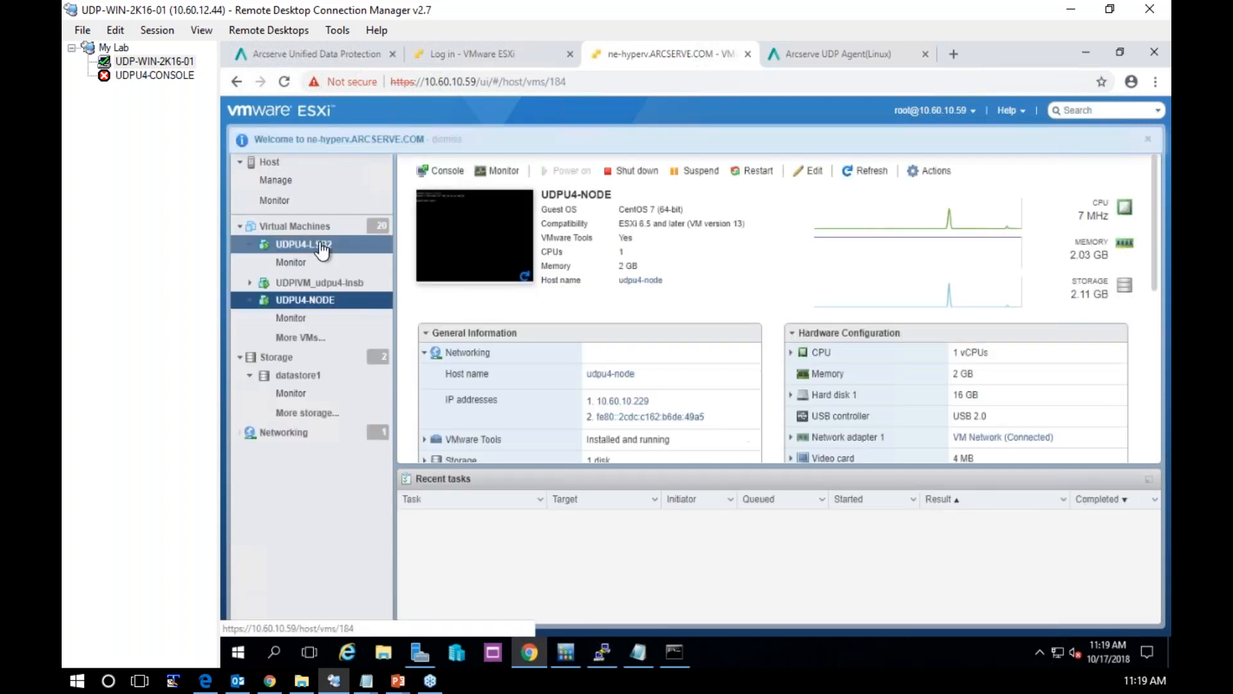
# Open the console of the UDPU4-LSB2 virtual machine and boot the CentOS Linux (3.10.0-862.el7.x86_64) 7 (Core) entry
pyautogui.click(321, 247)
pyautogui.click(473, 236)
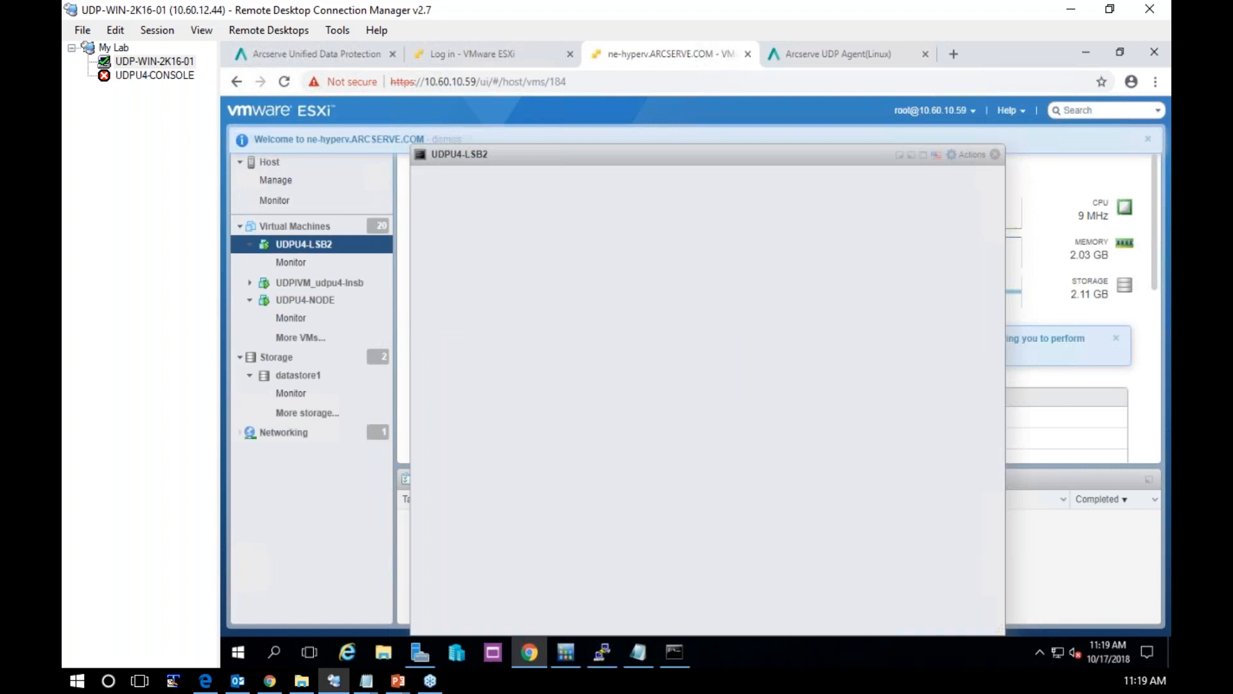
pyautogui.click(977, 547)
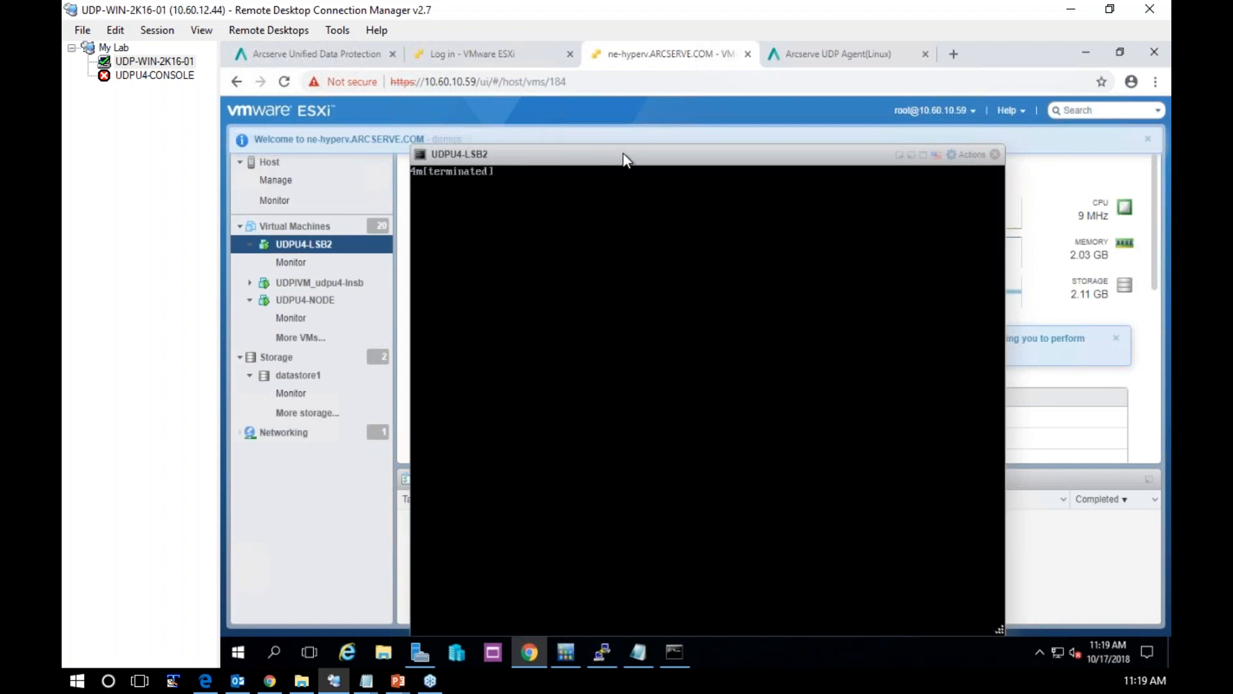
pyautogui.moveTo(626, 159); pyautogui.dragTo(618, 91)
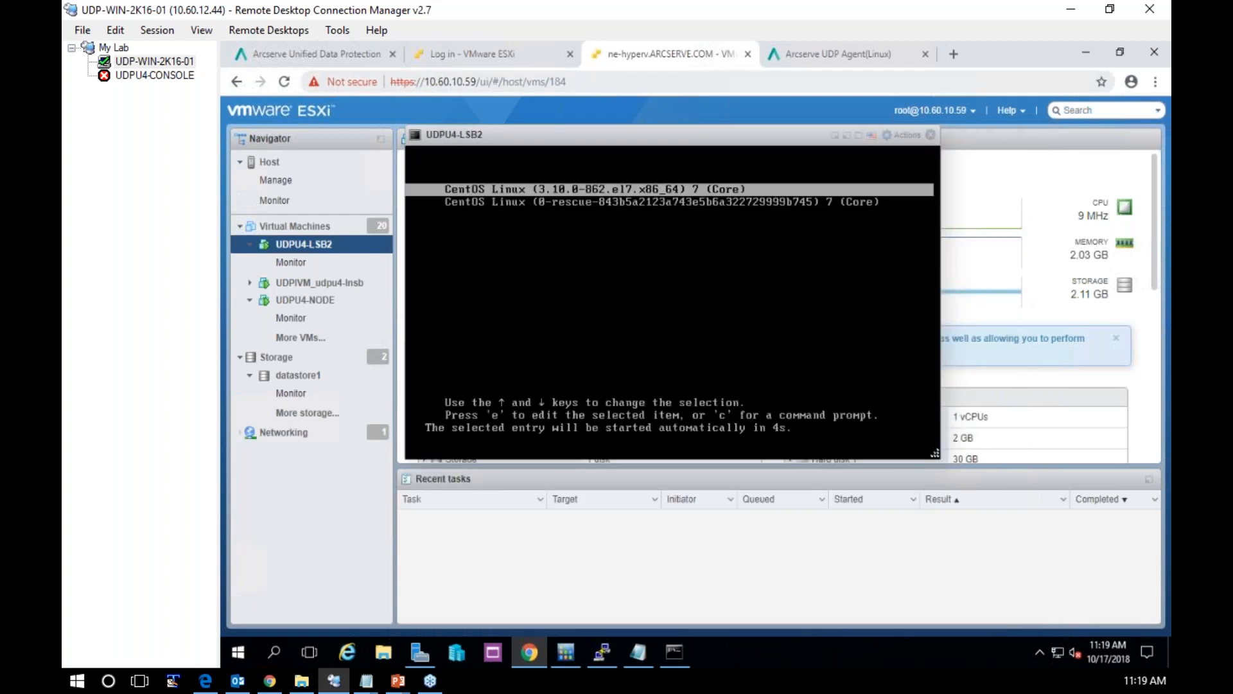
pyautogui.press('Return')
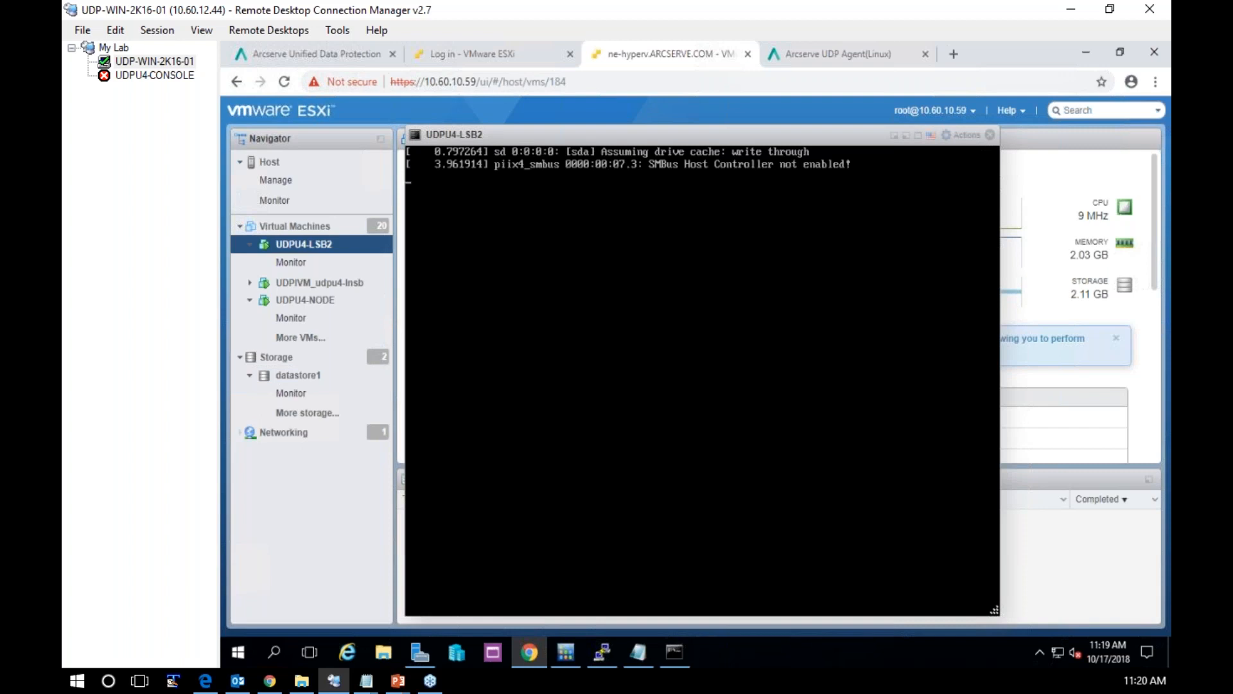
# Check the Update_4 folder on the Backup (E:) drive for the full name of the Arcserve UDP Linux agent BIN file
pyautogui.moveTo(407, 638)
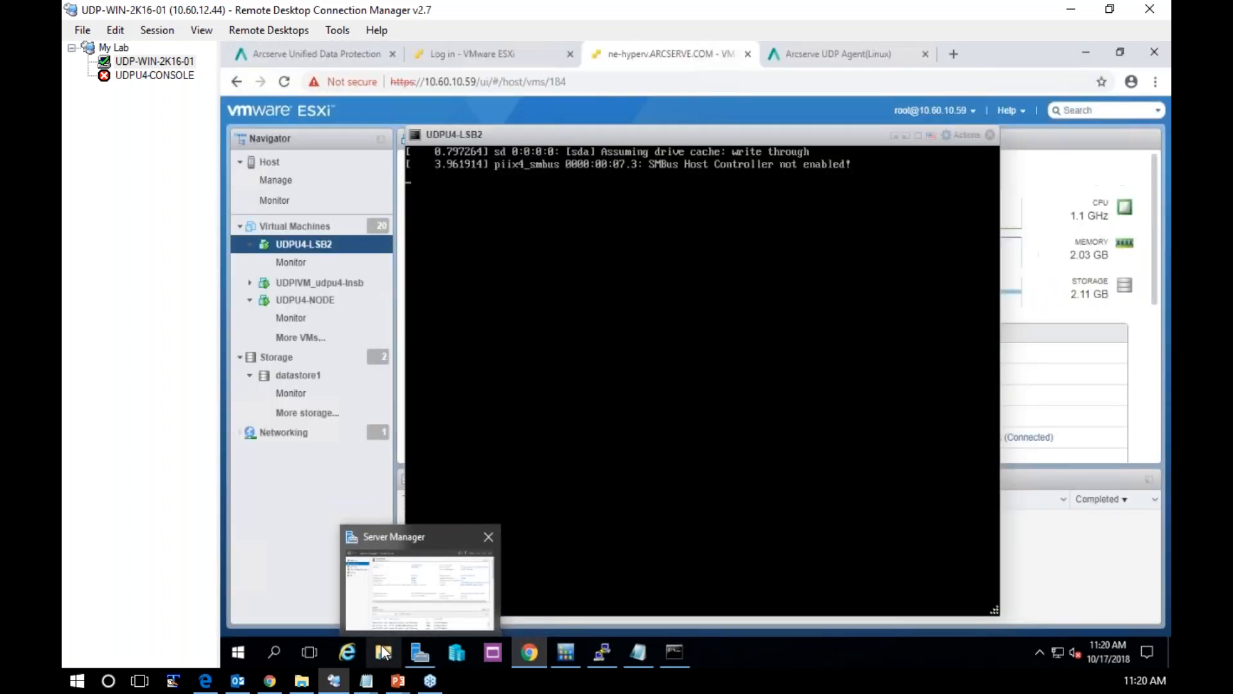
pyautogui.click(383, 652)
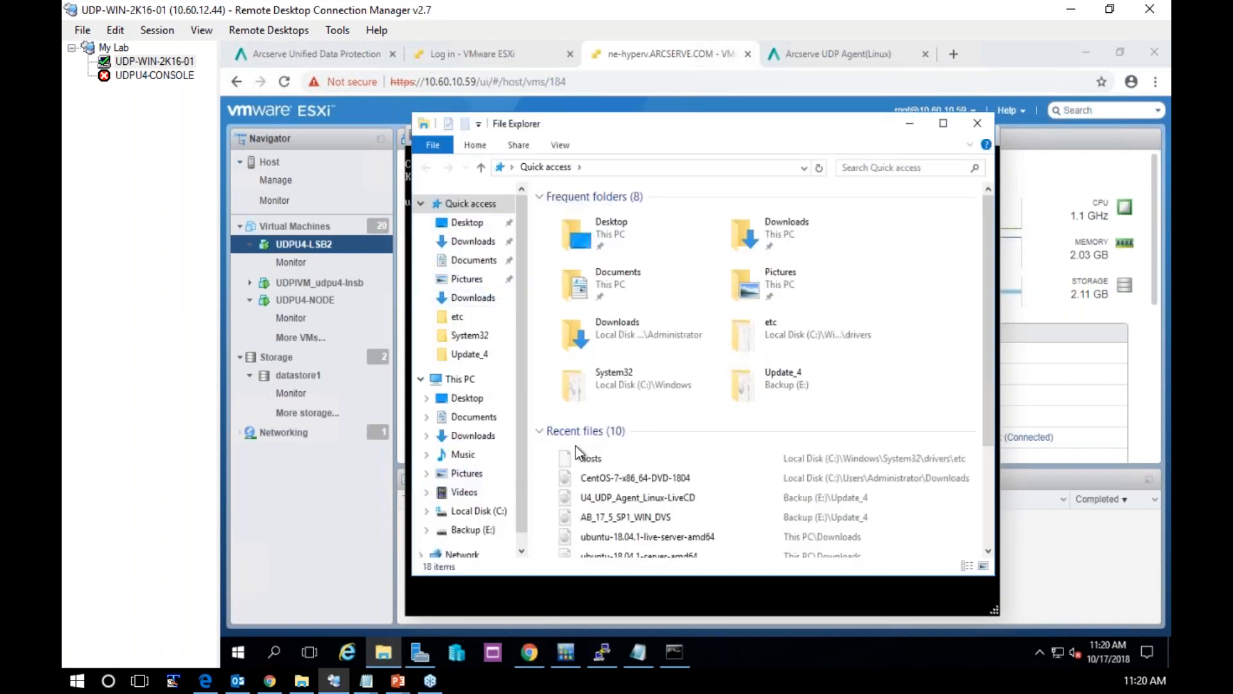
pyautogui.click(470, 357)
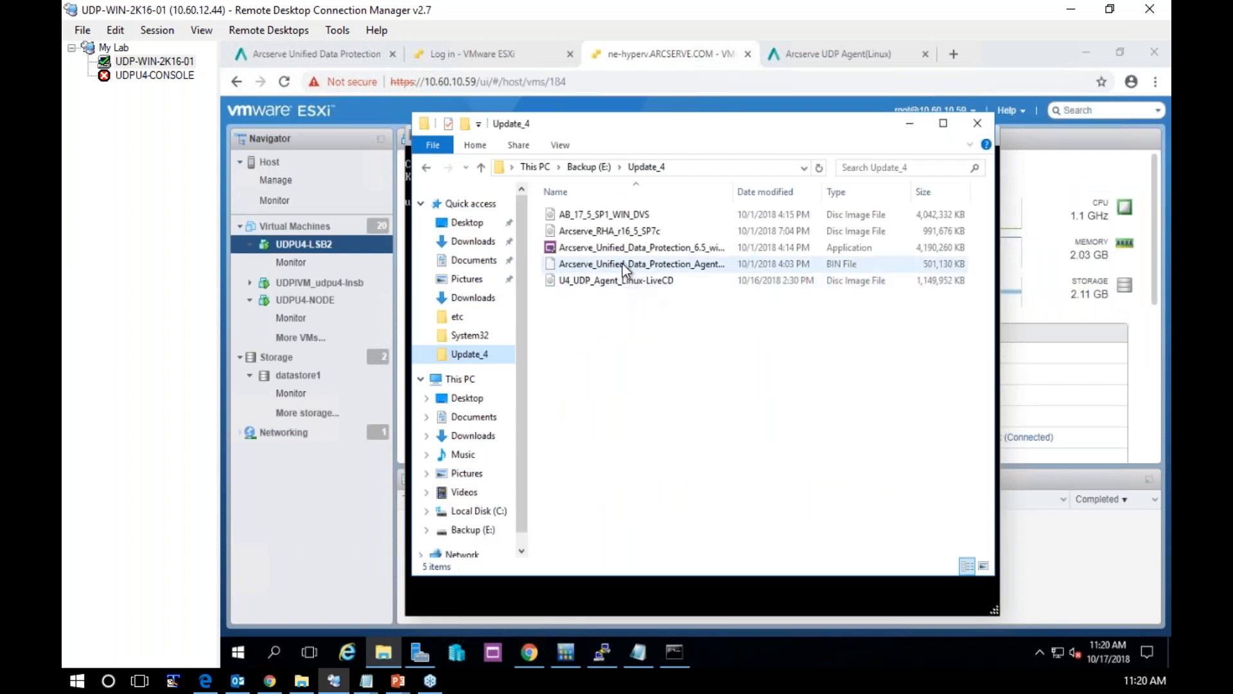
pyautogui.click(622, 264)
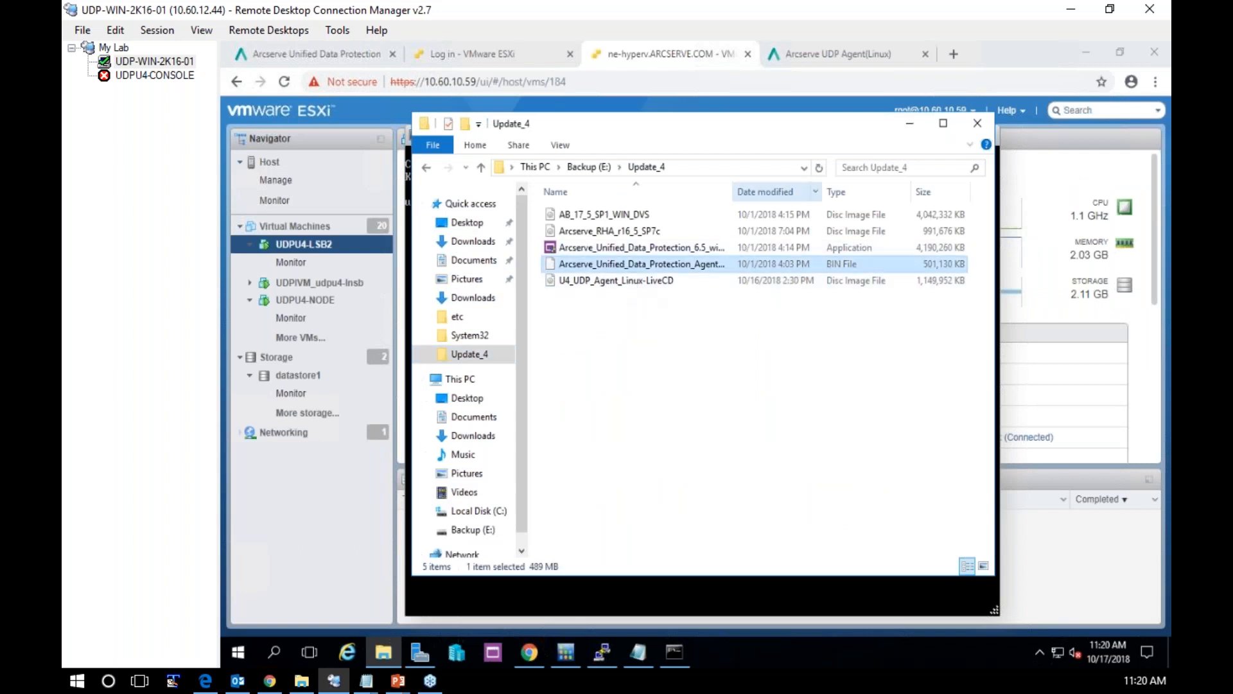
pyautogui.doubleClick(733, 195)
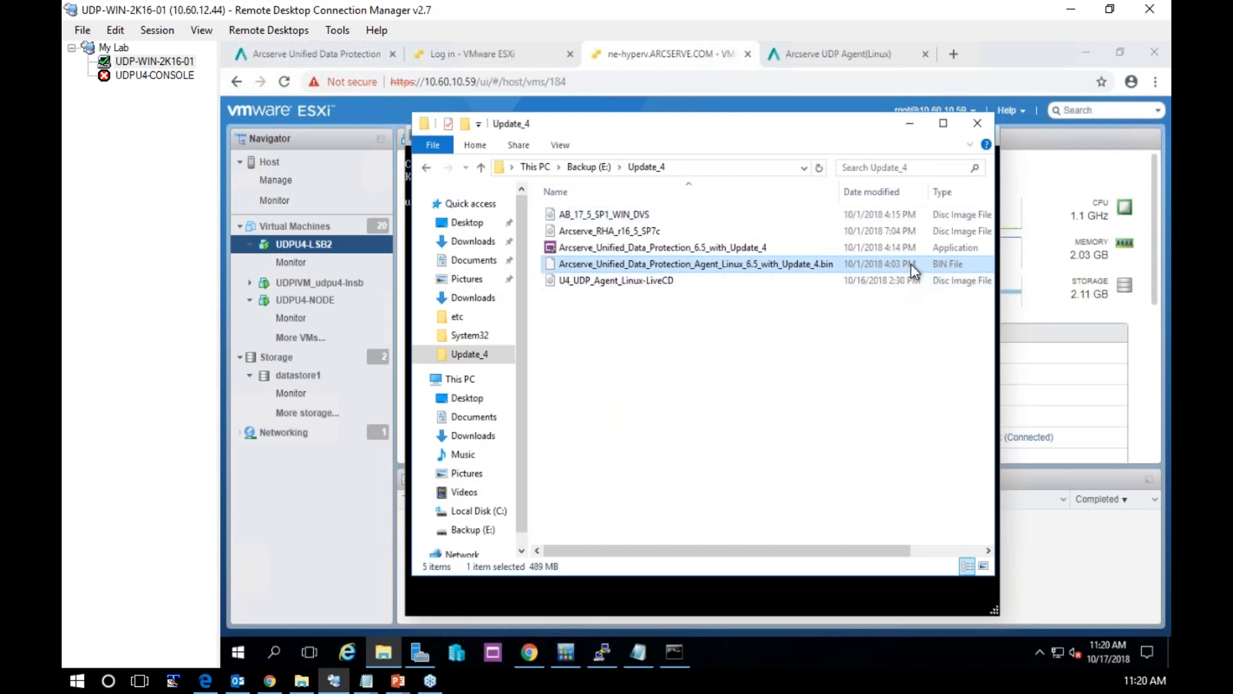
pyautogui.click(908, 122)
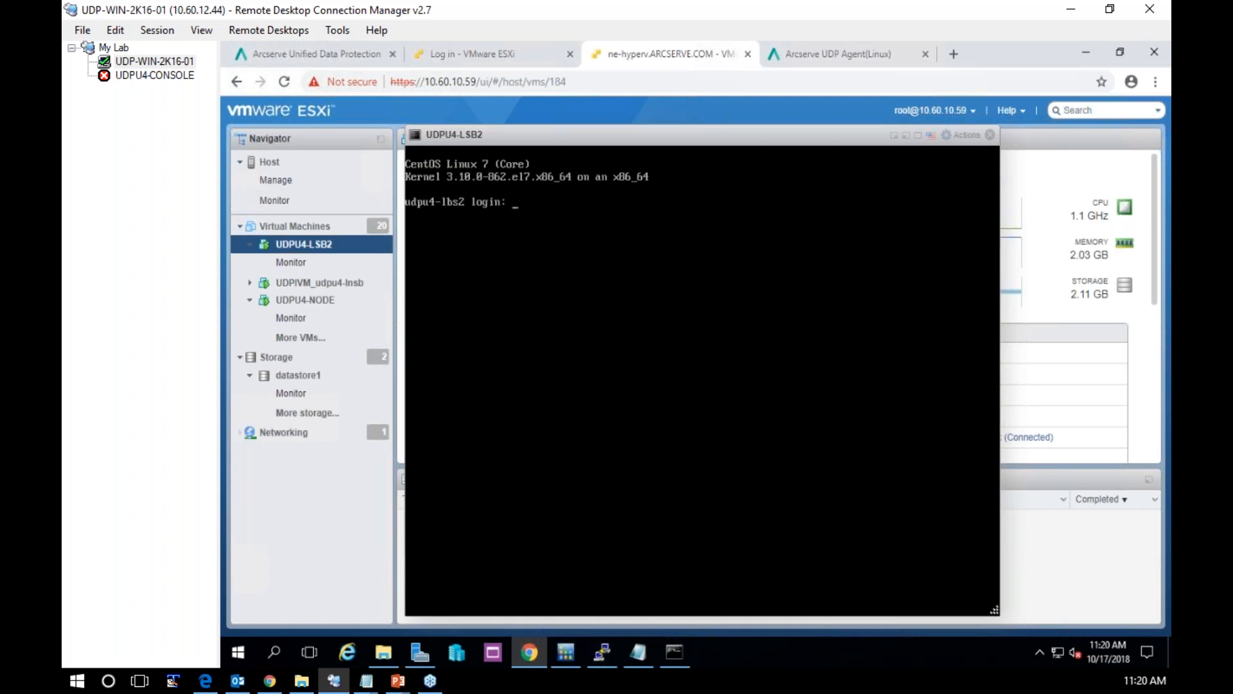
# Log in to the UDPU4-LSB2 console as root with the account password
pyautogui.write('root')
pyautogui.press('Return')
pyautogui.press('Return')
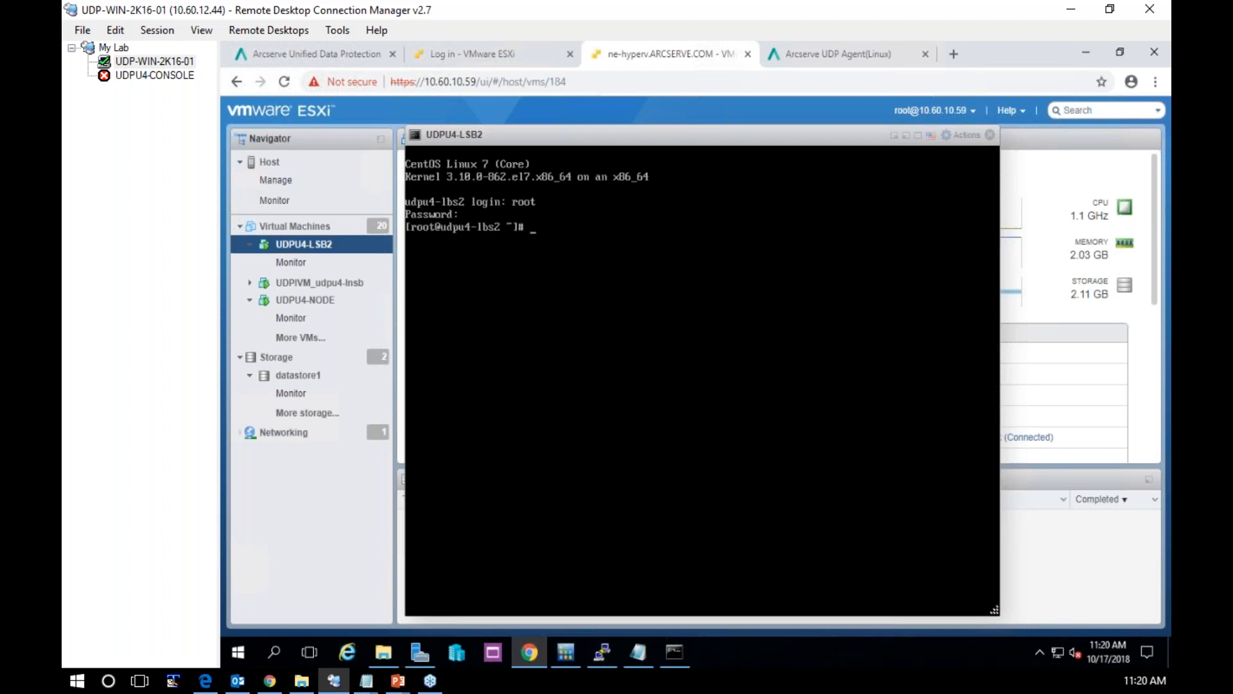
# Display the virtual machine's network addresses with ip addr show, after trying ifconfig and ip show addr
pyautogui.write('ifconfig')
pyautogui.press('Return')
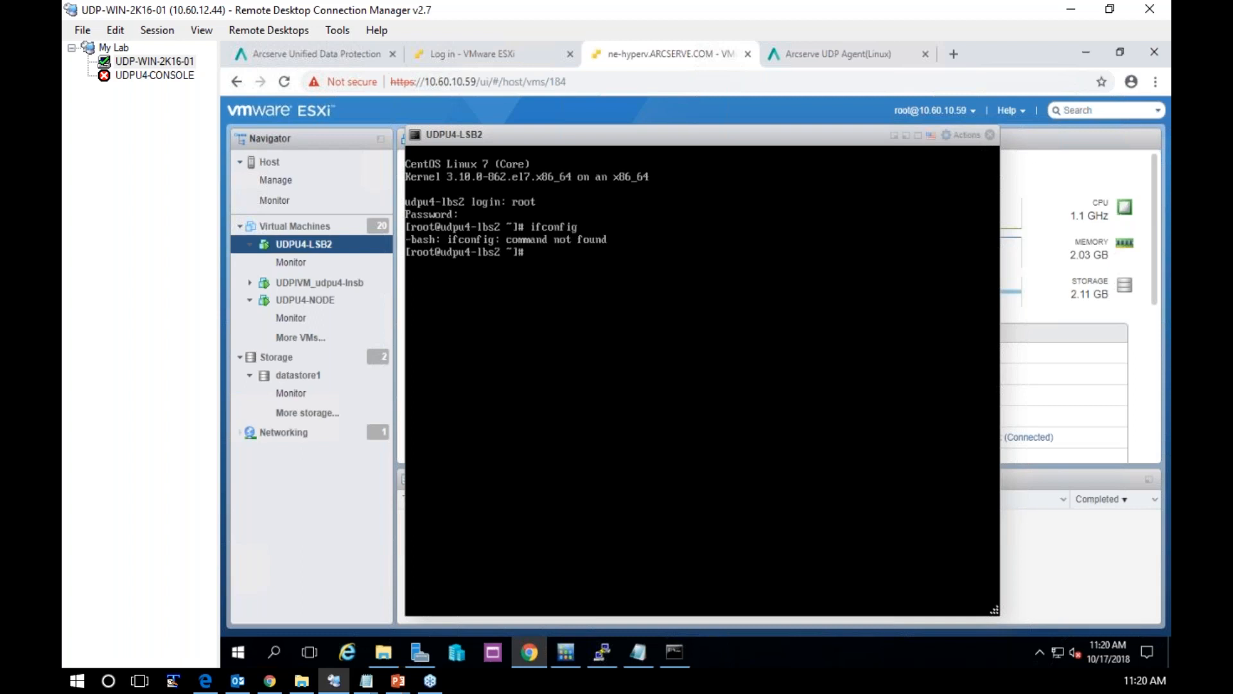
pyautogui.write('ip show addr')
pyautogui.press('Return')
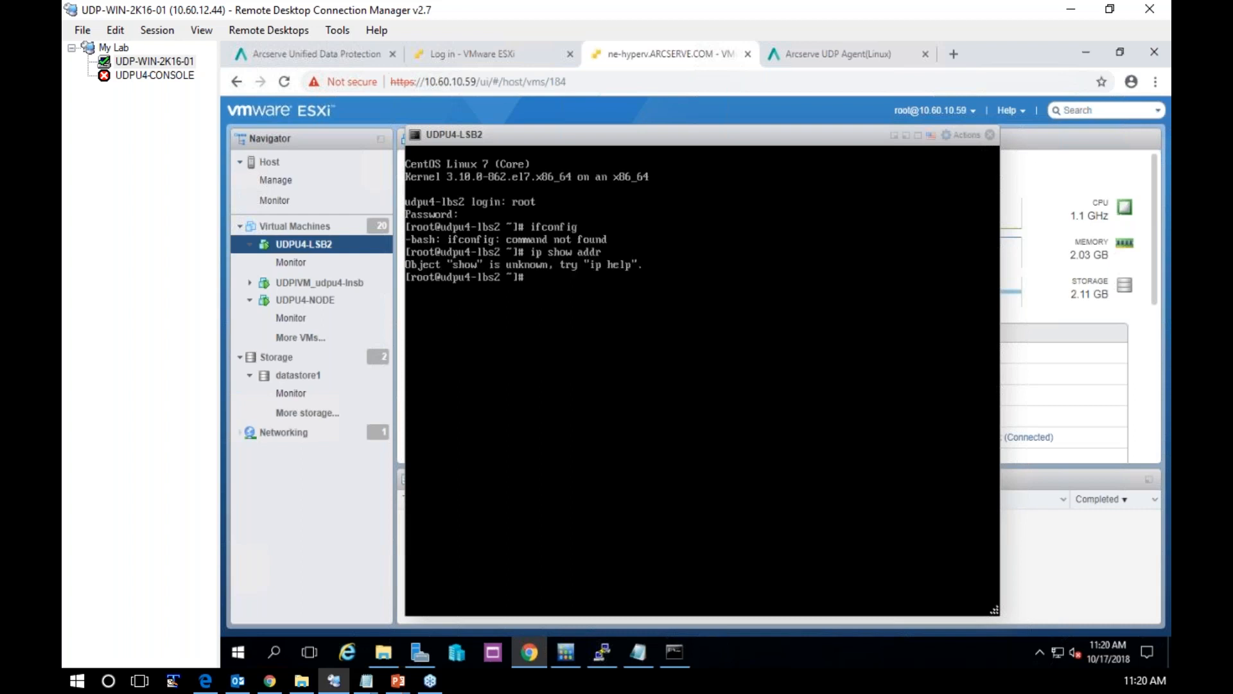
pyautogui.write('ip addr show')
pyautogui.press('Return')
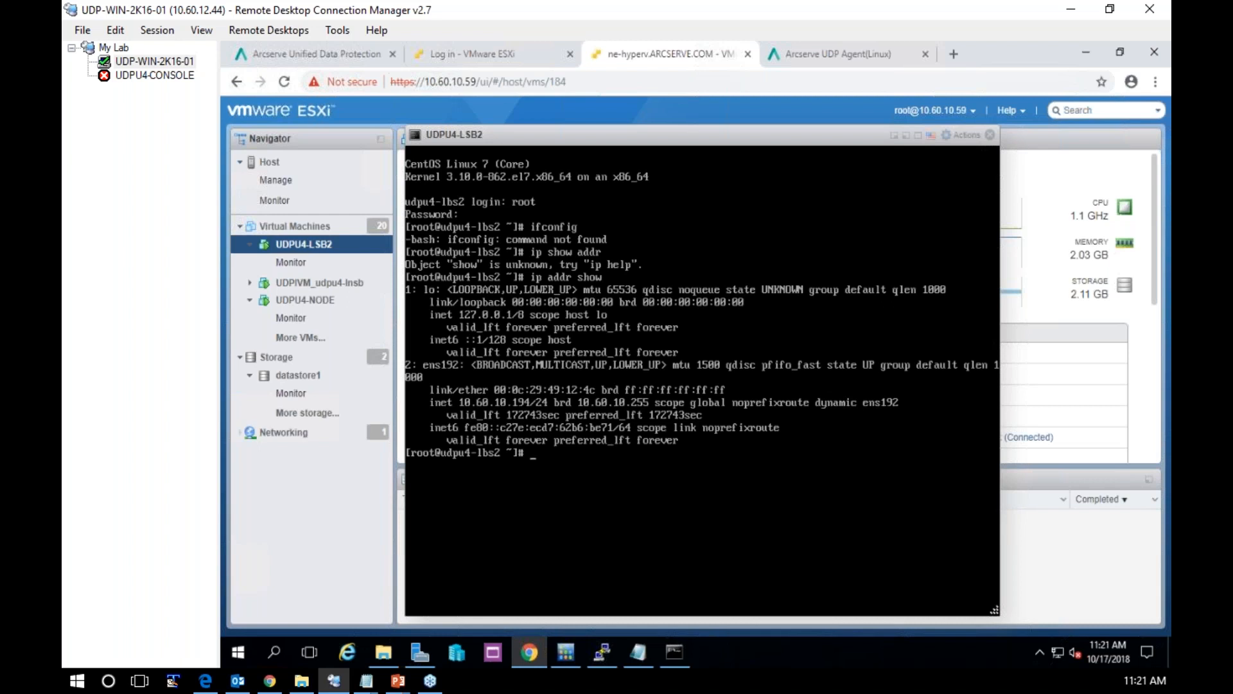
# Start a new PuTTY SSH session to 10.60.10.194 on port 22 and accept the server's host key
pyautogui.click(607, 644)
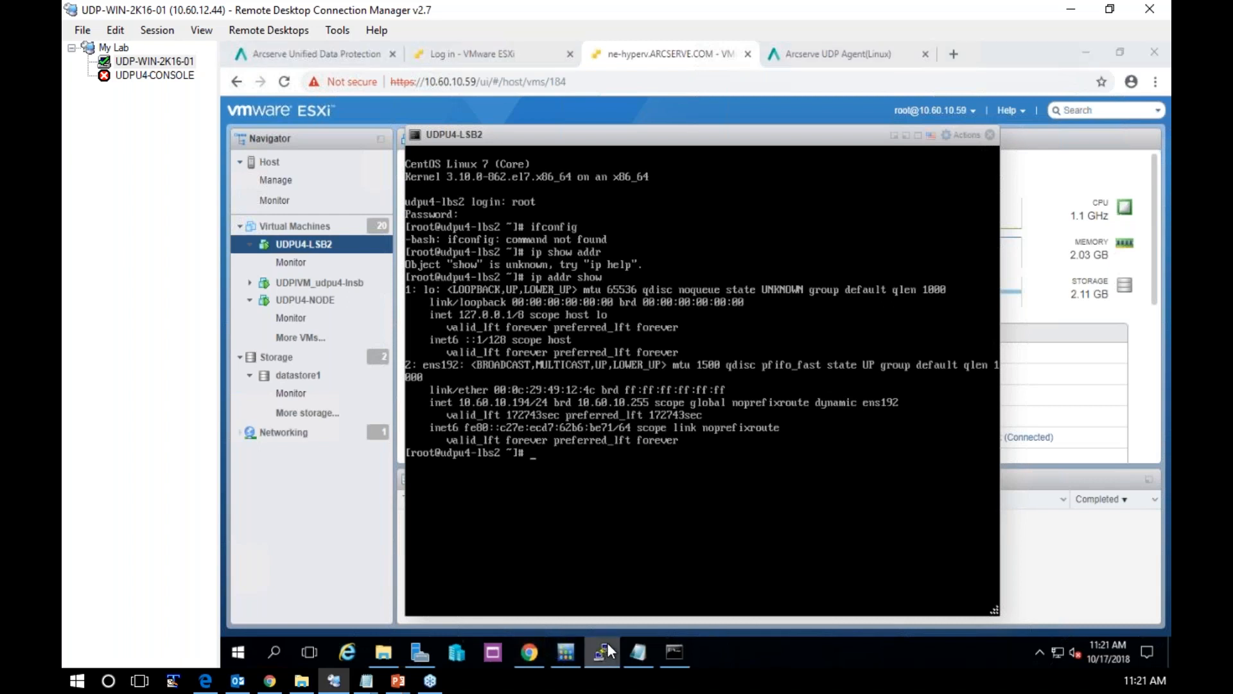
pyautogui.rightClick(600, 644)
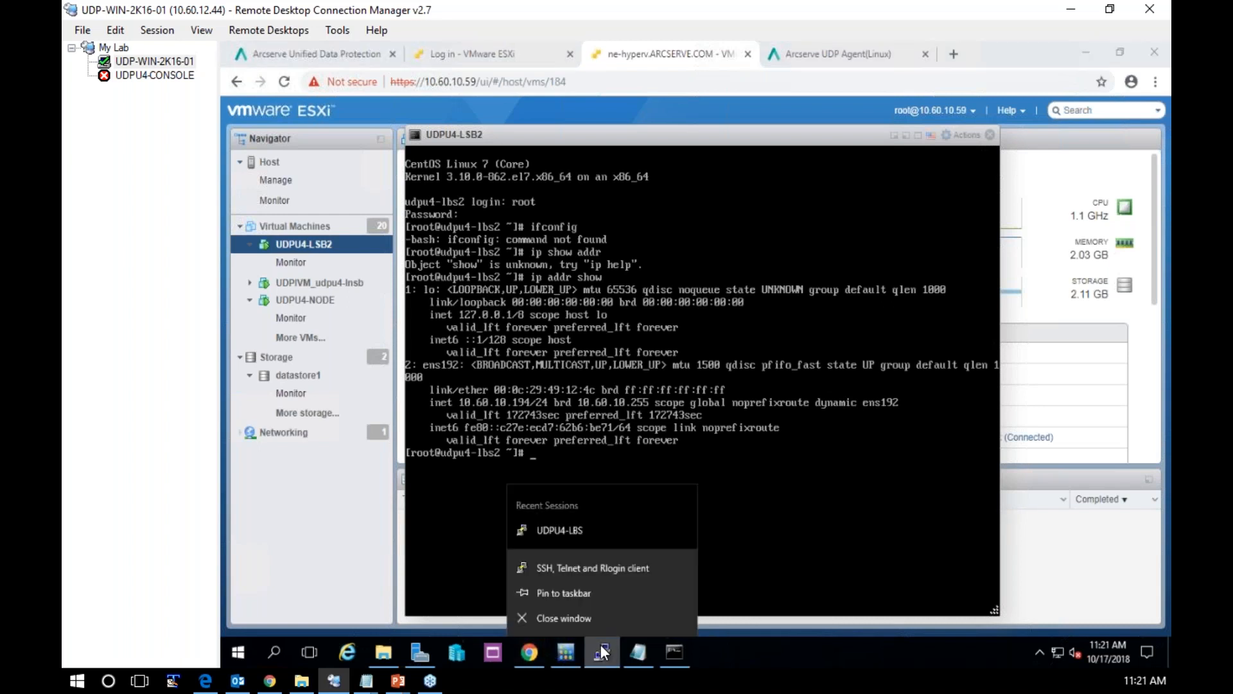
pyautogui.click(580, 565)
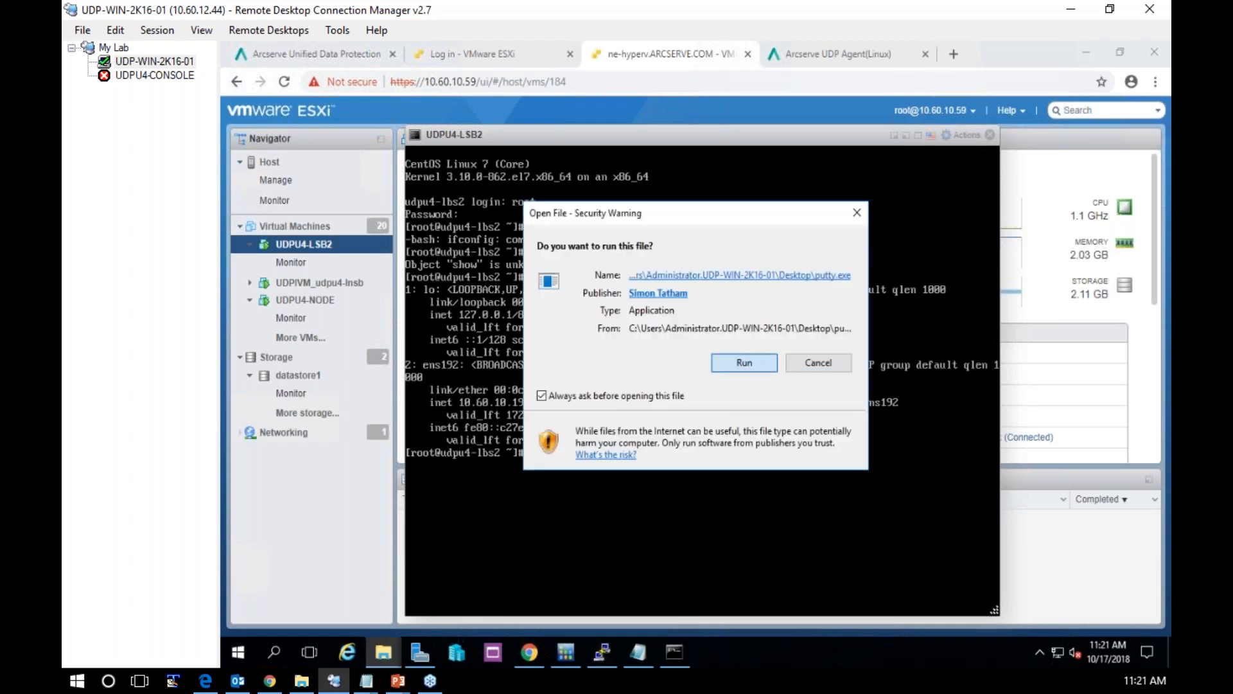
pyautogui.click(744, 363)
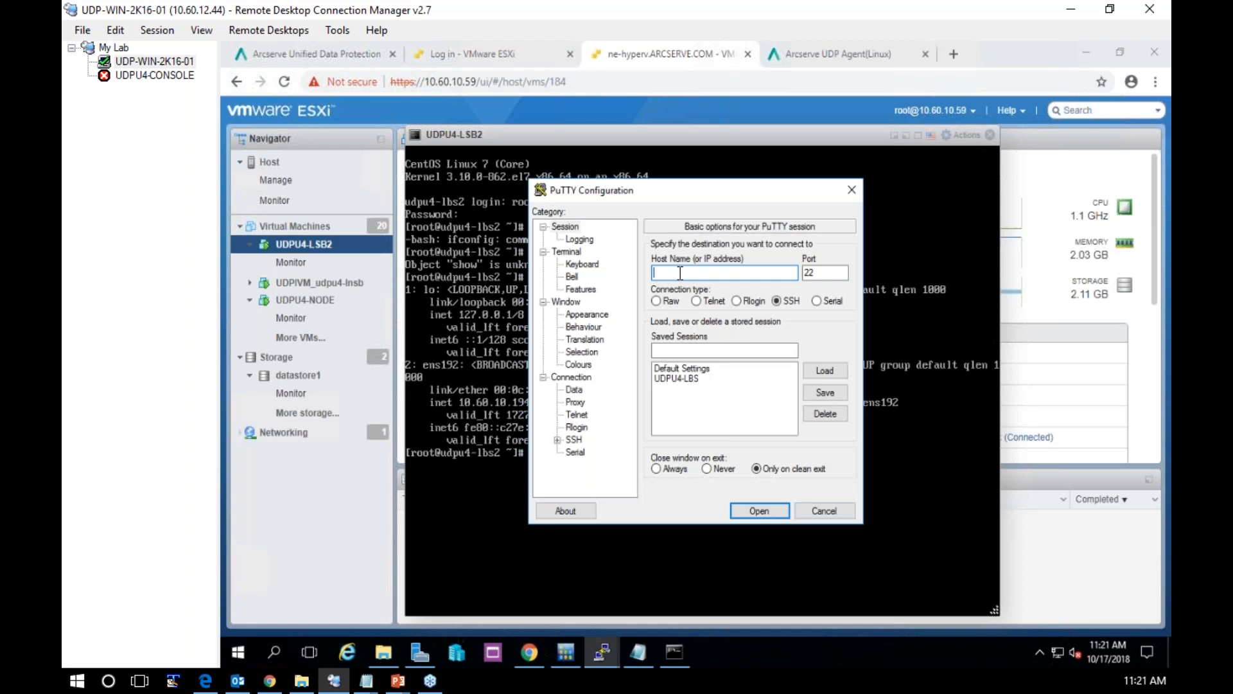
pyautogui.write('10.60.10.')
pyautogui.moveTo(689, 190); pyautogui.dragTo(801, 195)
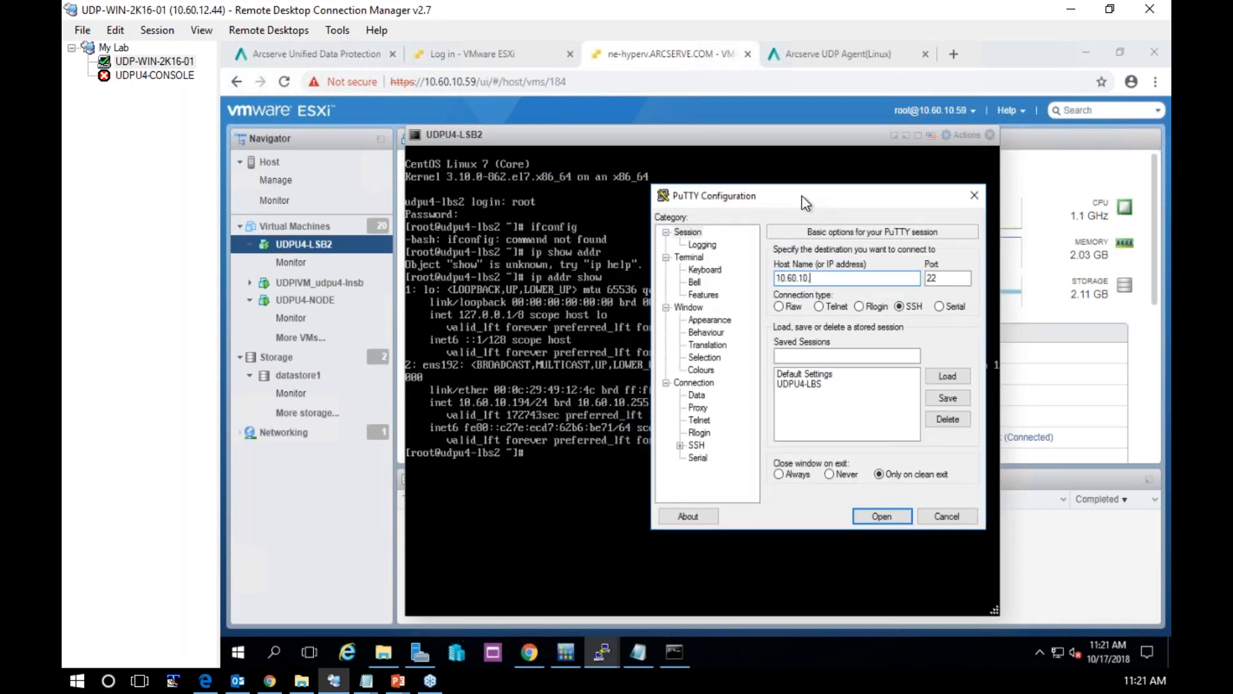
pyautogui.write('194')
pyautogui.press('Return')
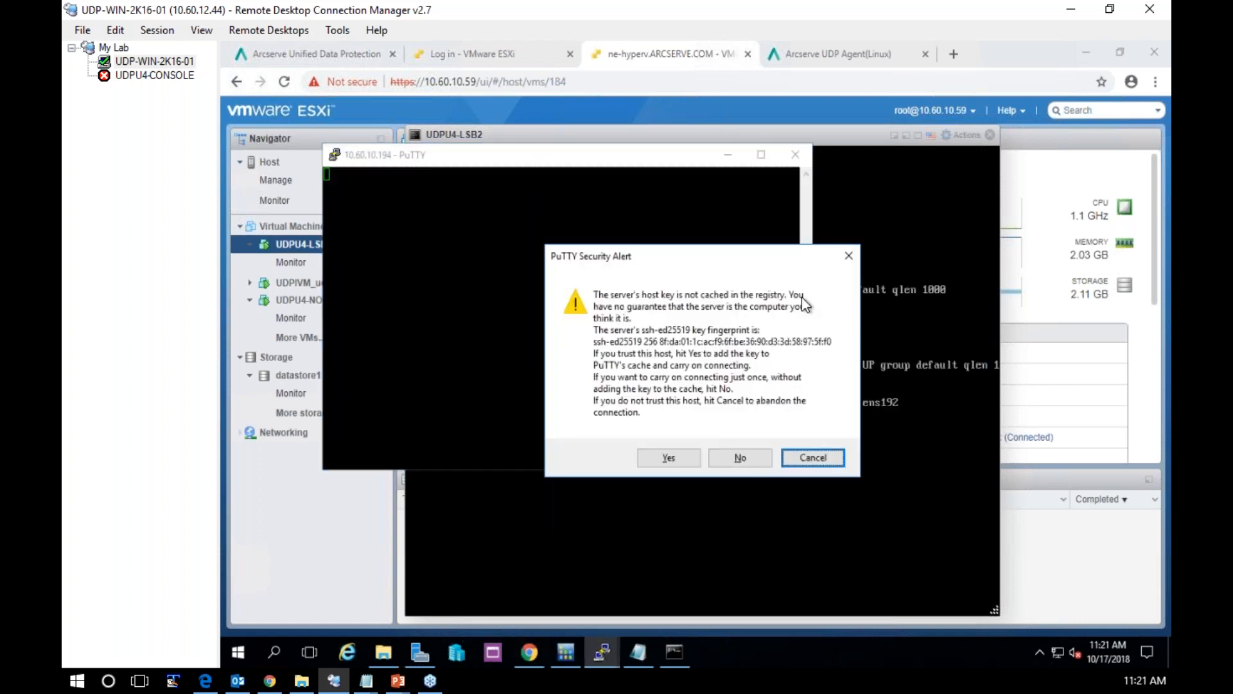
pyautogui.click(686, 464)
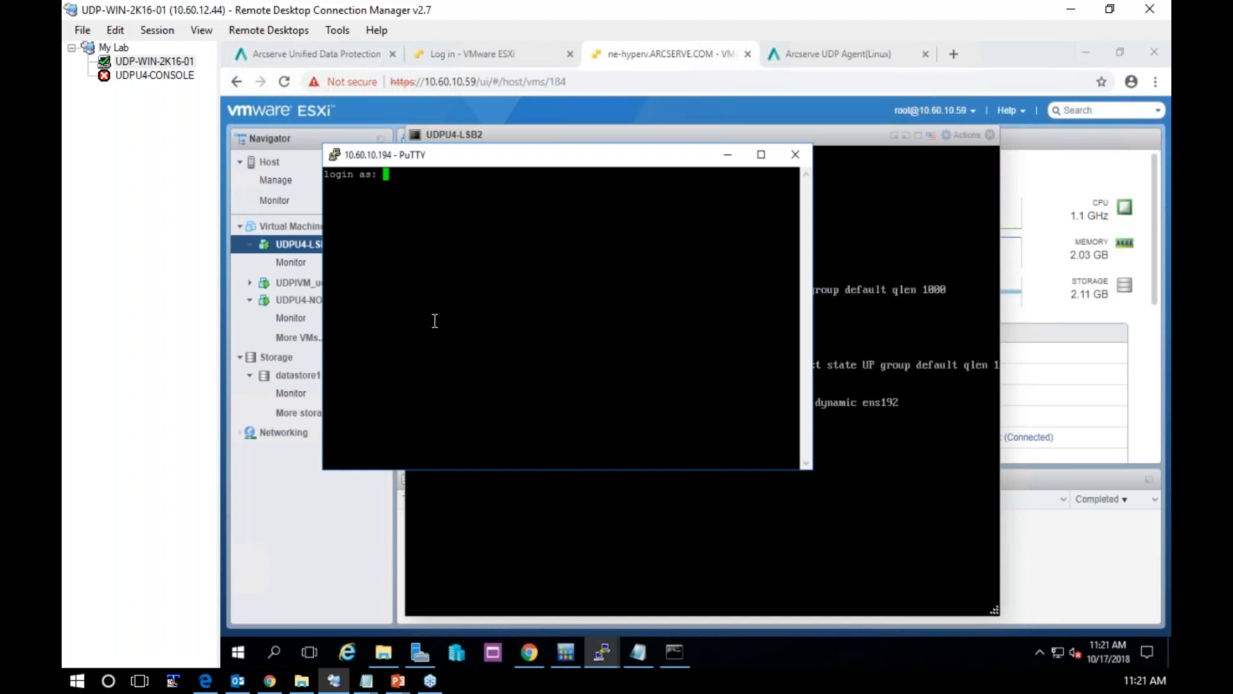
# Set the PuTTY session's font to Courier New 14-point and enable system colours
pyautogui.rightClick(517, 151)
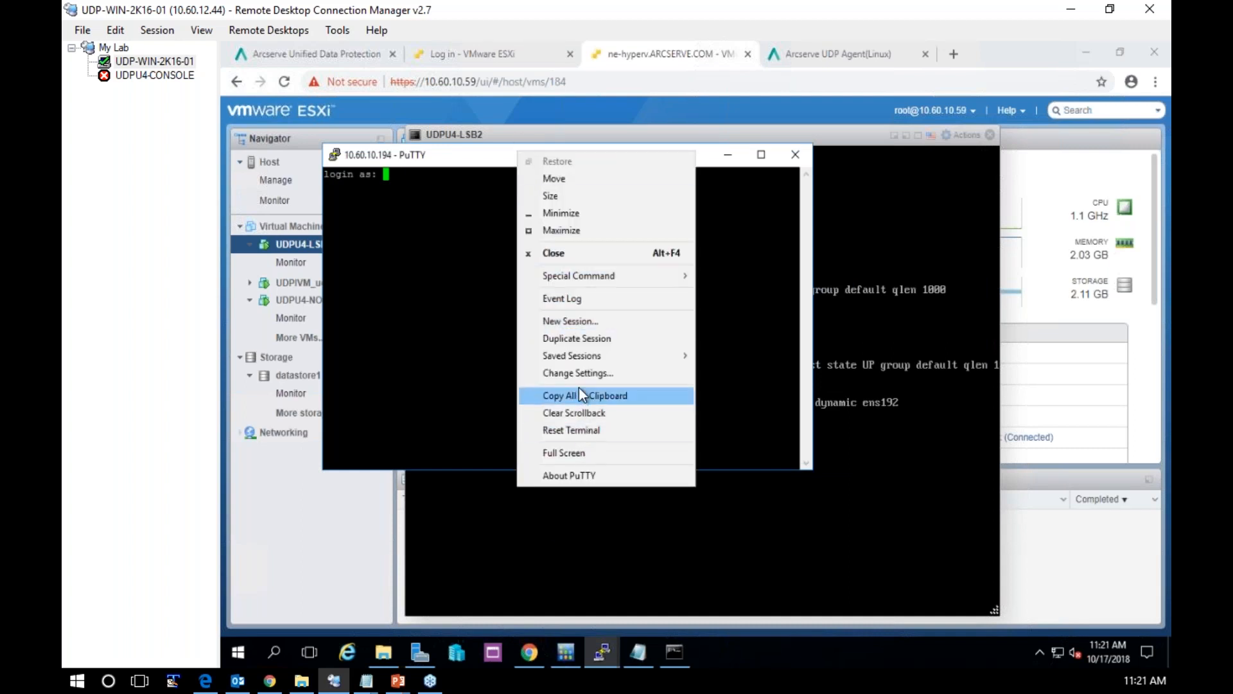
pyautogui.click(579, 370)
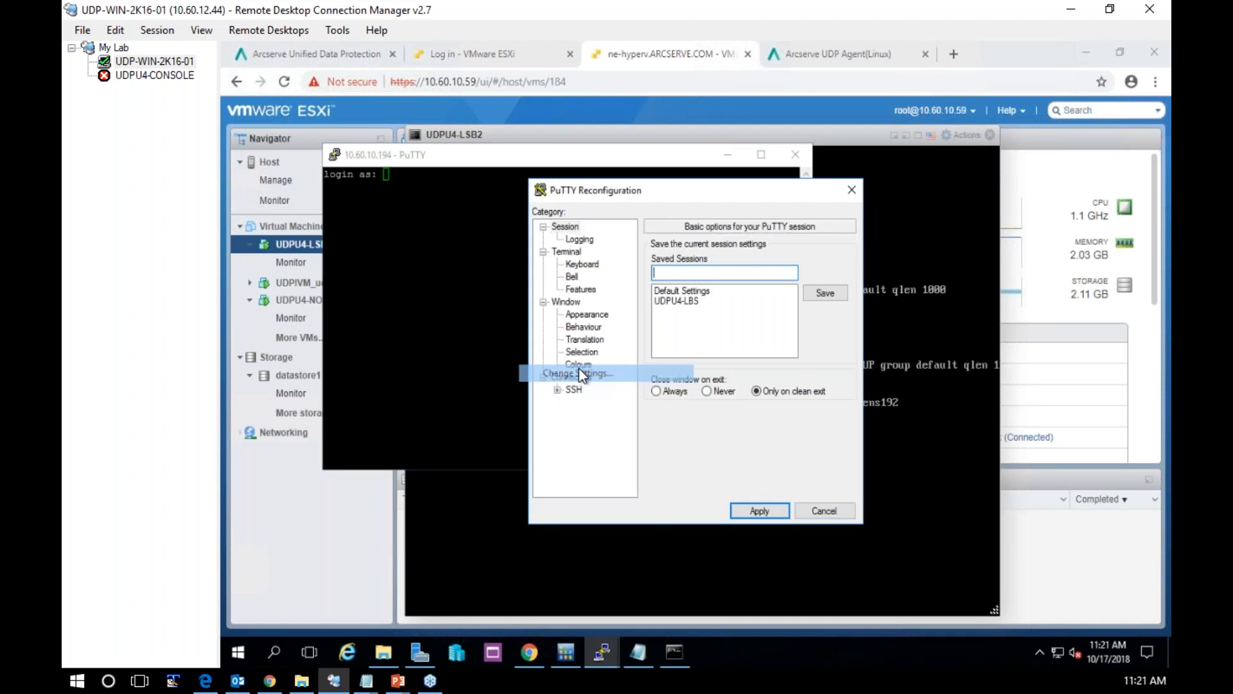
pyautogui.click(591, 313)
pyautogui.click(822, 336)
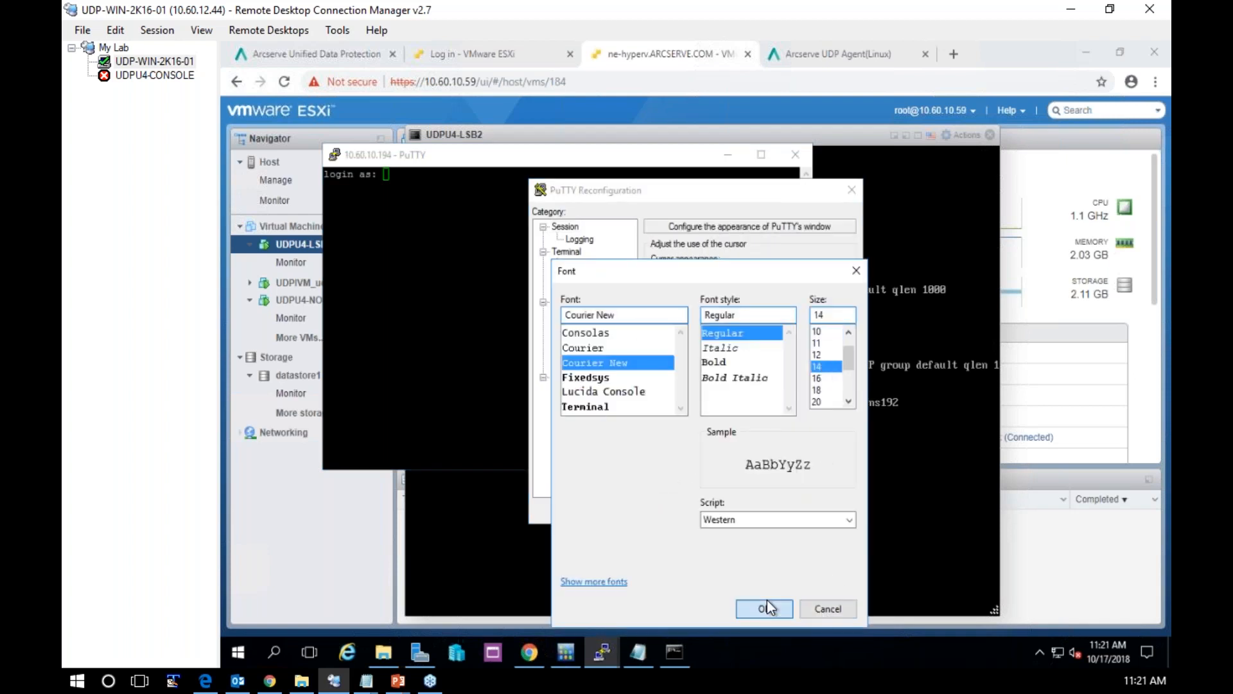
pyautogui.click(766, 604)
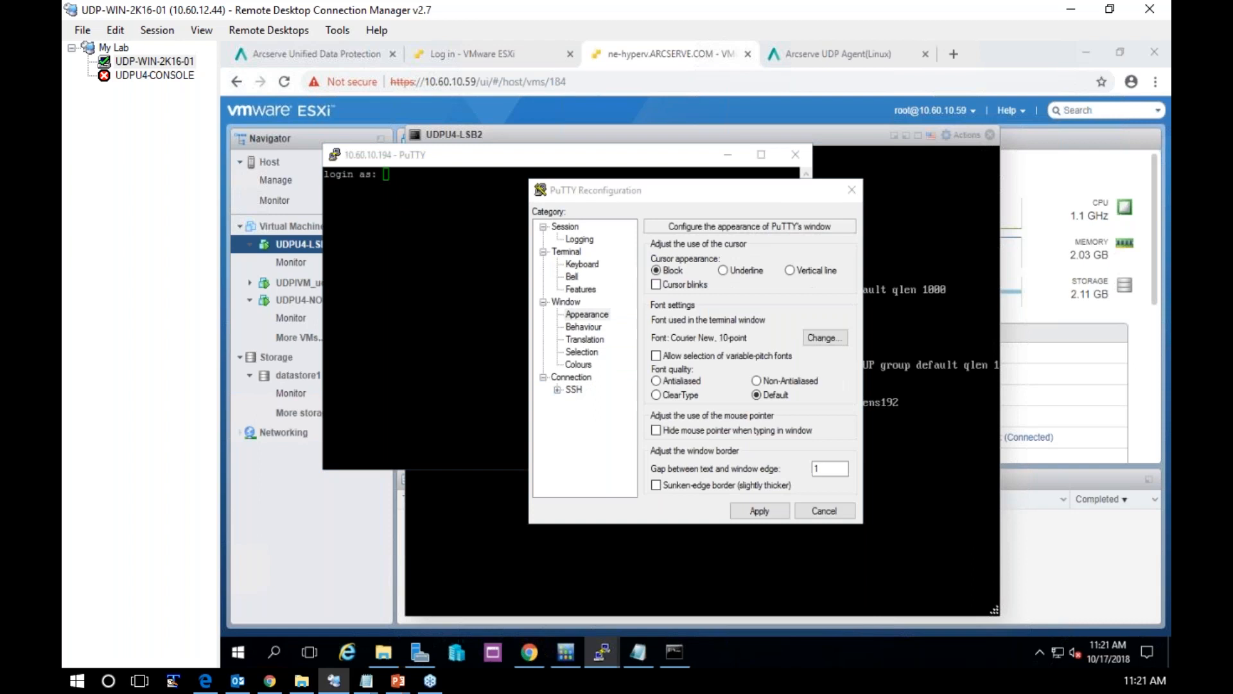
pyautogui.click(580, 365)
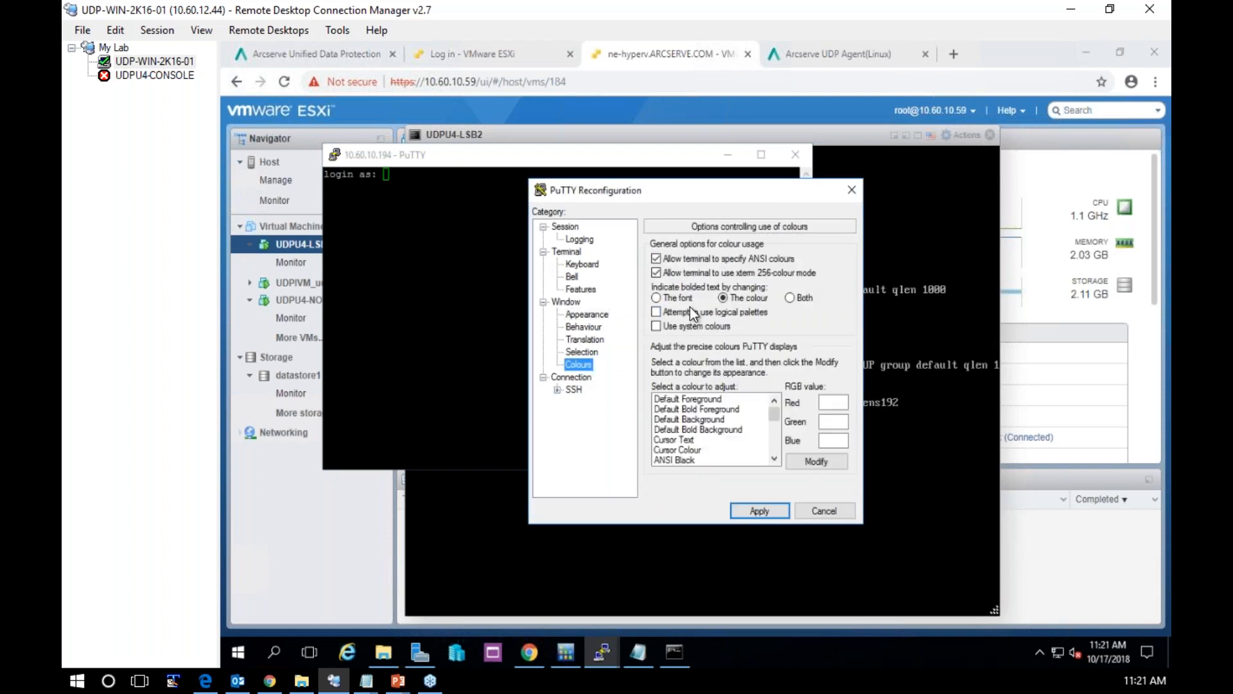
pyautogui.click(762, 508)
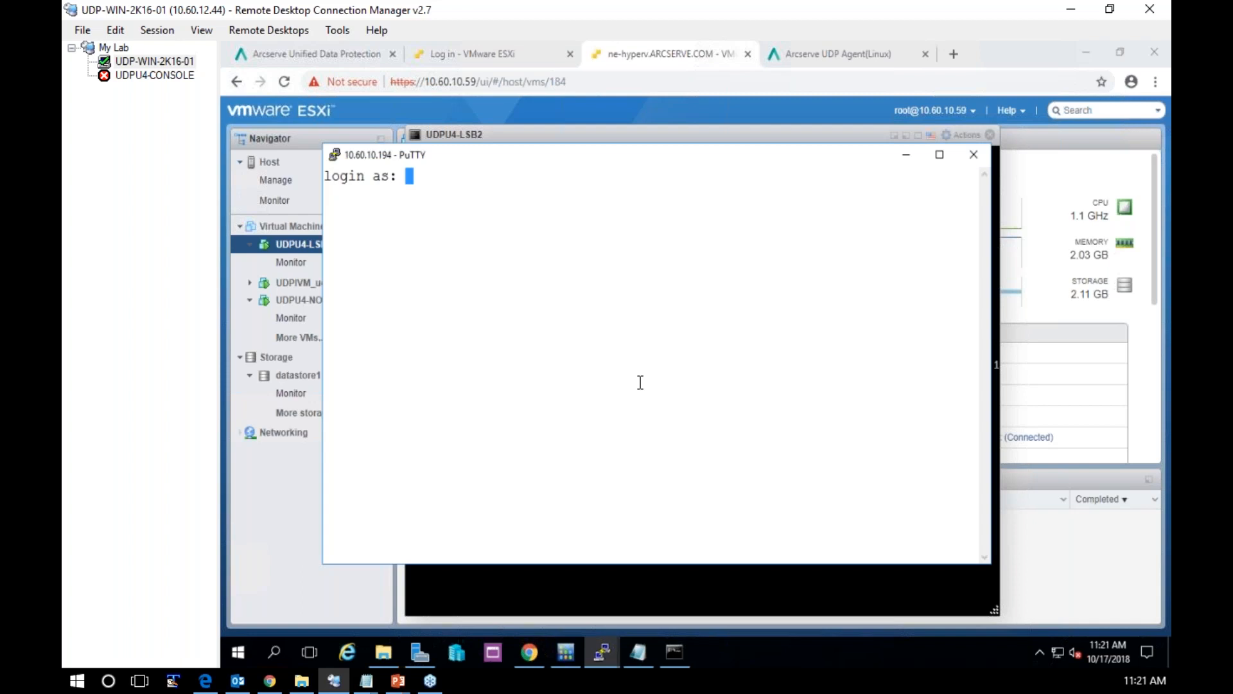
# Log in to the SSH session as root with the account password
pyautogui.write('root')
pyautogui.press('Return')
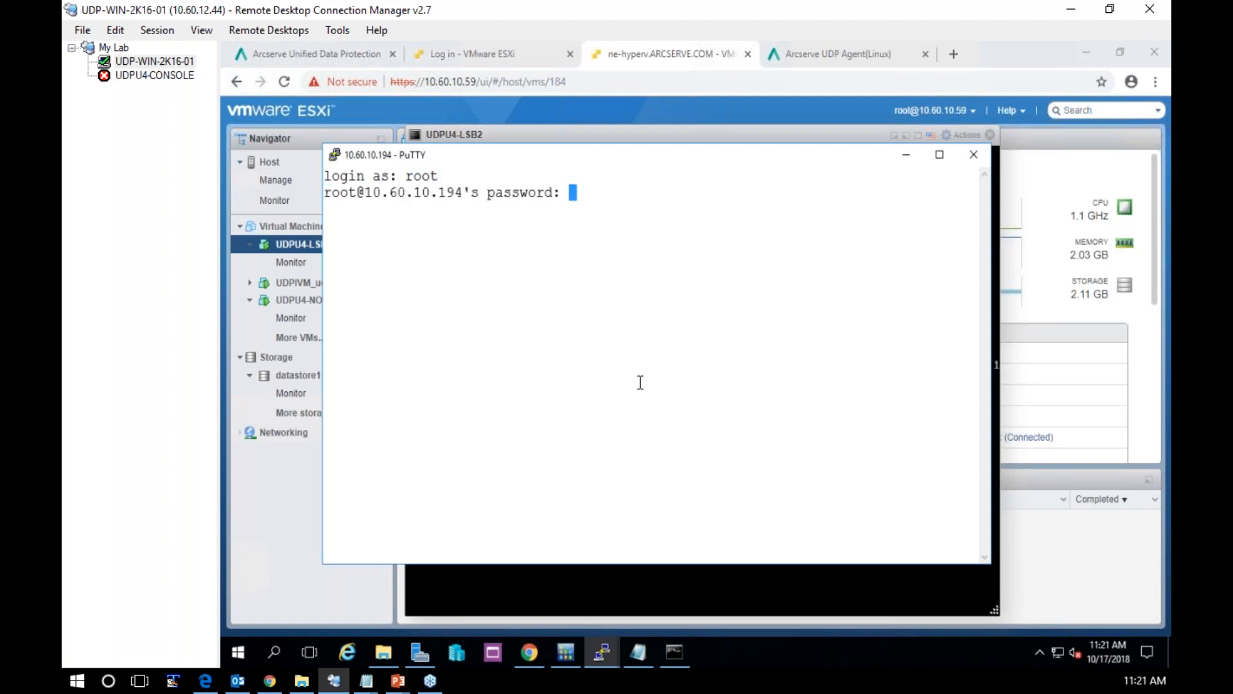
pyautogui.press('Return')
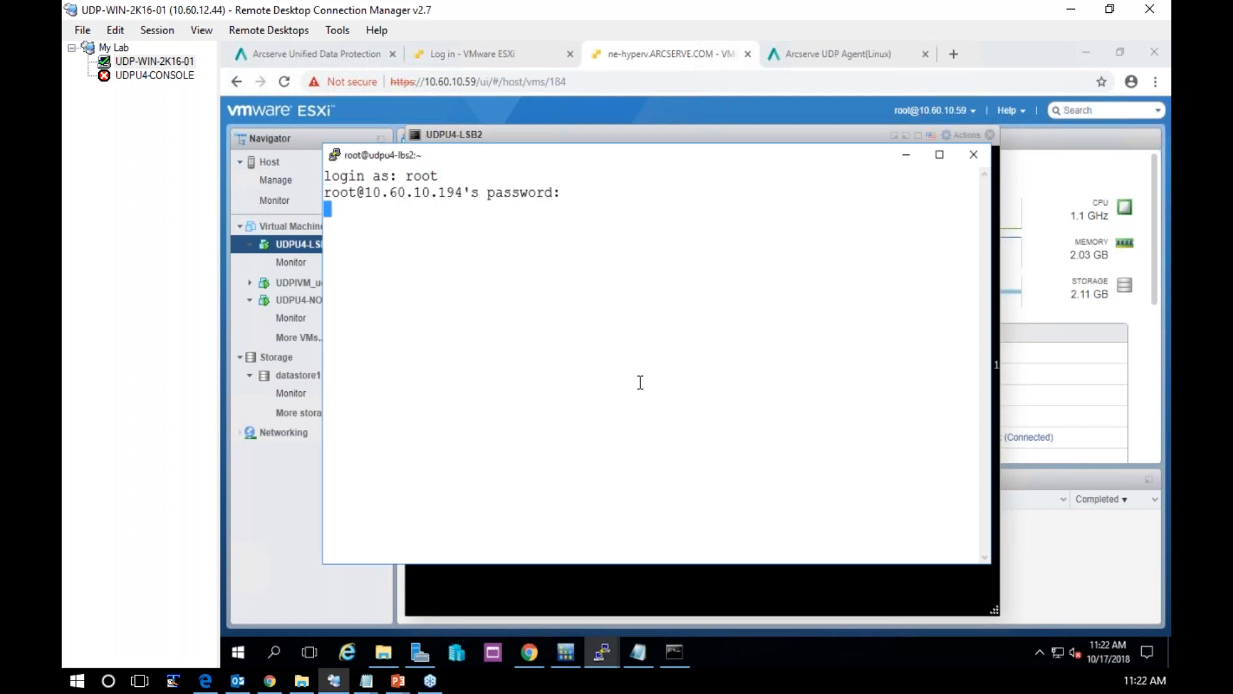
# Create a directory named arc-install inside /opt
pyautogui.write('cd /opt')
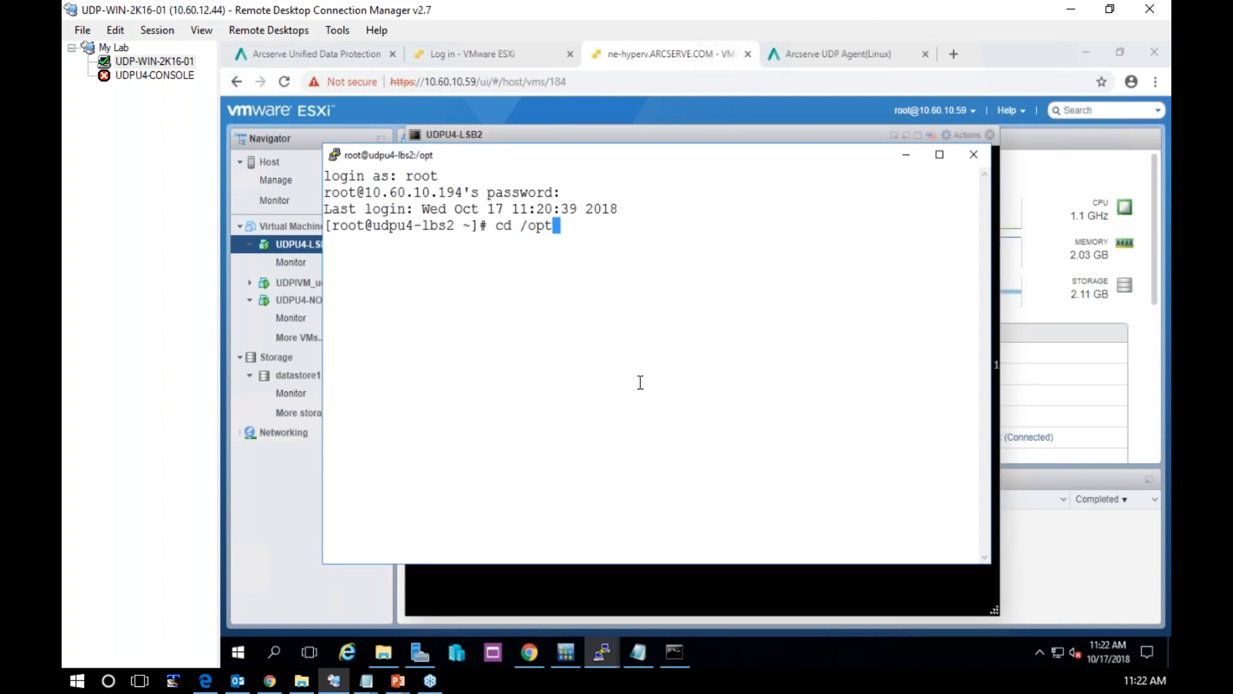
pyautogui.press('Return')
pyautogui.write('mkdir ')
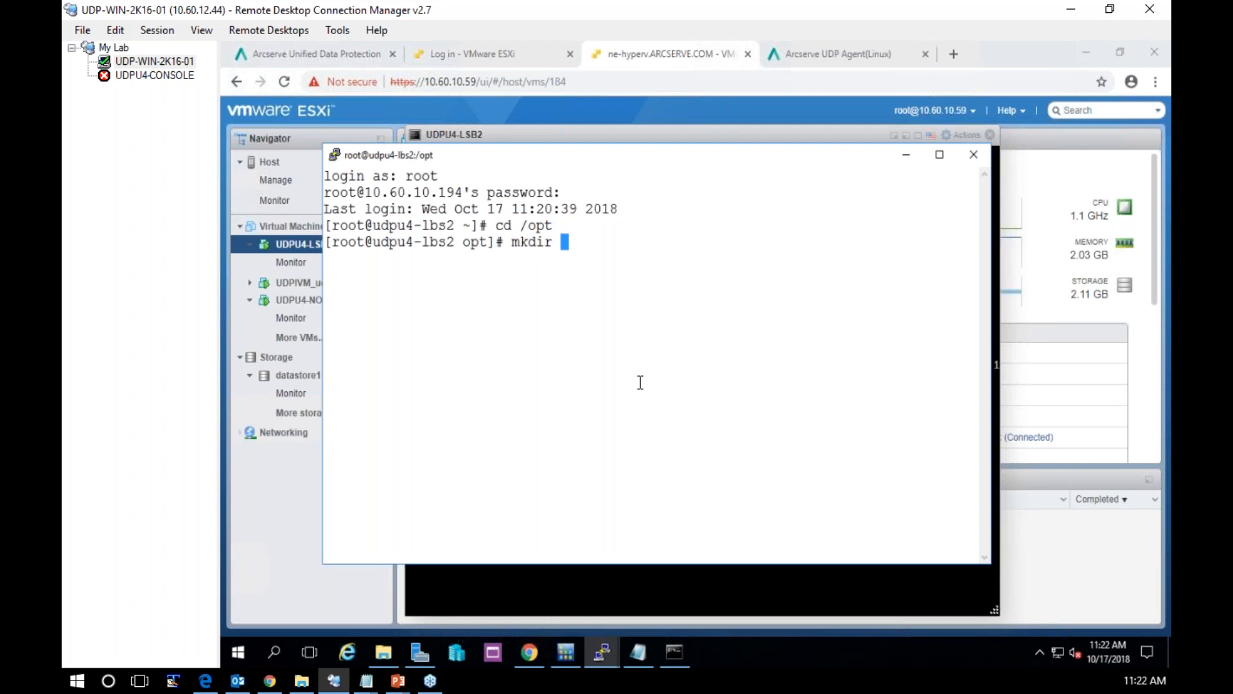
pyautogui.write('arc-install')
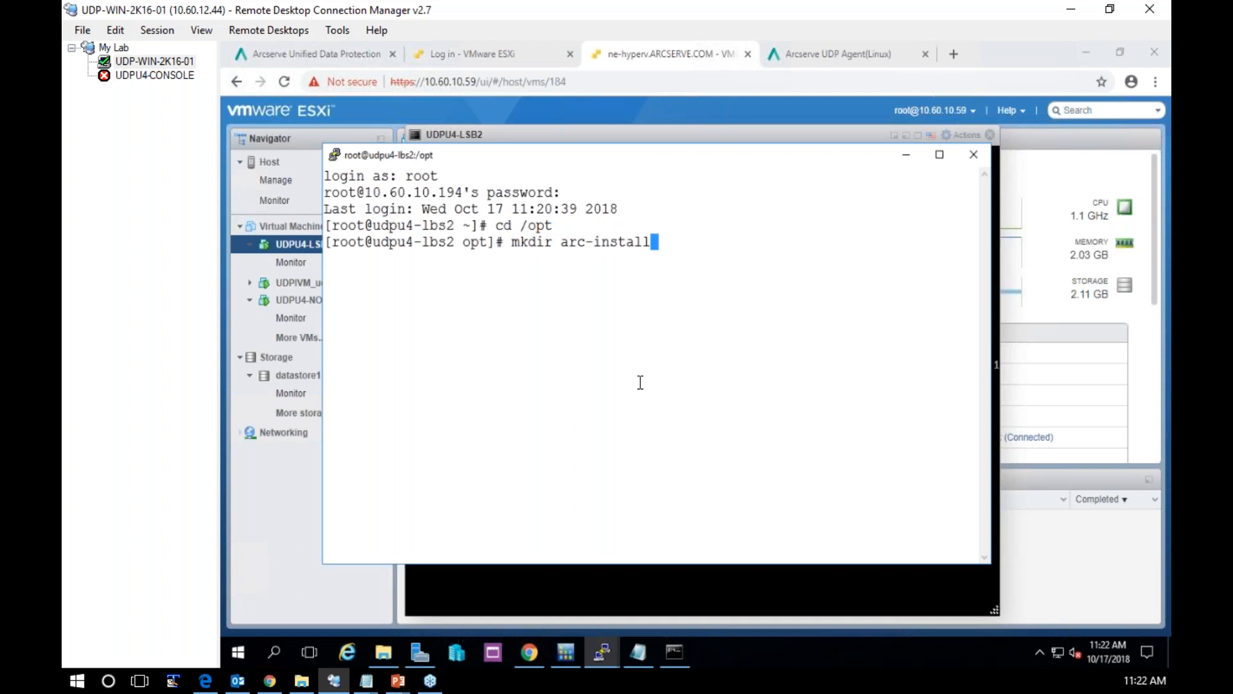
pyautogui.press('Return')
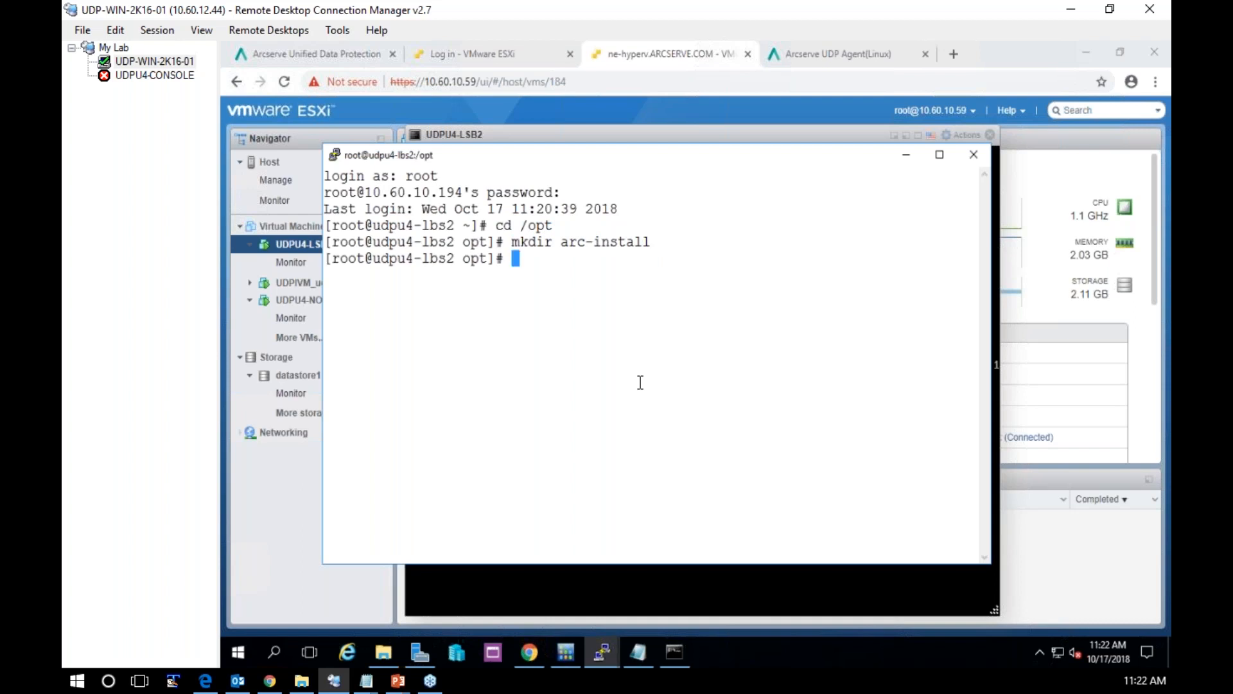
# Change into the arc-install directory and list its contents
pyautogui.write('cd arc')
pyautogui.press('Tab')
pyautogui.press('Return')
pyautogui.write('ls')
pyautogui.press('Return')
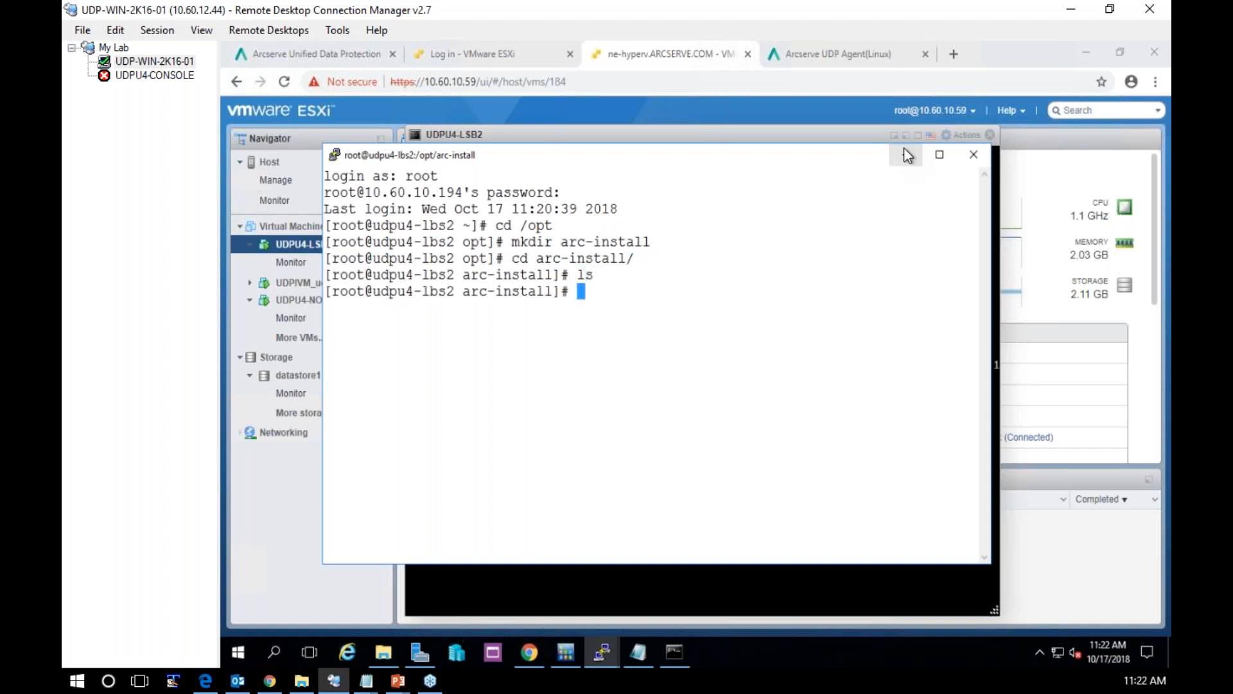
# Close the UDPU4-LSB2 console, clear the browser off the desktop and open WinSCP
pyautogui.click(993, 146)
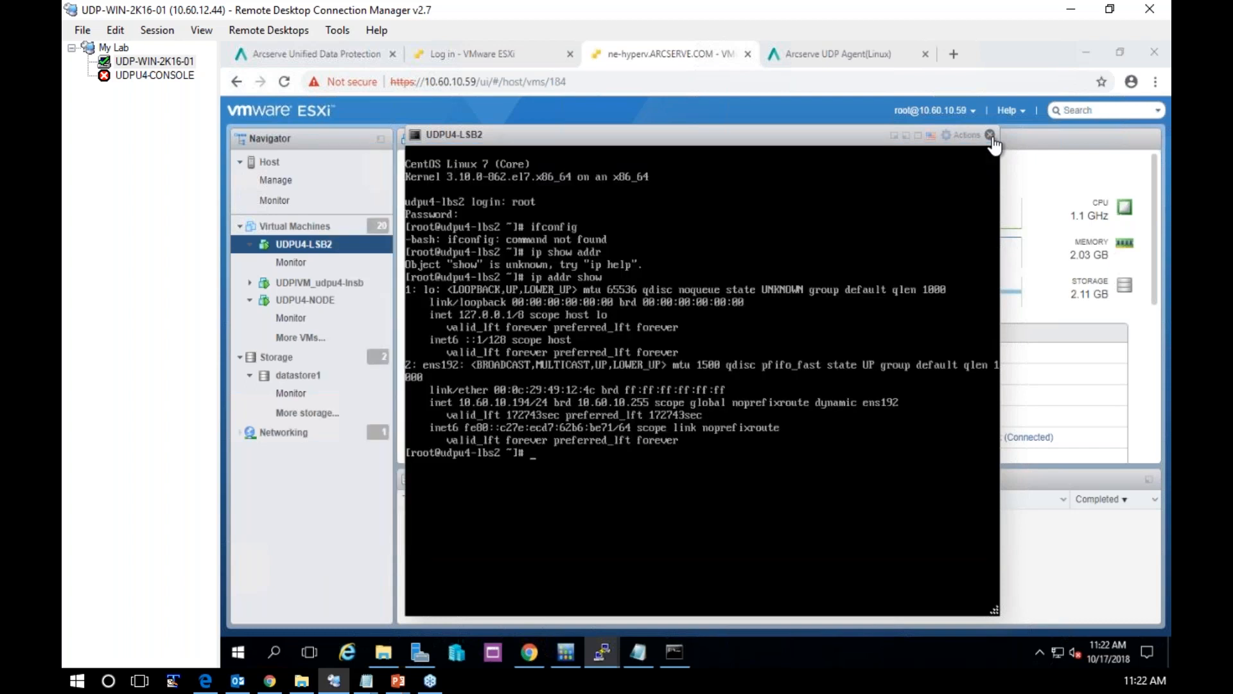
pyautogui.click(990, 136)
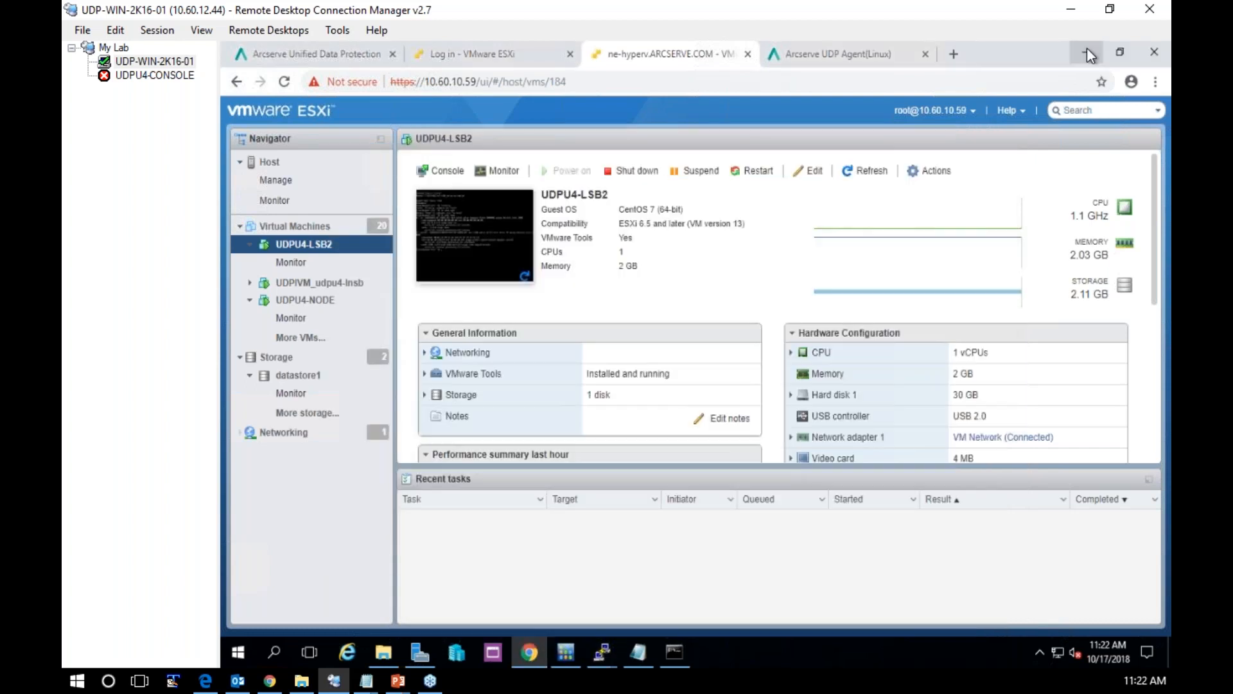
pyautogui.click(1087, 50)
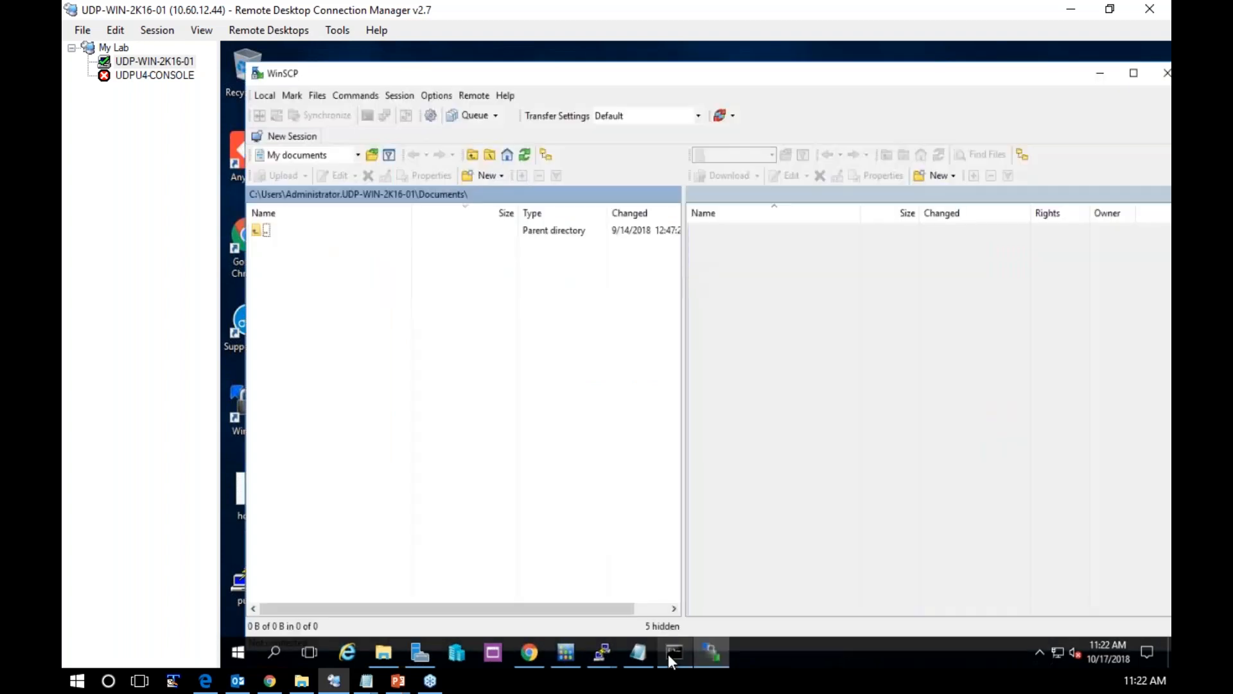
pyautogui.moveTo(711, 646)
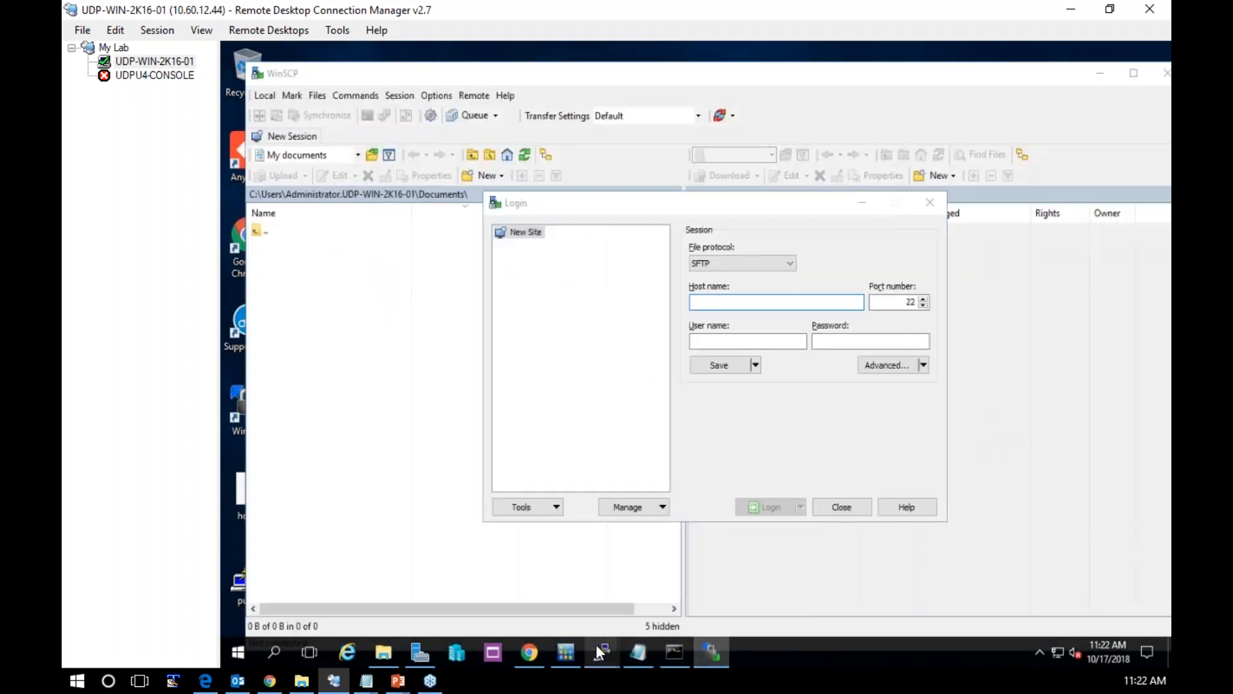
# Switch to the udpu4-lbs2 SSH session and display its IP addresses with ip addr show
pyautogui.moveTo(602, 652)
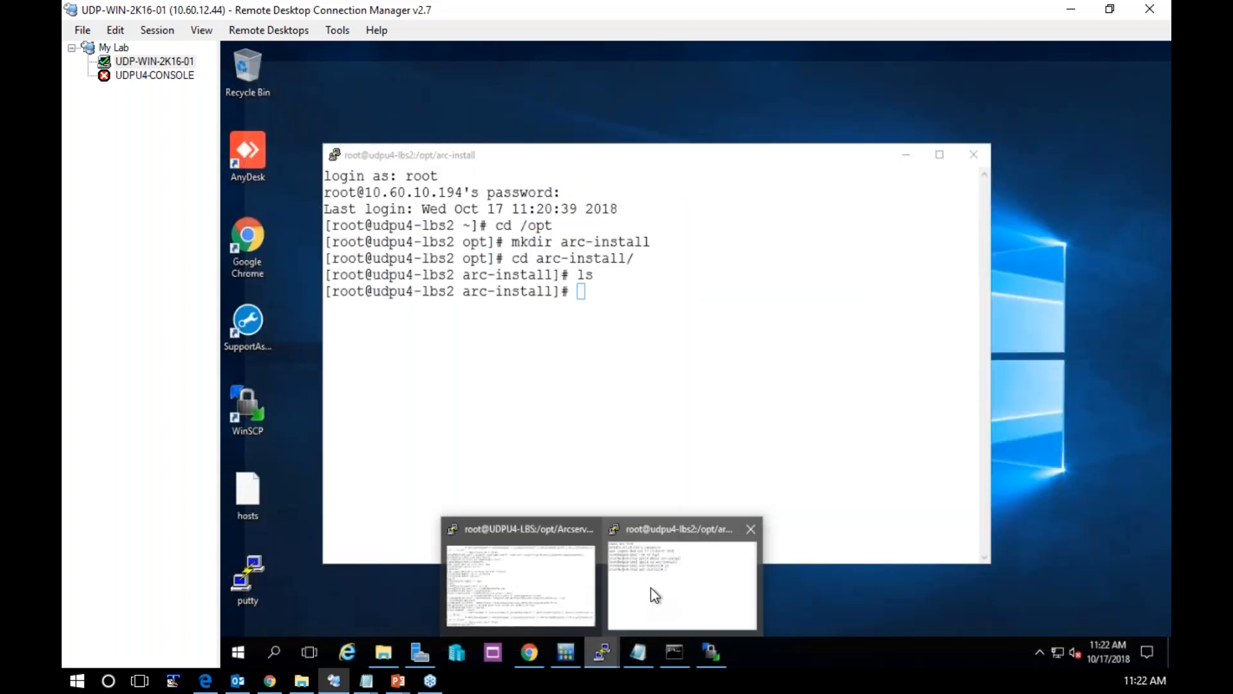
pyautogui.click(650, 588)
pyautogui.write('ip')
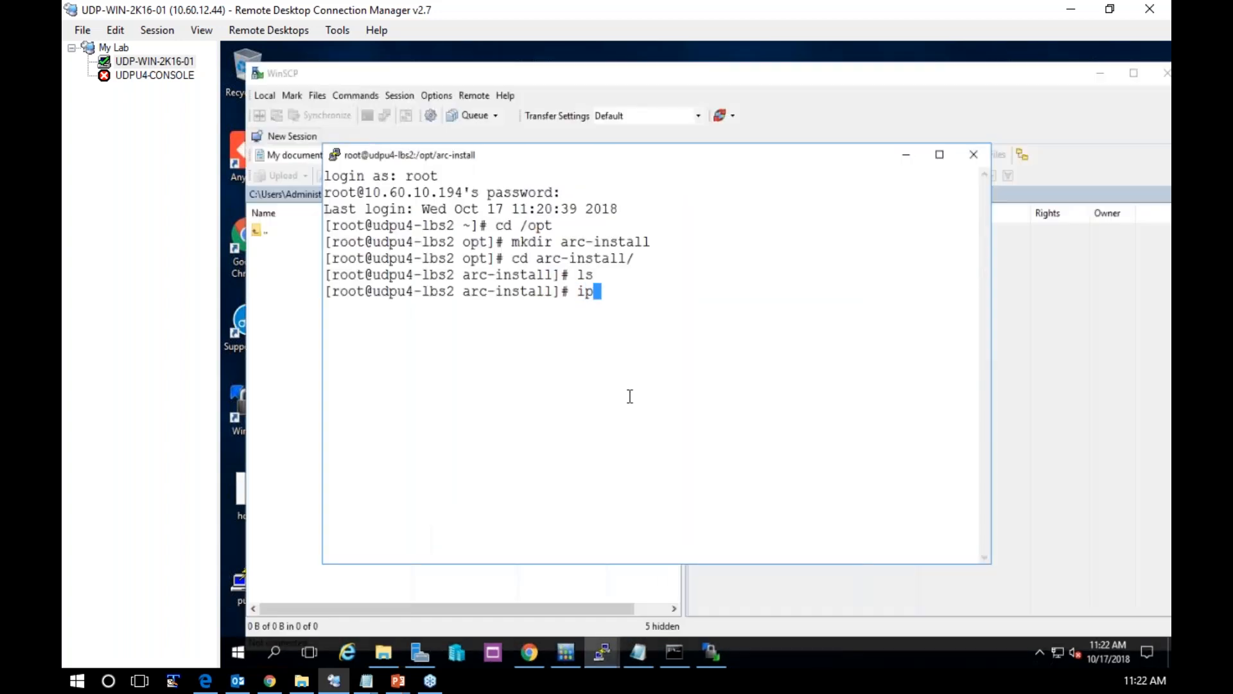
pyautogui.write(' addr show')
pyautogui.press('Return')
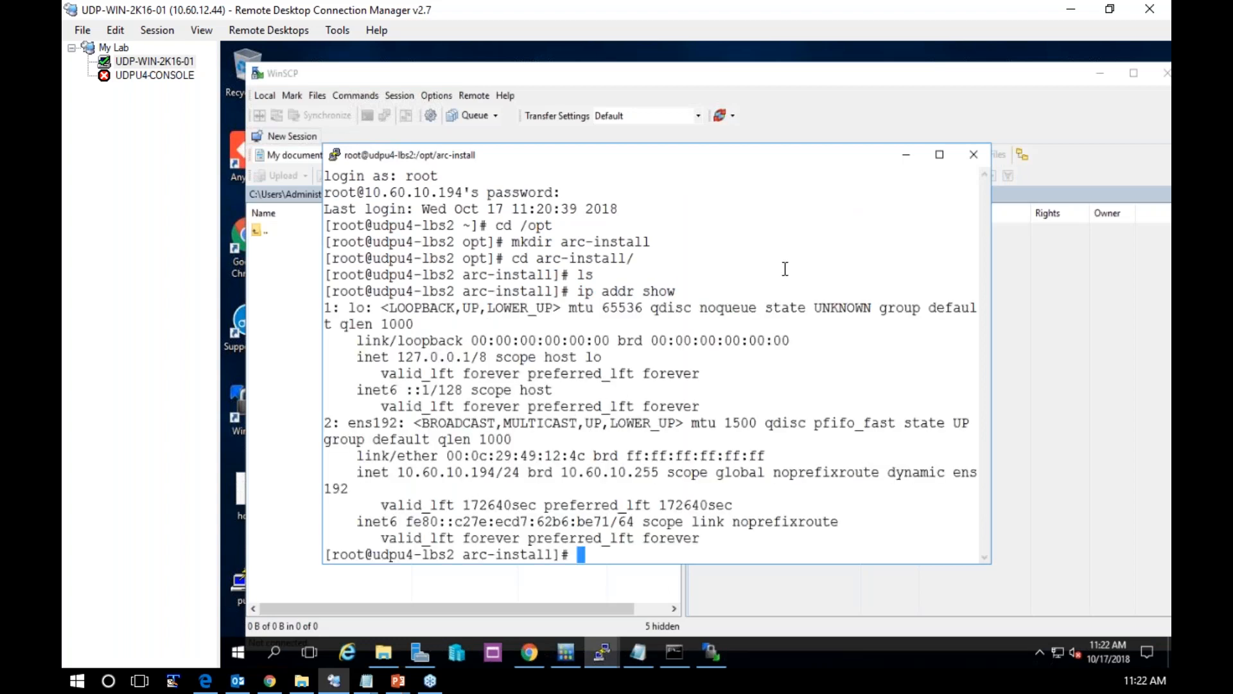
# Connect WinSCP over SFTP to 10.60.10.194 as root with the account password and accept the server's host key
pyautogui.click(905, 154)
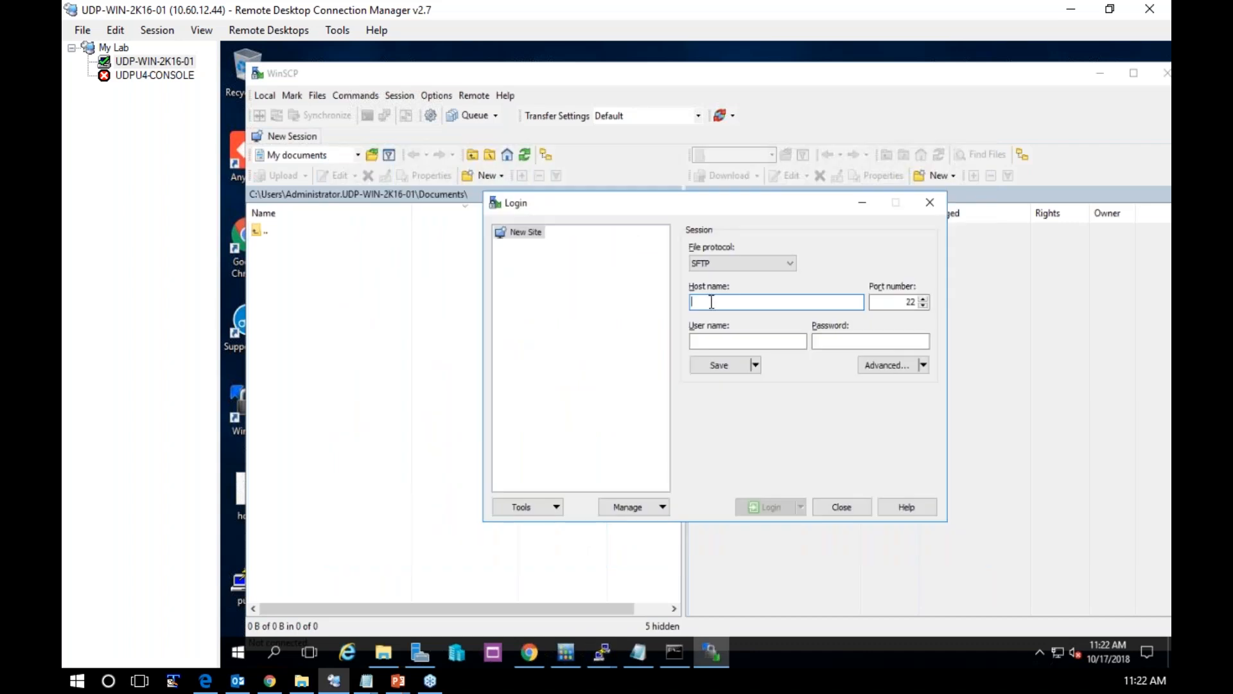
pyautogui.write('10.60.10.194')
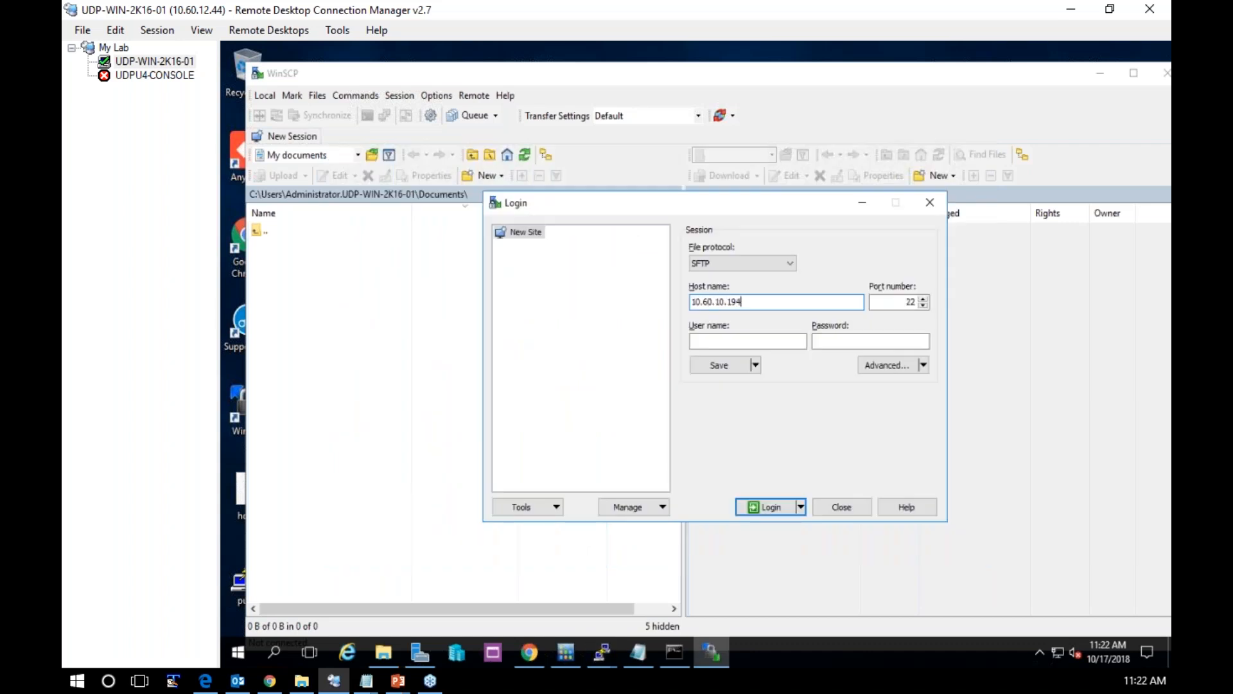
pyautogui.press('Tab')
pyautogui.press('Tab')
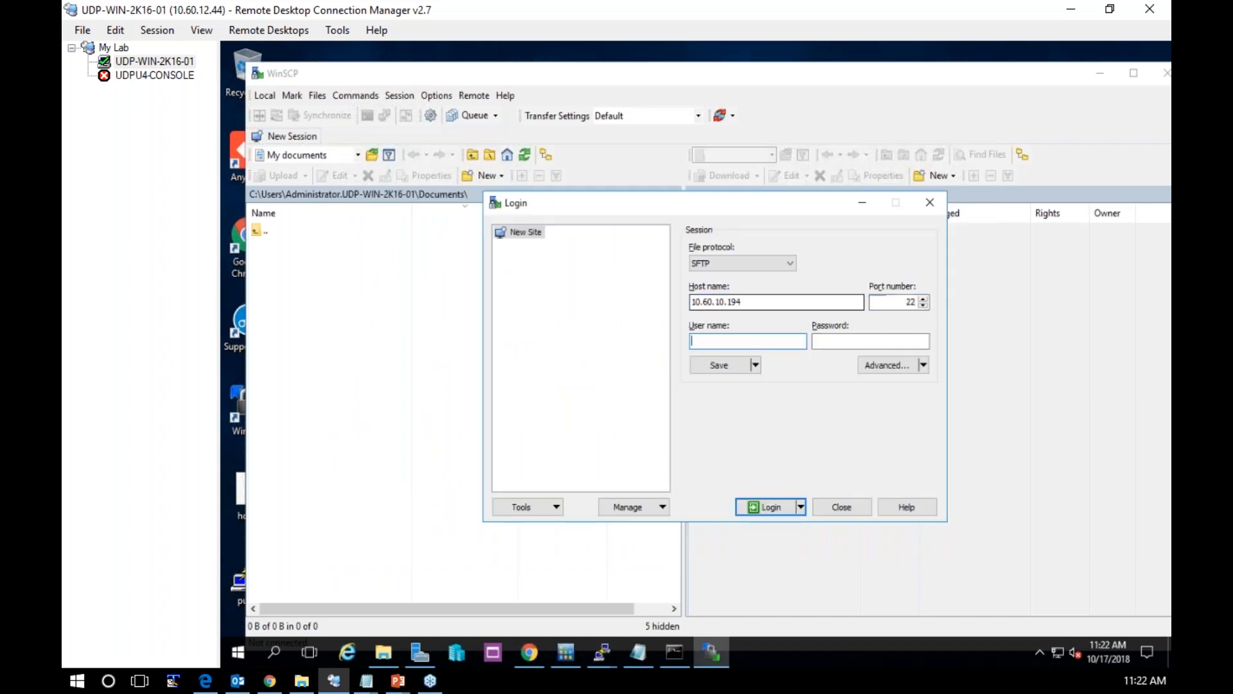
pyautogui.write('root')
pyautogui.press('Tab')
pyautogui.write('•••••••')
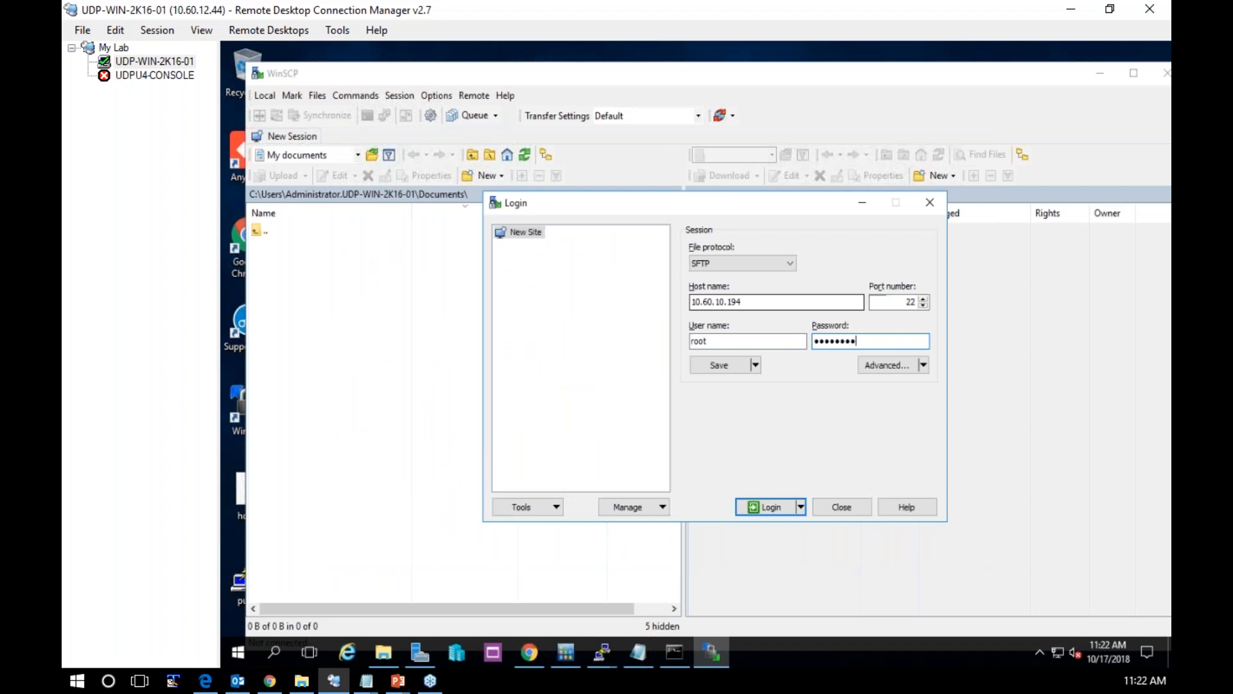
pyautogui.press('Return')
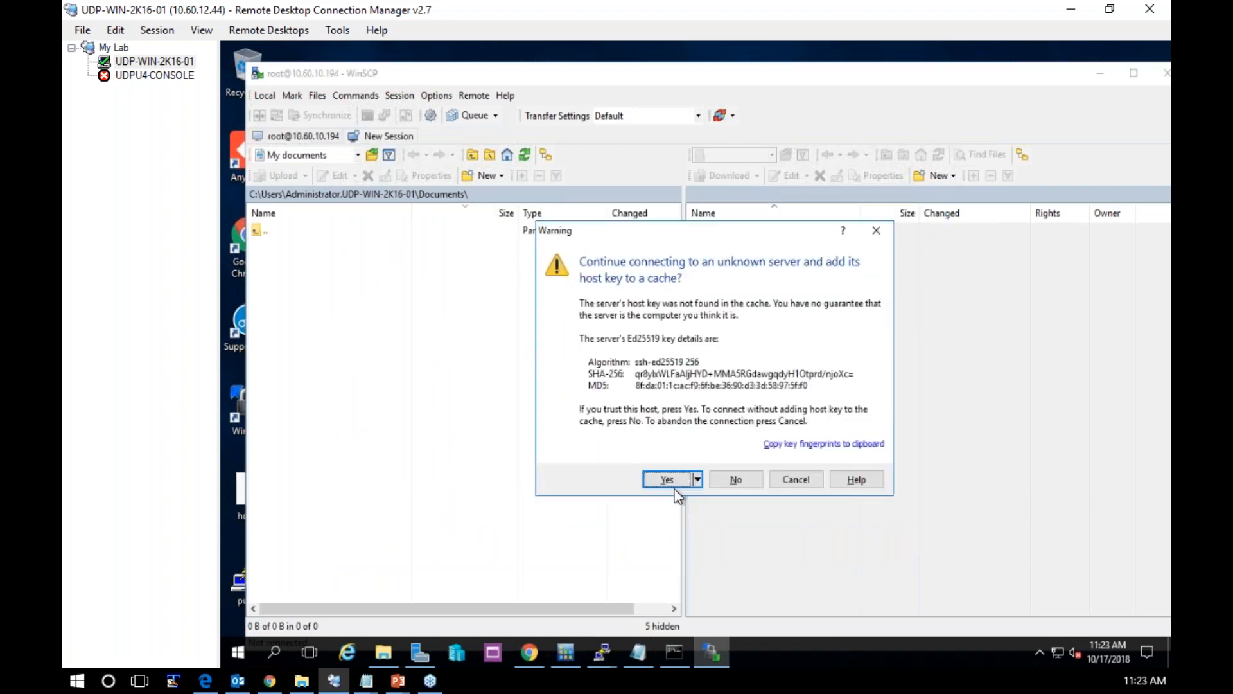
pyautogui.click(667, 480)
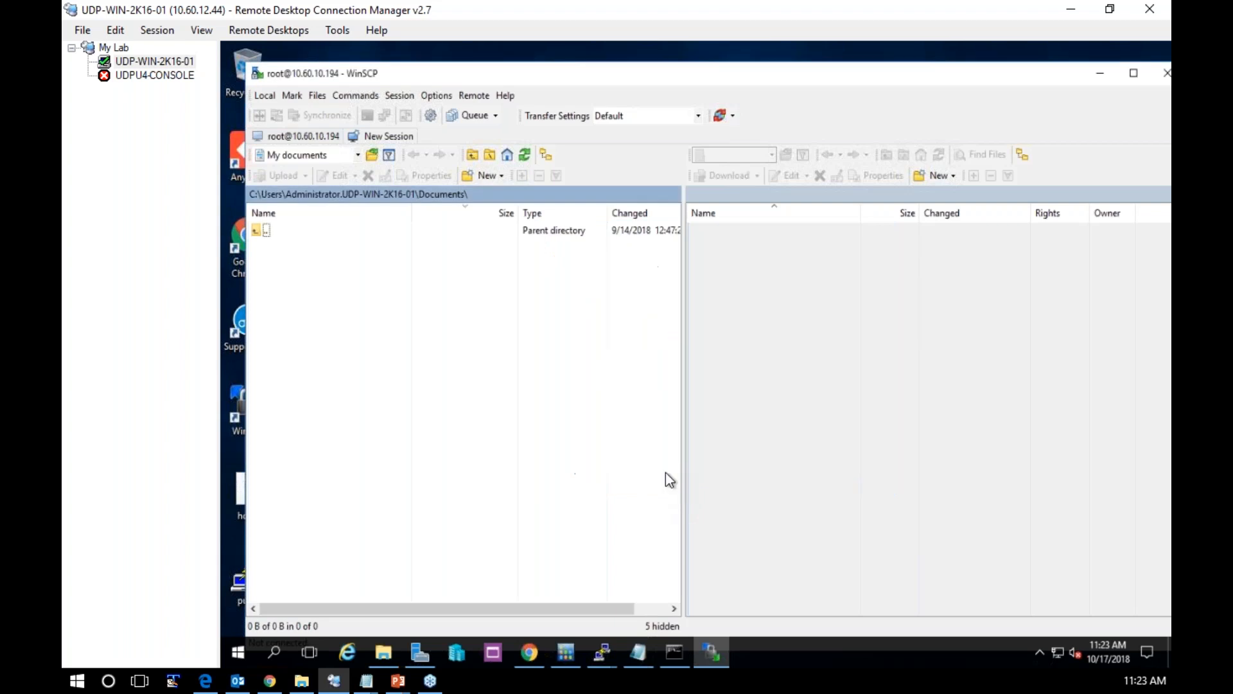
# Open E:\Update_4 on the local side and select Arcserve_Unified_Data_Protection_Agent_Linux_6.5_with_Update_4.bin
pyautogui.click(358, 155)
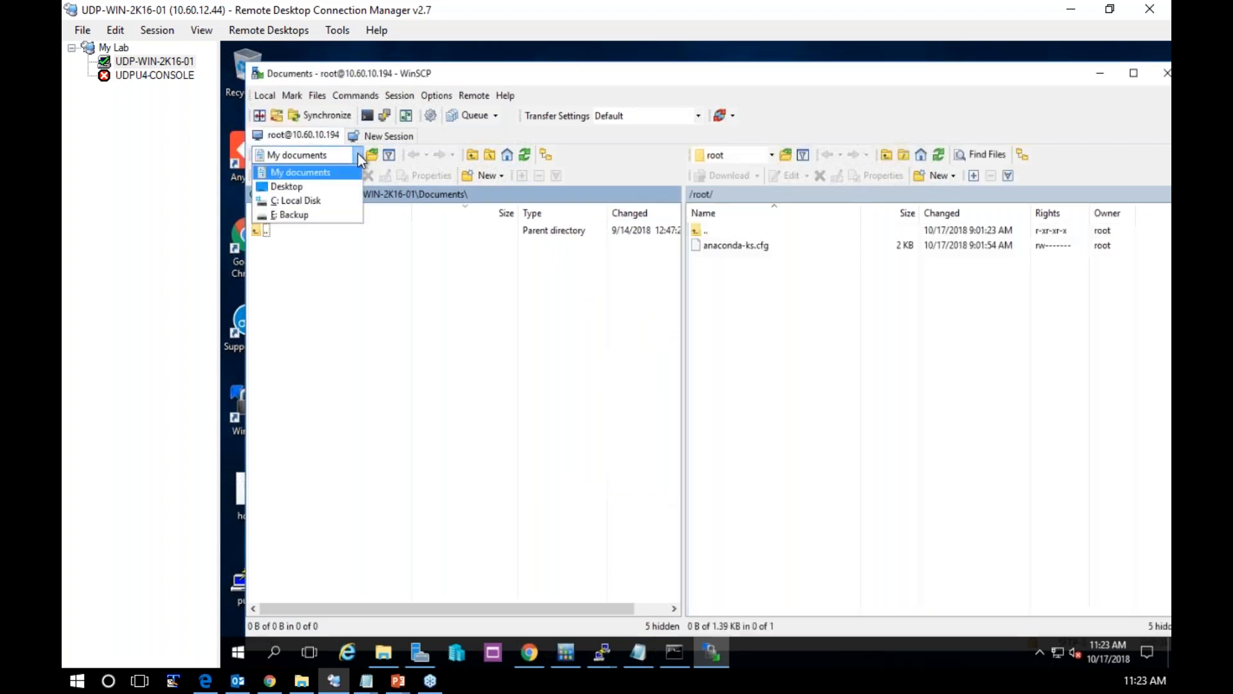
pyautogui.click(314, 216)
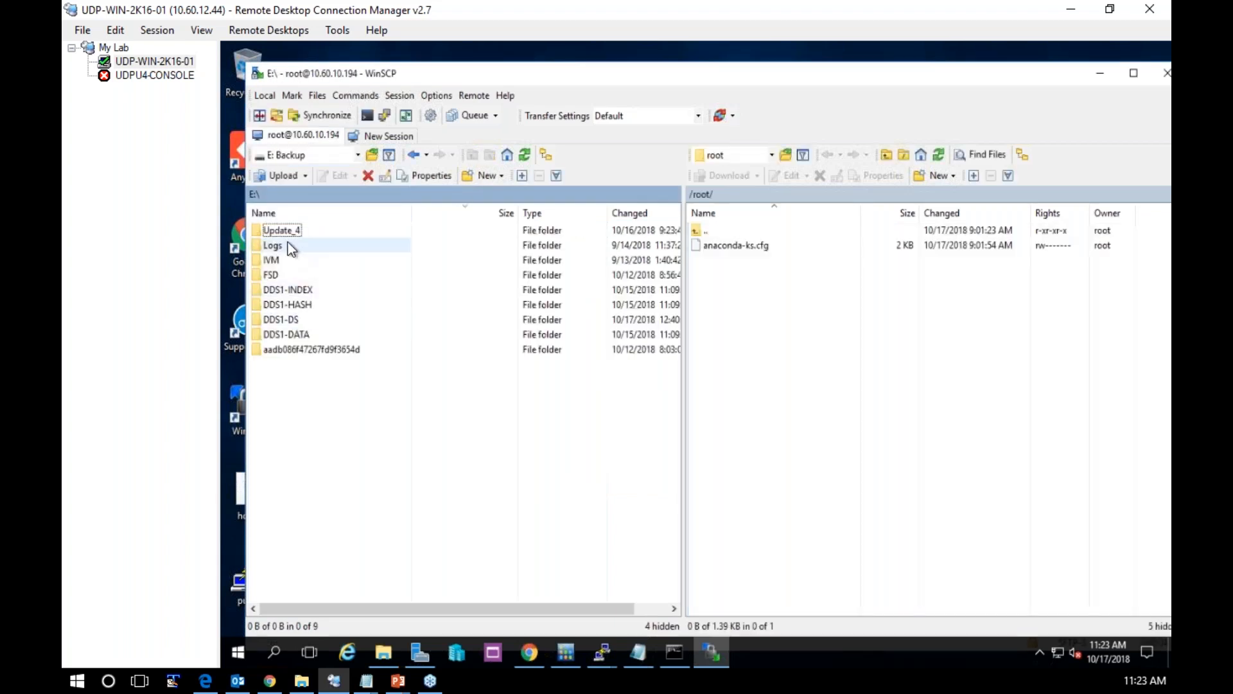
pyautogui.click(286, 233)
pyautogui.press('Return')
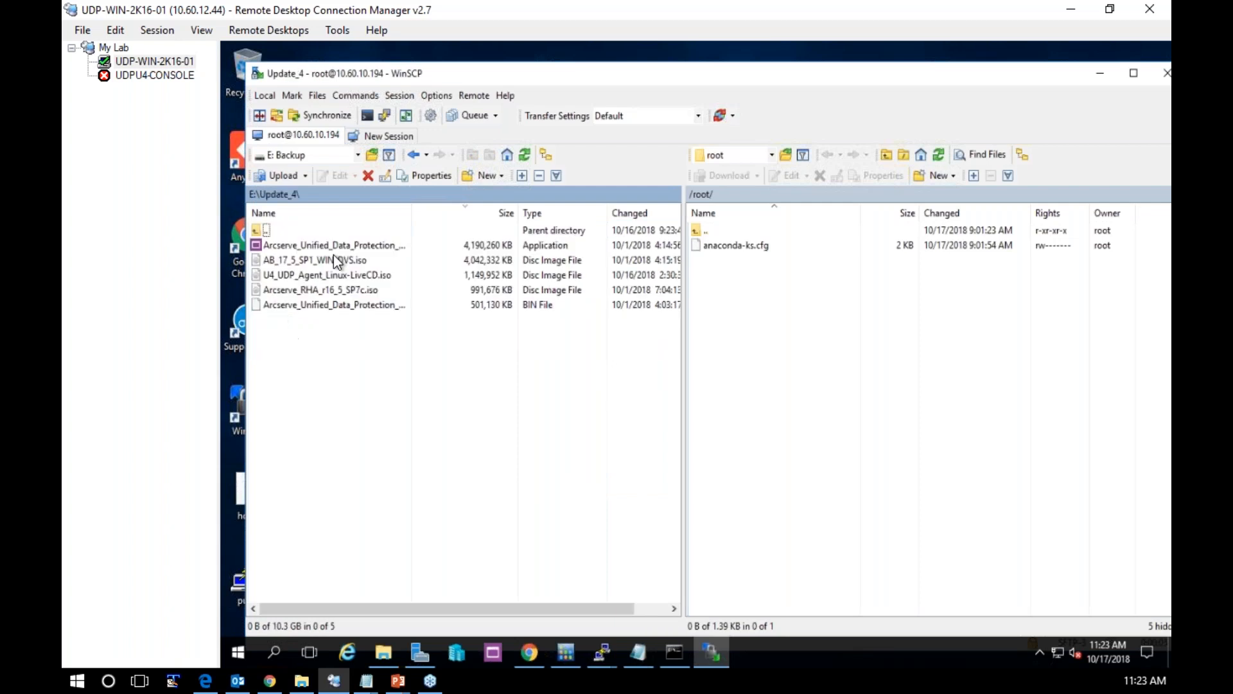
pyautogui.click(360, 305)
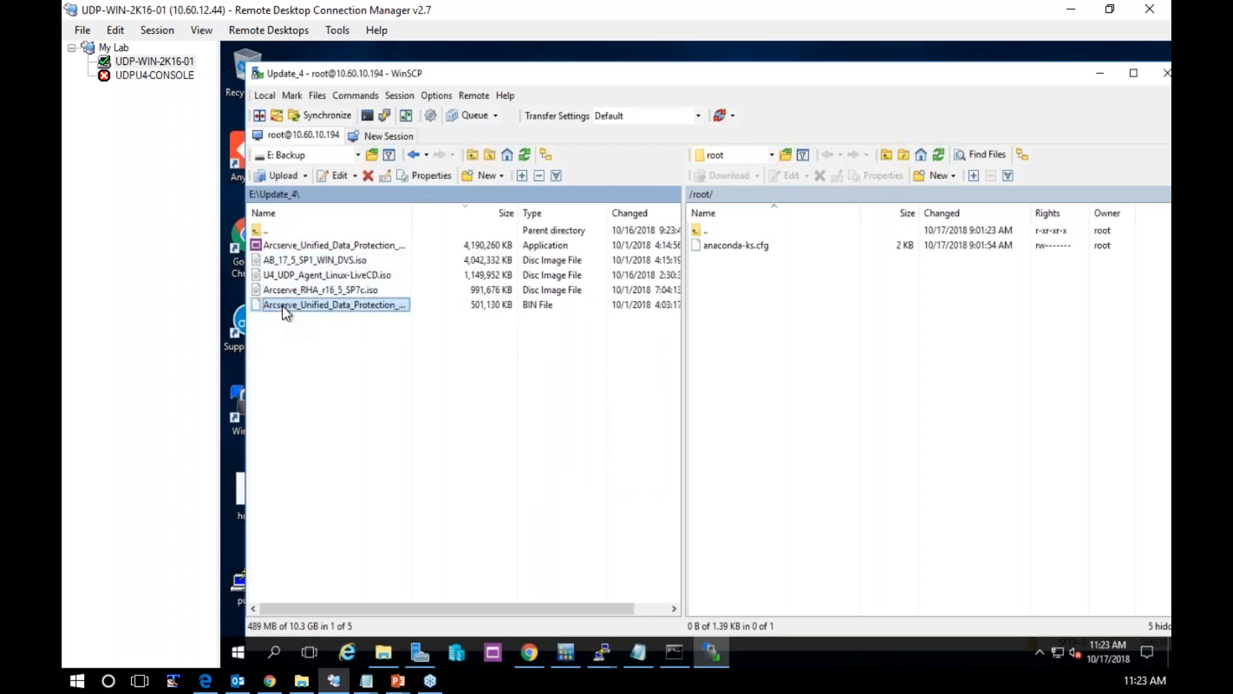
# Open /opt/arc-install on the remote server and upload the selected Linux agent .bin installer into it
pyautogui.click(707, 232)
pyautogui.doubleClick(706, 229)
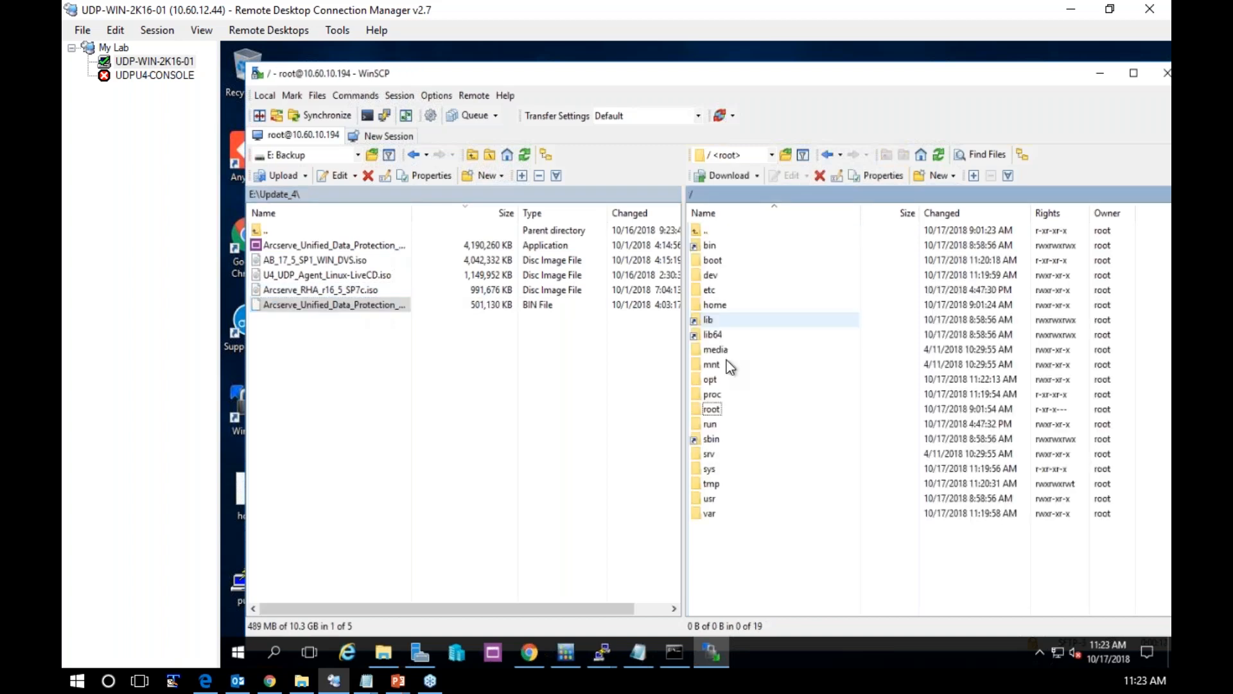
pyautogui.doubleClick(726, 360)
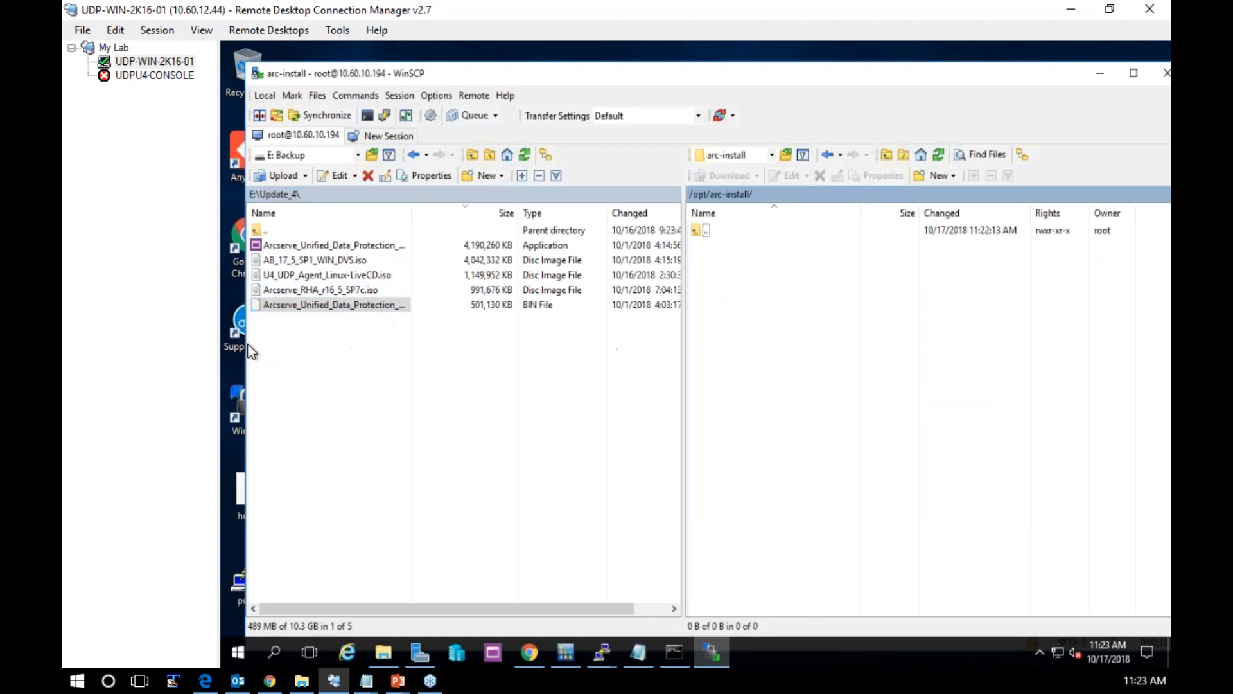
pyautogui.moveTo(255, 305); pyautogui.dragTo(739, 304)
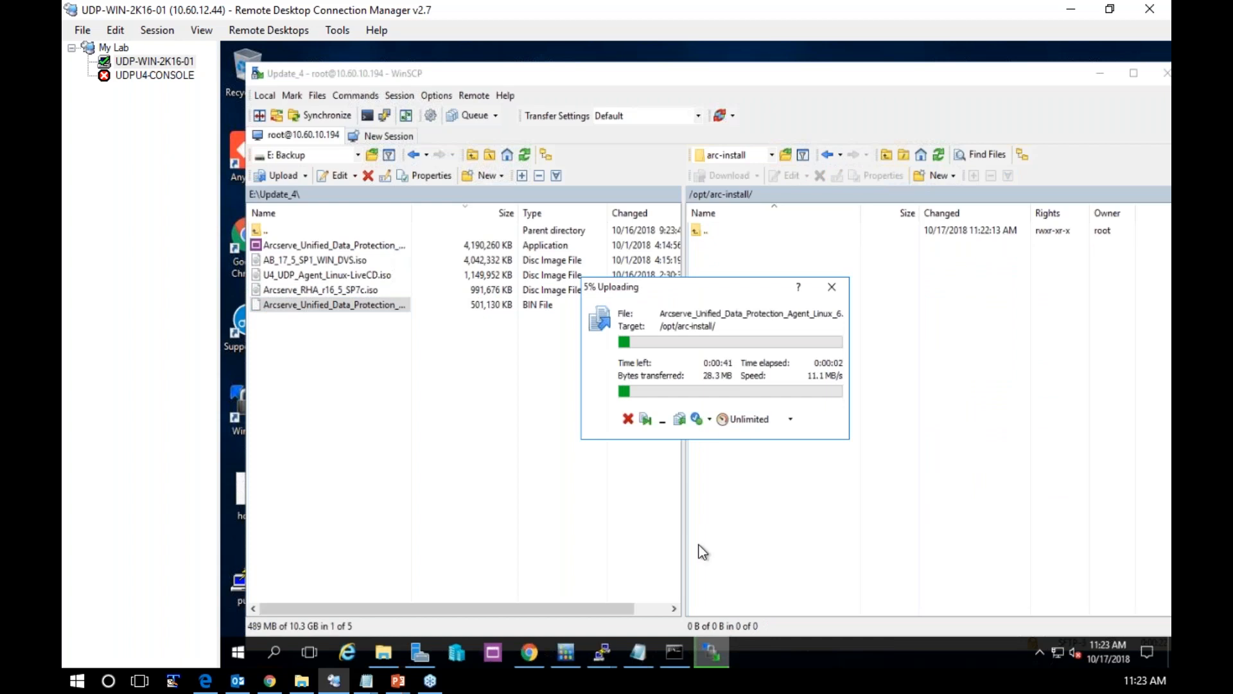
# Install the net-tools package with yum in the udpu4-lbs2 SSH session, accepting the download and the GPG key import
pyautogui.click(595, 646)
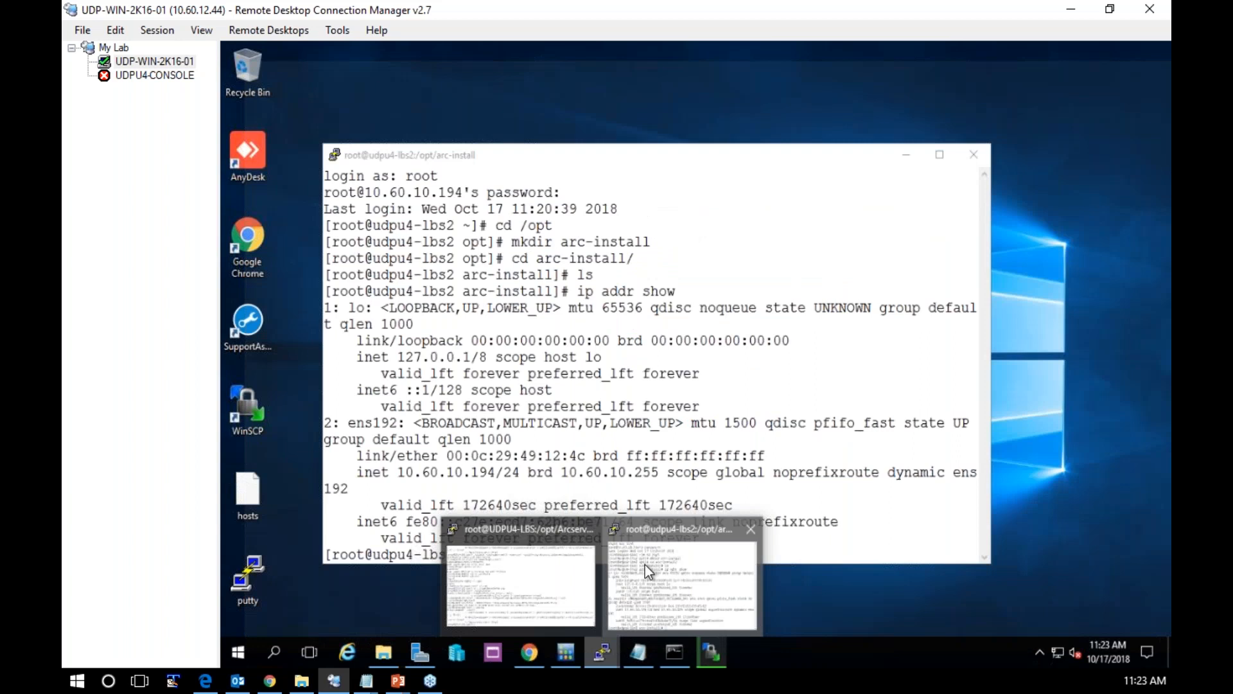
pyautogui.click(644, 564)
pyautogui.write('yum inst')
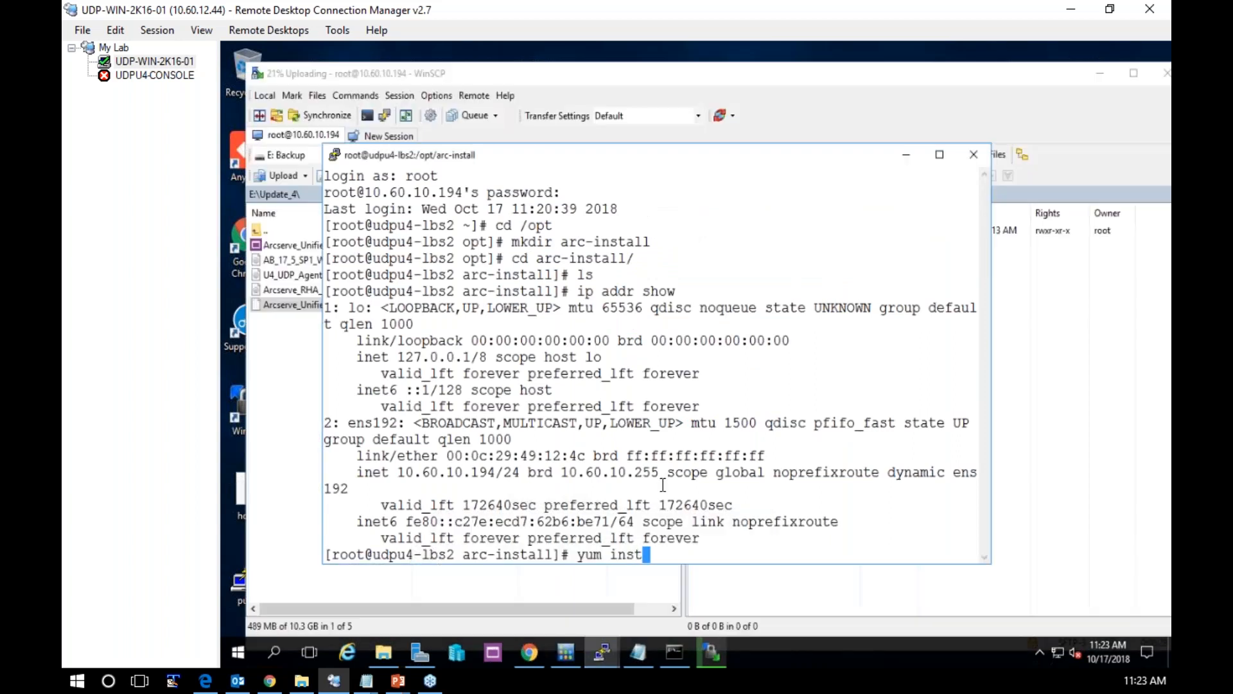
pyautogui.write('all net-tools')
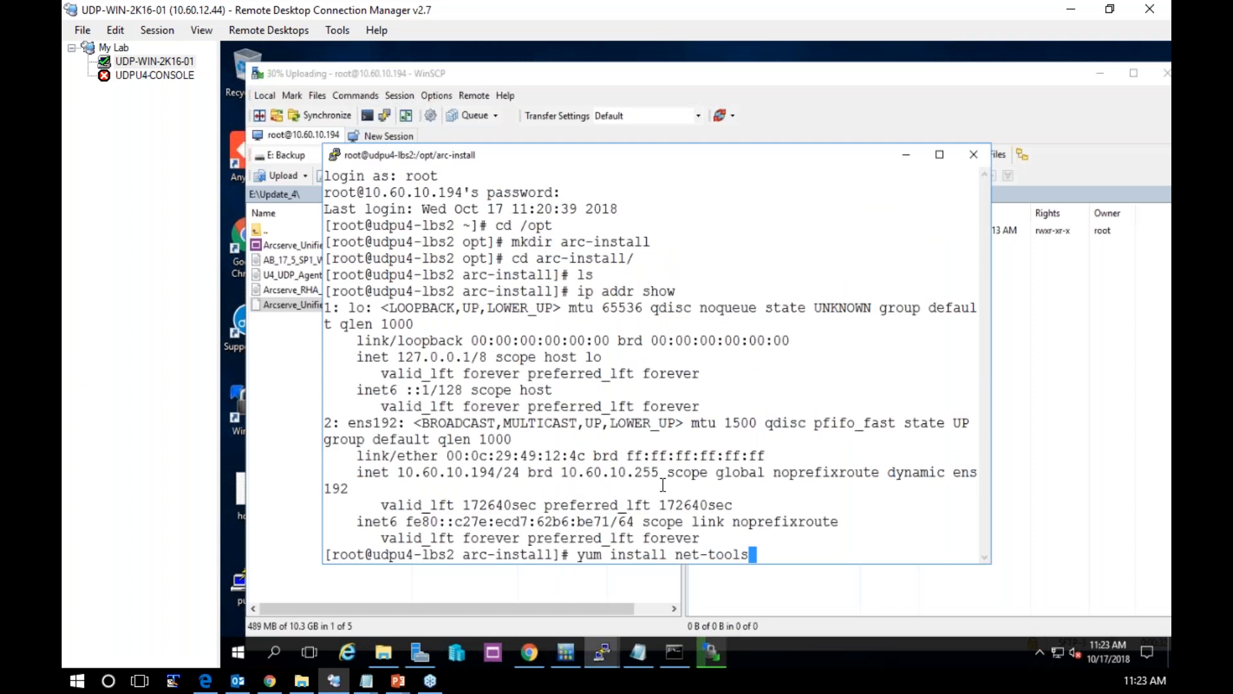
pyautogui.press('Return')
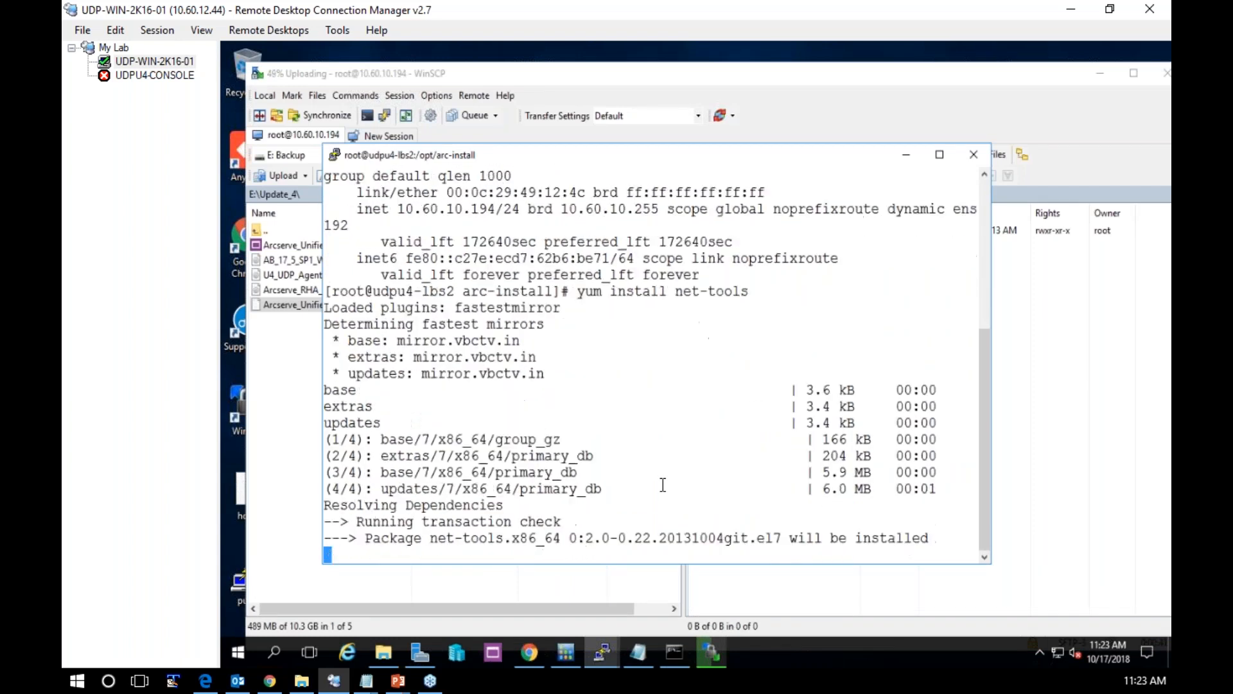
pyautogui.write('y')
pyautogui.press('Return')
pyautogui.write('y')
pyautogui.press('Return')
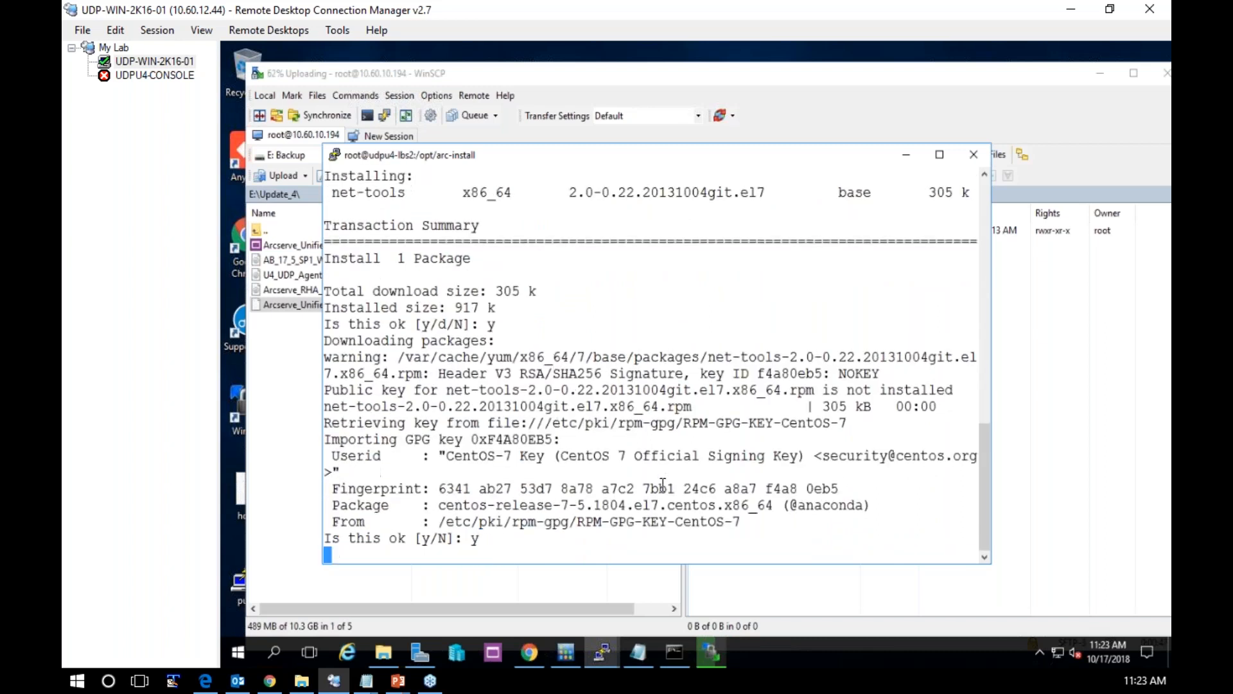
# Display the network interface configuration with ifconfig and maximise the terminal window
pyautogui.write('ifcon')
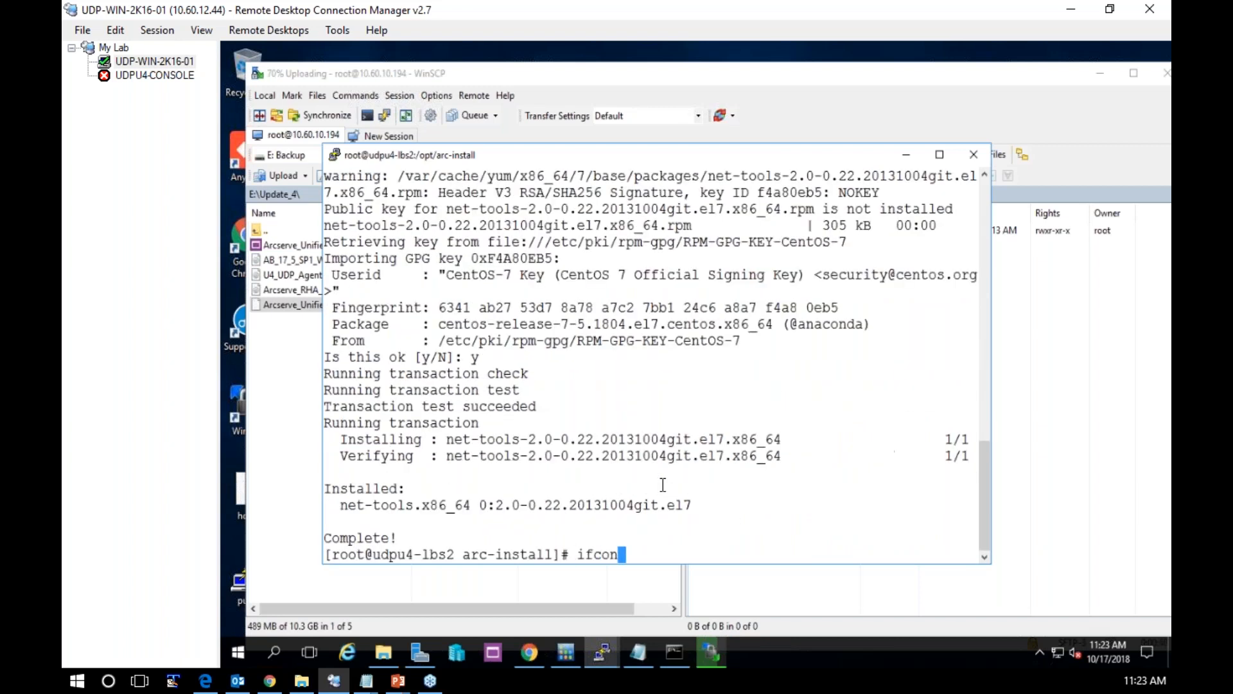
pyautogui.write('fi')
pyautogui.write('g')
pyautogui.press('Return')
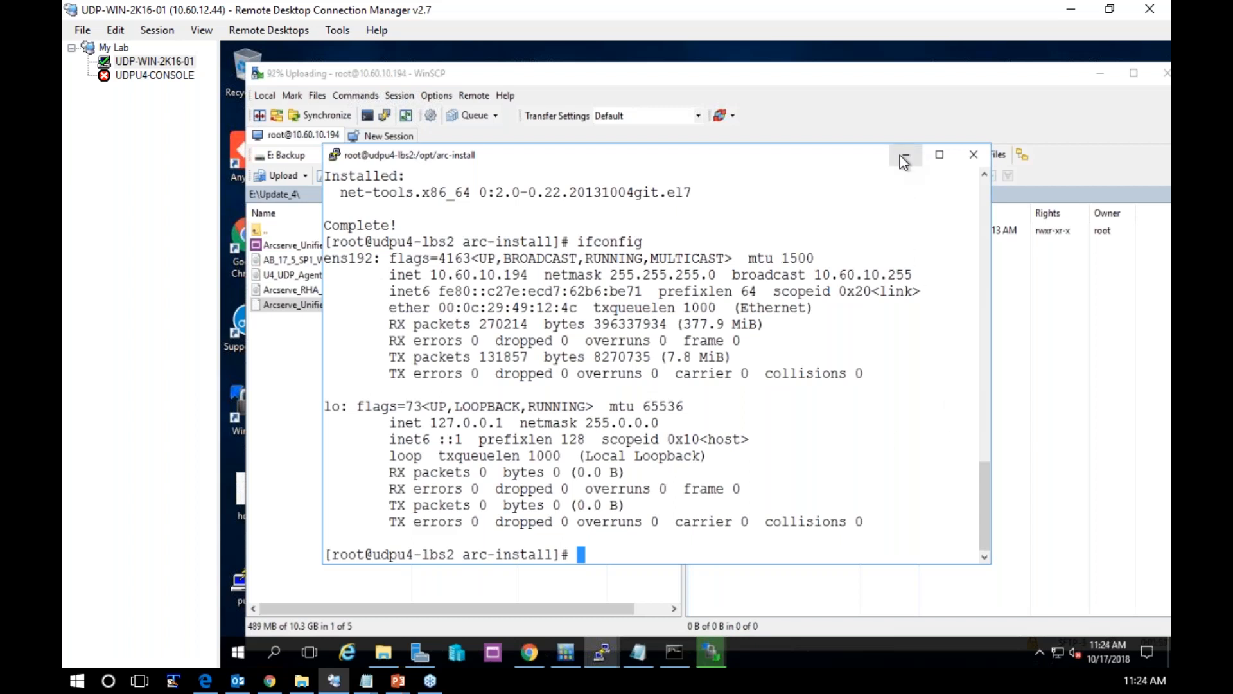
pyautogui.click(949, 160)
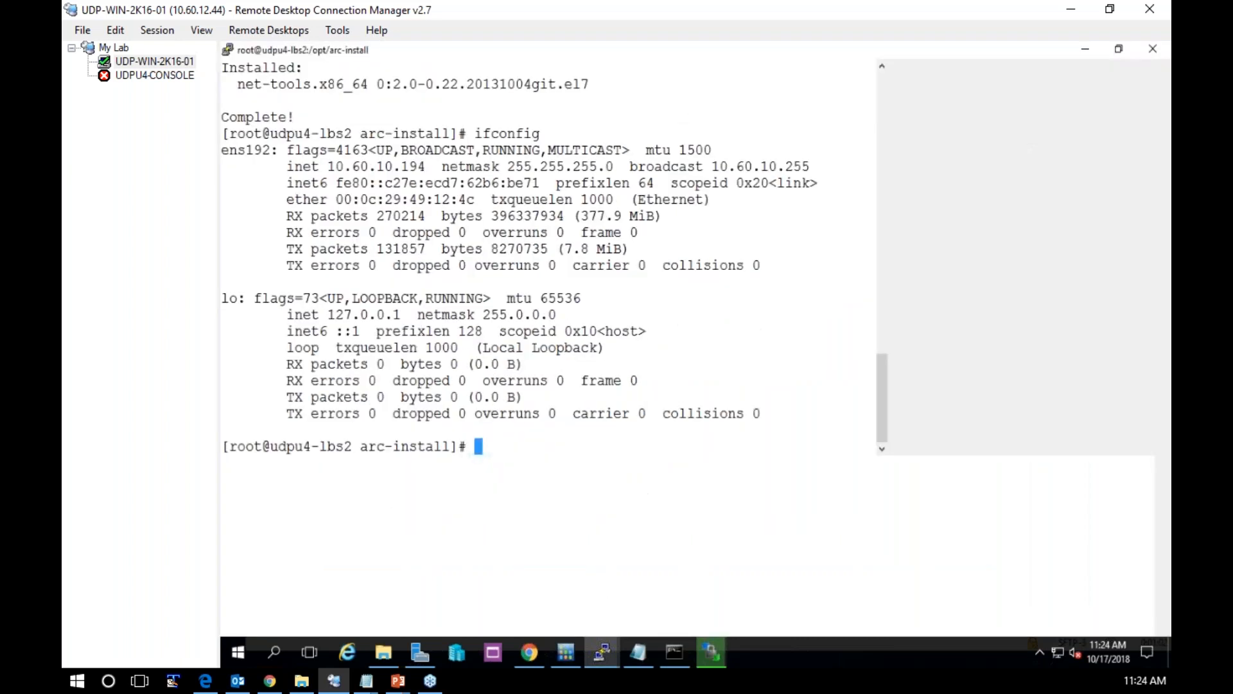
# Minimise the terminal and close WinSCP, terminating its session with 10.60.10.194
pyautogui.click(1106, 49)
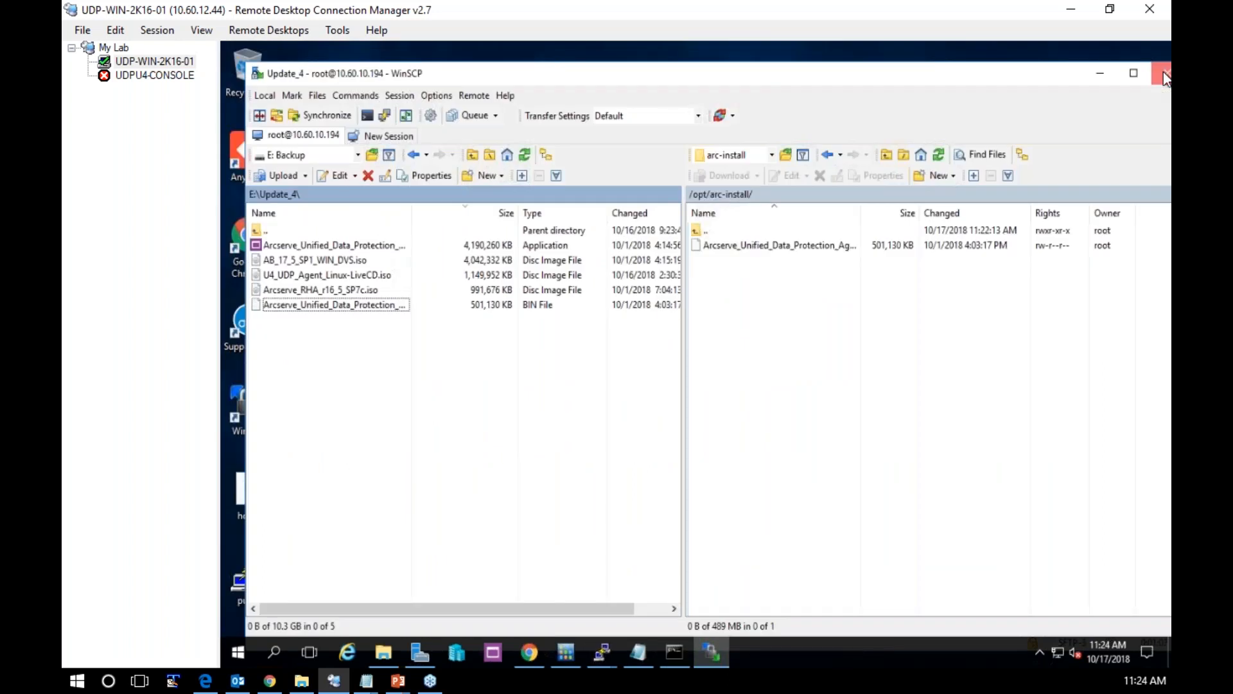
pyautogui.click(1163, 71)
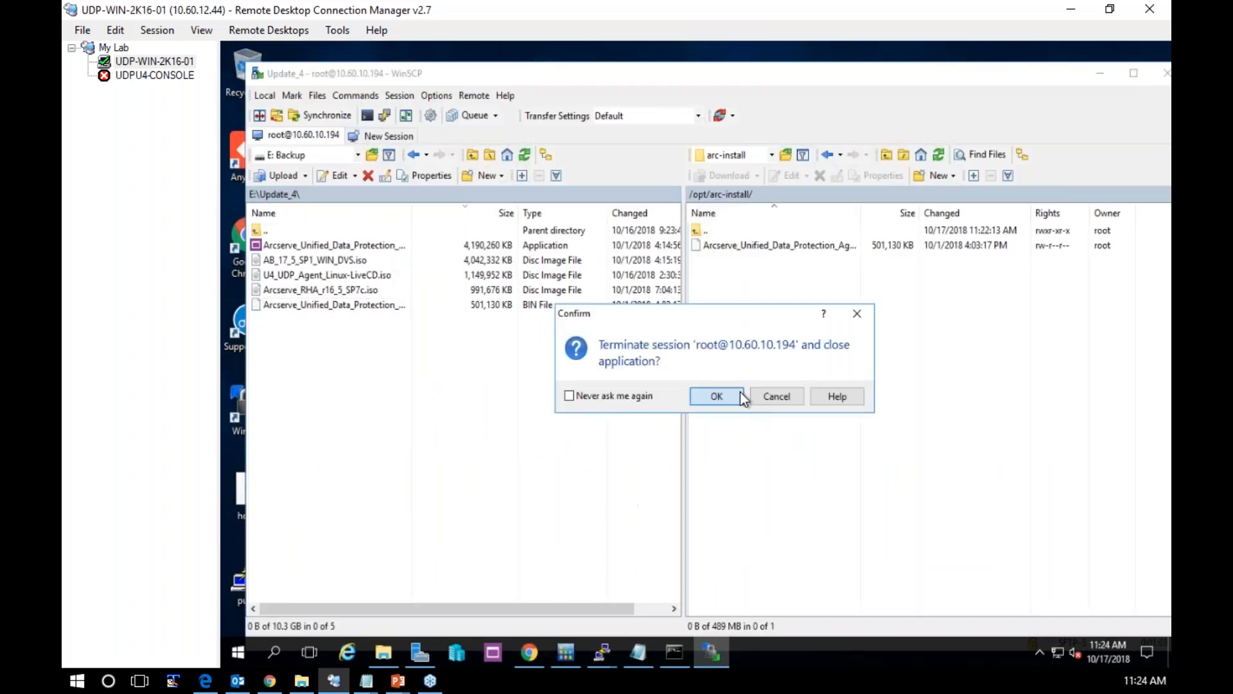
pyautogui.click(740, 393)
# Bring back the udpu4-lbs2 SSH session and change to root's home directory
pyautogui.moveTo(602, 652)
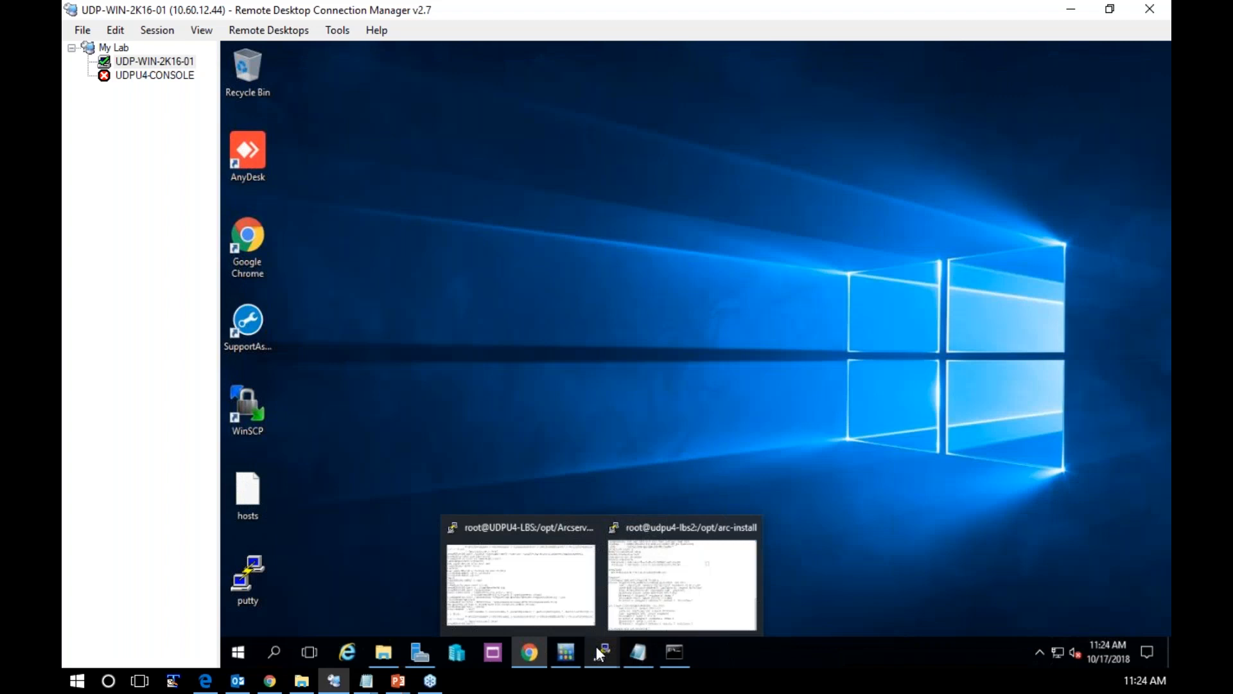
pyautogui.click(647, 571)
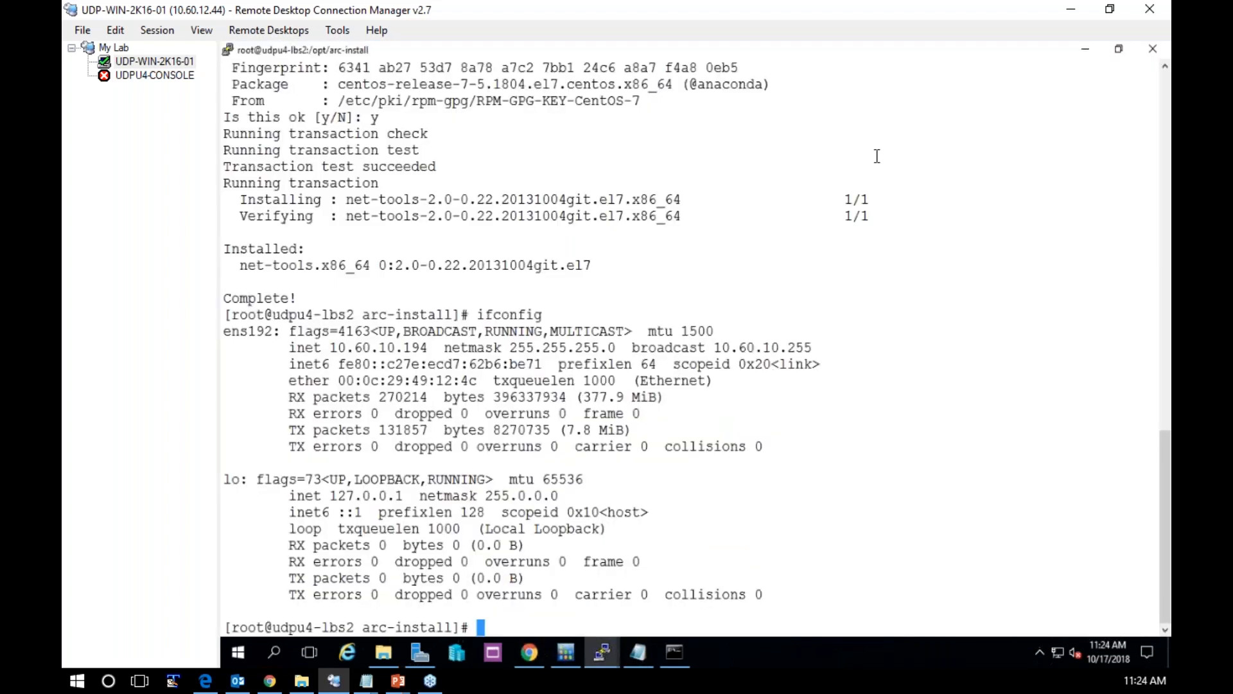
pyautogui.write('cd')
pyautogui.press('Return')
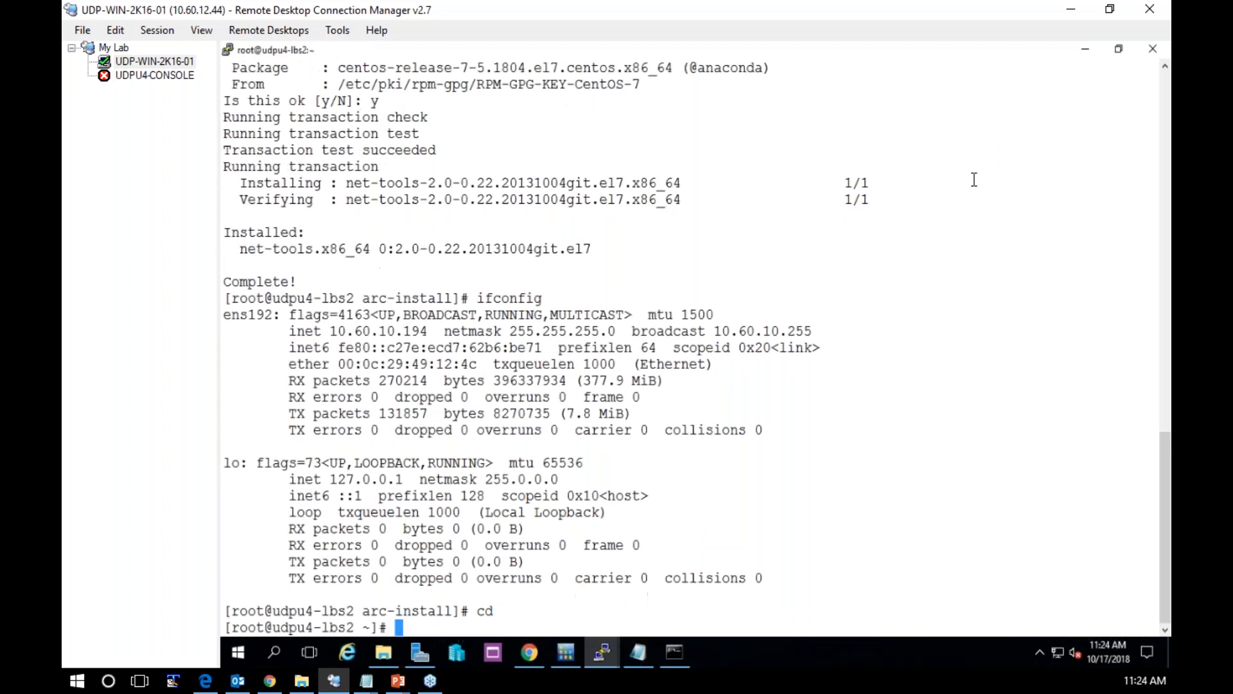
pyautogui.press('Return')
pyautogui.press('Return')
# List the home directory's contents and print the working directory's path
pyautogui.write('ls')
pyautogui.press('Return')
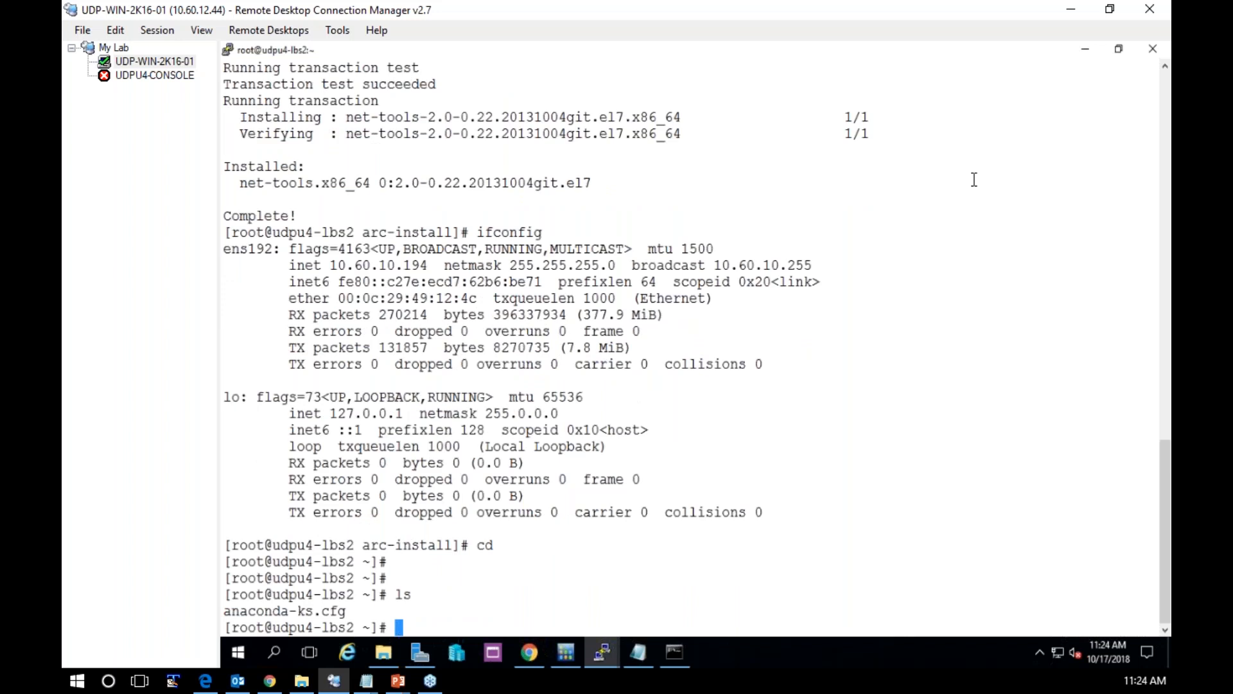
pyautogui.write('pwd')
pyautogui.press('Return')
# Change to the /opt/arc-install directory and list its contents
pyautogui.write('cd /opt/A')
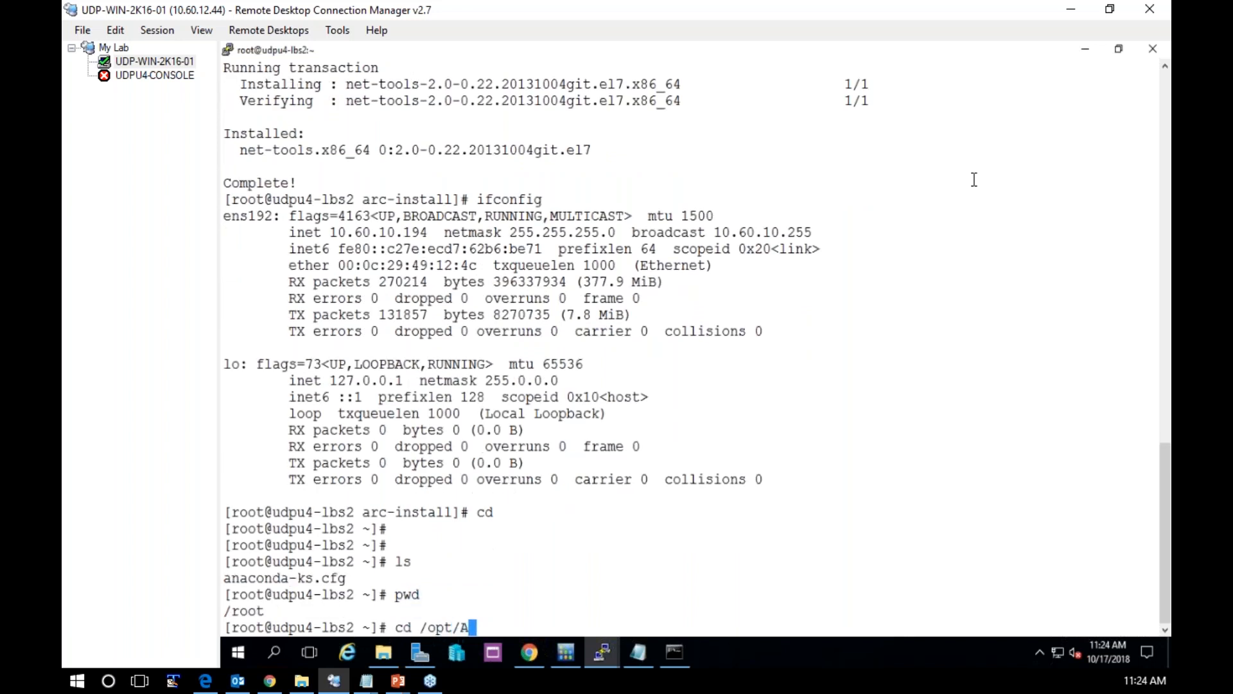
pyautogui.press('BackSpace')
pyautogui.write('ar')
pyautogui.press('Tab')
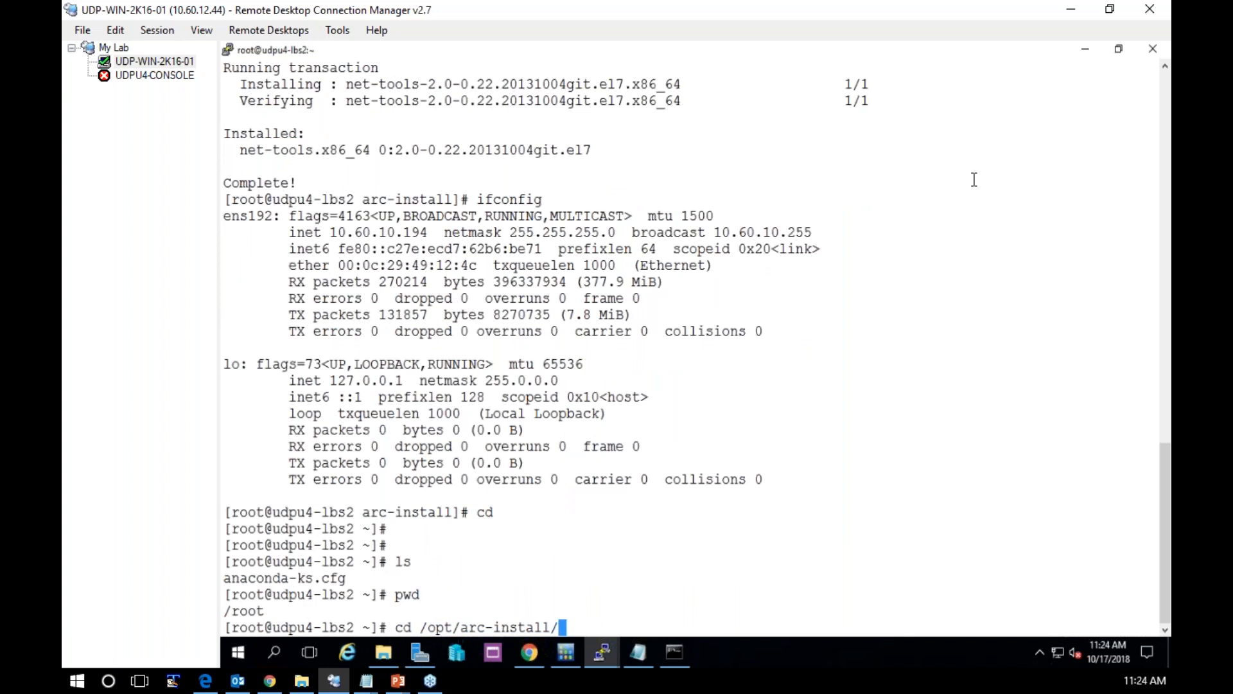
pyautogui.press('Return')
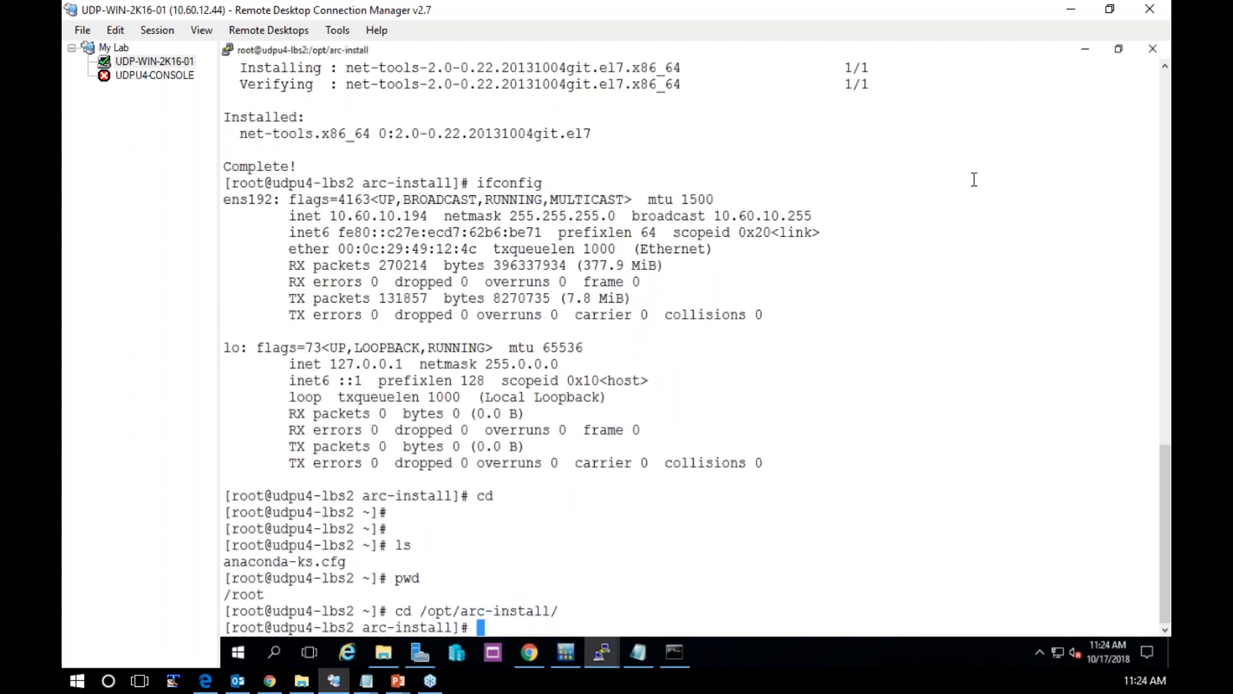
pyautogui.write('ls')
pyautogui.press('Return')
# Restore the terminal to a widened, non-maximised window and show the detailed listing of all files in arc-install
pyautogui.click(1118, 50)
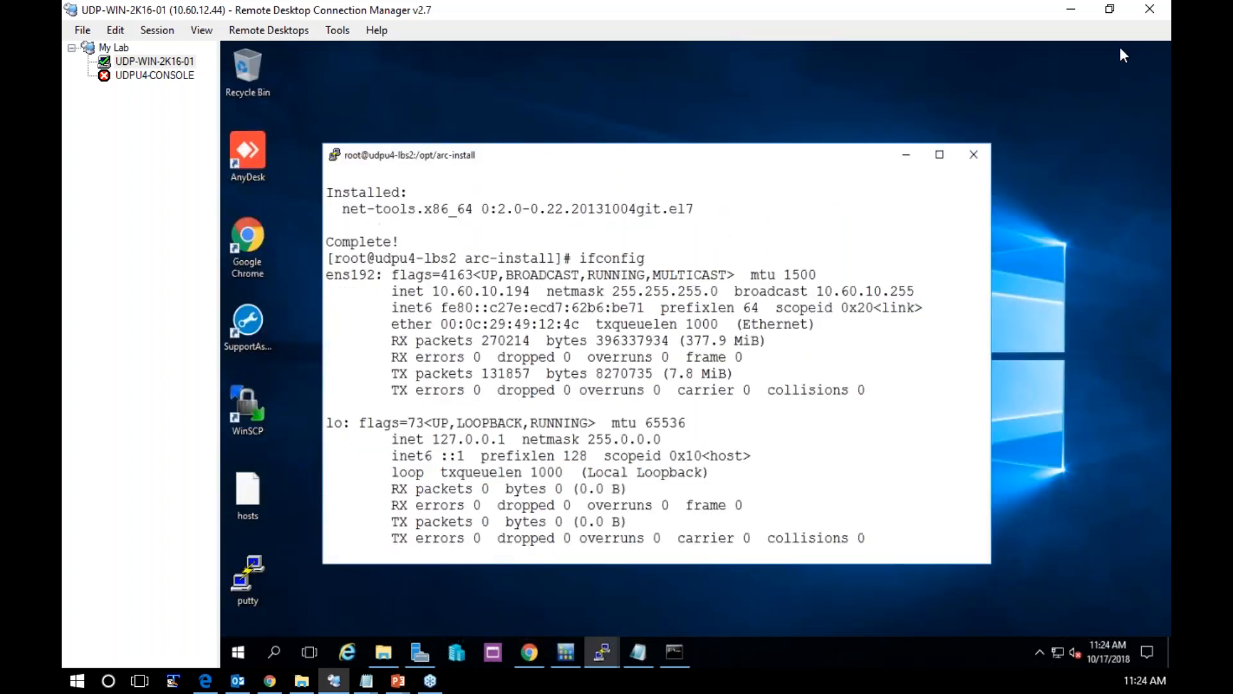
pyautogui.moveTo(744, 154); pyautogui.dragTo(644, 53)
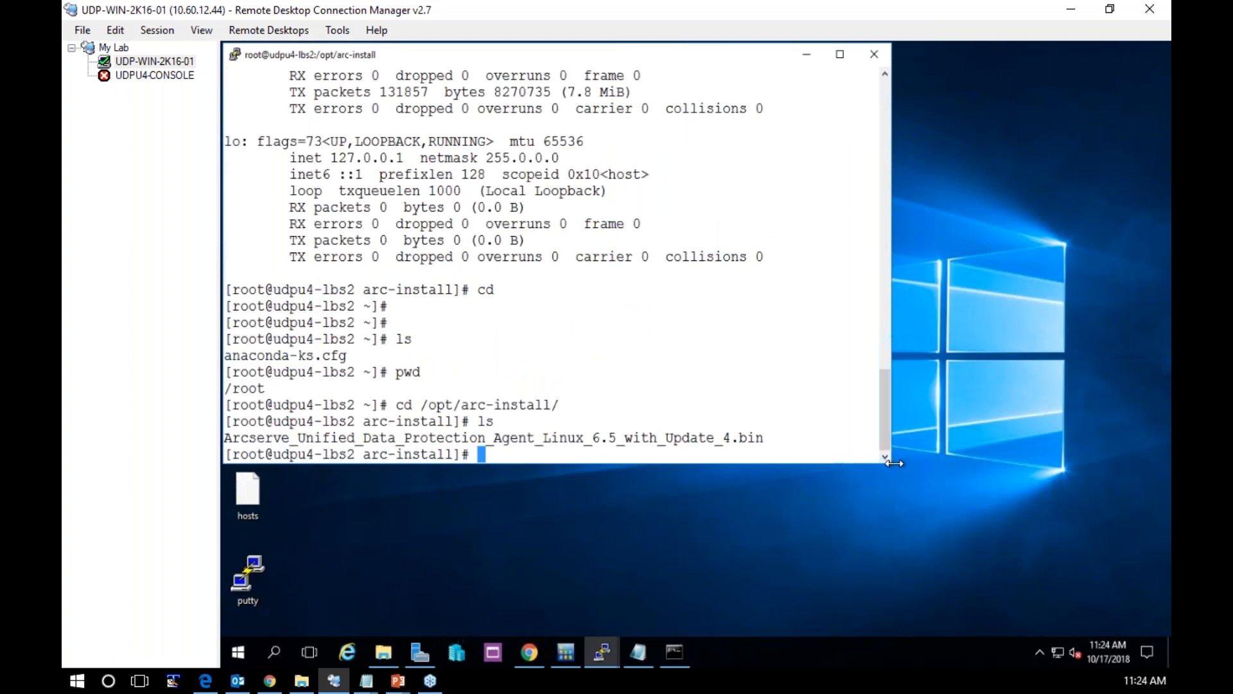
pyautogui.moveTo(894, 462); pyautogui.dragTo(1123, 464)
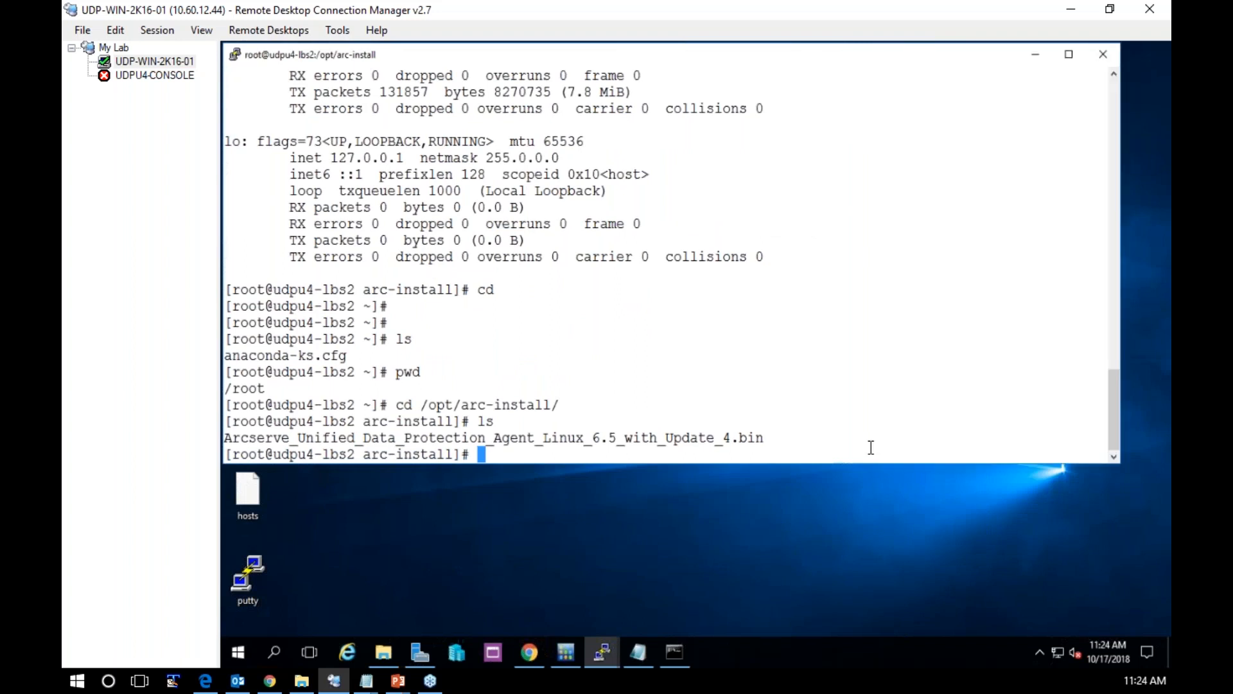
pyautogui.write('ls -al')
pyautogui.press('Return')
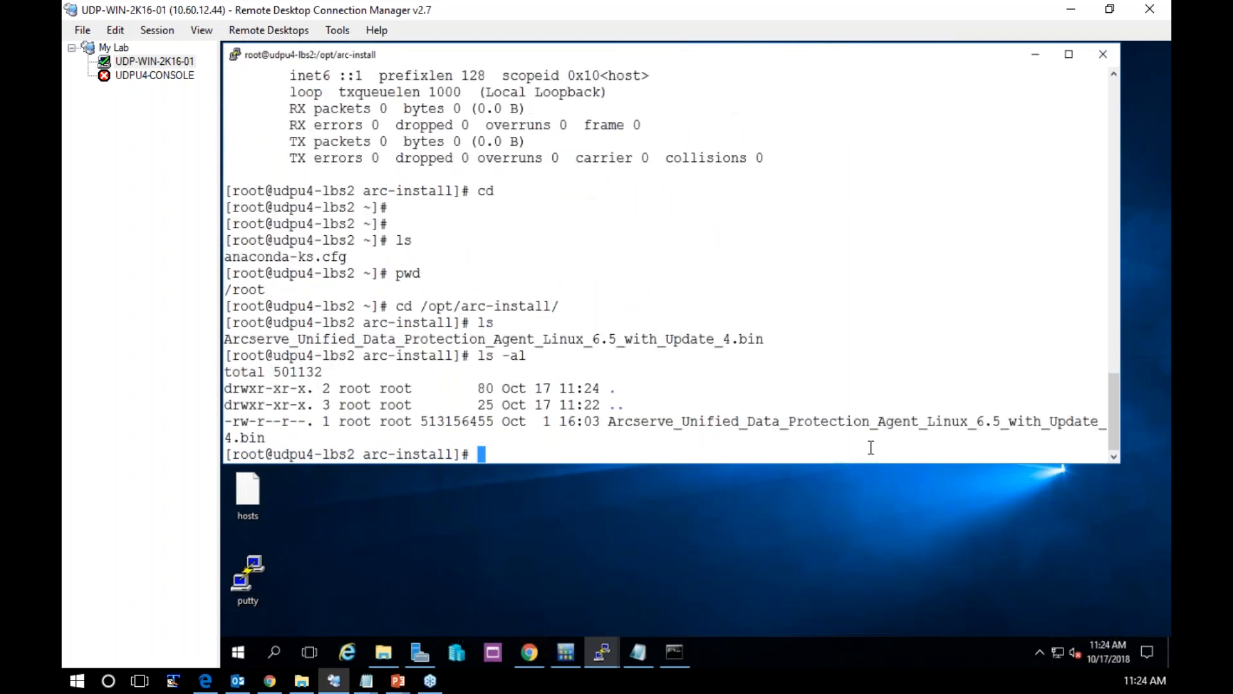
# Set the permissions of Arcserve_Unified_Data_Protection_Agent_Linux_6.5_with_Update_4.bin to 744 and check them with a detailed listing
pyautogui.write('chmod 74')
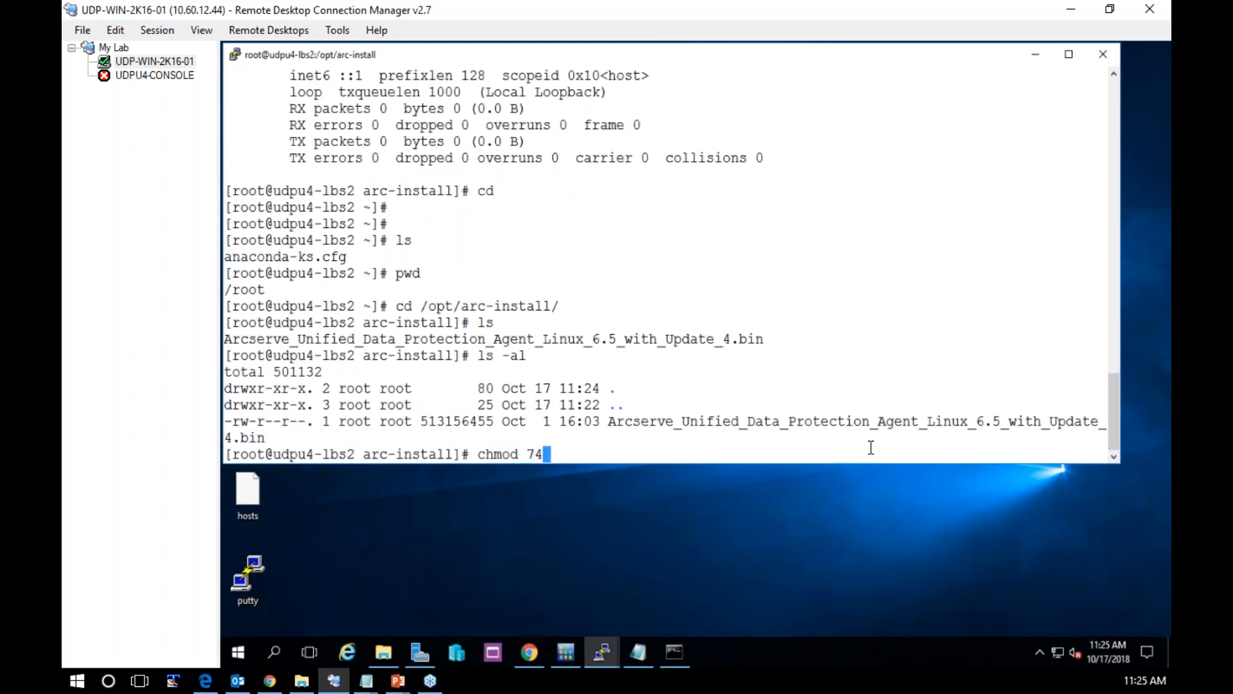
pyautogui.write('4 Arc')
pyautogui.press('Tab')
pyautogui.press('Return')
pyautogui.write('ls -al')
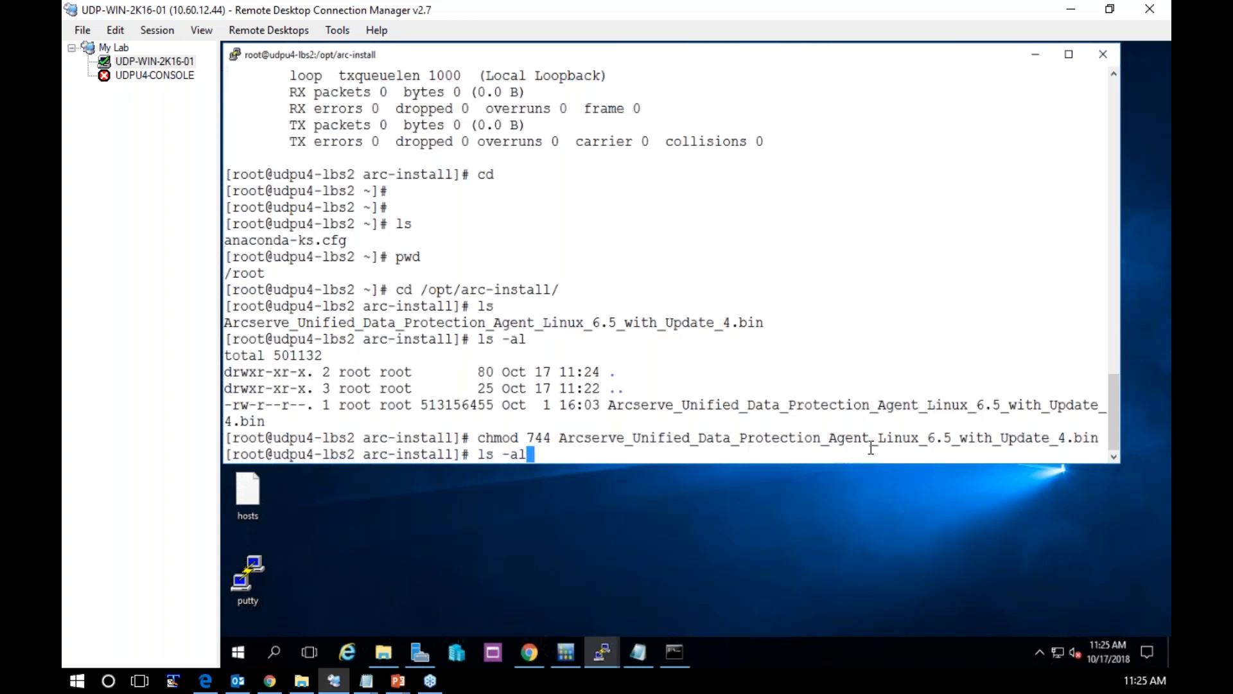
pyautogui.press('Return')
# Run the Arcserve_Unified_Data_Protection_Agent_Linux_6.5_with_Update_4.bin installer from the current directory
pyautogui.write('./a')
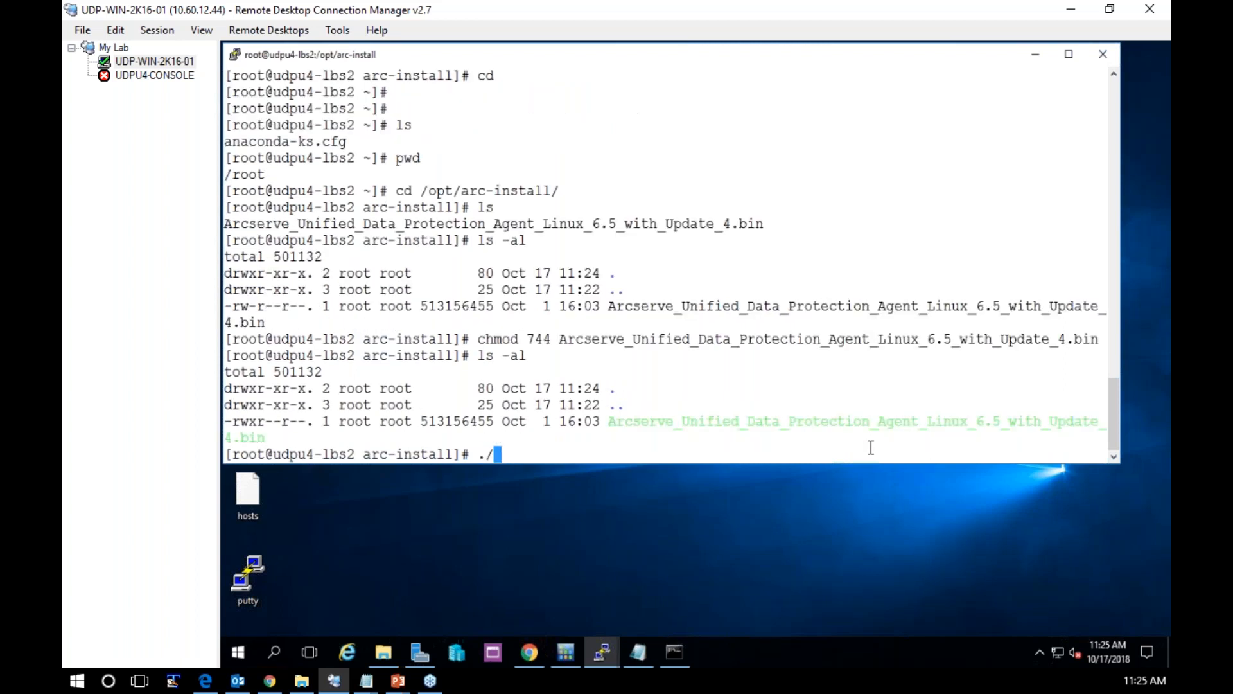
pyautogui.press('BackSpace')
pyautogui.write('Ar')
pyautogui.press('Tab')
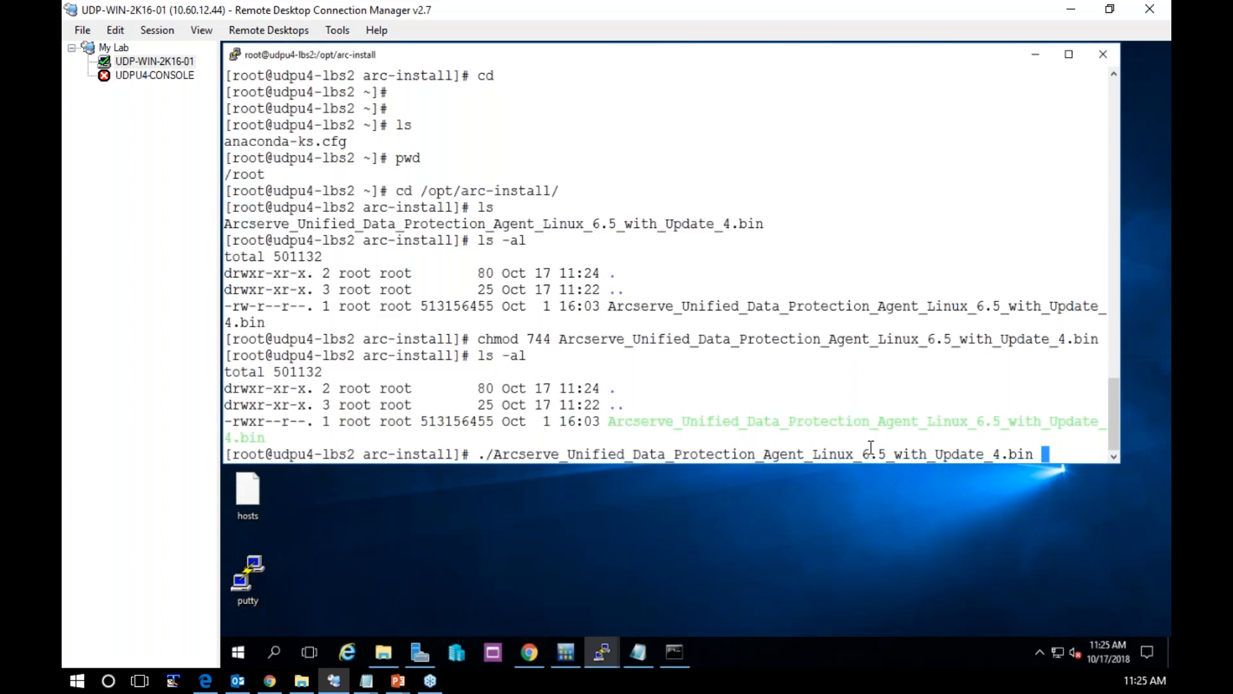
pyautogui.press('Return')
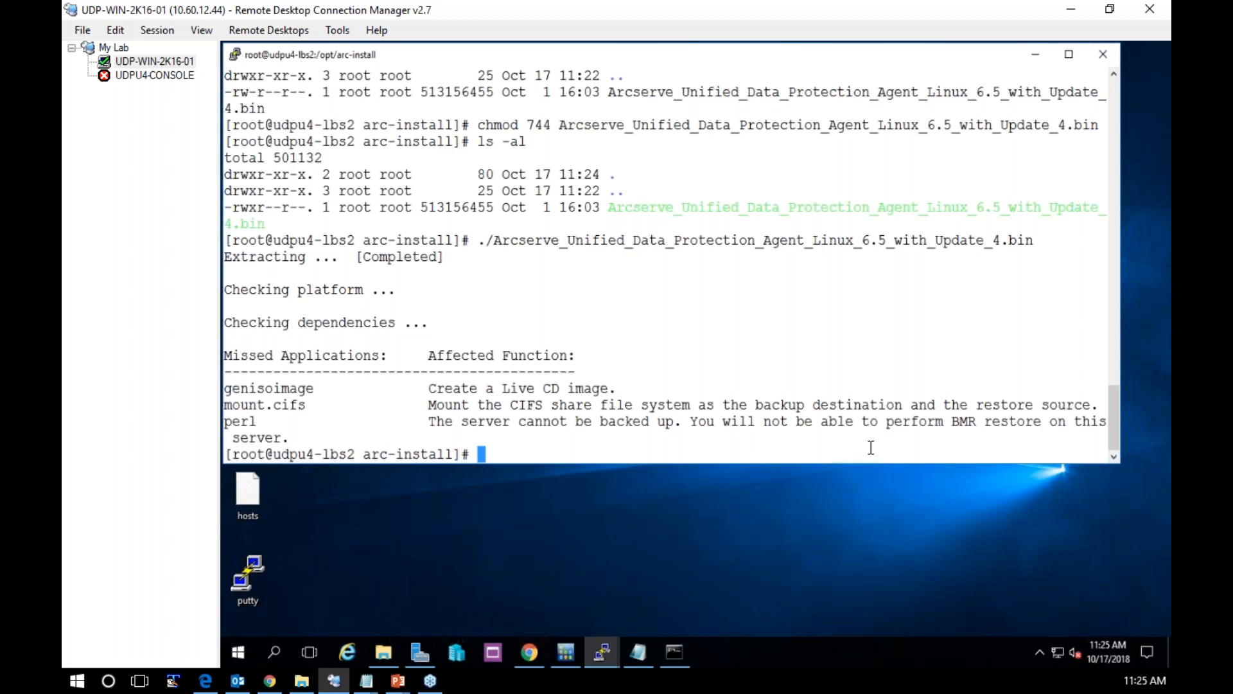
# Install the perl package with yum, approving the download of its dependencies
pyautogui.write('yum install perl')
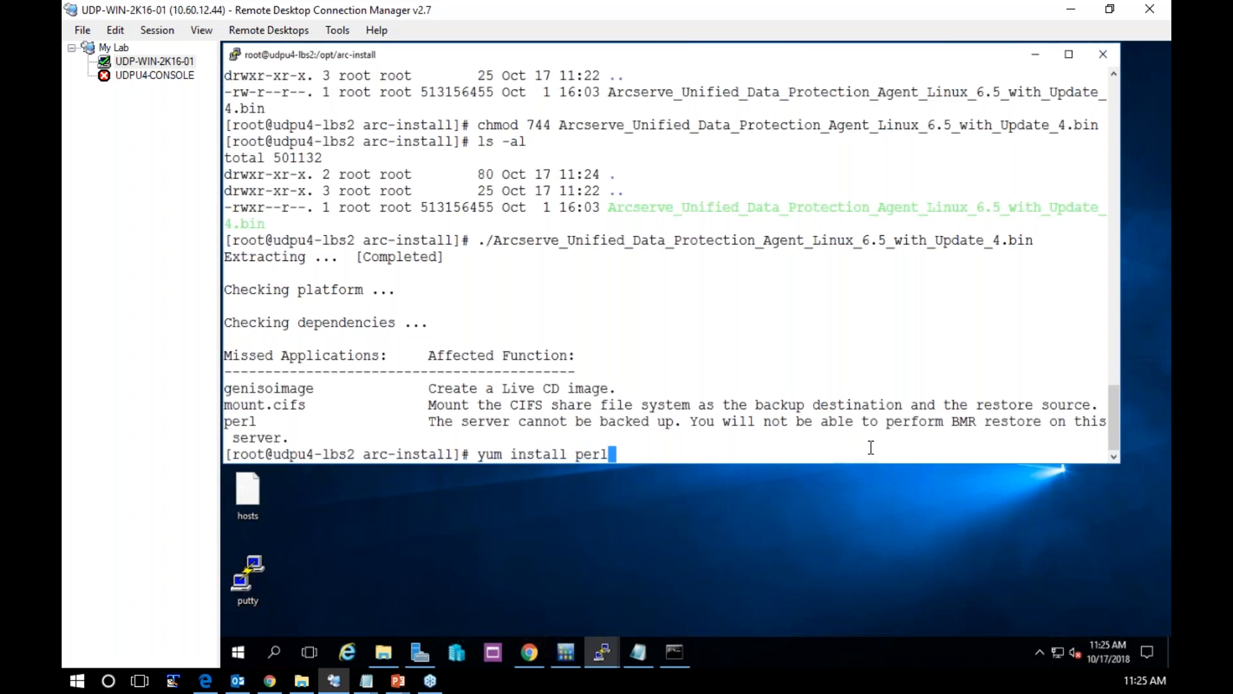
pyautogui.press('Return')
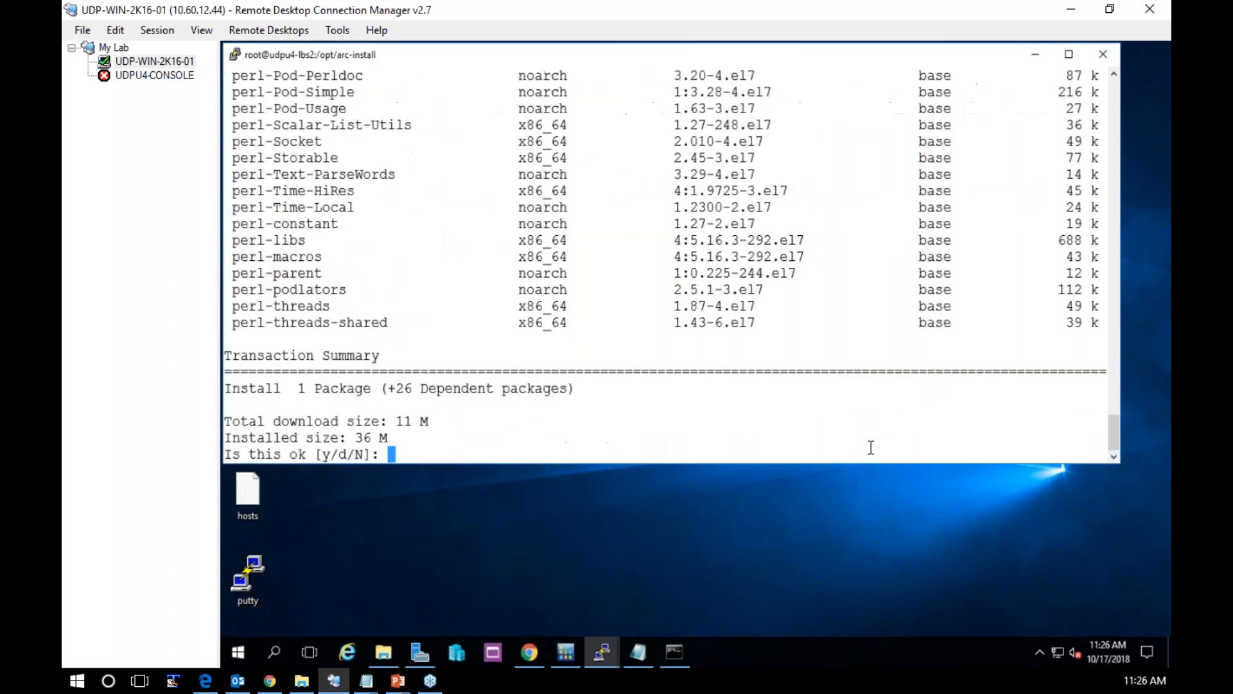
pyautogui.write('y')
pyautogui.press('Return')
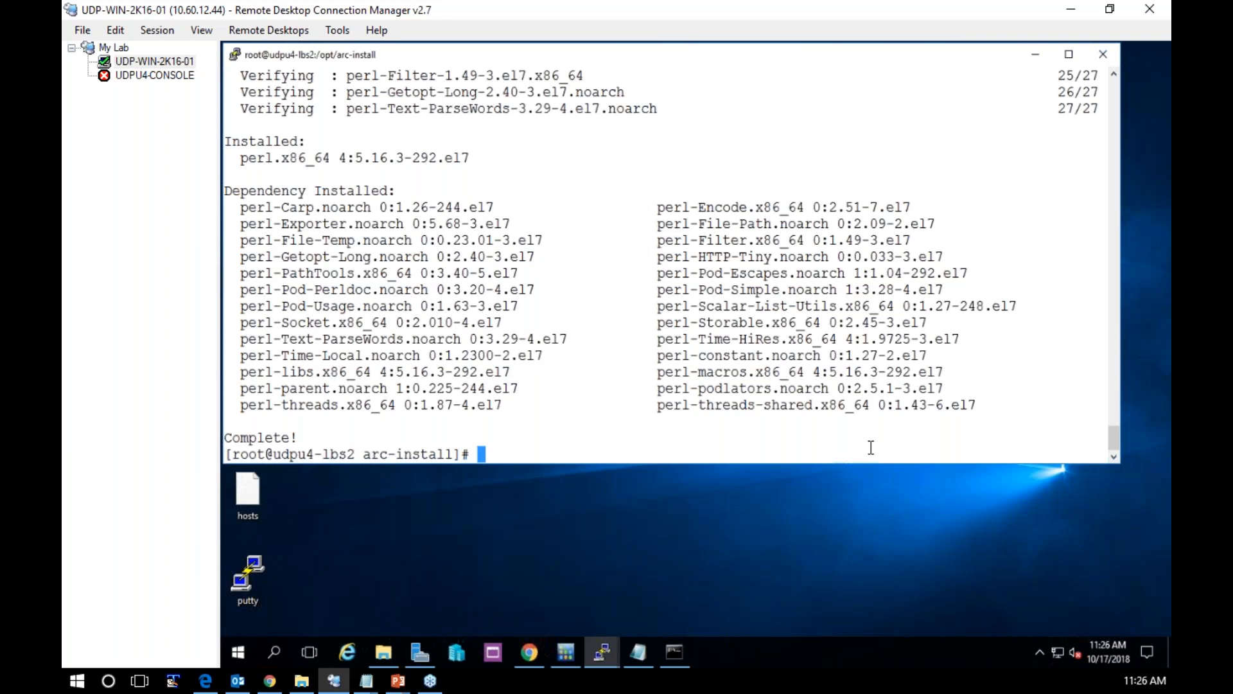
# Install the genisoimage package with yum and approve the transaction
pyautogui.write('yum install geniso')
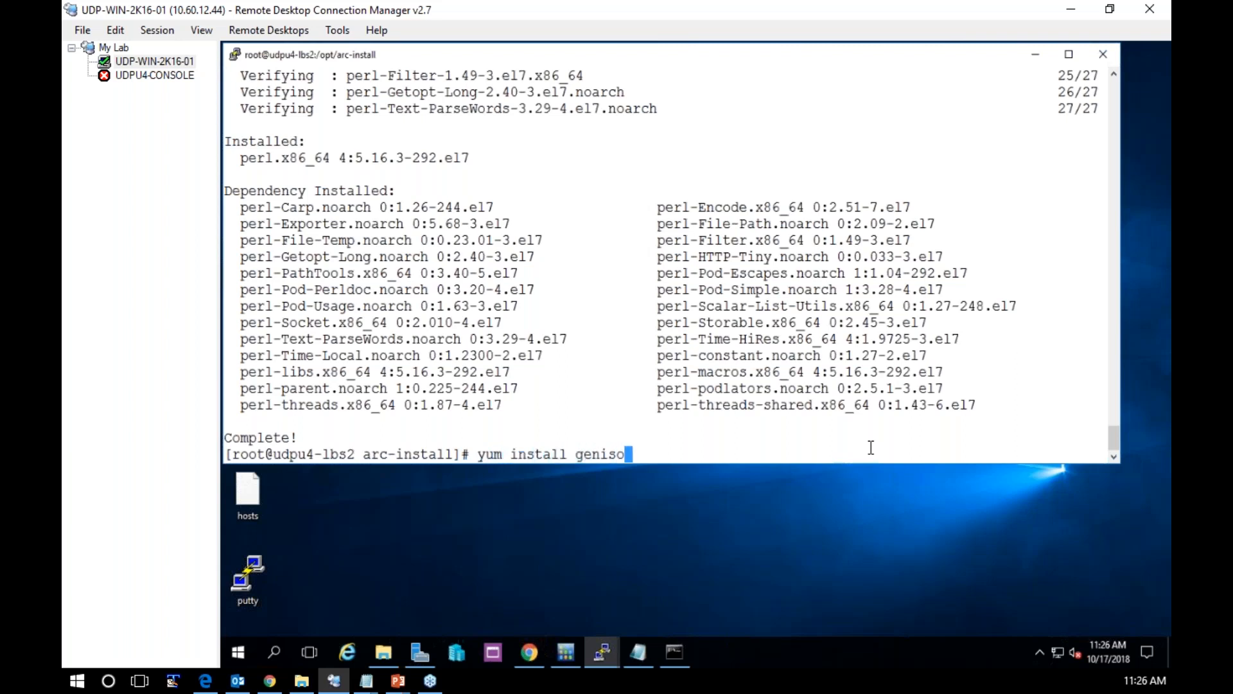
pyautogui.write('image')
pyautogui.press('Return')
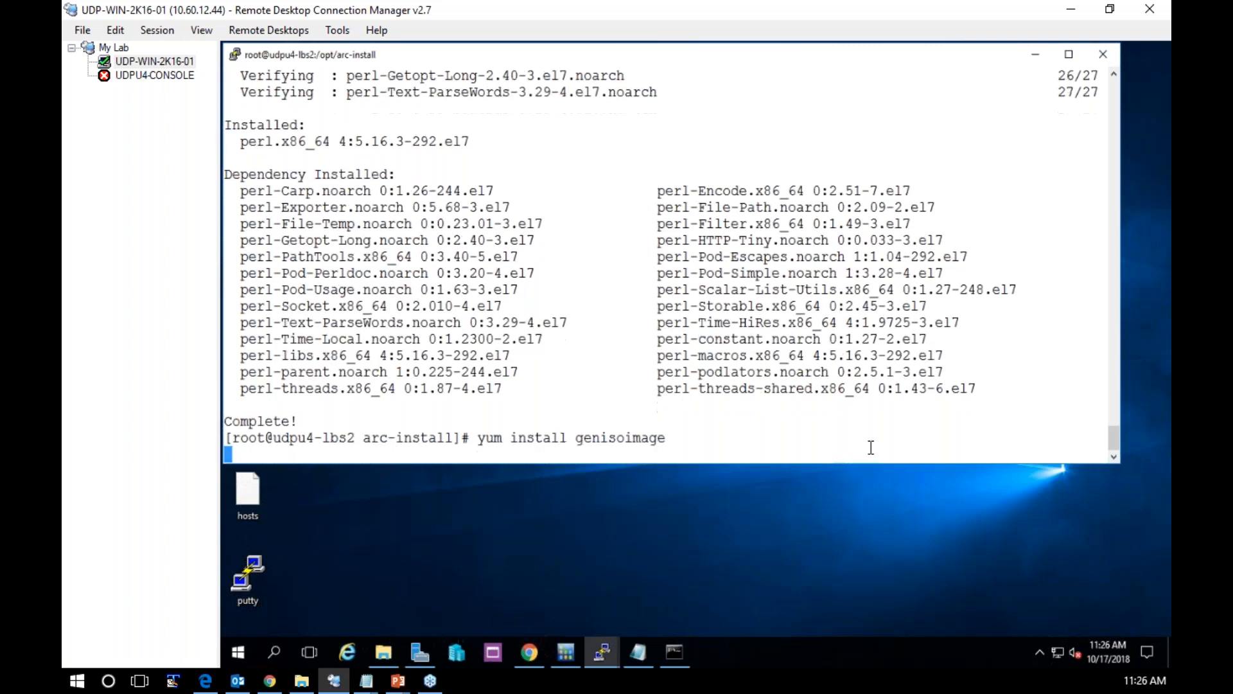
pyautogui.write('y')
pyautogui.press('Return')
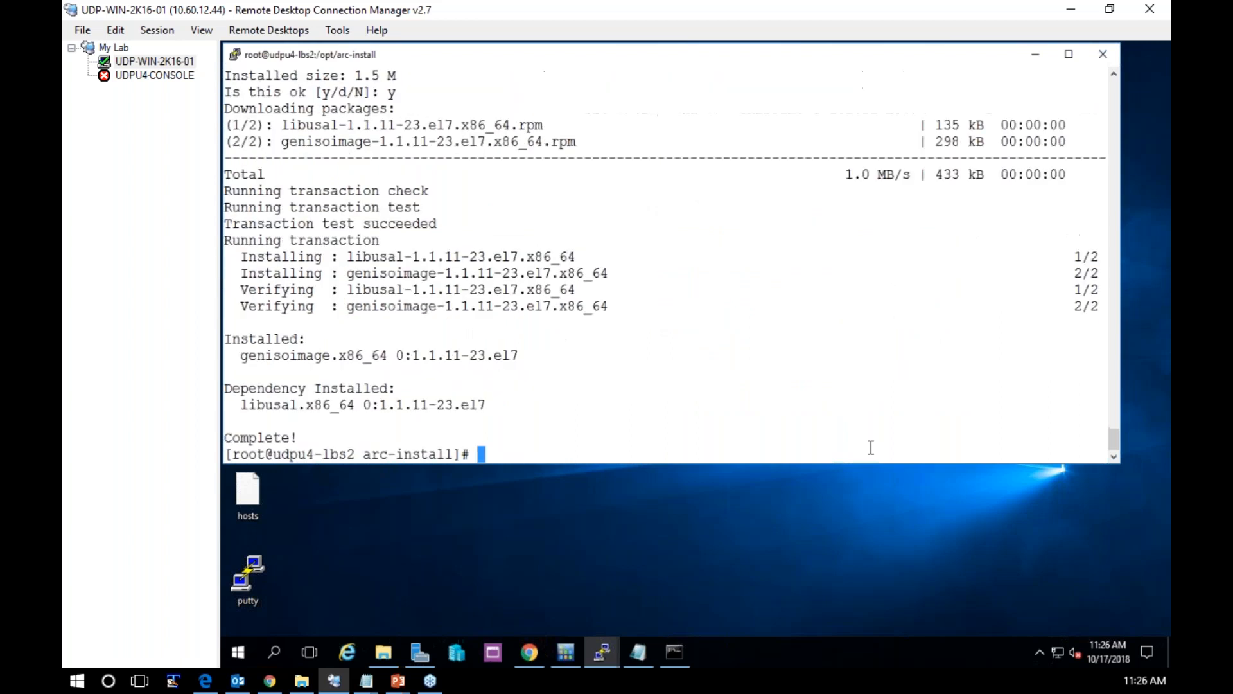
# Rerun the Arcserve Linux agent installer, continuing past the dependency check and accepting the license agreement
pyautogui.press('Up')
pyautogui.press('Up')
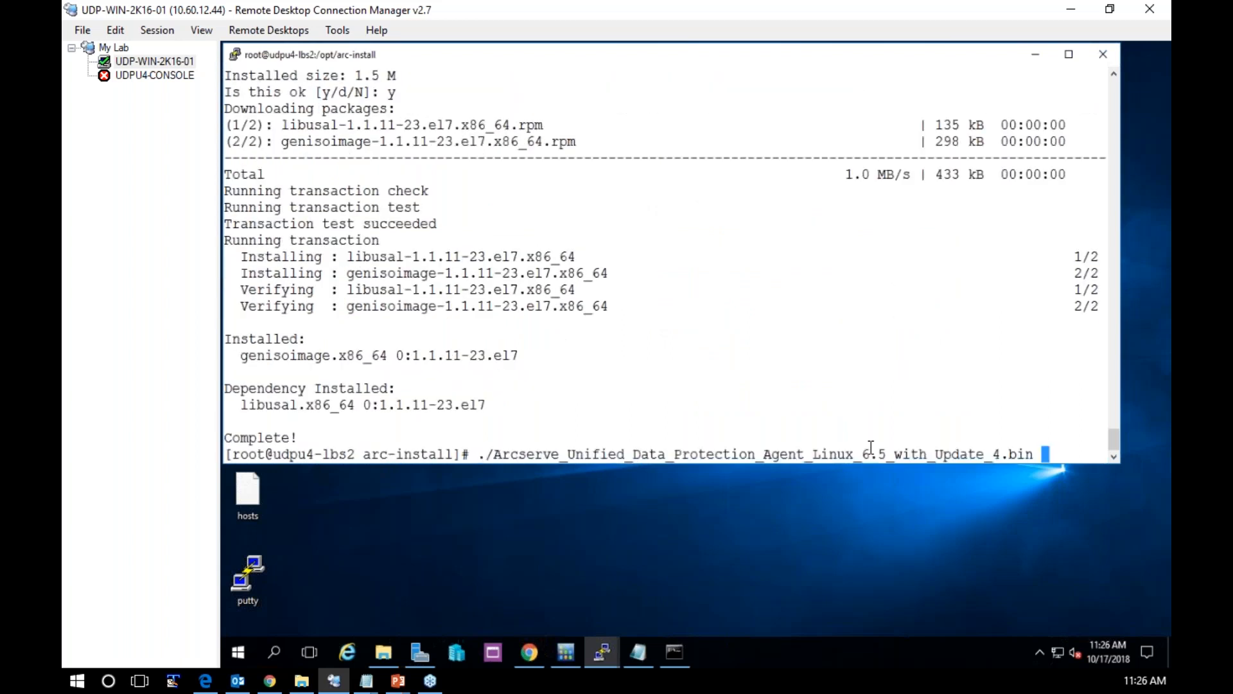
pyautogui.press('Return')
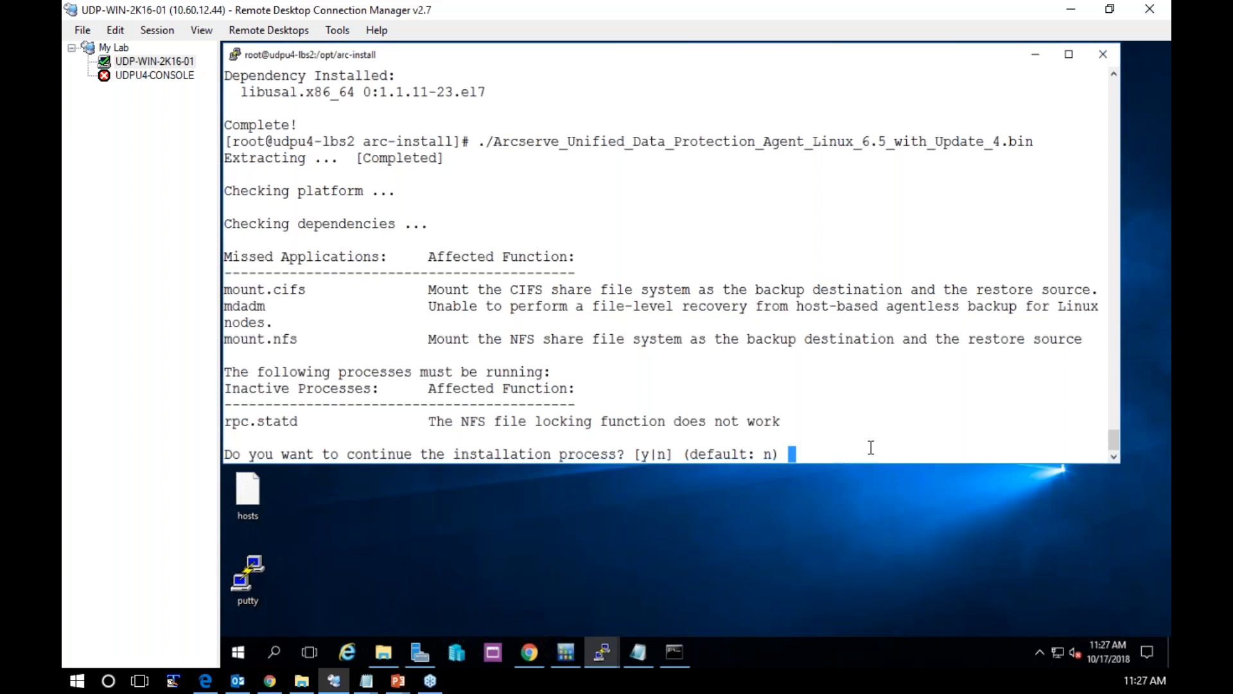
pyautogui.write('y')
pyautogui.press('Return')
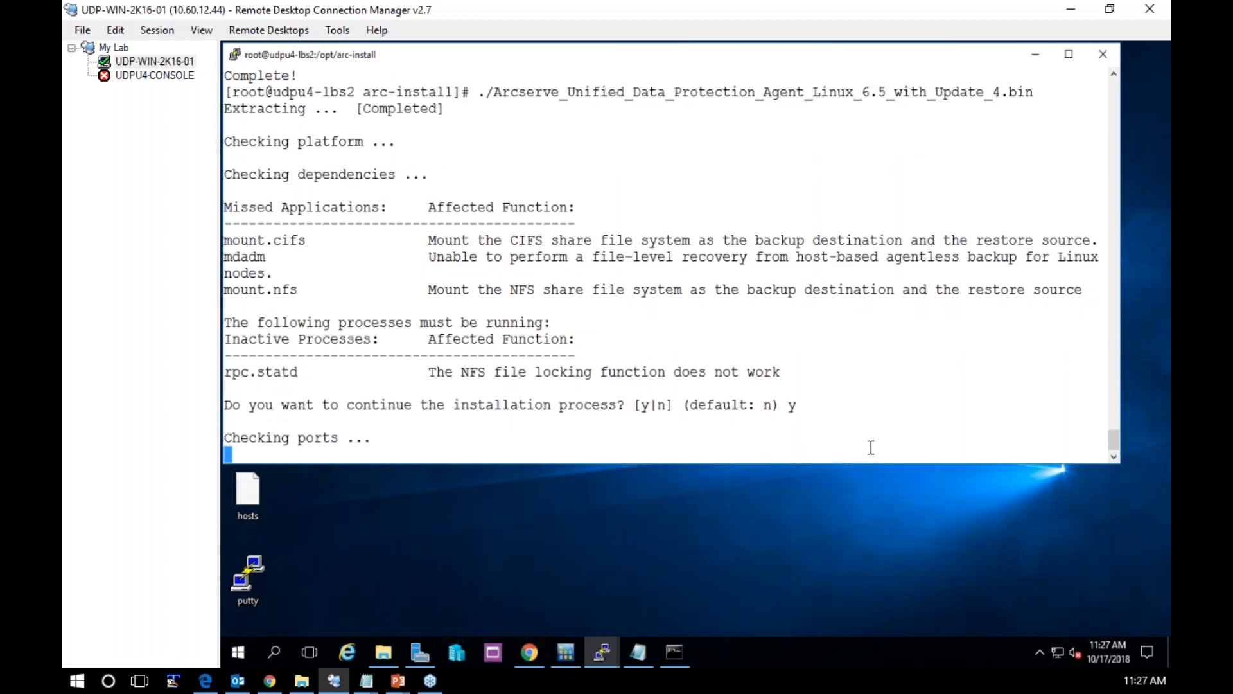
pyautogui.write('y')
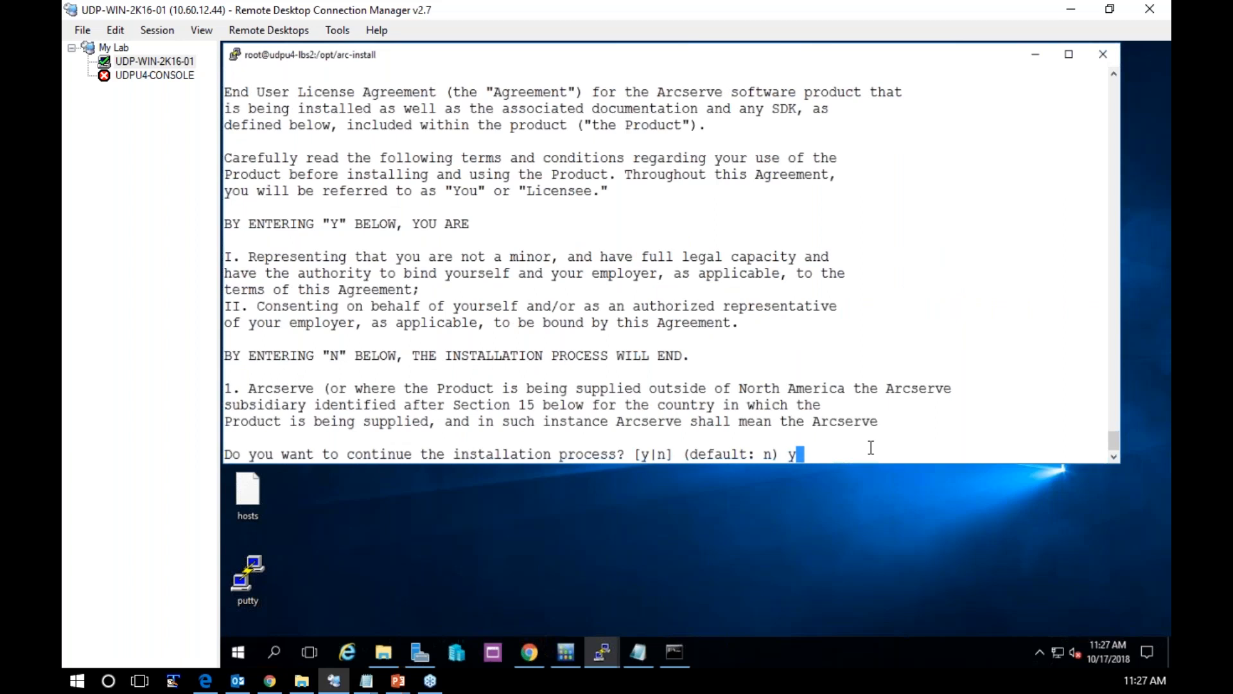
pyautogui.press('Return')
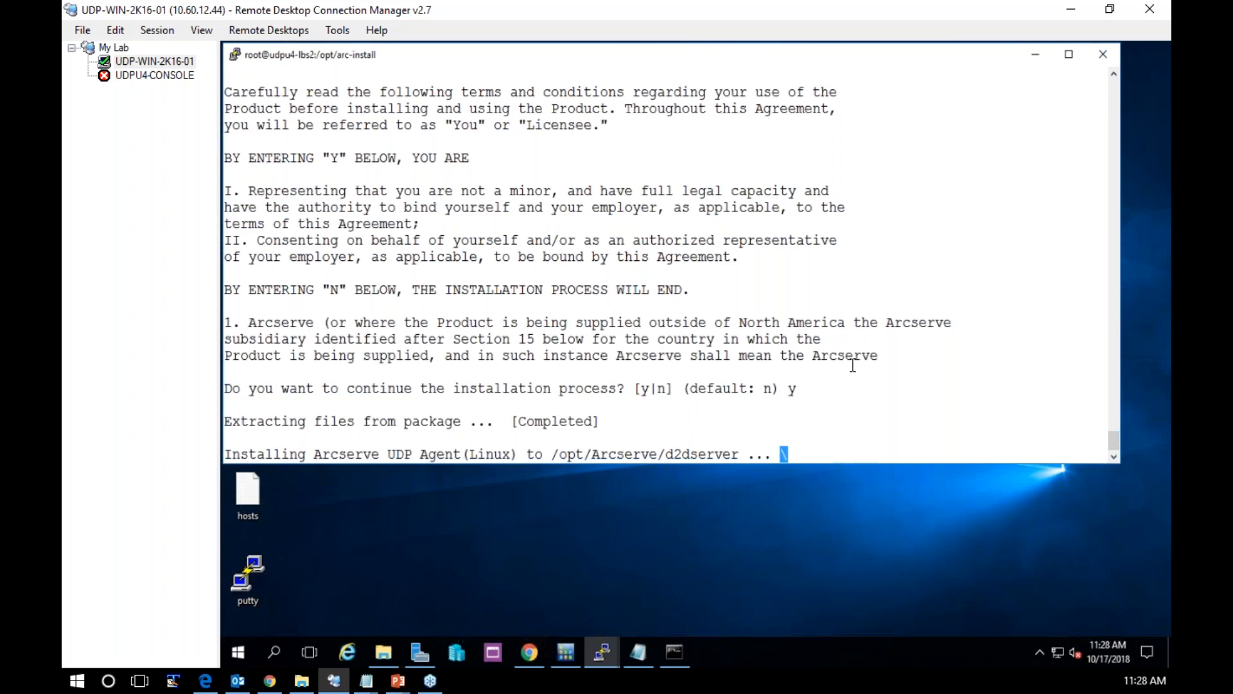
# Switch to Chrome, log in to the VMware ESXi host as root with the account password, and open the UDPU4-LBS virtual machine
pyautogui.moveTo(529, 655)
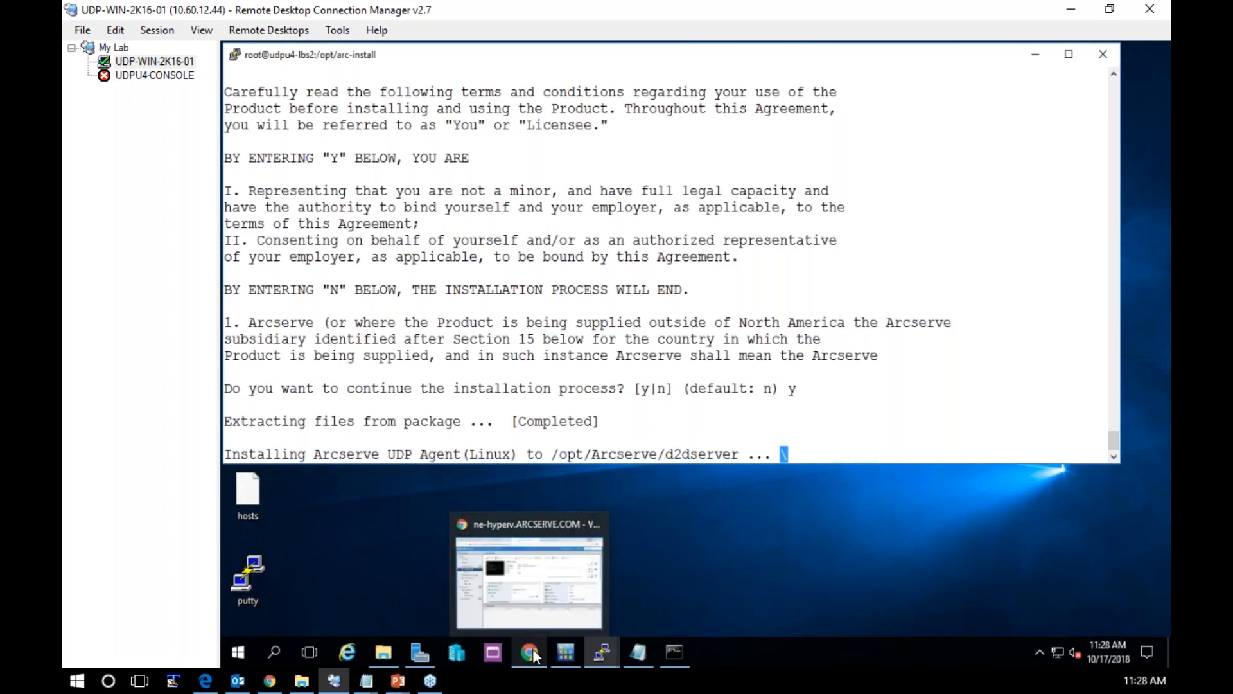
pyautogui.click(534, 597)
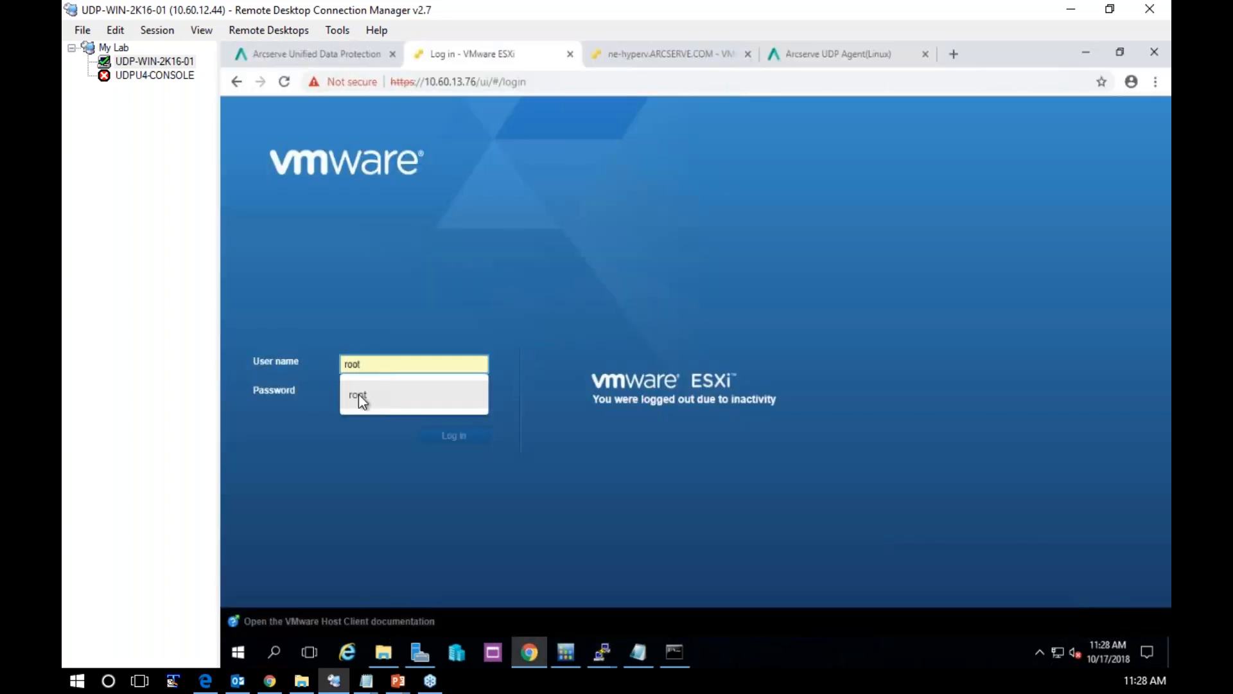
pyautogui.click(358, 394)
pyautogui.write('•••••')
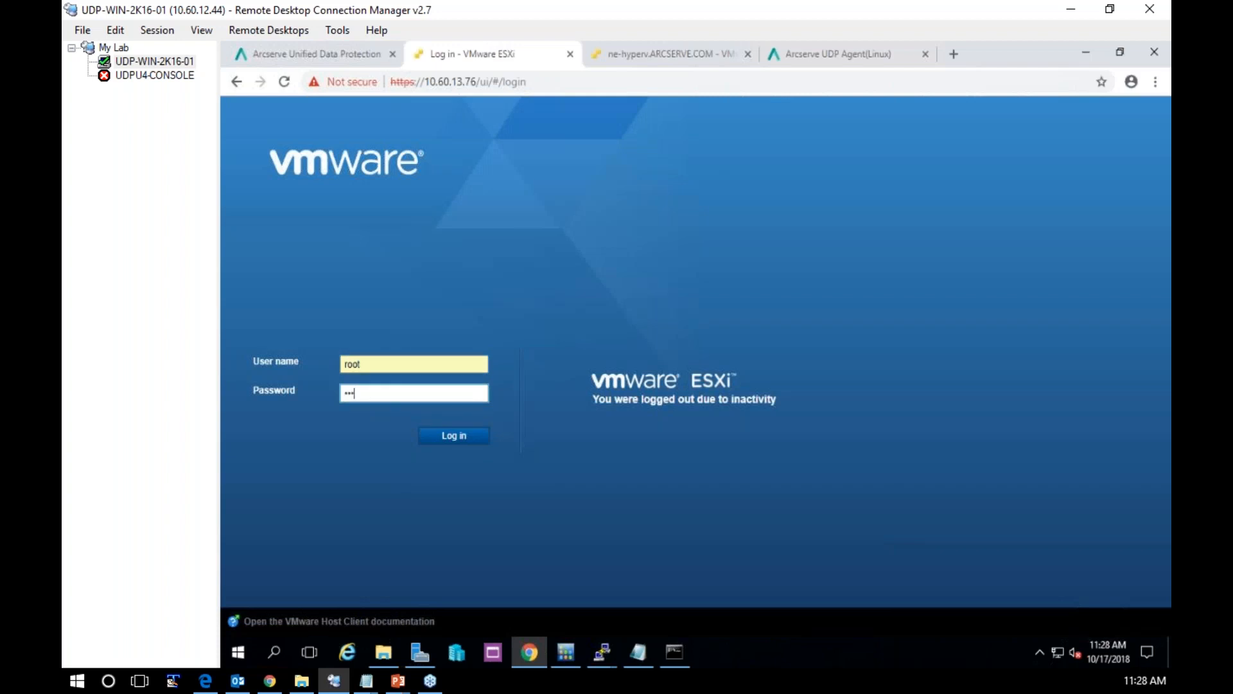
pyautogui.write('••••••')
pyautogui.press('Return')
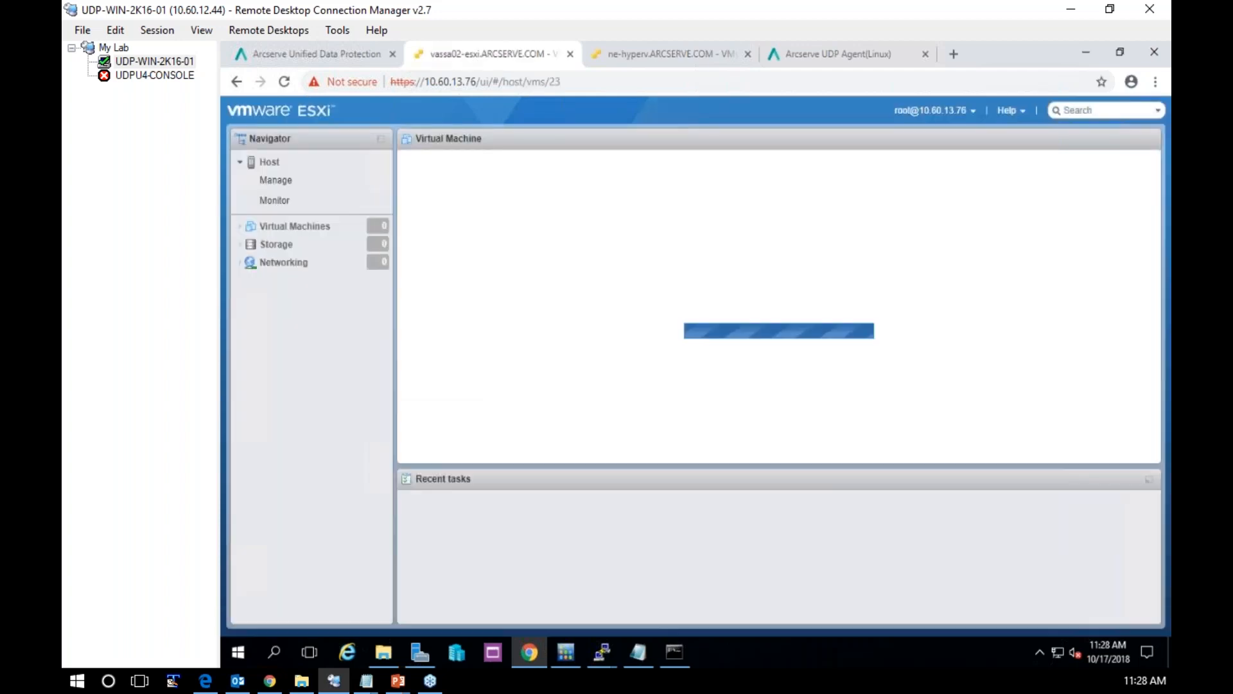
pyautogui.click(294, 227)
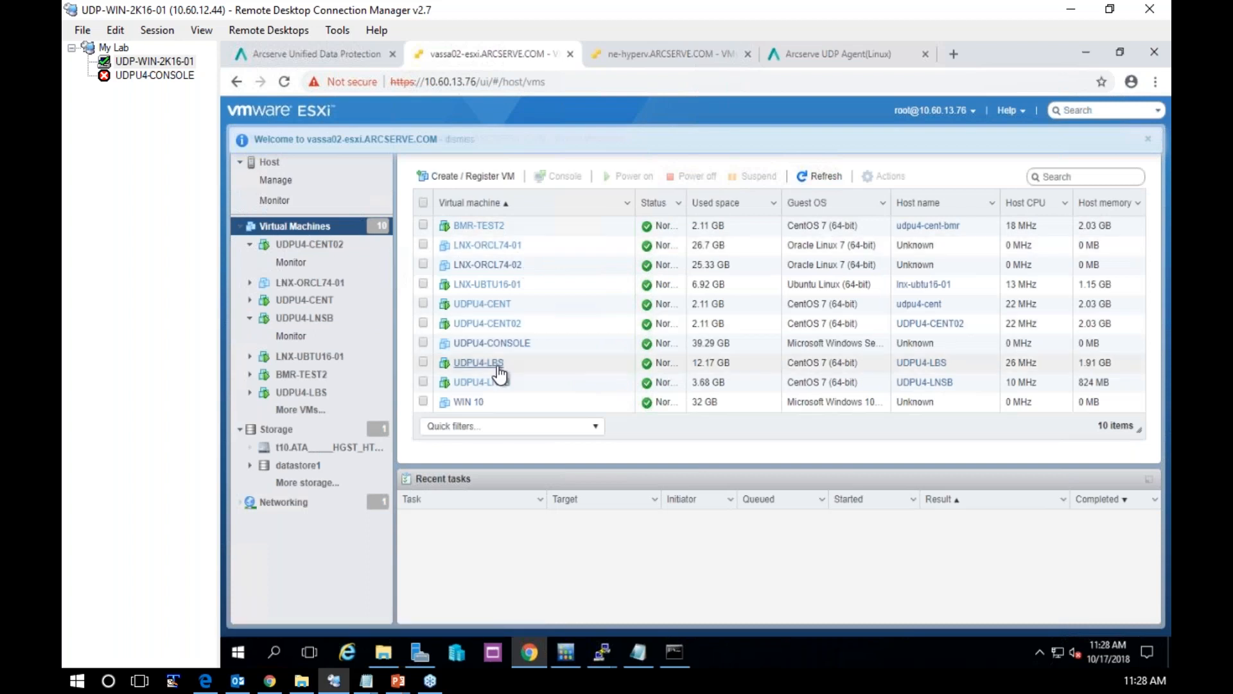
pyautogui.click(480, 363)
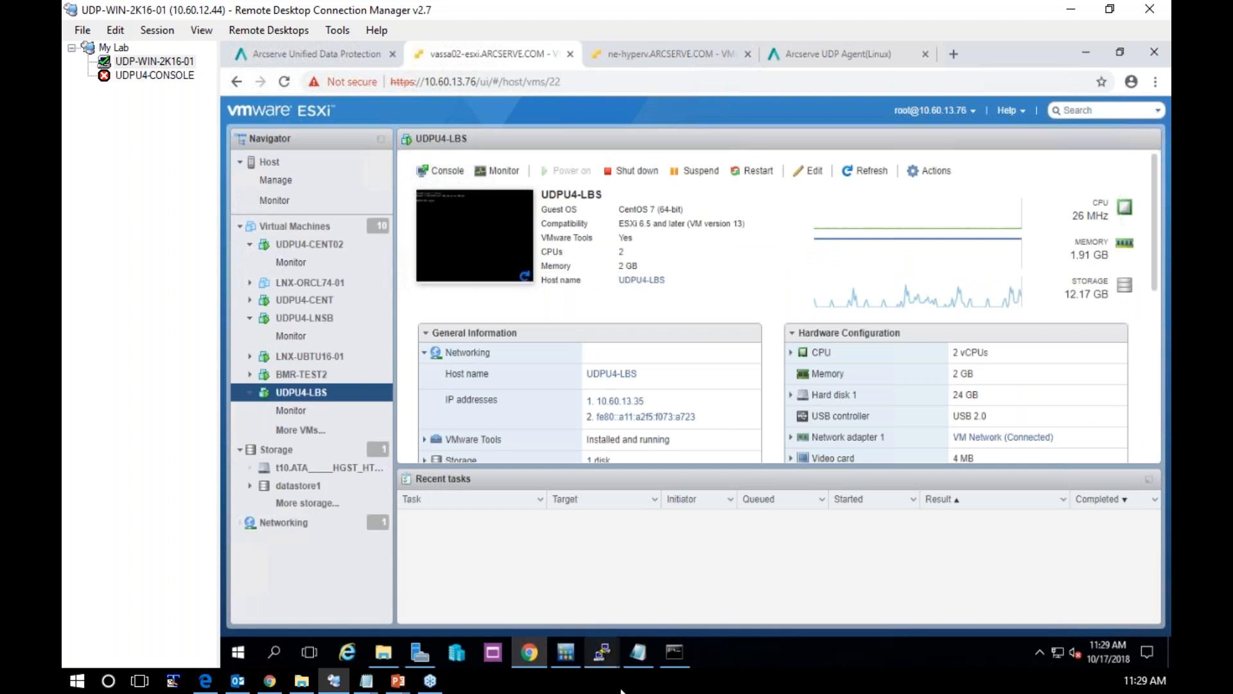
# Bring up the UDPU4-LBS SSH session in a cleared, enlarged non-maximised window and print its hostname
pyautogui.moveTo(604, 653)
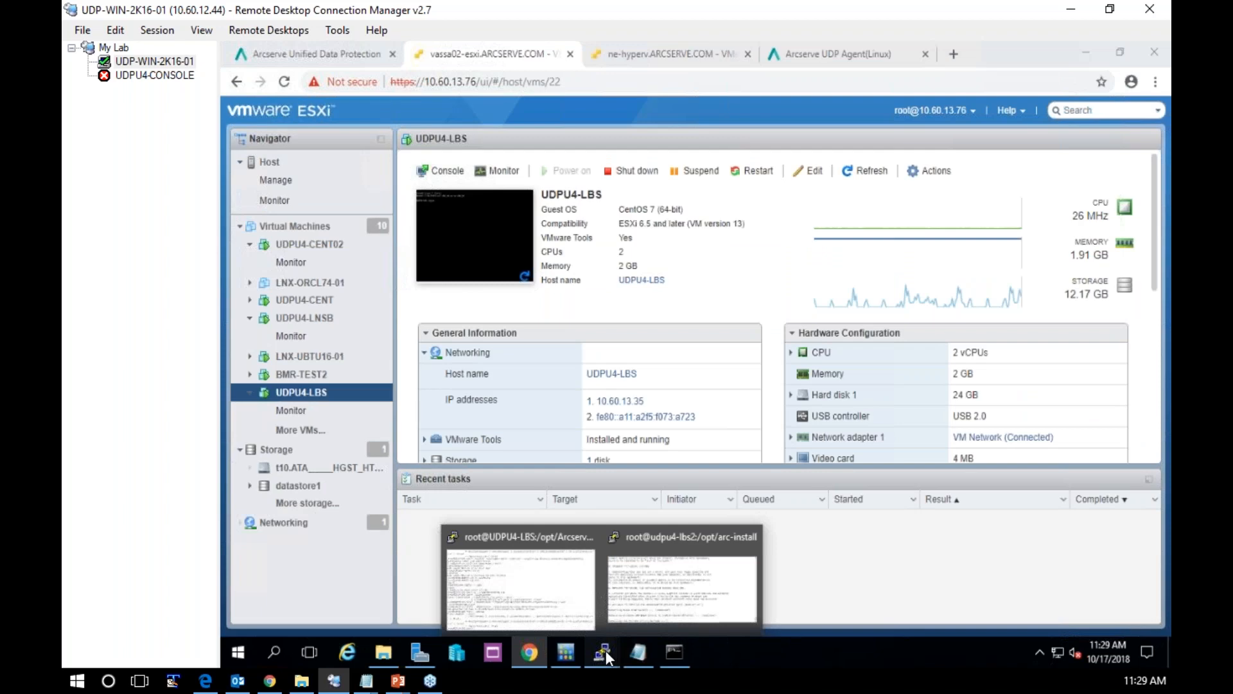
pyautogui.click(521, 581)
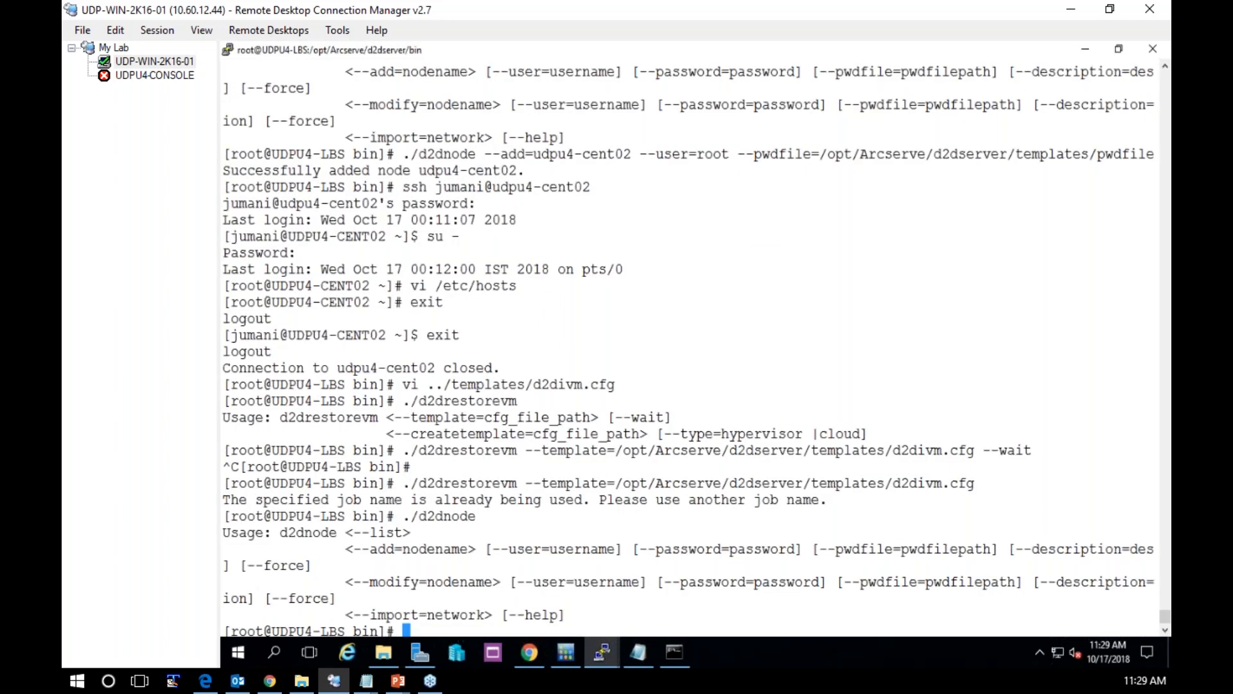
pyautogui.hotkey('ctrl', 'l')
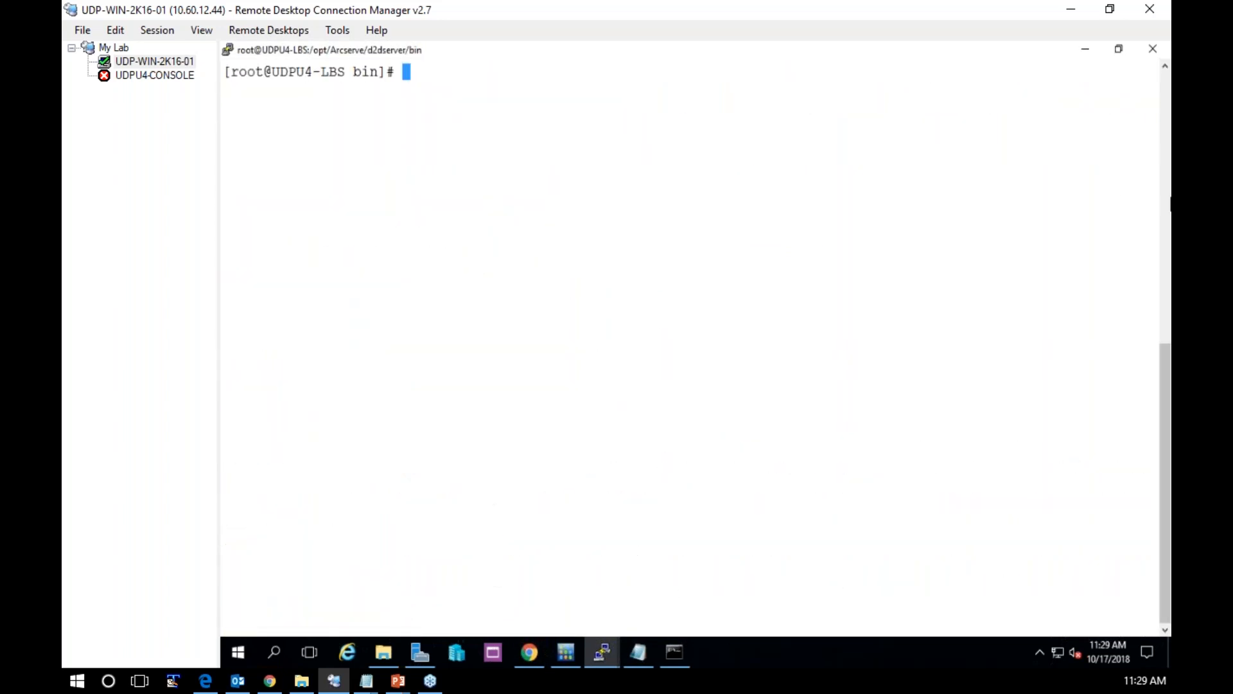
pyautogui.click(1119, 49)
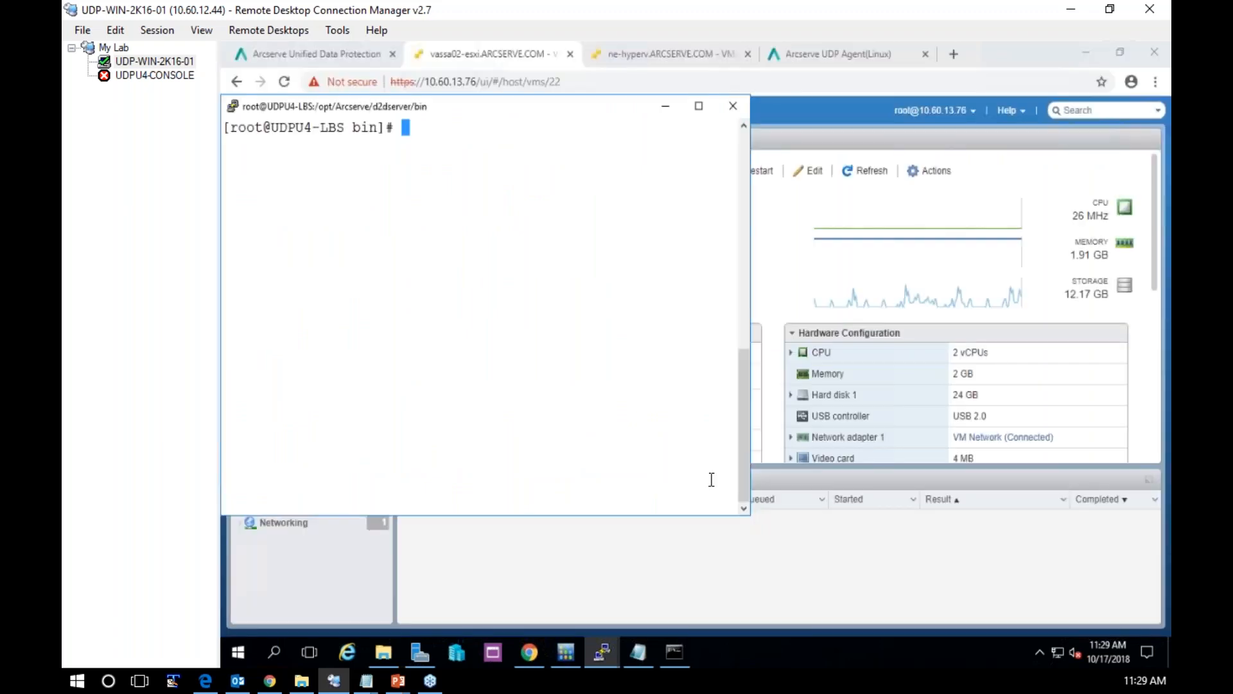
pyautogui.moveTo(750, 514); pyautogui.dragTo(1148, 571)
pyautogui.write('hostname')
pyautogui.press('Return')
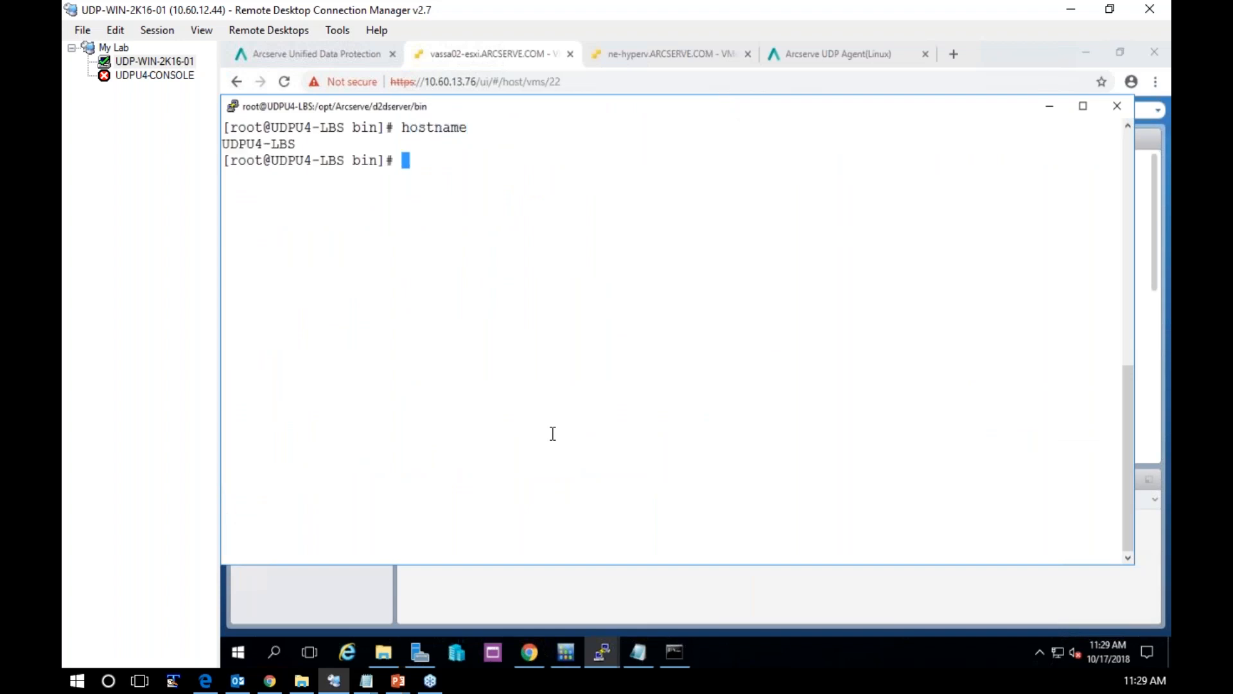
# Change to the /opt/Arcserve directory on UDPU4-LBS and list its contents
pyautogui.write('cd /opt/Arc')
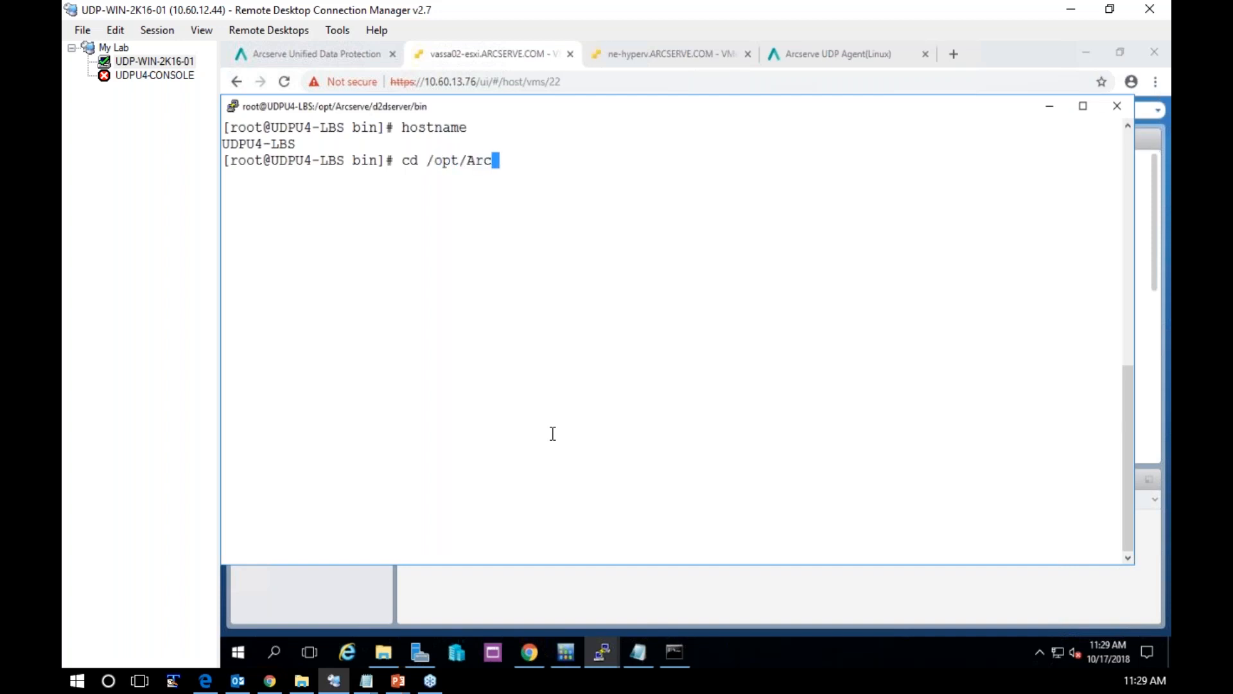
pyautogui.press('Tab')
pyautogui.press('Return')
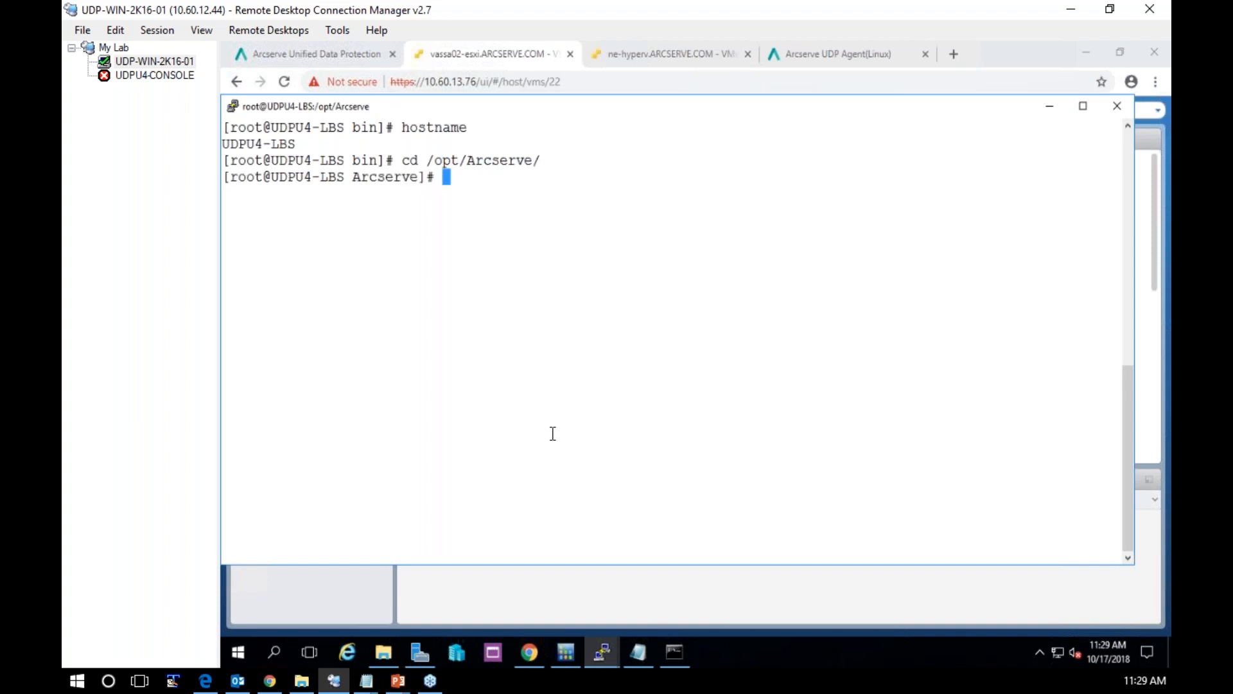
pyautogui.write('ls')
pyautogui.press('Return')
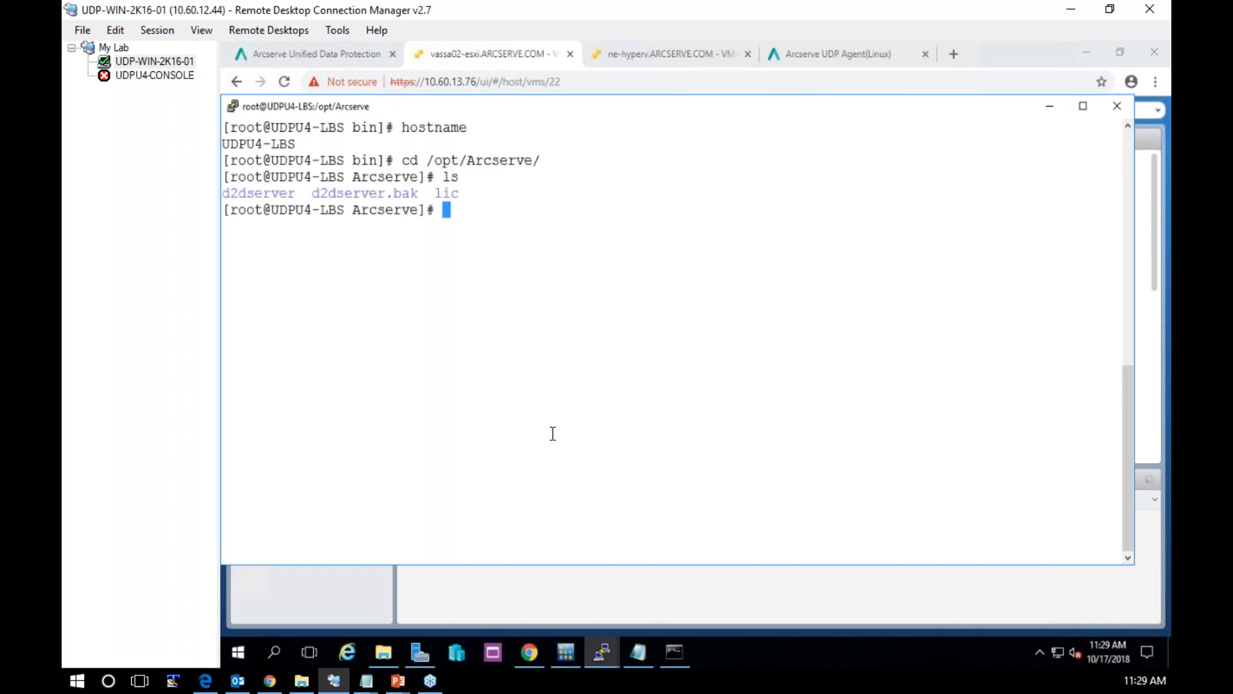
# Enter the d2dserver directory and list its contents
pyautogui.write('d2d')
pyautogui.press('Tab')
pyautogui.press('Return')
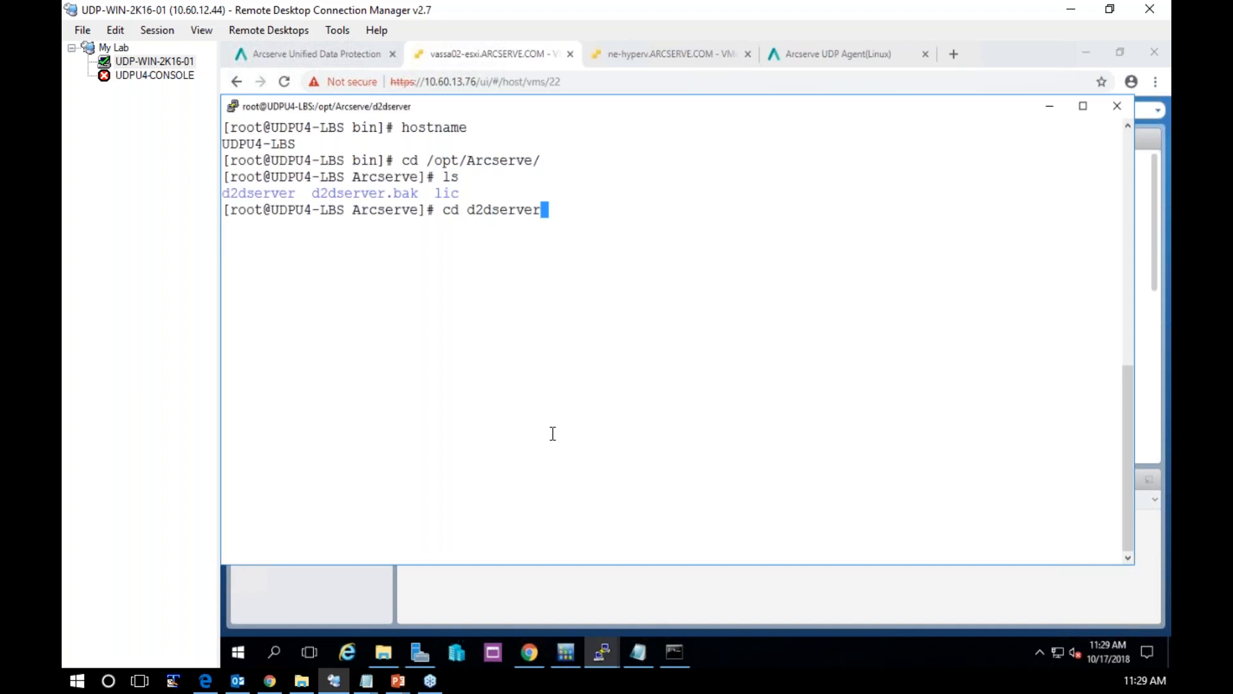
pyautogui.write('ls')
pyautogui.press('Return')
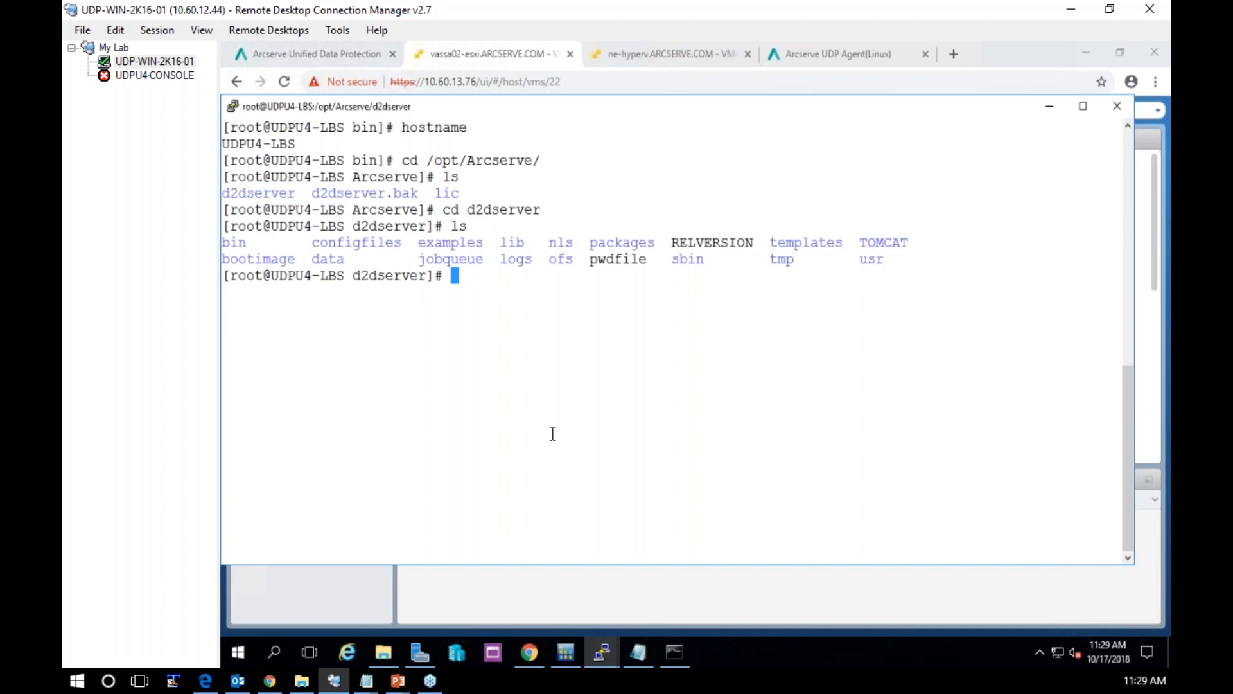
# Print the contents of the RELVERSION file with cat to check the installed agent build
pyautogui.write('cat REL')
pyautogui.press('Tab')
pyautogui.press('Return')
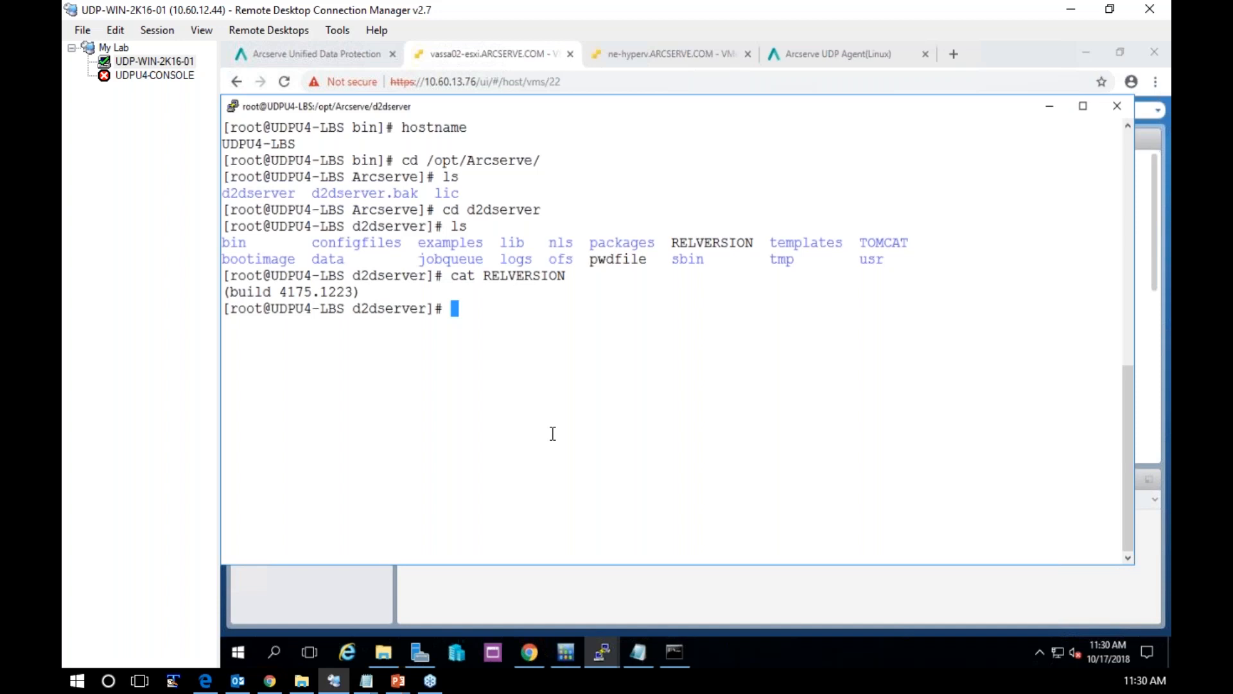
# Enter the bin directory under d2dserver and list its tools
pyautogui.write('cd bin')
pyautogui.press('Return')
pyautogui.write('l')
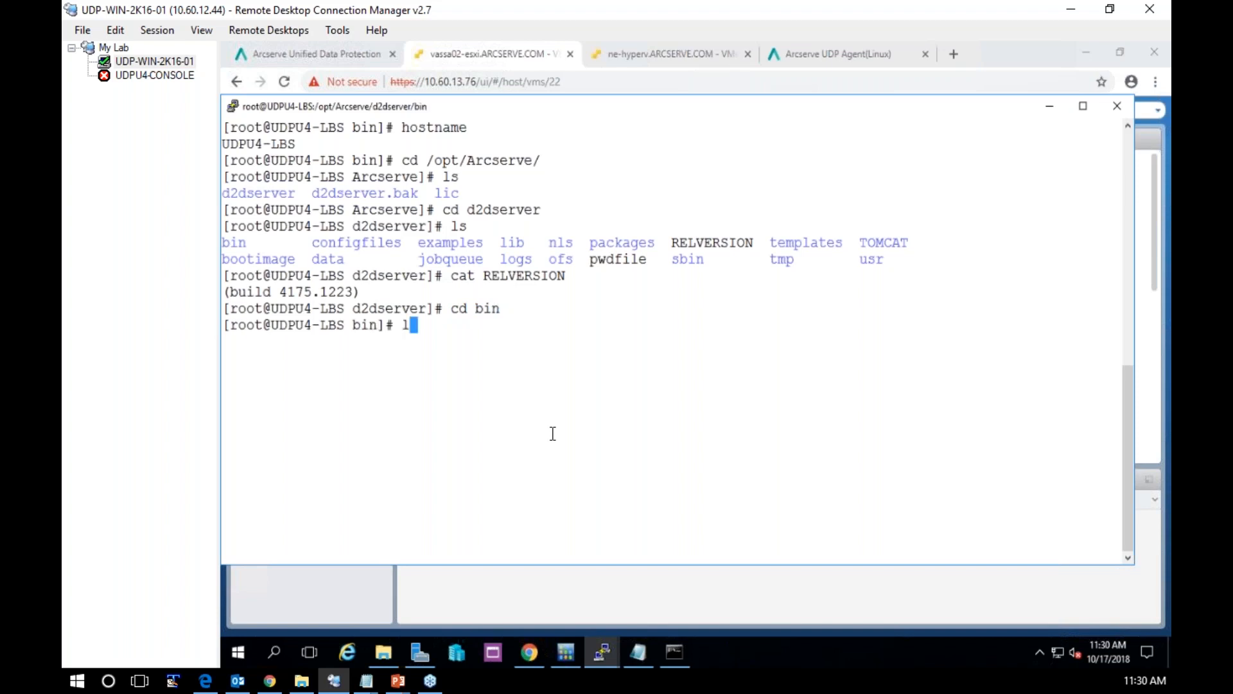
pyautogui.write('s')
pyautogui.press('Return')
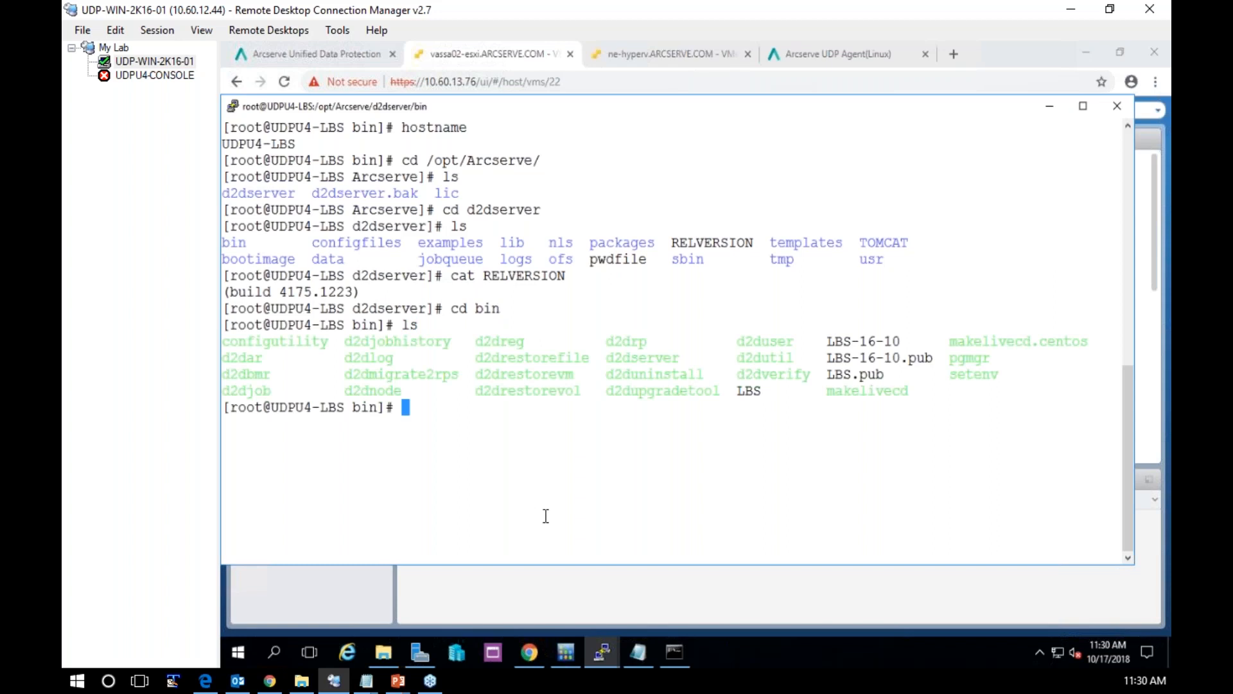
# Switch to the udpu4-lbs2 SSH session and highlight the agent install, Live CD and Arcserve UDP registration lines of the installer output
pyautogui.moveTo(604, 654)
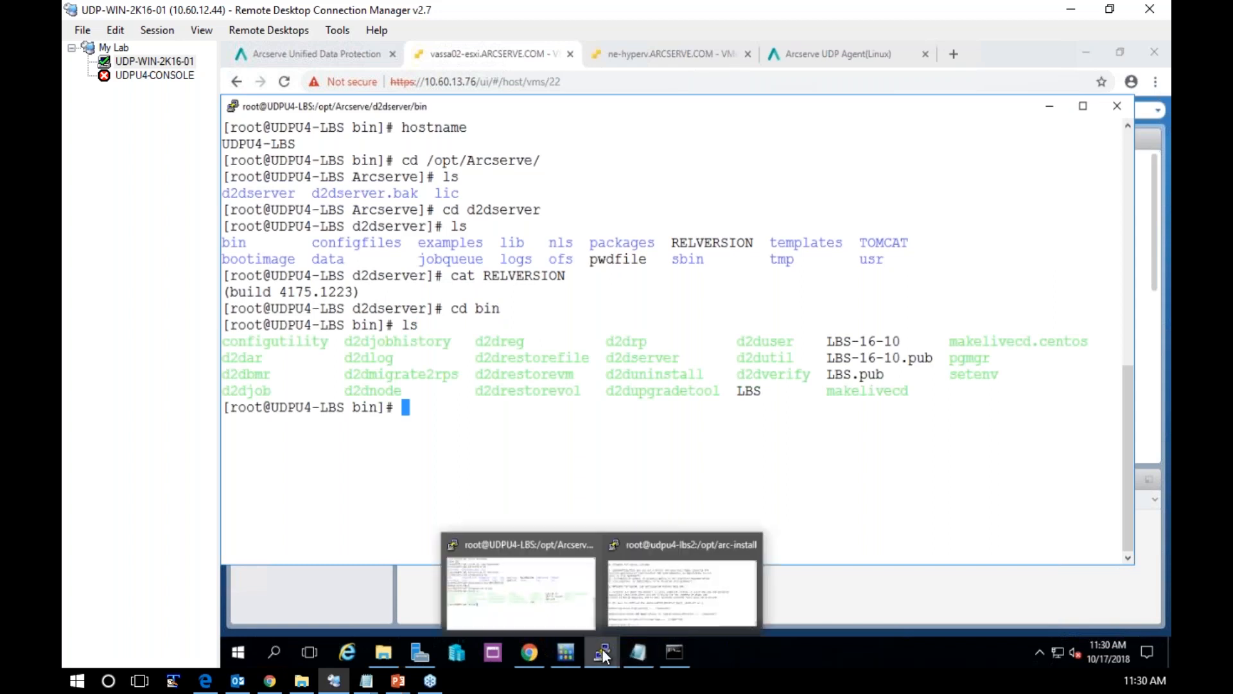
pyautogui.click(695, 601)
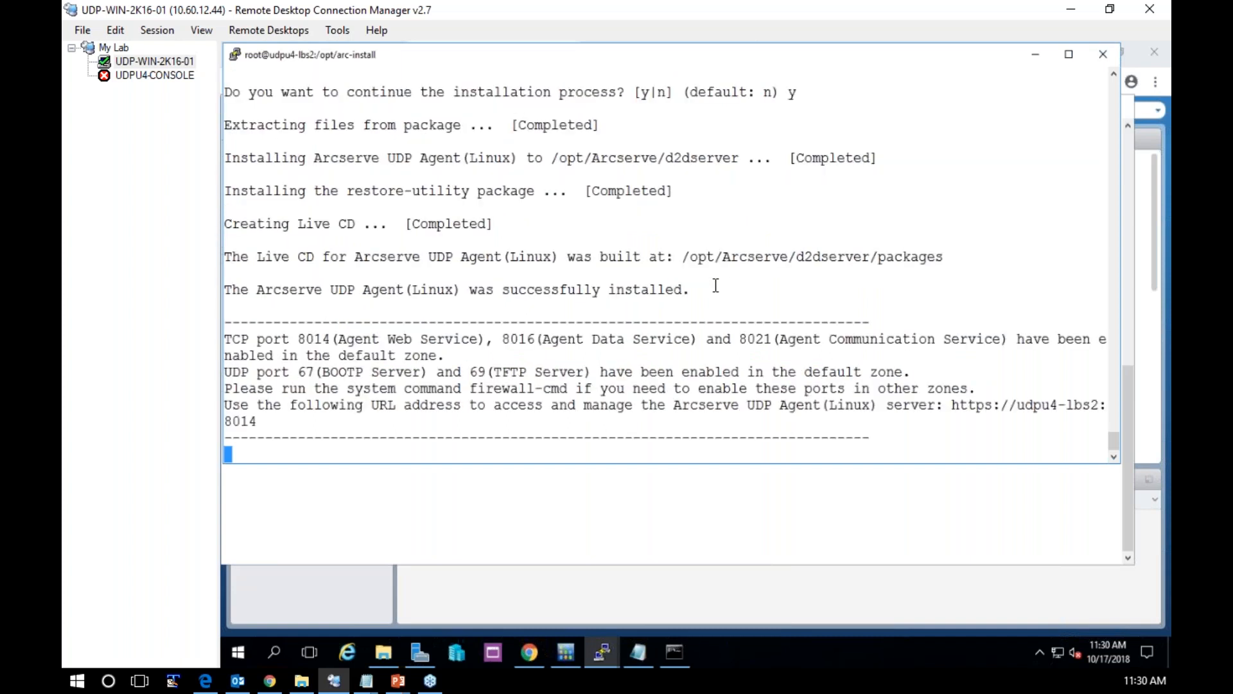
pyautogui.moveTo(241, 174); pyautogui.dragTo(418, 174)
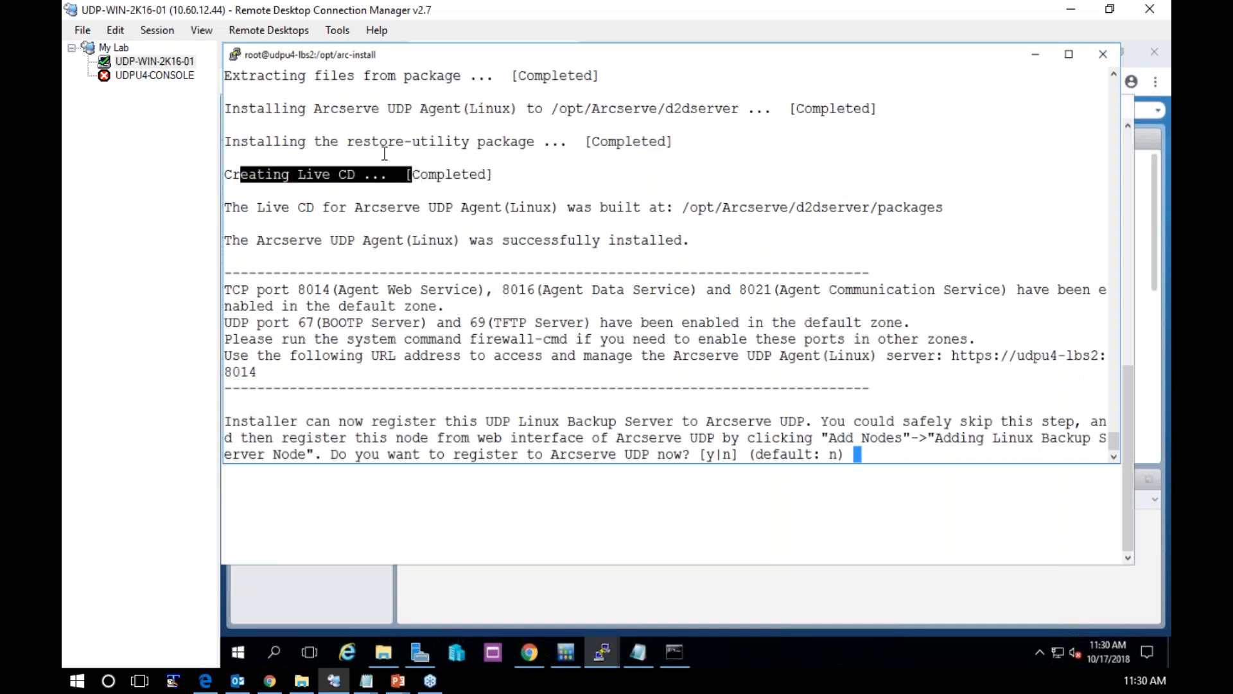
pyautogui.moveTo(348, 108); pyautogui.dragTo(704, 108)
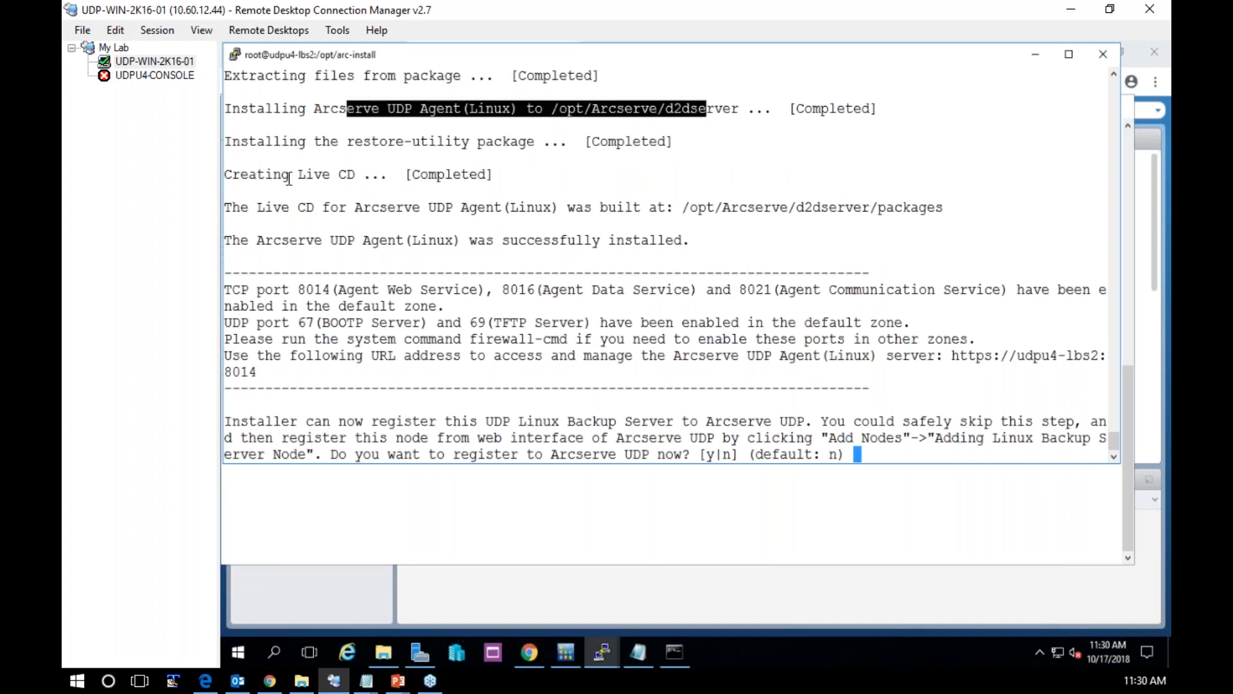
pyautogui.moveTo(287, 177); pyautogui.dragTo(396, 174)
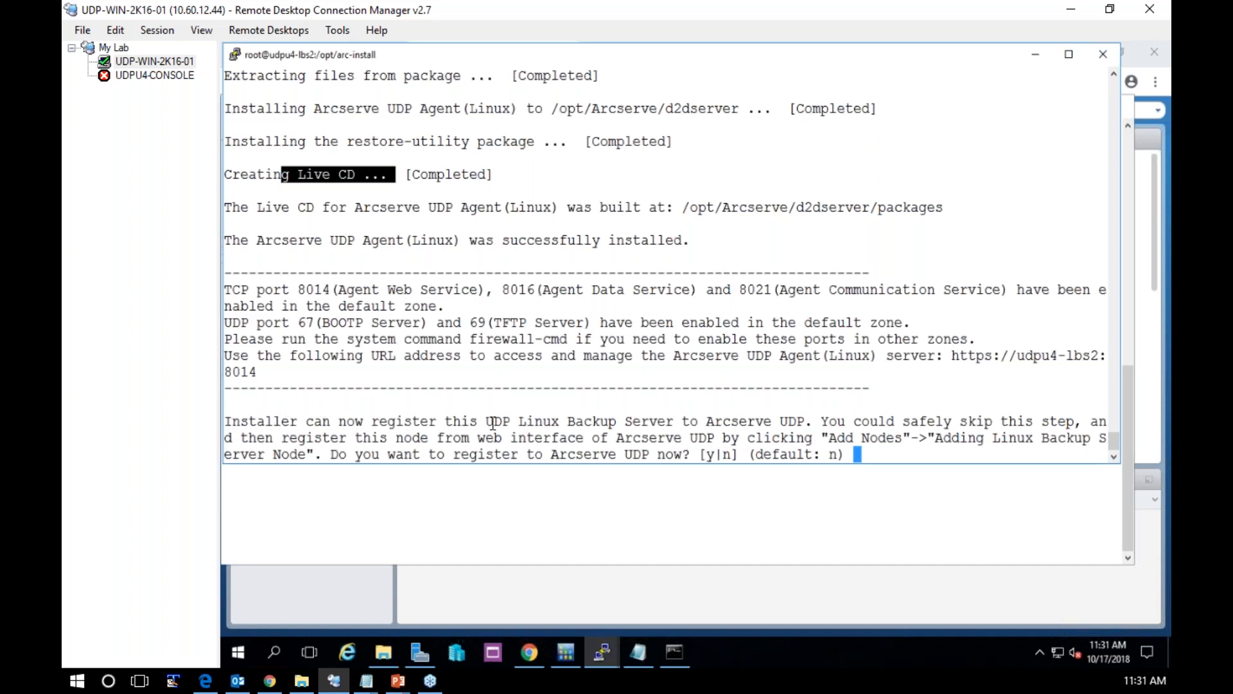
pyautogui.moveTo(493, 424); pyautogui.dragTo(810, 423)
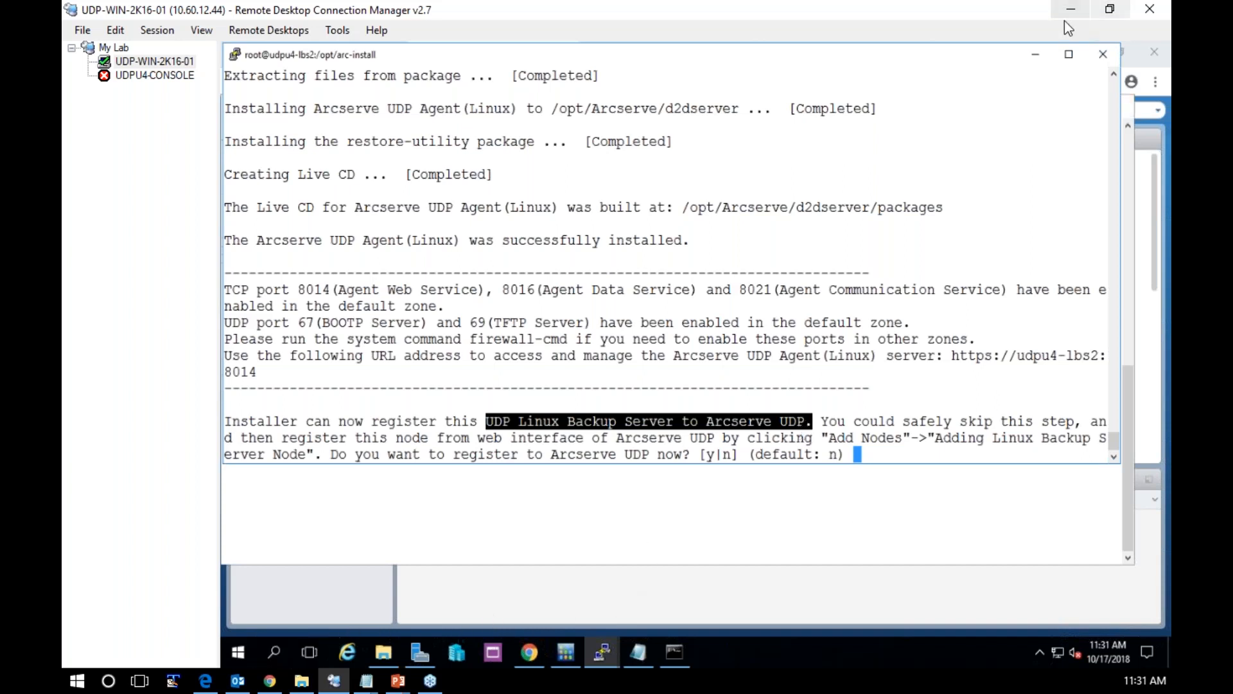
# Minimise both SSH session windows and the Chrome window to clear the desktop
pyautogui.click(1034, 56)
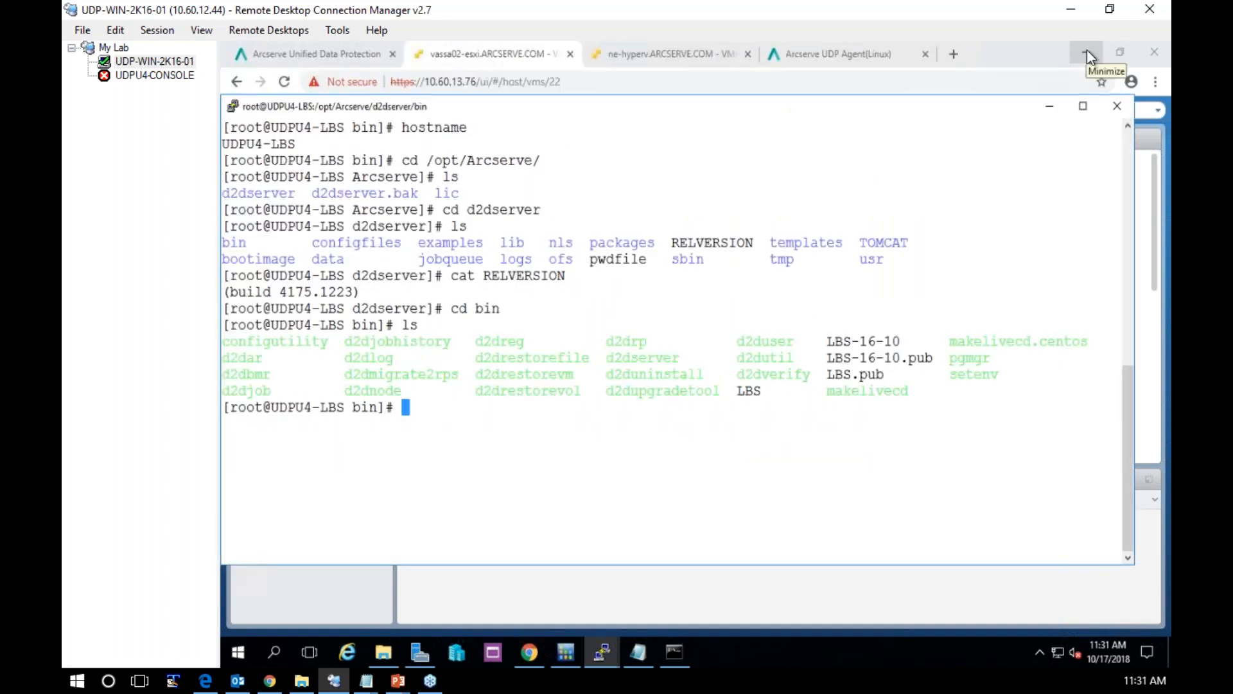
pyautogui.click(1087, 49)
pyautogui.click(1086, 49)
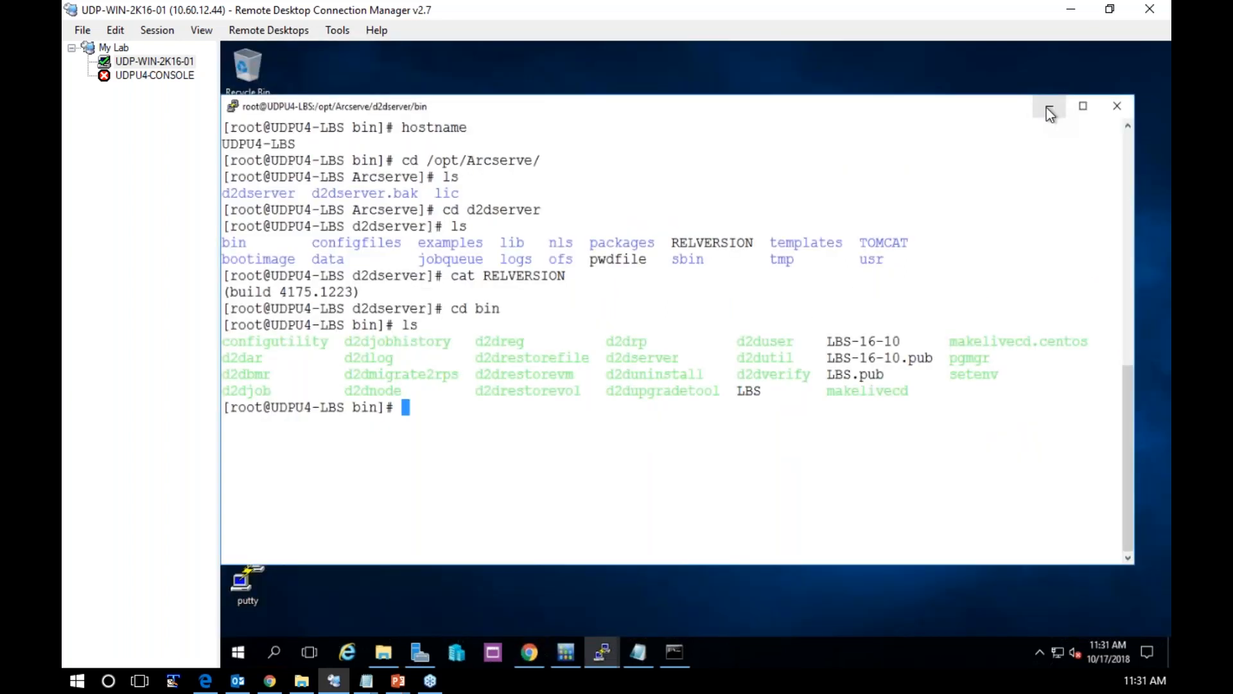
pyautogui.click(1046, 108)
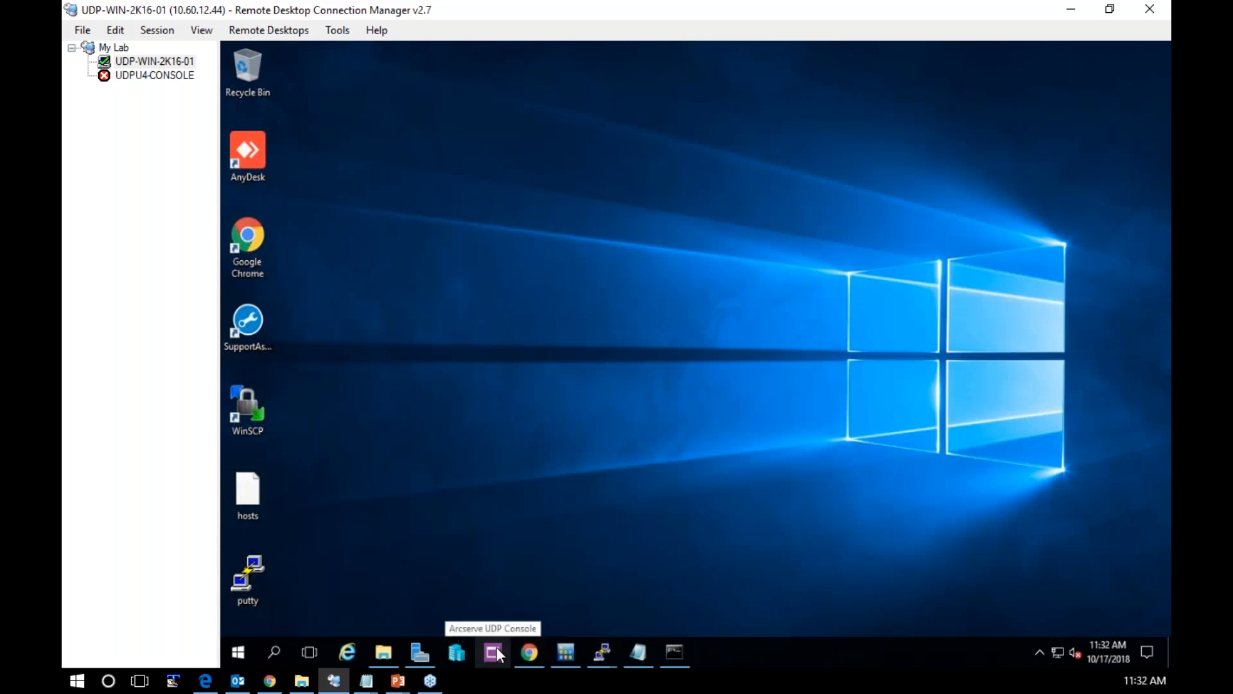
# Switch to Chrome, close the extra console tab, and show the Linux Backup Server Groups among the Arcserve UDP console's resources
pyautogui.click(529, 653)
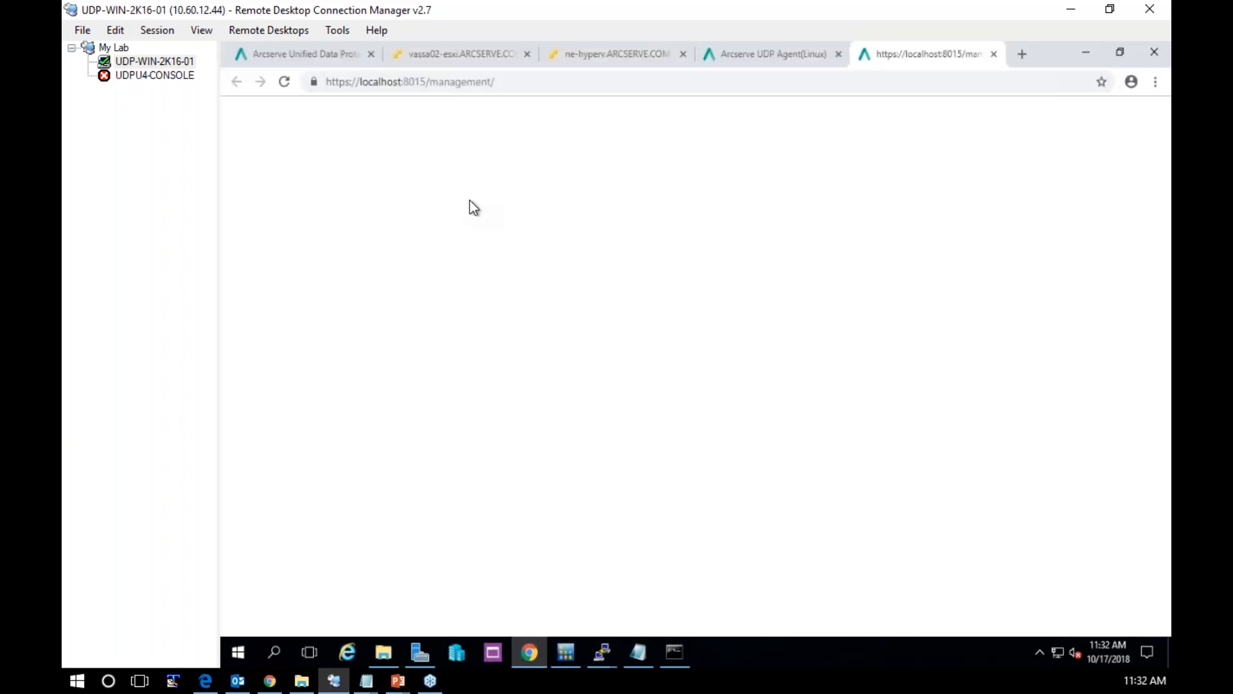
pyautogui.click(993, 54)
pyautogui.click(321, 54)
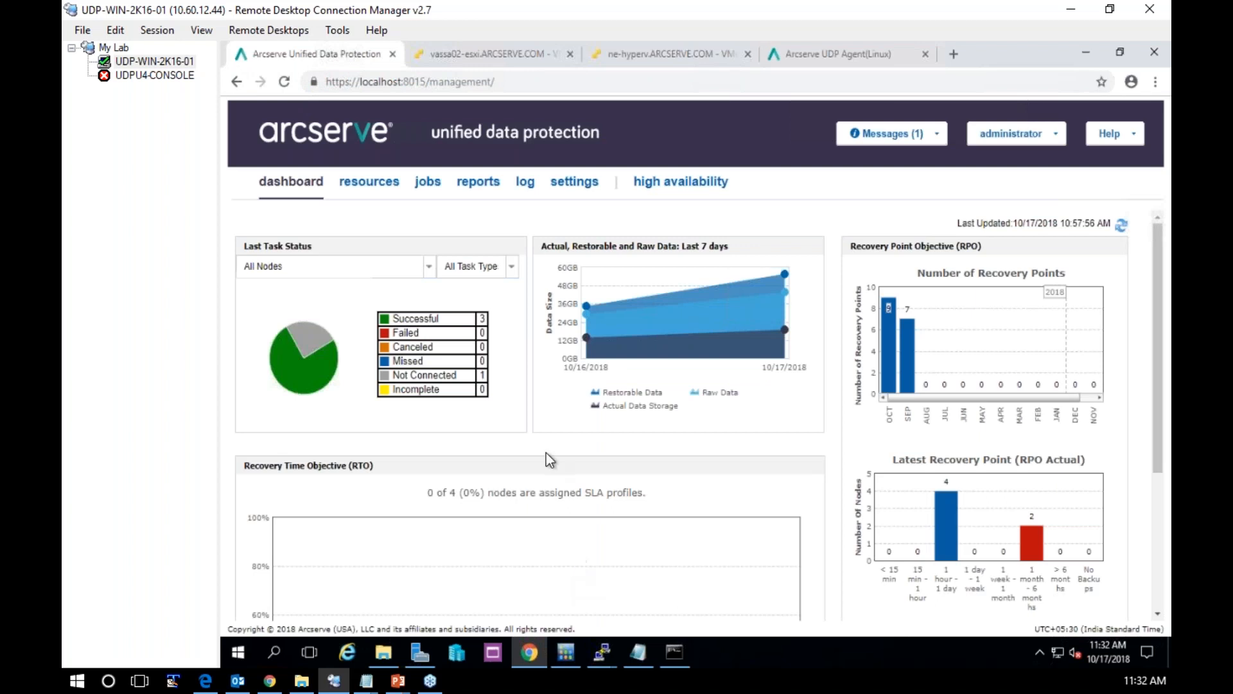
pyautogui.click(368, 182)
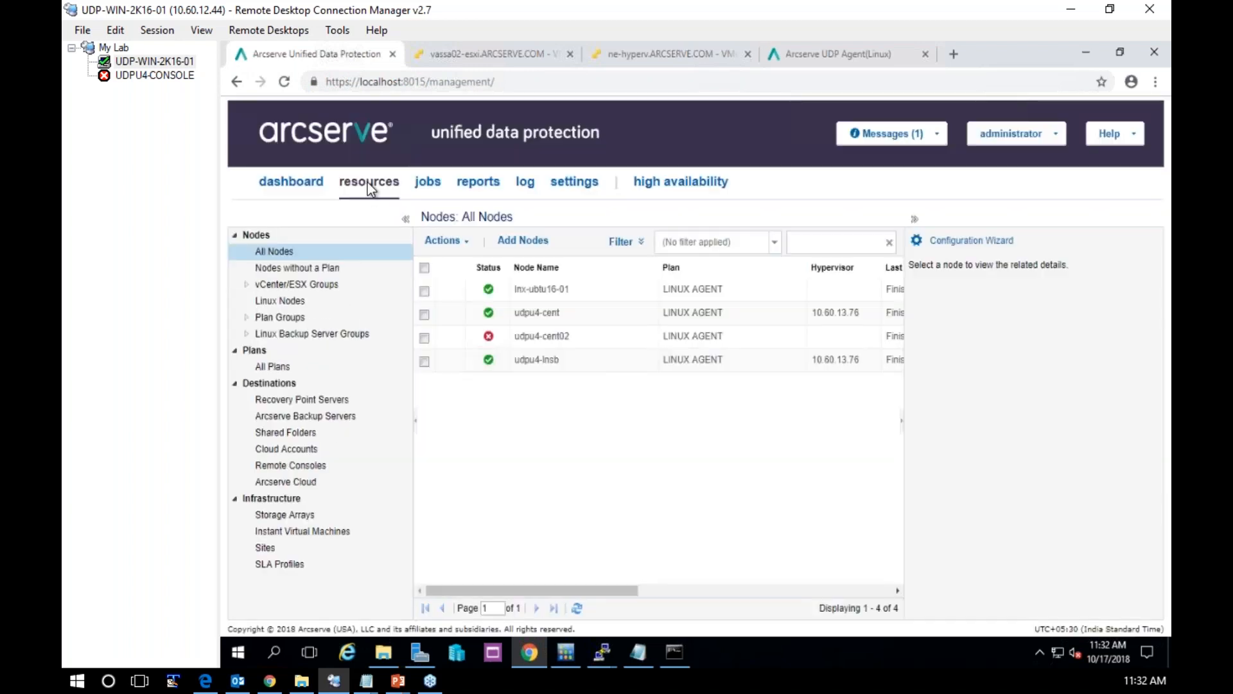
pyautogui.click(323, 332)
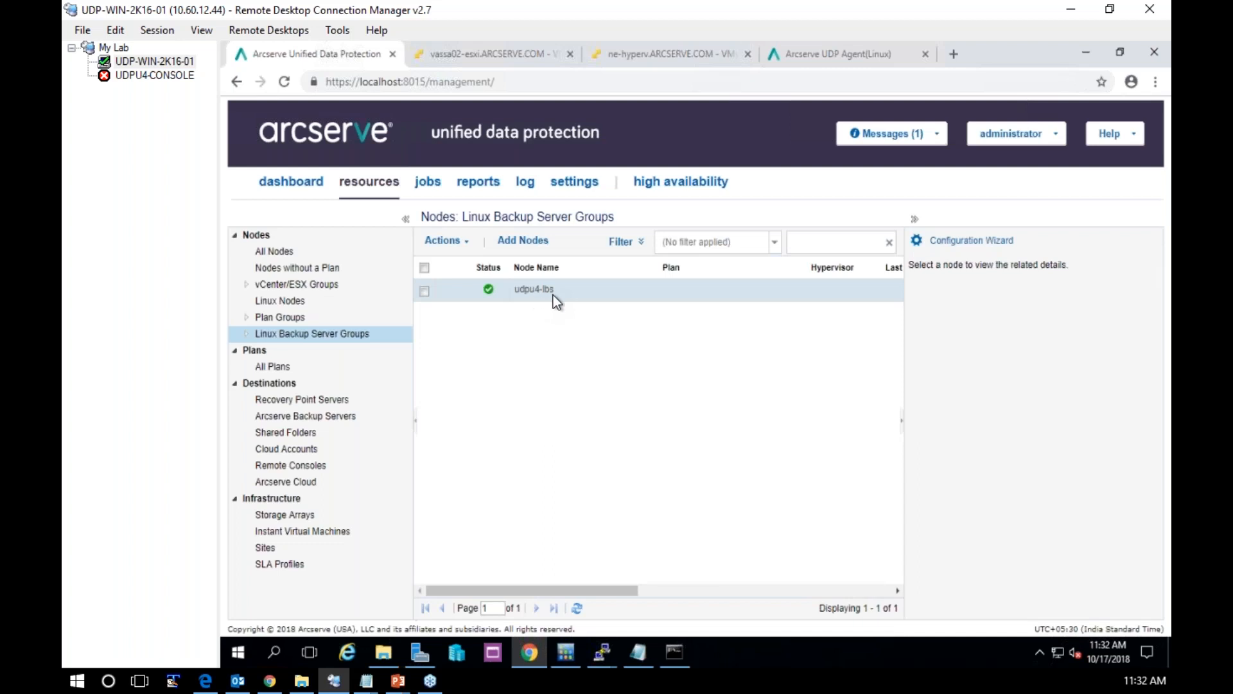
# Return to the udpu4-lbs2 installer session and answer y to register the backup server to Arcserve UDP
pyautogui.moveTo(632, 656)
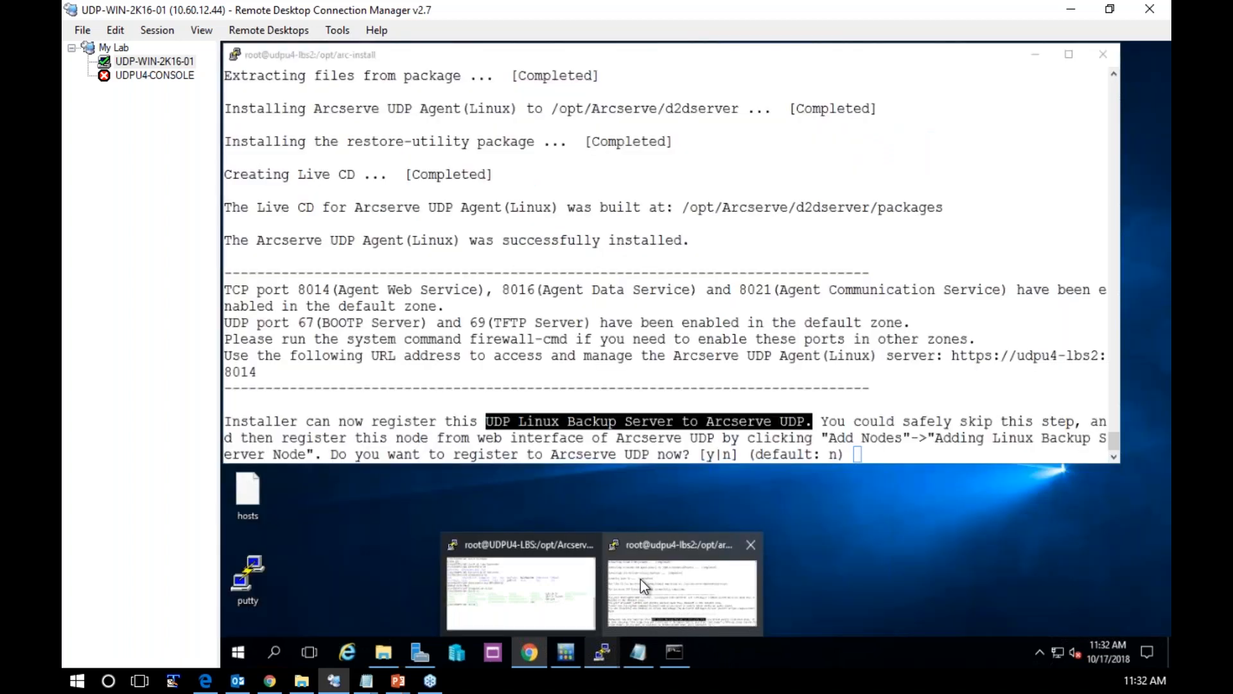
pyautogui.click(641, 580)
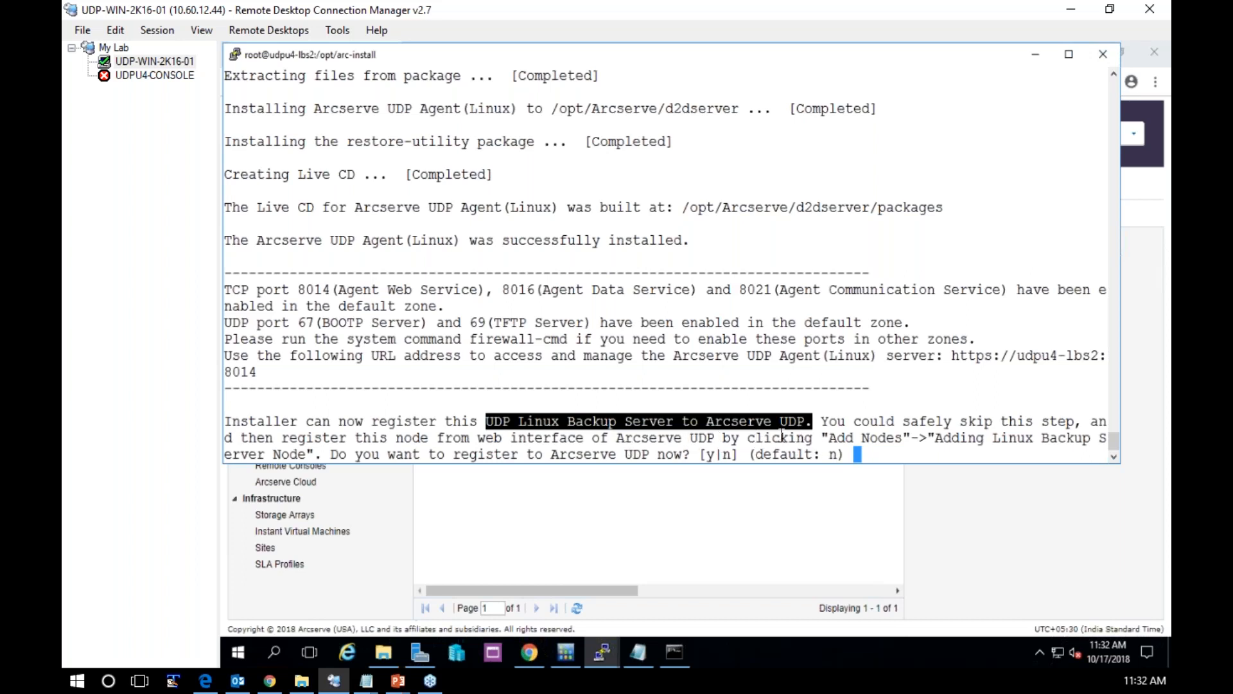
pyautogui.click(886, 457)
pyautogui.write('y')
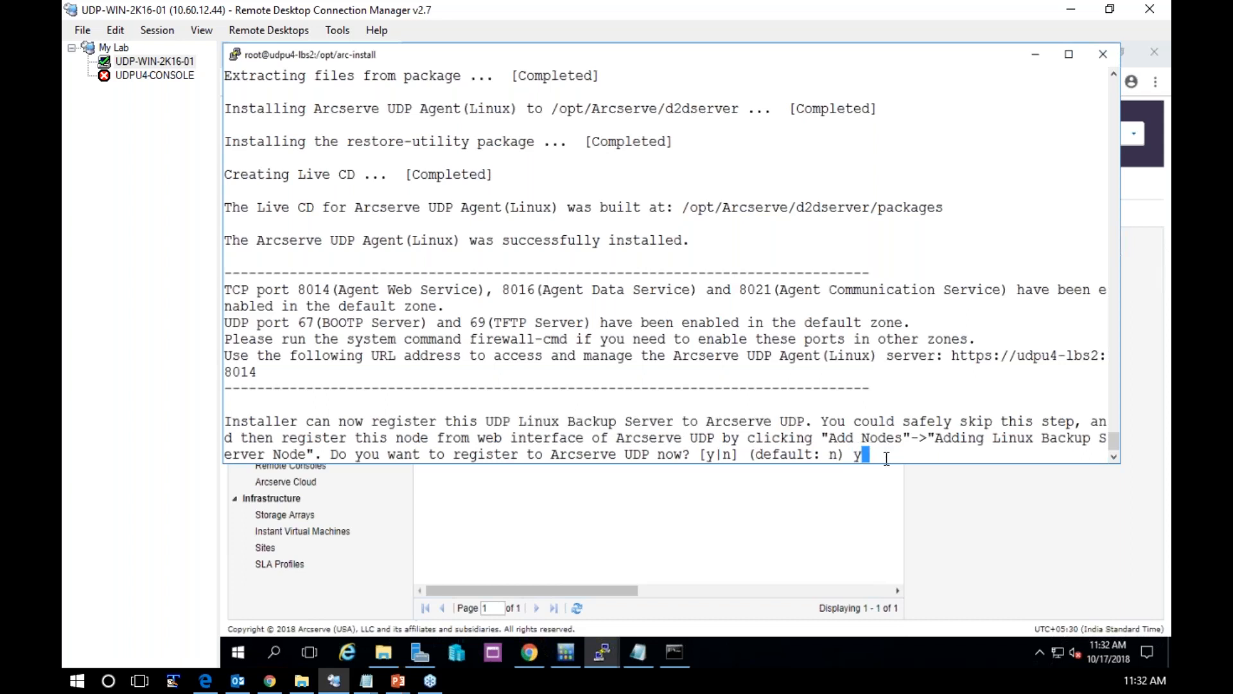
pyautogui.press('Return')
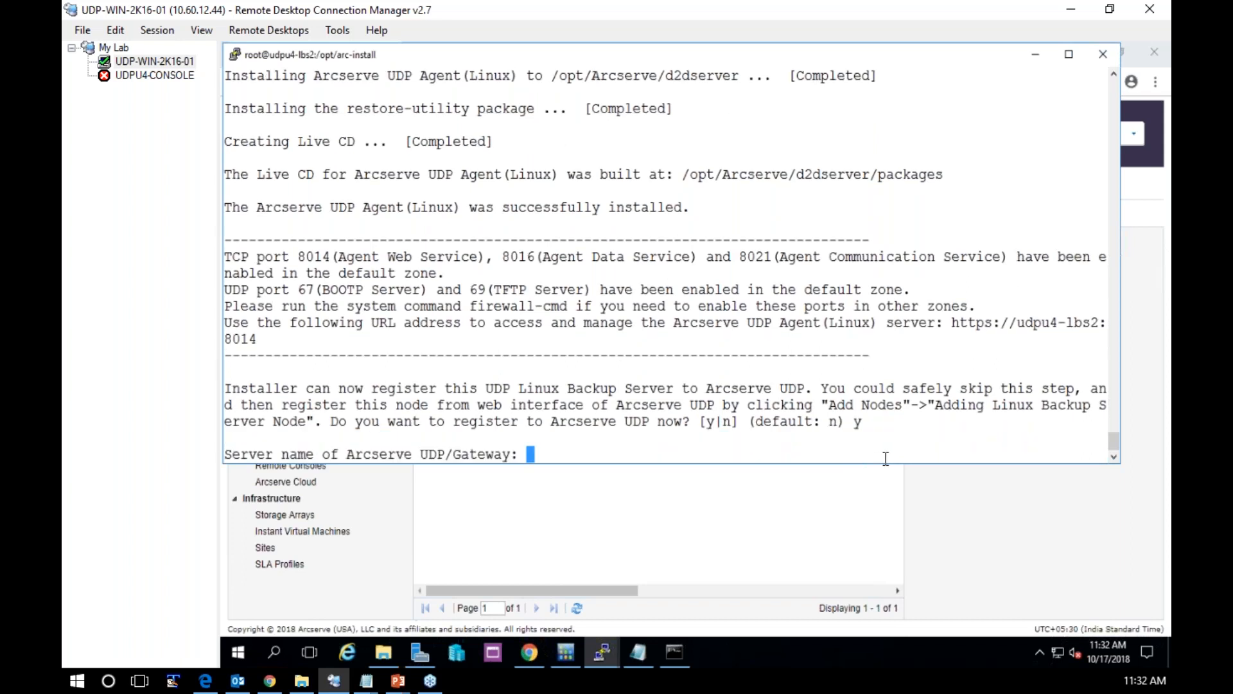
# Duplicate the udpu4-lbs2 PuTTY session and log in as root with the account password
pyautogui.rightClick(835, 54)
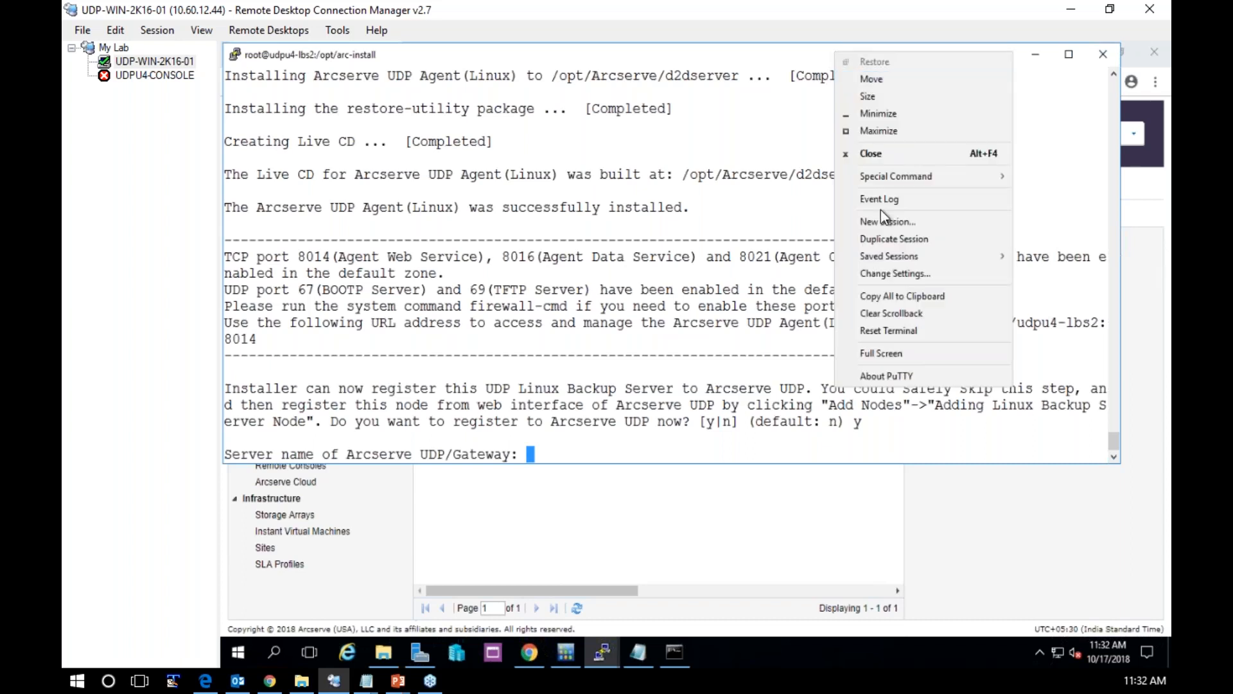
pyautogui.click(896, 240)
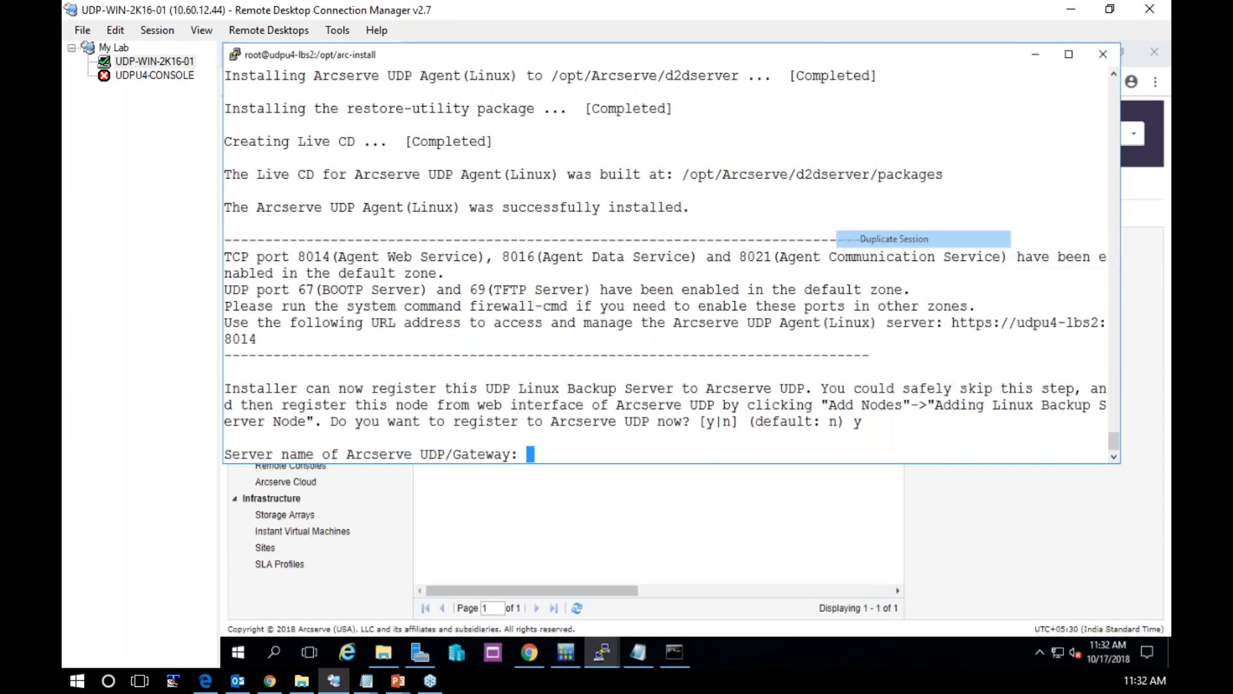
pyautogui.write('t')
pyautogui.press('Return')
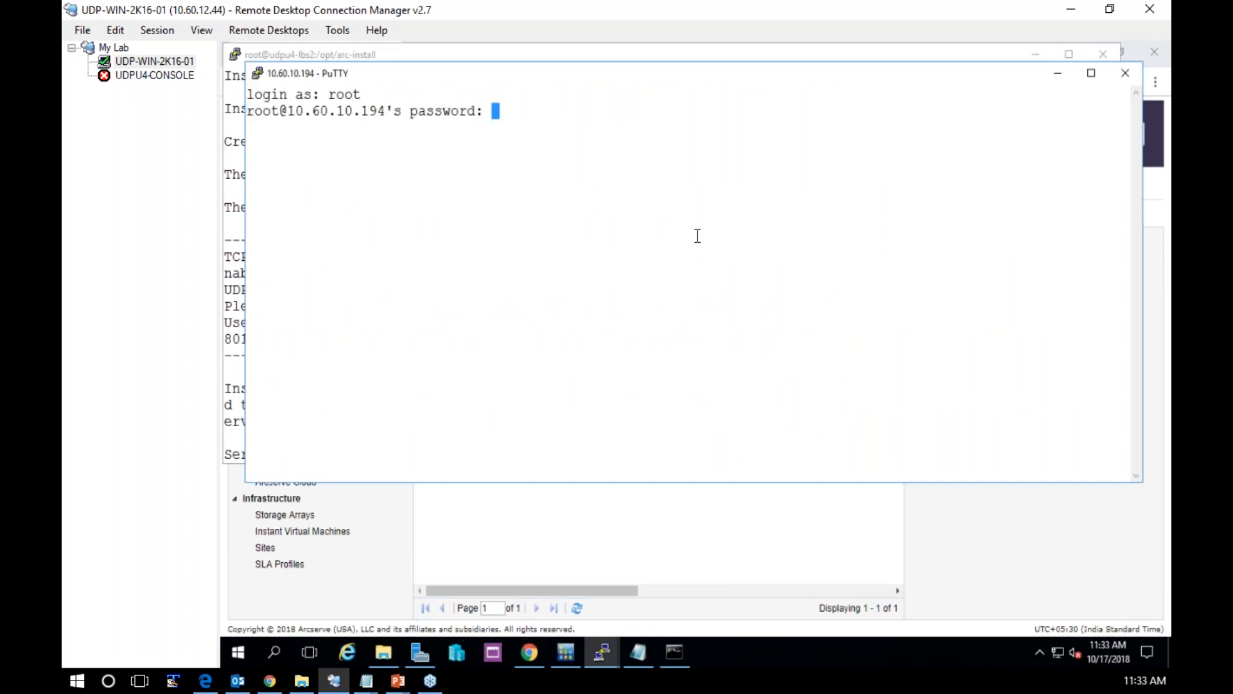
pyautogui.press('Return')
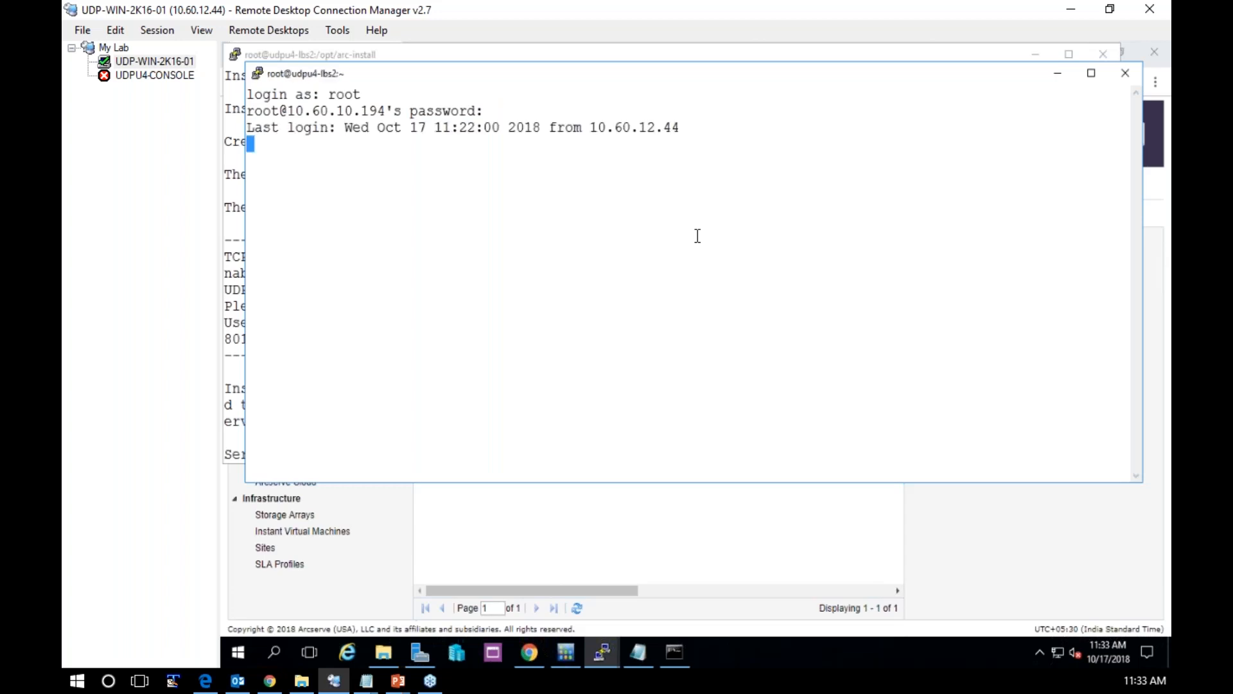
# Open /etc/hosts in vi and start a new line below the ::1 localhost entry in insert mode
pyautogui.write('vi /etc/')
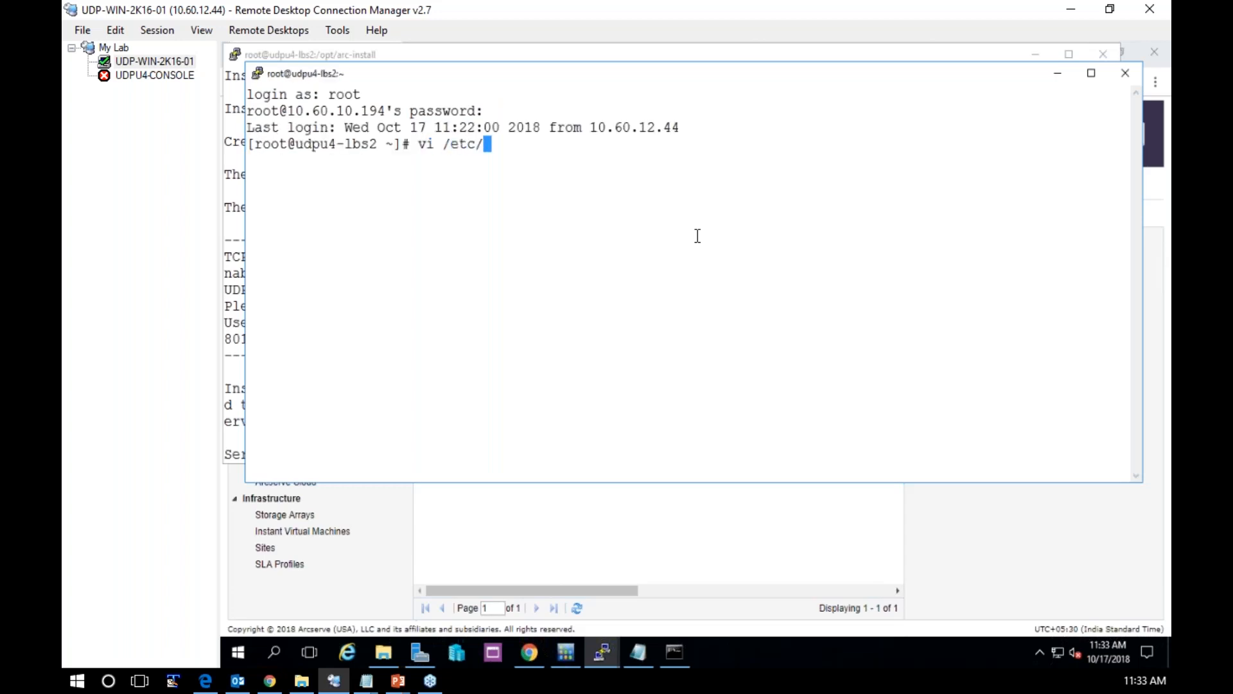
pyautogui.write('hosts')
pyautogui.press('Return')
pyautogui.press('Down')
pyautogui.press('Right')
pyautogui.press('Right')
pyautogui.press('Right')
pyautogui.press('Right')
pyautogui.press('Right')
pyautogui.press('Right')
pyautogui.press('Right')
pyautogui.press('Right')
pyautogui.press('Right')
pyautogui.press('Right')
pyautogui.press('Right')
pyautogui.press('Right')
pyautogui.press('Right')
pyautogui.press('Right')
pyautogui.press('Right')
pyautogui.press('Right')
pyautogui.press('Right')
pyautogui.press('Right')
pyautogui.press('Right')
pyautogui.press('Right')
pyautogui.press('Right')
pyautogui.press('Right')
pyautogui.press('Right')
pyautogui.press('Right')
pyautogui.press('Right')
pyautogui.press('Right')
pyautogui.press('Right')
pyautogui.press('Right')
pyautogui.press('Right')
pyautogui.press('Right')
pyautogui.press('Right')
pyautogui.press('Right')
pyautogui.press('Right')
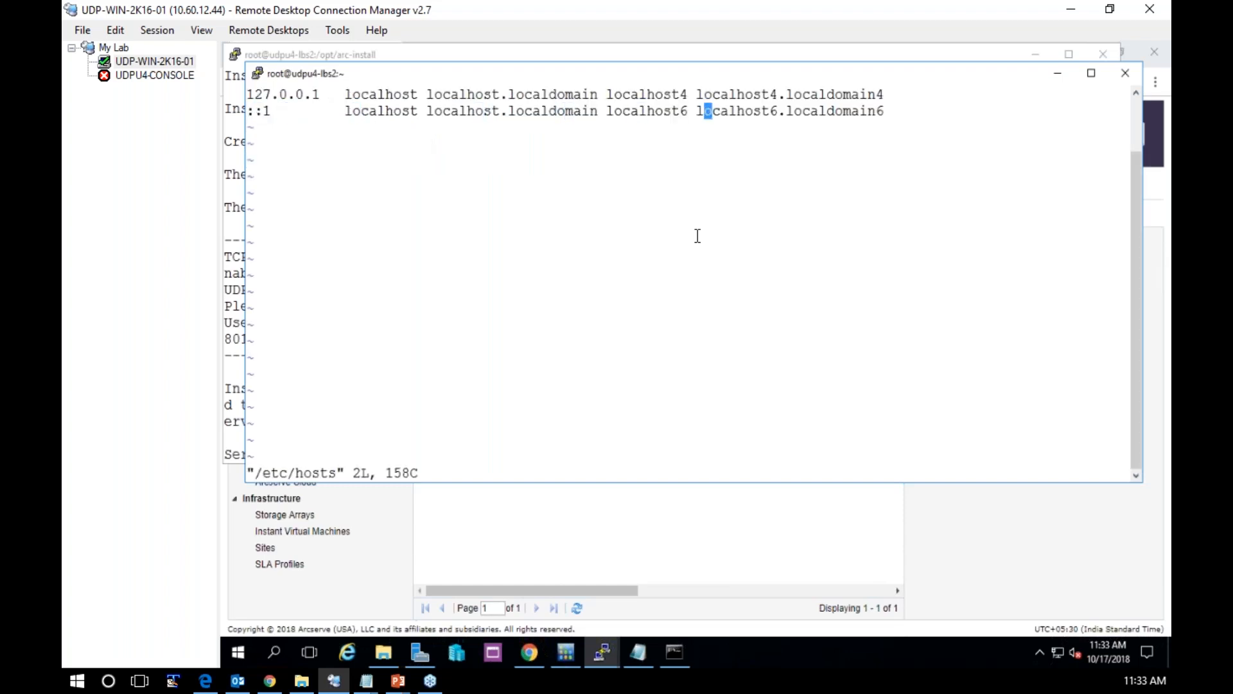
pyautogui.press('a')
pyautogui.press('Return')
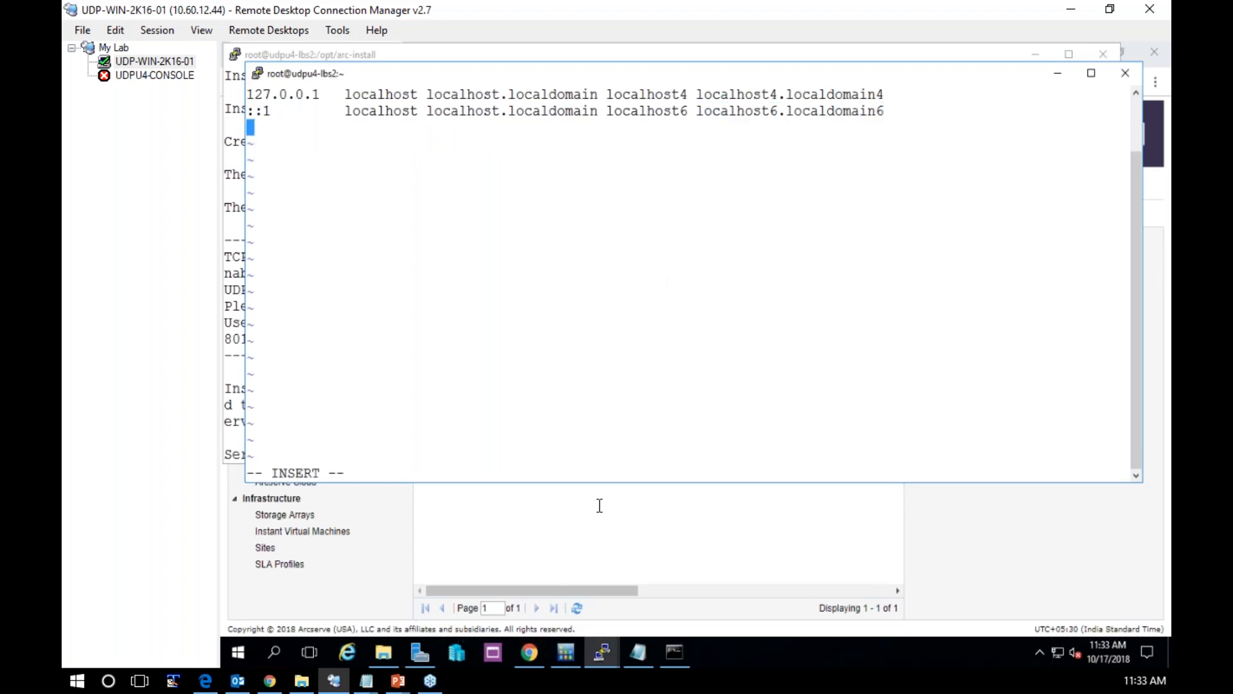
# Run ipconfig in the Windows Command Prompt to look up the console machine's IPv4 address, and put the prompt away
pyautogui.moveTo(687, 652)
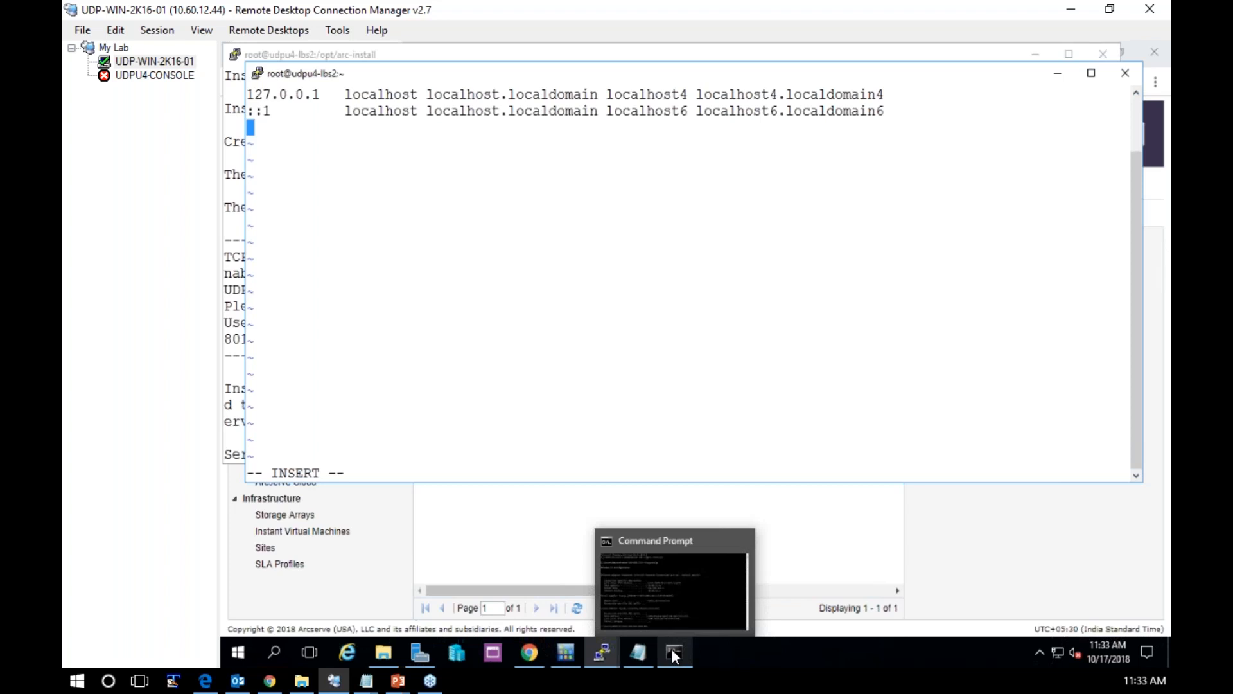
pyautogui.click(671, 648)
pyautogui.click(487, 294)
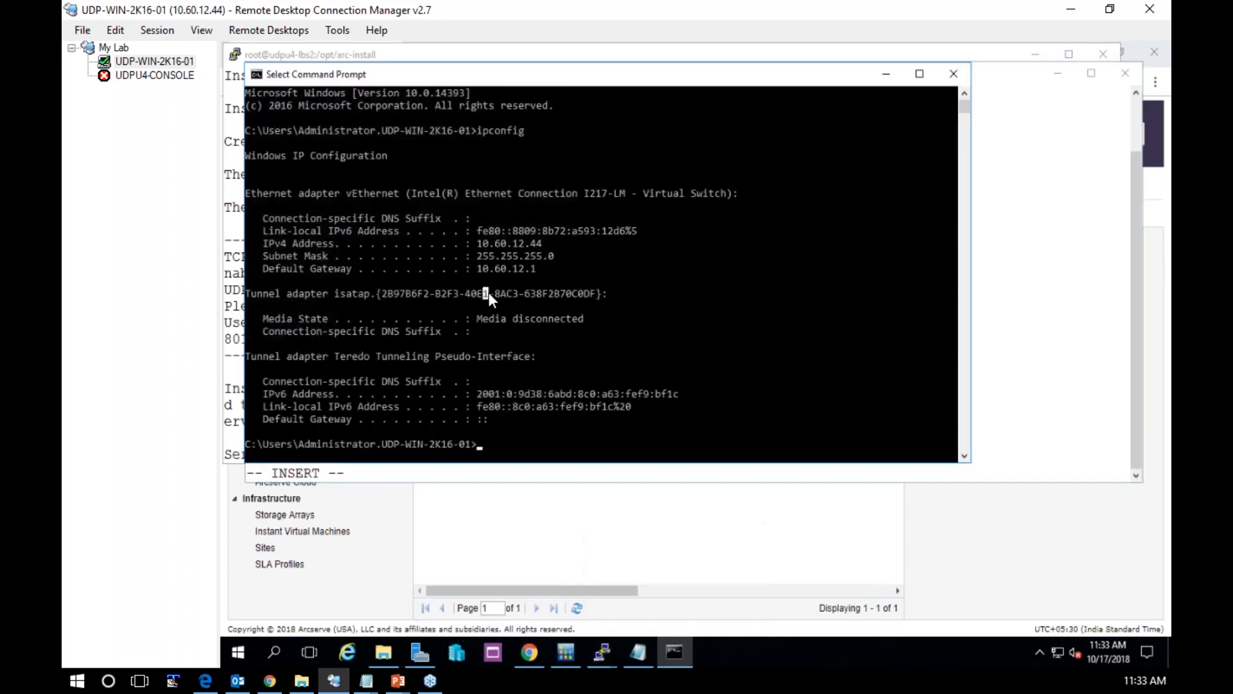
pyautogui.write('ipconfig')
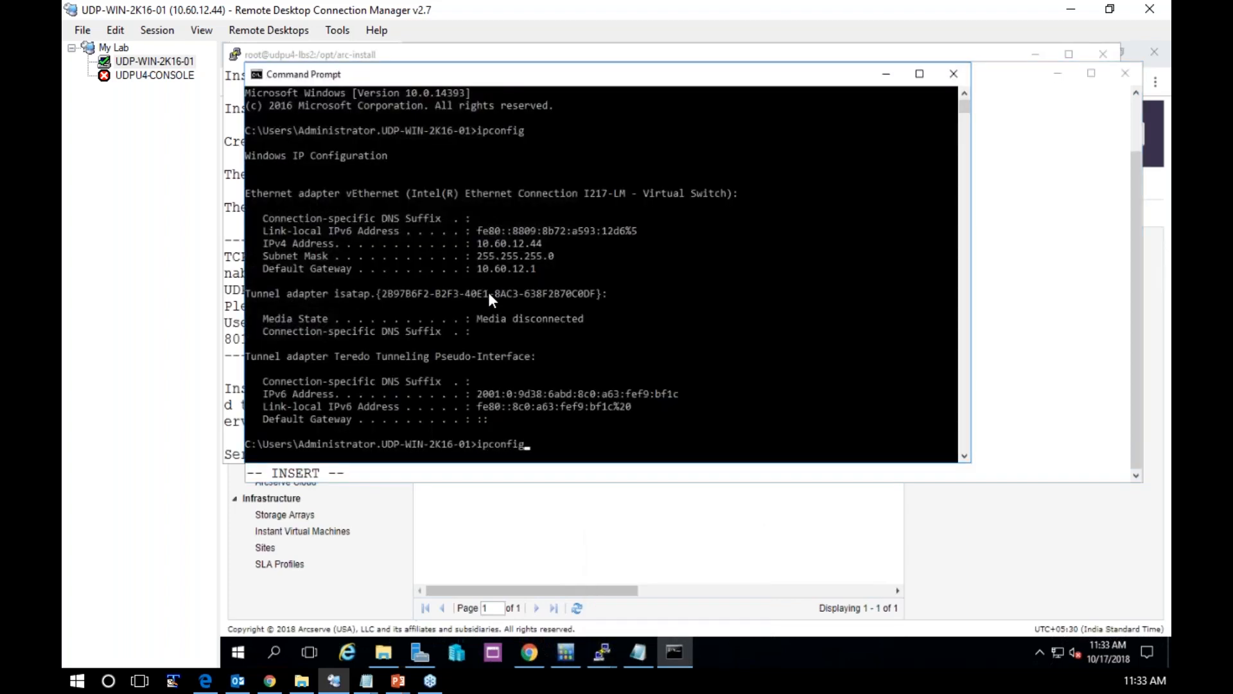
pyautogui.press('Return')
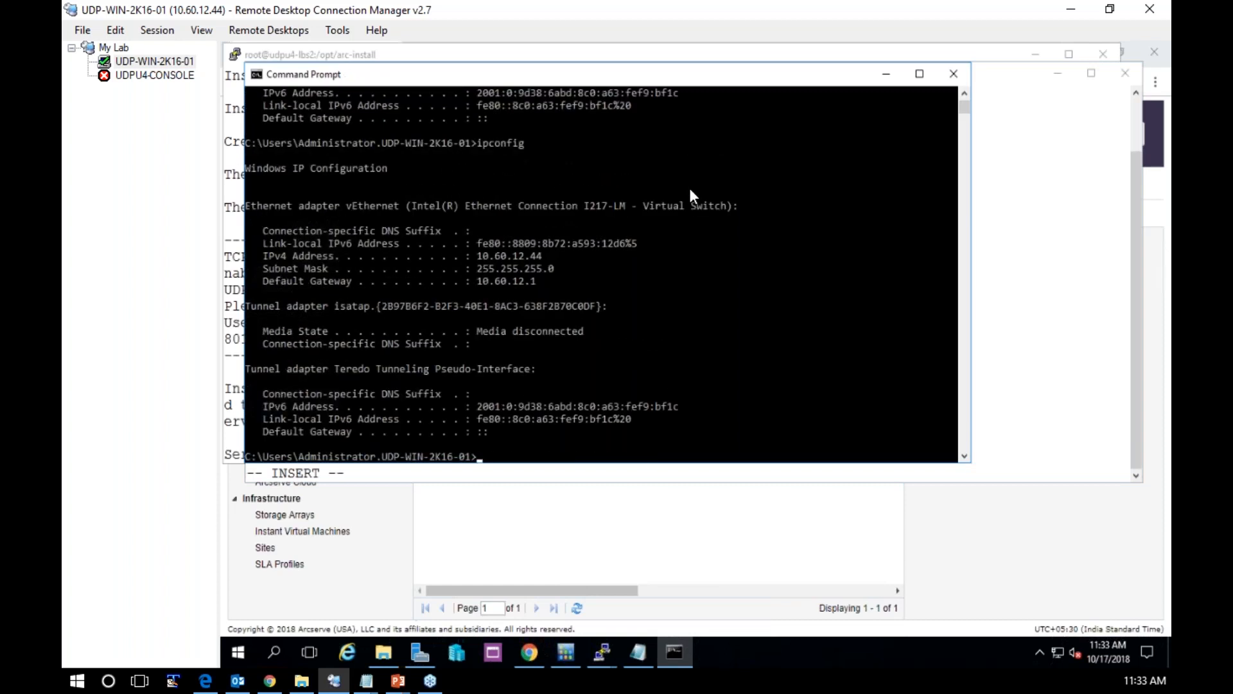
pyautogui.click(886, 73)
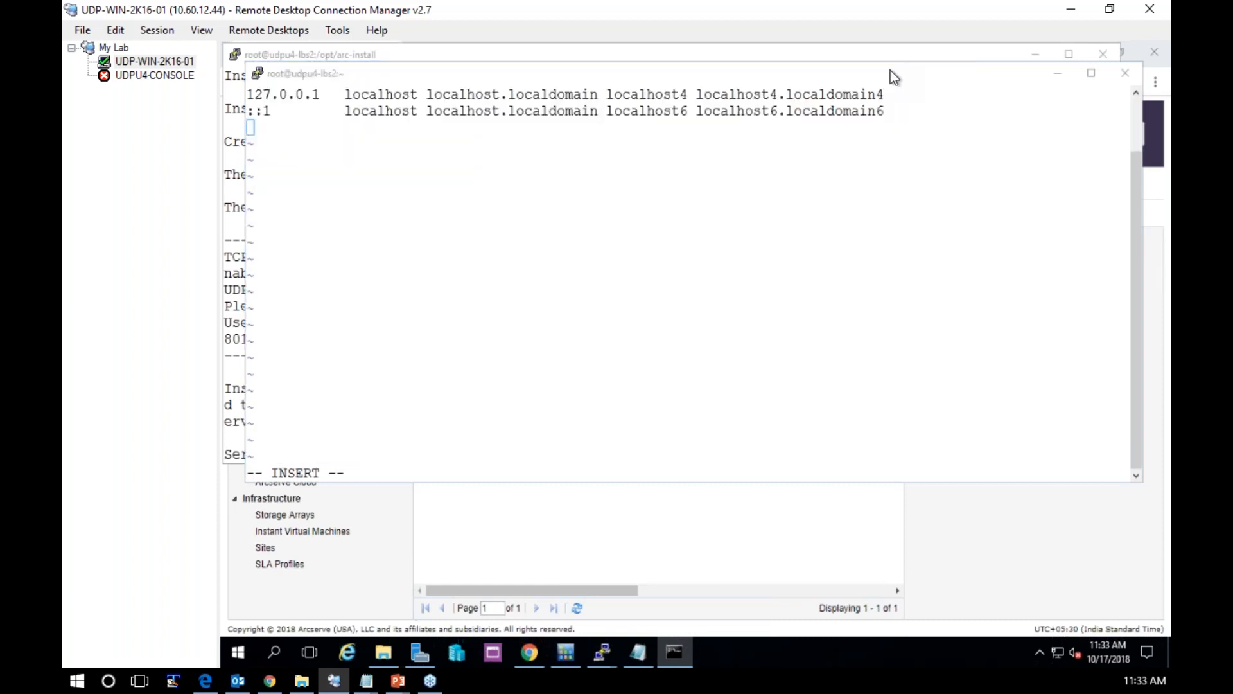
# Start a hosts entry in vi with the IP 10.60.12.44 and the full name udp-win-2016-01.udp.local
pyautogui.write('1')
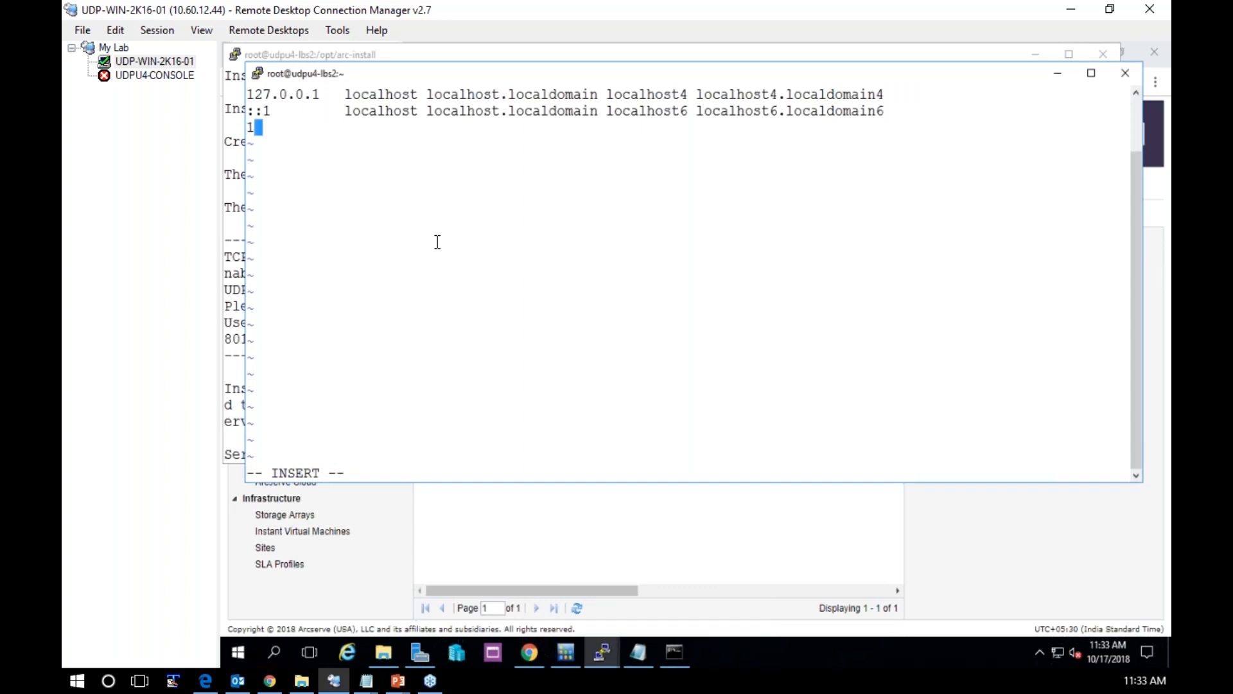
pyautogui.write('0.60.12.44')
pyautogui.press('Tab')
pyautogui.write('udp')
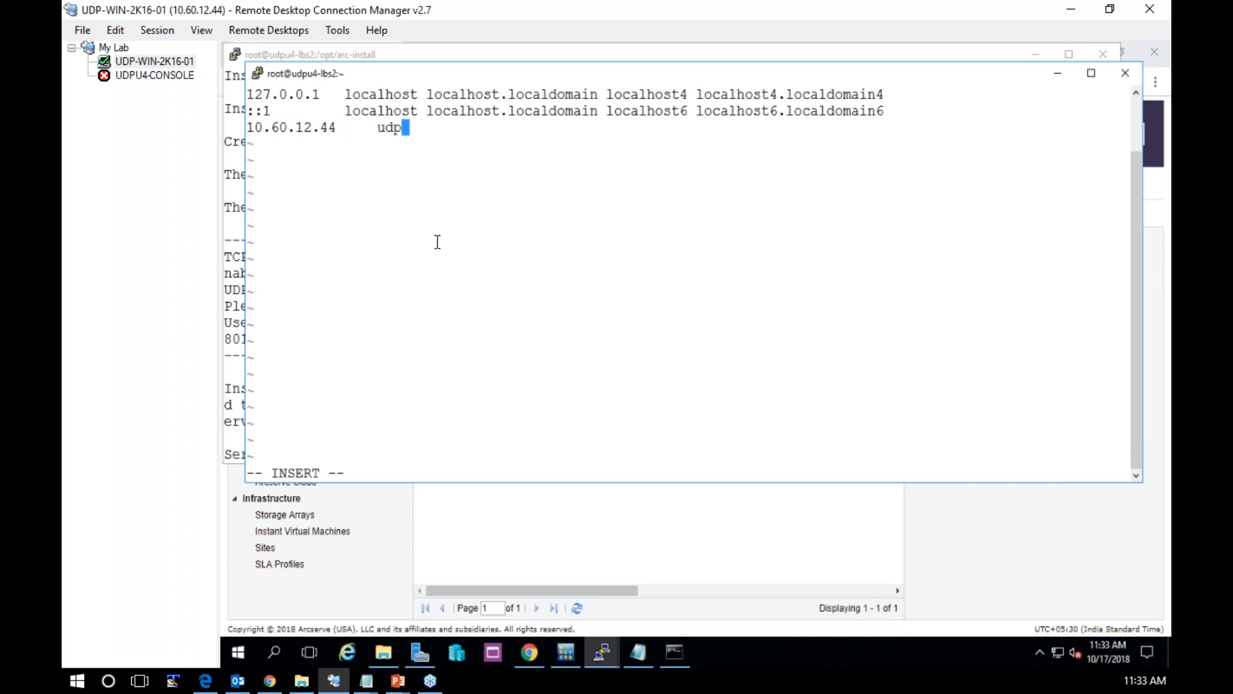
pyautogui.write('-win-2016')
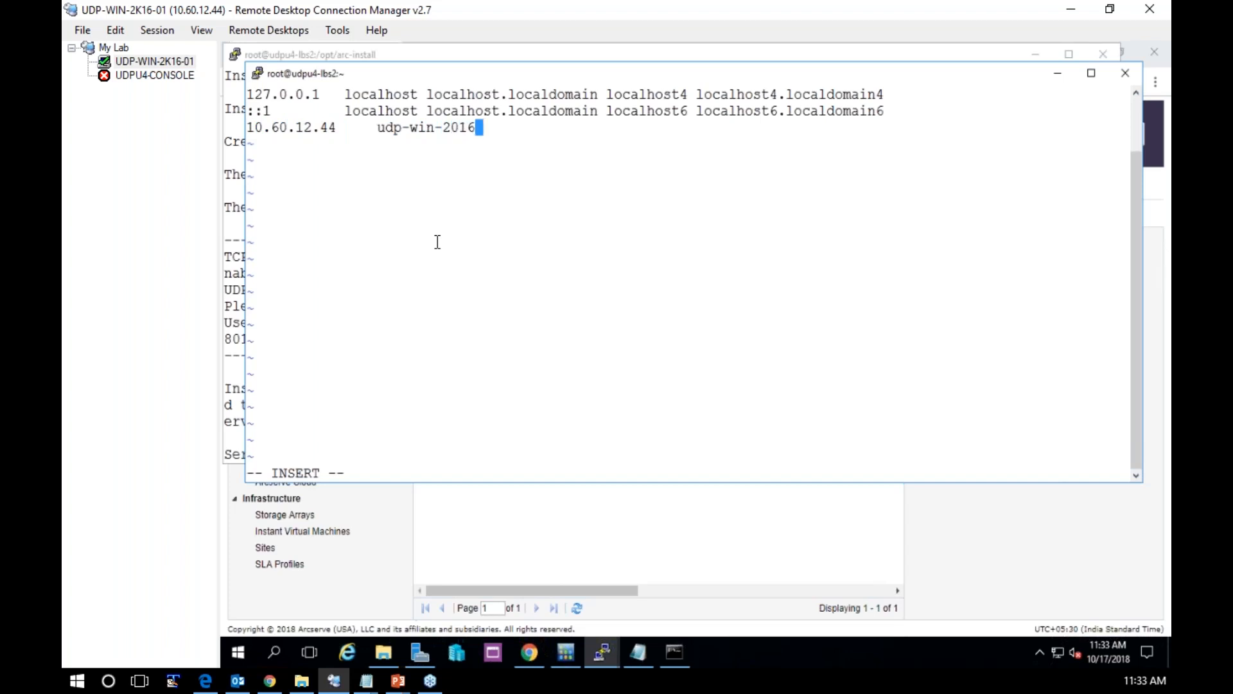
pyautogui.write('-01.udp.local')
# Add the short host name udp-win-2K16-01 after the full name in the hosts entry
pyautogui.press('Tab')
pyautogui.write('udp-win')
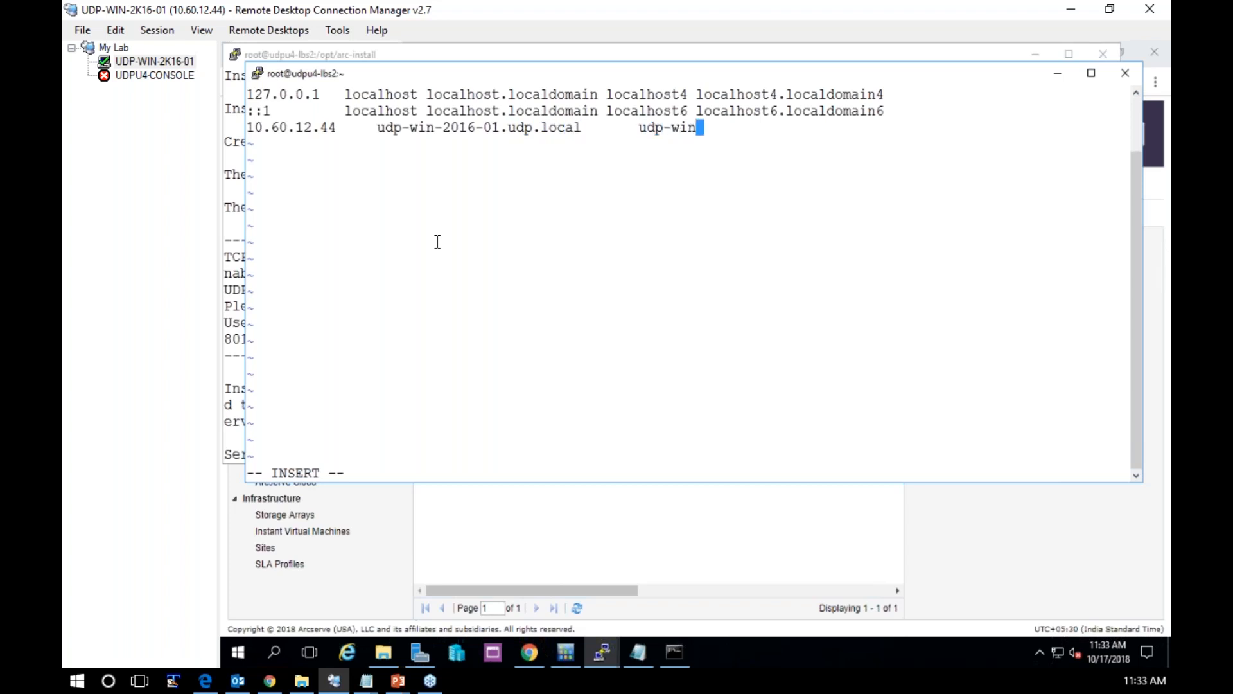
pyautogui.write('-2K16-01')
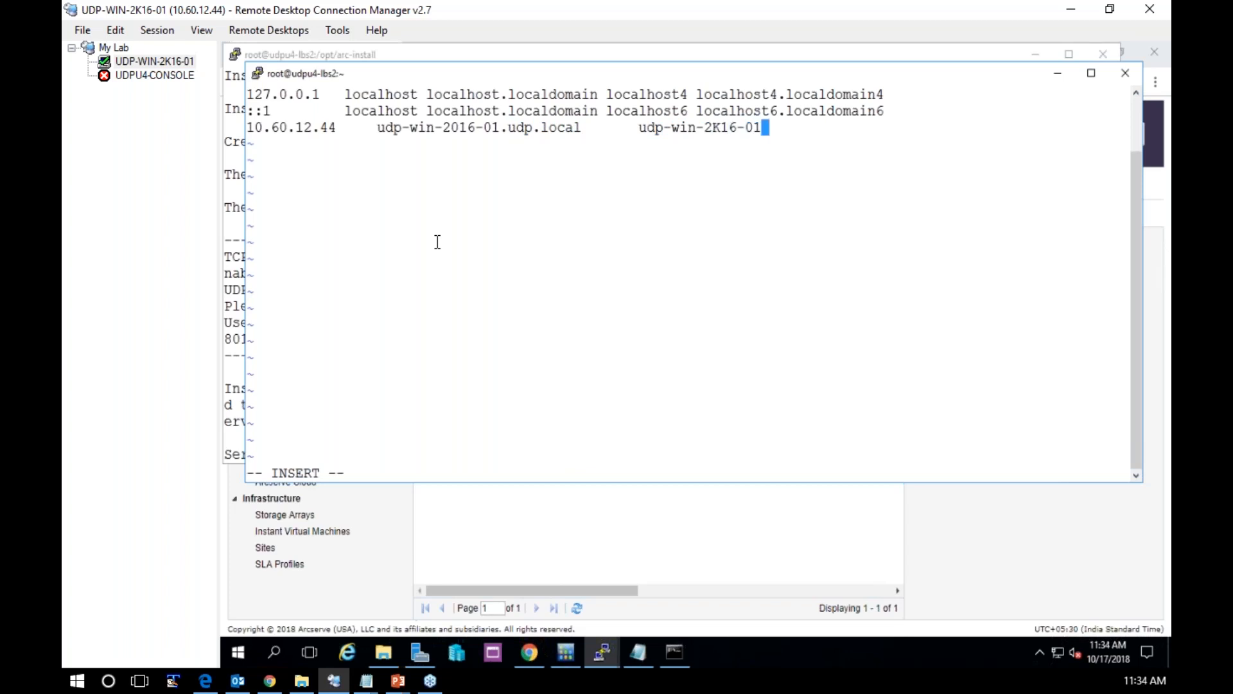
# Correct the full name in the 10.60.12.44 entry to udp-win-2k16-01.udp.local
pyautogui.press('Left')
pyautogui.press('Left')
pyautogui.press('Left')
pyautogui.press('Left')
pyautogui.press('Left')
pyautogui.press('Left')
pyautogui.press('Left')
pyautogui.press('Left')
pyautogui.press('Left')
pyautogui.press('Left')
pyautogui.press('Left')
pyautogui.press('Left')
pyautogui.press('Left')
pyautogui.press('Left')
pyautogui.press('Left')
pyautogui.press('Left')
pyautogui.press('Left')
pyautogui.press('Left')
pyautogui.press('Left')
pyautogui.press('Left')
pyautogui.press('Left')
pyautogui.press('Left')
pyautogui.press('Left')
pyautogui.press('Left')
pyautogui.press('Left')
pyautogui.press('Left')
pyautogui.press('Left')
pyautogui.press('Left')
pyautogui.press('Left')
pyautogui.press('Left')
pyautogui.press('Left')
pyautogui.press('Left')
pyautogui.press('Delete')
pyautogui.write('k')
pyautogui.press('Right')
pyautogui.press('Right')
pyautogui.press('Right')
pyautogui.press('Right')
pyautogui.press('Right')
pyautogui.press('Right')
pyautogui.press('Right')
pyautogui.press('Right')
pyautogui.press('Right')
pyautogui.press('Right')
pyautogui.press('Right')
pyautogui.press('Right')
pyautogui.press('Right')
pyautogui.press('Right')
pyautogui.press('End')
# Leave insert mode, save /etc/hosts and quit vi with :wq!
pyautogui.press('Escape')
pyautogui.write(':wqQ')
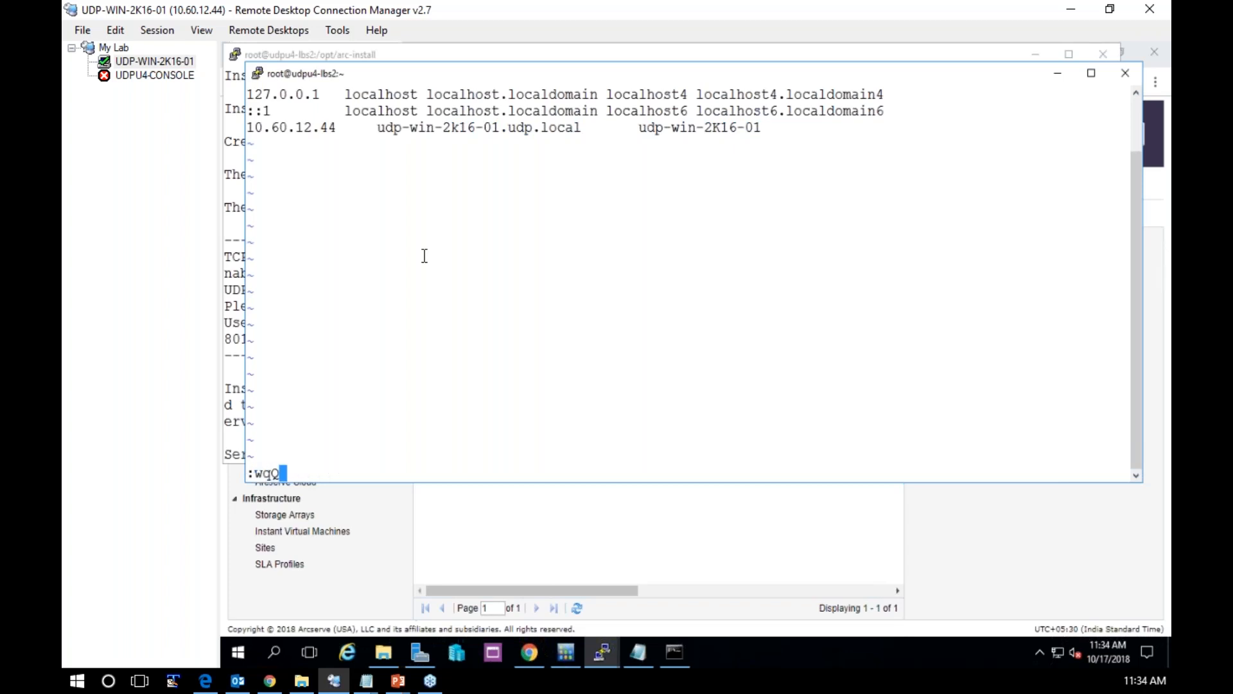
pyautogui.press('Return')
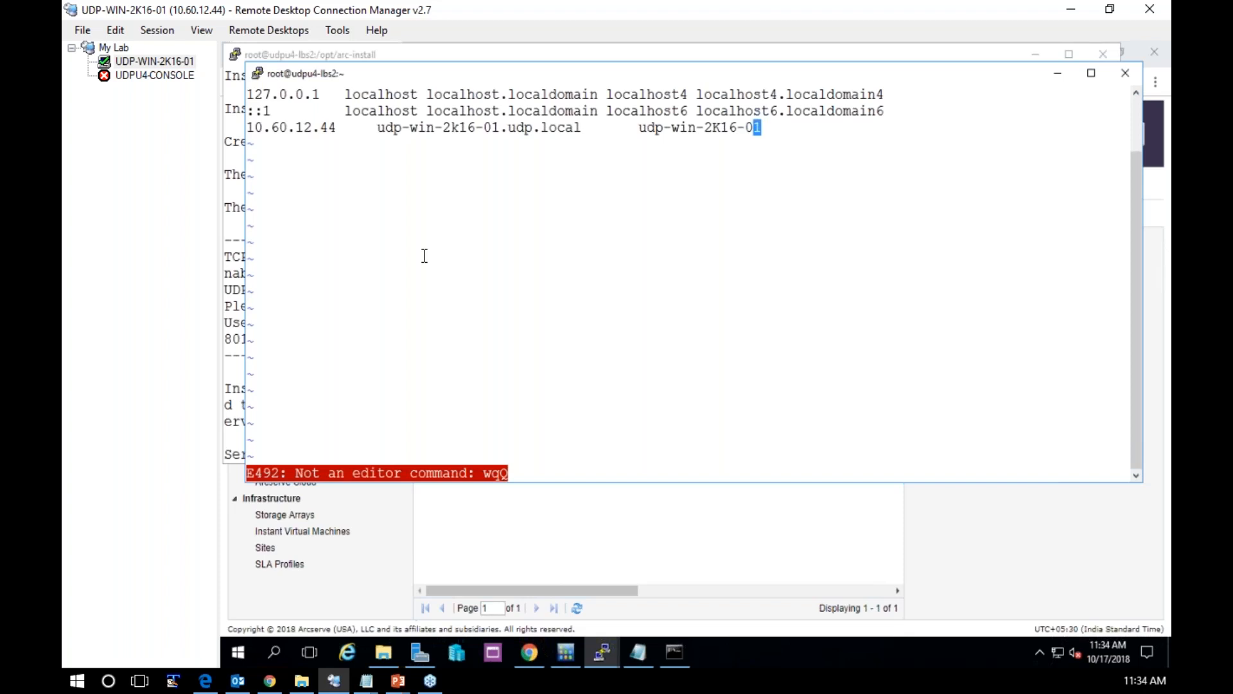
pyautogui.write(':wq!')
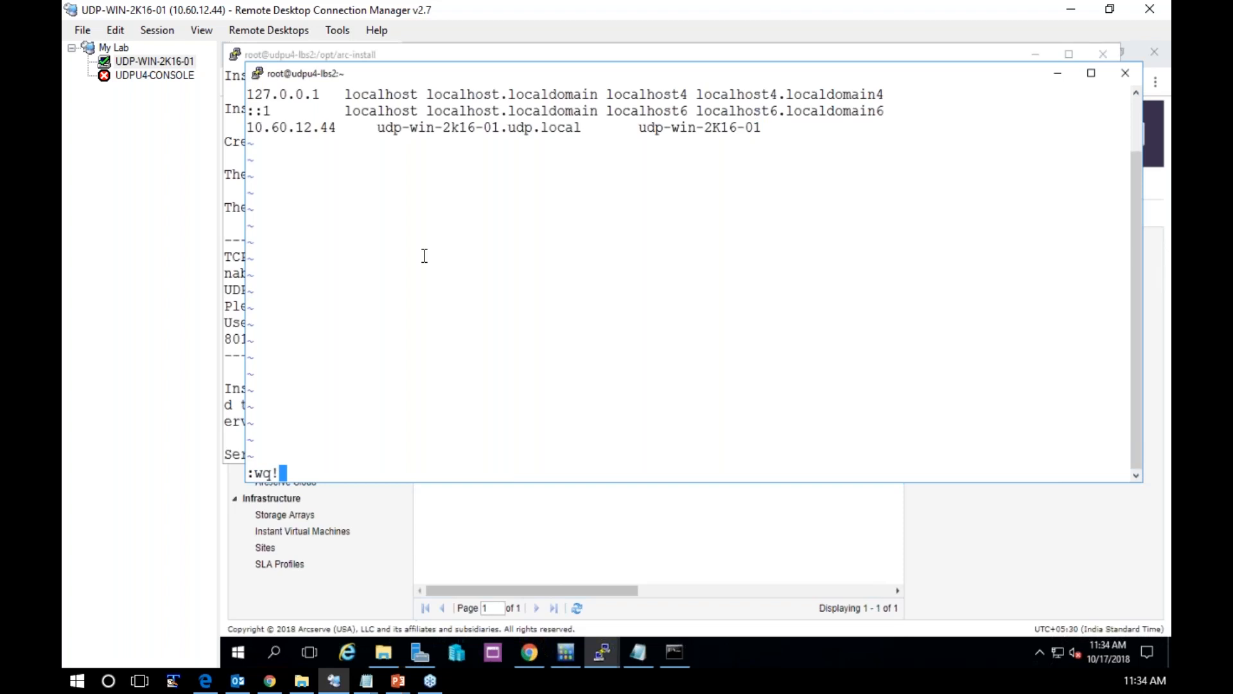
pyautogui.press('Return')
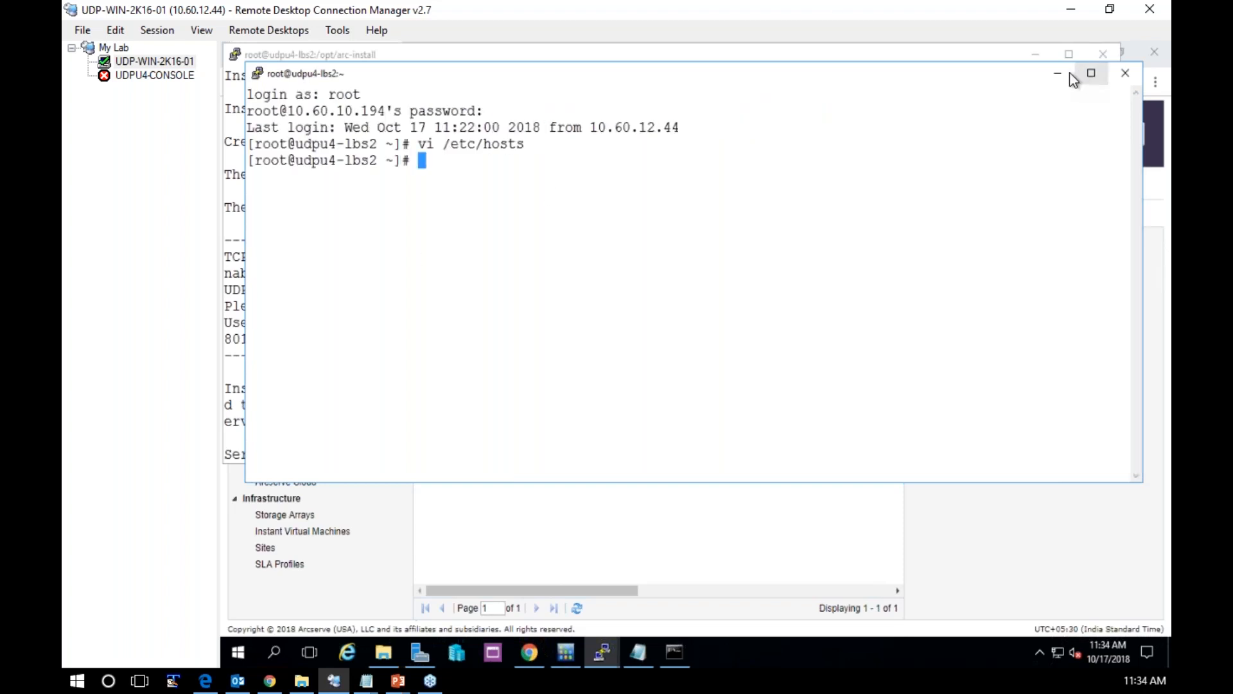
# Return to the installer session and enter udp-win-2k16-01 as the Arcserve UDP/Gateway server name and administrator as the user name
pyautogui.click(1054, 79)
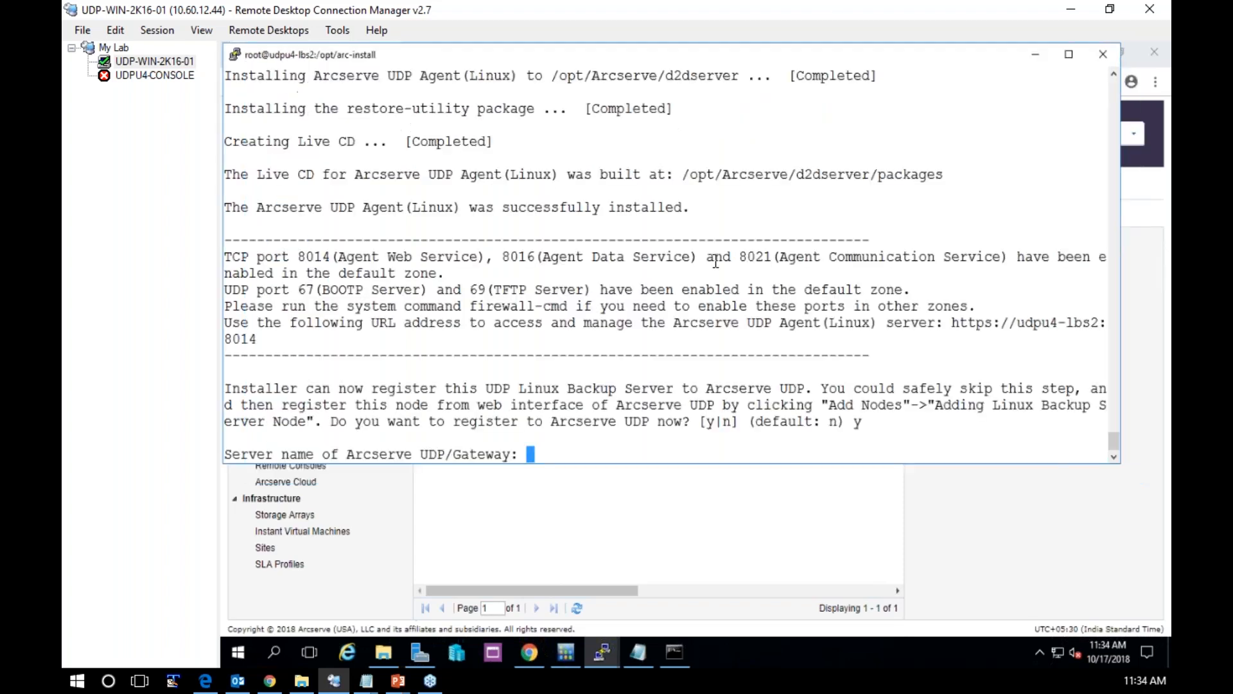
pyautogui.write('udp-win-2')
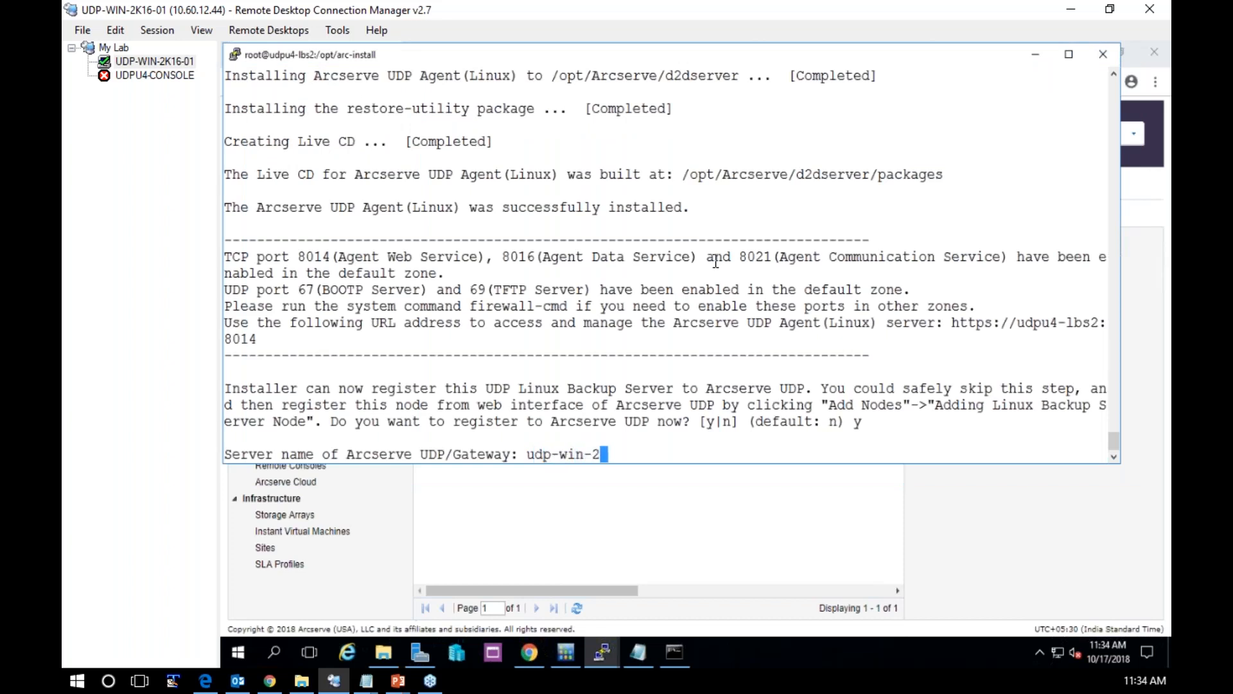
pyautogui.write('k16-01')
pyautogui.press('Return')
pyautogui.write('adminis')
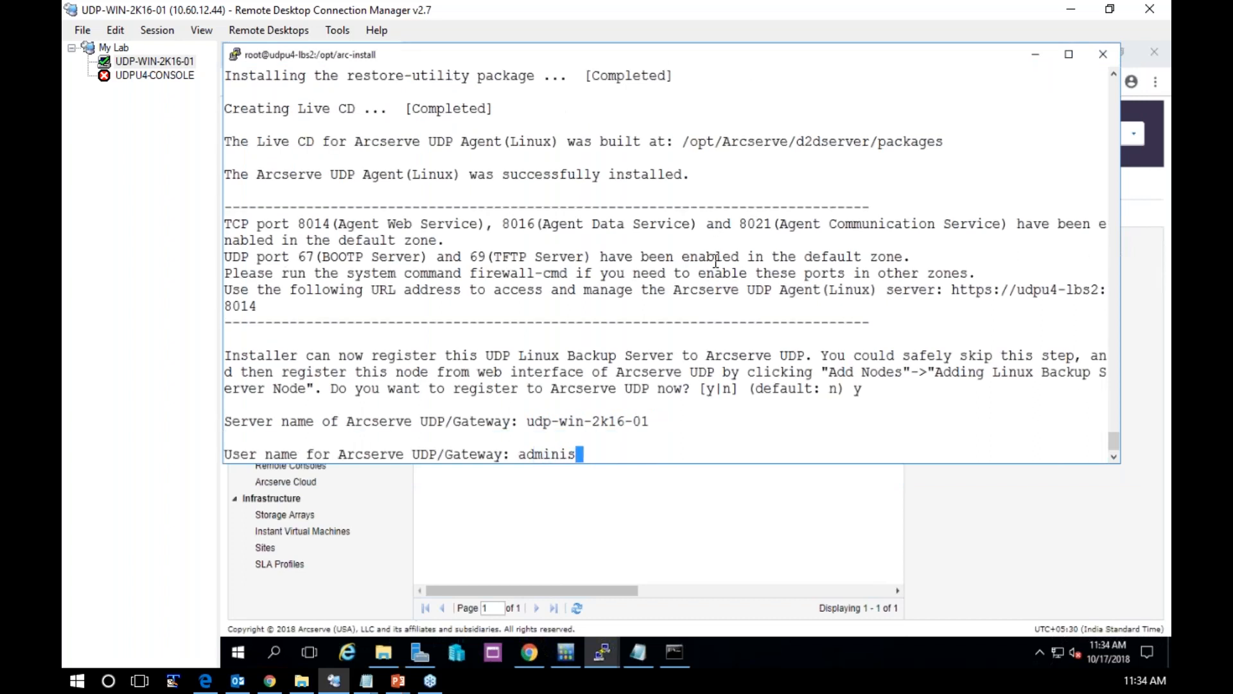
pyautogui.write('trator')
pyautogui.press('Return')
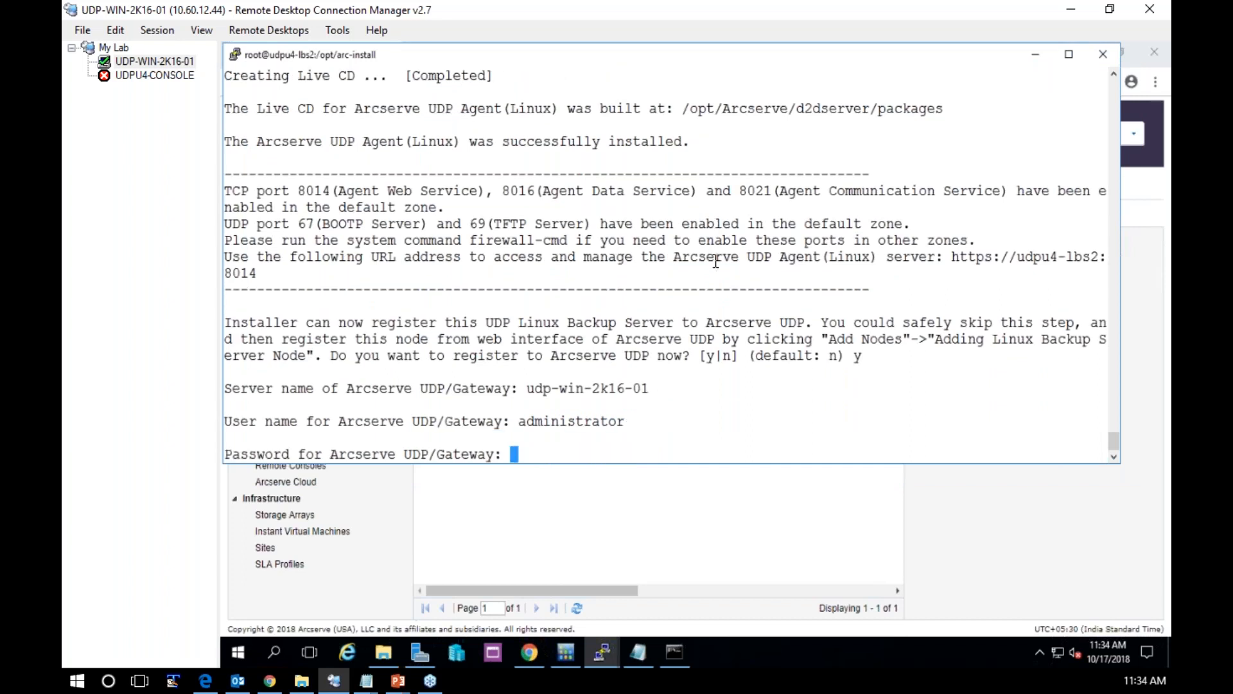
# Enter the Arcserve UDP/Gateway password and accept the default port 8015 and https protocol to start the registration
pyautogui.press('Return')
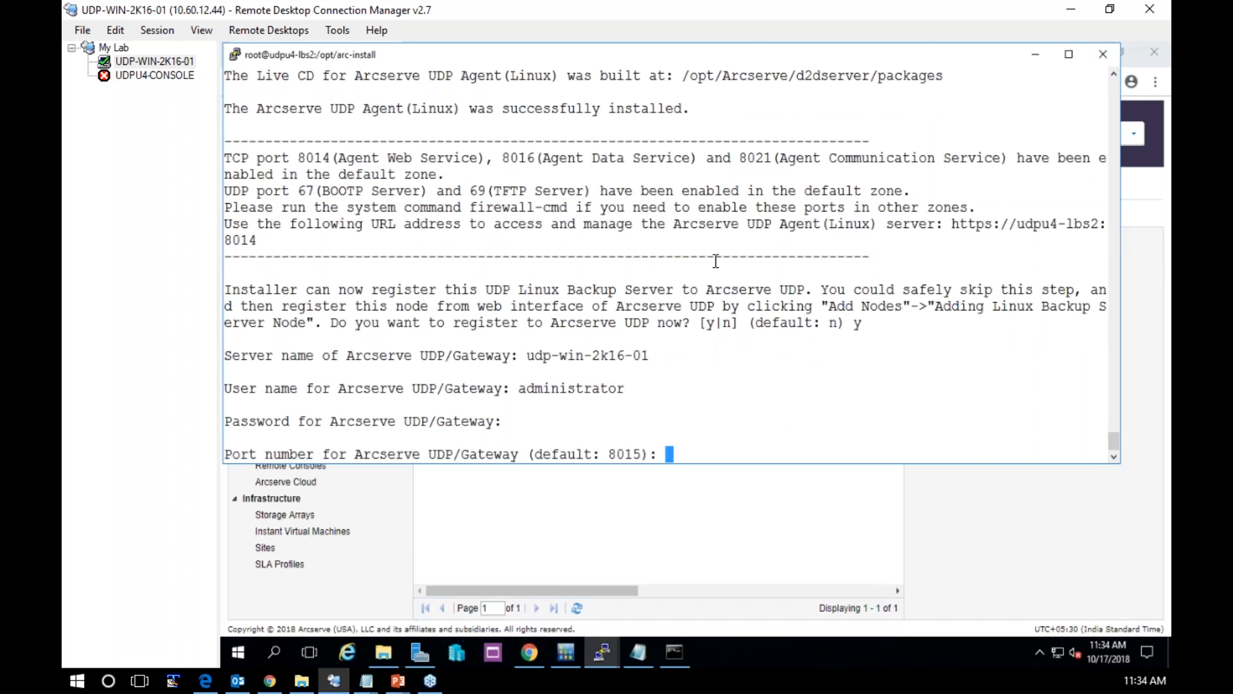
pyautogui.press('Return')
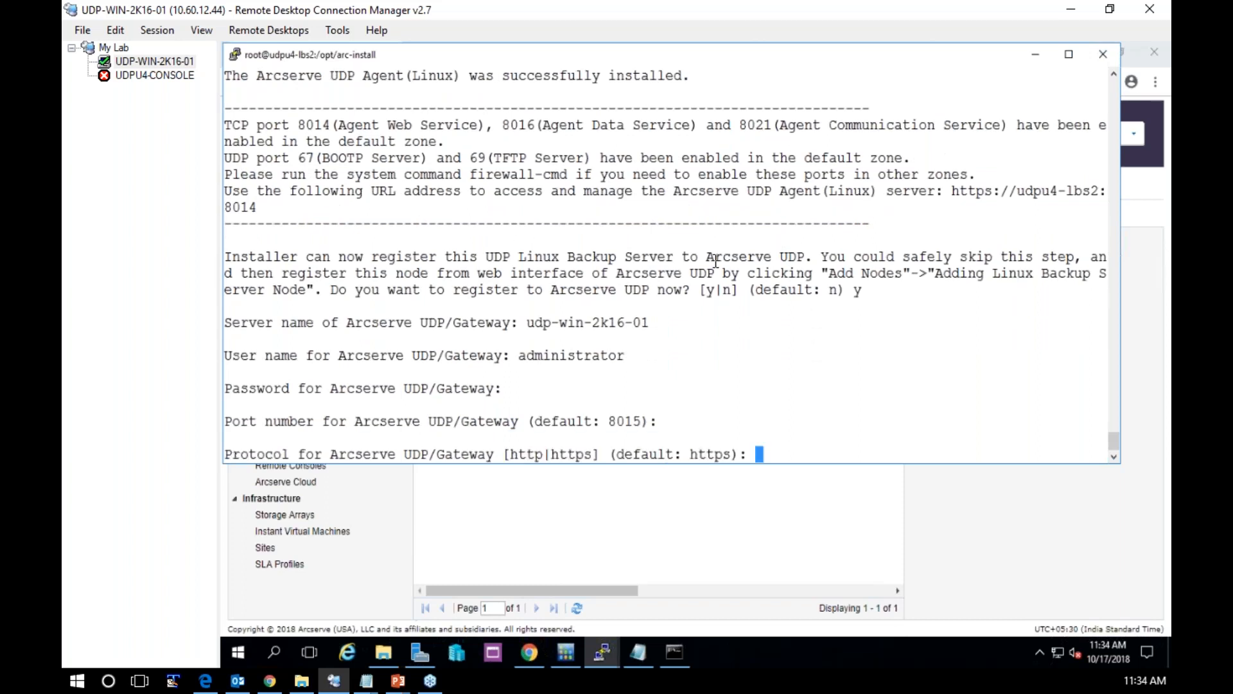
pyautogui.press('Return')
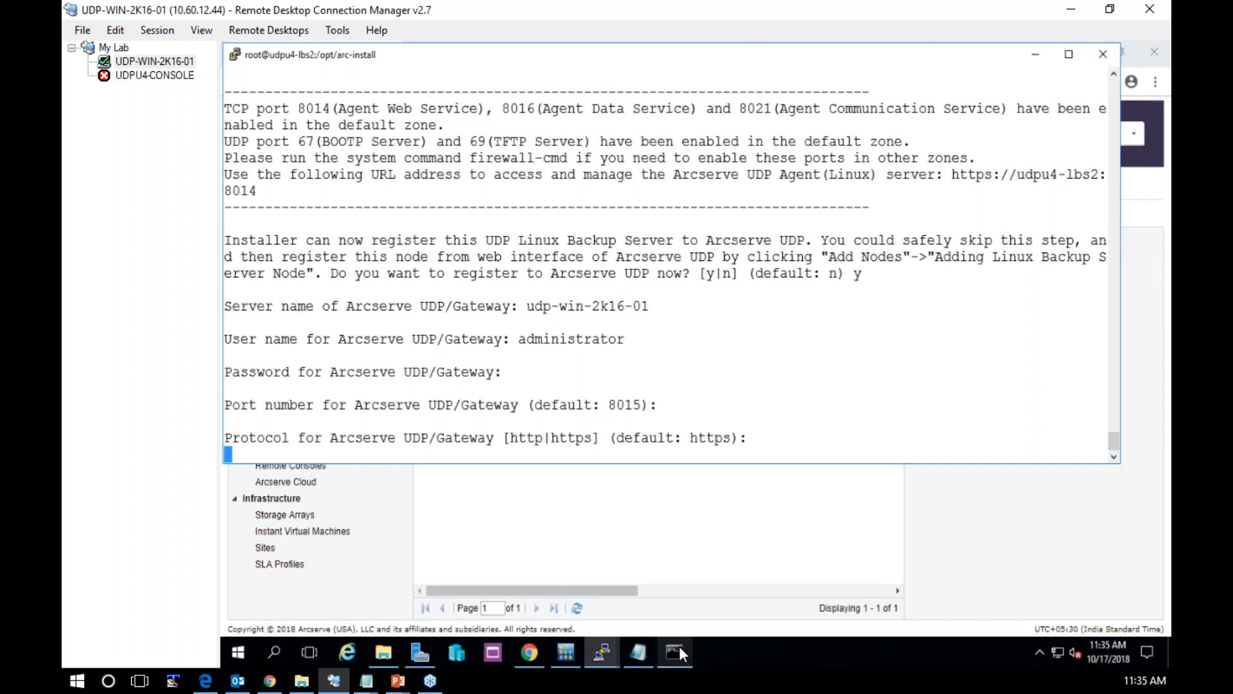
pyautogui.moveTo(637, 645)
pyautogui.moveTo(597, 646)
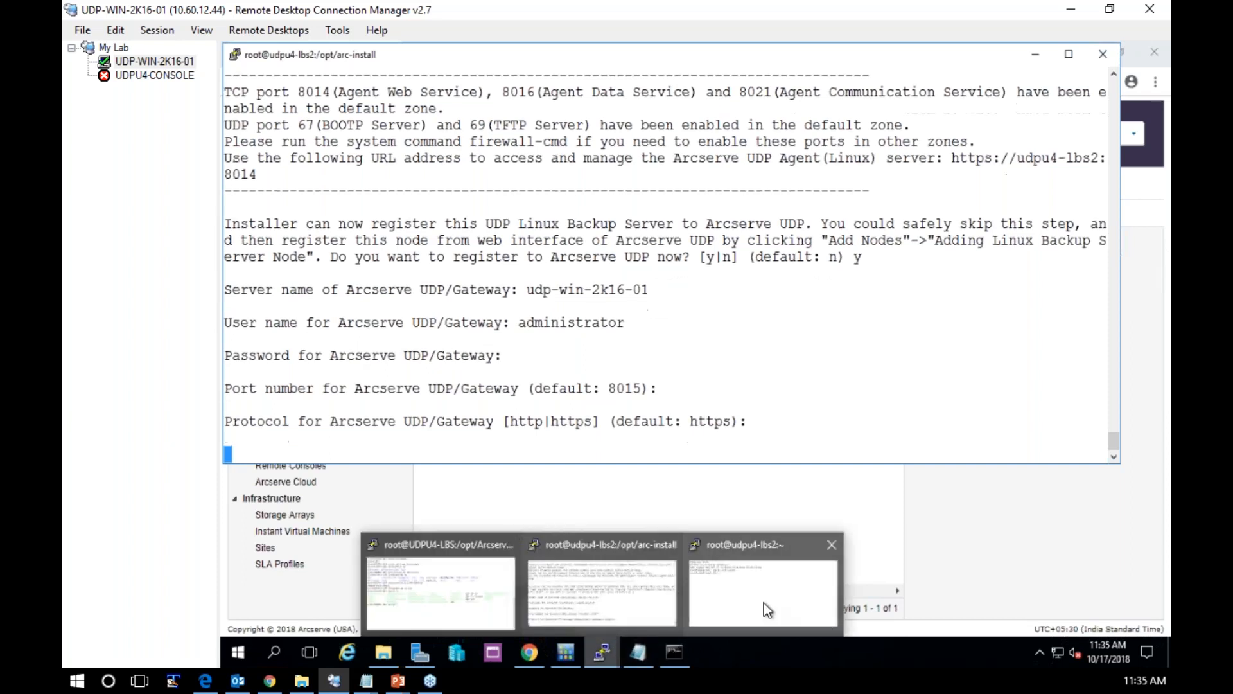
pyautogui.click(764, 603)
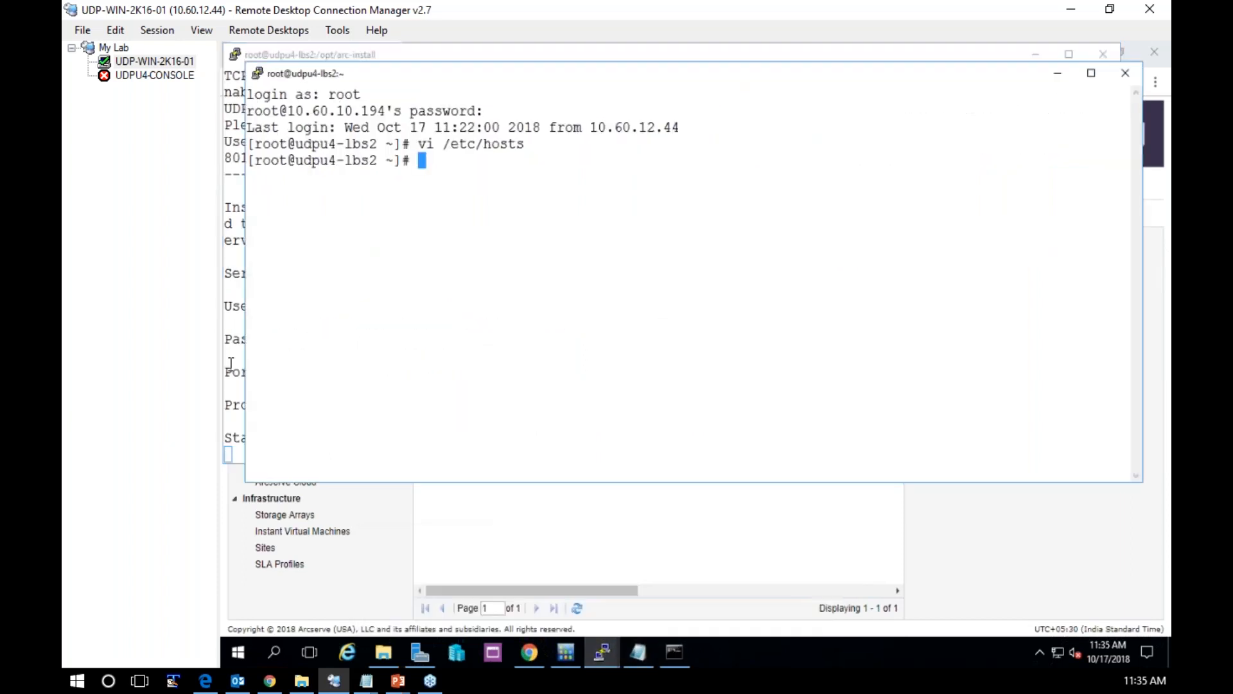
pyautogui.click(230, 362)
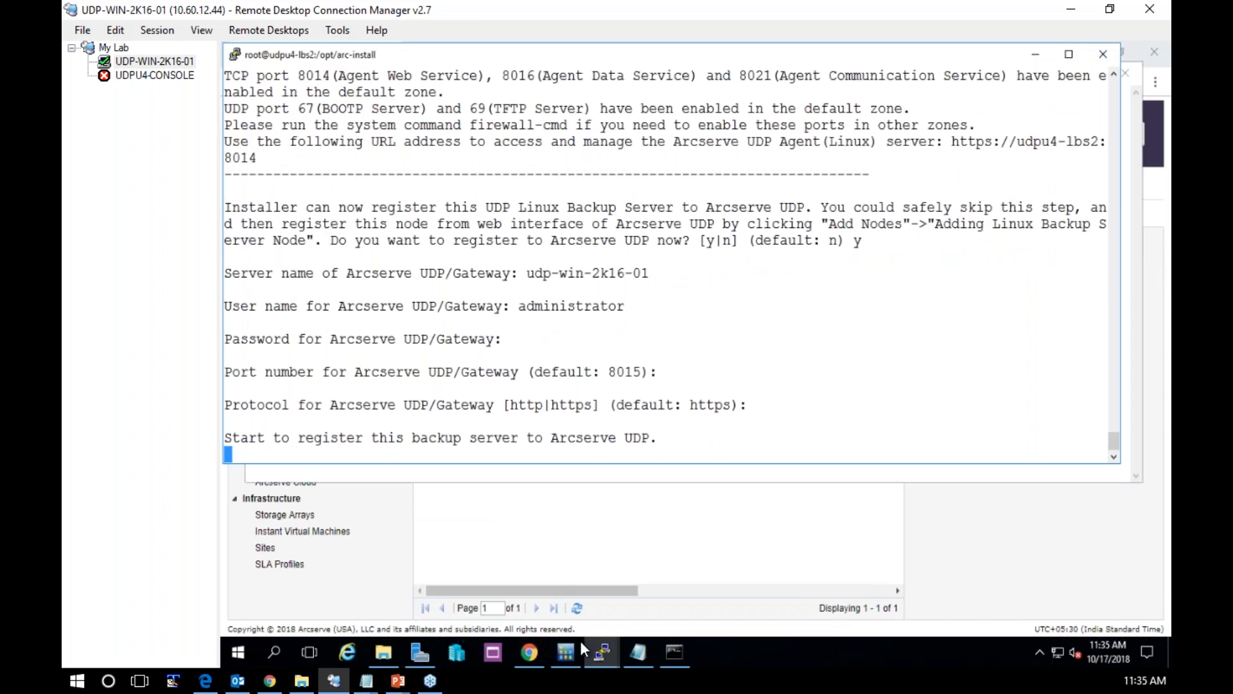
pyautogui.moveTo(603, 649)
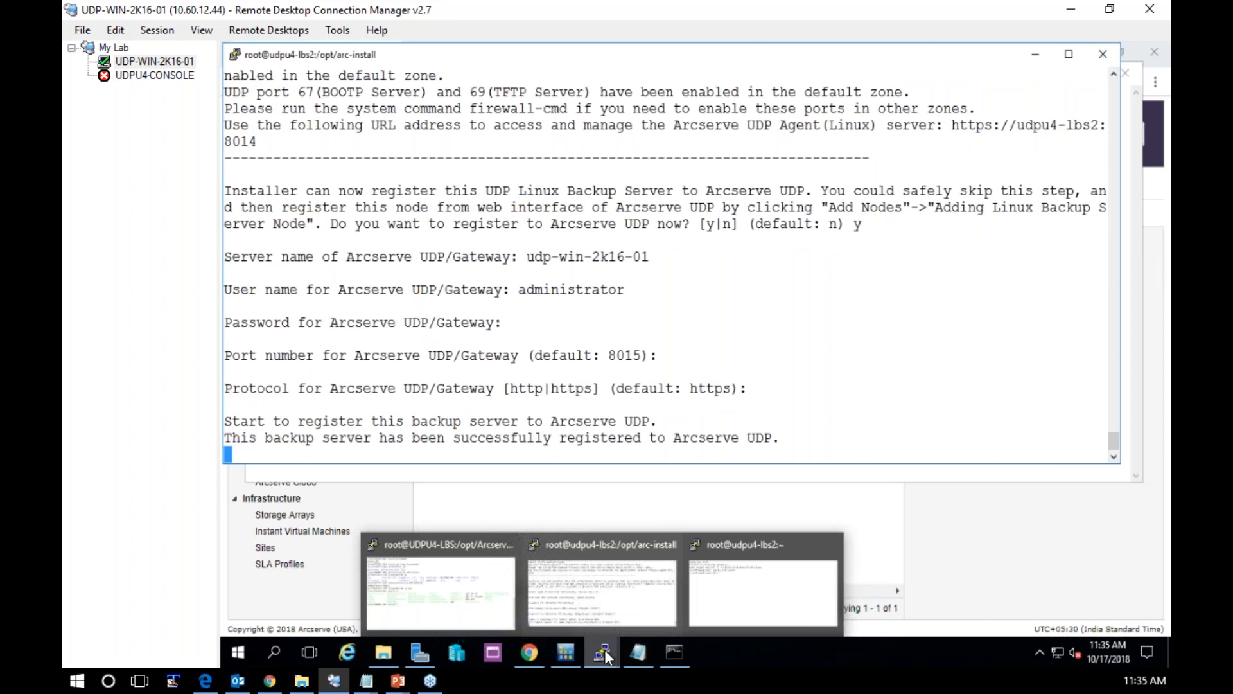
pyautogui.click(629, 620)
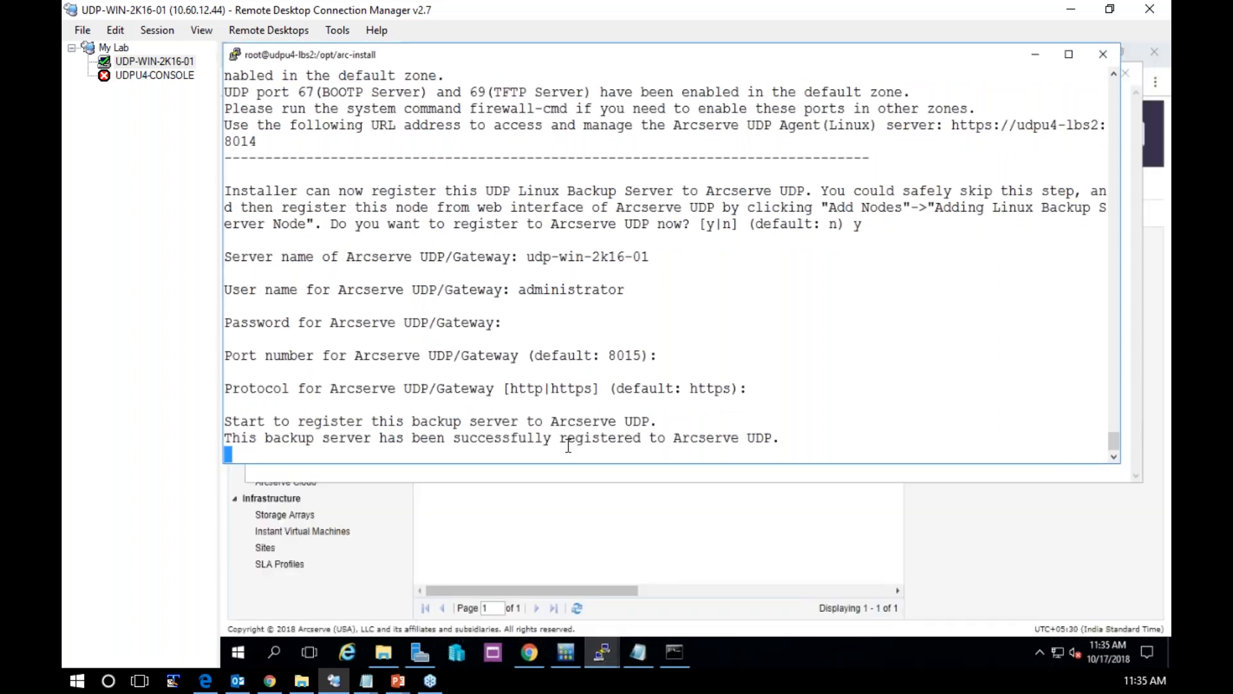
# Switch to the Arcserve UDP console in Chrome, refresh the Linux Backup Server Groups list and select udpu4-lbs2
pyautogui.click(534, 534)
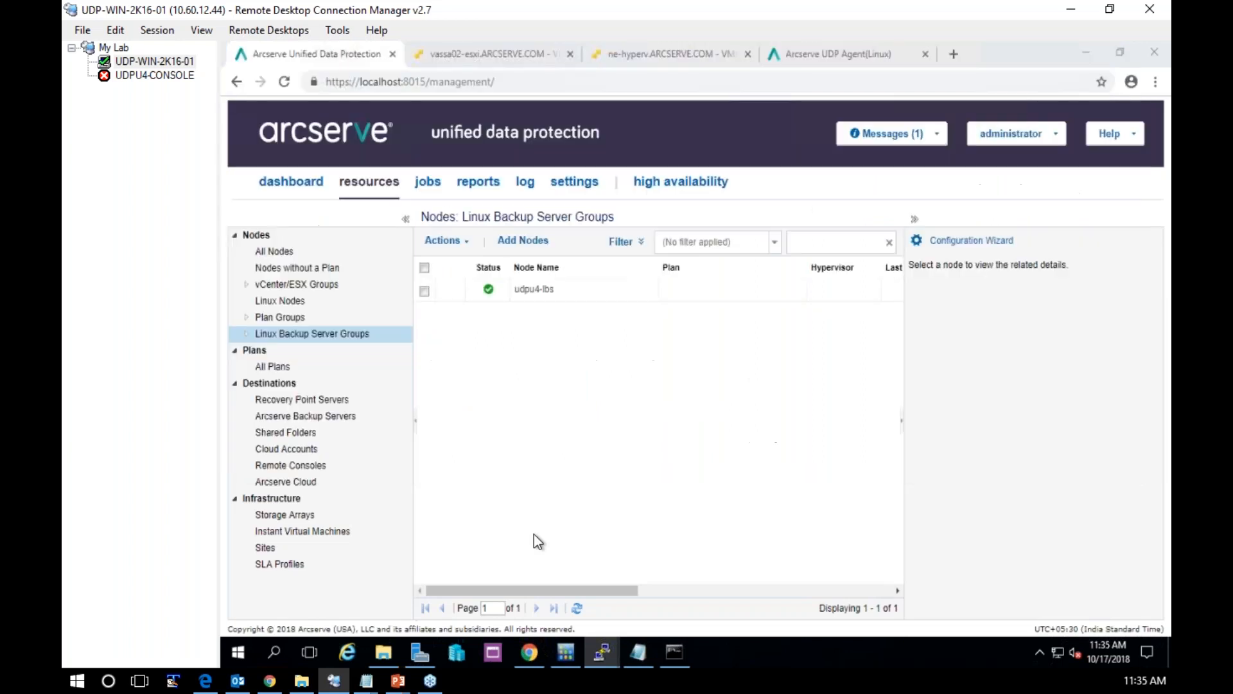
pyautogui.click(577, 610)
pyautogui.click(557, 312)
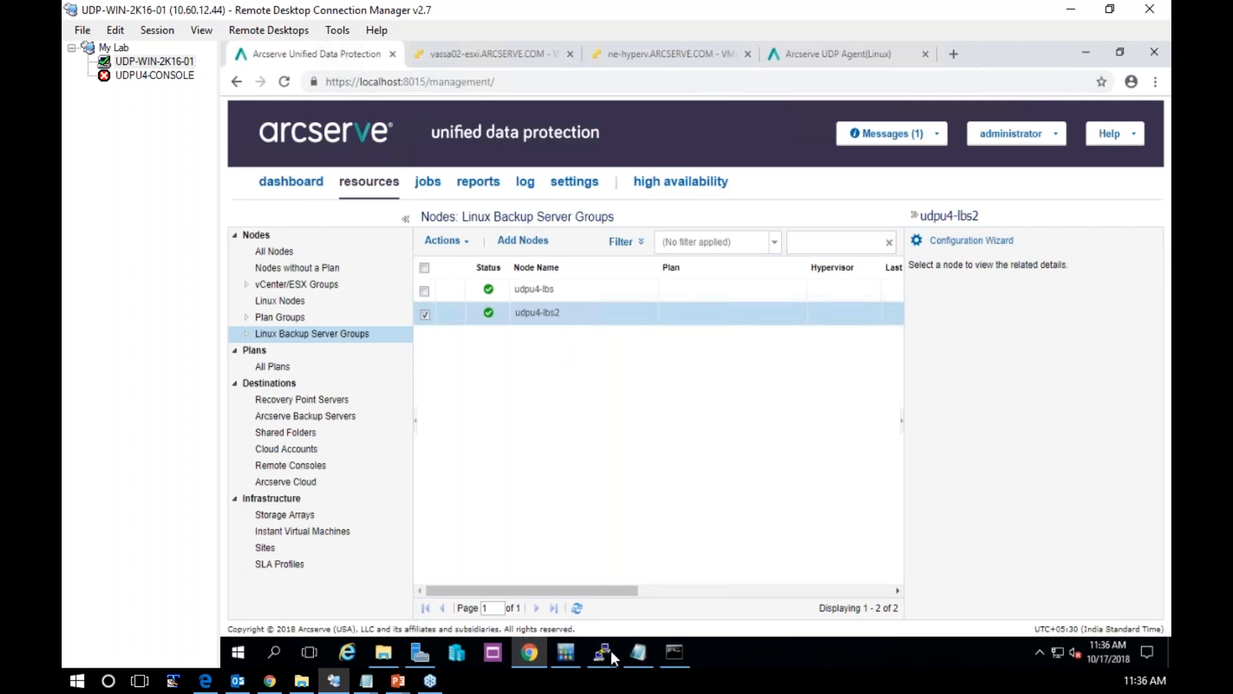
# Return to the udpu4-lbs2 installer session and change the working directory to /opt/Arcserve/d2dserver/
pyautogui.moveTo(607, 647)
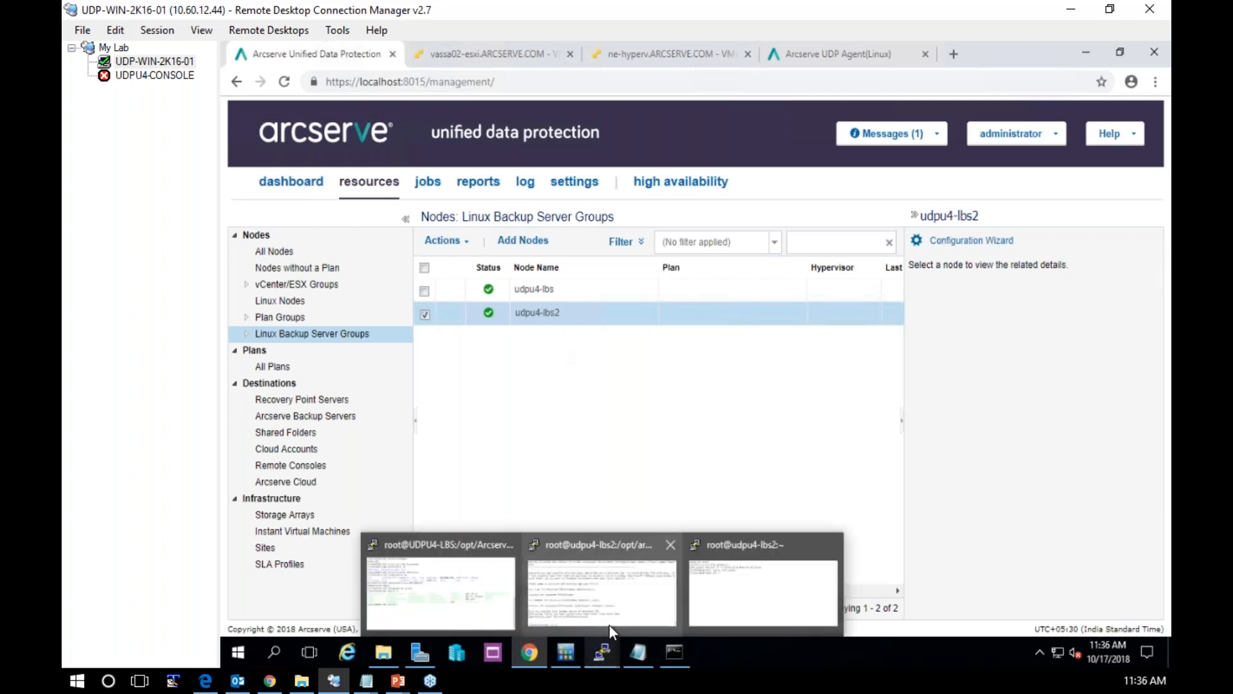
pyautogui.moveTo(618, 592)
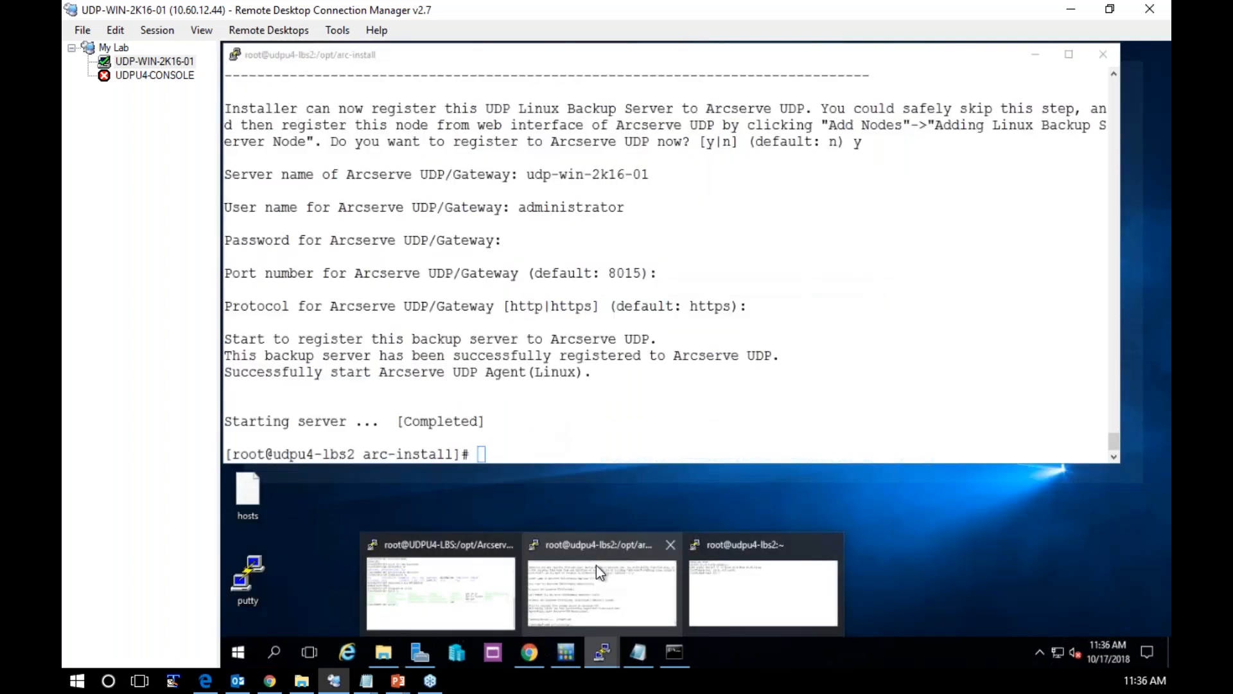
pyautogui.click(596, 564)
pyautogui.write('cd')
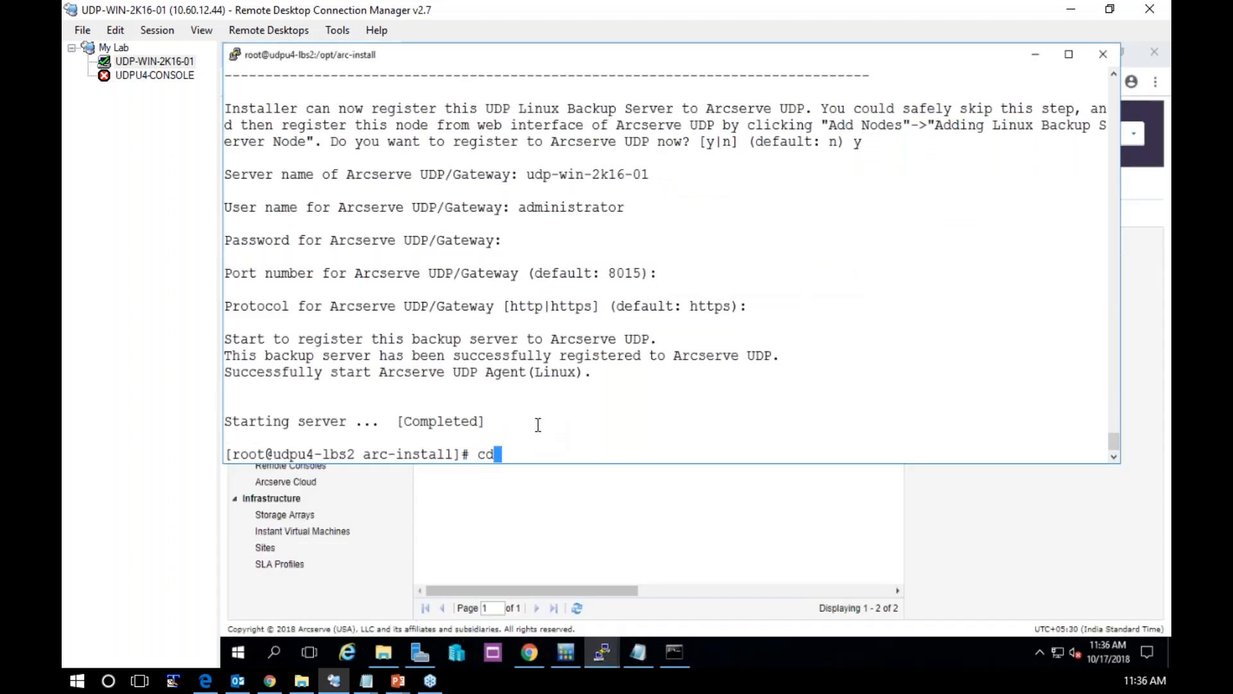
pyautogui.write(' /opt/Arc')
pyautogui.press('Tab')
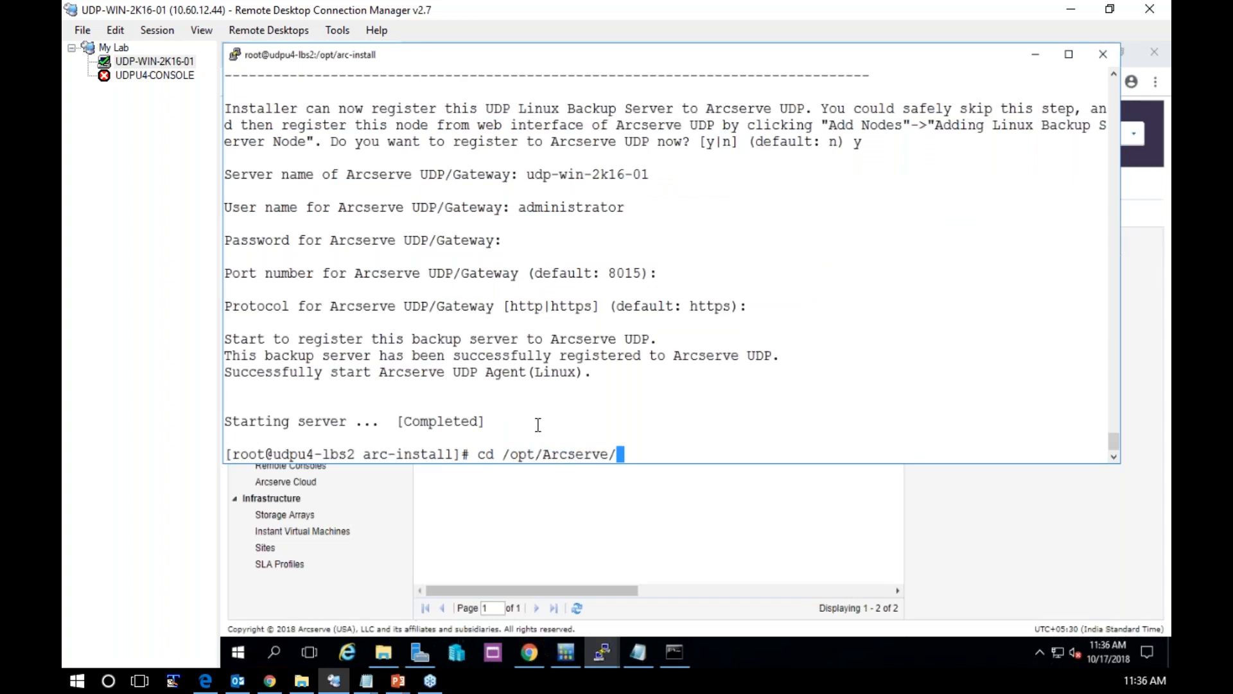
pyautogui.write('d2d')
pyautogui.press('Tab')
pyautogui.press('Return')
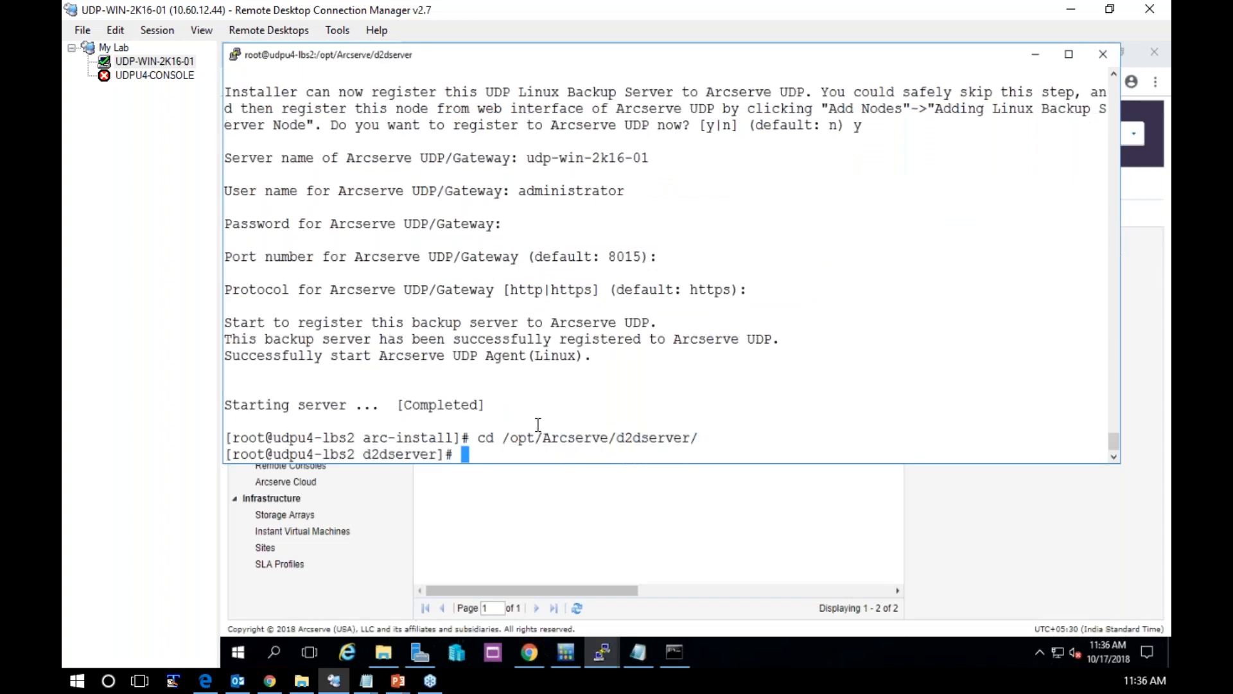
# List the d2dserver directory, change into its bin folder and list the utilities there
pyautogui.write('ls')
pyautogui.press('Return')
pyautogui.write('cd bin')
pyautogui.press('Return')
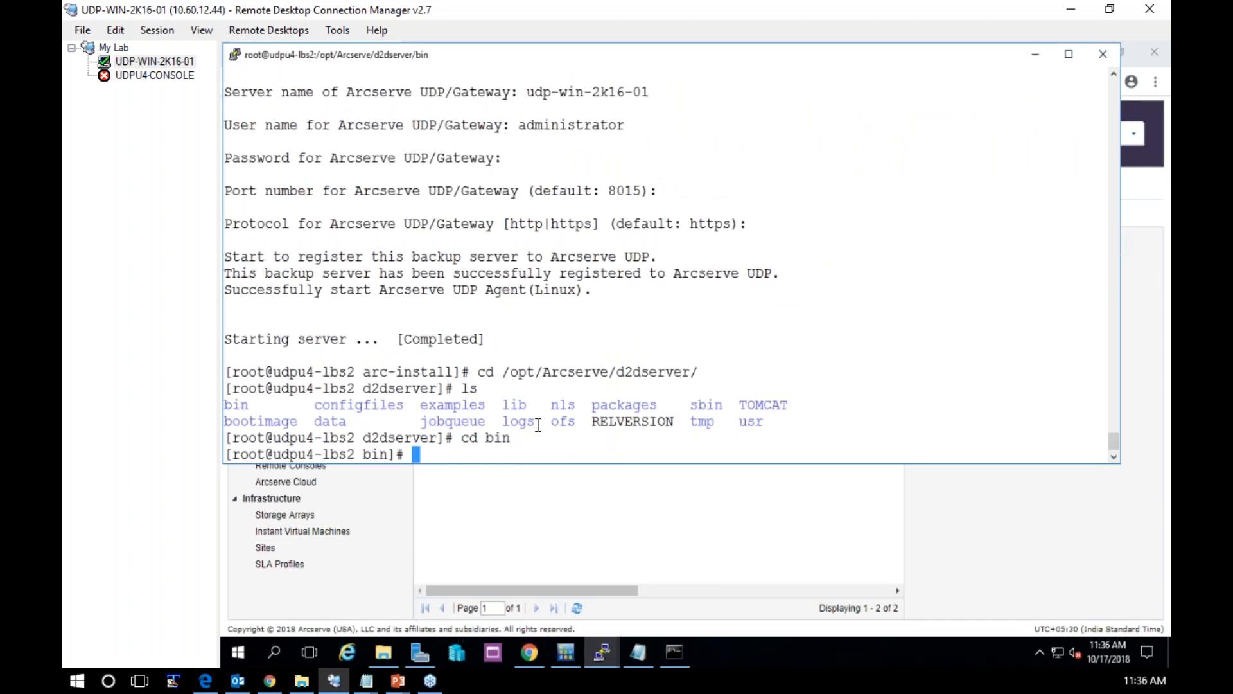
pyautogui.write('ls')
pyautogui.press('Return')
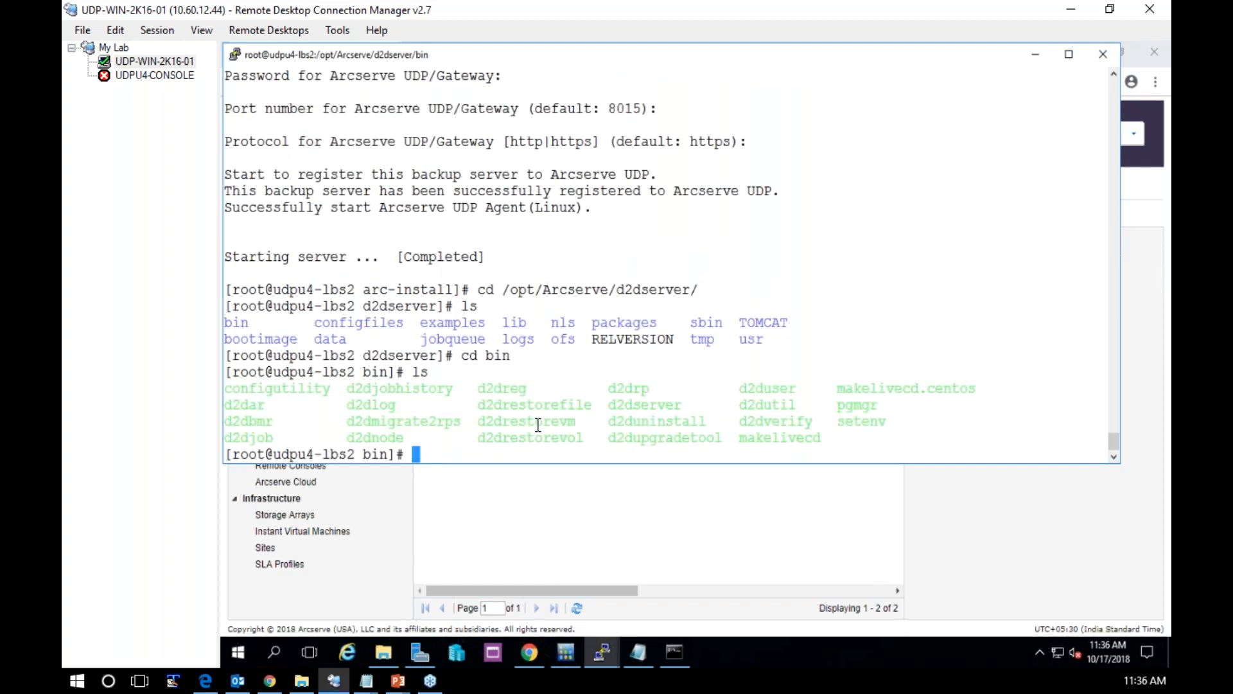
# Check the status of the Arcserve UDP Linux agent services with ./d2dserver status
pyautogui.write('./d2dserver ')
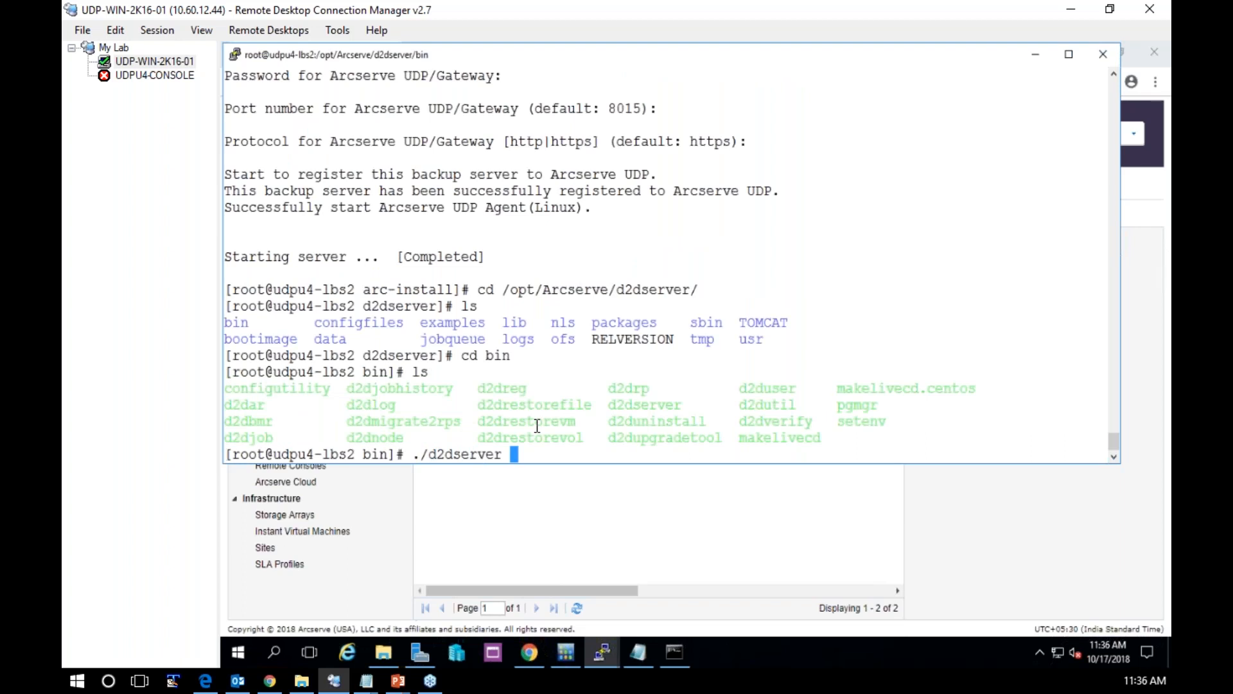
pyautogui.write('status')
pyautogui.press('Return')
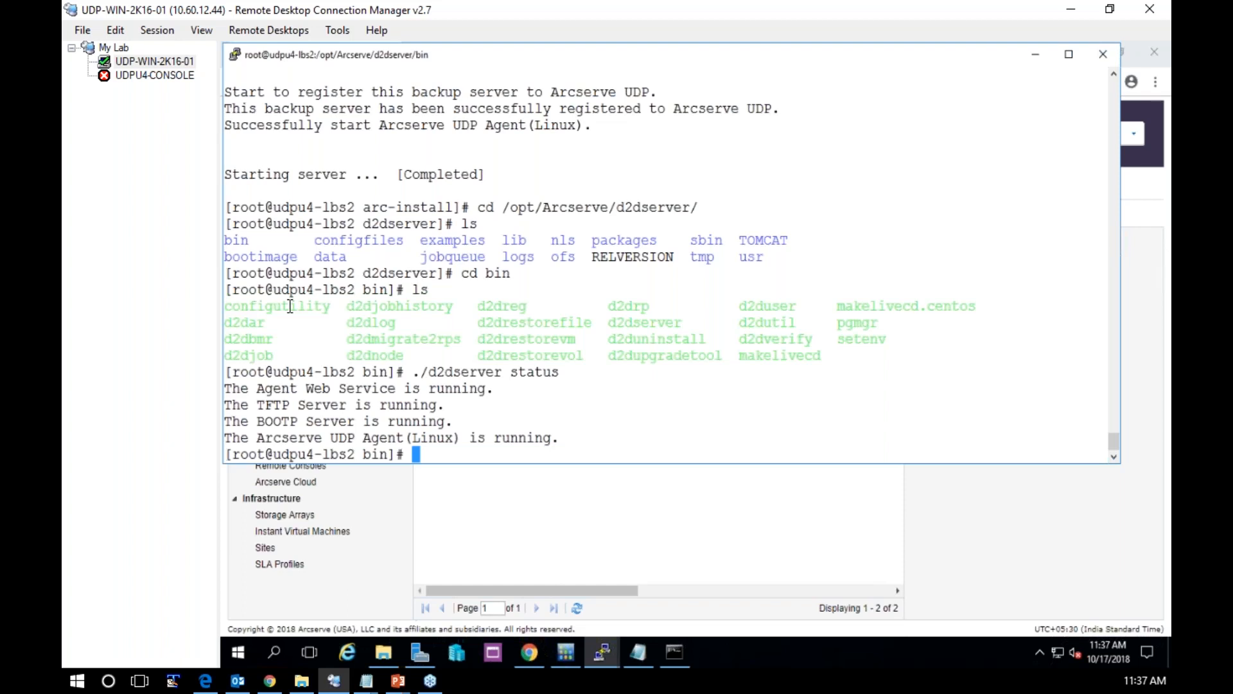
# Run ./configutility and accept the default y to install the restore-utility package again
pyautogui.write('./')
pyautogui.doubleClick(291, 307)
pyautogui.rightClick(291, 307)
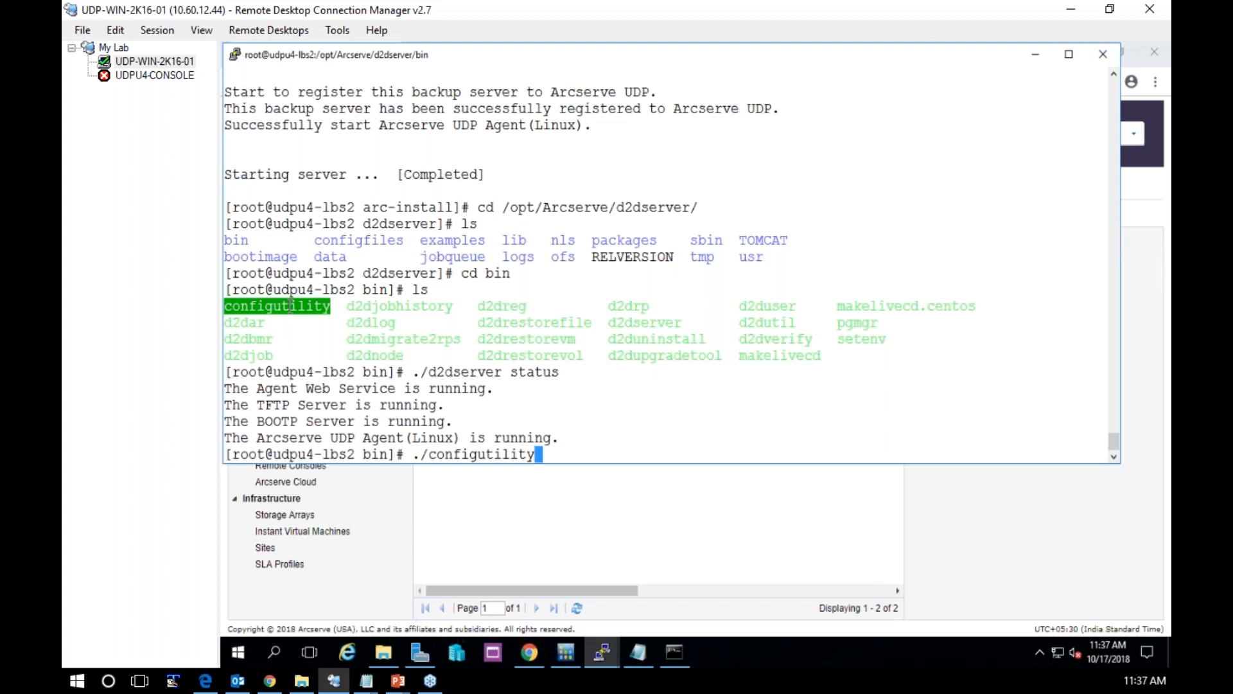
pyautogui.press('Return')
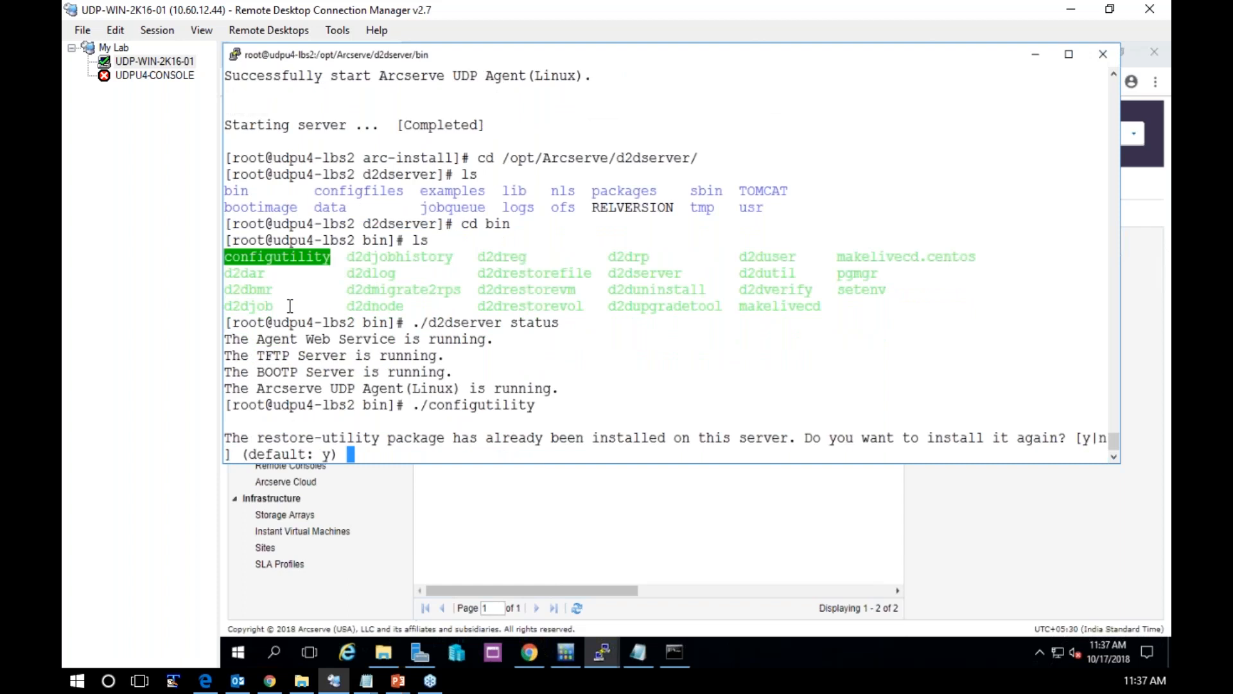
pyautogui.press('Return')
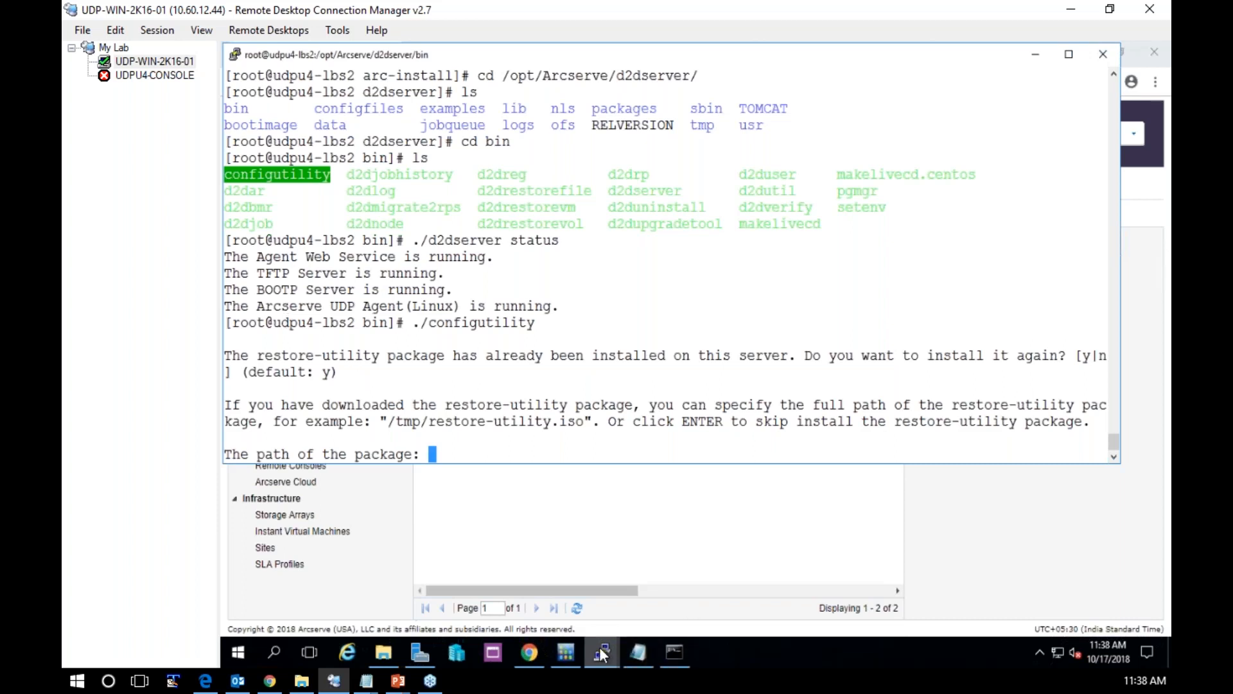
# Switch to the other udpu4-lbs2 PuTTY session and shorten its window to uncover the package path prompt behind it
pyautogui.moveTo(599, 646)
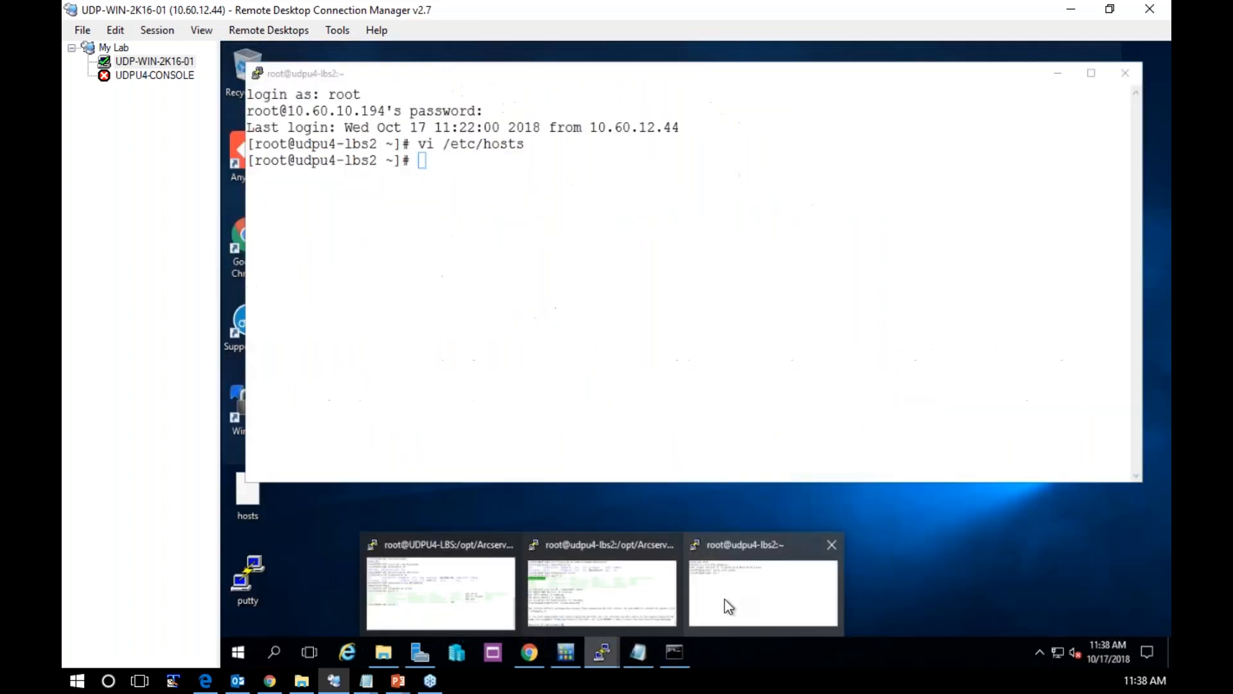
pyautogui.click(724, 599)
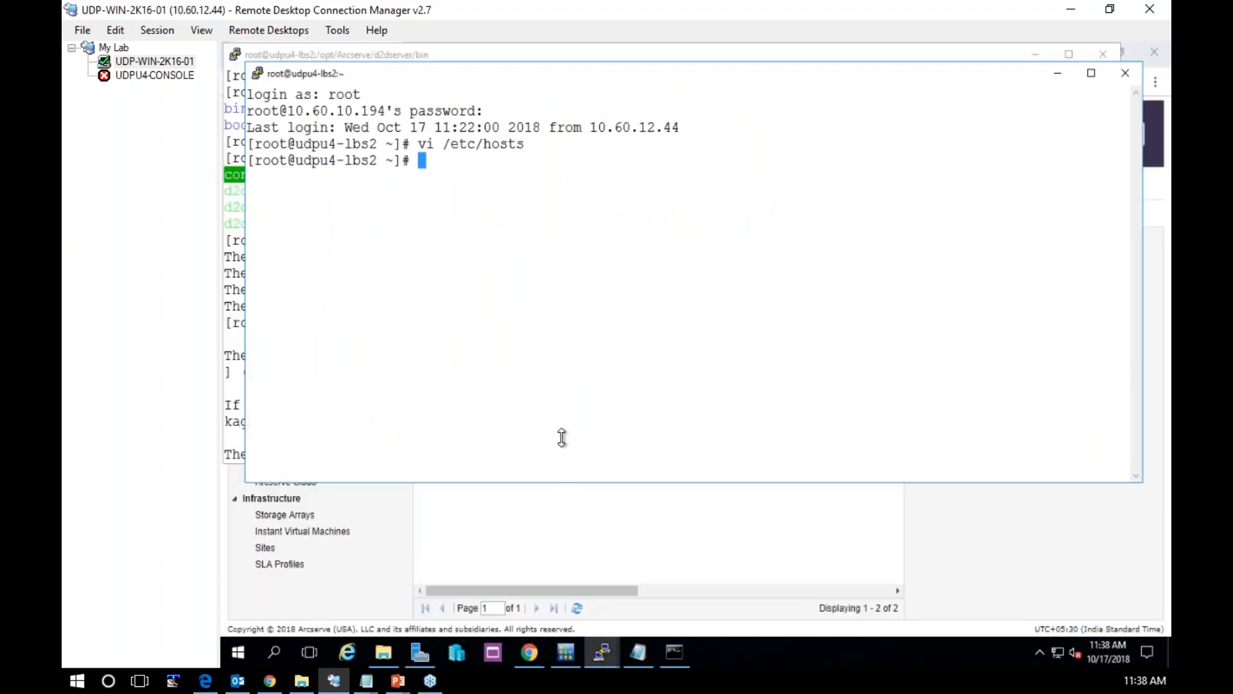
pyautogui.moveTo(562, 437); pyautogui.dragTo(536, 305)
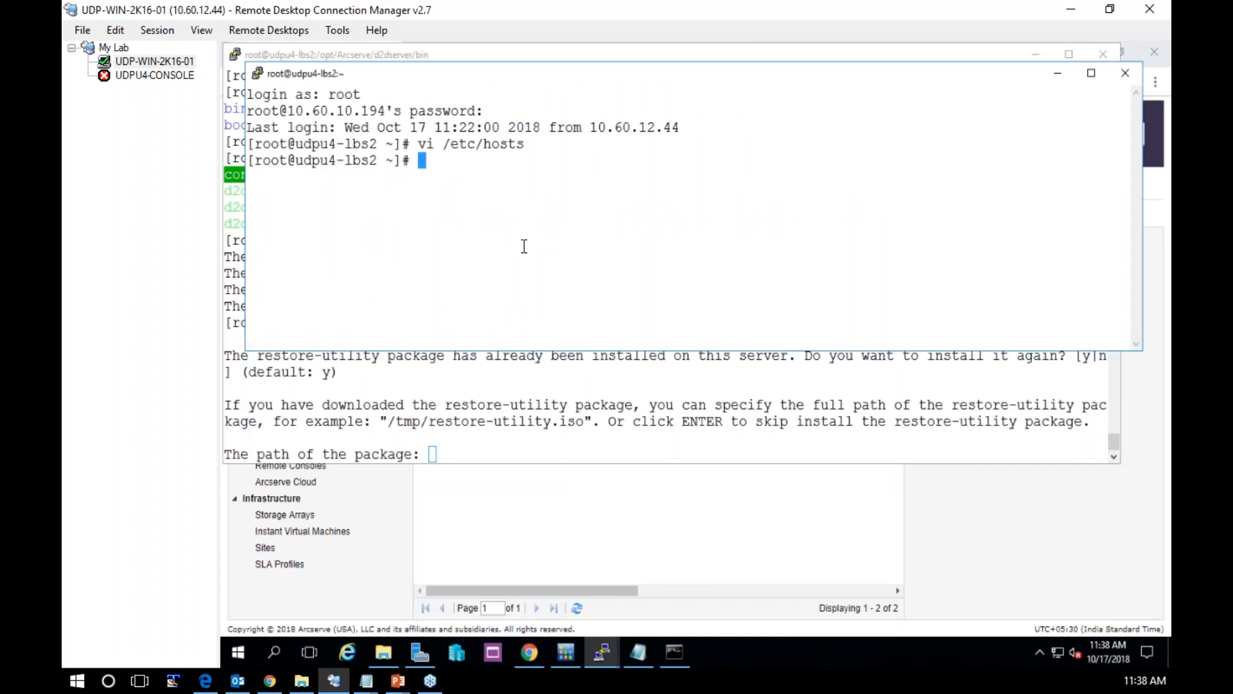
# Change the working directory to /opt/Arcserve/d2dserver/packages/ and list its contents
pyautogui.write('cd /opt/Arc')
pyautogui.press('Tab')
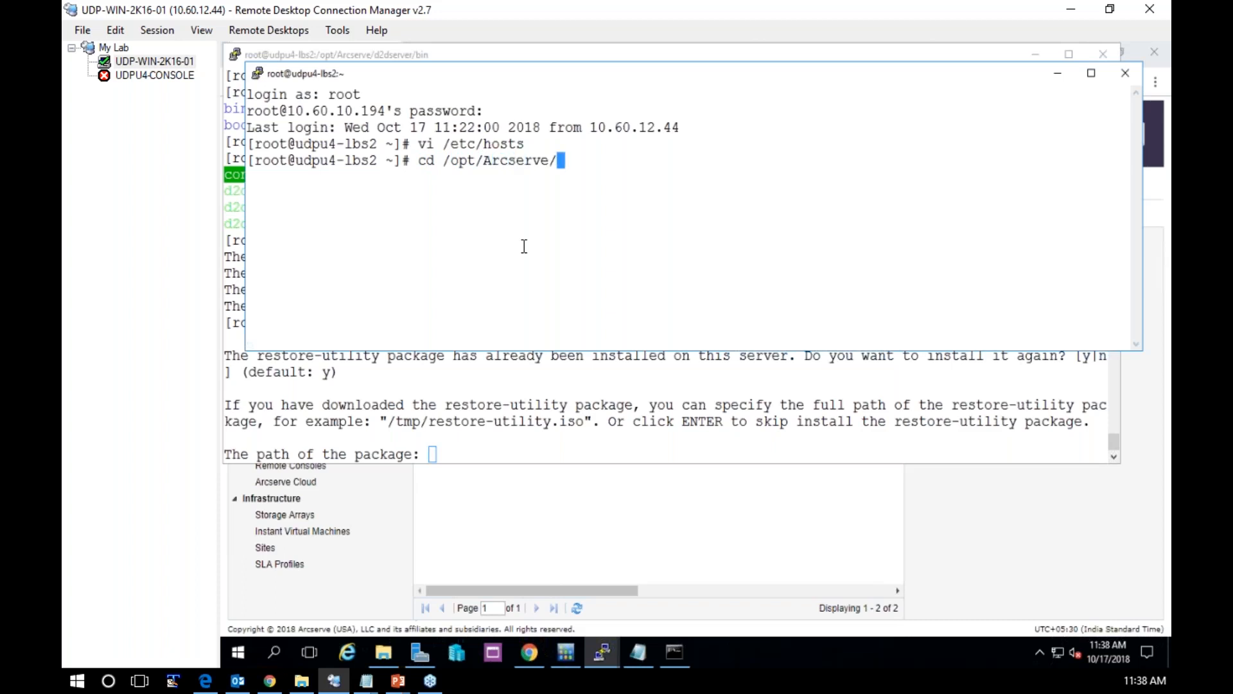
pyautogui.write('d2d')
pyautogui.press('Tab')
pyautogui.write('pac')
pyautogui.press('Tab')
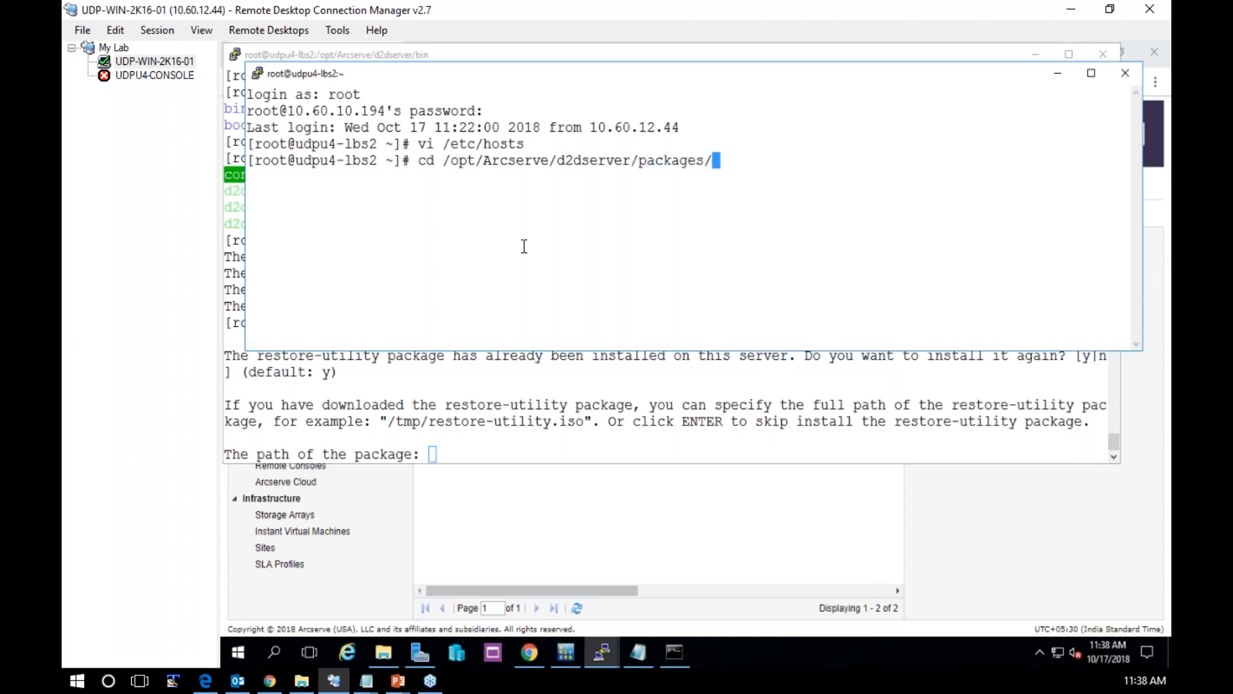
pyautogui.press('Return')
pyautogui.write('ls')
pyautogui.press('Return')
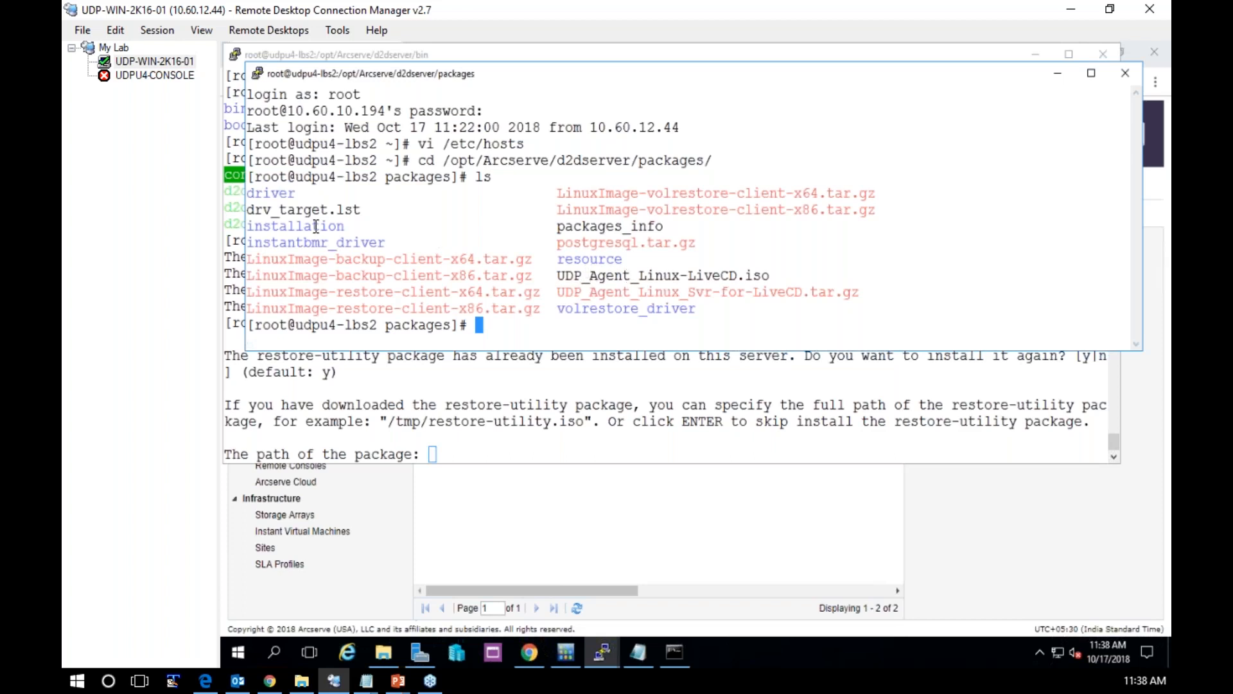
# Enter the installation folder and list its files to locate UDP_restore_utility_Tungsten.iso
pyautogui.write('cd instala')
pyautogui.press('Tab')
pyautogui.press('Return')
pyautogui.write('ls')
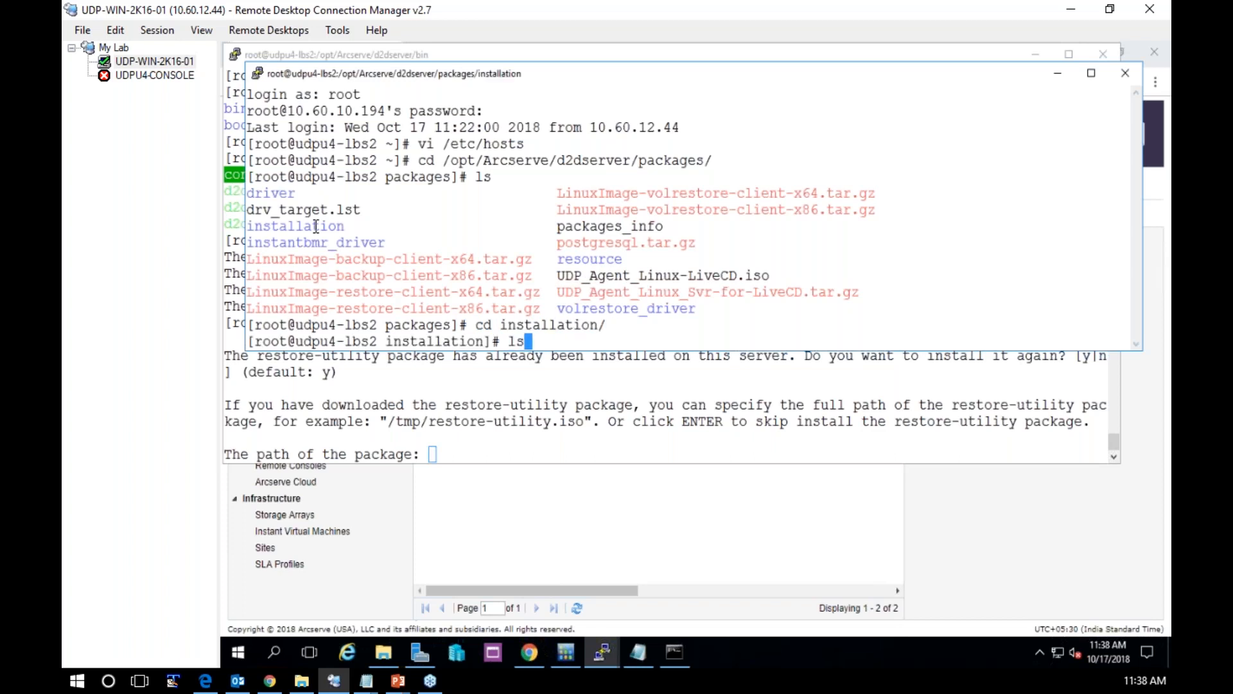
pyautogui.press('Return')
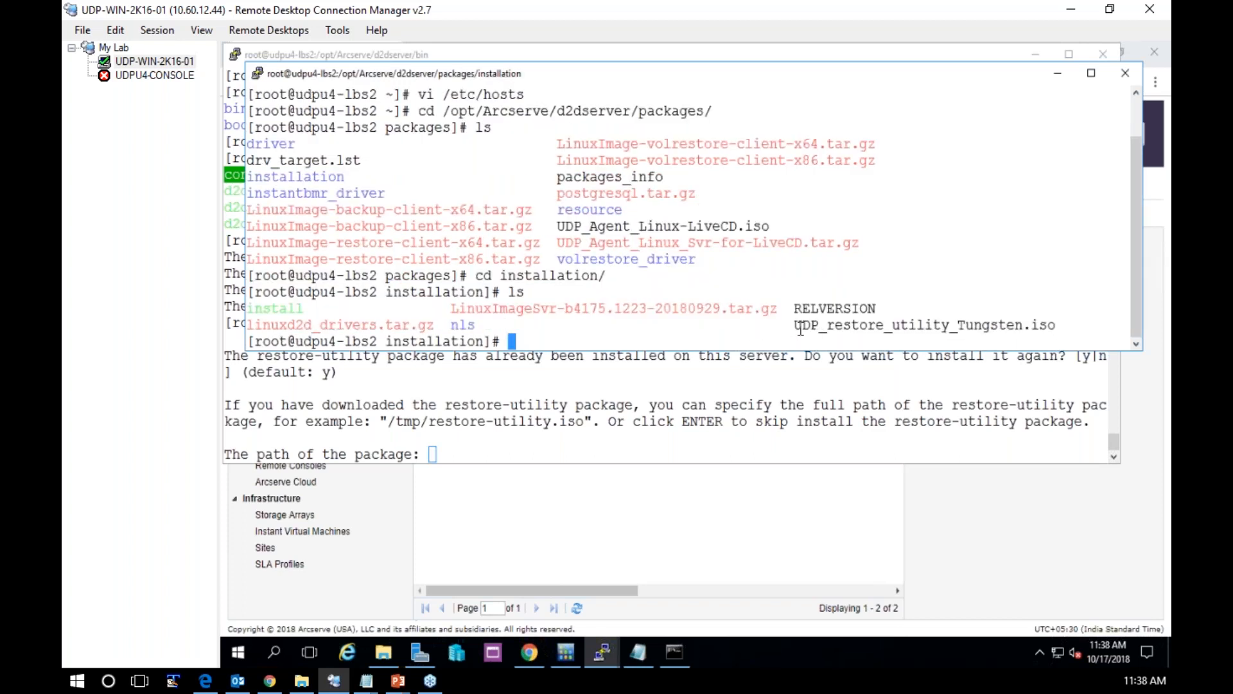
pyautogui.moveTo(801, 328); pyautogui.dragTo(1054, 328)
pyautogui.hotkey('ctrl', 'c')
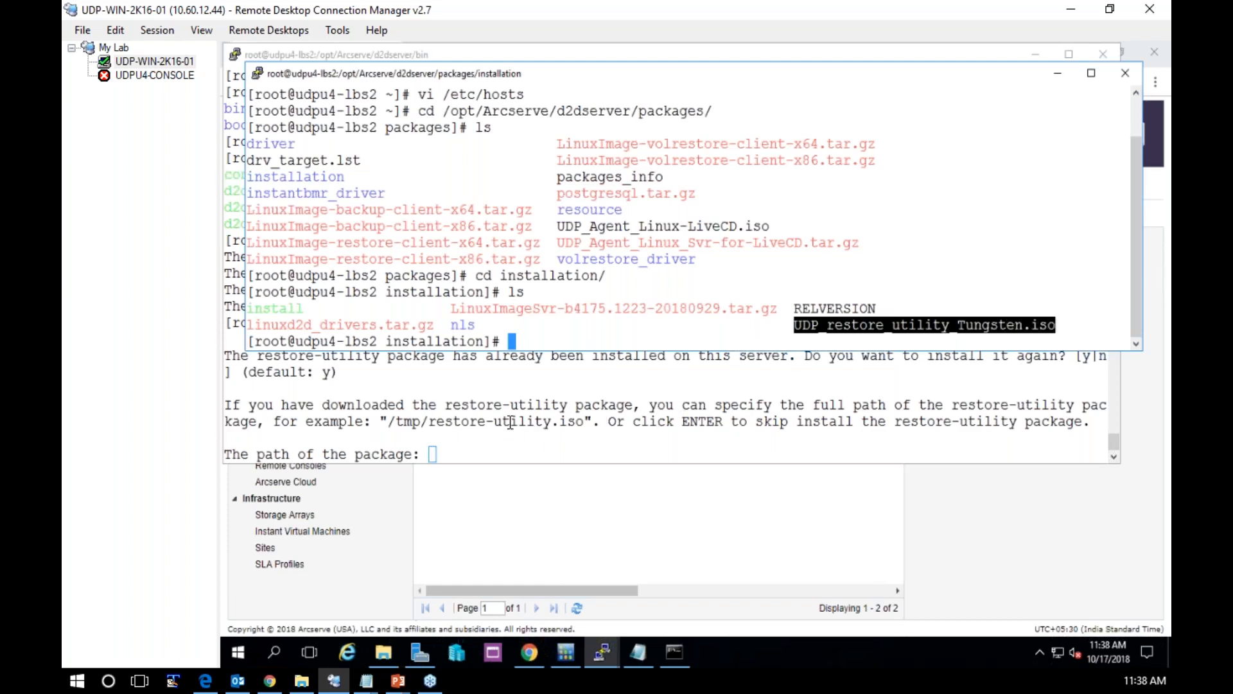
pyautogui.click(514, 329)
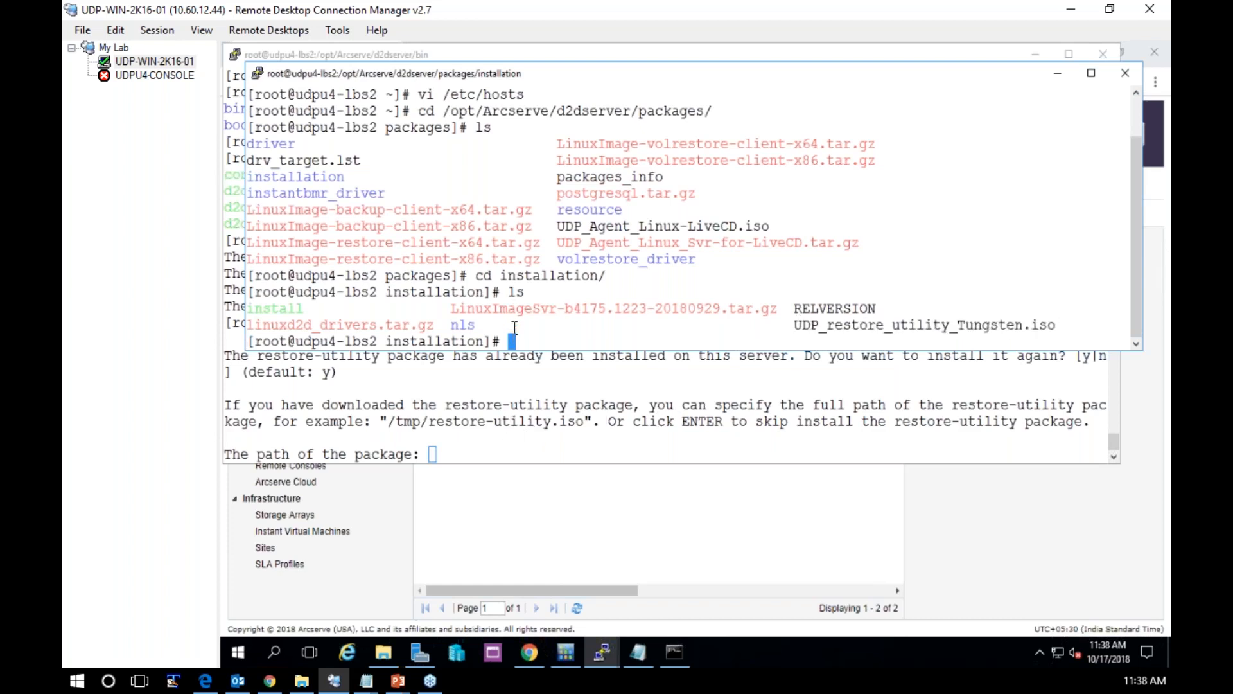
# Go back up to the packages directory and list its contents
pyautogui.write('pwd')
pyautogui.press('BackSpace')
pyautogui.press('BackSpace')
pyautogui.press('BackSpace')
pyautogui.write('cd ..')
pyautogui.press('Return')
pyautogui.write('ls')
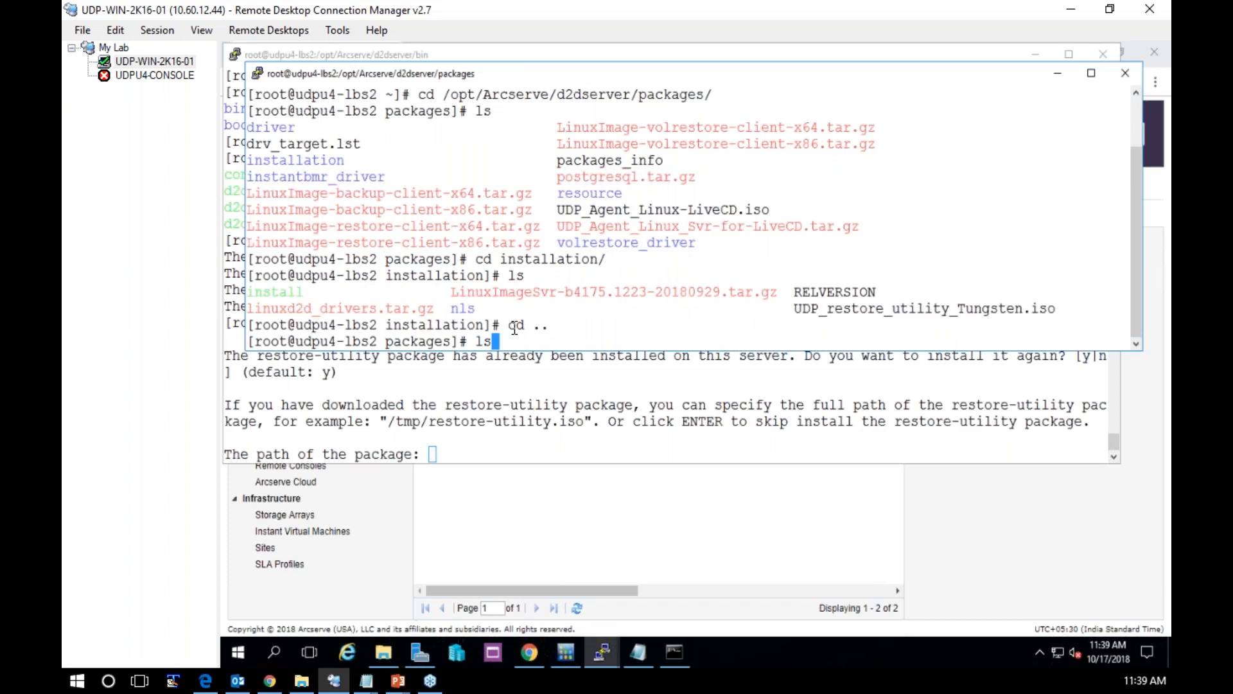
pyautogui.press('Return')
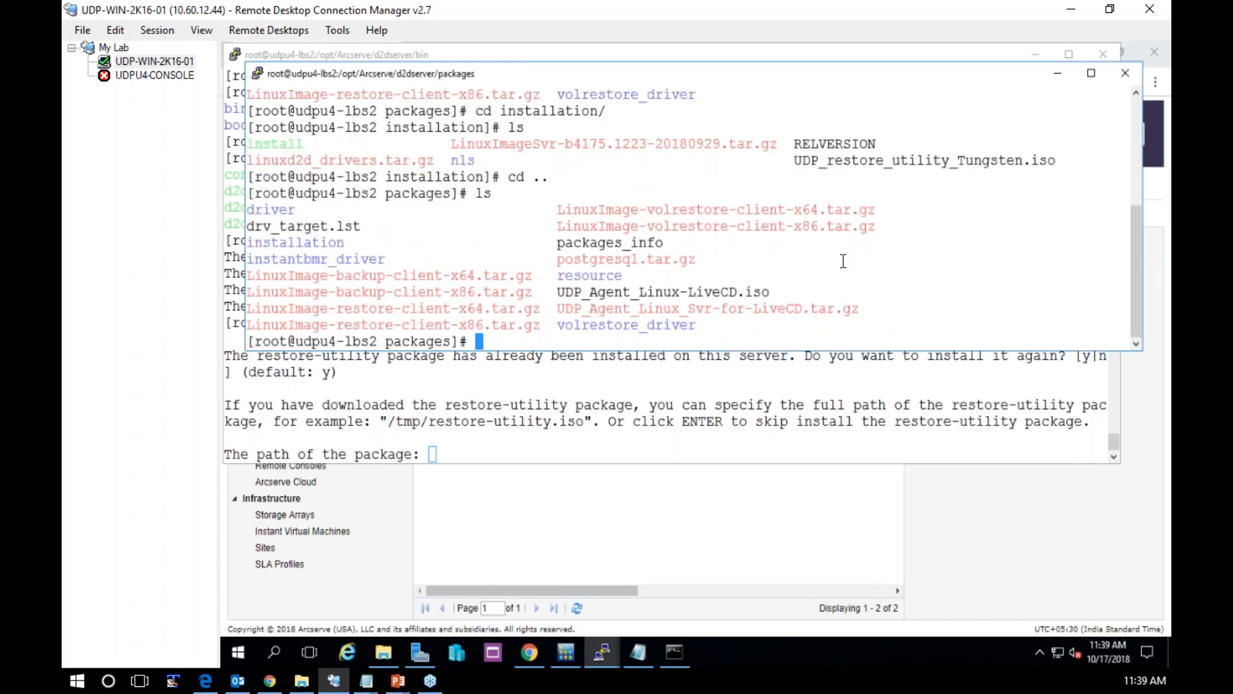
# Rename UDP_Agent_Linux-LiveCD.iso to ori_UDP_Agent_Linux-LiveCD.iso and list the packages directory in detail with ls -al
pyautogui.doubleClick(715, 292)
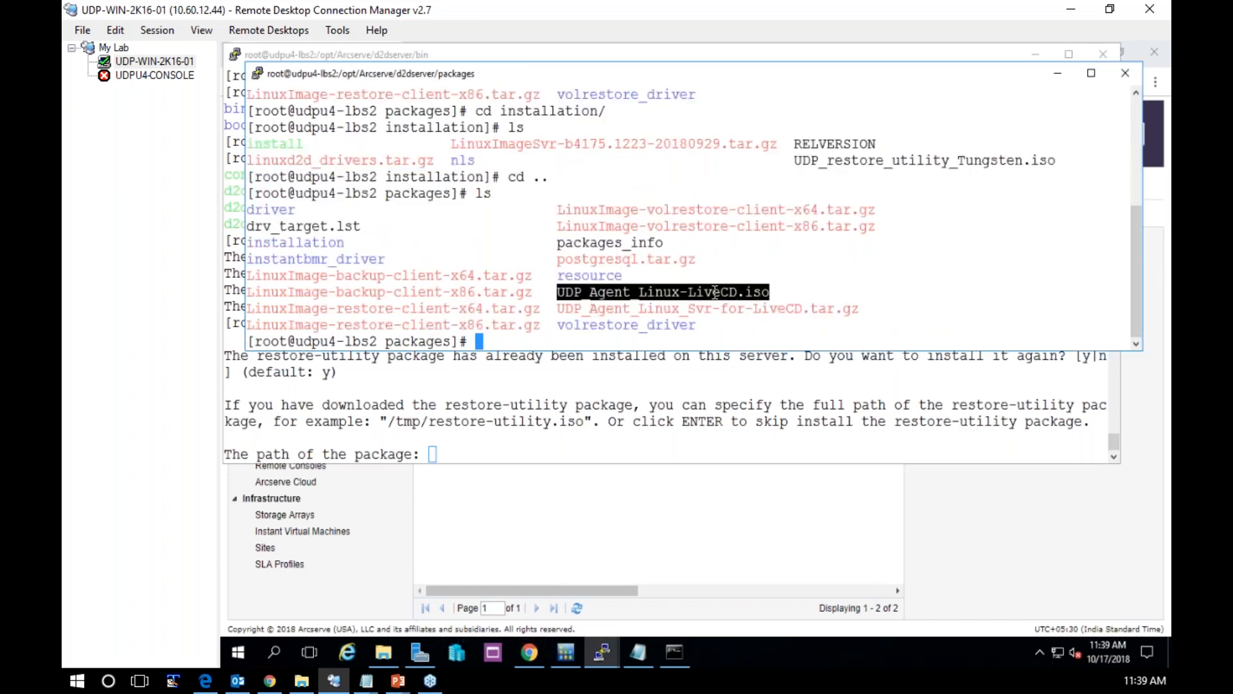
pyautogui.write('mv')
pyautogui.rightClick(715, 292)
pyautogui.write('ori_')
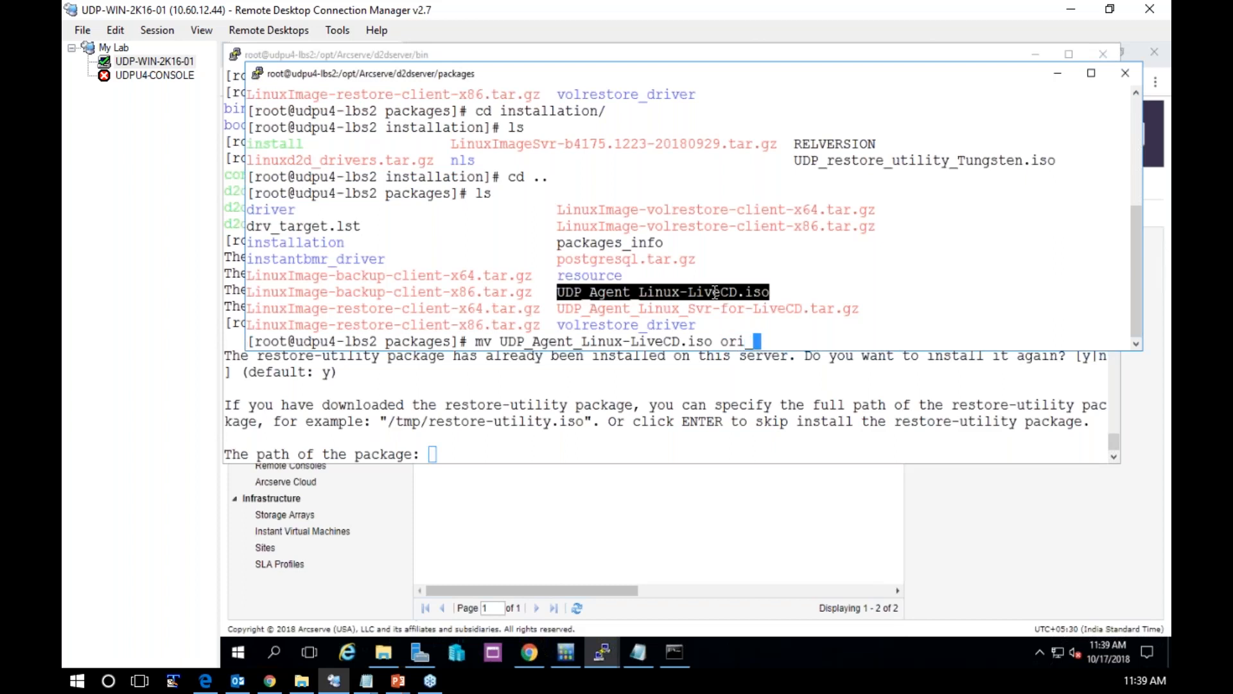
pyautogui.rightClick(714, 292)
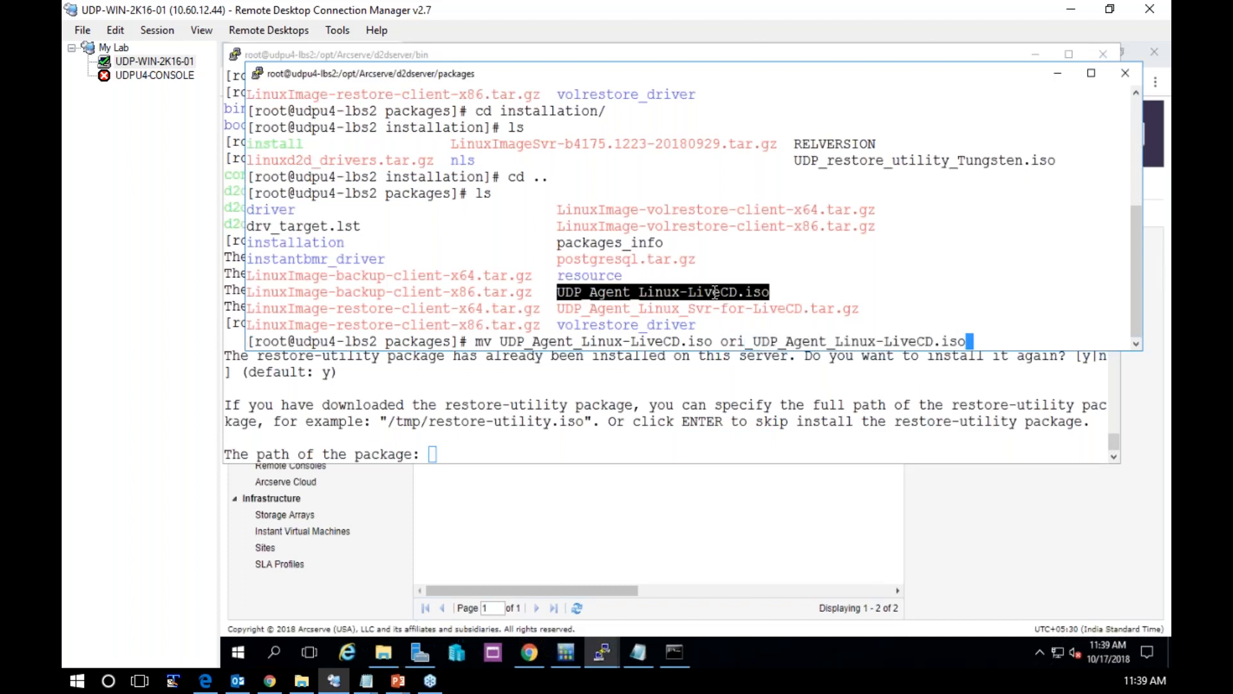
pyautogui.press('Return')
pyautogui.write('ls -al')
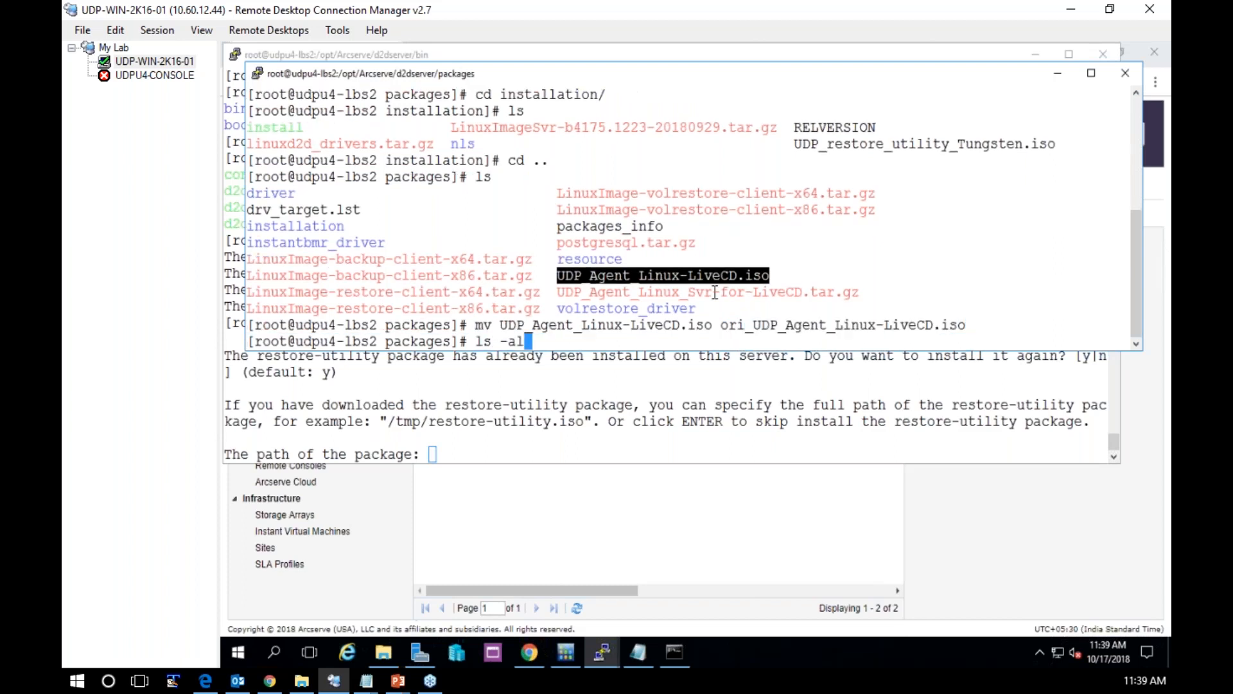
pyautogui.press('Return')
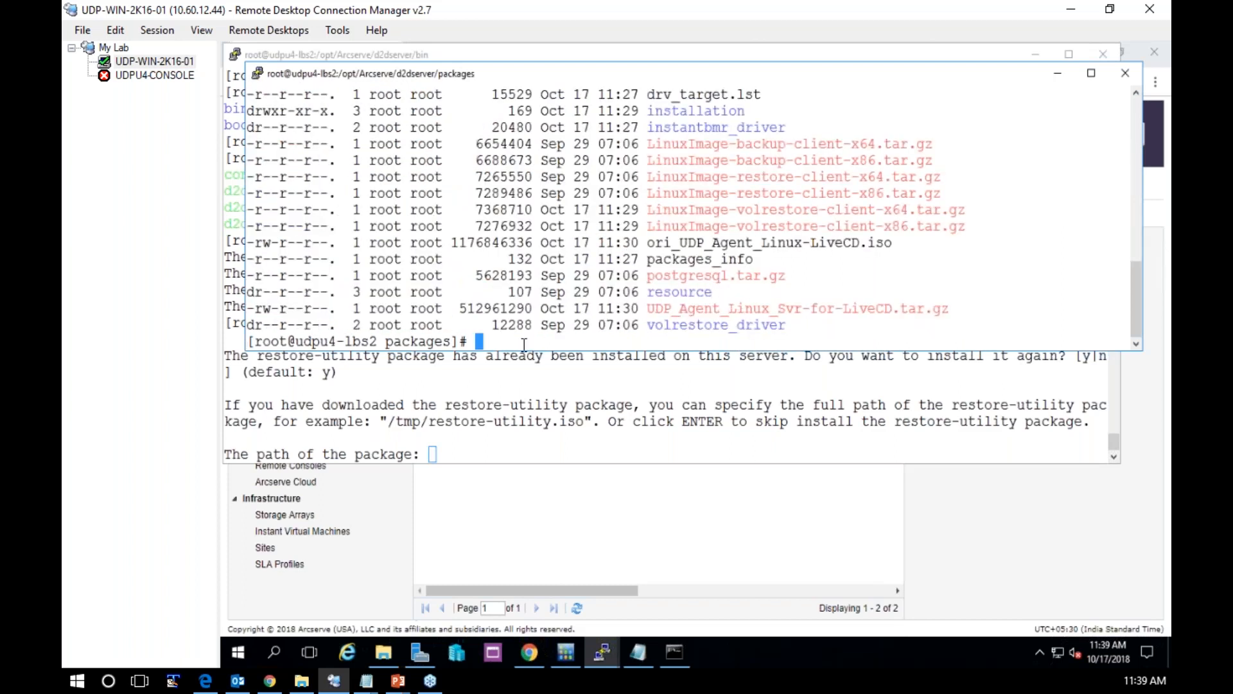
# Print the installation folder's full path and copy it, with a trailing slash, into the configutility package path prompt
pyautogui.write('cd installation/')
pyautogui.press('Return')
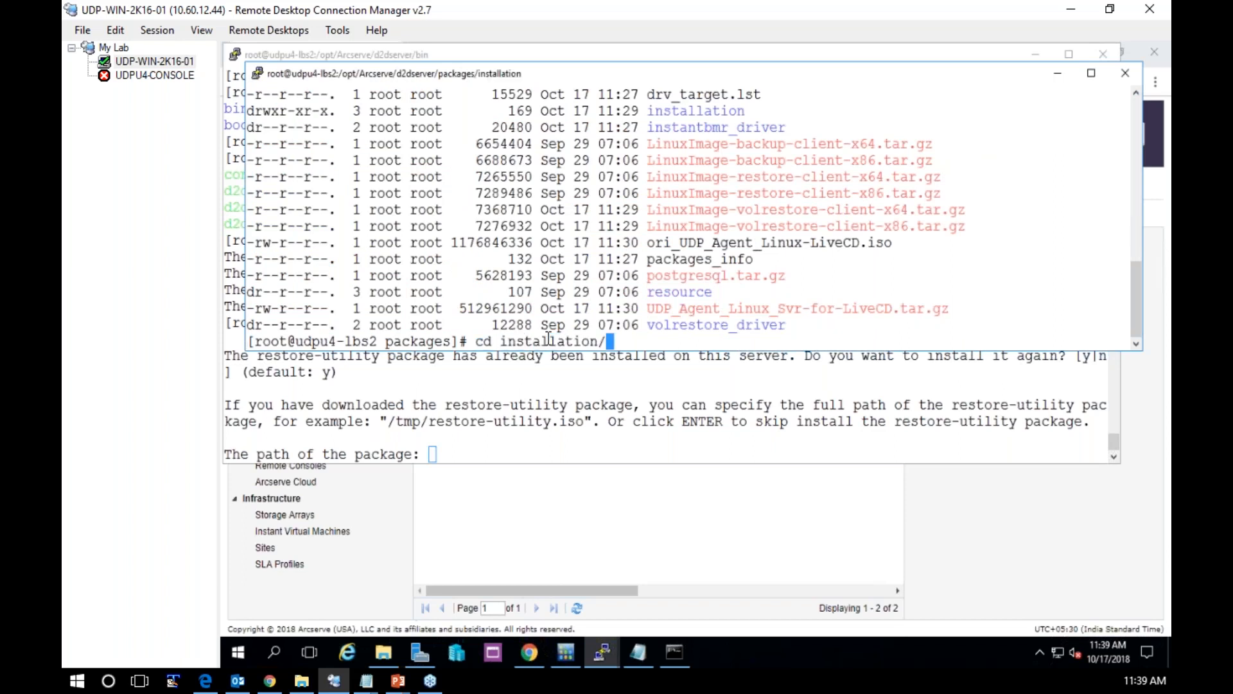
pyautogui.write('pwd')
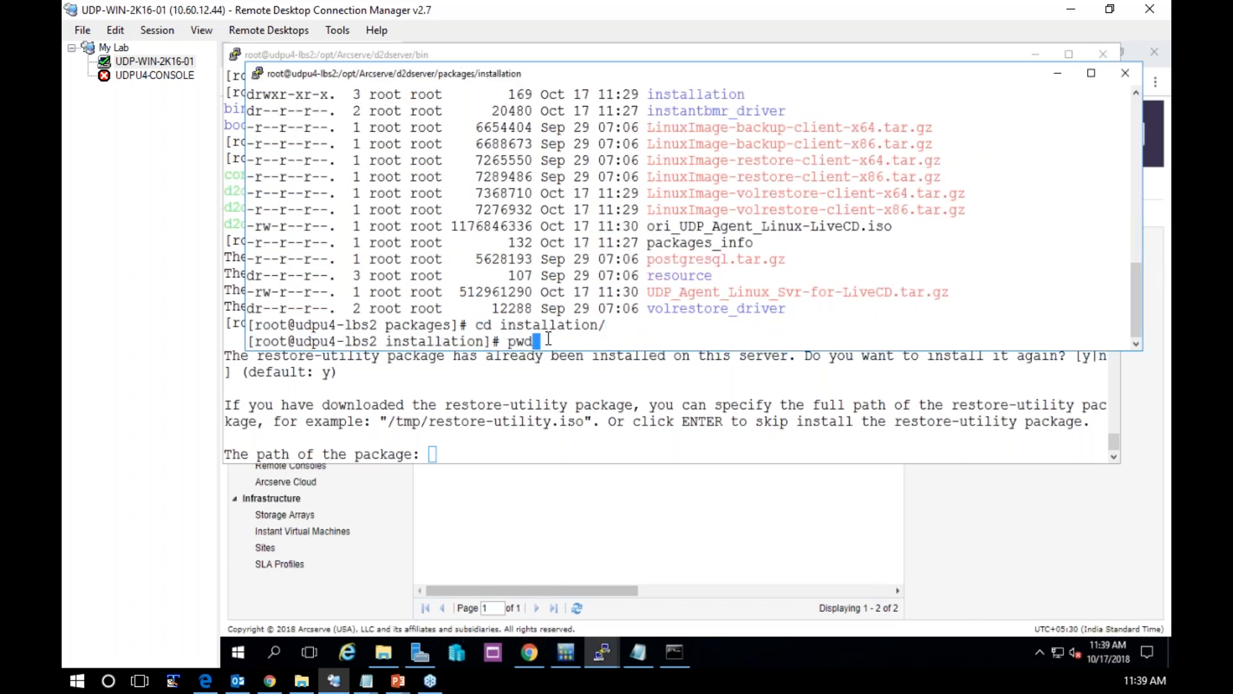
pyautogui.press('Return')
pyautogui.doubleClick(545, 325)
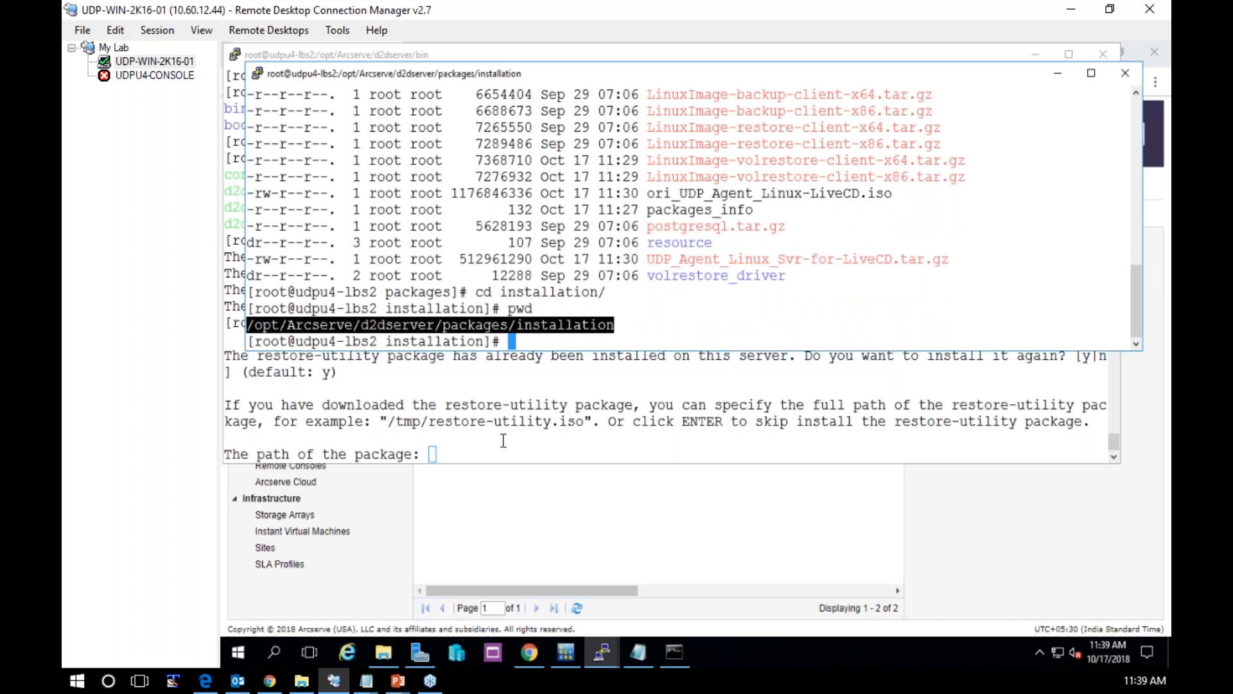
pyautogui.rightClick(504, 441)
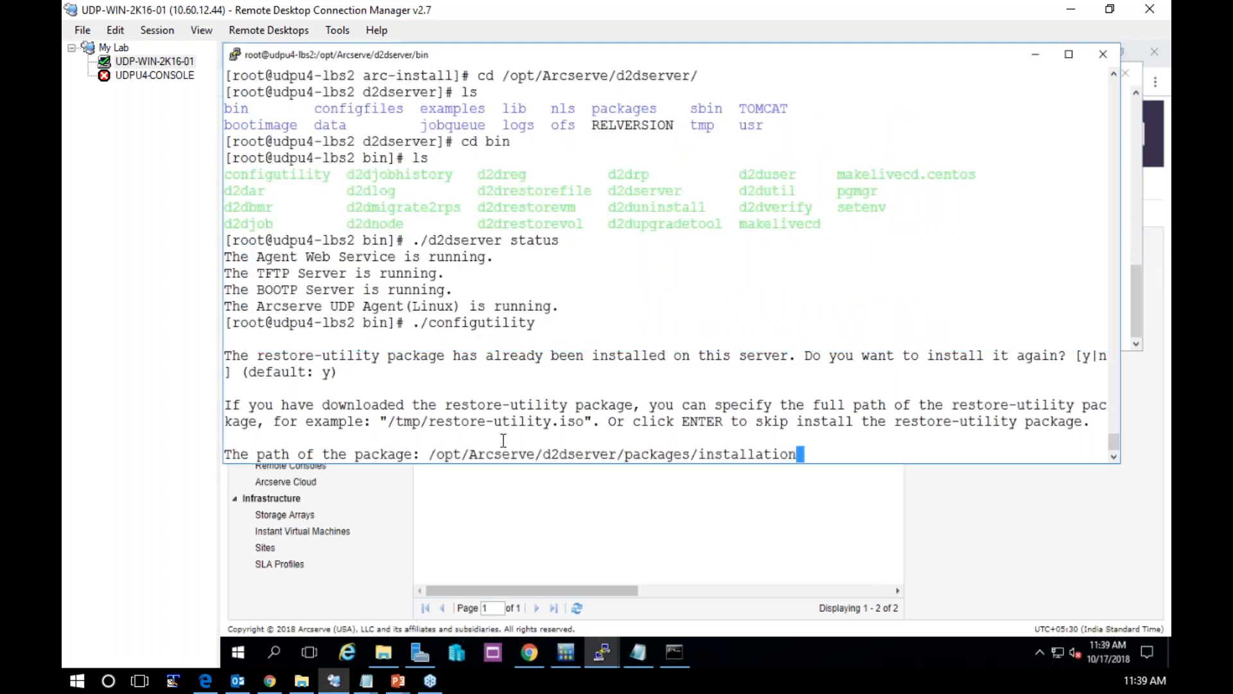
pyautogui.write('/')
# List the installation folder, append UDP_restore_utility_Tungsten.iso to the package path and start installing the restore-utility package
pyautogui.click(601, 649)
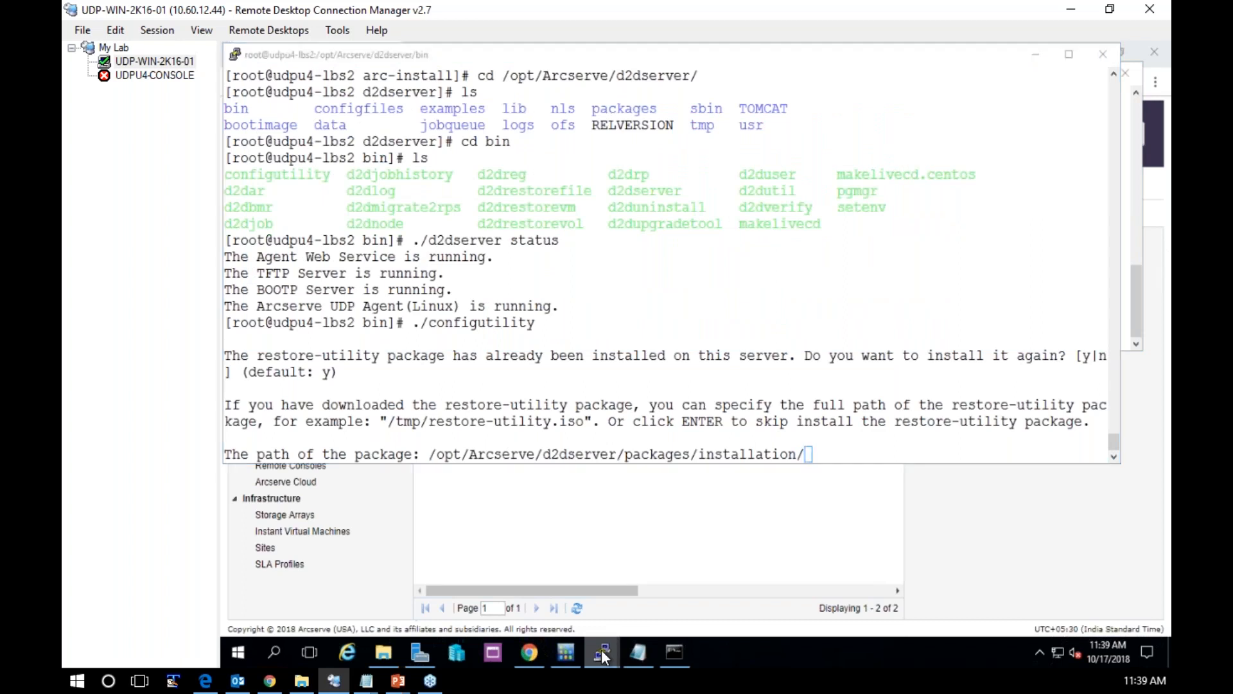
pyautogui.click(602, 649)
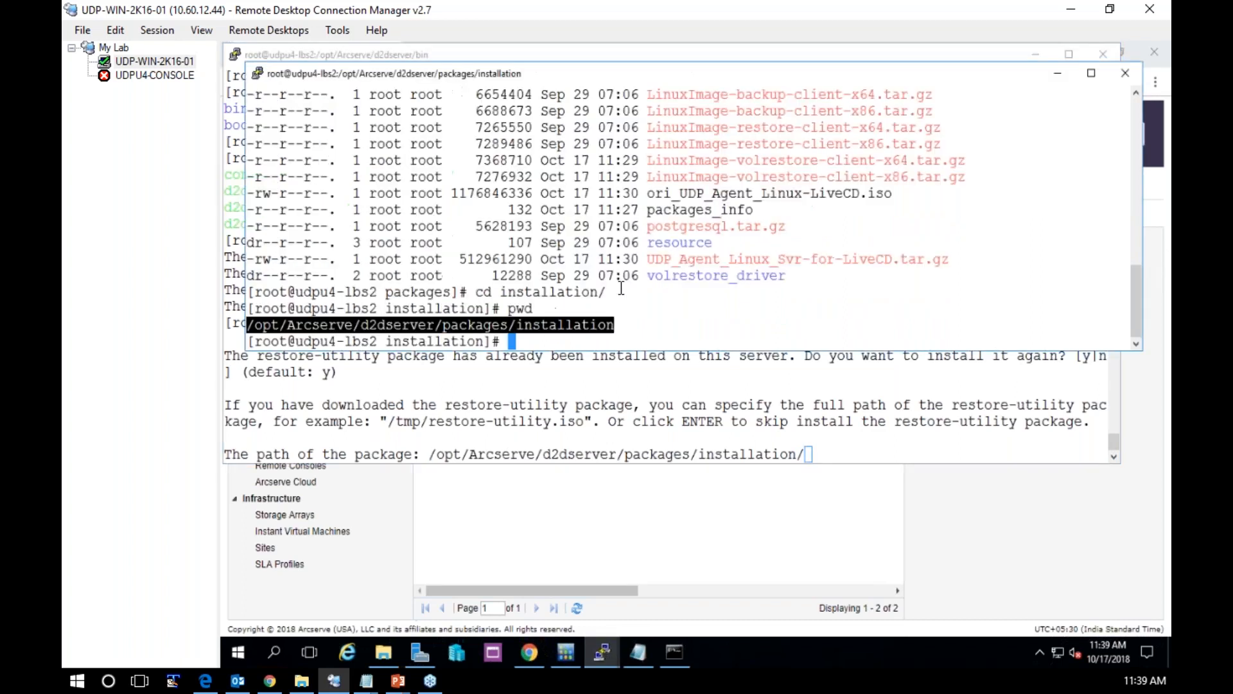
pyautogui.write('ls')
pyautogui.press('Return')
pyautogui.moveTo(794, 325); pyautogui.dragTo(1055, 325)
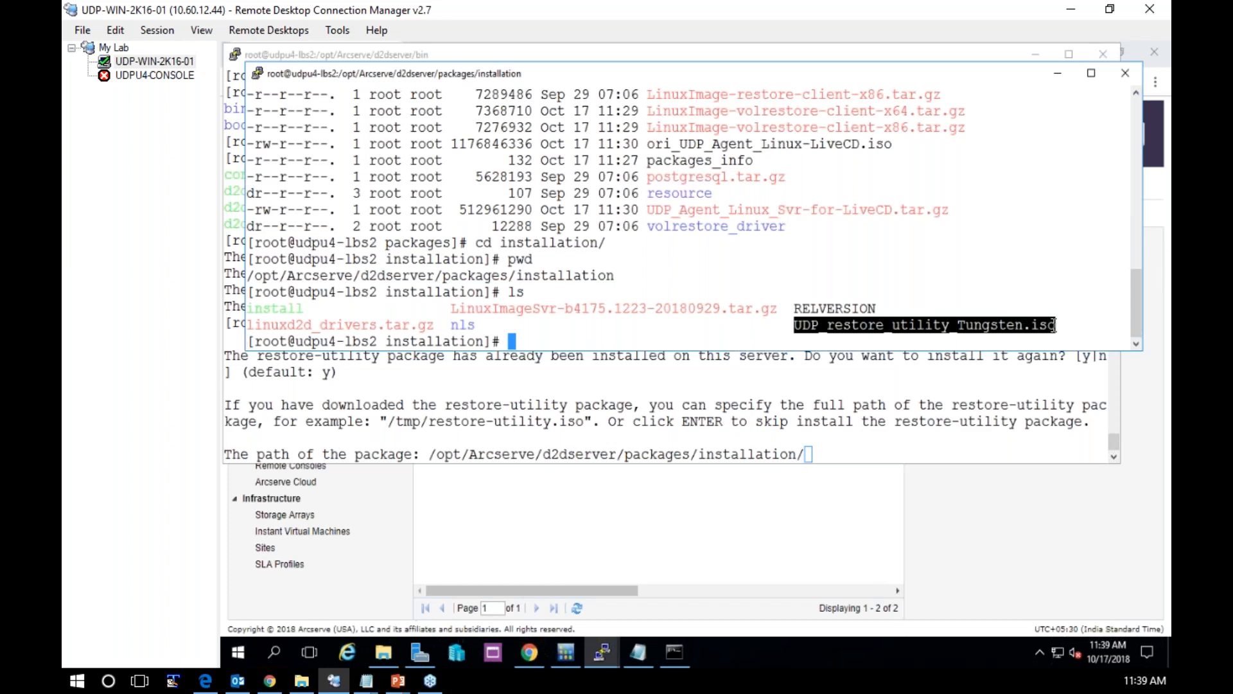
pyautogui.rightClick(824, 447)
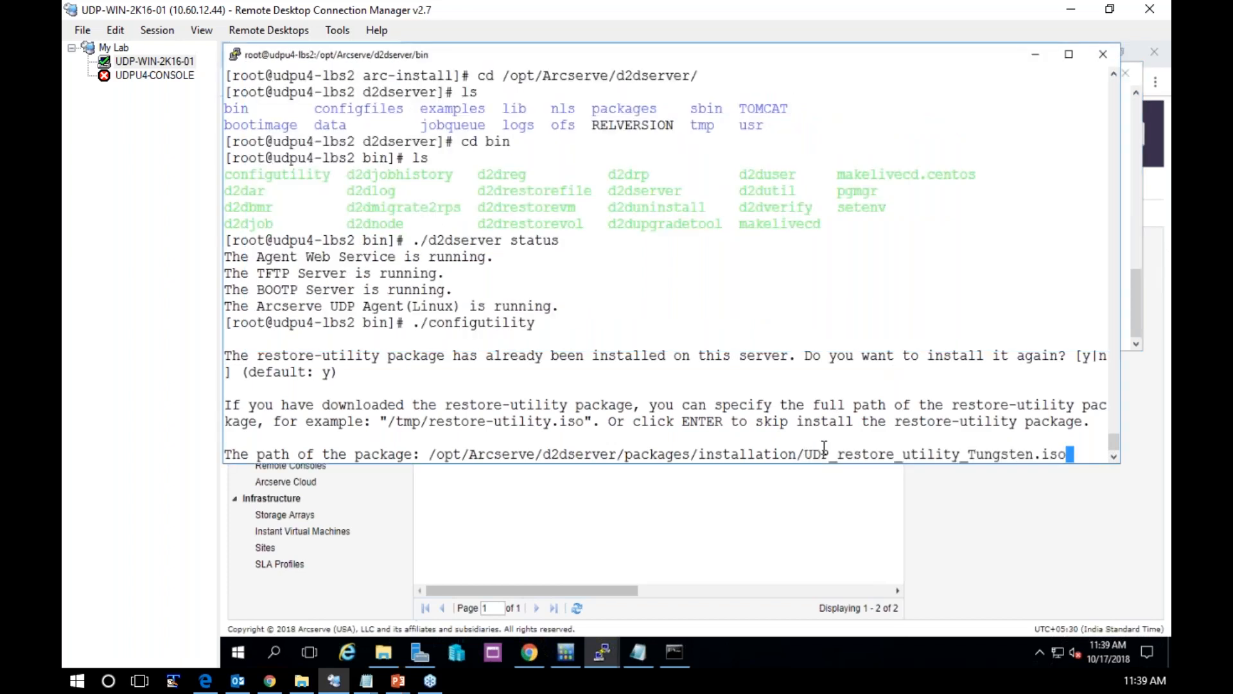
pyautogui.press('Return')
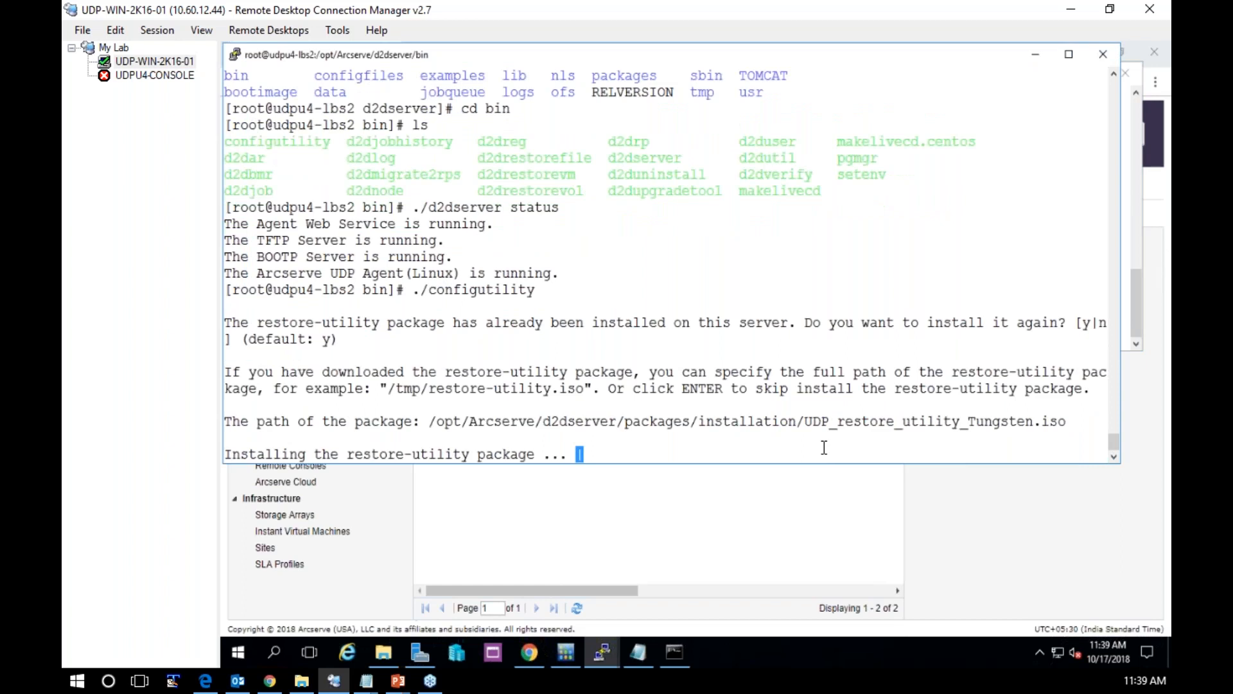
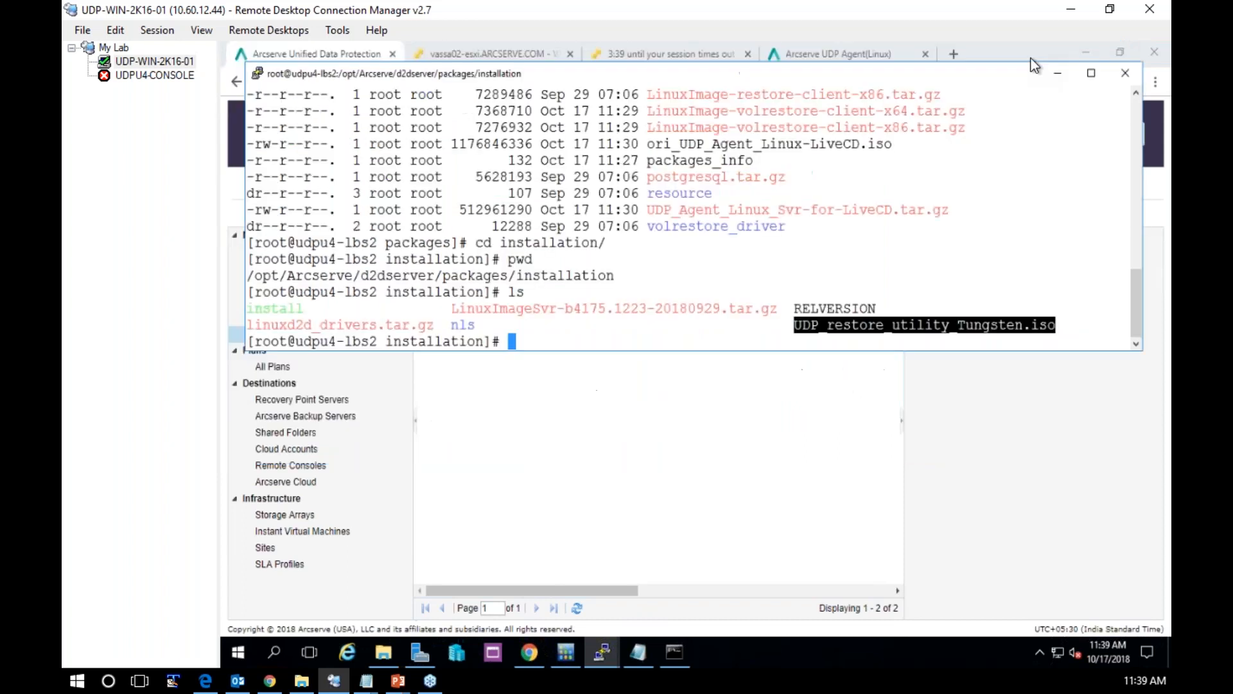
# Switch to the ESXi host page, open the UDPU4-NODE virtual machine's console and log in with the account's user name and password
pyautogui.click(1058, 74)
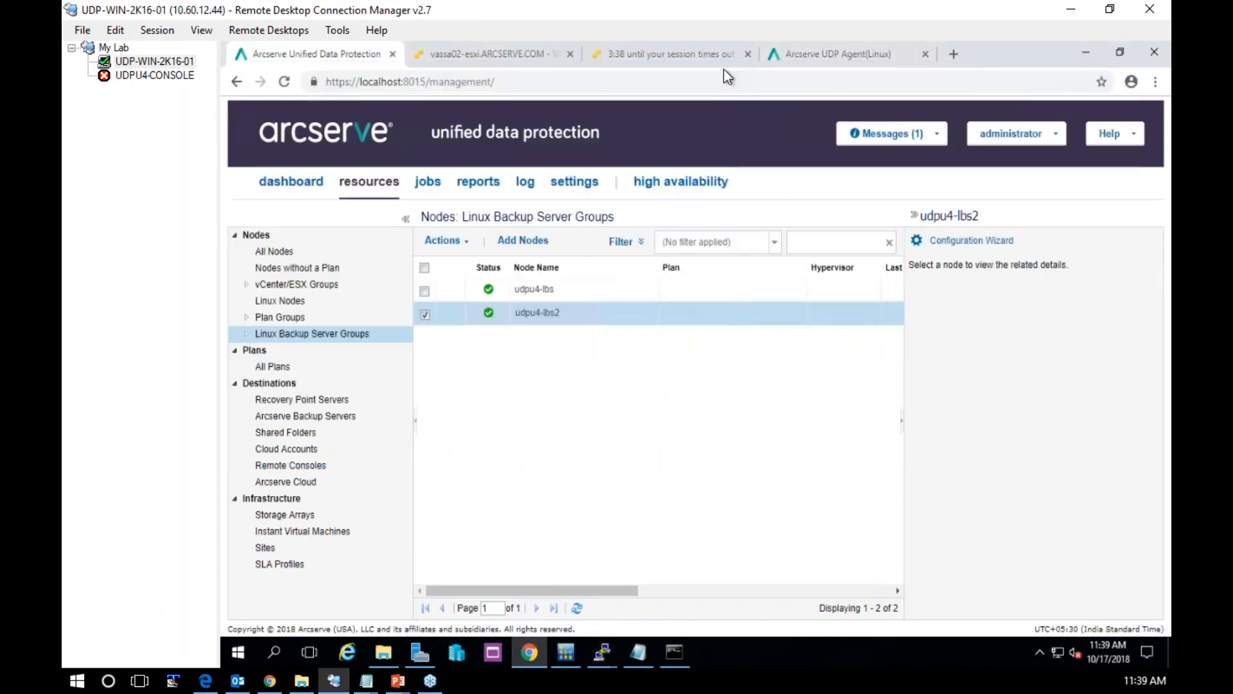
pyautogui.click(707, 55)
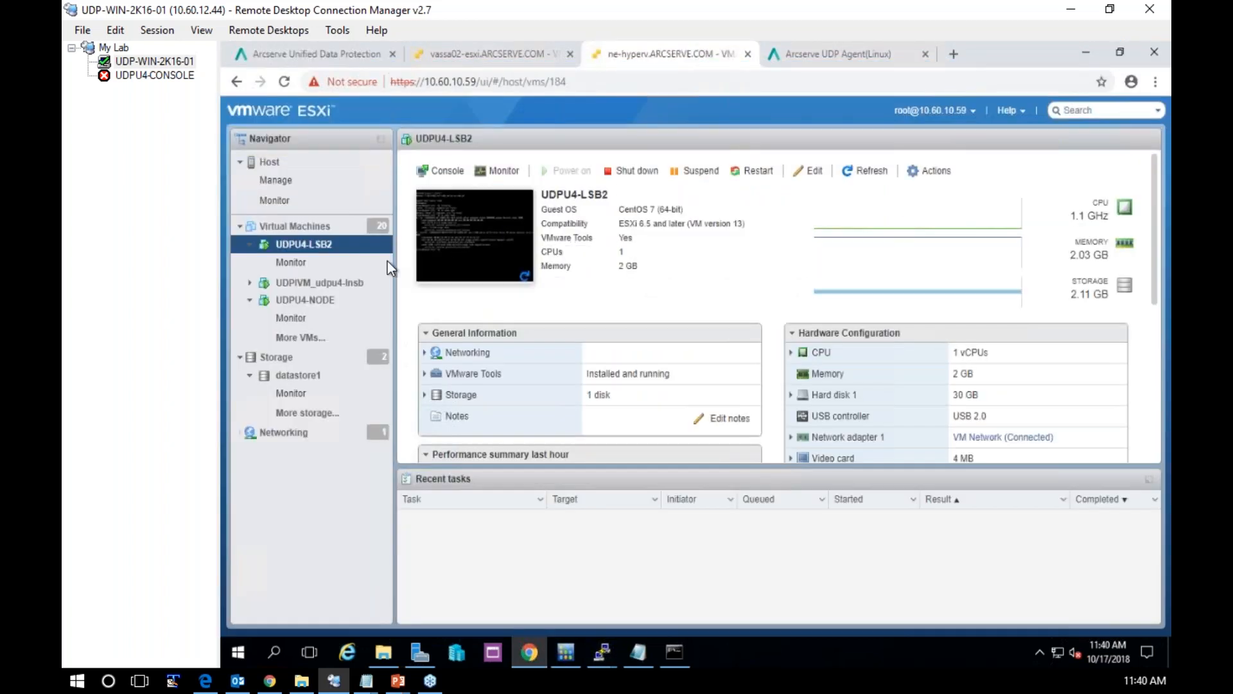
pyautogui.click(310, 302)
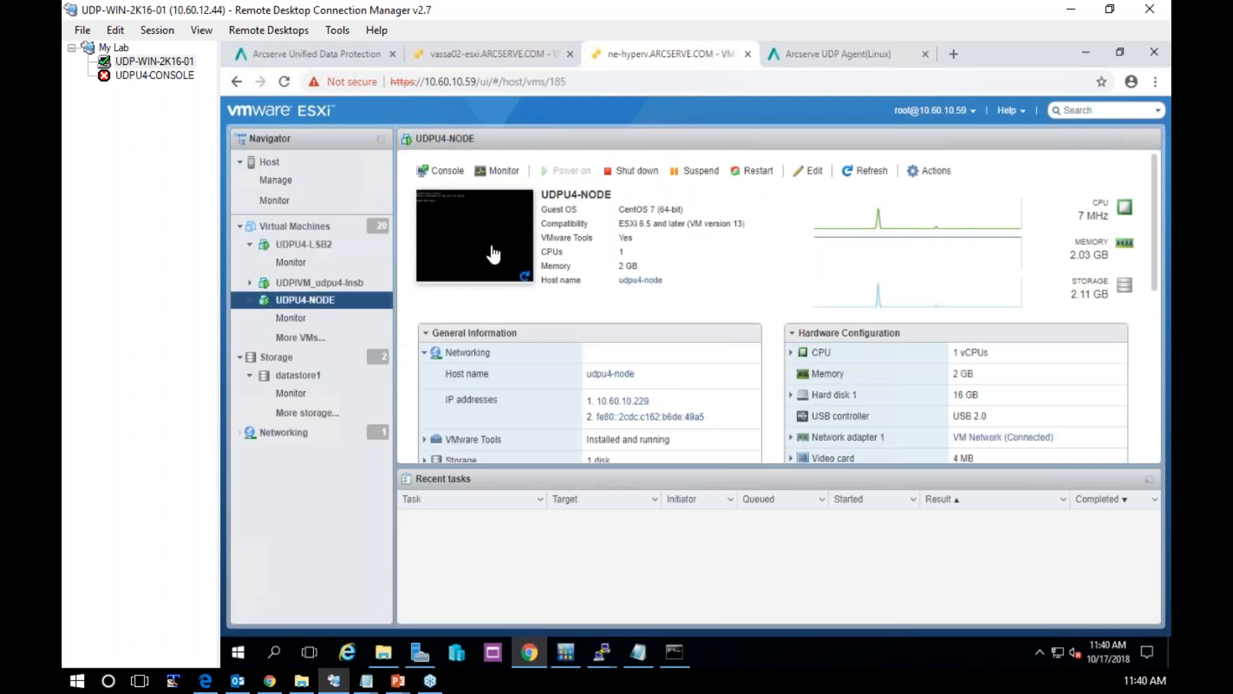
pyautogui.click(493, 254)
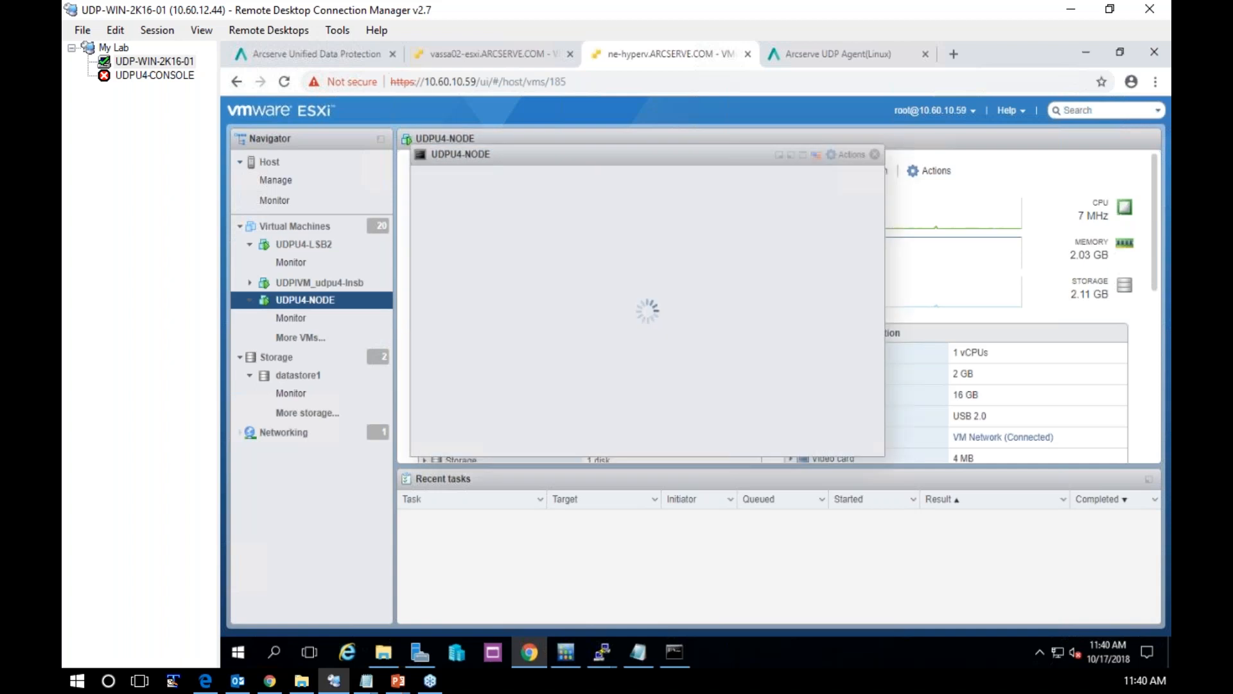
pyautogui.write('jumani')
pyautogui.press('Return')
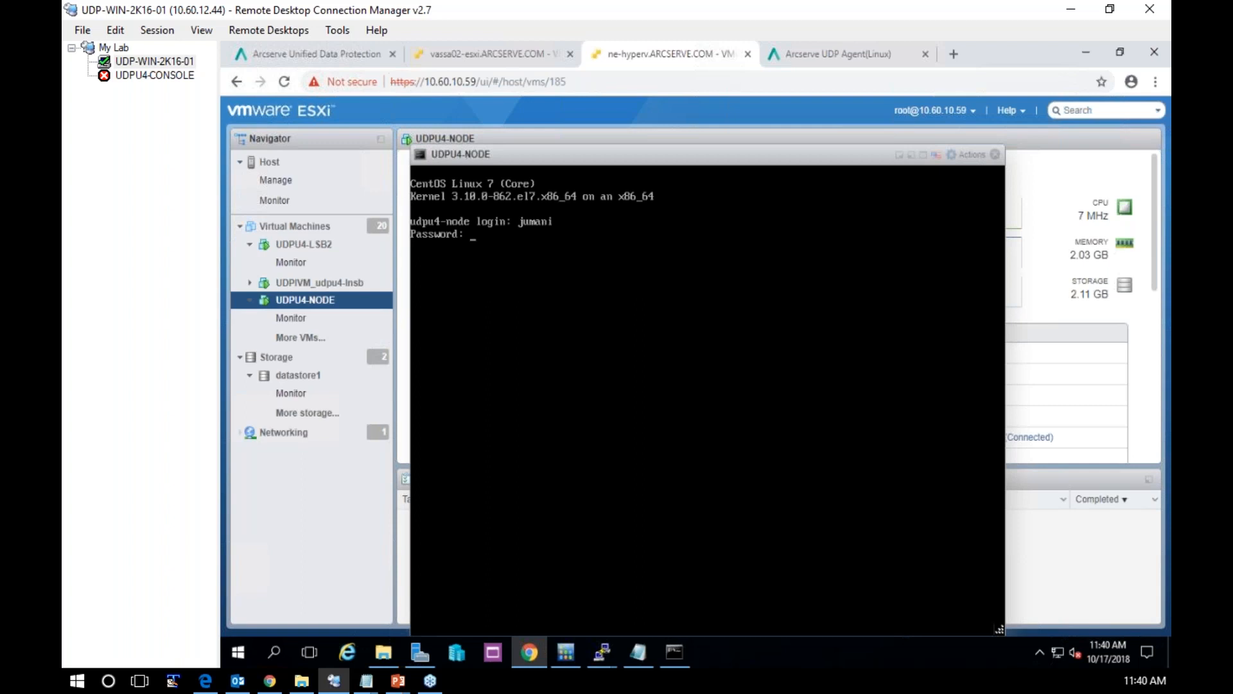
pyautogui.press('Return')
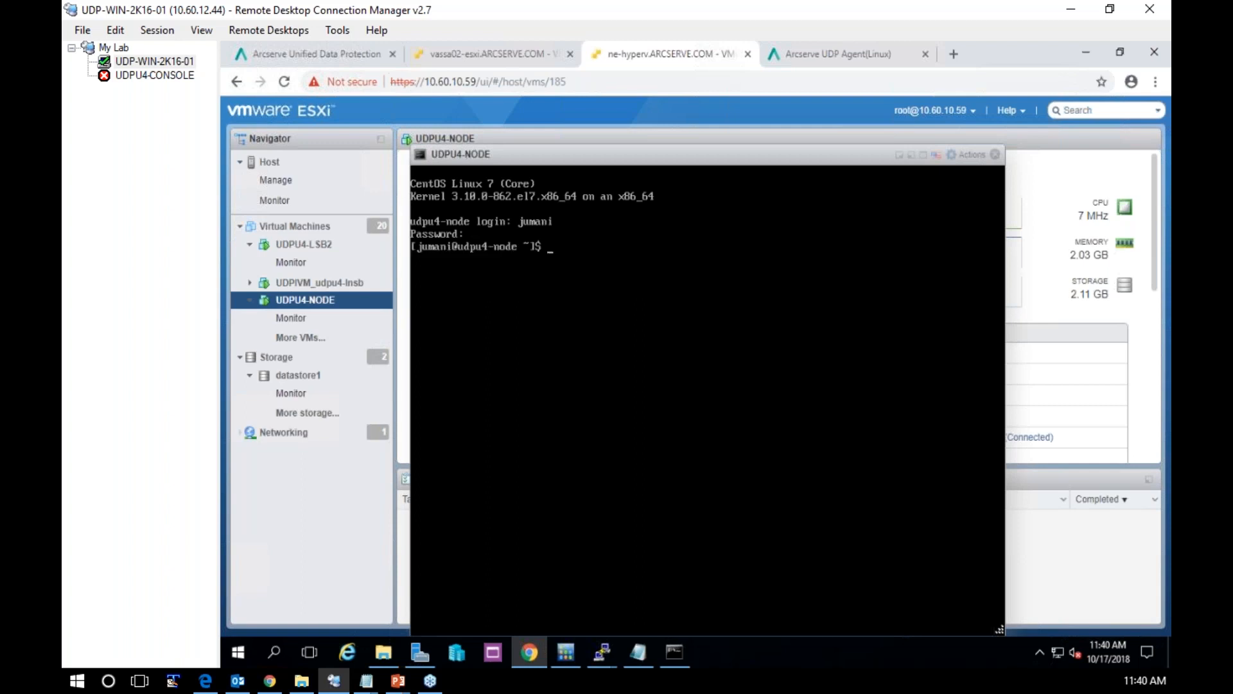
# Show the node's network addresses with ip addr show, and minimise its console
pyautogui.write('ip addr show')
pyautogui.press('Return')
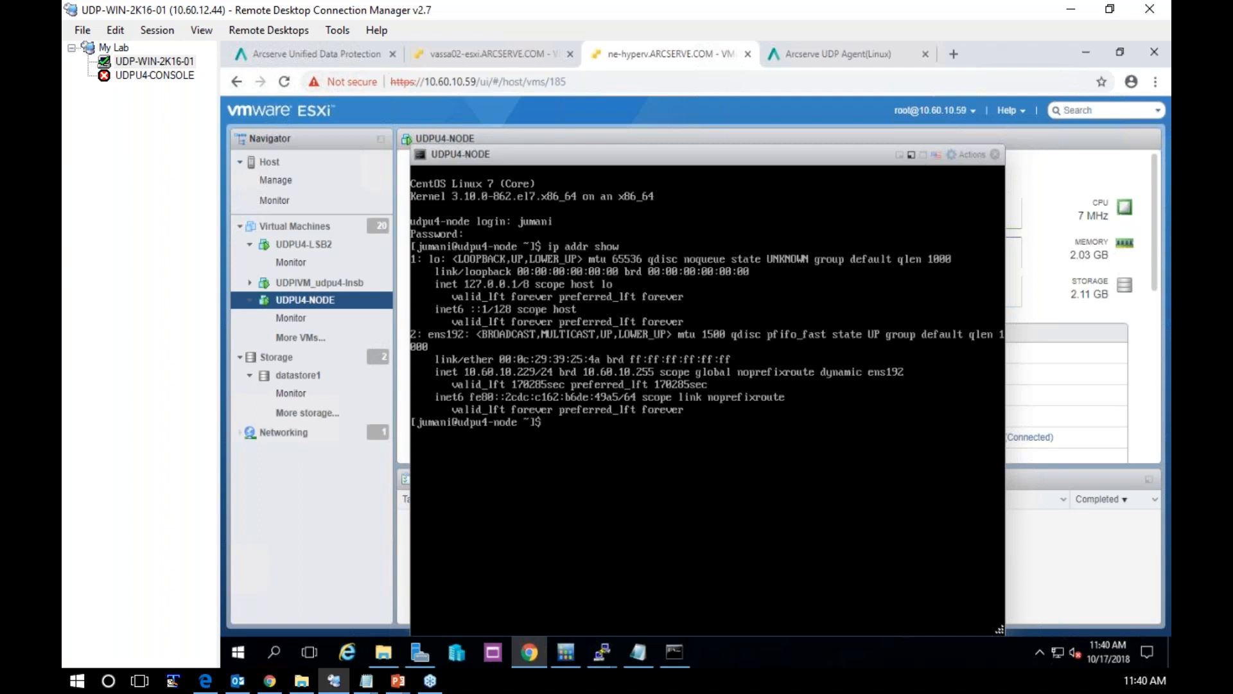
pyautogui.click(911, 155)
# Open a new PuTTY session to 10.60.10.229 and accept the connection
pyautogui.rightClick(602, 651)
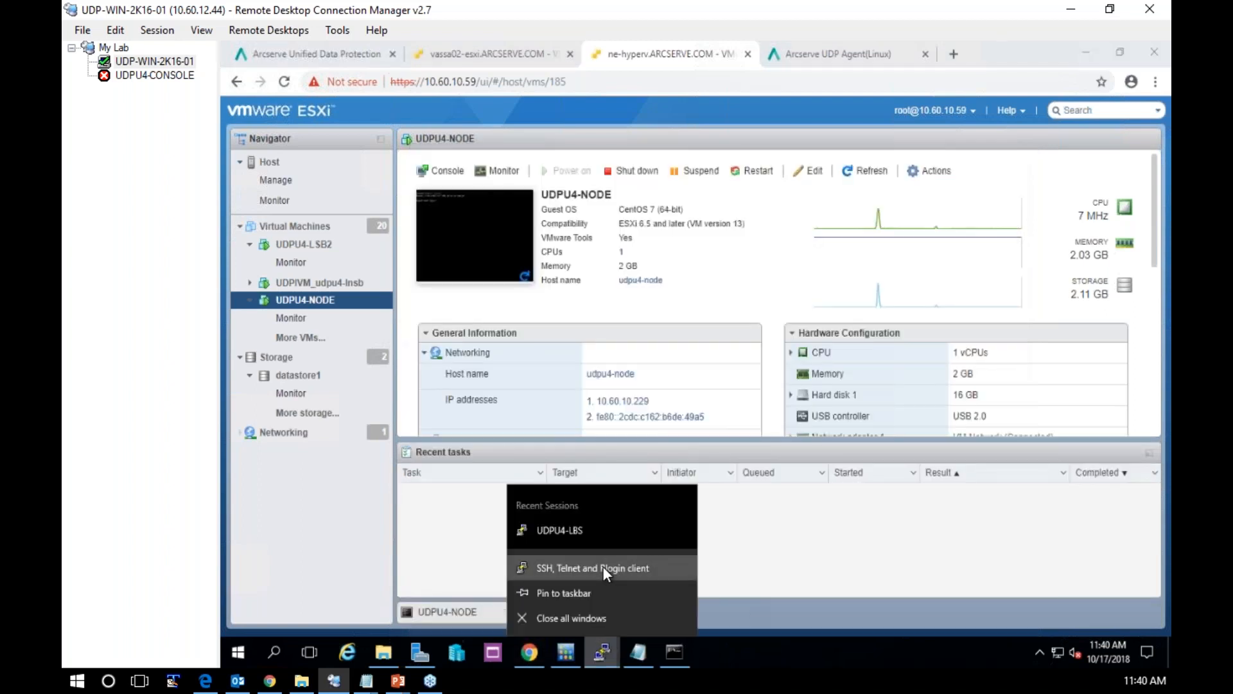
pyautogui.click(603, 568)
pyautogui.click(751, 360)
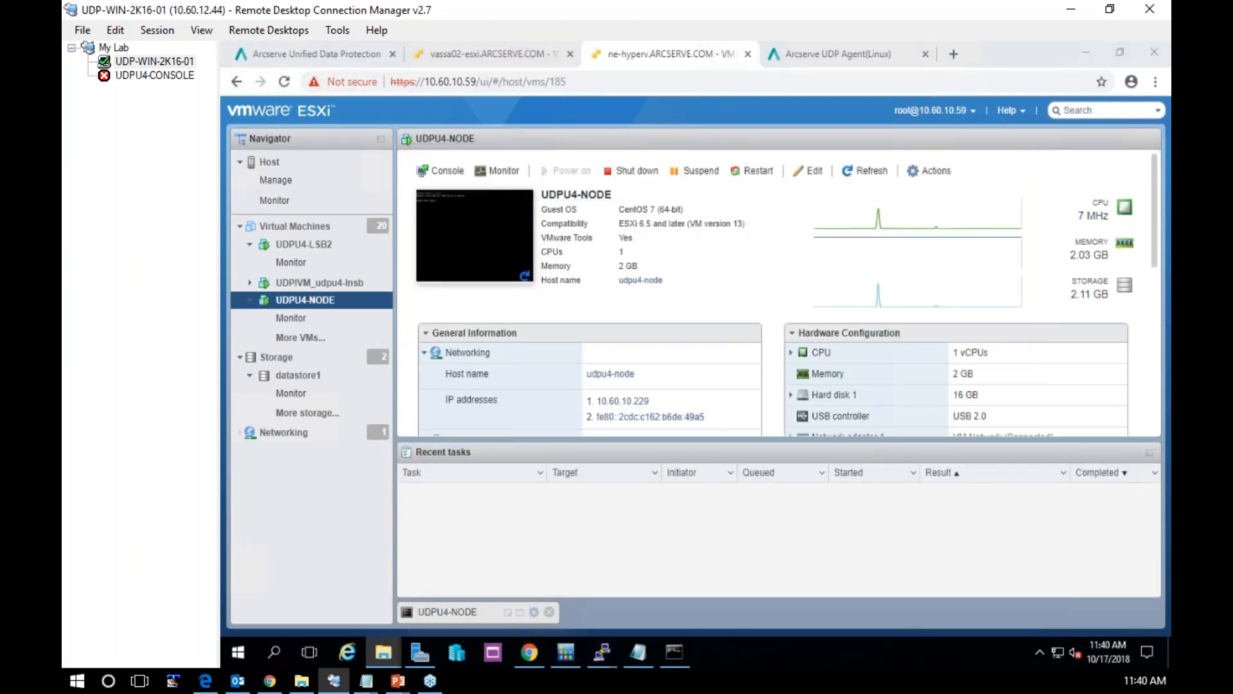
pyautogui.write('10')
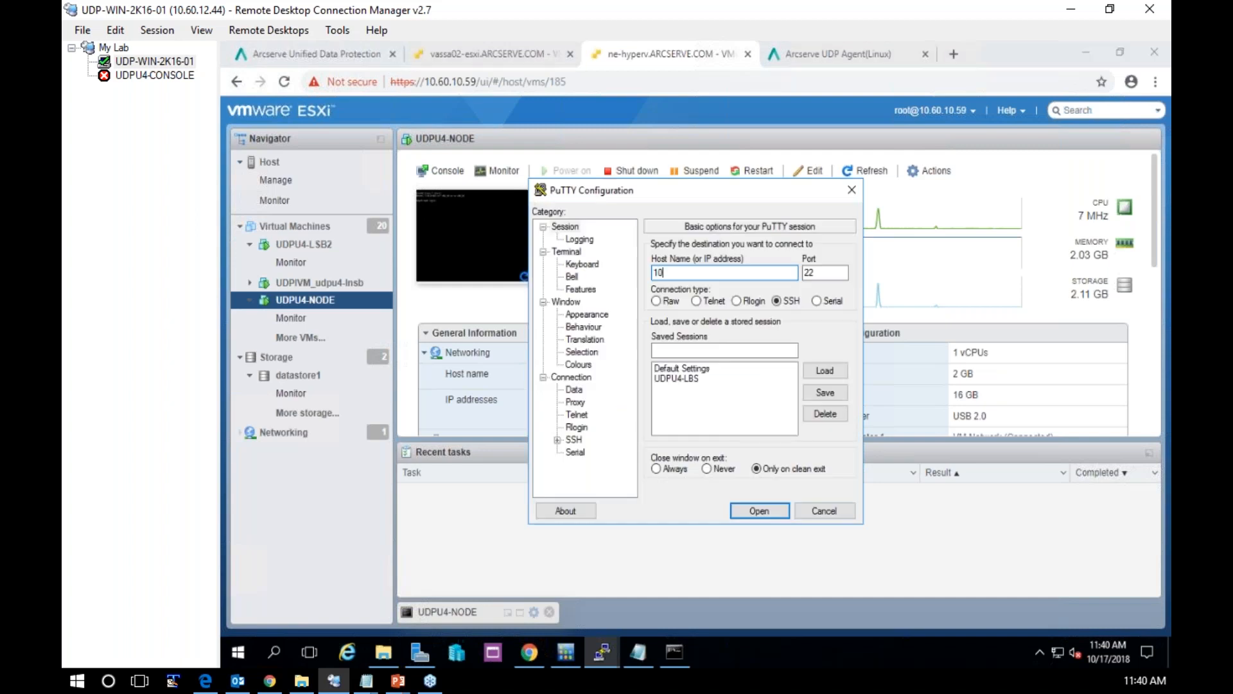
pyautogui.write('.60.10.229')
pyautogui.press('Return')
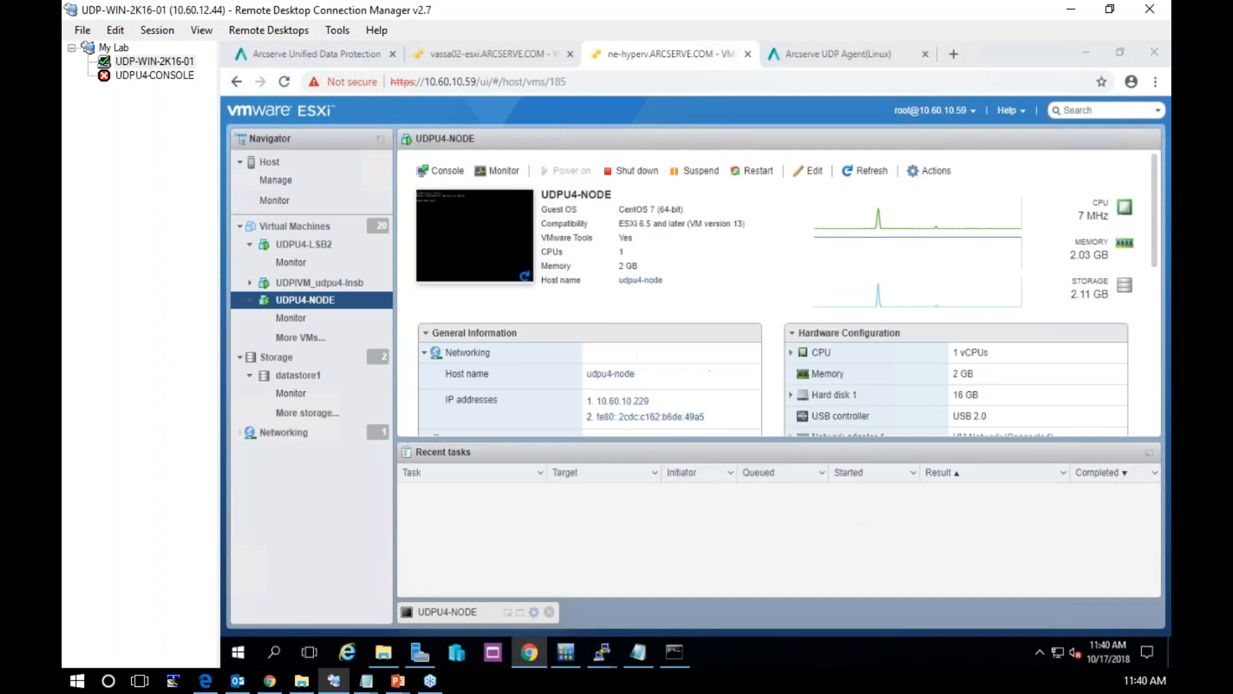
pyautogui.click(668, 460)
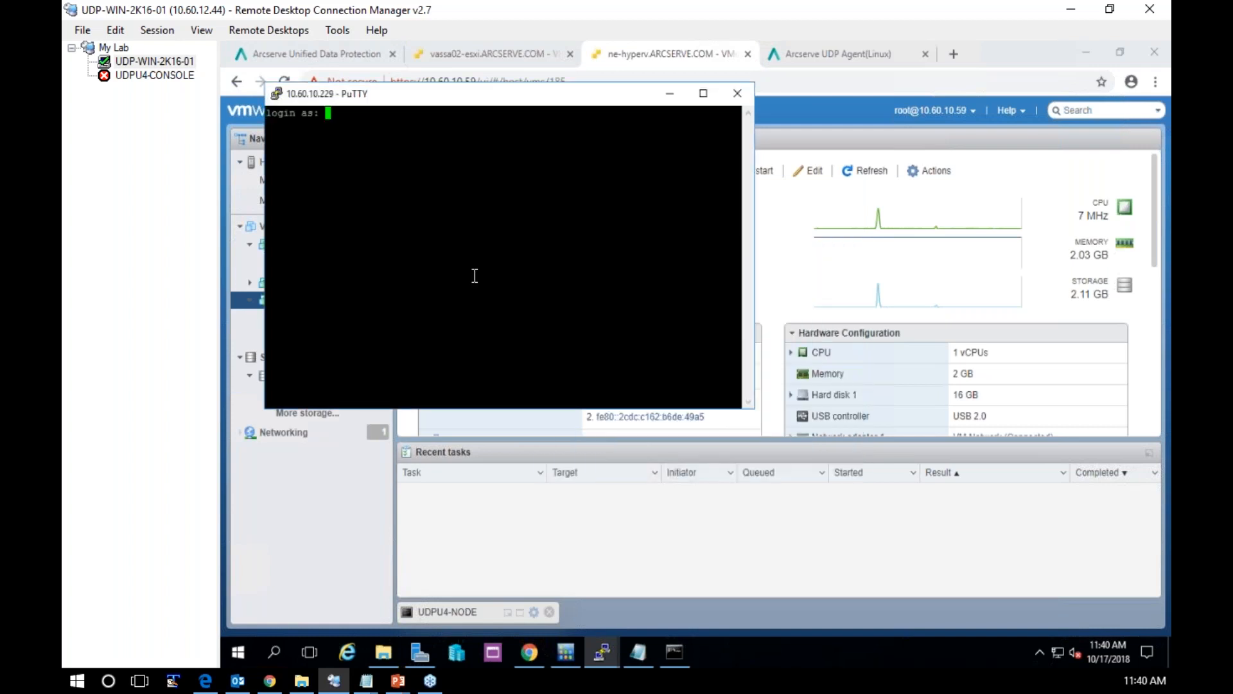
# Change the PuTTY session's settings to a larger terminal font and a light colour scheme with a white background
pyautogui.rightClick(483, 91)
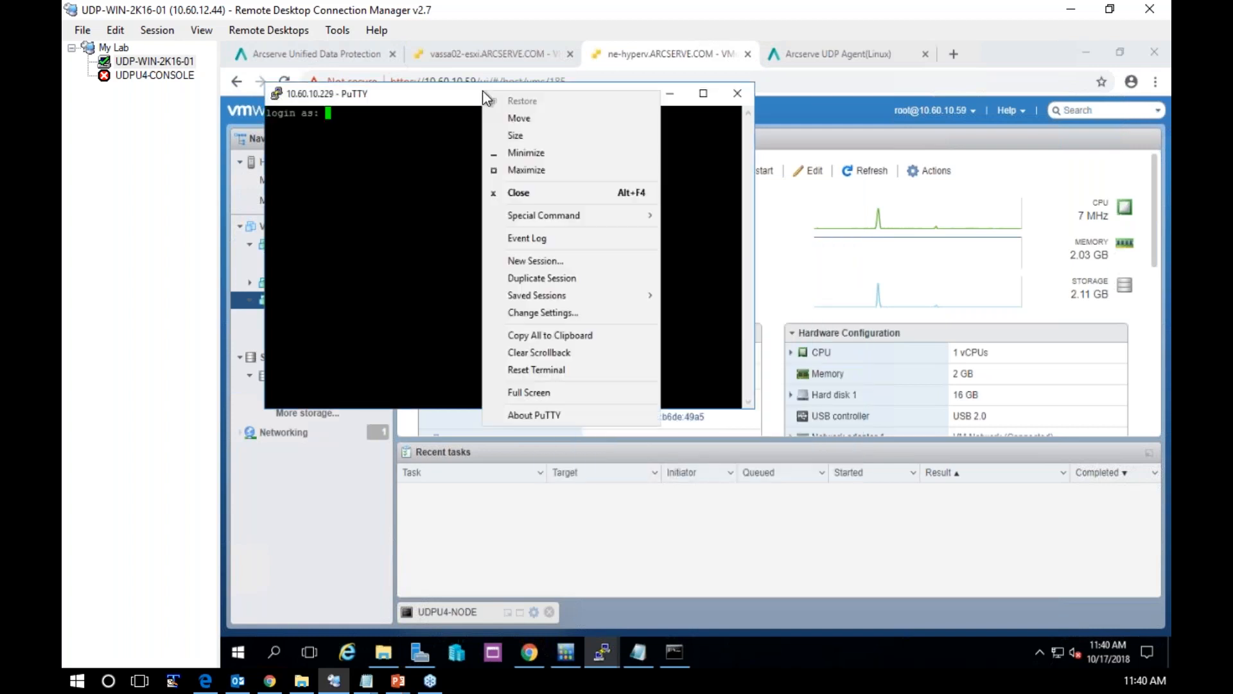
pyautogui.click(543, 312)
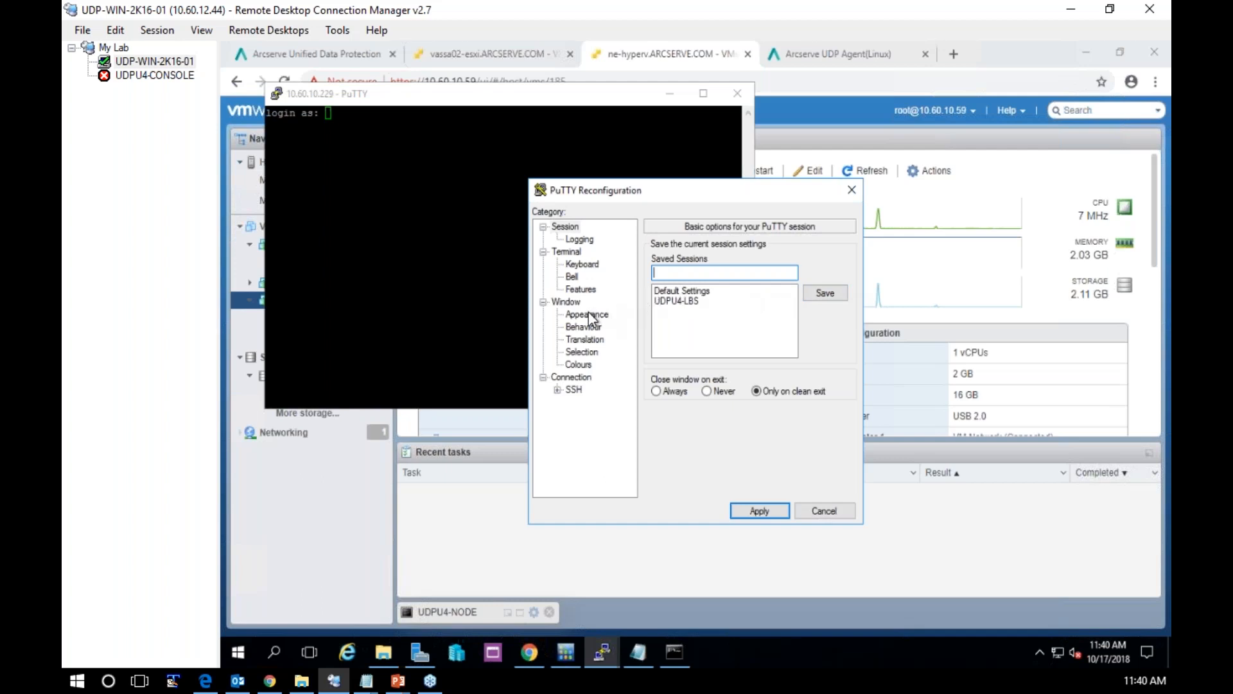
pyautogui.click(590, 315)
pyautogui.click(825, 337)
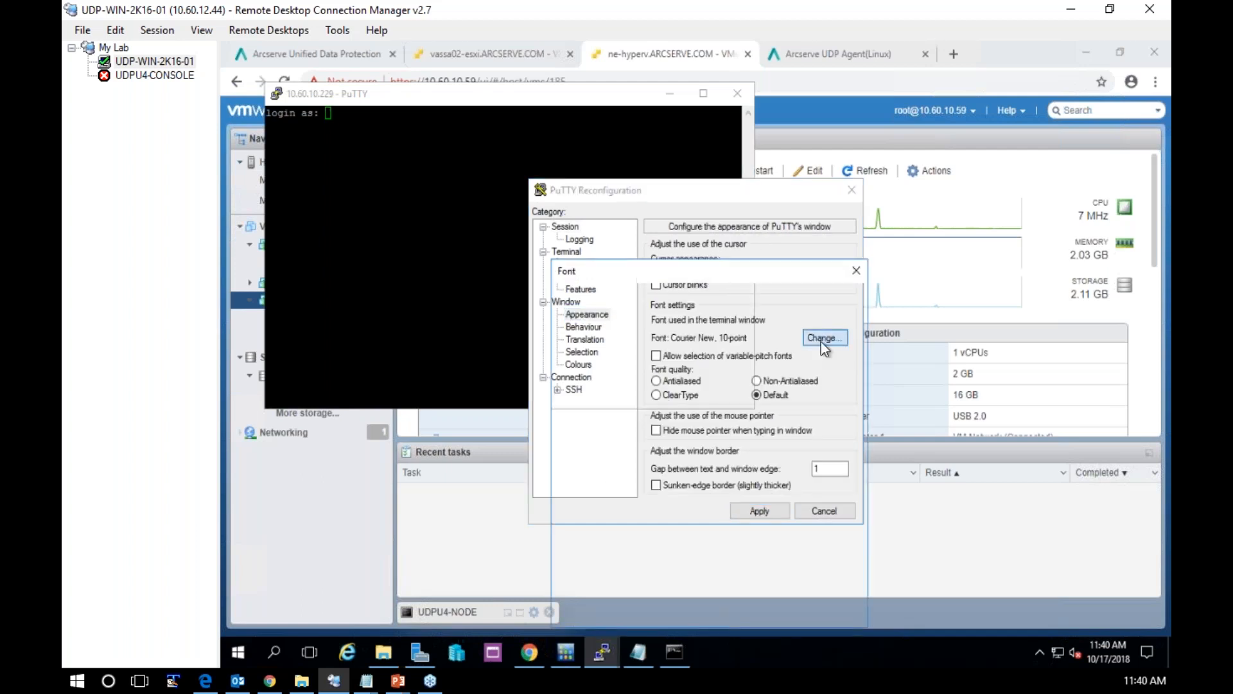
pyautogui.click(817, 366)
pyautogui.click(763, 608)
pyautogui.click(578, 364)
pyautogui.click(682, 329)
pyautogui.click(745, 511)
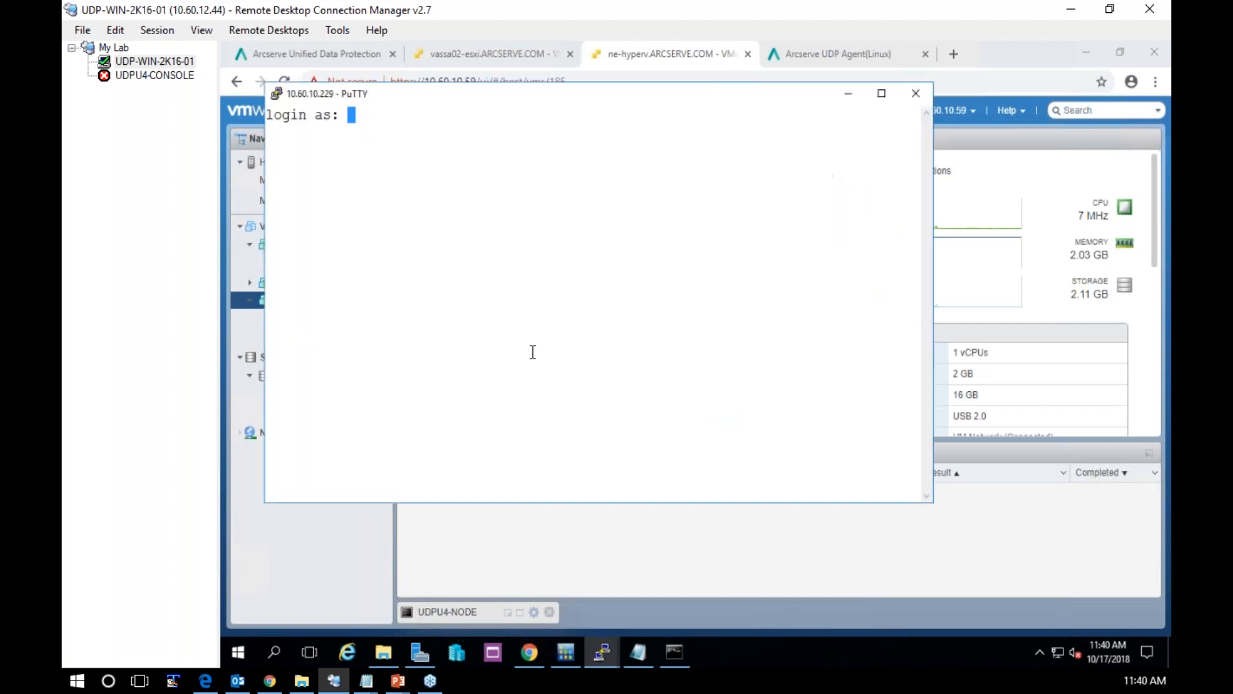
# Log in to the node with the account's user name and password, and switch to root with su - and the root password
pyautogui.write('jumani')
pyautogui.press('Return')
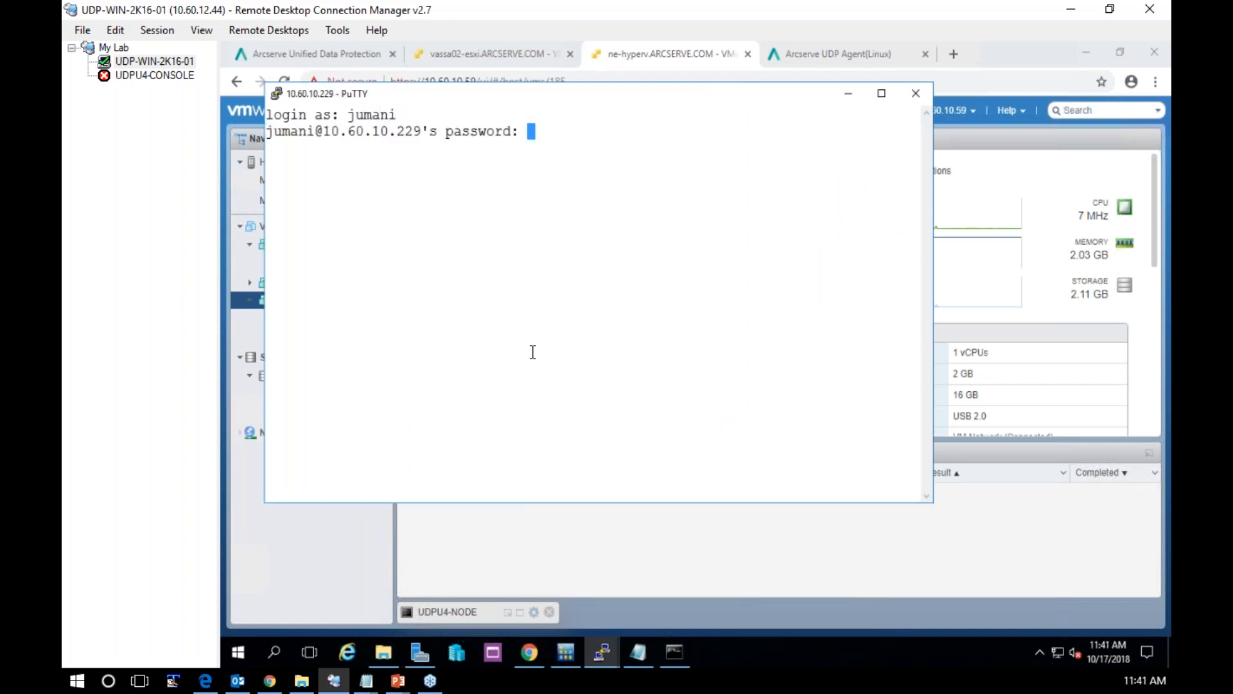
pyautogui.press('Return')
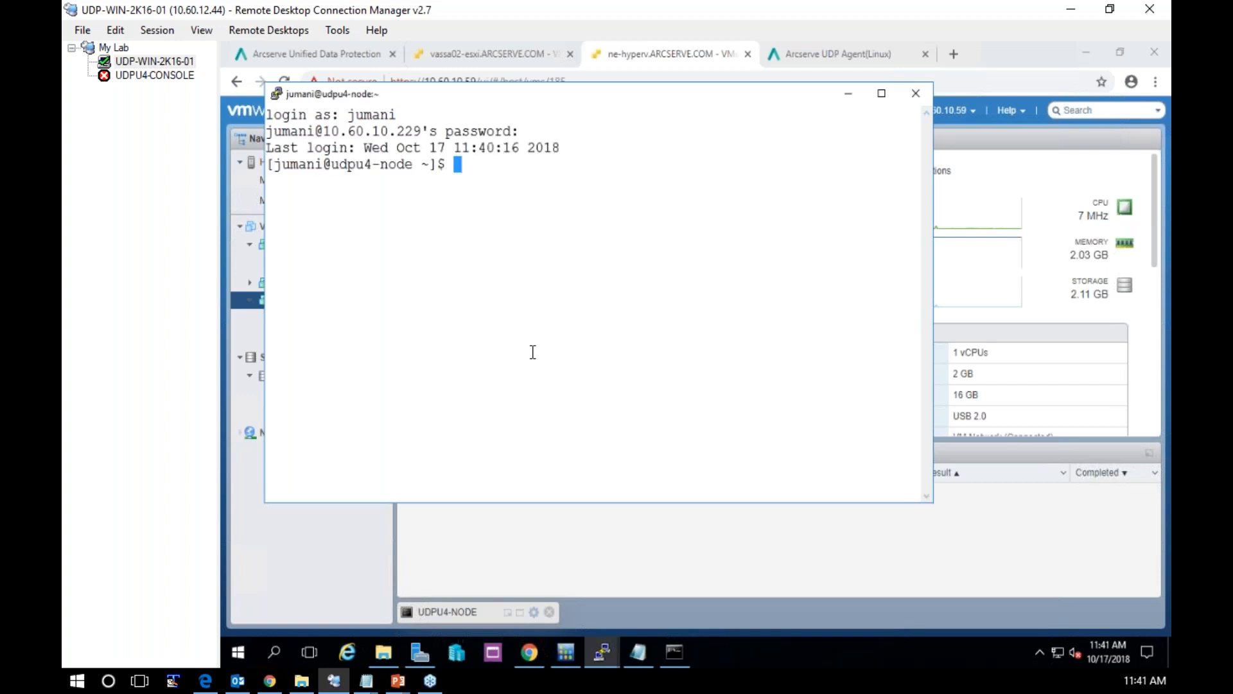
pyautogui.write('su -')
pyautogui.press('Return')
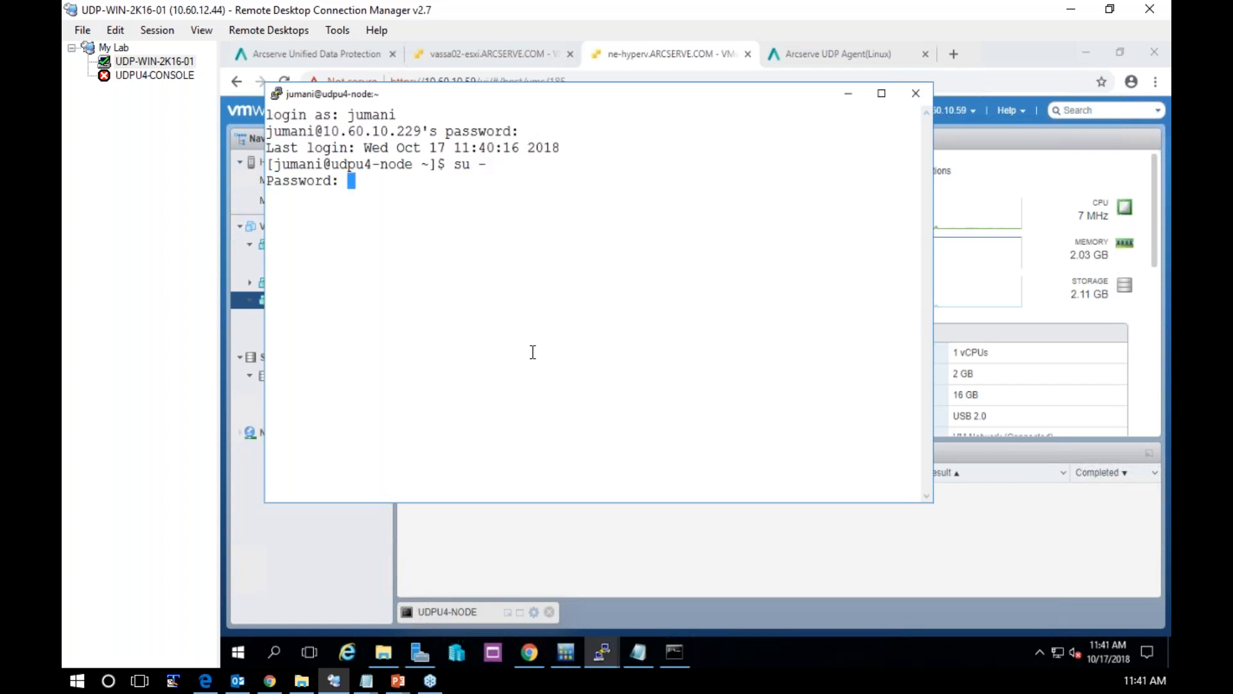
pyautogui.press('Return')
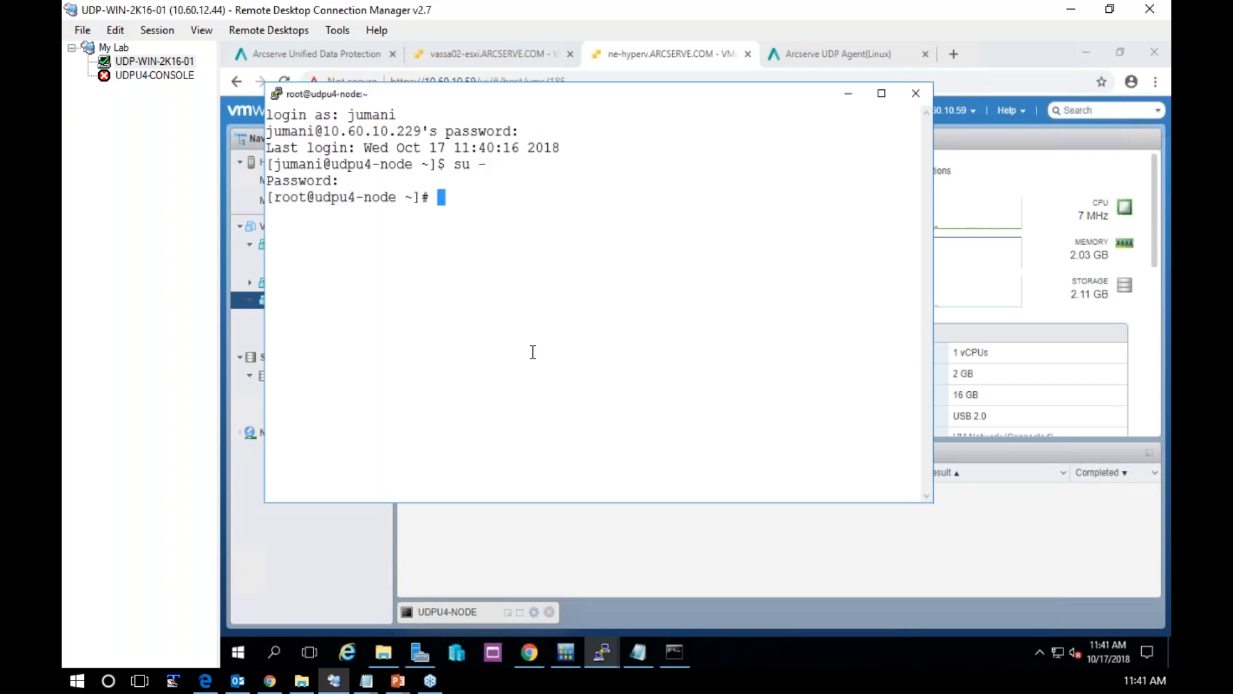
# Start installing the net-tools package on the node with yum install net-tools
pyautogui.write('yum install net-tools')
pyautogui.press('Return')
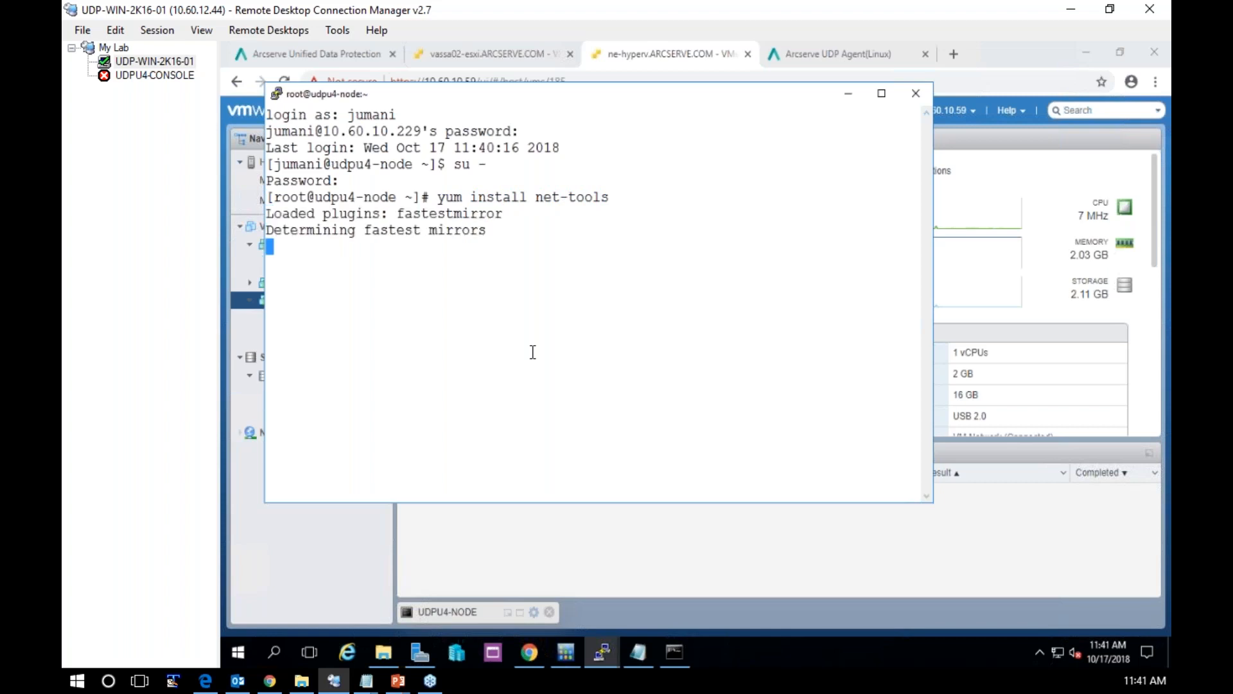
# Minimise the node's terminal and return to the udpu4-lbs2 terminal running configutility to check the restore-utility installation
pyautogui.click(844, 95)
pyautogui.click(601, 650)
pyautogui.moveTo(509, 588)
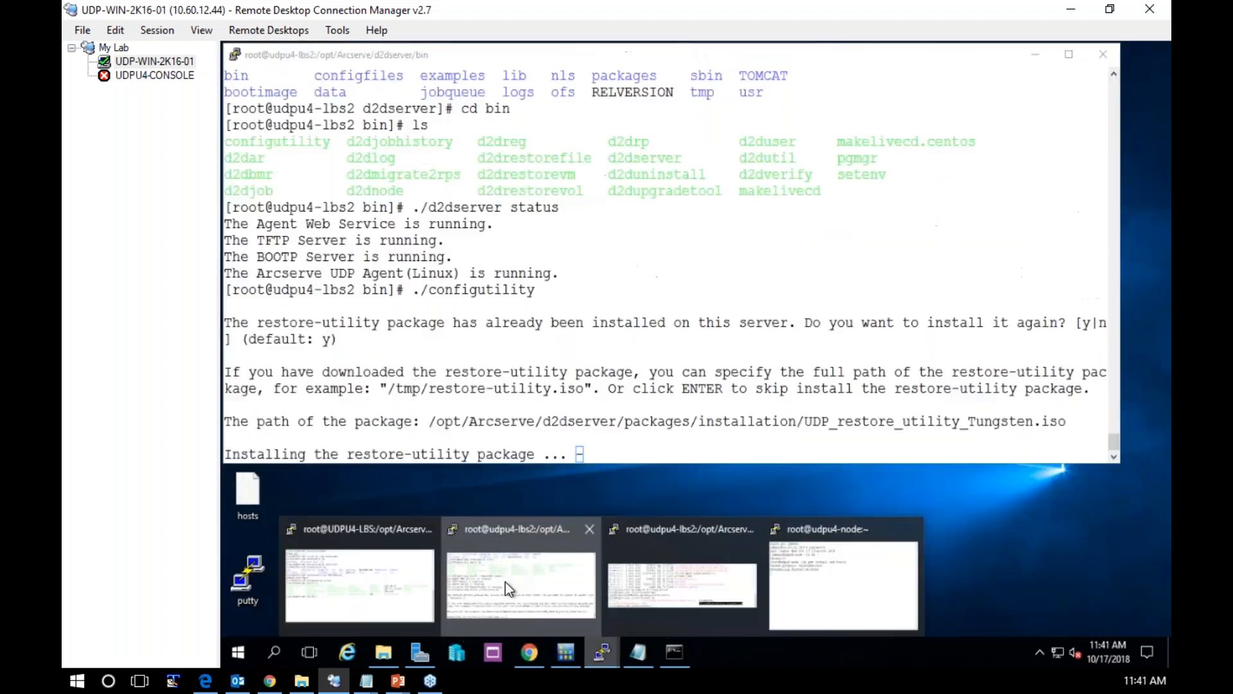
pyautogui.click(509, 587)
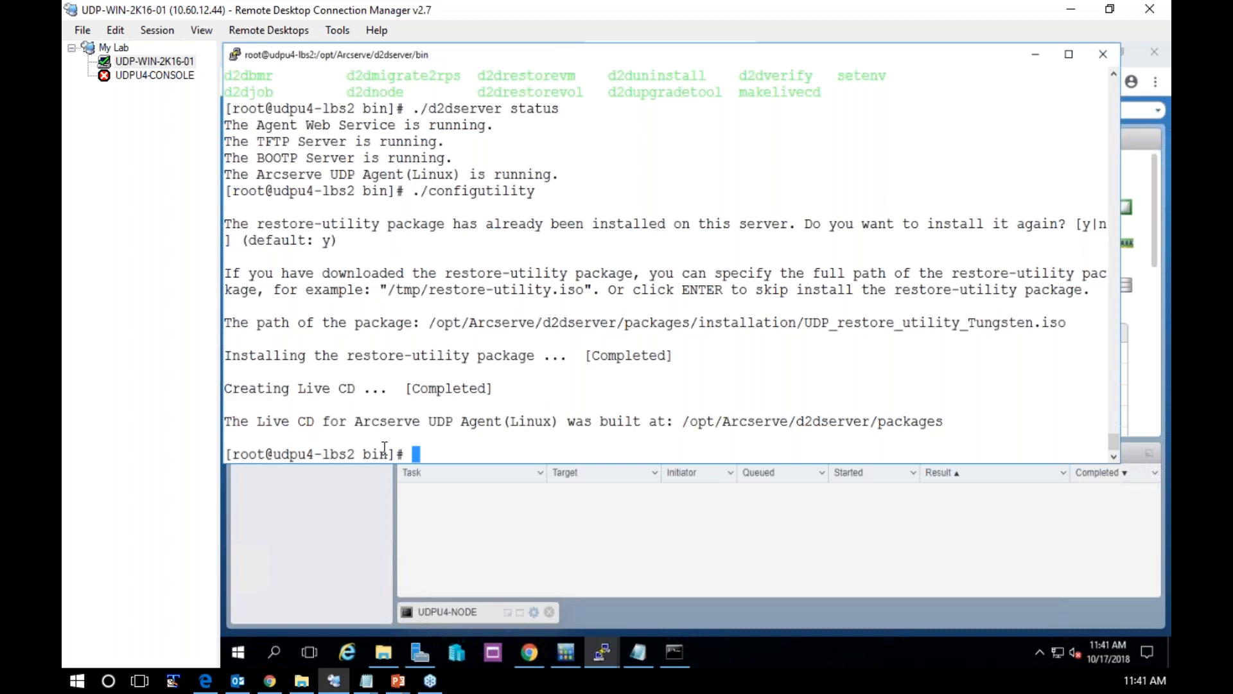
# Change to ../packages/, list it with ls -ltr, and highlight ori_UDP_Agent_Linux-LiveCD.iso and UDP_Agent_Linux-LiveCD.iso for comparison
pyautogui.write('cd ../pac')
pyautogui.press('Tab')
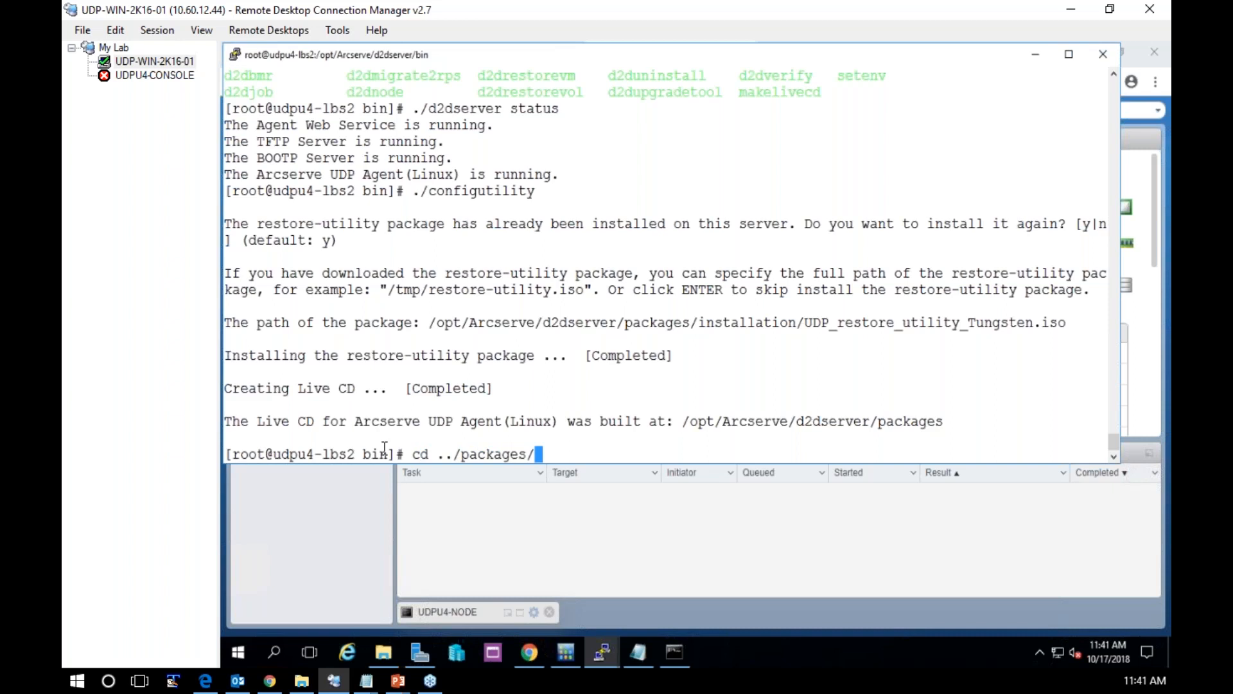
pyautogui.press('Return')
pyautogui.write('ls -ltr')
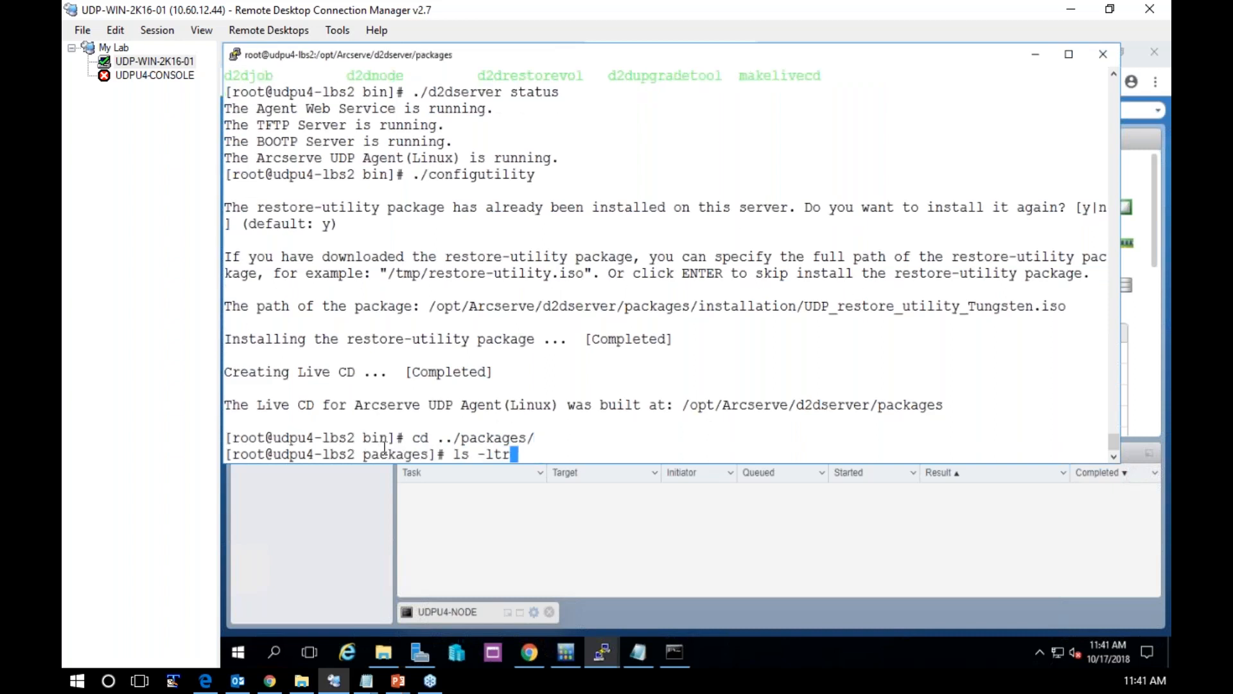
pyautogui.press('Return')
pyautogui.moveTo(616, 371); pyautogui.dragTo(826, 372)
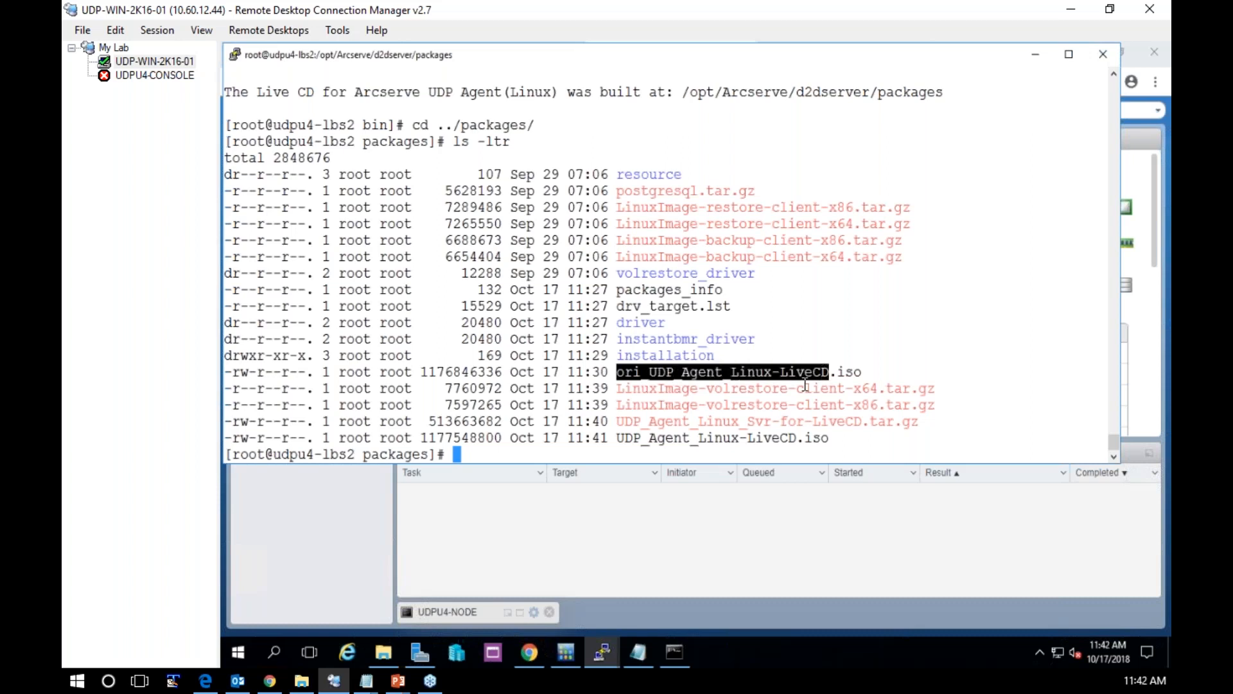
pyautogui.moveTo(623, 440); pyautogui.dragTo(806, 440)
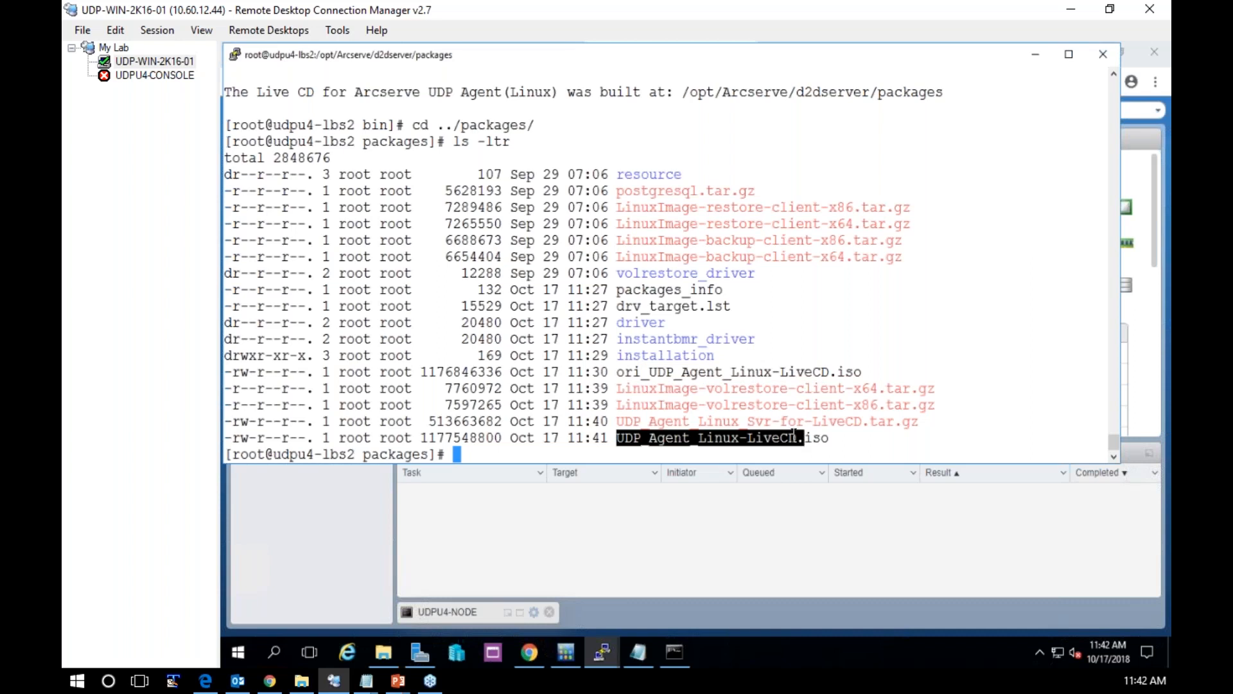
# Go back up to the d2dserver directory and list it, and enter bin and list its utilities
pyautogui.write('cd ..')
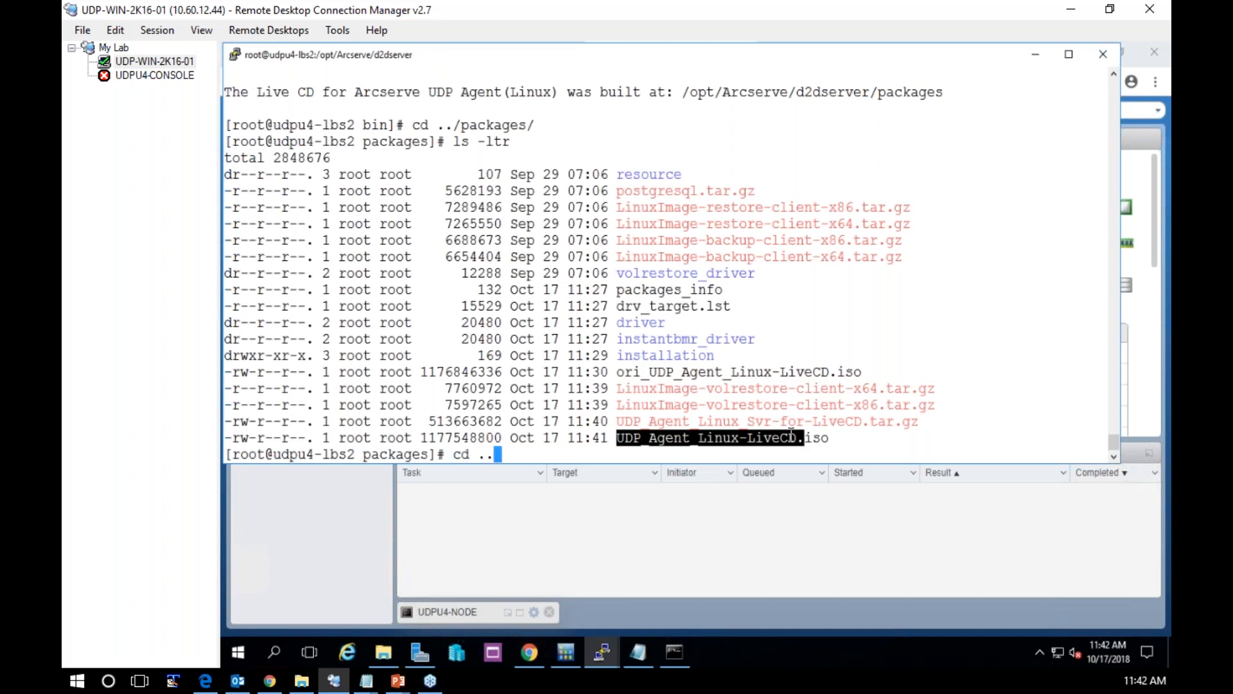
pyautogui.press('Return')
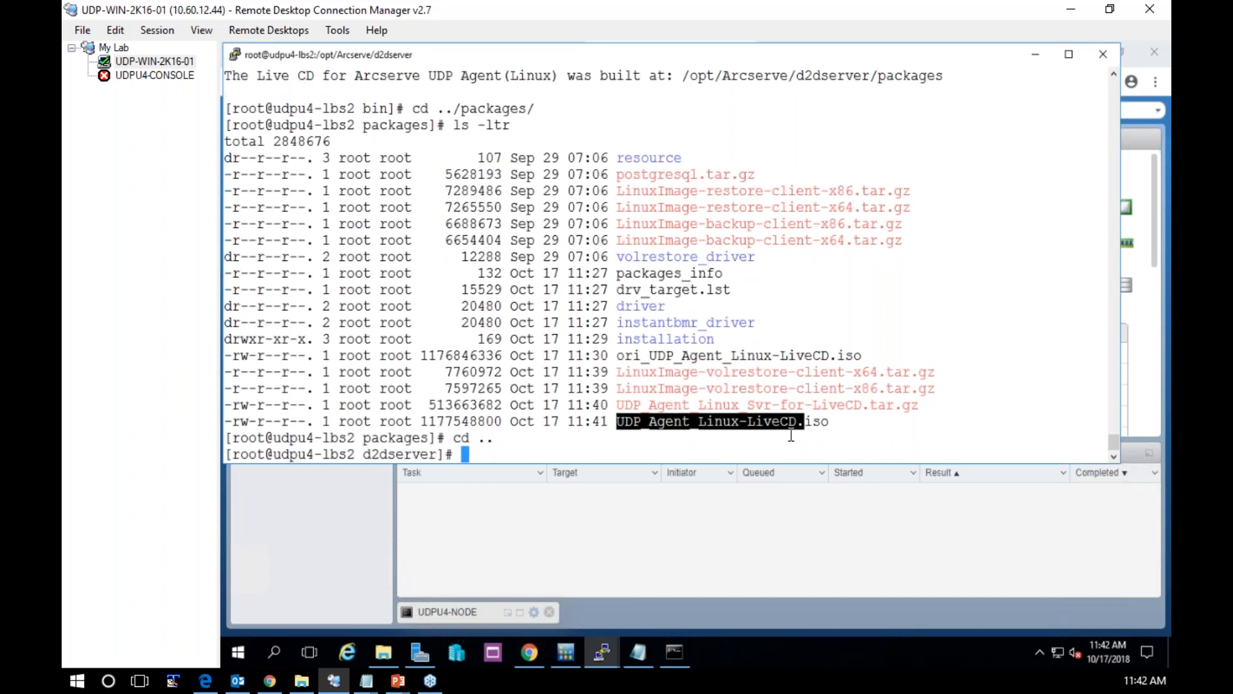
pyautogui.write('cd')
pyautogui.press('BackSpace')
pyautogui.press('BackSpace')
pyautogui.write('ls')
pyautogui.press('Return')
pyautogui.write('cd bin')
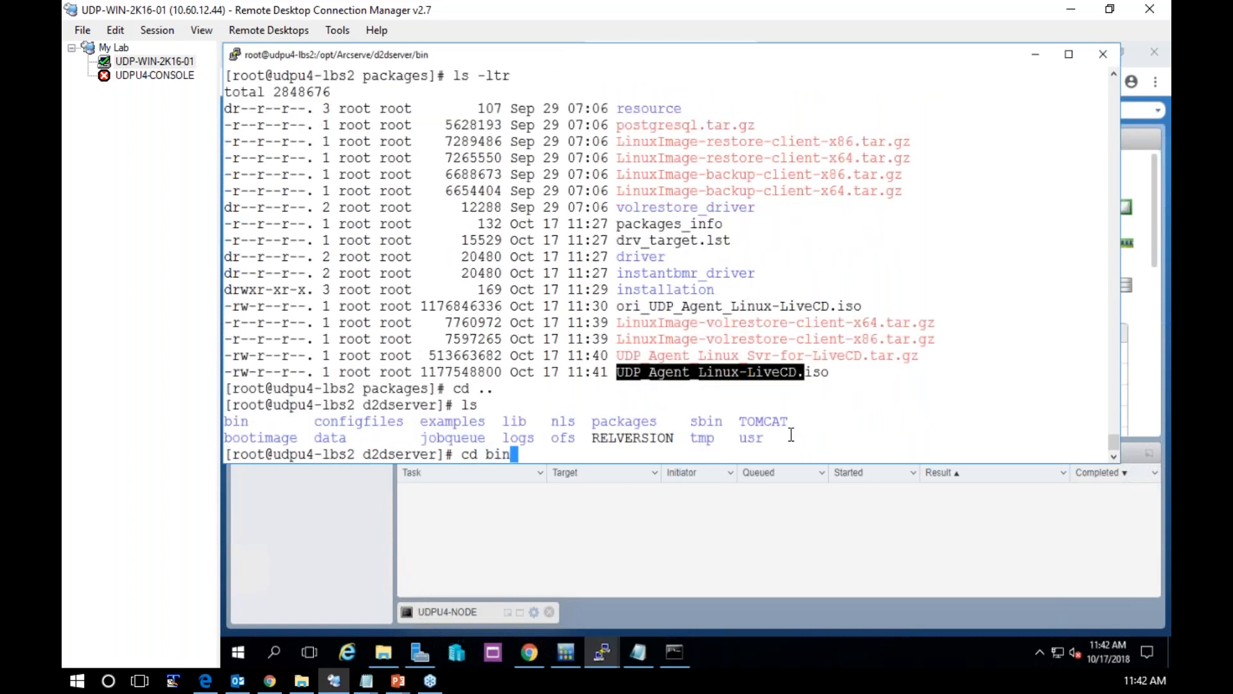
pyautogui.press('Return')
pyautogui.write('ls')
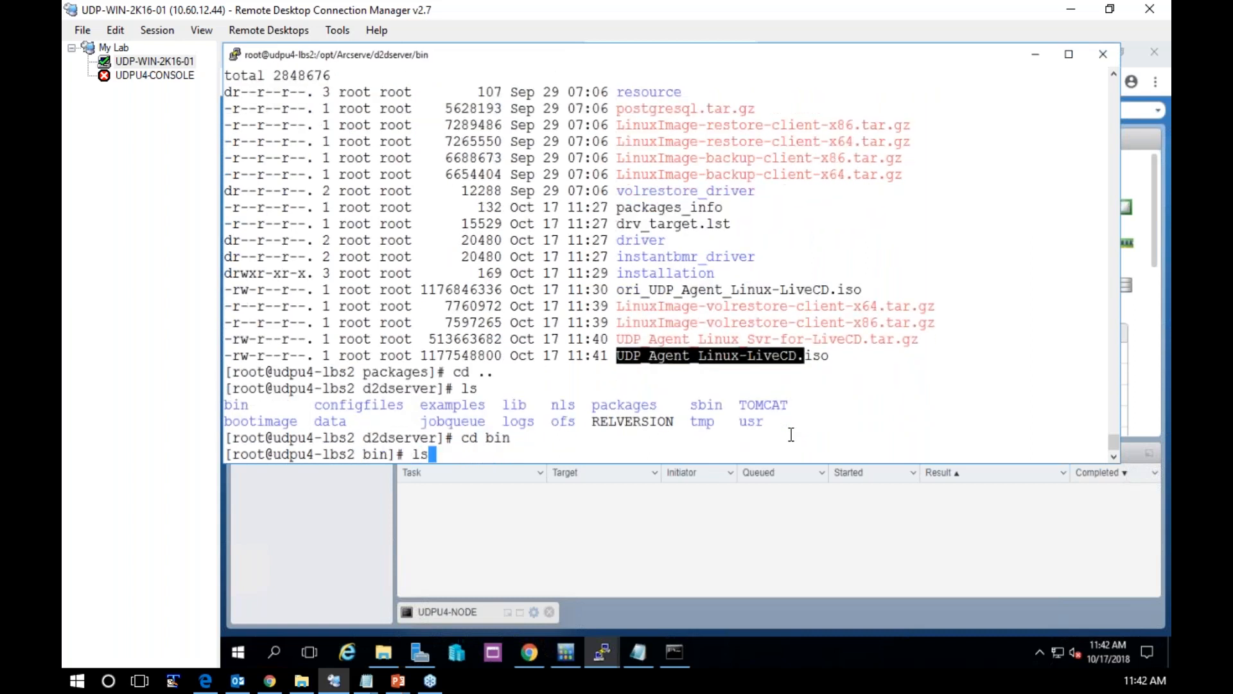
pyautogui.press('Return')
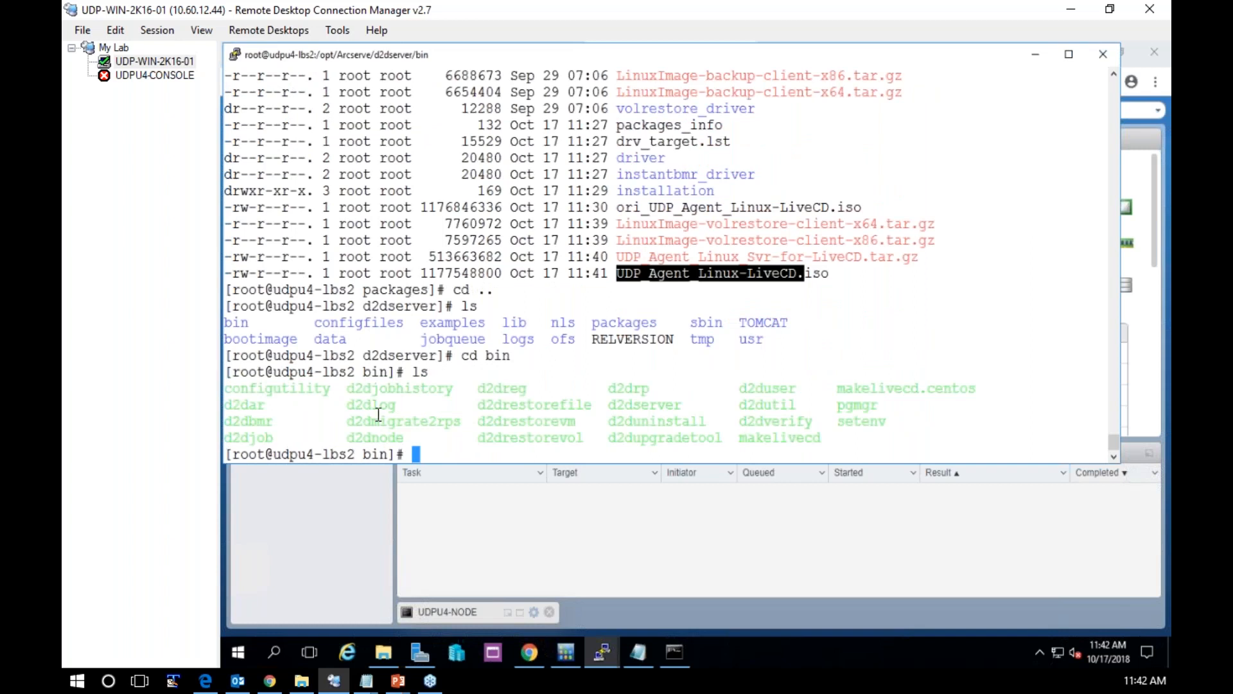
# Highlight the d2dreg, d2drestorefile and d2drestorevm utilities one by one in the bin listing
pyautogui.doubleClick(502, 388)
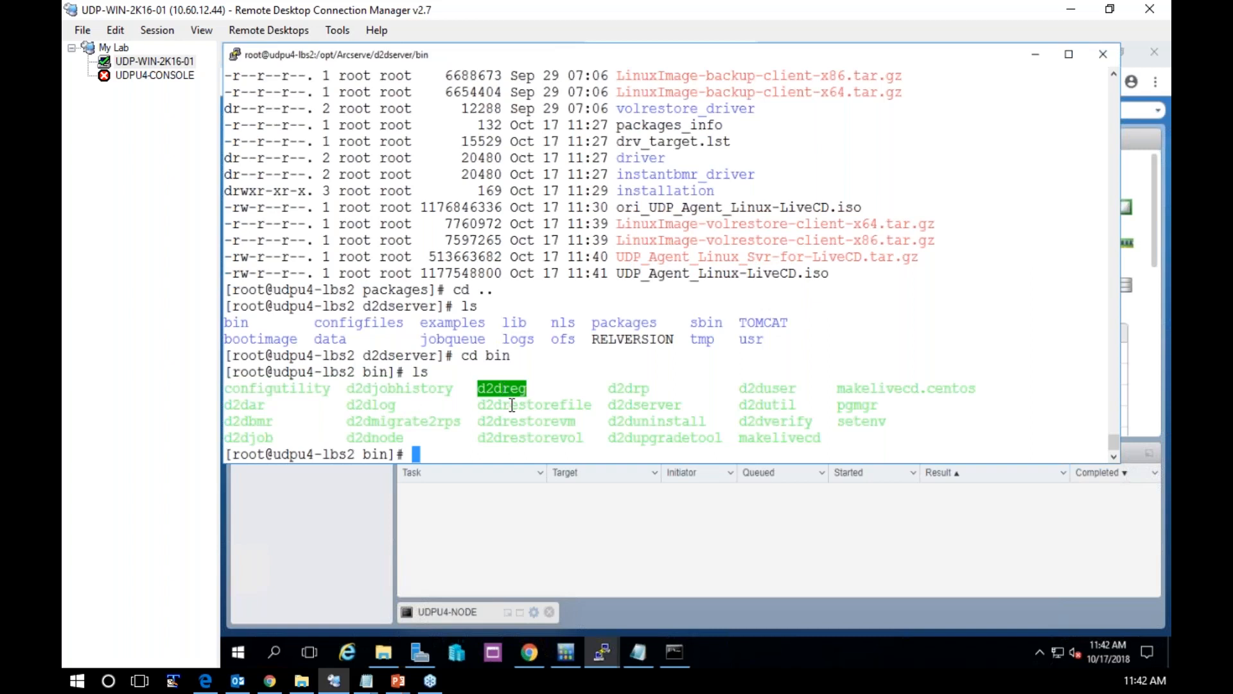
pyautogui.doubleClick(512, 405)
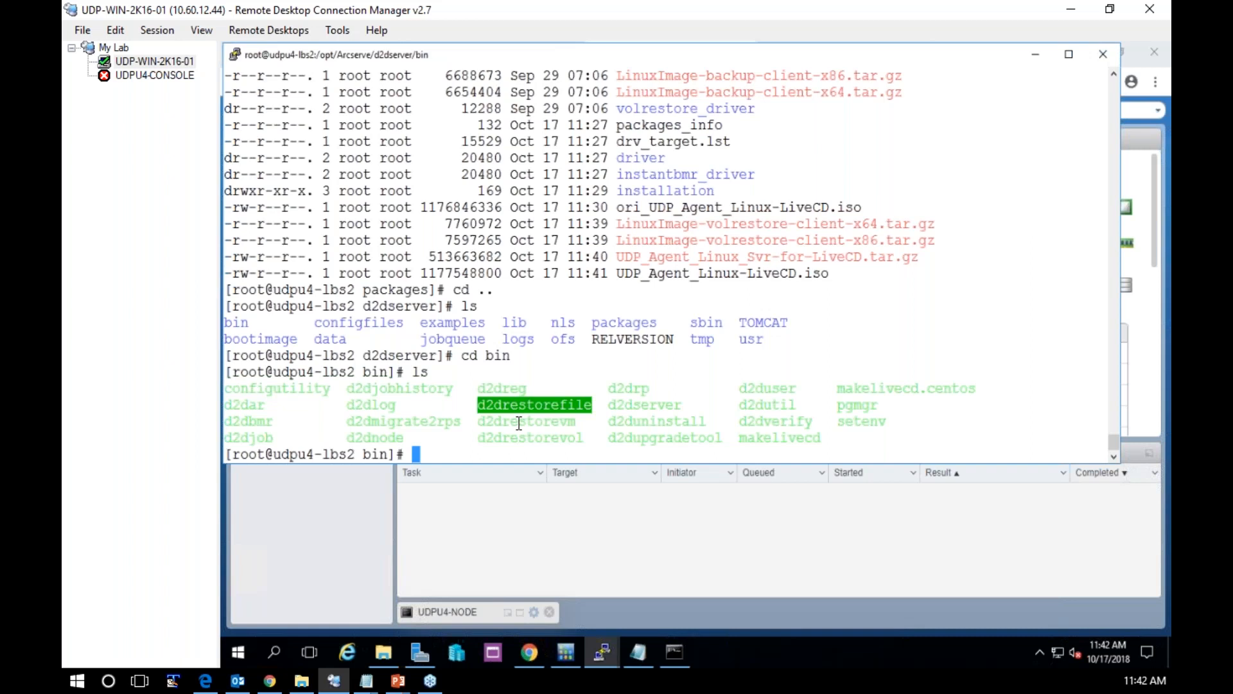
pyautogui.doubleClick(519, 421)
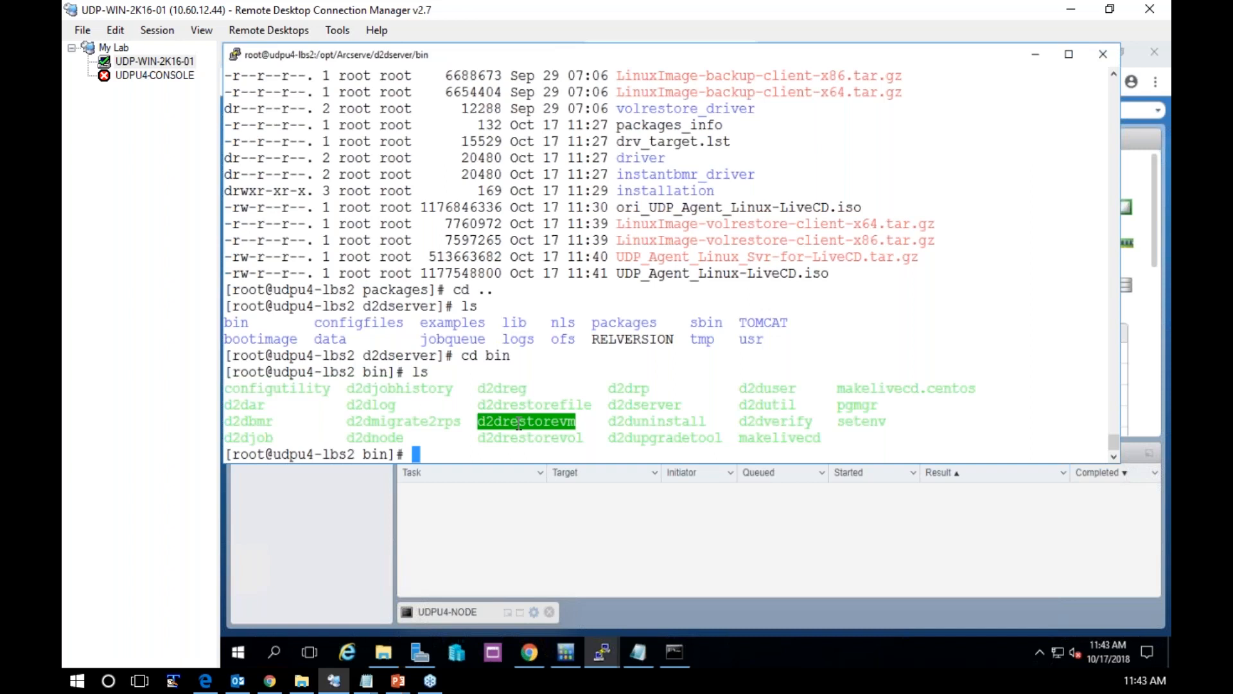
# Highlight the d2drestorevol, makelivecd, d2dverify and d2dutil utilities one by one in the bin listing
pyautogui.click(565, 437)
pyautogui.doubleClick(565, 437)
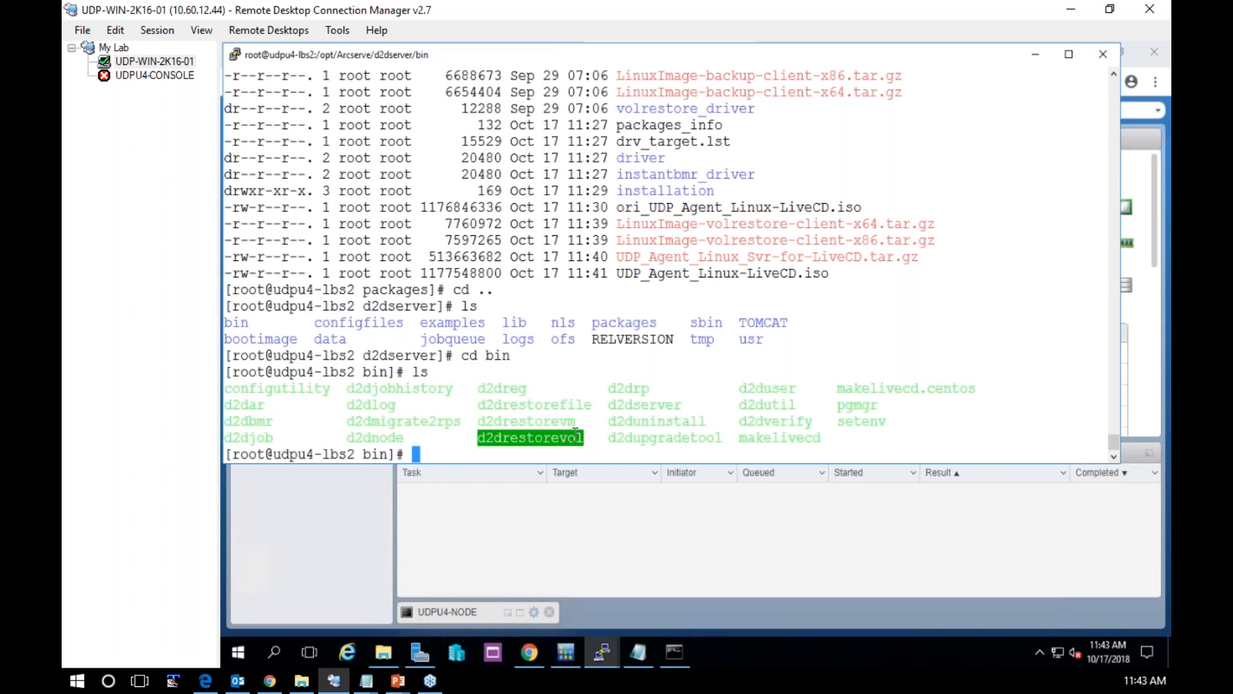
pyautogui.doubleClick(805, 435)
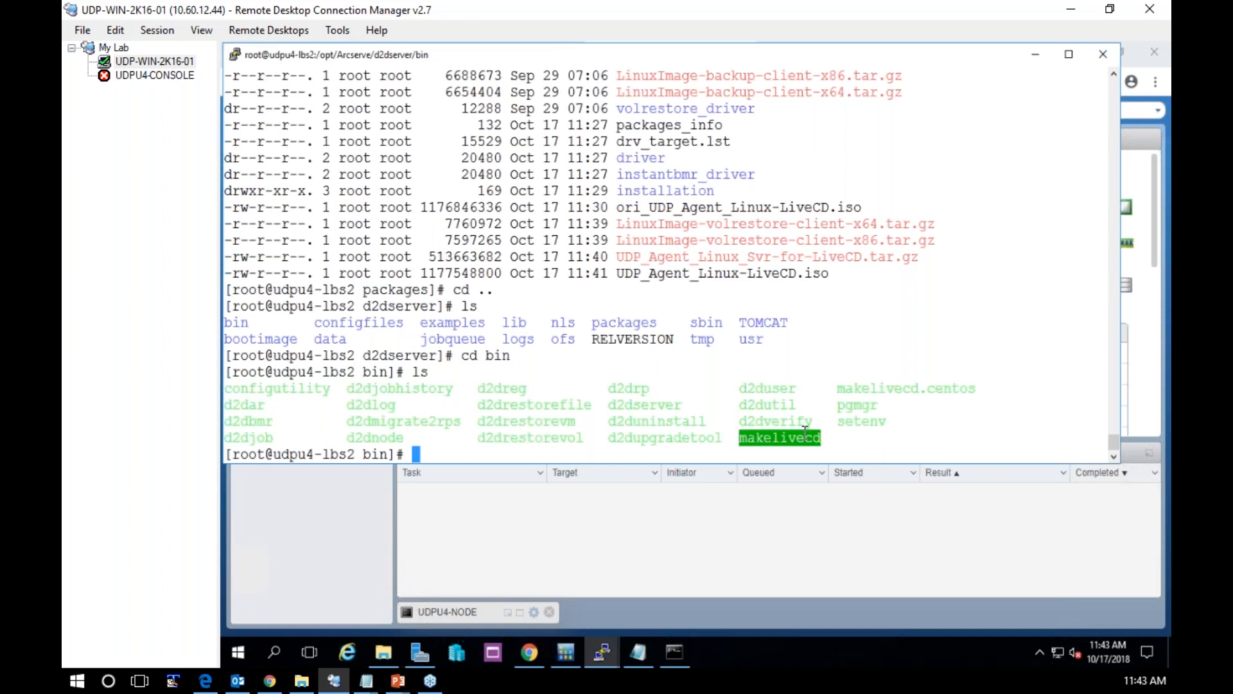
pyautogui.doubleClick(795, 421)
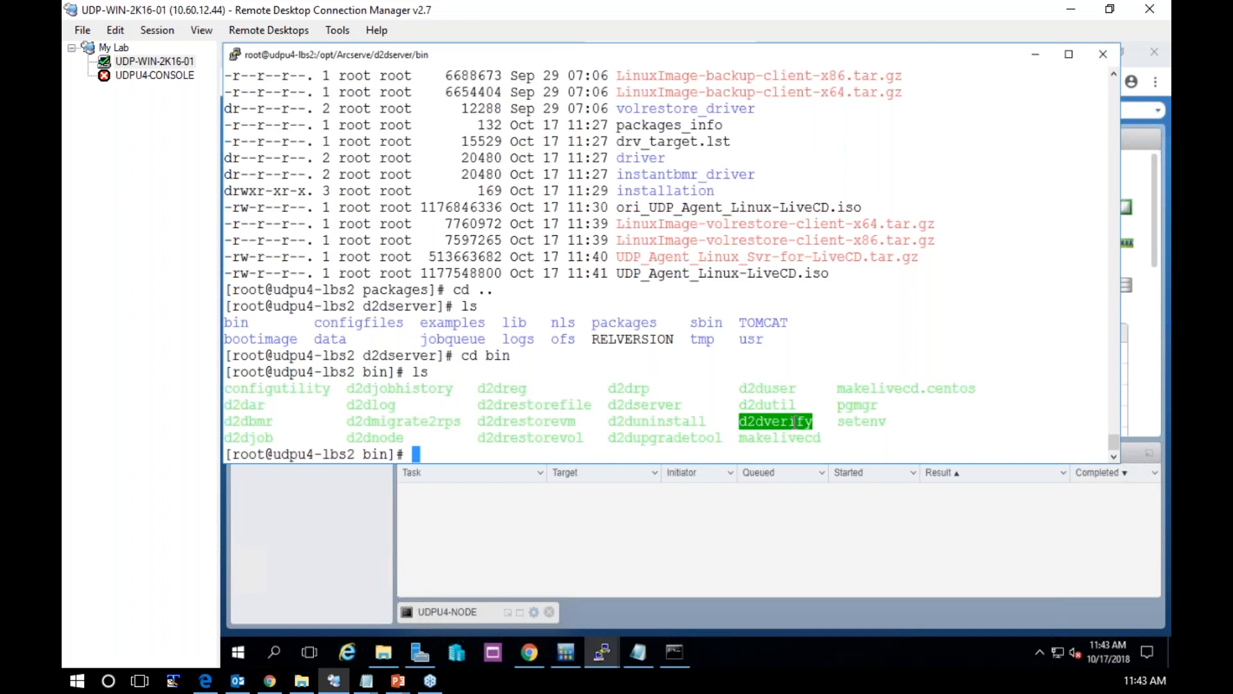
pyautogui.doubleClick(776, 405)
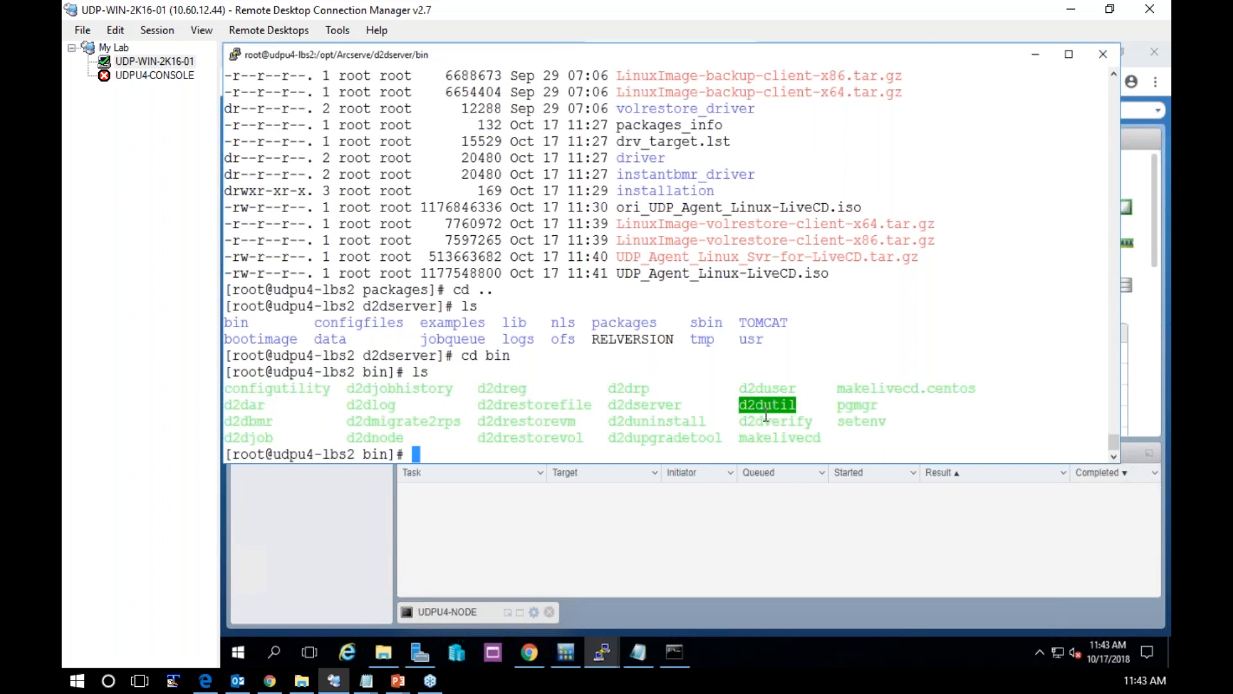
# Run ./d2dutil encrypt, enter the password to encrypt, and copy the resulting encrypted string
pyautogui.write('./d2dutil')
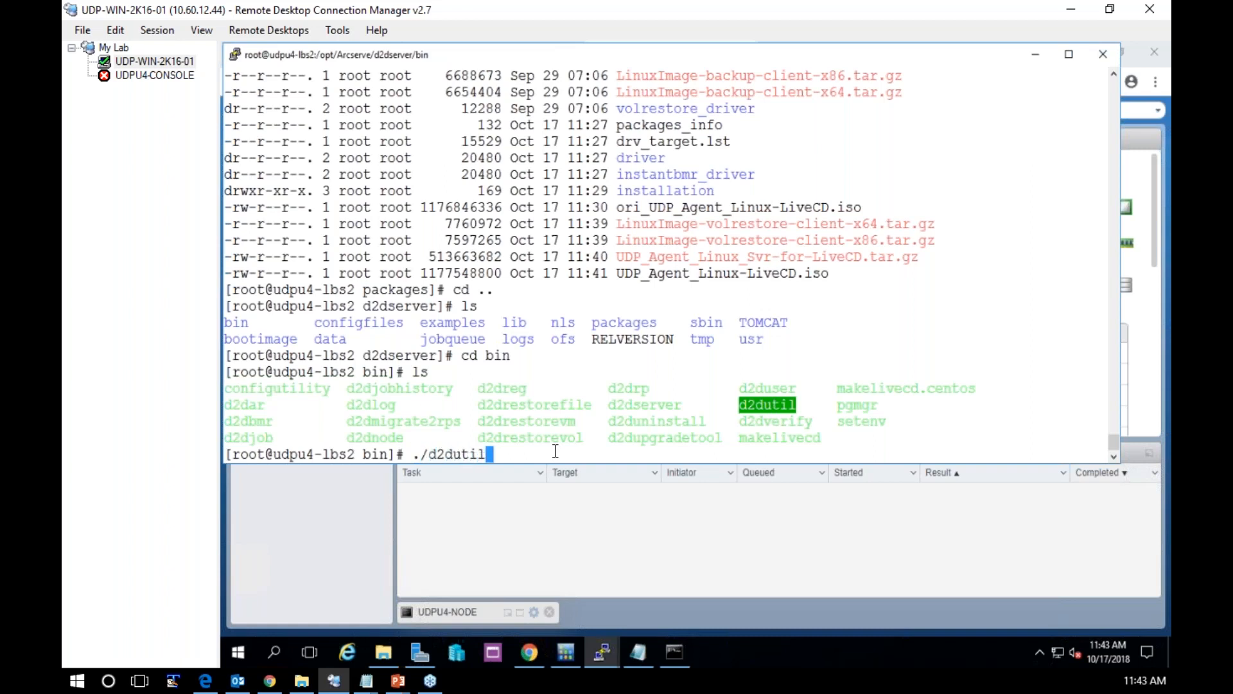
pyautogui.write(' encrypt')
pyautogui.press('Return')
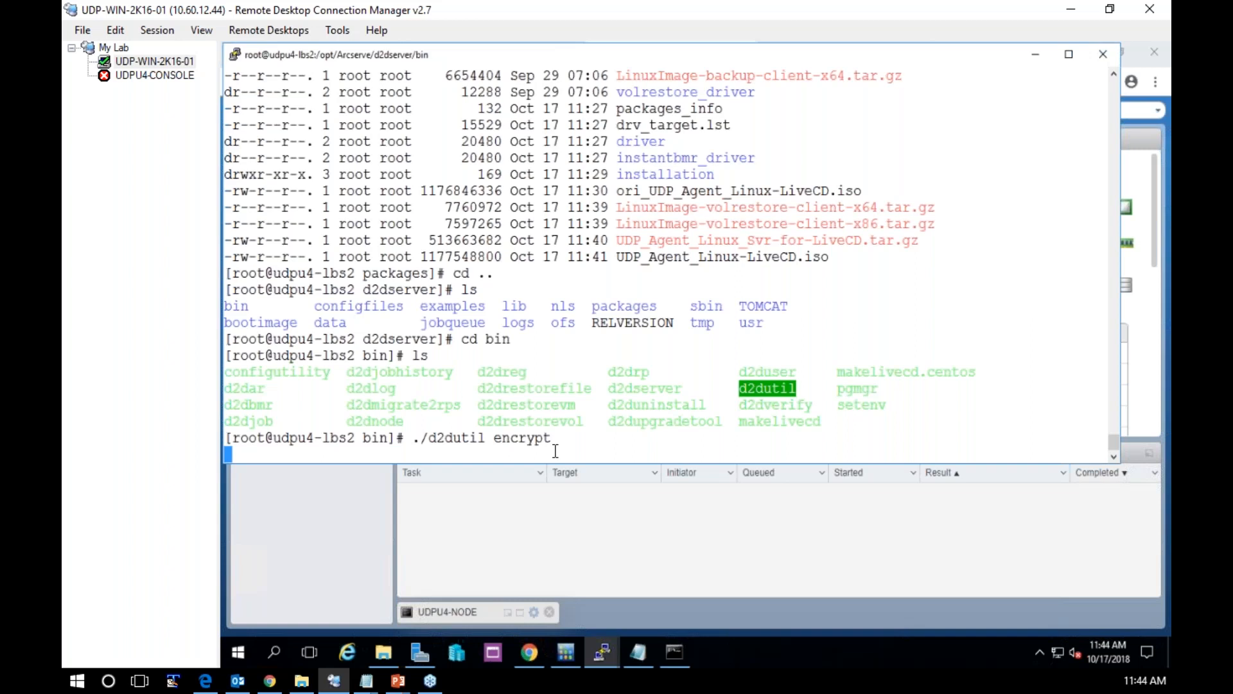
pyautogui.press('Return')
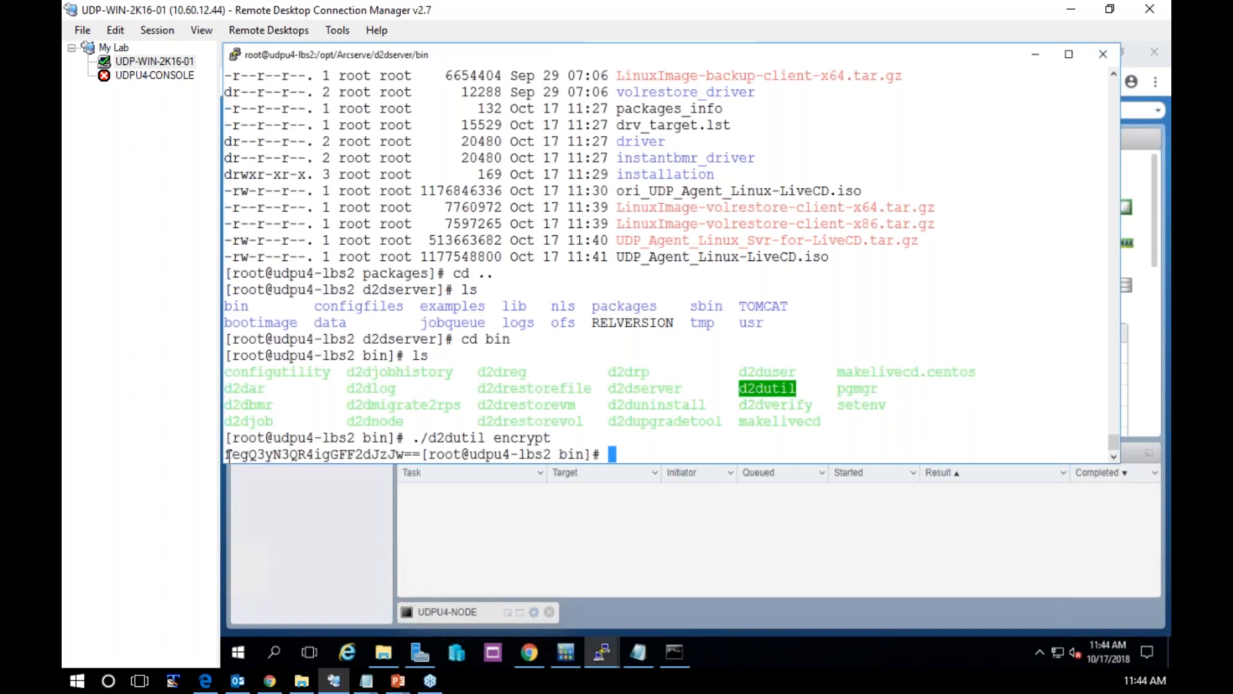
pyautogui.moveTo(228, 456); pyautogui.dragTo(417, 454)
pyautogui.hotkey('ctrl', 'c')
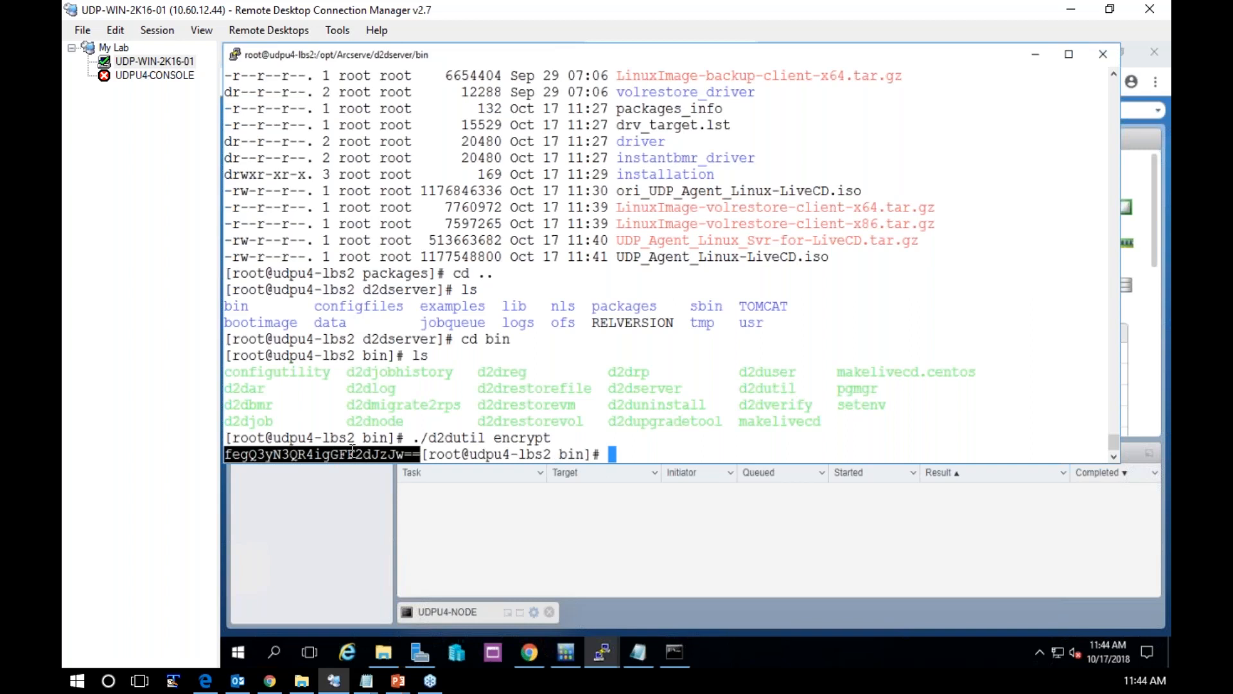
# Go up to the d2dserver directory, create a directory named templates, and change into it
pyautogui.click(699, 445)
pyautogui.write('cd ..')
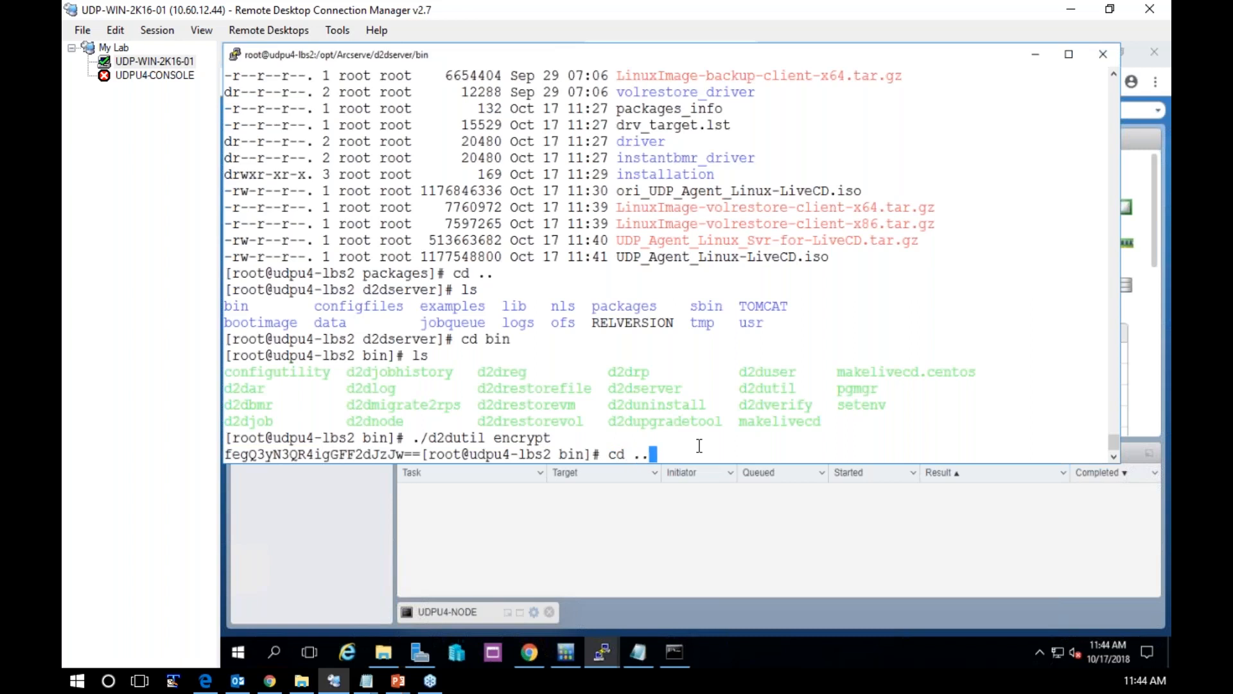
pyautogui.write('/')
pyautogui.press('Return')
pyautogui.write('mkdir te')
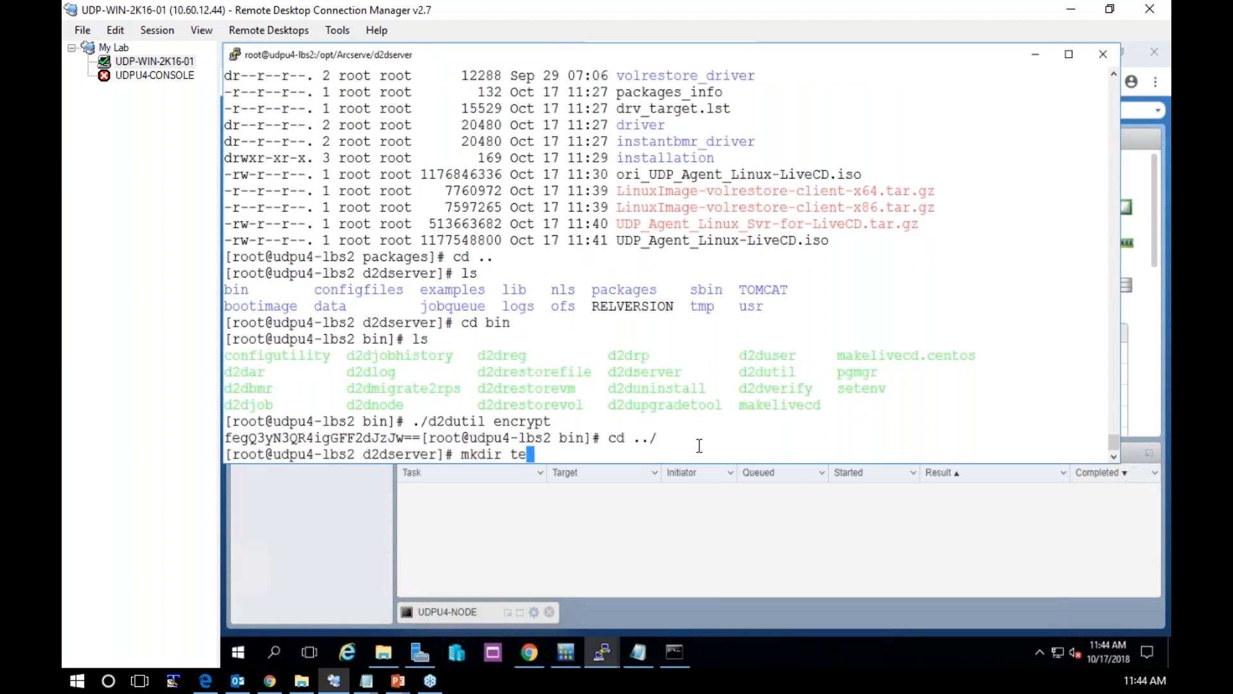
pyautogui.write('mplates')
pyautogui.press('Return')
pyautogui.write('cd templates/')
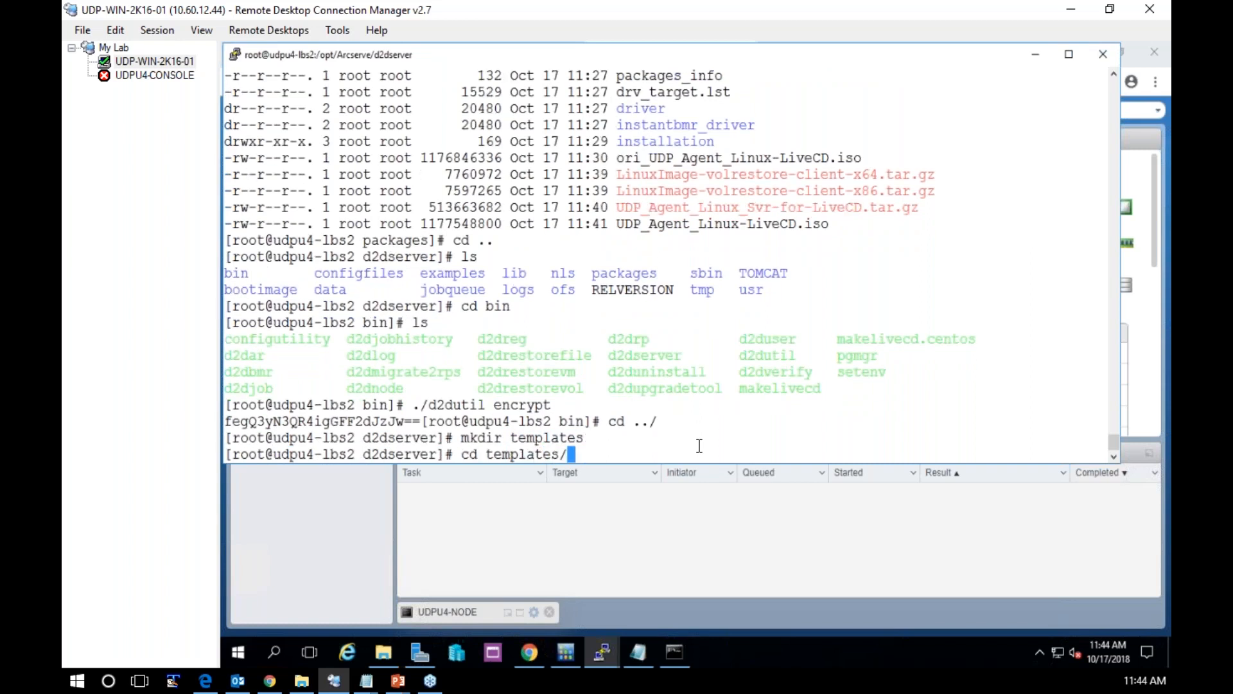
pyautogui.press('Return')
# Create pwdfile in vi with a password= line holding the copied encrypted password, and save it
pyautogui.write('vi pwdfile')
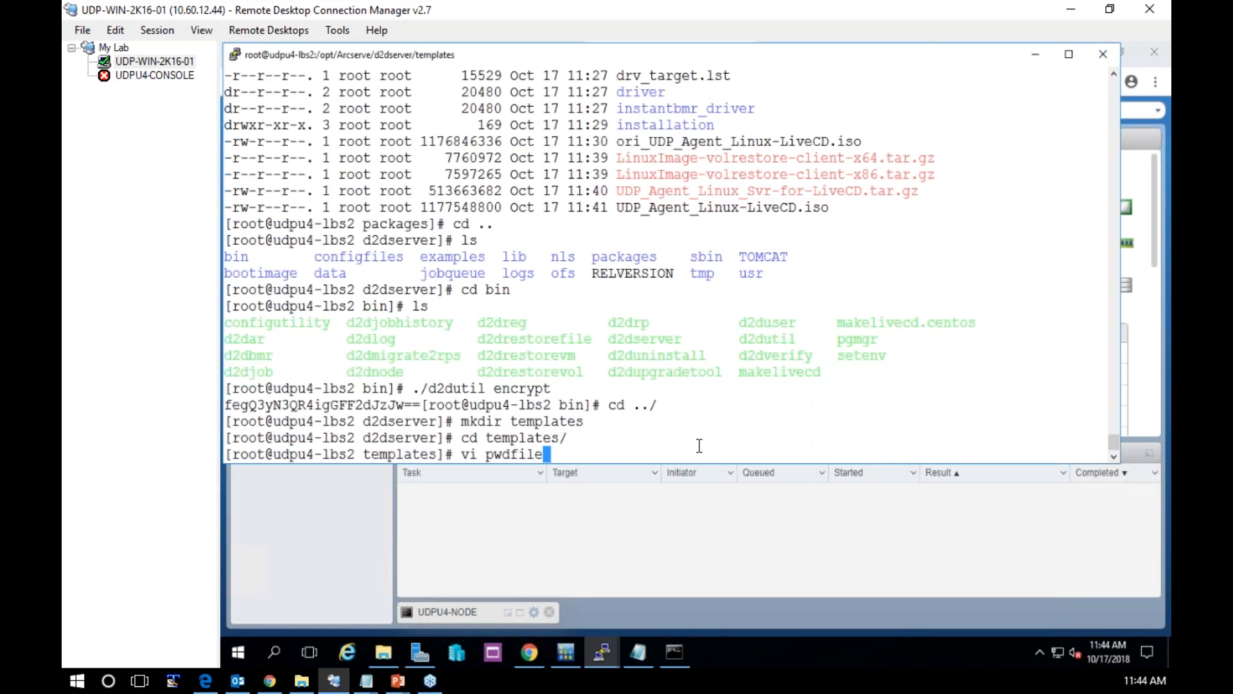
pyautogui.press('Return')
pyautogui.write('i')
pyautogui.write('password')
pyautogui.write('=')
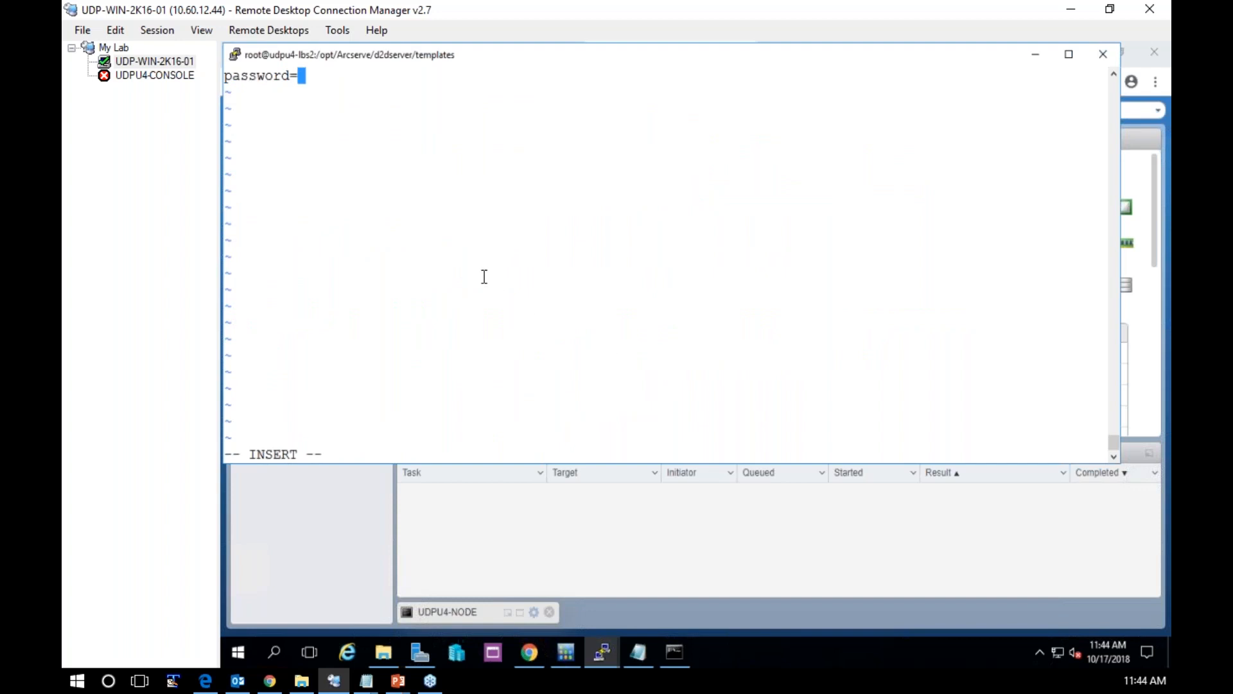
pyautogui.rightClick(484, 276)
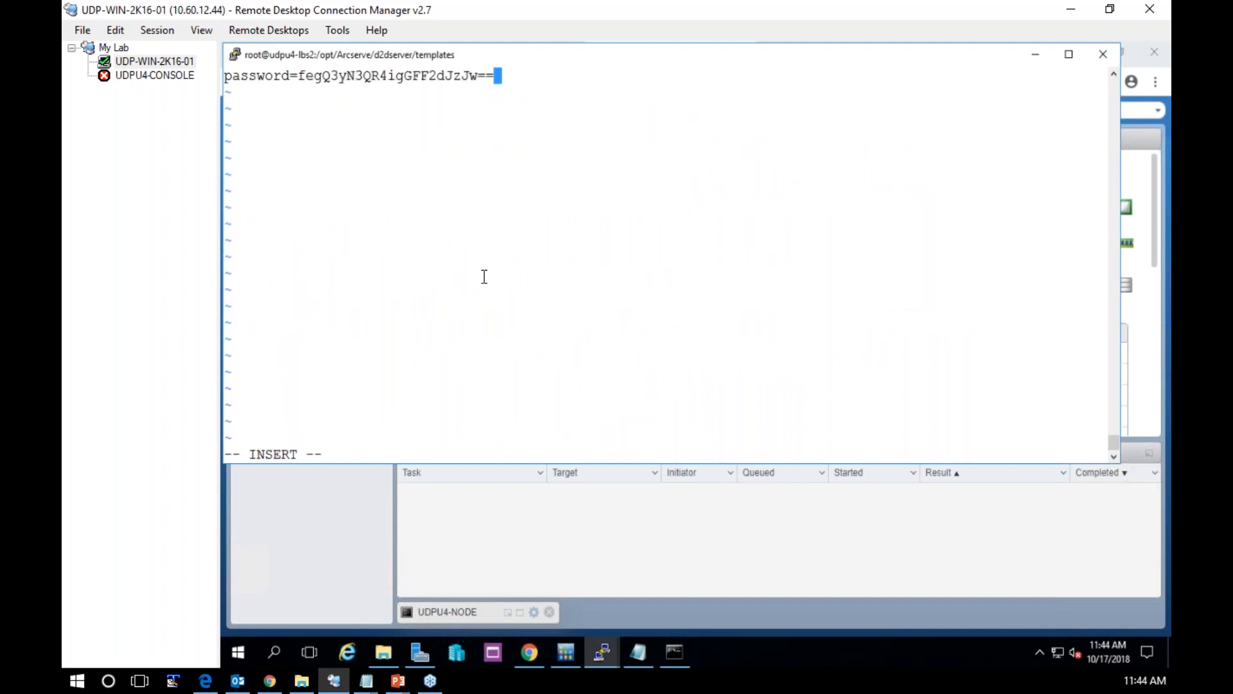
pyautogui.press('Escape')
pyautogui.write(':wq!')
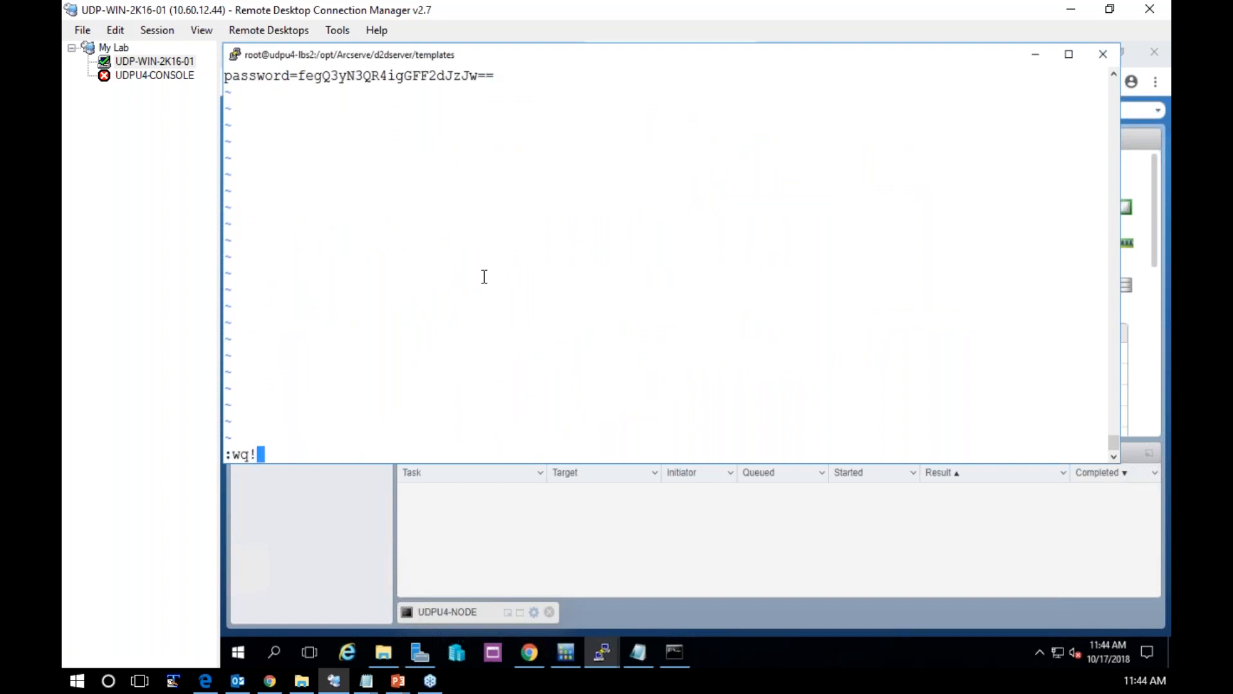
pyautogui.press('Return')
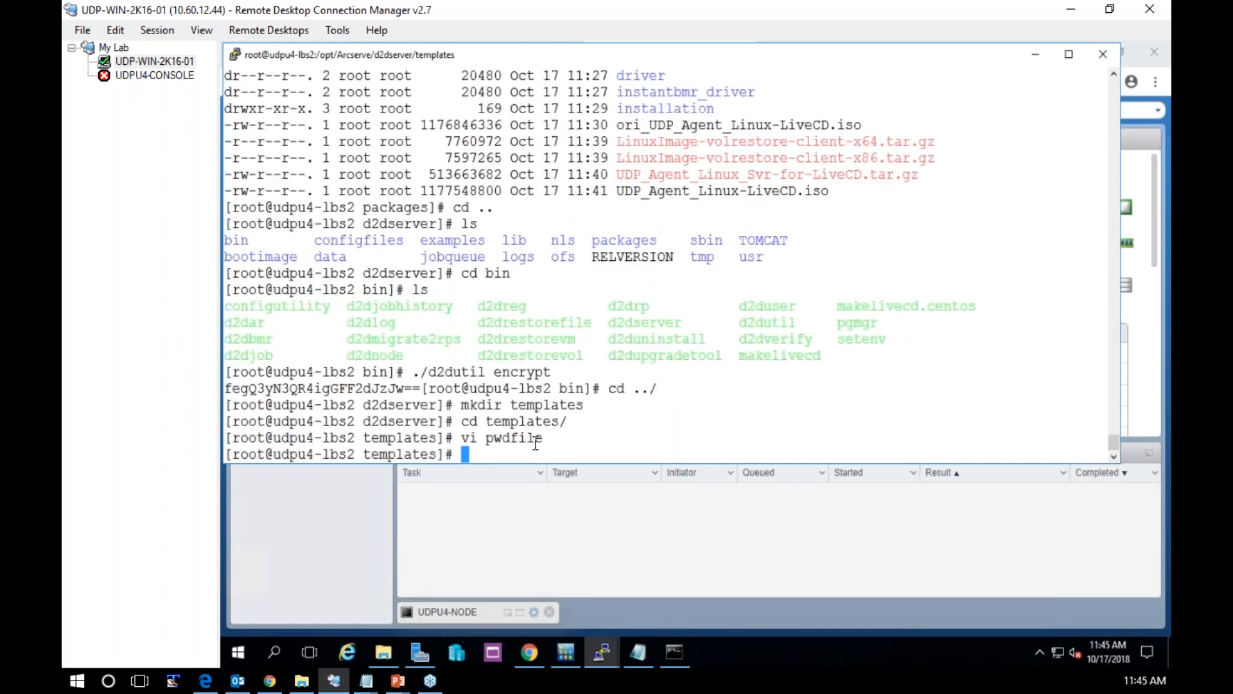
# Switch to the udpu4-node terminal and approve the net-tools installation and the CentOS 7 GPG key import
pyautogui.click(603, 649)
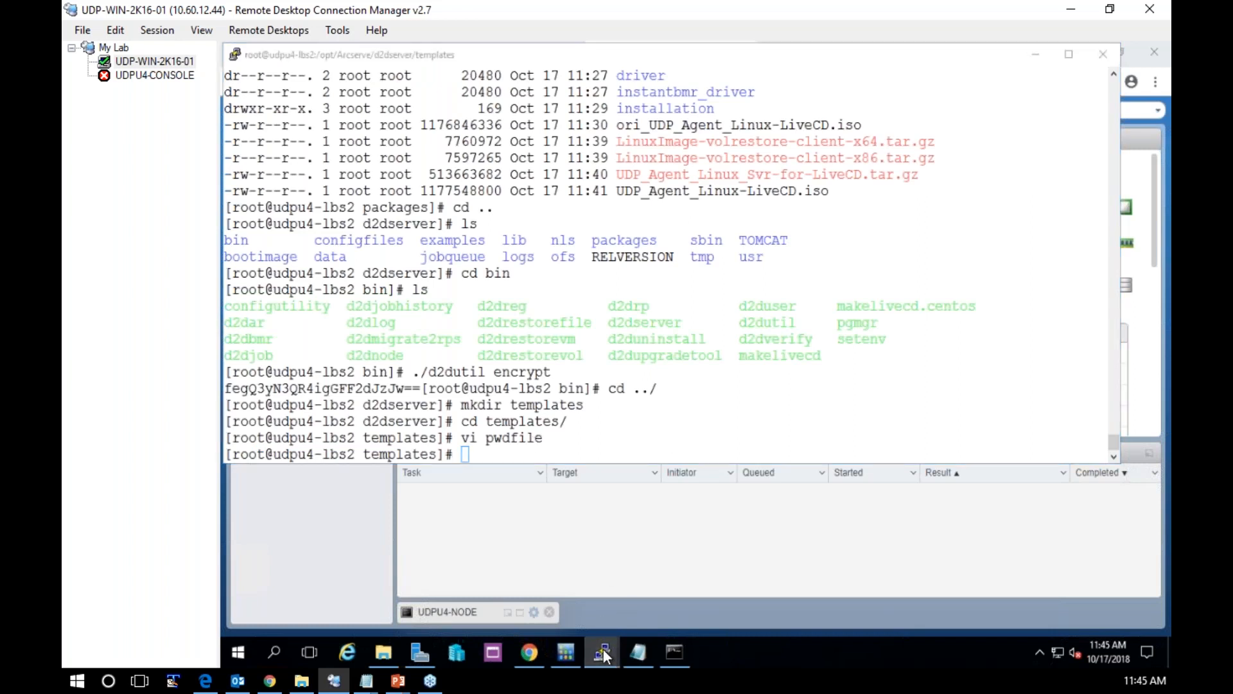
pyautogui.click(826, 581)
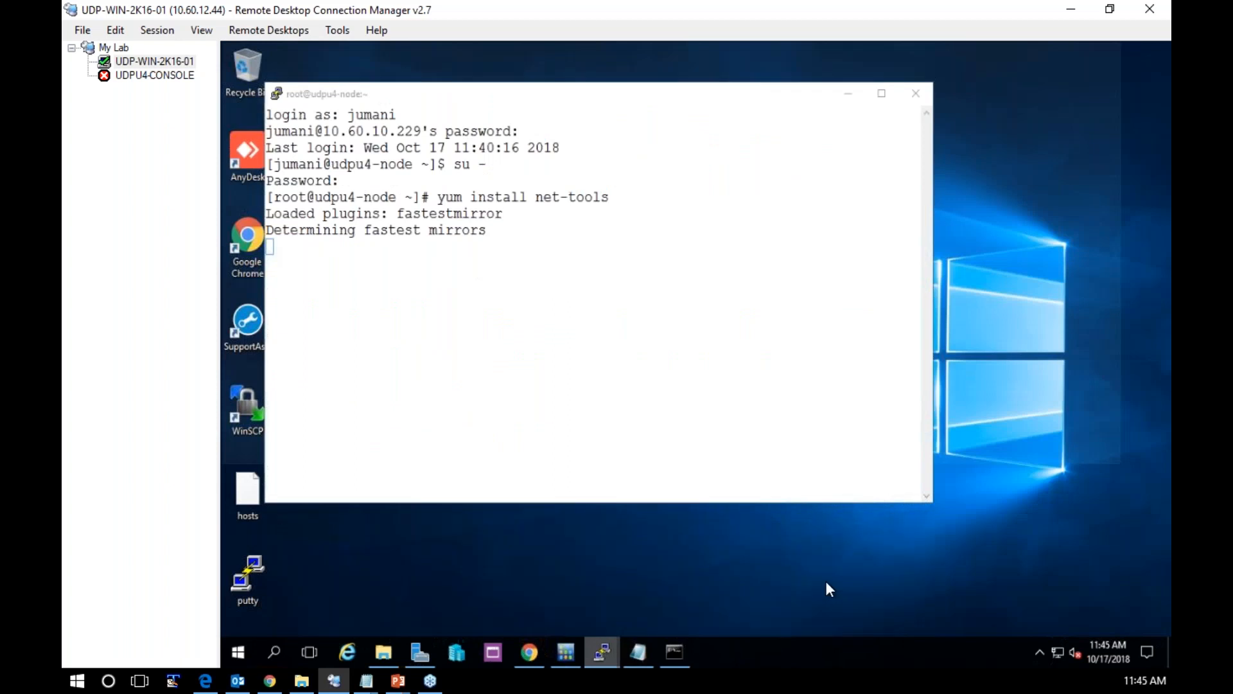
pyautogui.write('y')
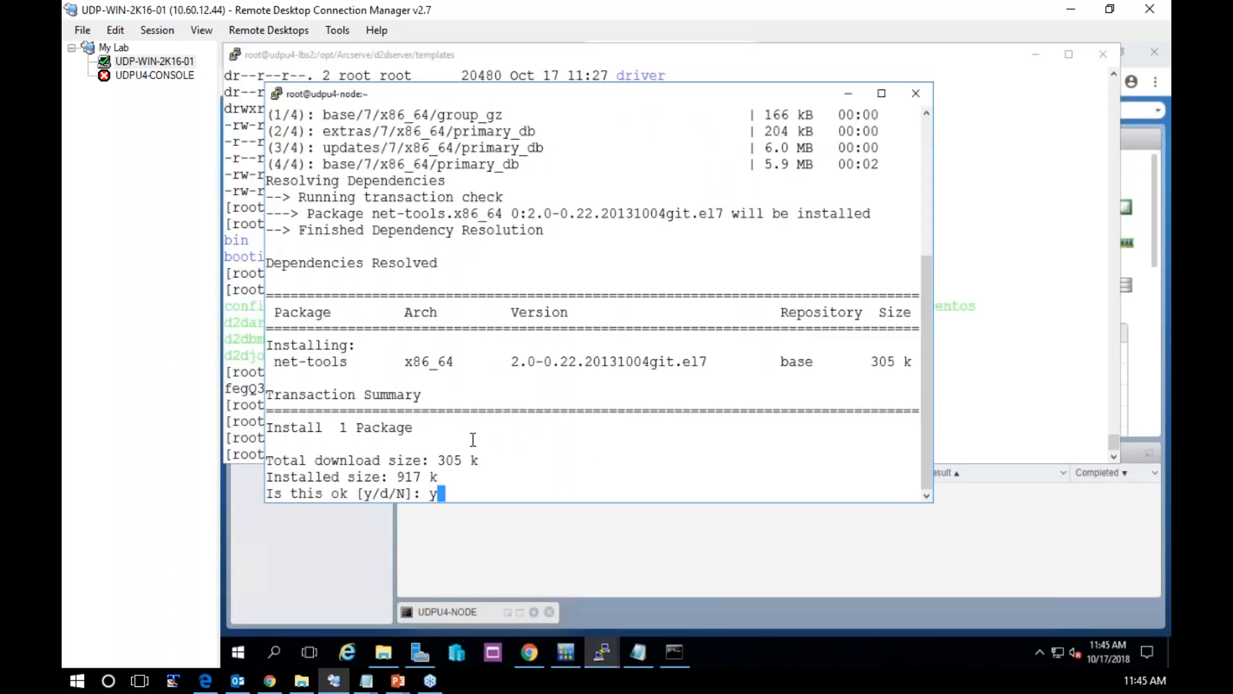
pyautogui.press('Return')
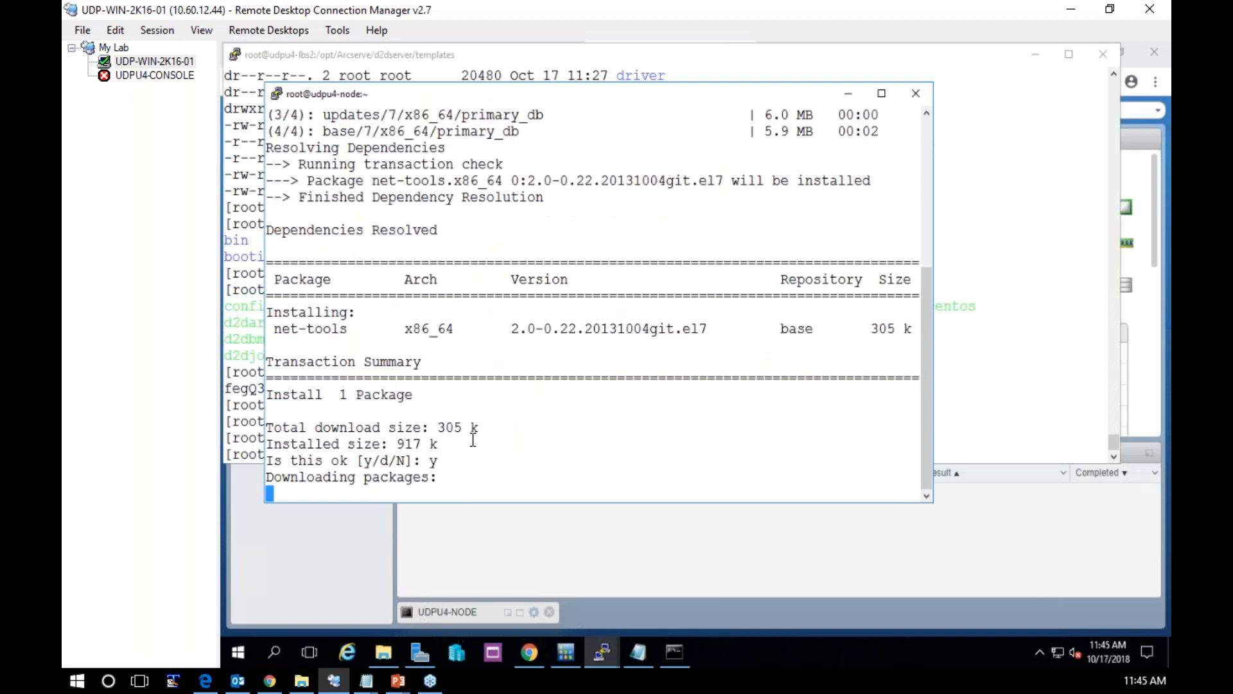
pyautogui.write('y')
pyautogui.press('Return')
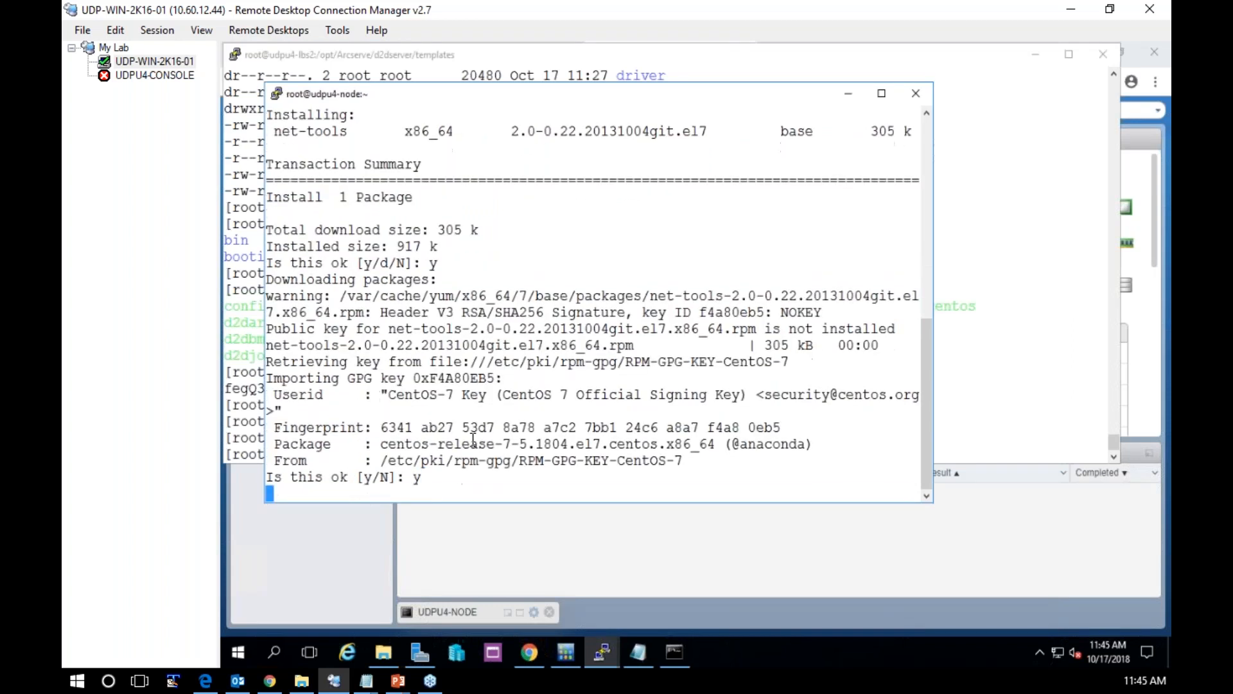
# Run ifconfig on udpu4-node and move its terminal aside to uncover the udpu4-lbs2 terminal
pyautogui.write('ifconfig')
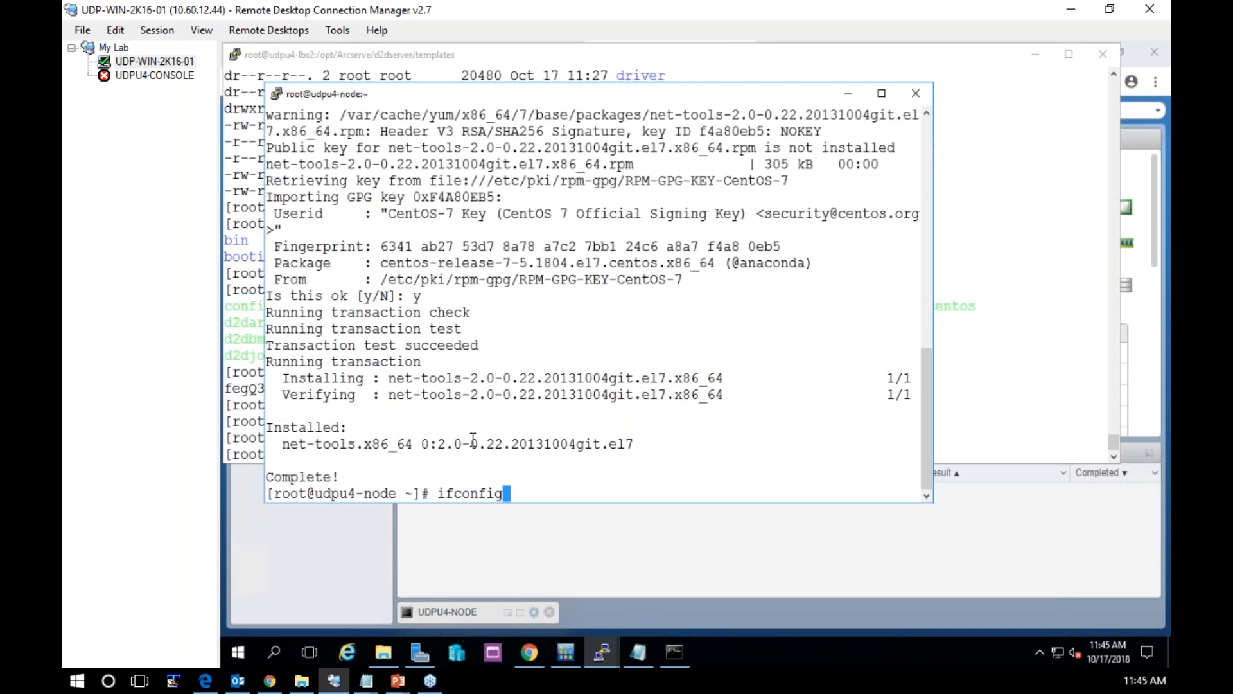
pyautogui.press('Return')
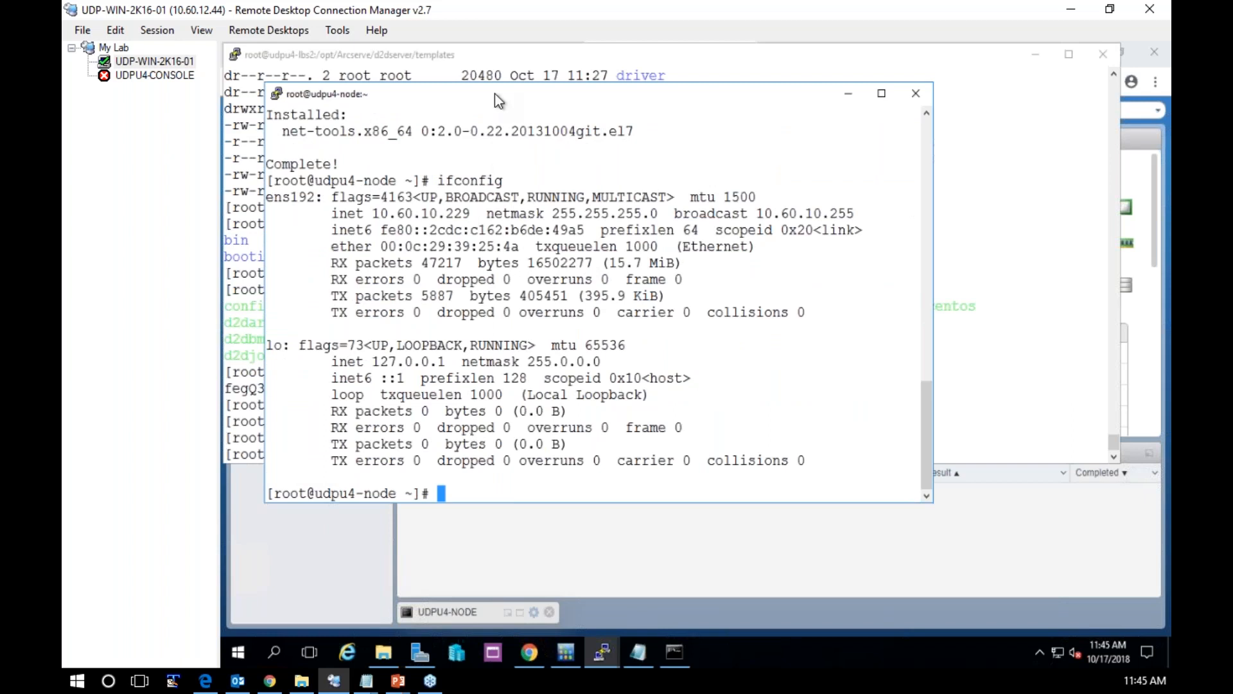
pyautogui.moveTo(504, 93); pyautogui.dragTo(742, 96)
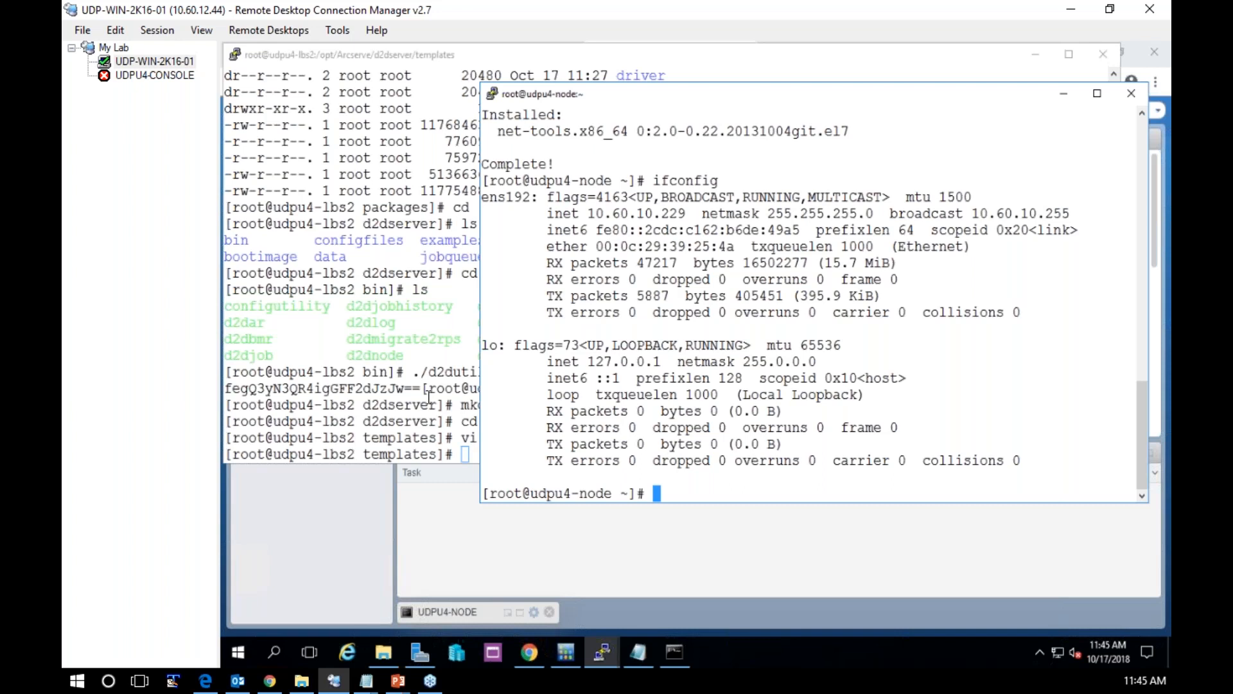
# In the udpu4-lbs2 terminal, return from templates to the d2dserver bin directory and list its utilities
pyautogui.click(383, 403)
pyautogui.write('cd ..')
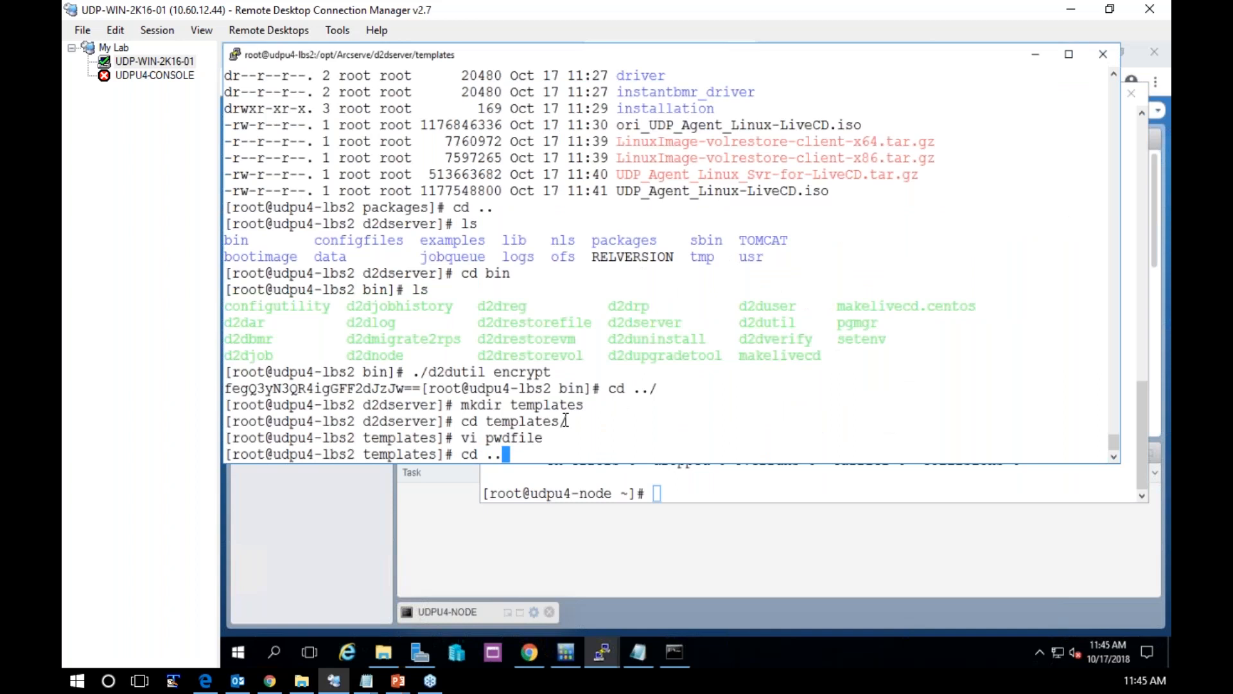
pyautogui.press('Return')
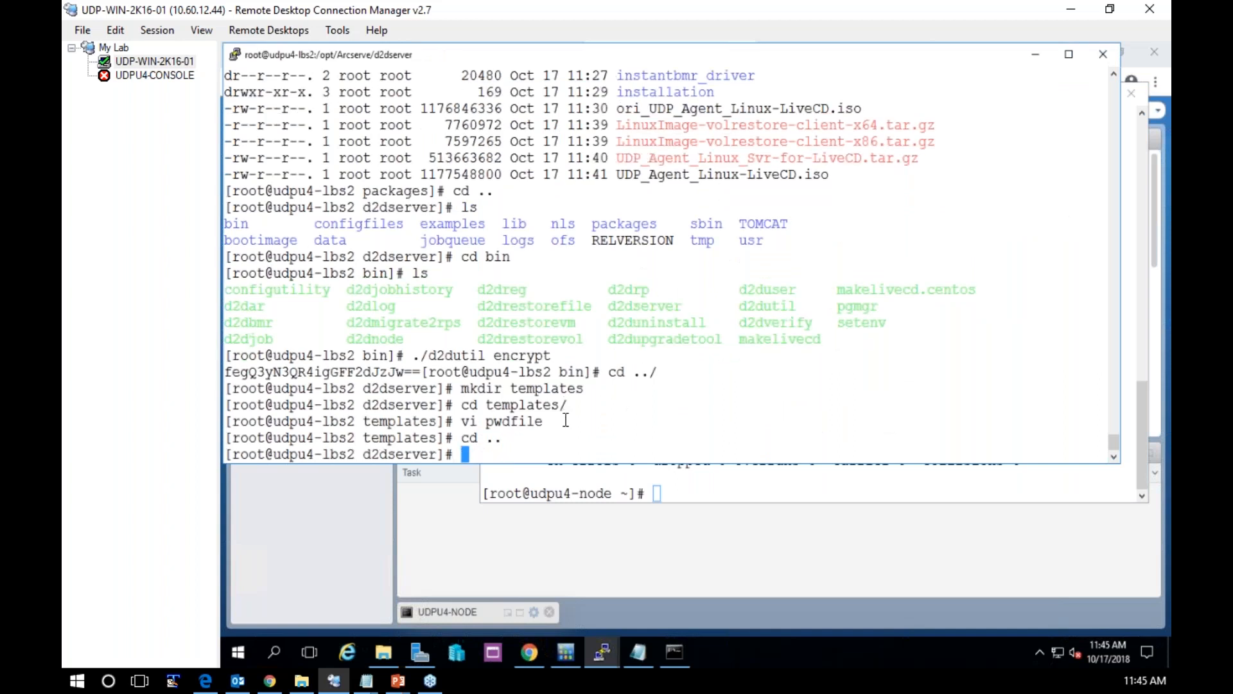
pyautogui.write('c bin')
pyautogui.press('Return')
pyautogui.write('cd b')
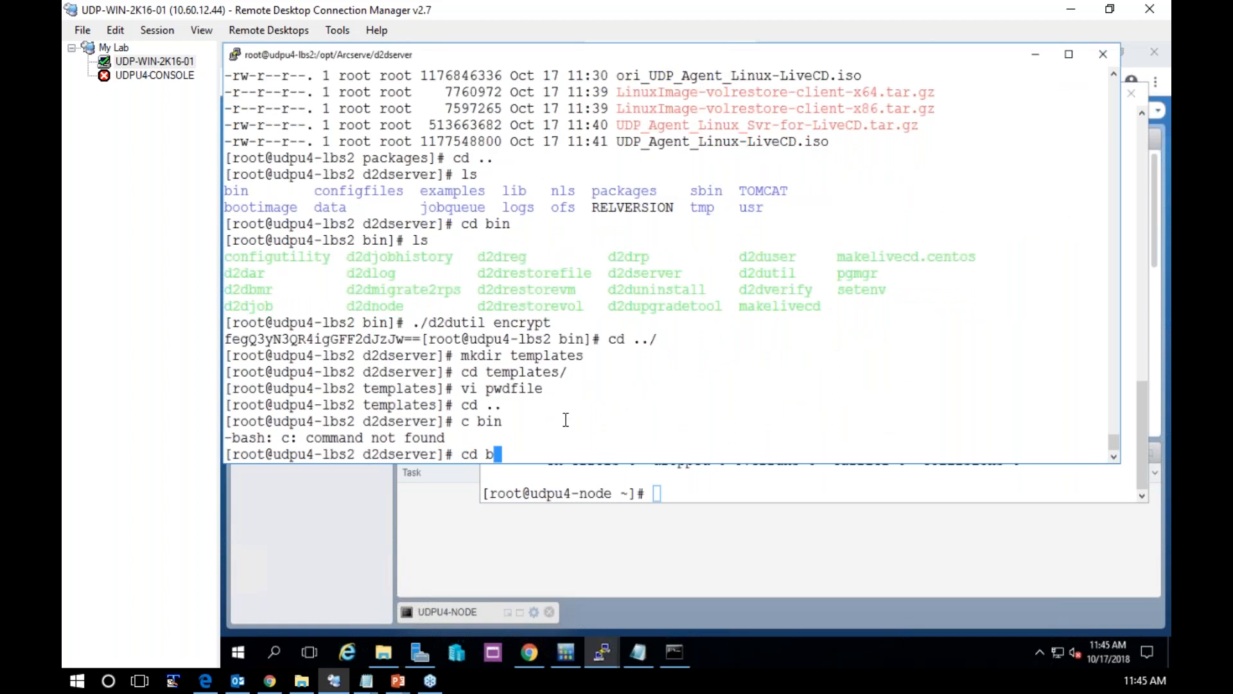
pyautogui.write('in/')
pyautogui.press('Return')
pyautogui.write('ls')
pyautogui.press('Return')
# Run ./d2dnode to show its usage, and begin a ./d2dnode --add= command without executing it
pyautogui.write('./d2dnode')
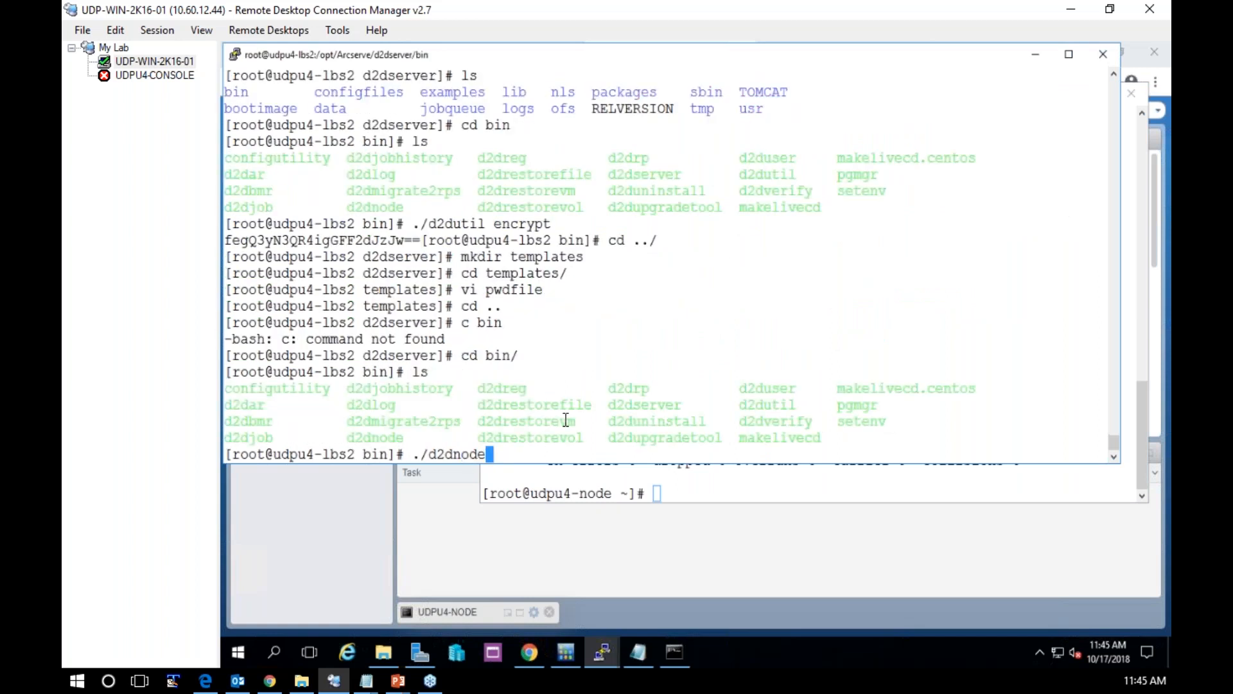
pyautogui.press('Return')
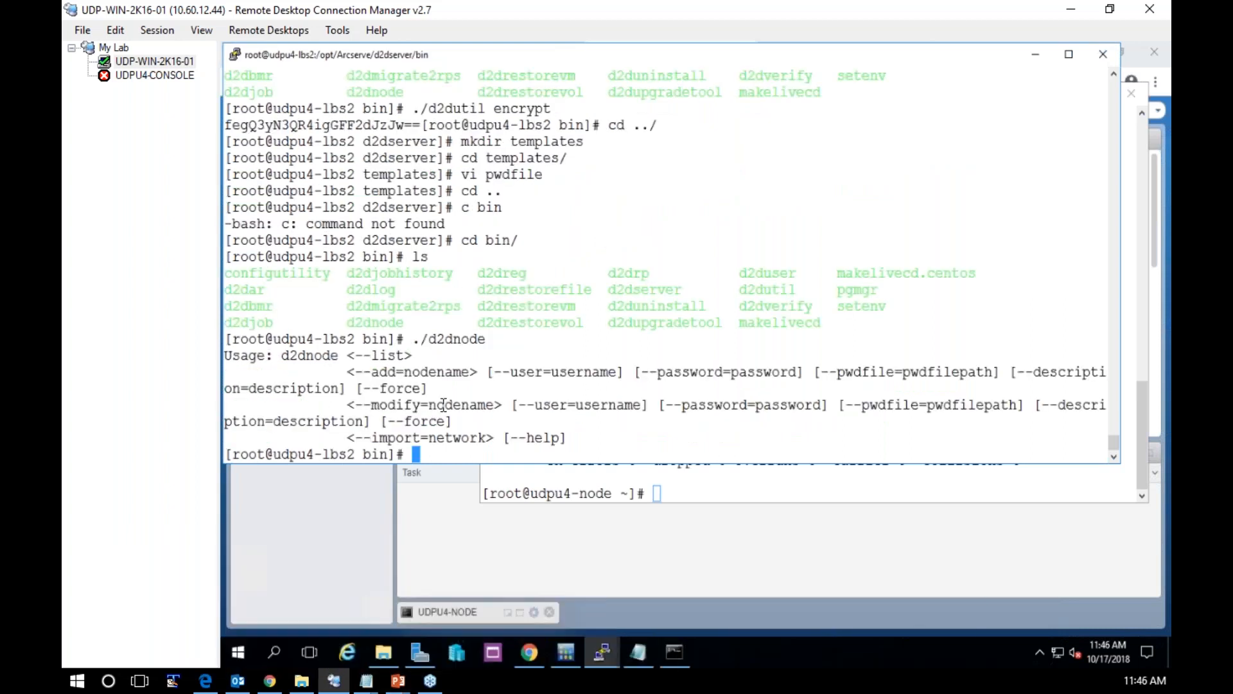
pyautogui.press('Up')
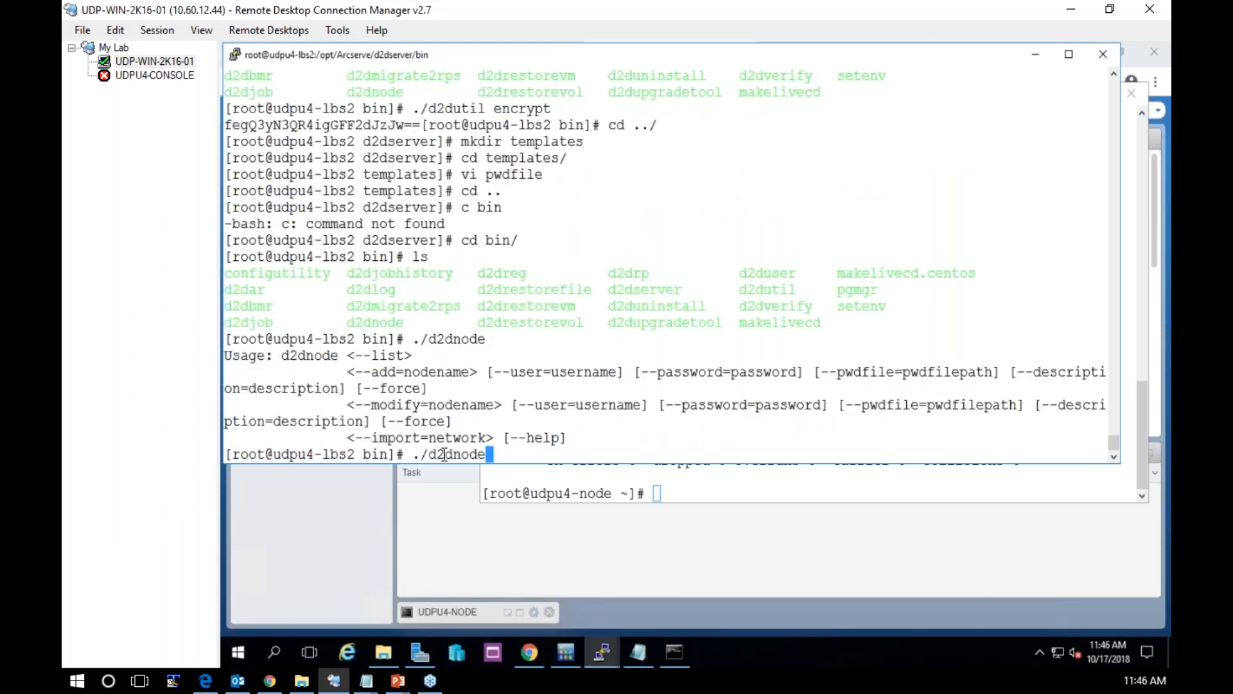
pyautogui.write('--add=')
# Switch to the udpu4-node terminal and display its hostname
pyautogui.click(744, 482)
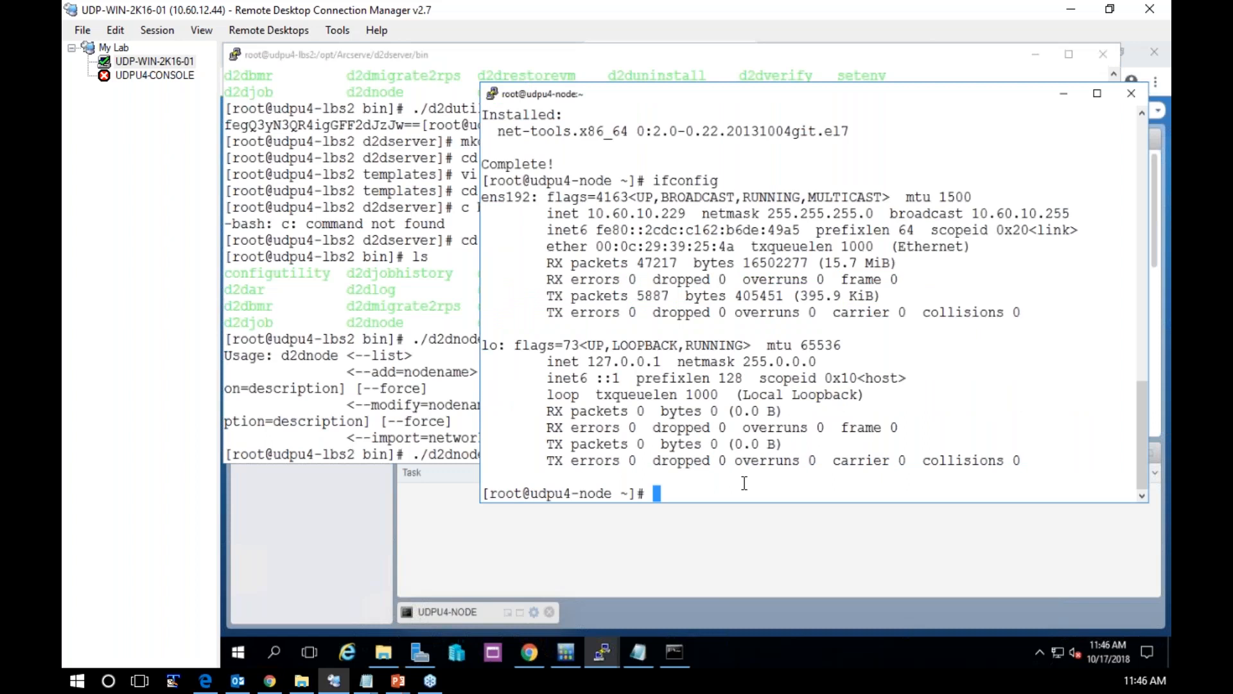
pyautogui.write('hostname')
pyautogui.press('Return')
# On udpu4-node, open /etc/hosts in vi and start a new line below the last entry
pyautogui.write('vi /')
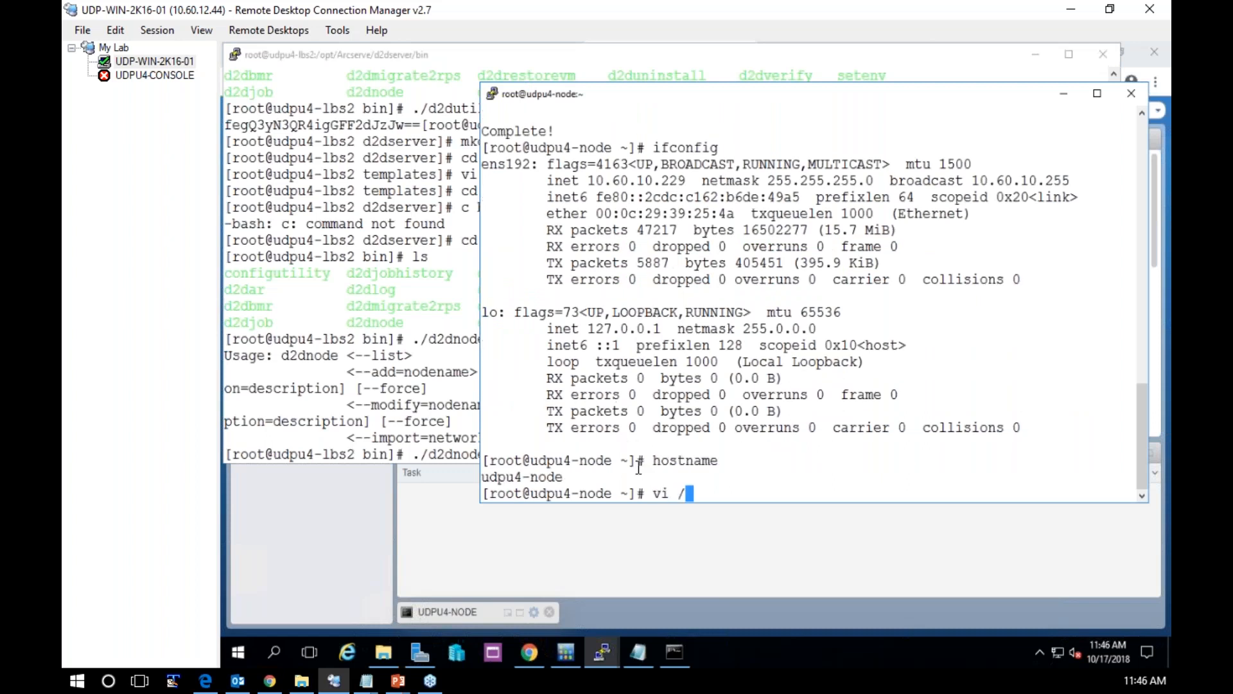
pyautogui.write('etc/hosts')
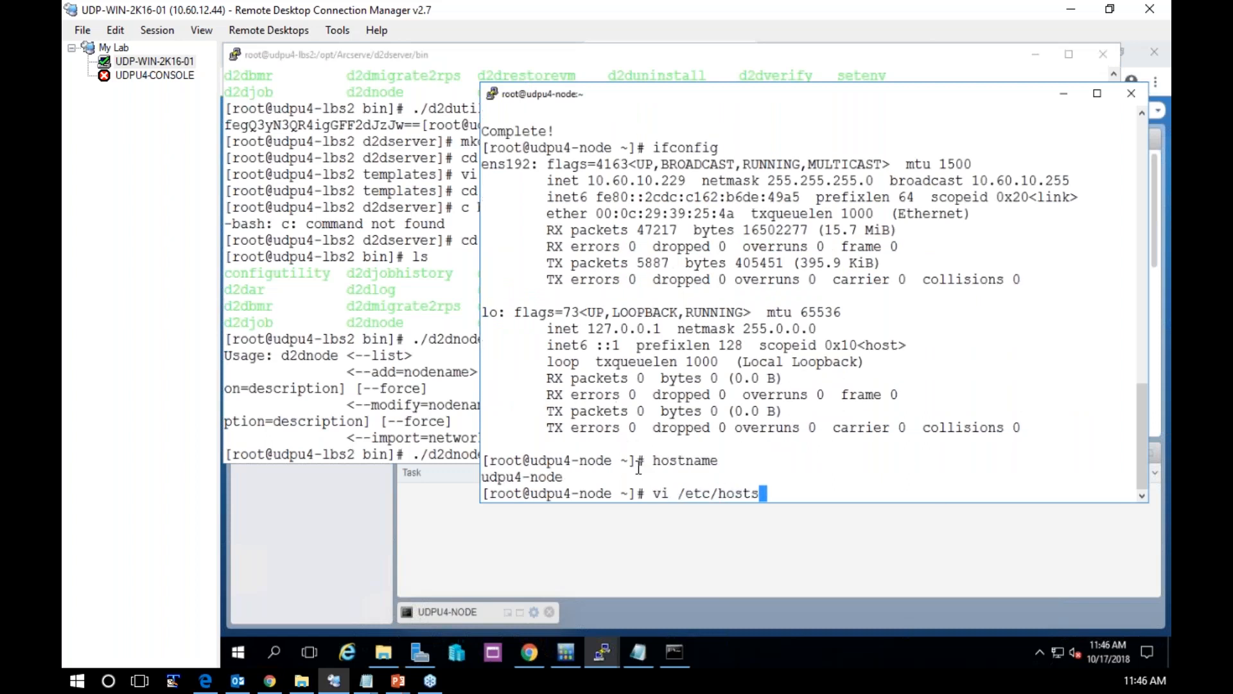
pyautogui.press('Return')
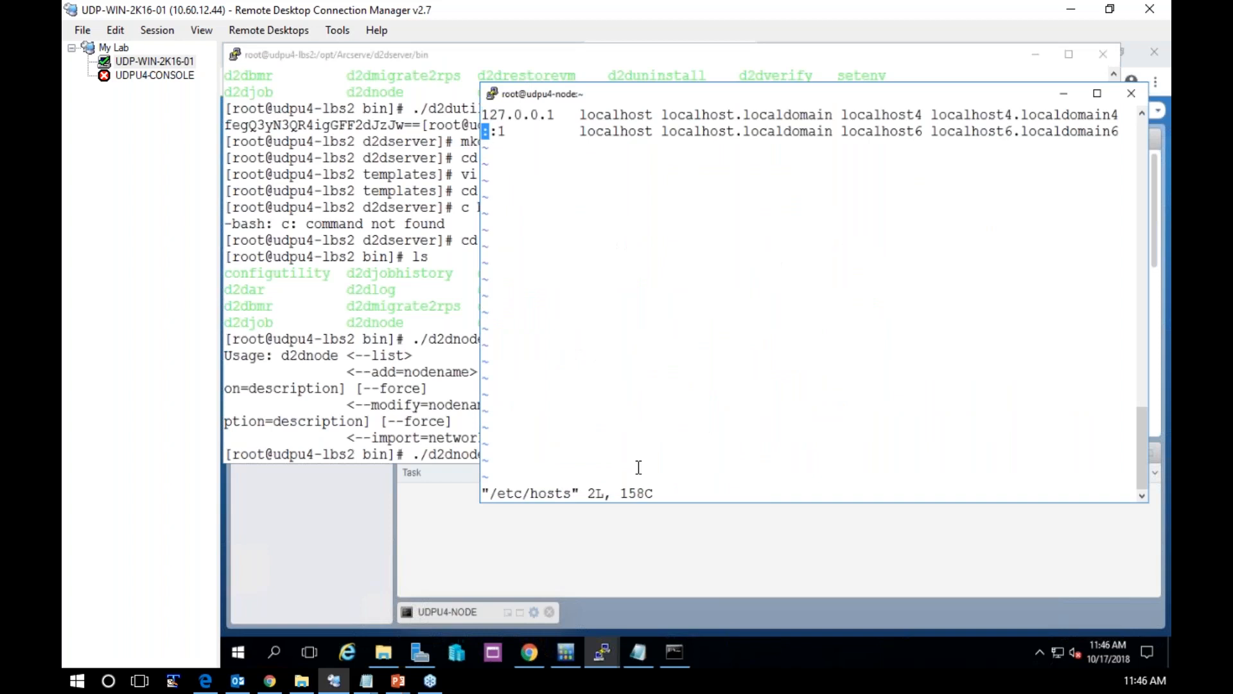
pyautogui.press('Right')
pyautogui.press('Right')
pyautogui.press('Right')
pyautogui.press('Right')
pyautogui.press('Right')
pyautogui.press('Right')
pyautogui.press('Right')
pyautogui.press('Right')
pyautogui.press('Right')
pyautogui.press('Right')
pyautogui.press('Right')
pyautogui.press('Right')
pyautogui.press('Right')
pyautogui.press('Right')
pyautogui.press('Right')
pyautogui.press('Right')
pyautogui.press('Right')
pyautogui.press('Right')
pyautogui.press('Right')
pyautogui.press('Right')
pyautogui.press('Right')
pyautogui.press('Right')
pyautogui.press('Right')
pyautogui.press('Right')
pyautogui.press('Right')
pyautogui.press('Right')
pyautogui.press('Right')
pyautogui.press('Right')
pyautogui.press('Right')
pyautogui.press('Right')
pyautogui.press('Right')
pyautogui.press('Right')
pyautogui.press('Right')
pyautogui.press('Right')
pyautogui.press('Right')
pyautogui.press('Right')
pyautogui.press('Right')
pyautogui.press('Right')
pyautogui.press('Right')
pyautogui.press('Right')
pyautogui.press('a')
pyautogui.press('Return')
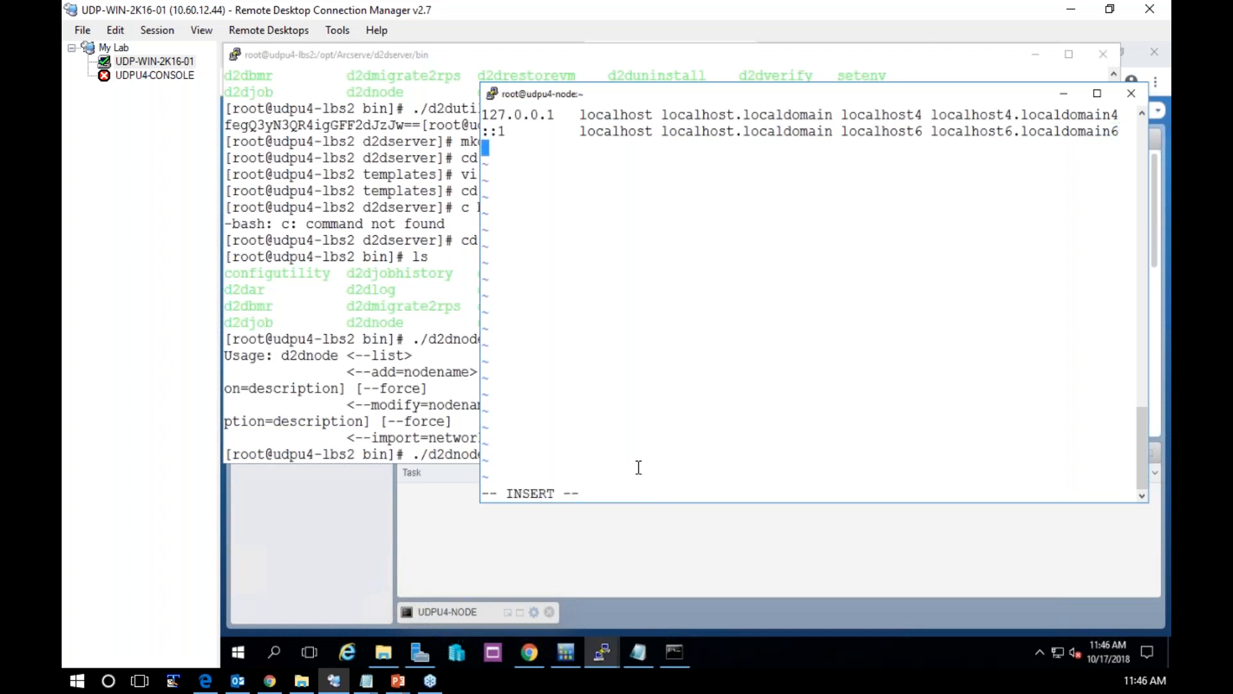
# Discard the pending udpu4-lbs2 command, run ifconfig there, and copy its address 10.60.10.194 into udpu4-node's hosts file
pyautogui.click(267, 365)
pyautogui.press('BackSpace')
pyautogui.press('BackSpace')
pyautogui.press('BackSpace')
pyautogui.press('BackSpace')
pyautogui.press('BackSpace')
pyautogui.press('BackSpace')
pyautogui.press('BackSpace')
pyautogui.press('BackSpace')
pyautogui.press('BackSpace')
pyautogui.write('ifconfig')
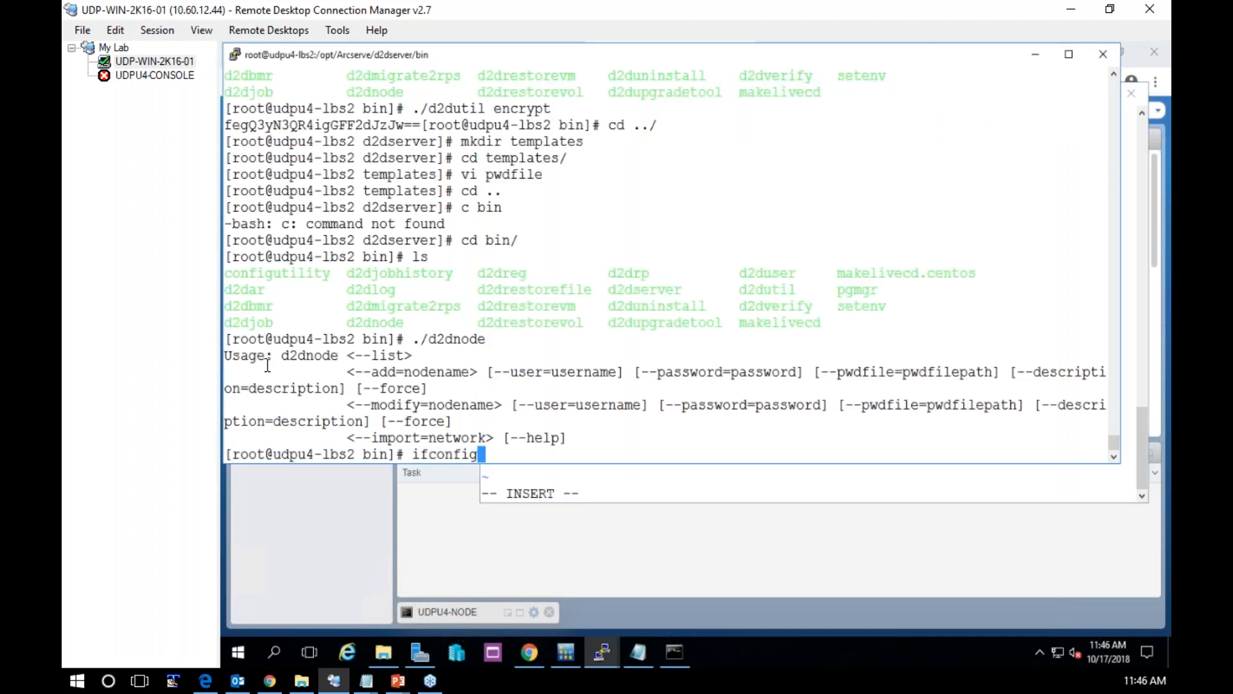
pyautogui.press('Return')
pyautogui.moveTo(330, 174); pyautogui.dragTo(427, 174)
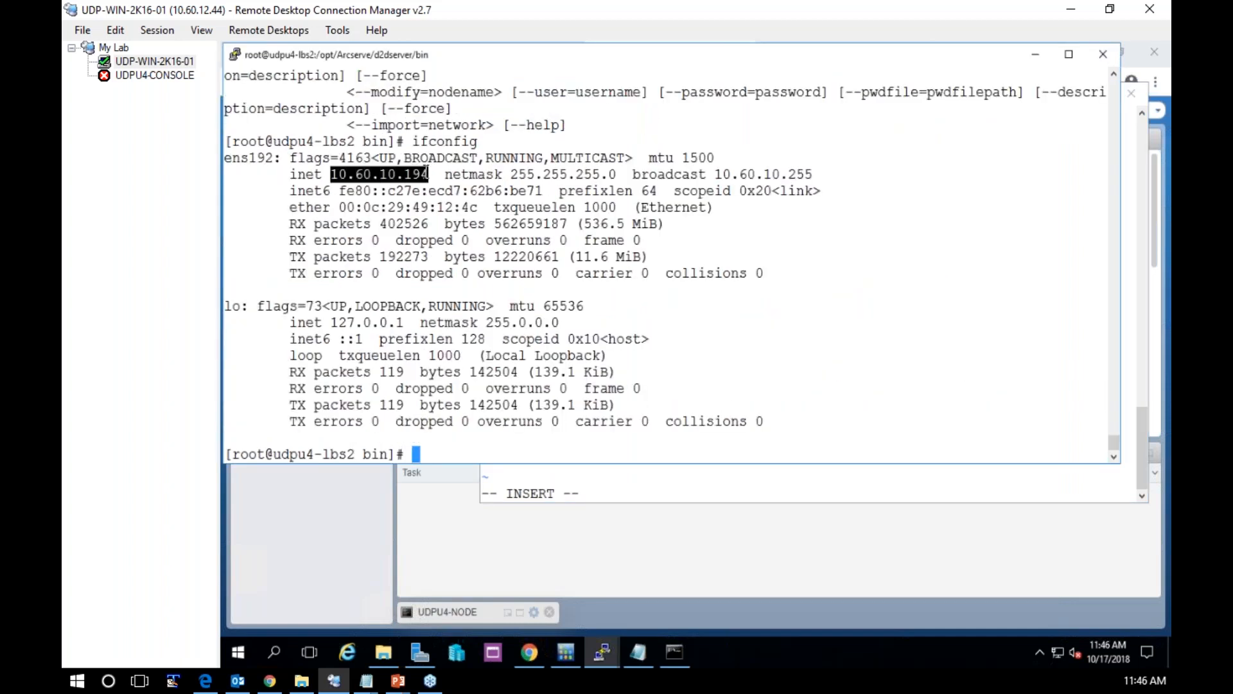
pyautogui.rightClick(613, 481)
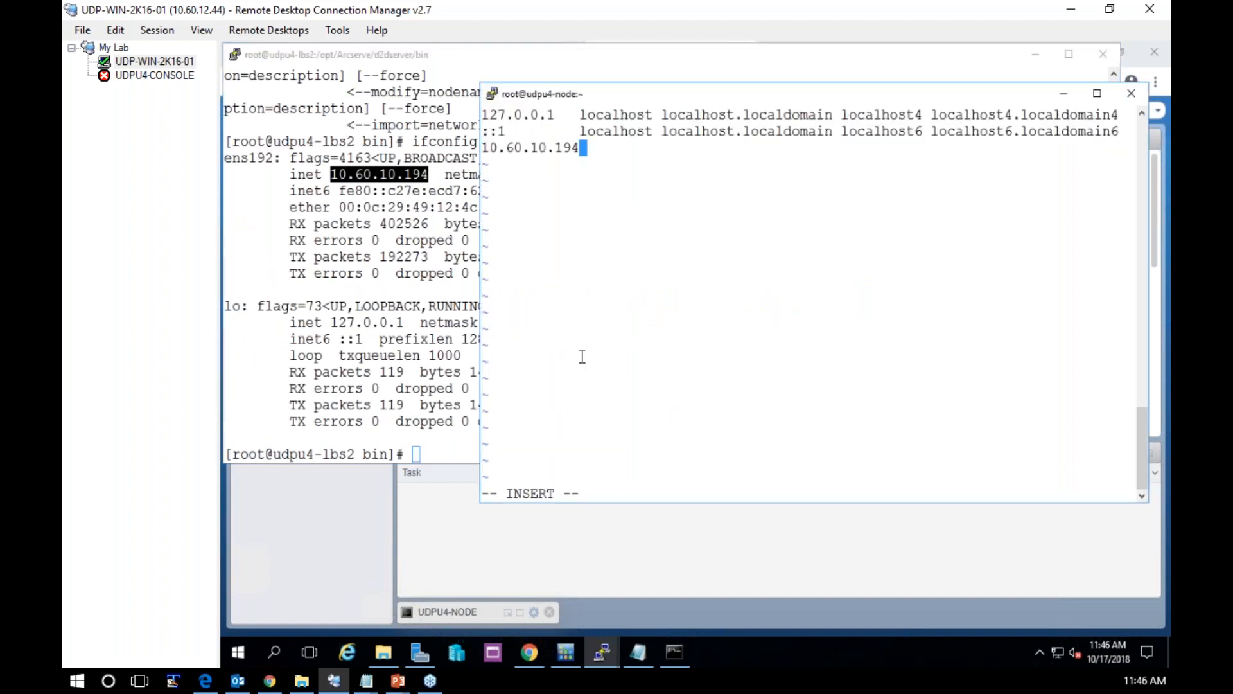
# Complete the new hosts entry on udpu4-node with the hostname copied from udpu4-lbs2, and save the file with :wq!
pyautogui.press('Tab')
pyautogui.click(465, 436)
pyautogui.write('hostname')
pyautogui.press('Return')
pyautogui.doubleClick(263, 437)
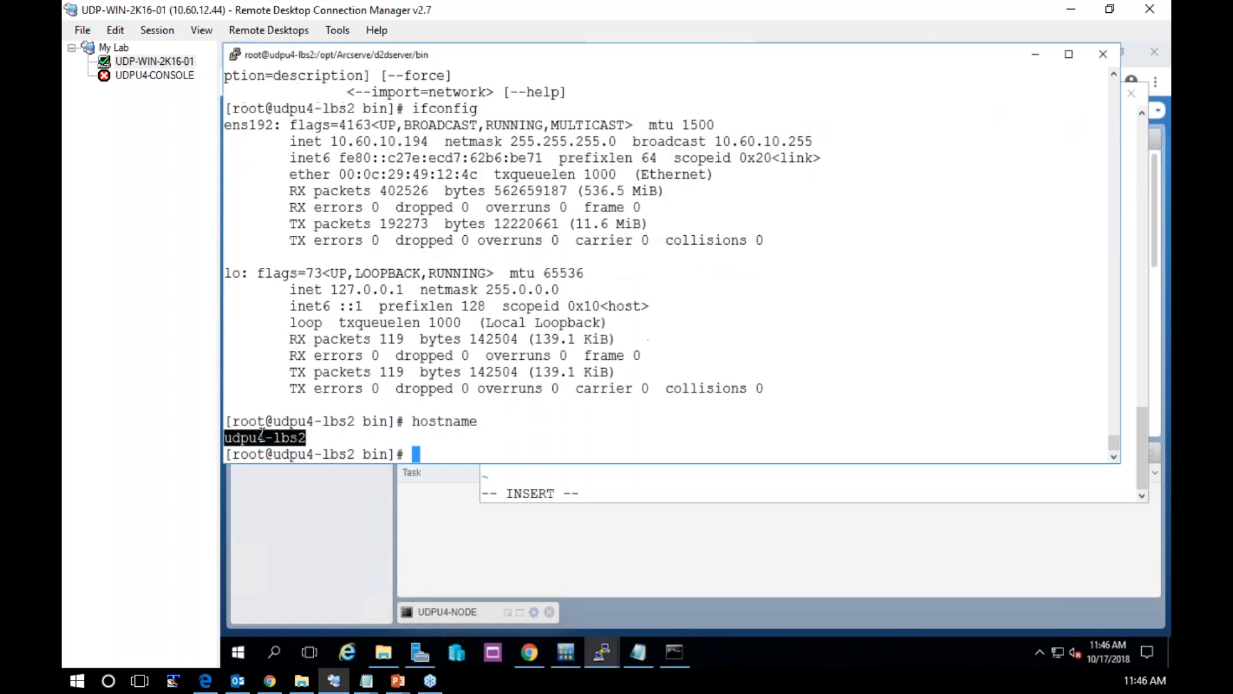
pyautogui.click(666, 488)
pyautogui.rightClick(657, 435)
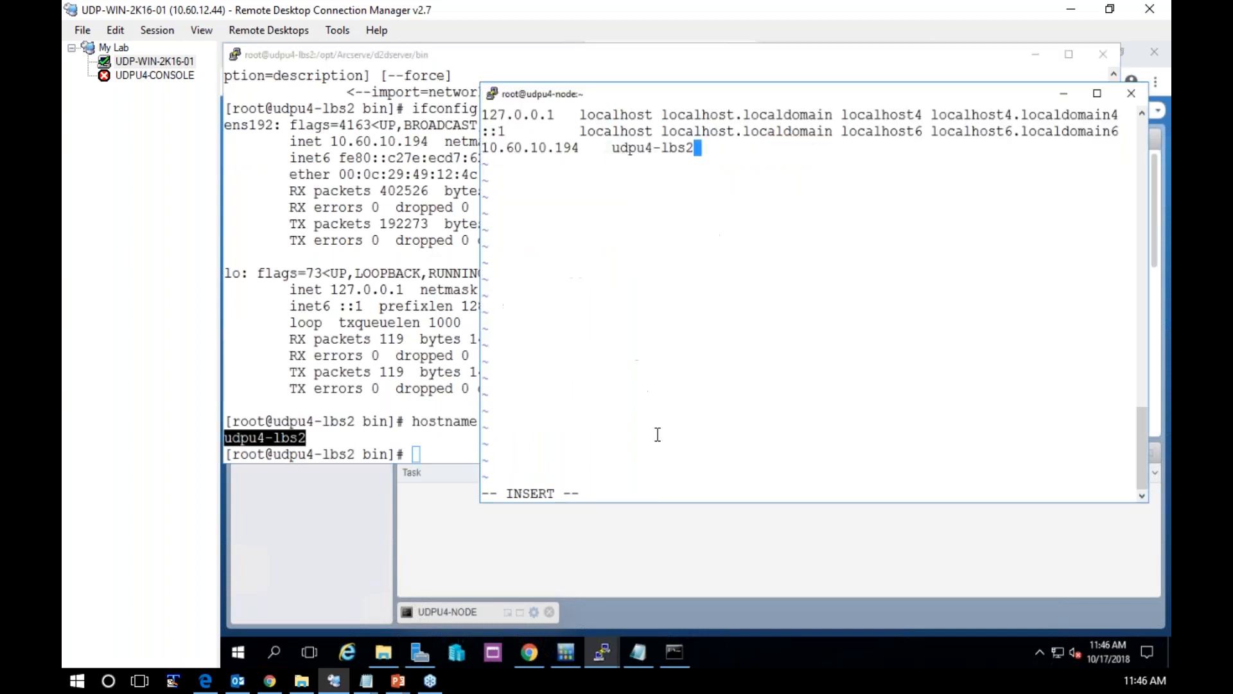
pyautogui.press('Escape')
pyautogui.write(':wq!')
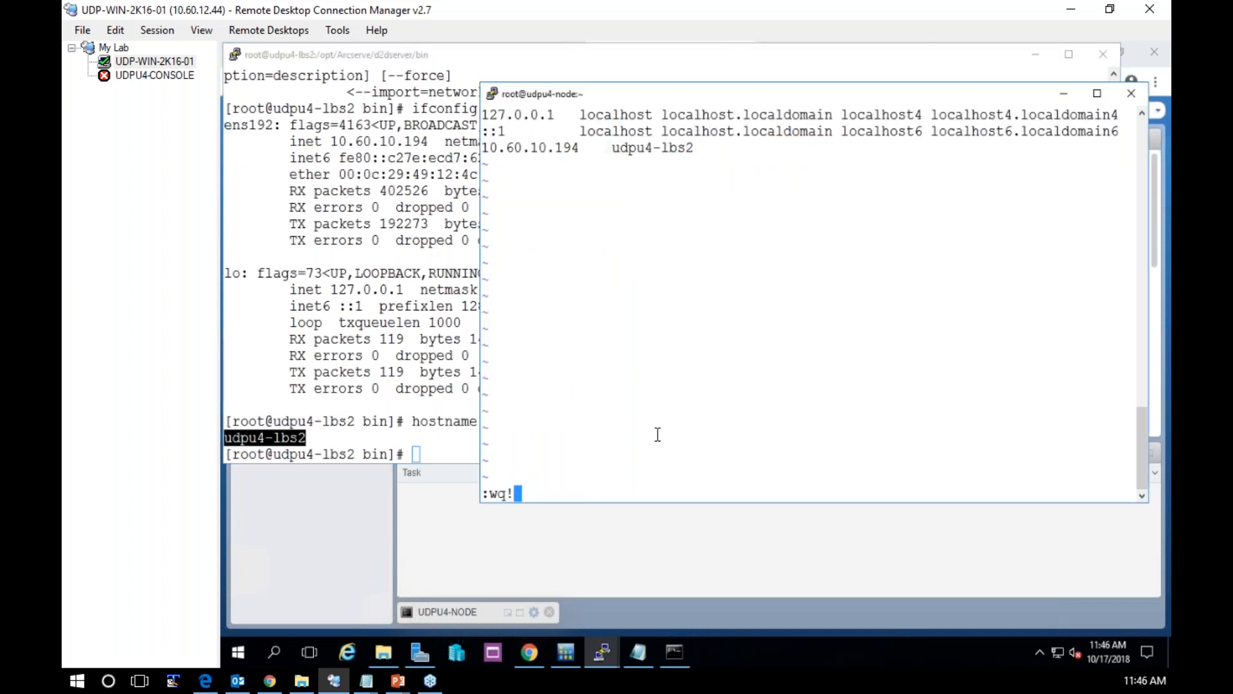
pyautogui.press('Return')
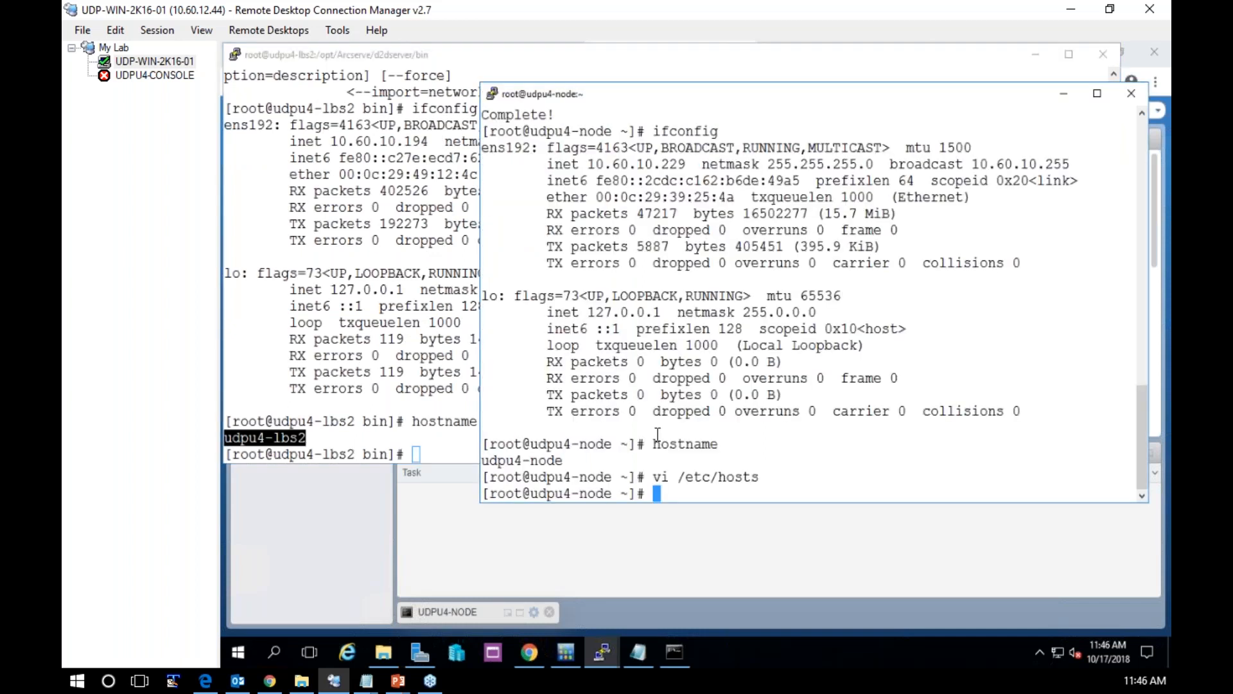
# On udpu4-lbs2, open /etc/hosts in vi and start a new line below the udp-win-2k16-01 entry
pyautogui.click(408, 428)
pyautogui.write('vi /e')
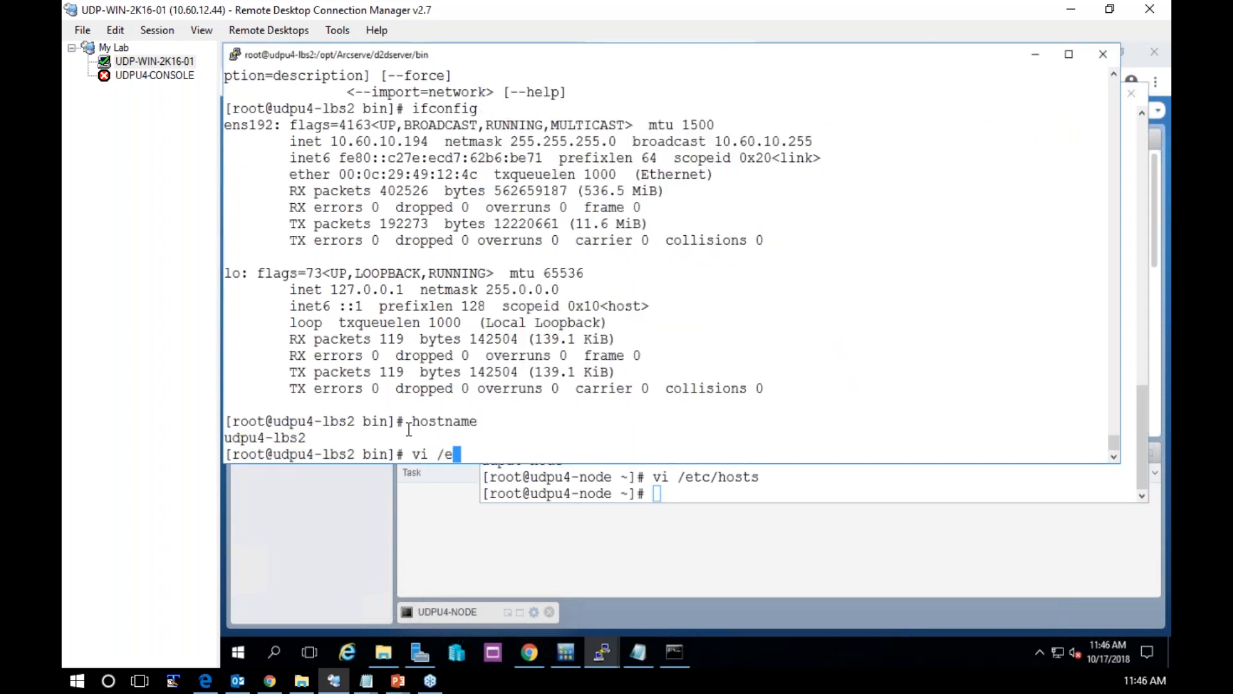
pyautogui.write('tc/hosts')
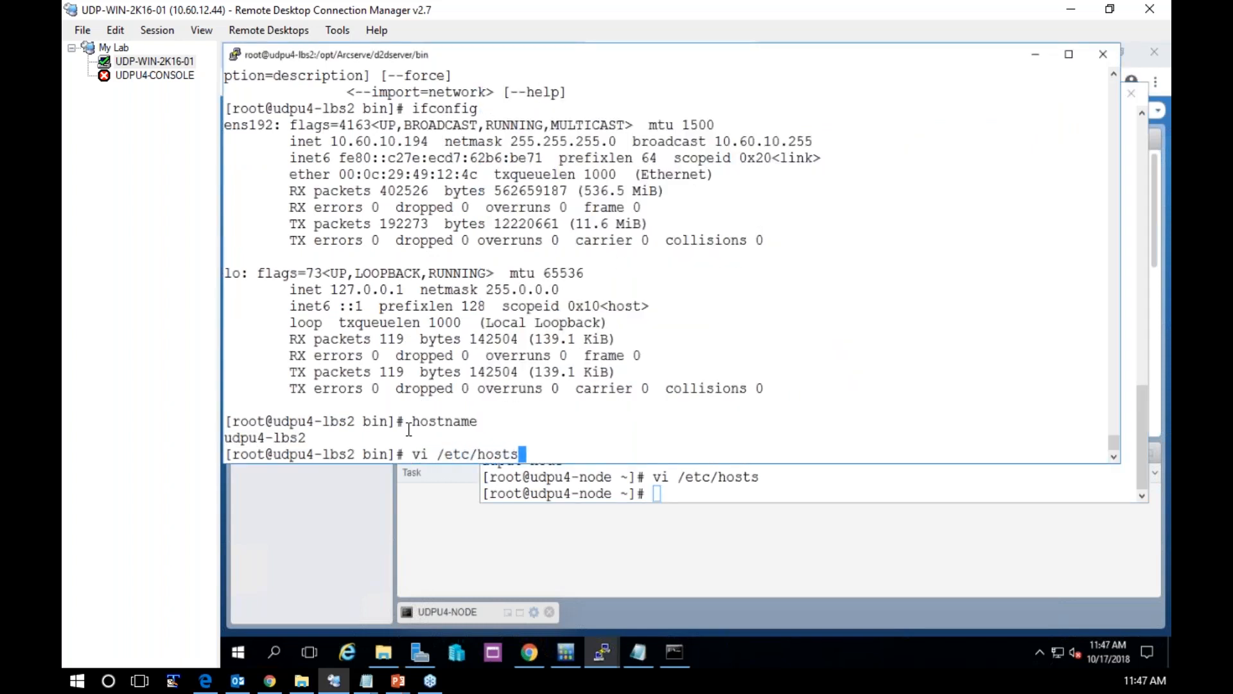
pyautogui.press('Return')
pyautogui.press('Down')
pyautogui.press('Down')
pyautogui.press('Right')
pyautogui.press('Right')
pyautogui.press('Right')
pyautogui.press('Right')
pyautogui.press('Right')
pyautogui.press('Right')
pyautogui.press('Right')
pyautogui.press('Right')
pyautogui.press('Right')
pyautogui.press('Right')
pyautogui.press('Right')
pyautogui.press('Right')
pyautogui.press('Right')
pyautogui.press('Right')
pyautogui.press('Right')
pyautogui.press('Right')
pyautogui.press('Right')
pyautogui.press('Right')
pyautogui.press('Right')
pyautogui.press('Right')
pyautogui.press('Right')
pyautogui.press('Right')
pyautogui.press('Right')
pyautogui.press('Right')
pyautogui.press('Right')
pyautogui.press('Right')
pyautogui.press('Right')
pyautogui.press('Right')
pyautogui.press('Right')
pyautogui.press('Right')
pyautogui.press('Right')
pyautogui.press('Right')
pyautogui.press('Right')
pyautogui.press('Right')
pyautogui.press('Right')
pyautogui.press('Right')
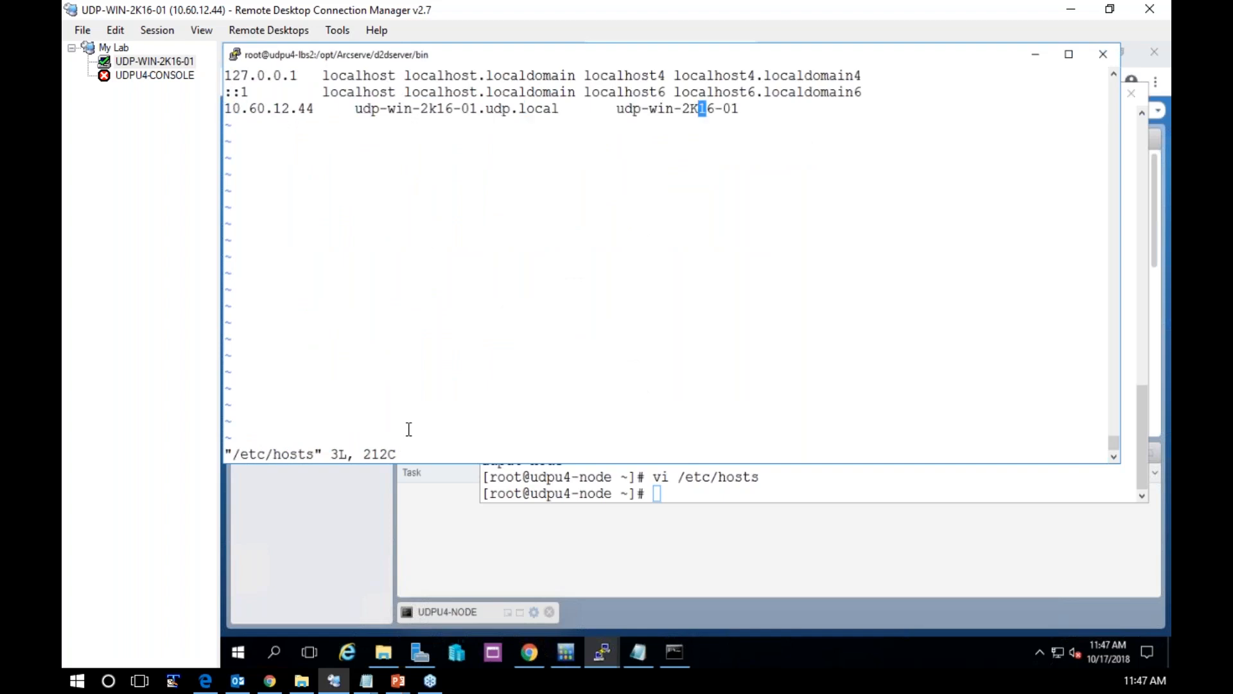
pyautogui.press('o')
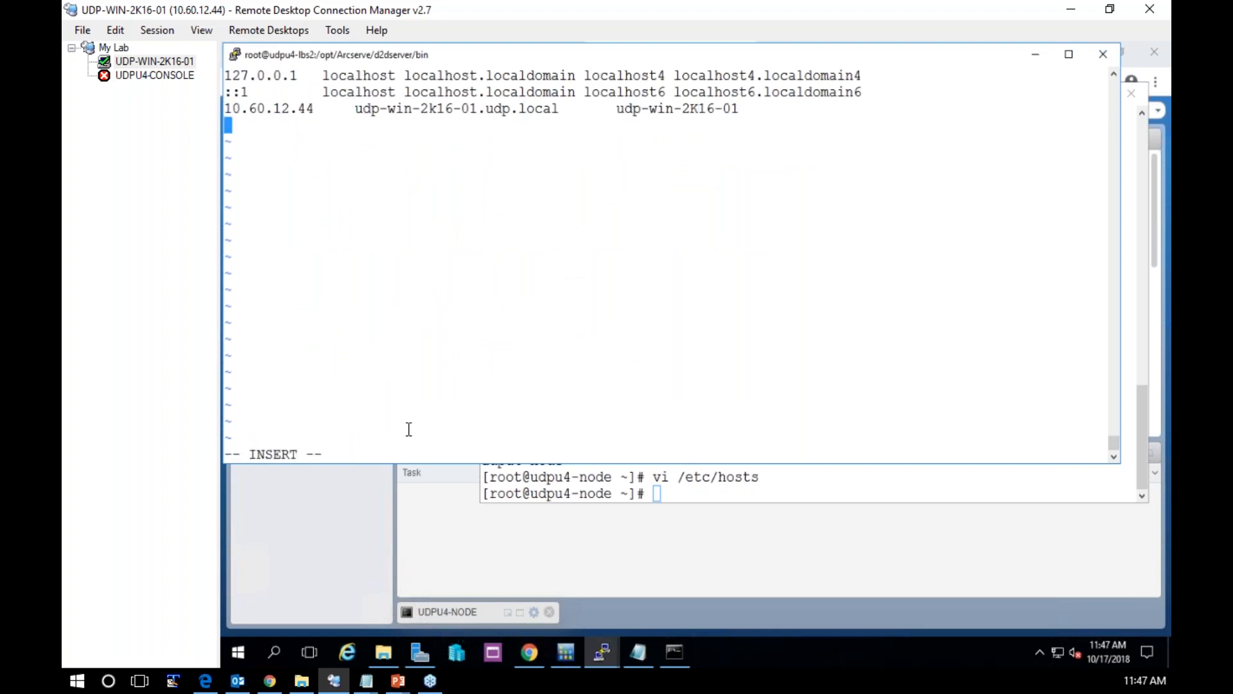
# Copy udpu4-node's address 10.60.10.229 from its ifconfig output into the new line of udpu4-lbs2's hosts file
pyautogui.click(760, 486)
pyautogui.moveTo(588, 164); pyautogui.dragTo(681, 162)
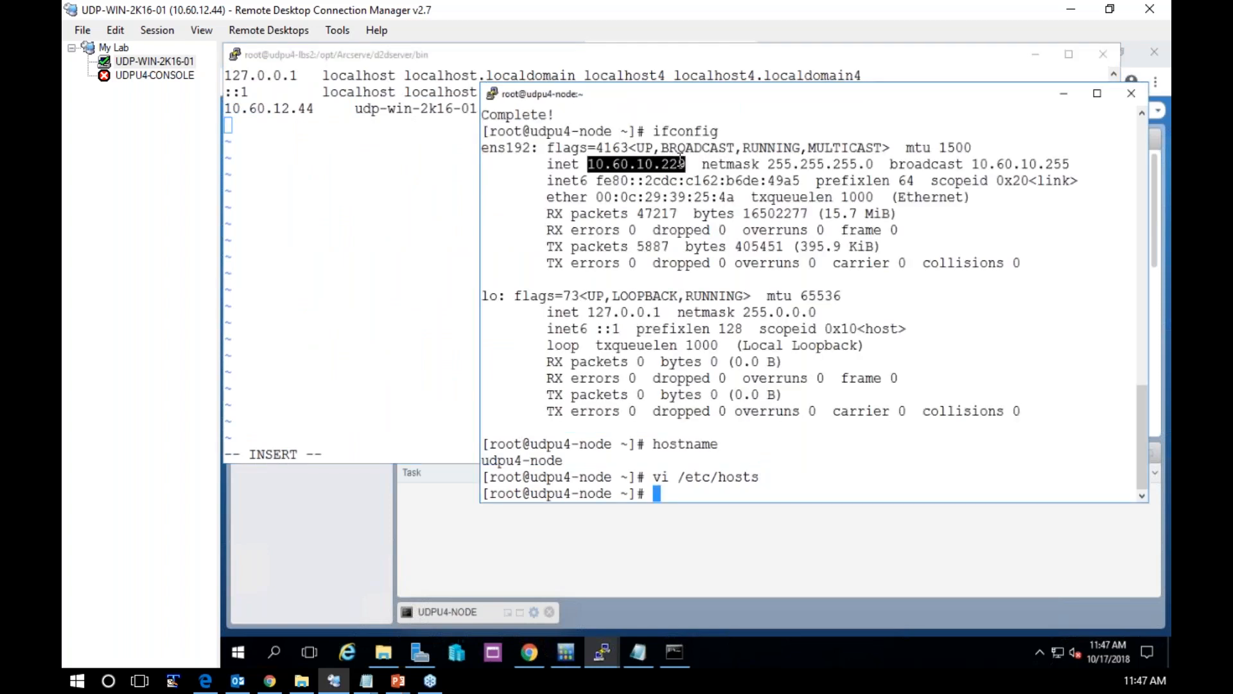
pyautogui.click(339, 188)
pyautogui.rightClick(339, 187)
pyautogui.press('Tab')
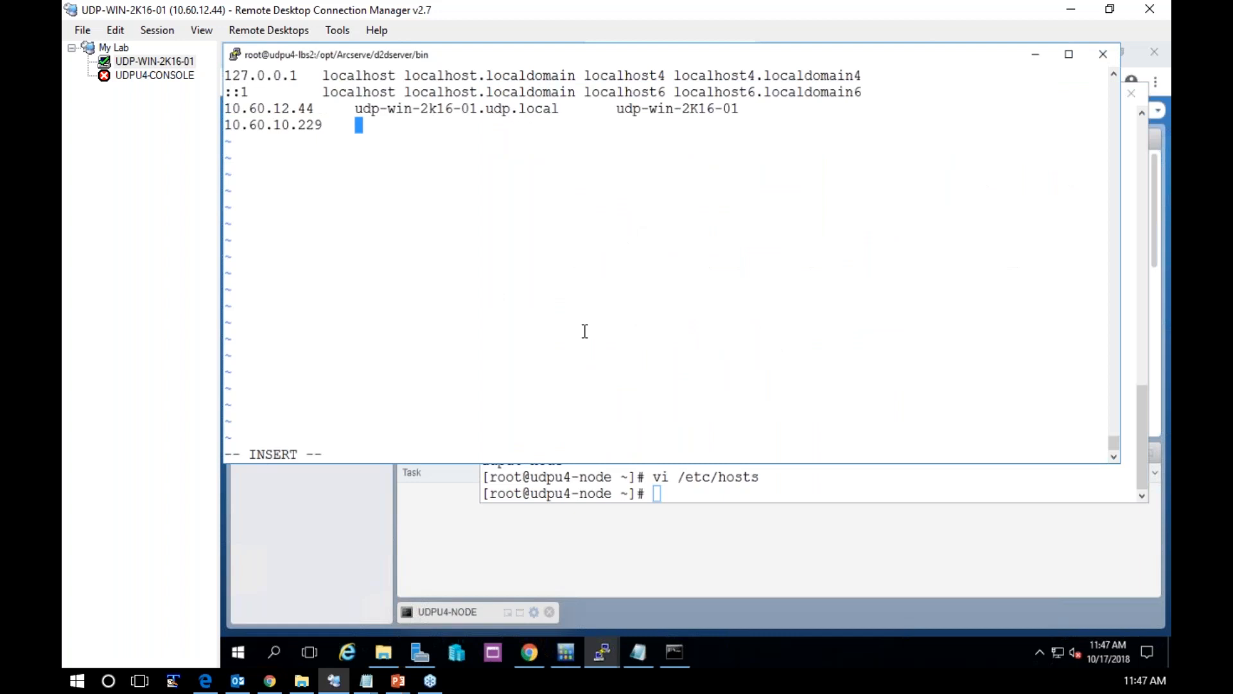
# Display udpu4-node's hostname, copy it into the 10.60.10.229 entry on udpu4-lbs2, and save the hosts file with :wq!
pyautogui.click(672, 480)
pyautogui.write('hostname')
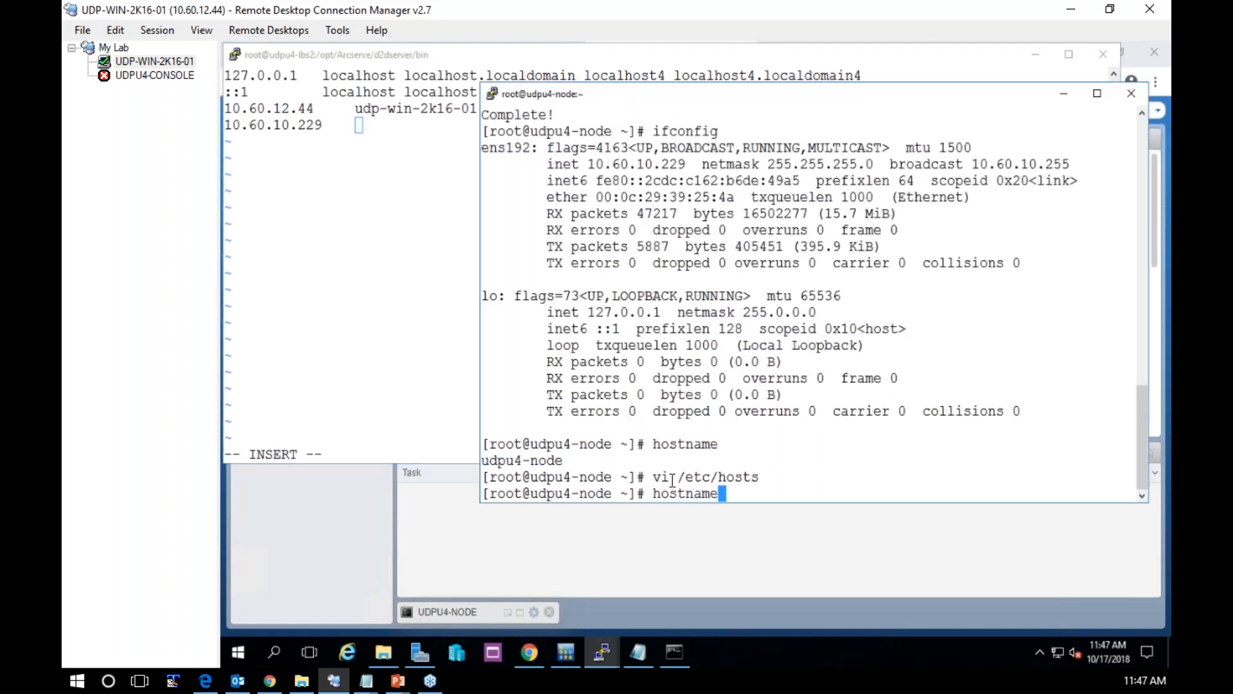
pyautogui.press('Return')
pyautogui.doubleClick(518, 476)
pyautogui.click(368, 205)
pyautogui.rightClick(368, 204)
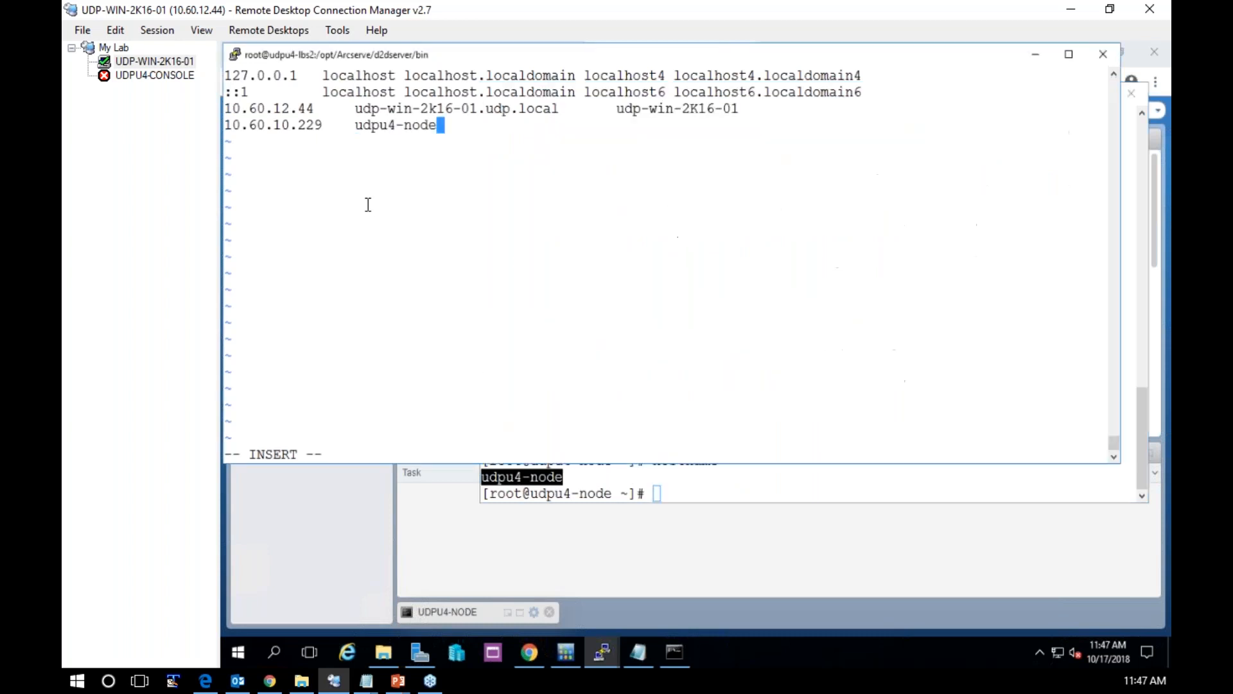
pyautogui.press('Escape')
pyautogui.write(':wq!')
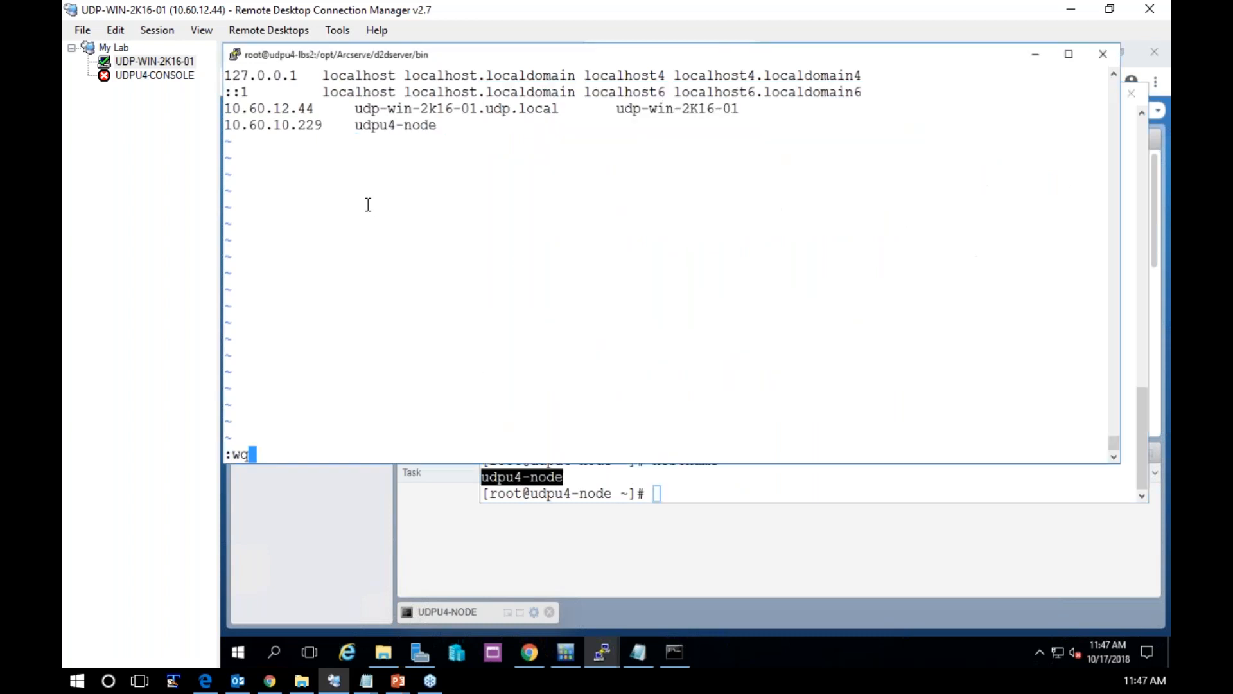
pyautogui.press('Return')
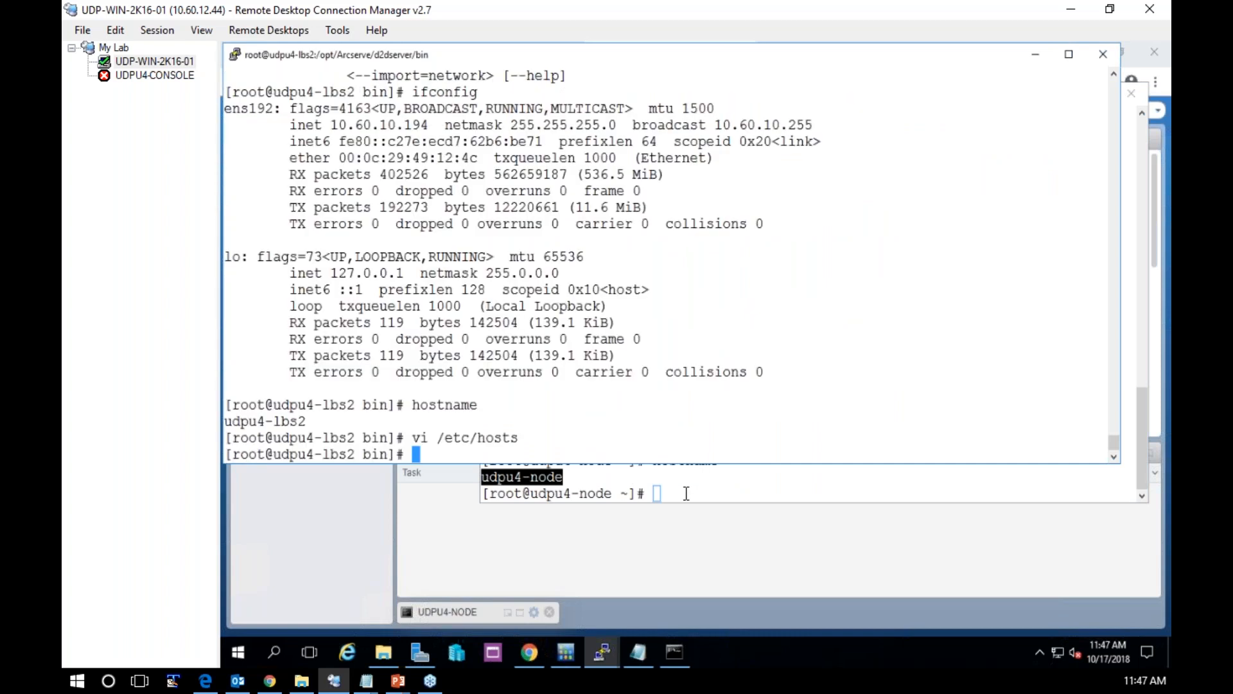
# In the udpu4-lbs2 terminal, run ./d2dnode from the command history to show its usage again
pyautogui.click(685, 494)
pyautogui.click(439, 412)
pyautogui.write('ifconfig')
pyautogui.press('Up')
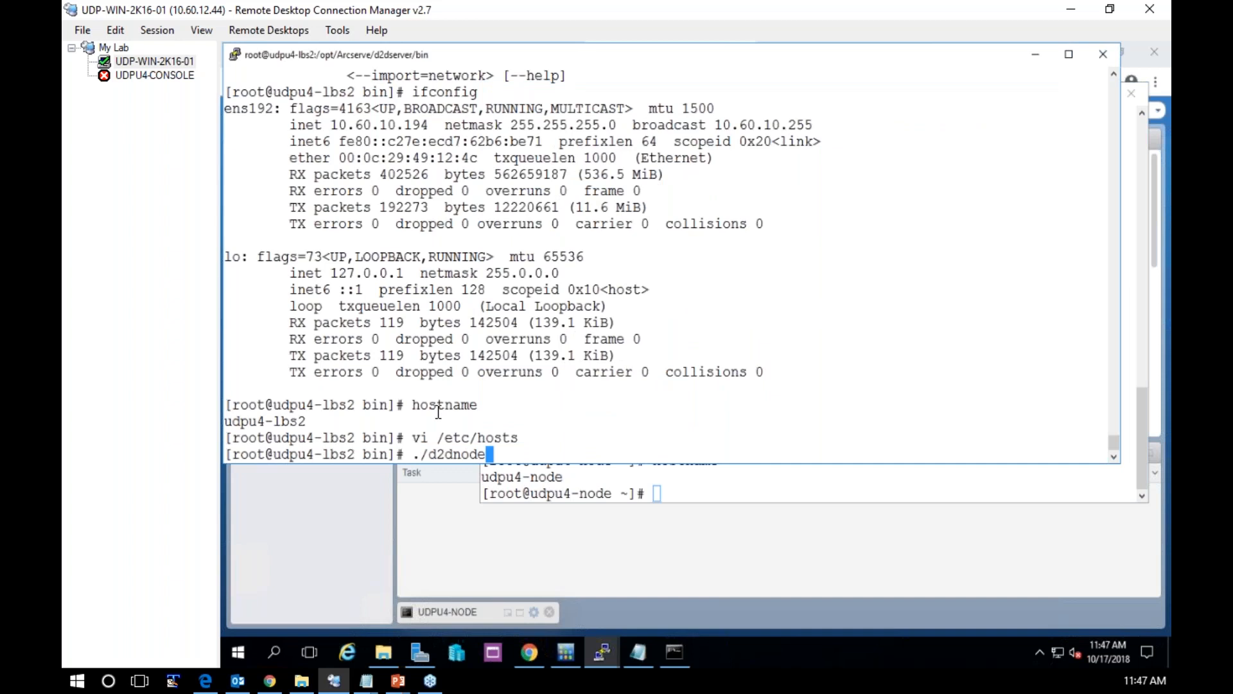
pyautogui.press('Return')
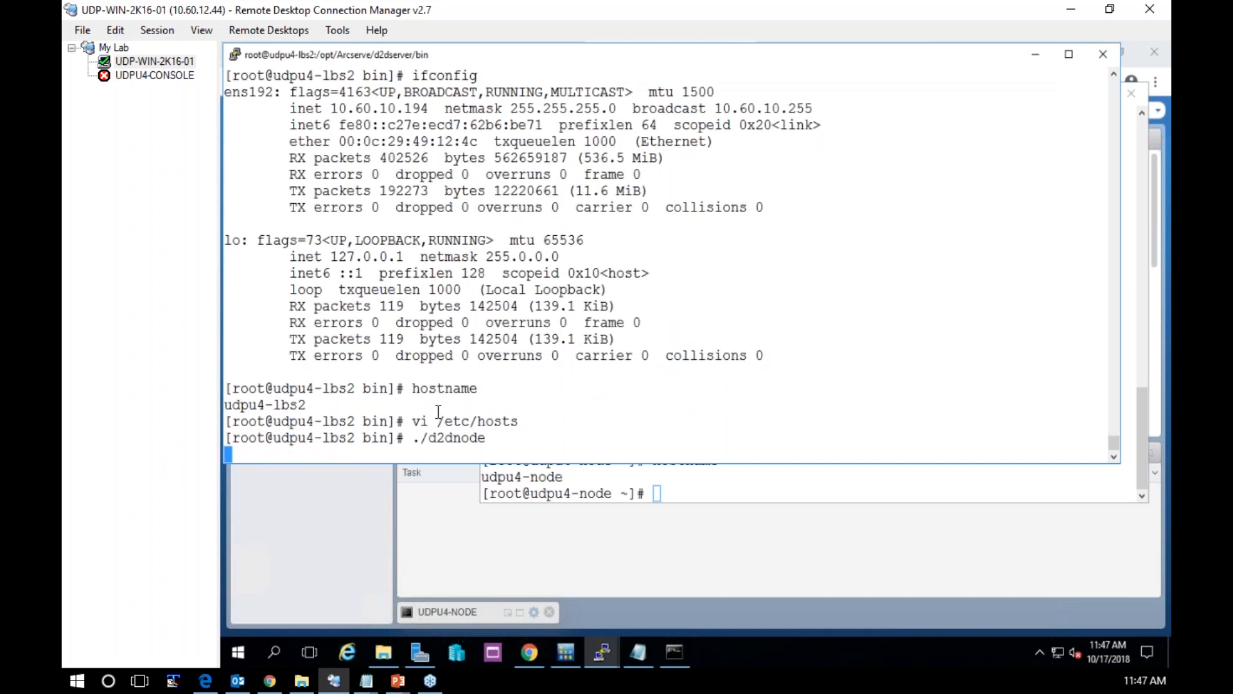
# Recall ./d2dnode and extend the command with --add=udpu4-node
pyautogui.press('Up')
pyautogui.write('--add')
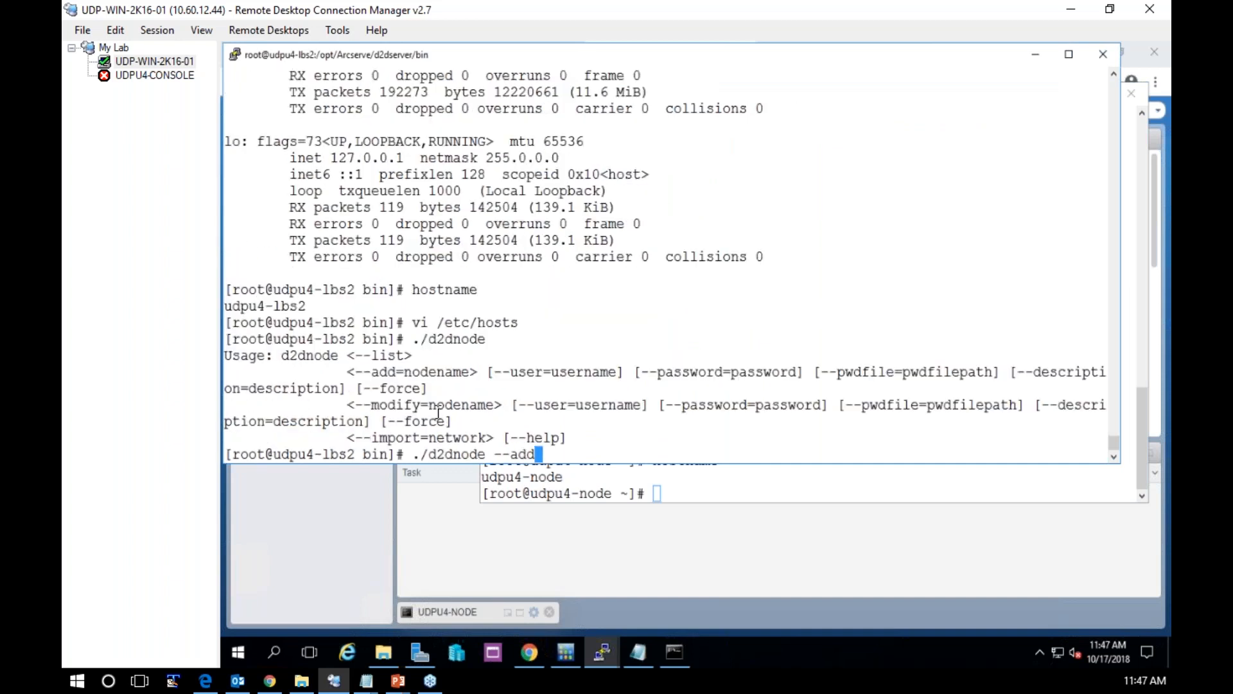
pyautogui.write('=udpu4-node')
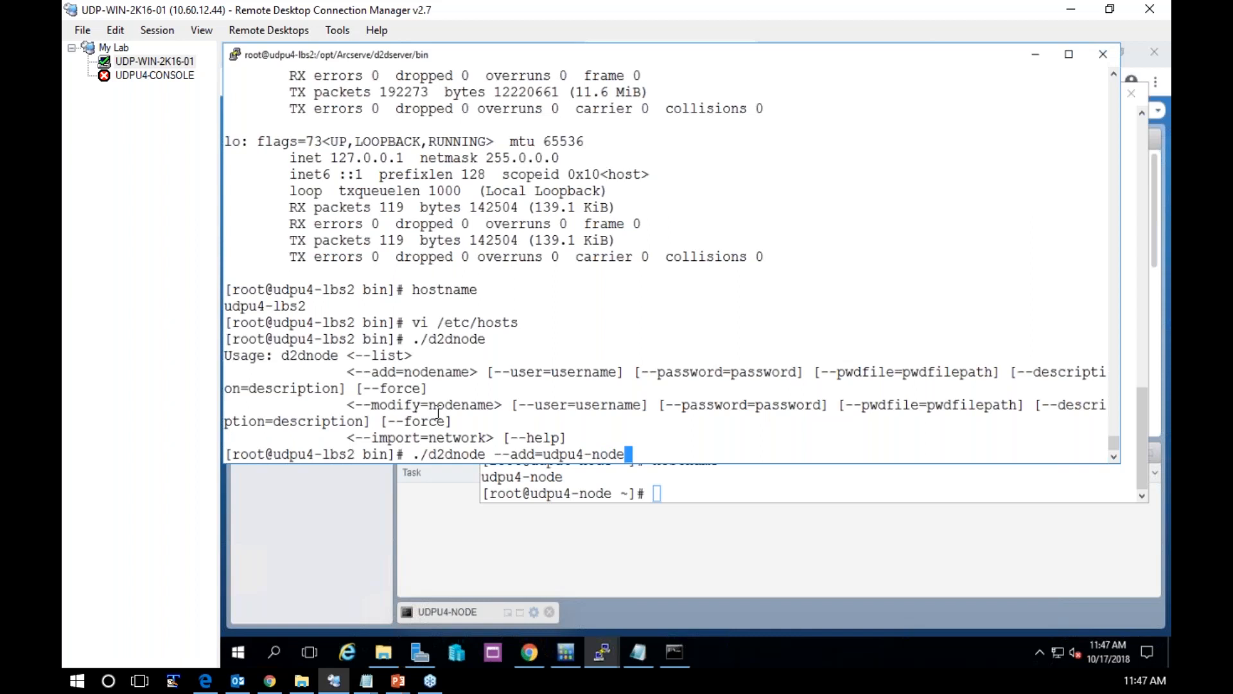
# Append a --user= option with the node account's user name to the d2dnode command
pyautogui.write('--user')
pyautogui.press('BackSpace')
pyautogui.press('BackSpace')
pyautogui.press('BackSpace')
pyautogui.press('BackSpace')
pyautogui.press('BackSpace')
pyautogui.press('BackSpace')
pyautogui.write('--user=jumani')
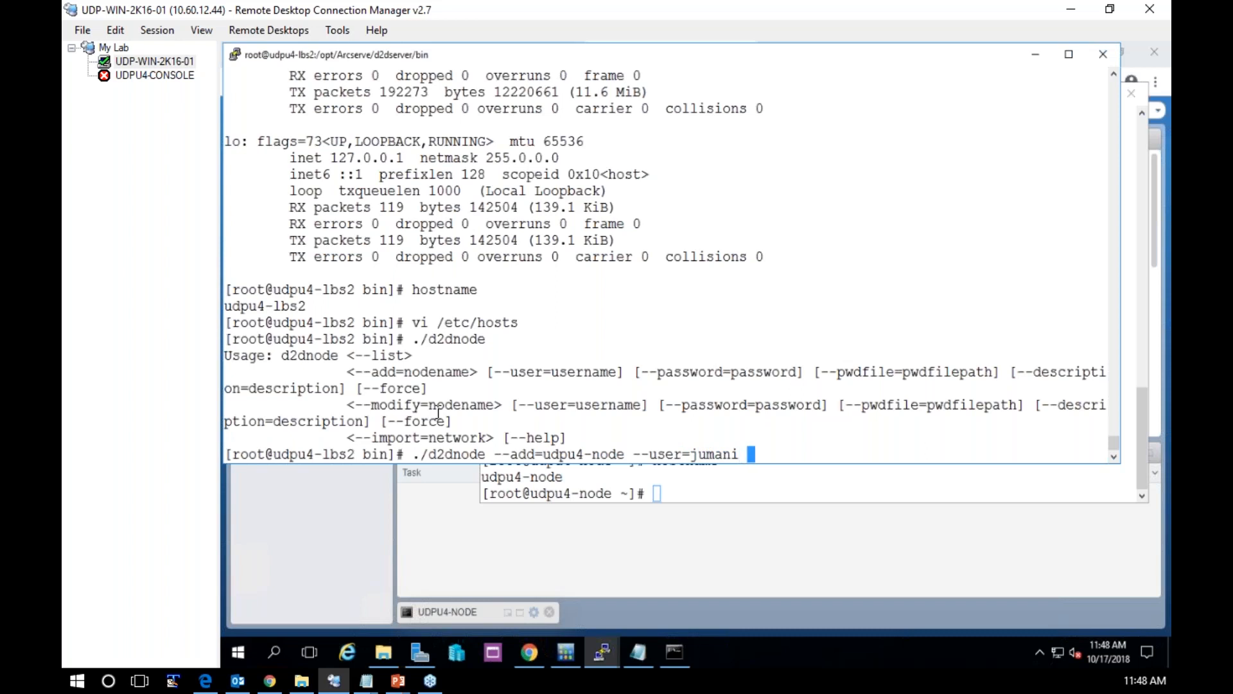
pyautogui.write(' --pwdfile')
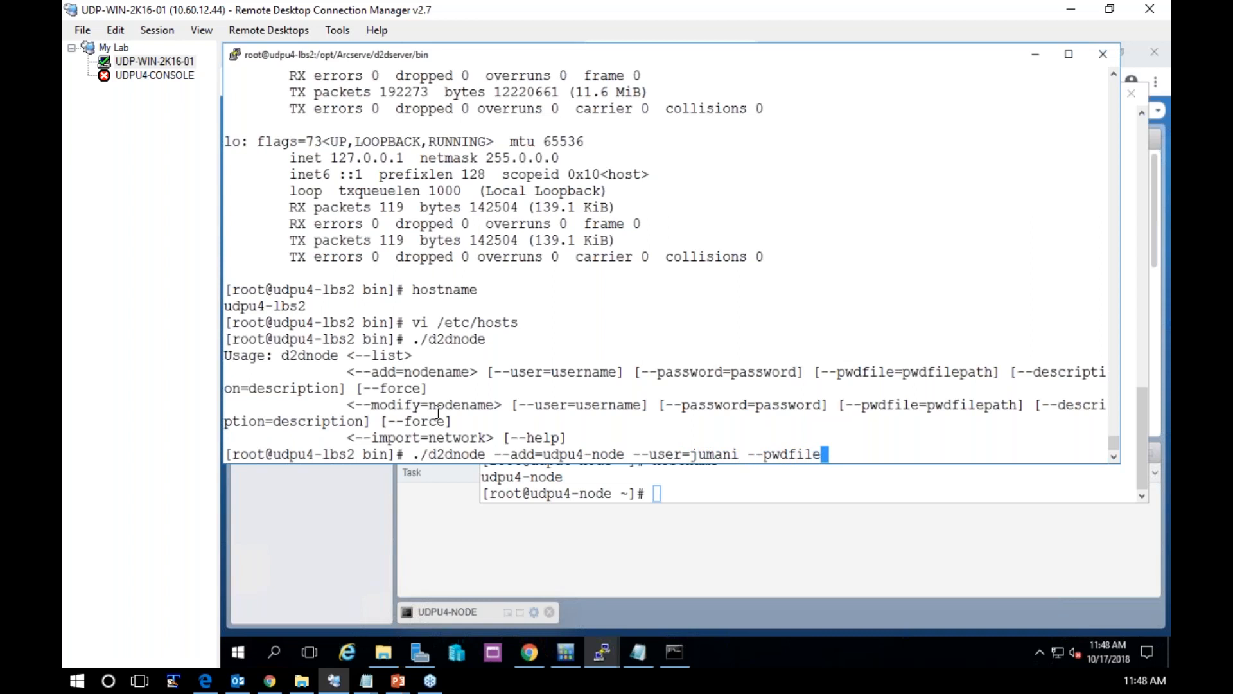
pyautogui.write('=/opt/Arc')
# Append --pwdfile=/opt/Arcserve/d2dserver/templates/pwdfile to the d2dnode command and execute it
pyautogui.press('Tab')
pyautogui.write('d2d')
pyautogui.press('Tab')
pyautogui.write('tem')
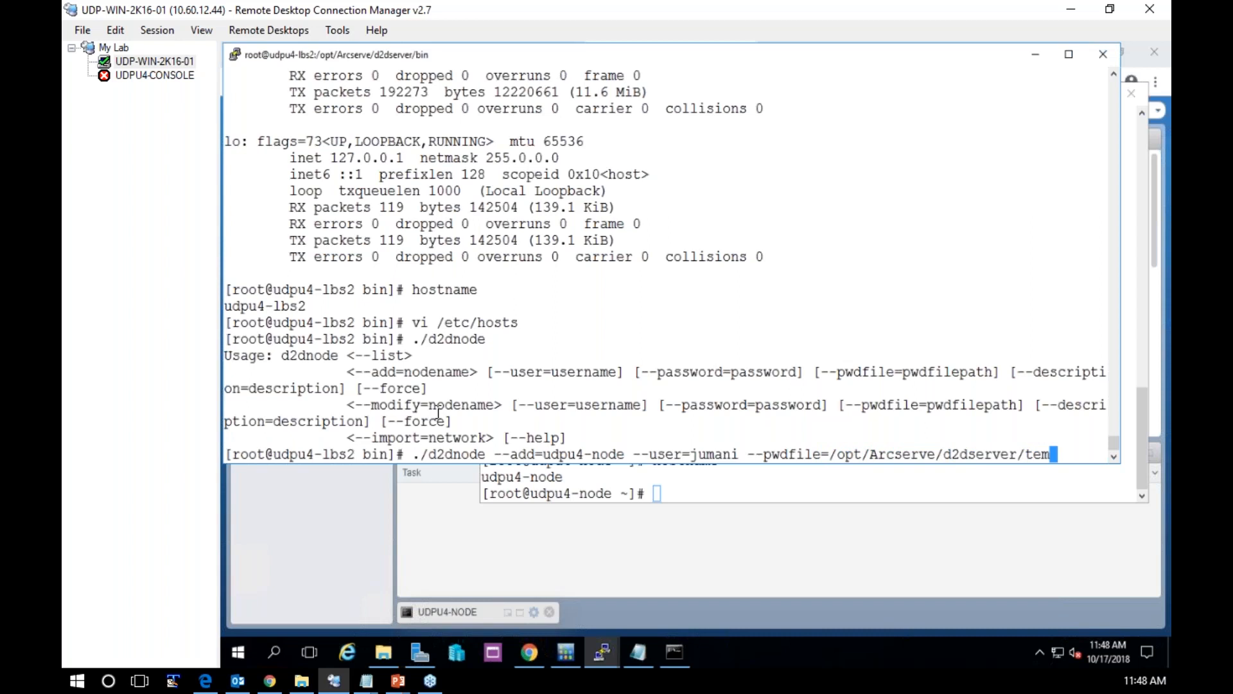
pyautogui.press('Tab')
pyautogui.write('pwd')
pyautogui.press('Tab')
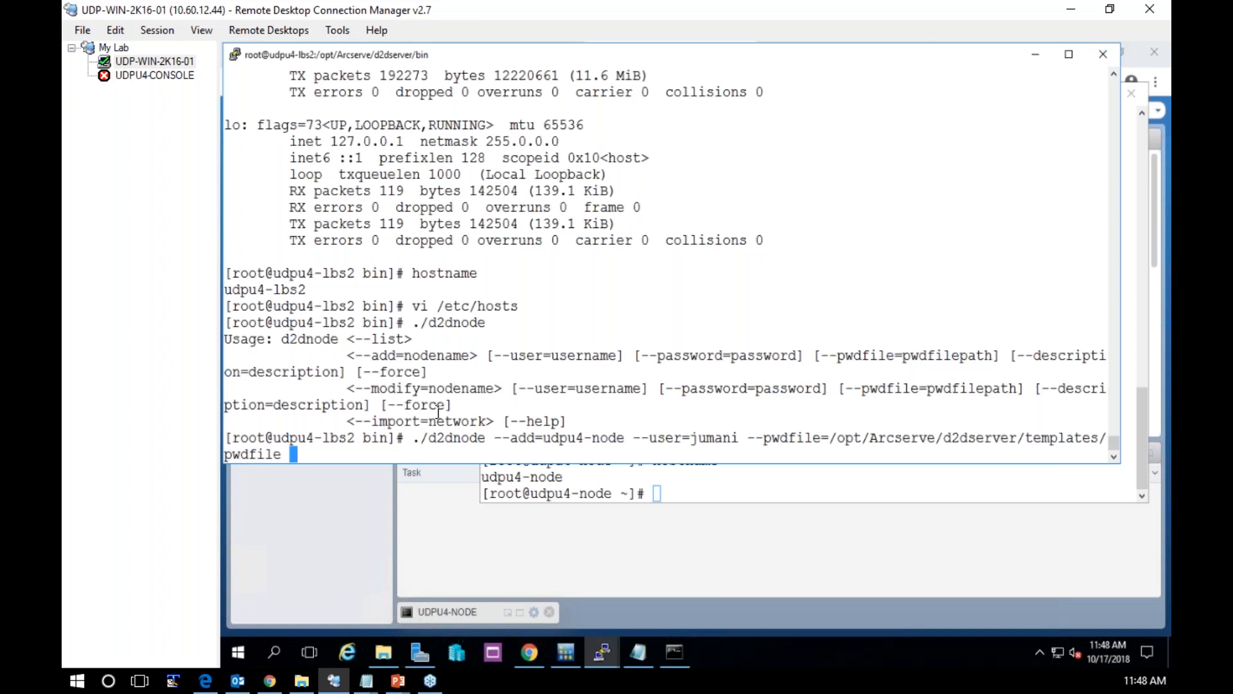
pyautogui.press('Return')
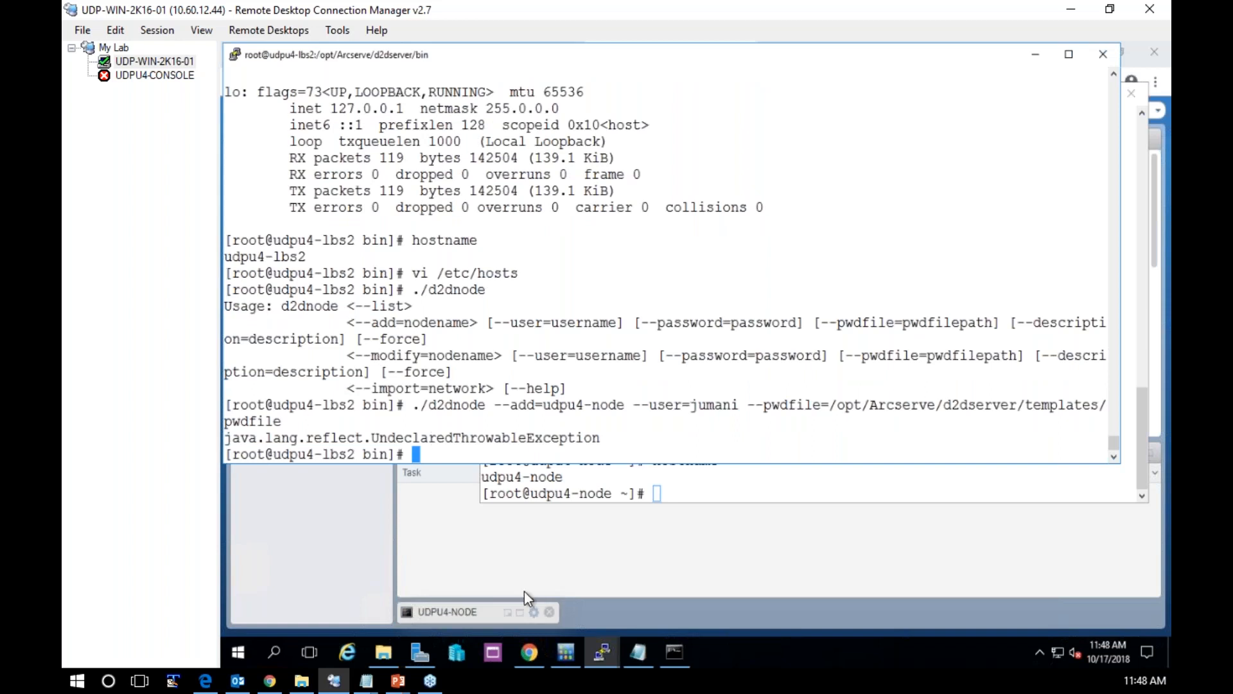
# Set the udpu4-lbs2 terminal aside and switch to the UDPU4-LBS terminal
pyautogui.moveTo(612, 645)
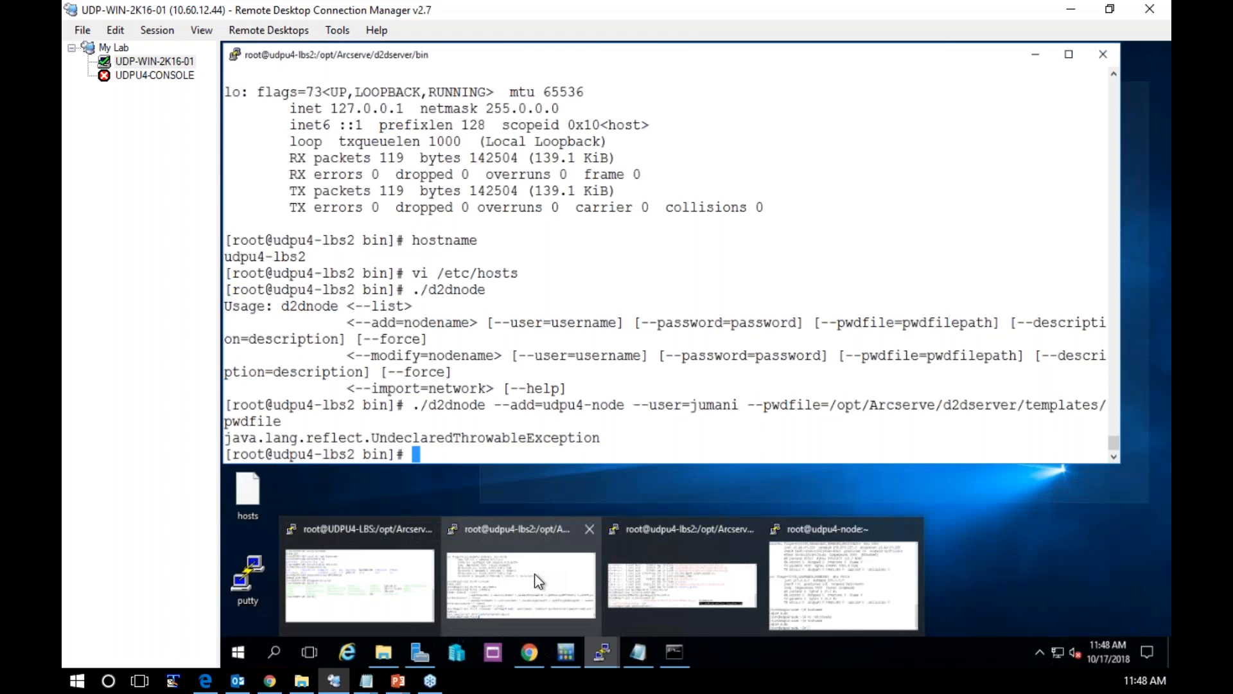
pyautogui.click(534, 573)
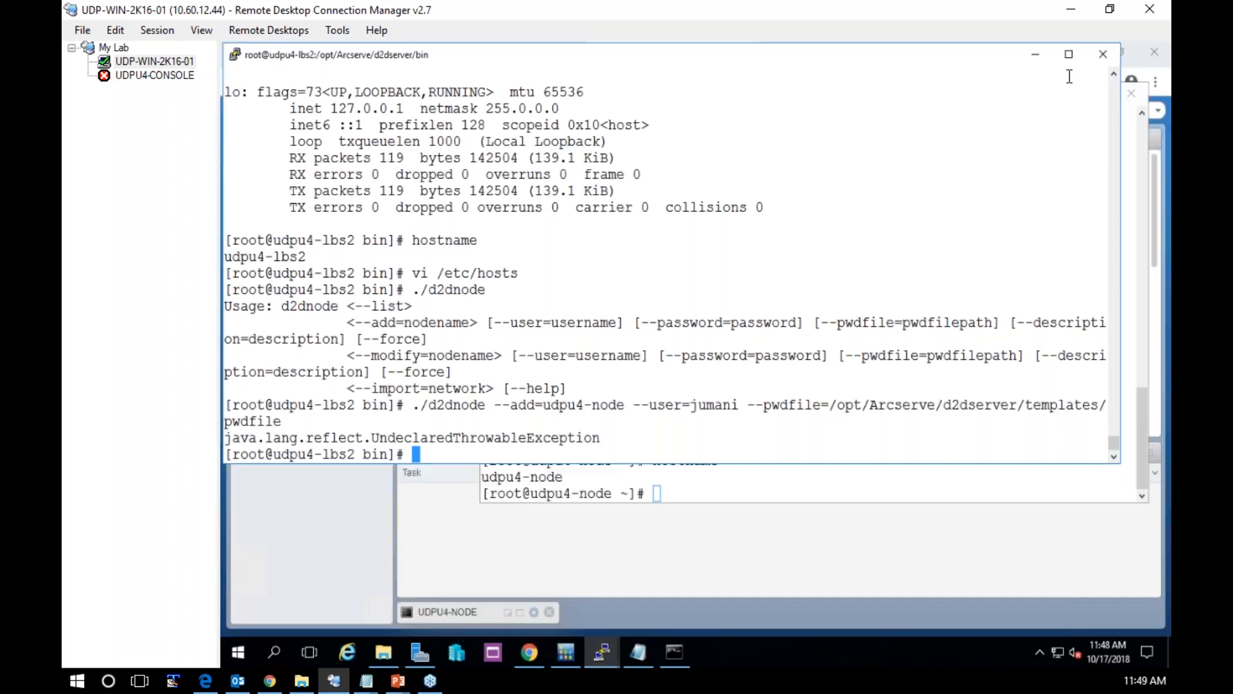
pyautogui.click(1039, 55)
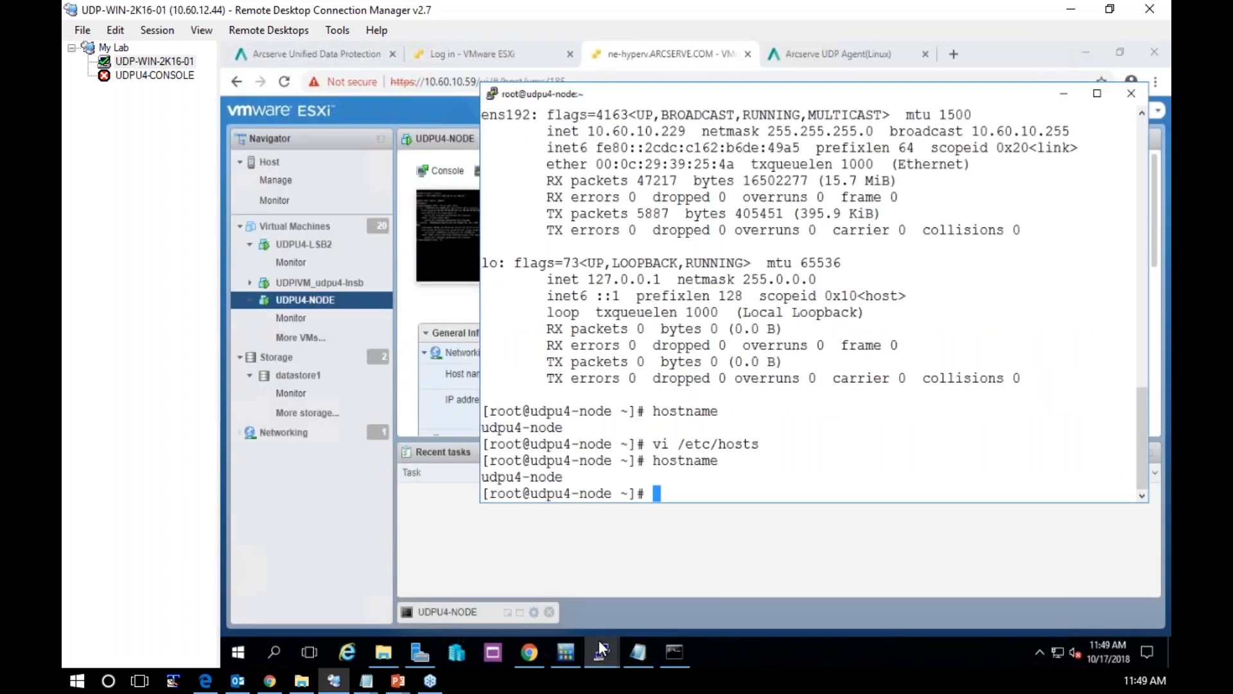
pyautogui.click(603, 640)
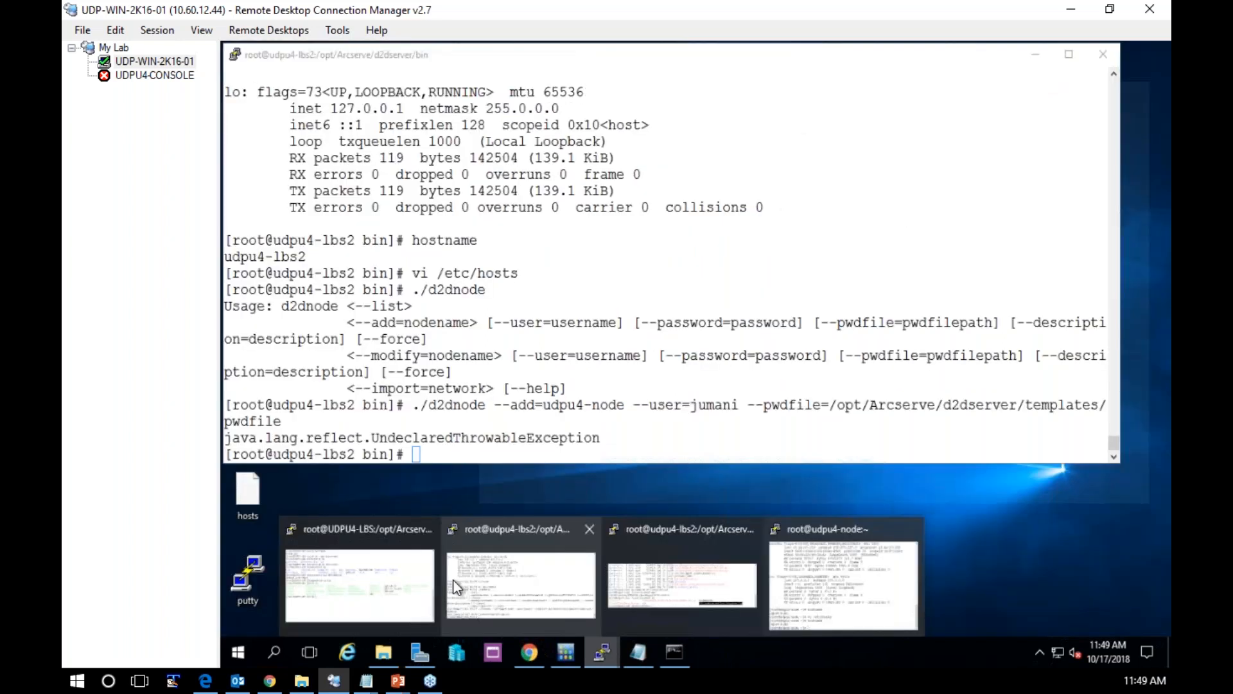
pyautogui.click(385, 585)
# Clear the recalled command on UDPU4-LBS and open /etc/hosts in vi
pyautogui.write('ls')
pyautogui.press('Up')
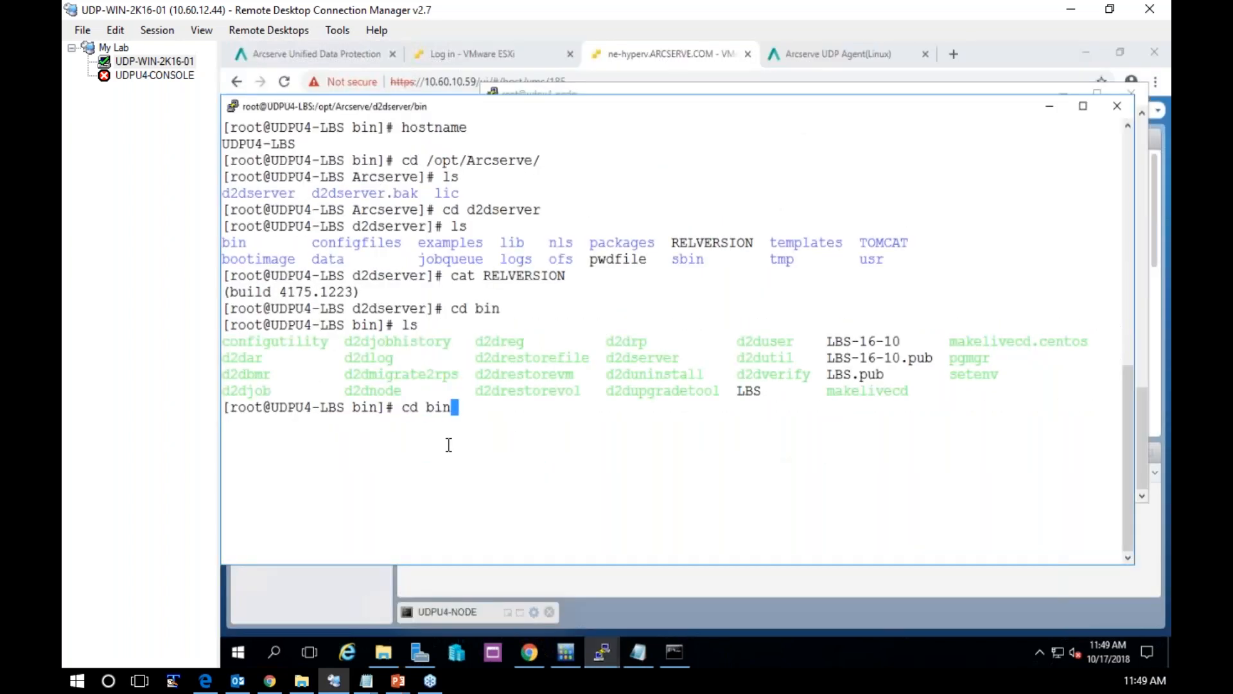
pyautogui.press('Down')
pyautogui.press('BackSpace')
pyautogui.press('BackSpace')
pyautogui.write('vi /etc/')
pyautogui.write('hos')
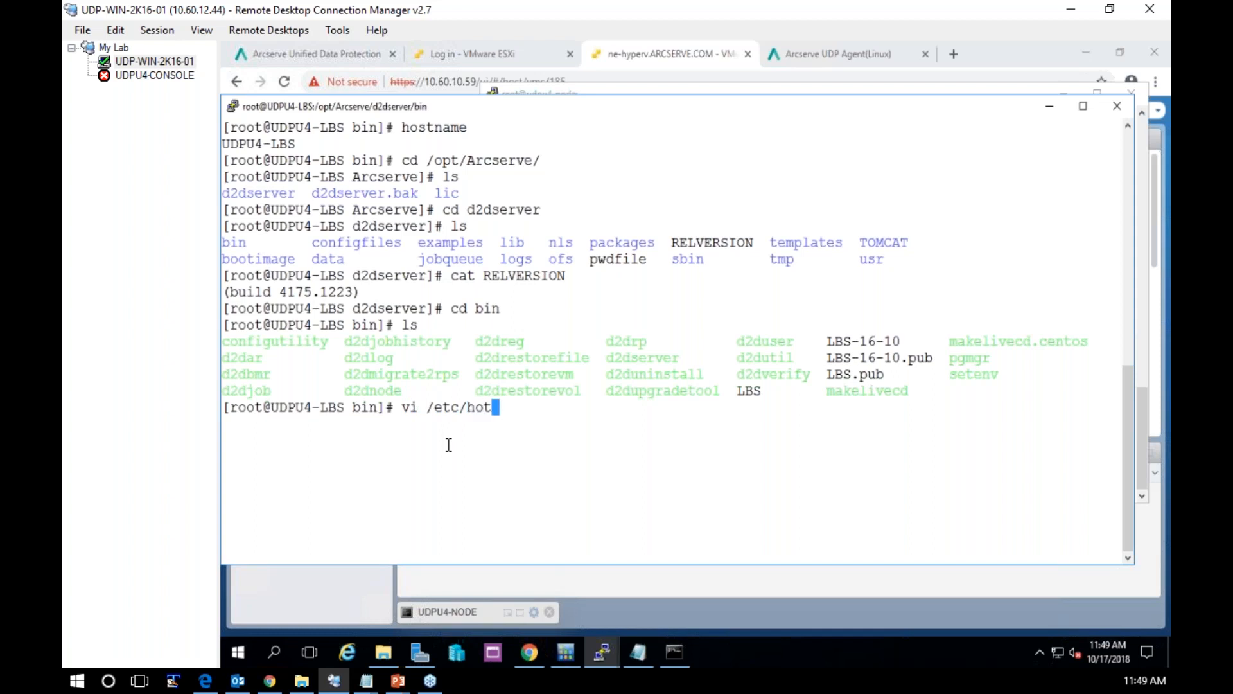
pyautogui.write('ts')
pyautogui.press('Return')
# In vi's insert mode, add a new line below the udpu4-cent02 entry of /etc/hosts
pyautogui.press('Down')
pyautogui.press('Down')
pyautogui.press('Down')
pyautogui.press('Down')
pyautogui.press('Down')
pyautogui.press('Down')
pyautogui.press('Down')
pyautogui.press('Down')
pyautogui.press('Down')
pyautogui.press('Down')
pyautogui.press('Down')
pyautogui.press('Right')
pyautogui.press('Right')
pyautogui.press('Right')
pyautogui.press('Right')
pyautogui.press('Right')
pyautogui.press('Right')
pyautogui.press('Right')
pyautogui.press('Right')
pyautogui.press('Right')
pyautogui.press('Right')
pyautogui.press('Right')
pyautogui.press('Right')
pyautogui.press('Right')
pyautogui.press('Right')
pyautogui.press('Right')
pyautogui.press('Right')
pyautogui.press('Right')
pyautogui.press('Right')
pyautogui.press('Right')
pyautogui.press('Right')
pyautogui.press('Right')
pyautogui.press('Right')
pyautogui.press('Right')
pyautogui.press('Right')
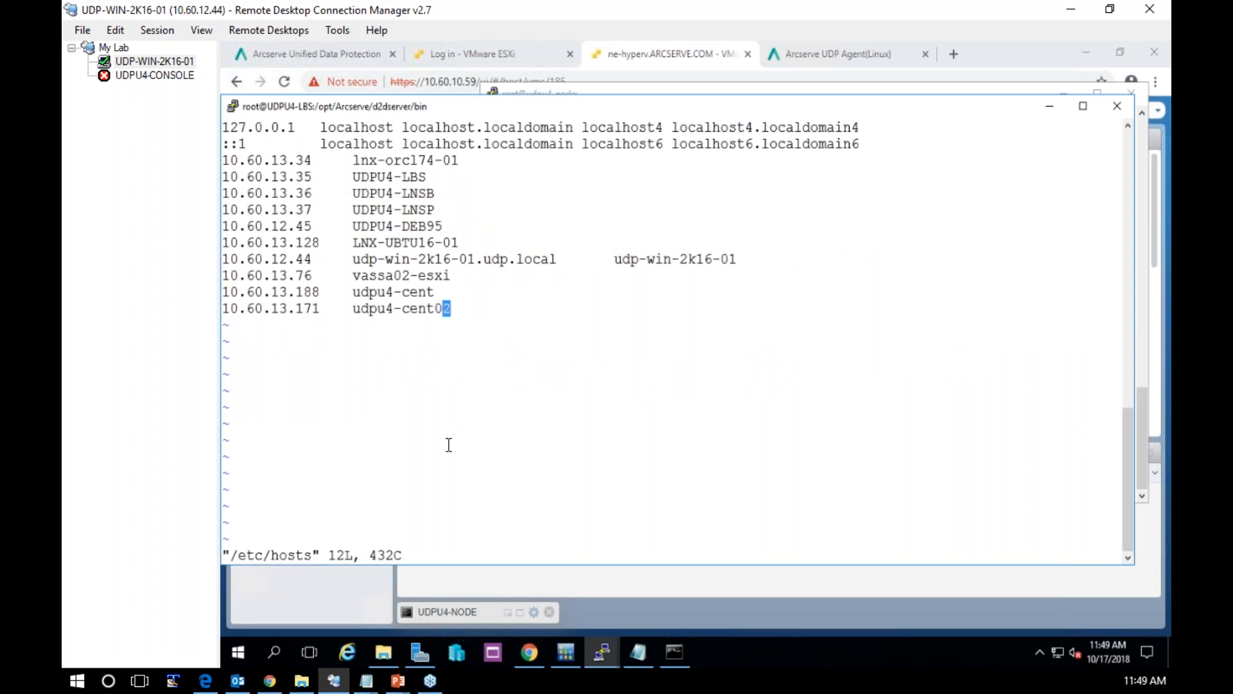
pyautogui.press('a')
pyautogui.press('Return')
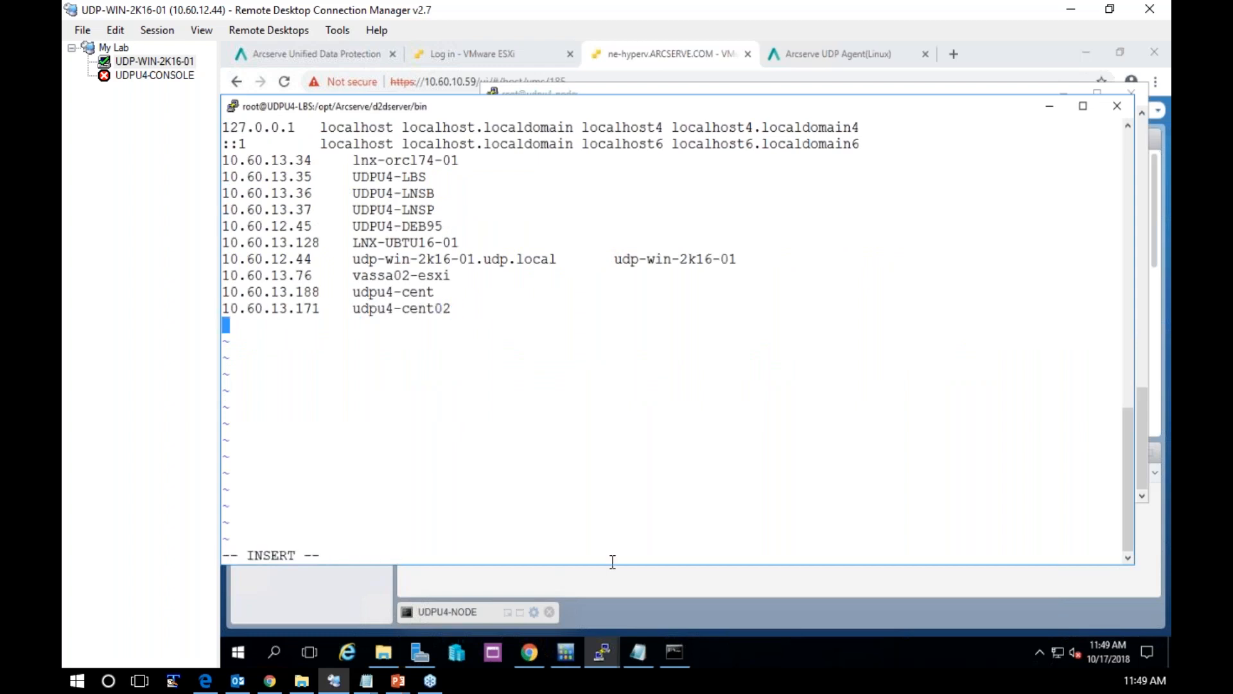
# Copy the node's IP 10.60.10.229 from the udpu4-node terminal into the new hosts line, followed by a tab
pyautogui.click(609, 649)
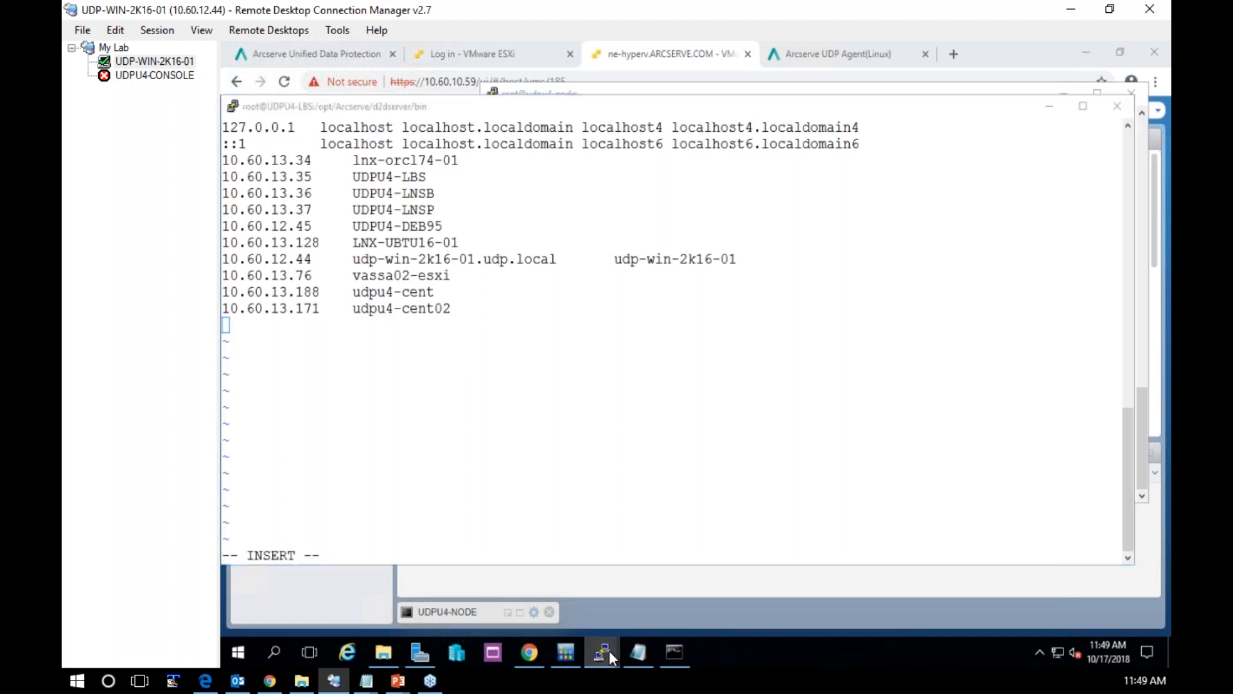
pyautogui.moveTo(588, 131); pyautogui.dragTo(682, 129)
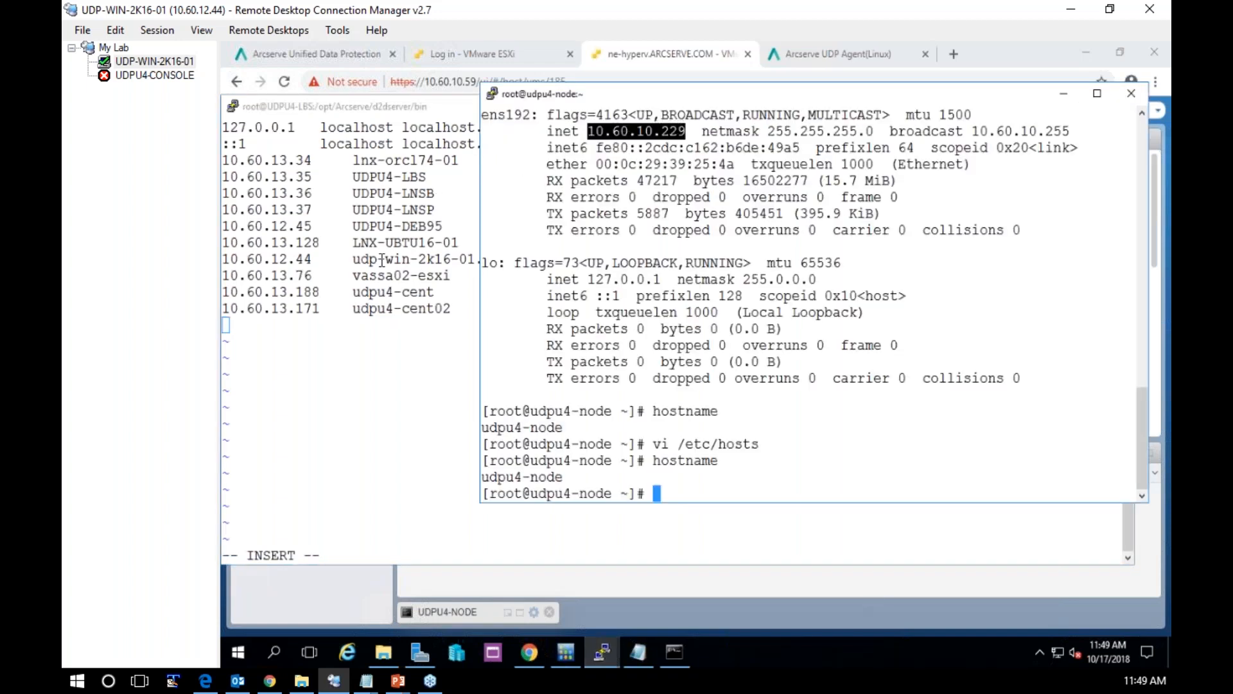
pyautogui.rightClick(354, 340)
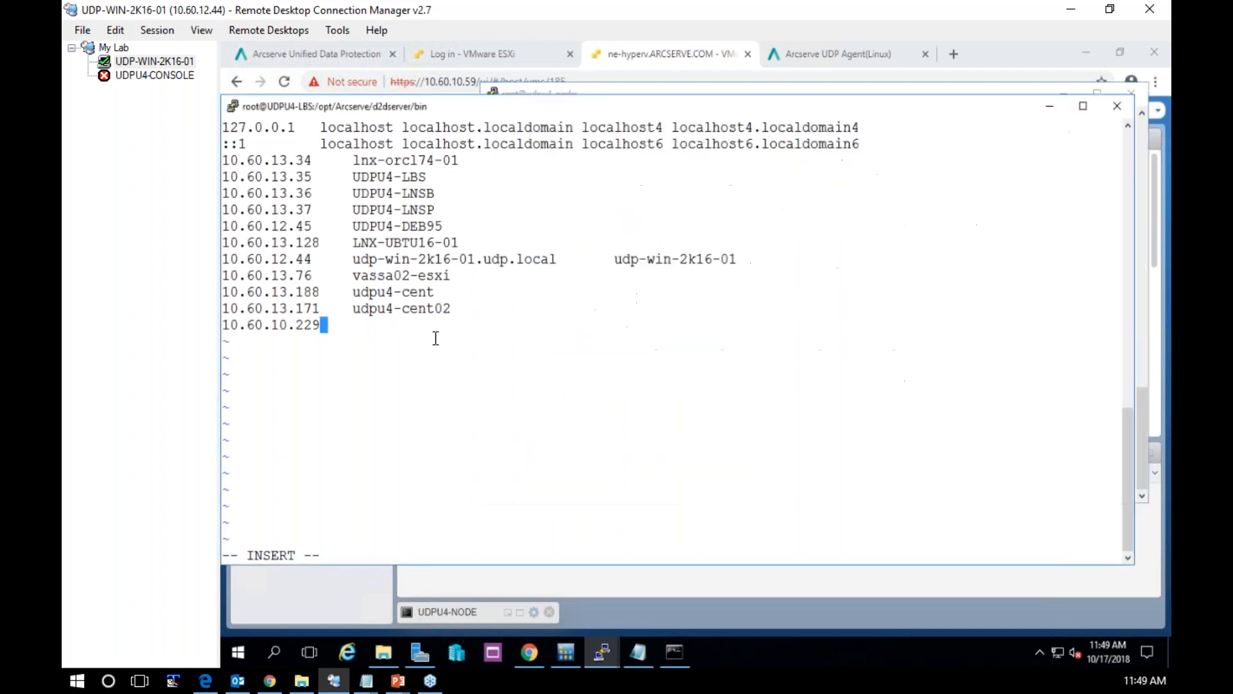
pyautogui.press('Tab')
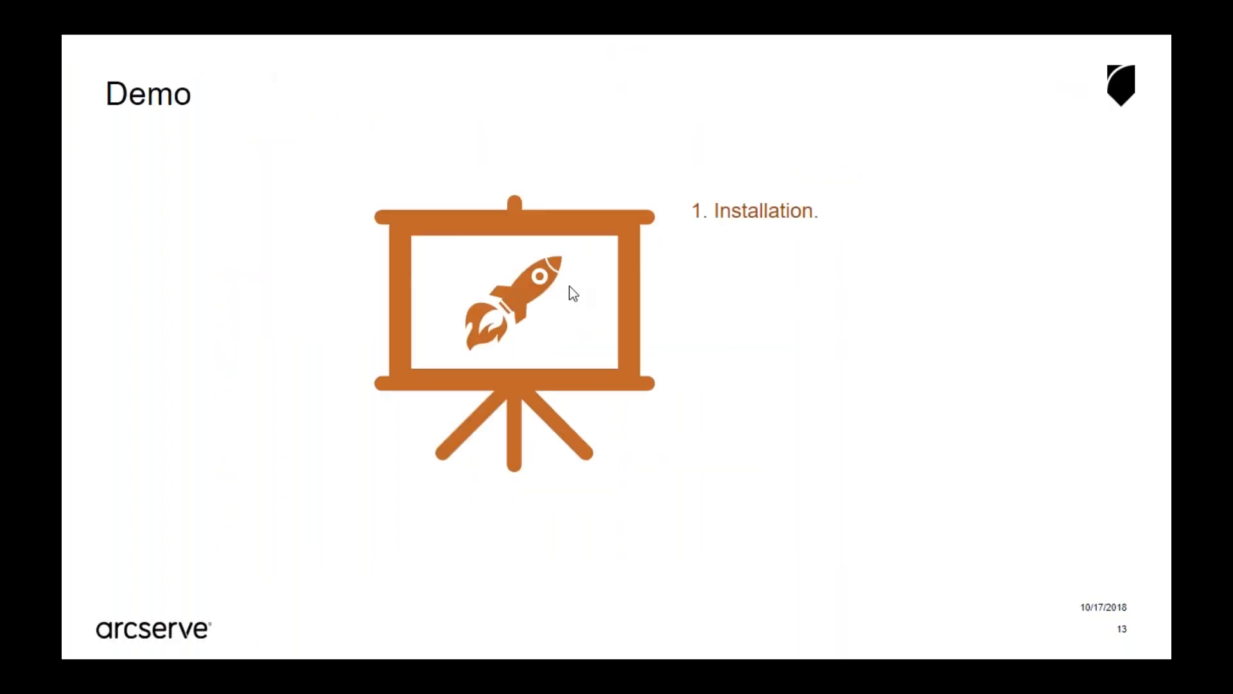
# Copy the host name udpu4-node from its terminal into the 10.60.10.229 line, and save and quit with :wq!
pyautogui.hotkey('alt', 'Tab')
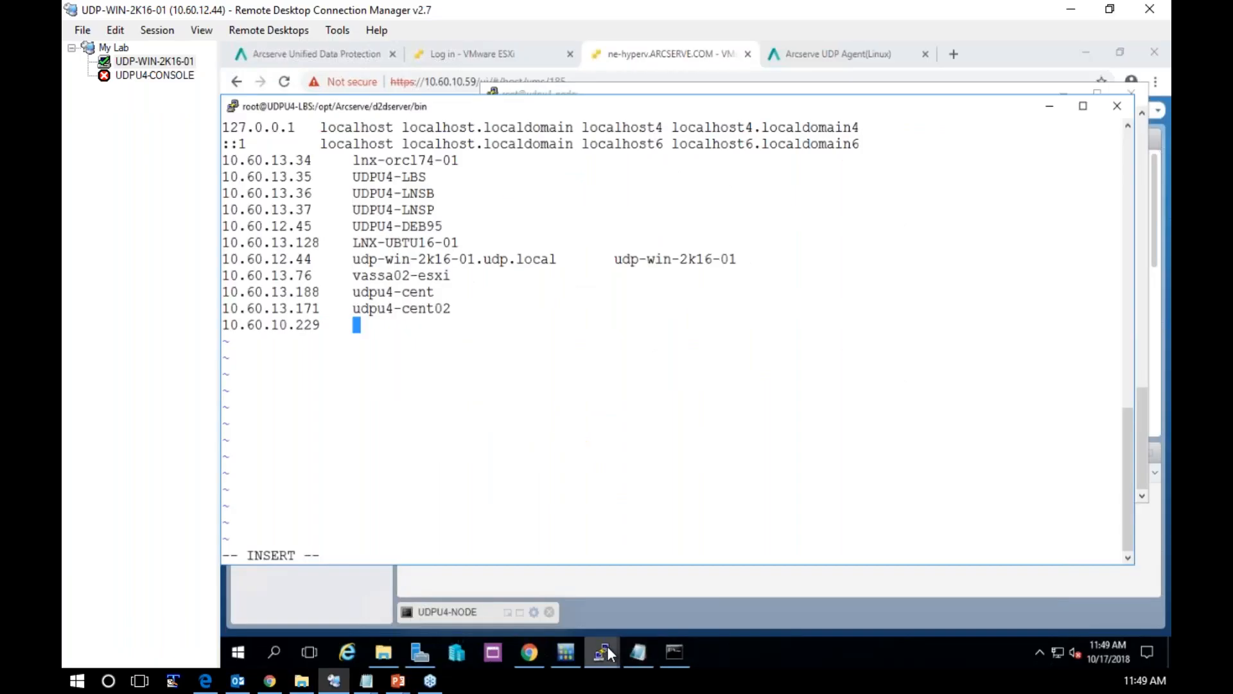
pyautogui.click(608, 654)
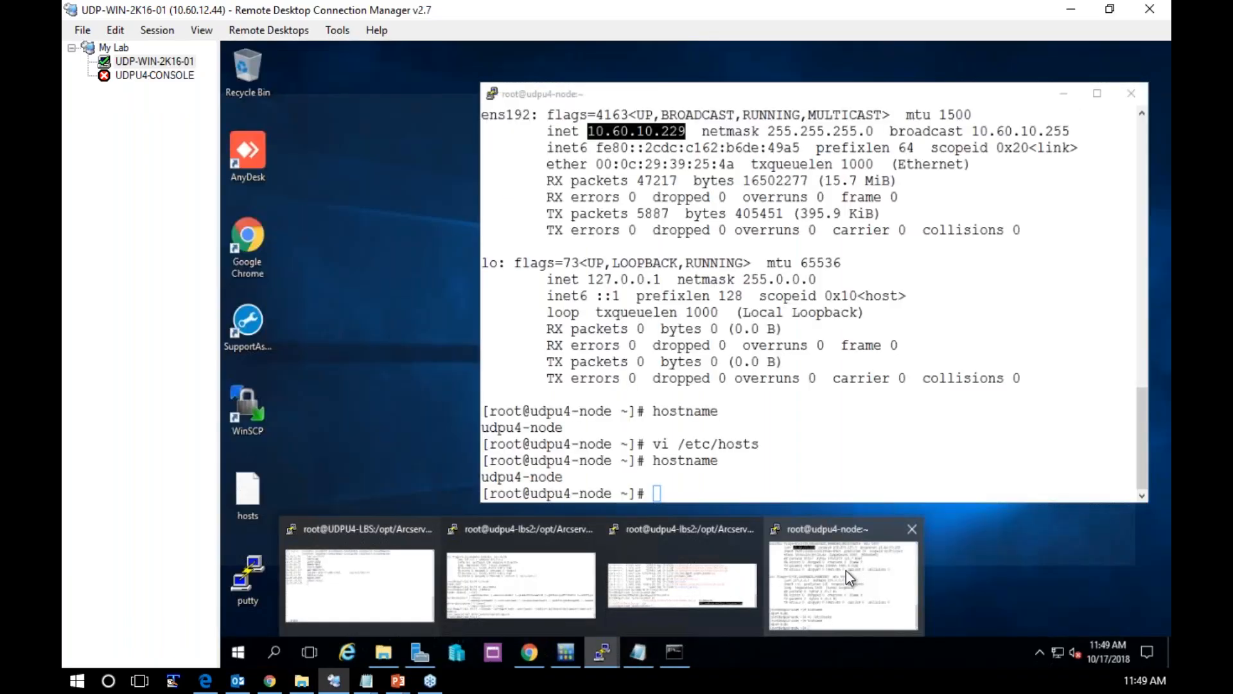
pyautogui.click(846, 570)
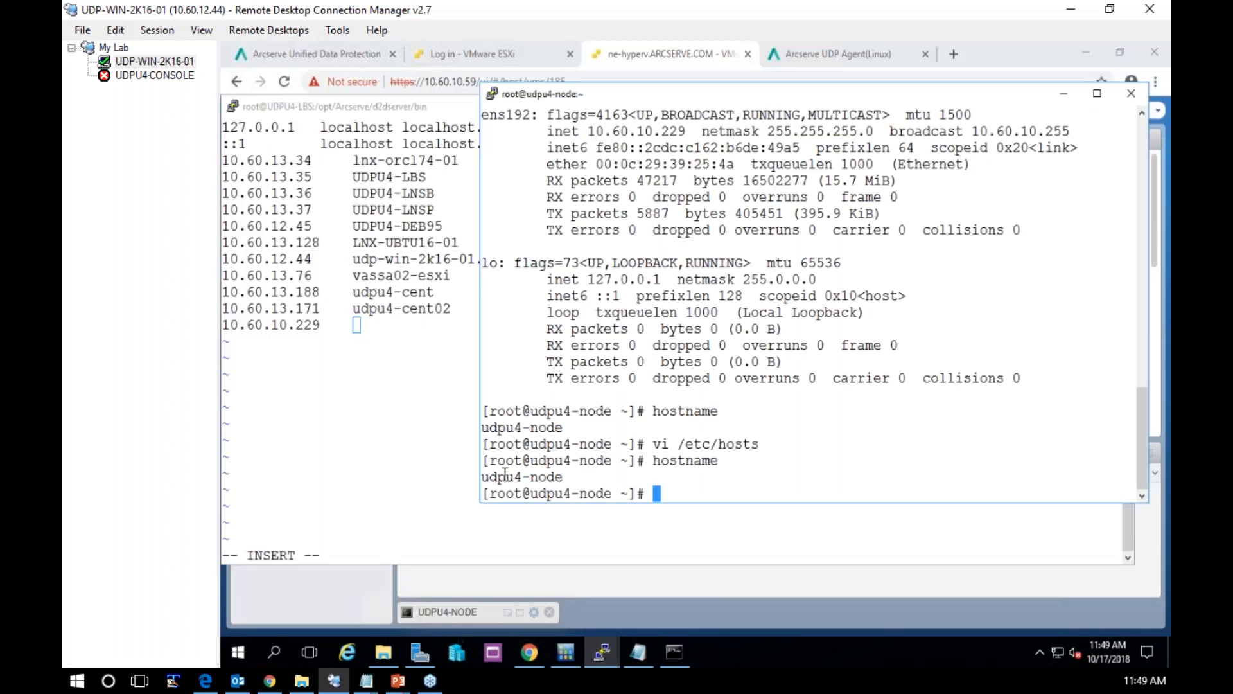
pyautogui.click(394, 393)
pyautogui.press('Escape')
pyautogui.write(':wq!')
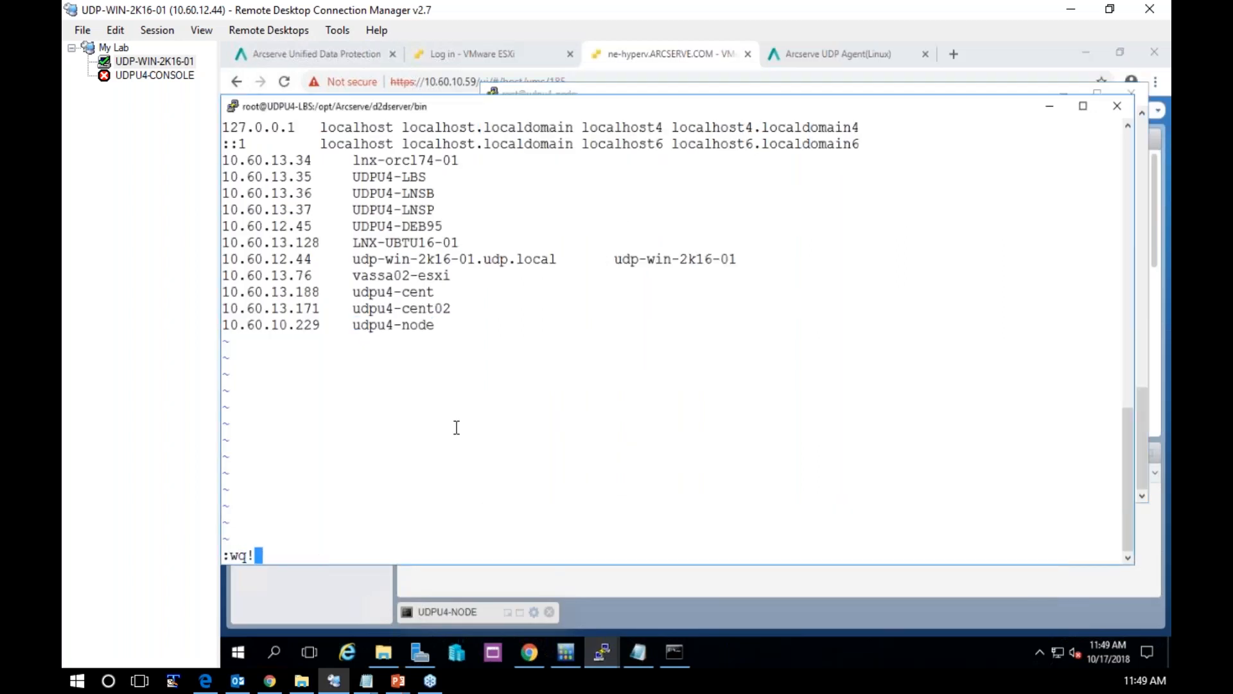
pyautogui.press('Return')
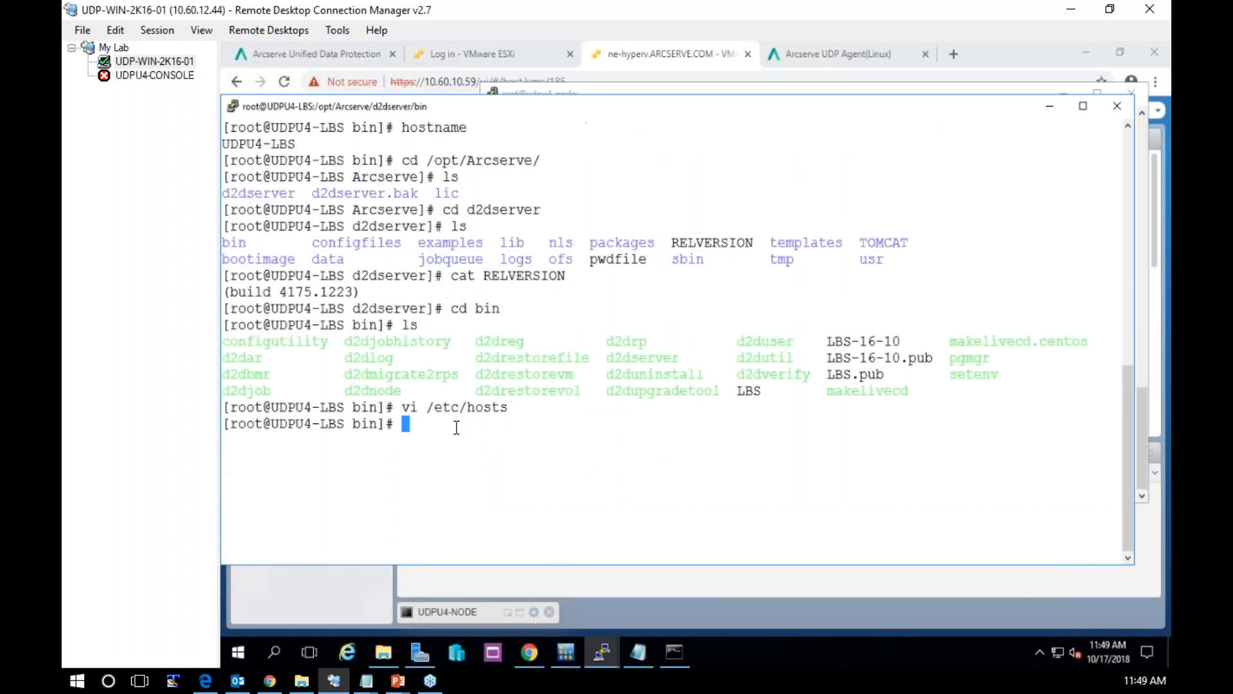
# Switch to the udpu4-node terminal and open /etc/hosts in vi
pyautogui.click(610, 654)
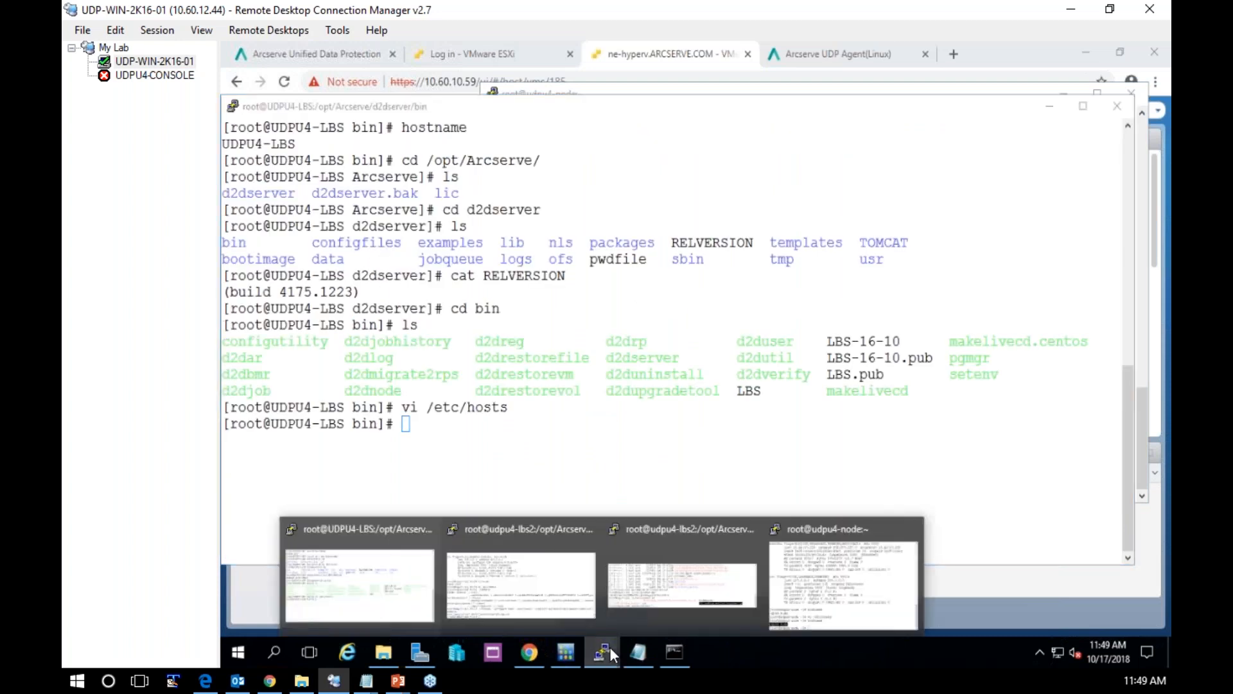
pyautogui.click(834, 578)
pyautogui.write('vi ')
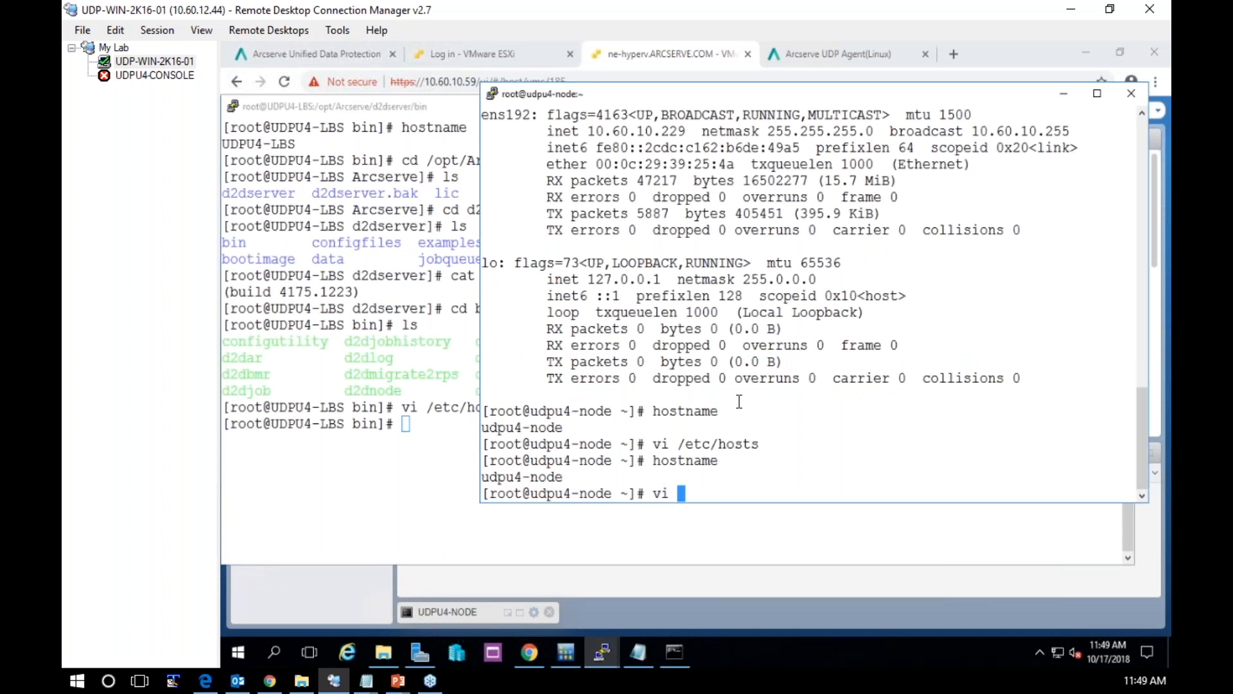
pyautogui.write('/etc/hosts')
pyautogui.press('Return')
# Below the udpu4-lbs2 entry, add a new line with the IP address 10.60.13.35
pyautogui.press('Down')
pyautogui.press('Down')
pyautogui.press('Right')
pyautogui.press('Right')
pyautogui.press('Right')
pyautogui.press('Right')
pyautogui.press('Right')
pyautogui.press('Right')
pyautogui.press('Right')
pyautogui.press('Right')
pyautogui.press('Right')
pyautogui.press('Right')
pyautogui.press('Right')
pyautogui.press('End')
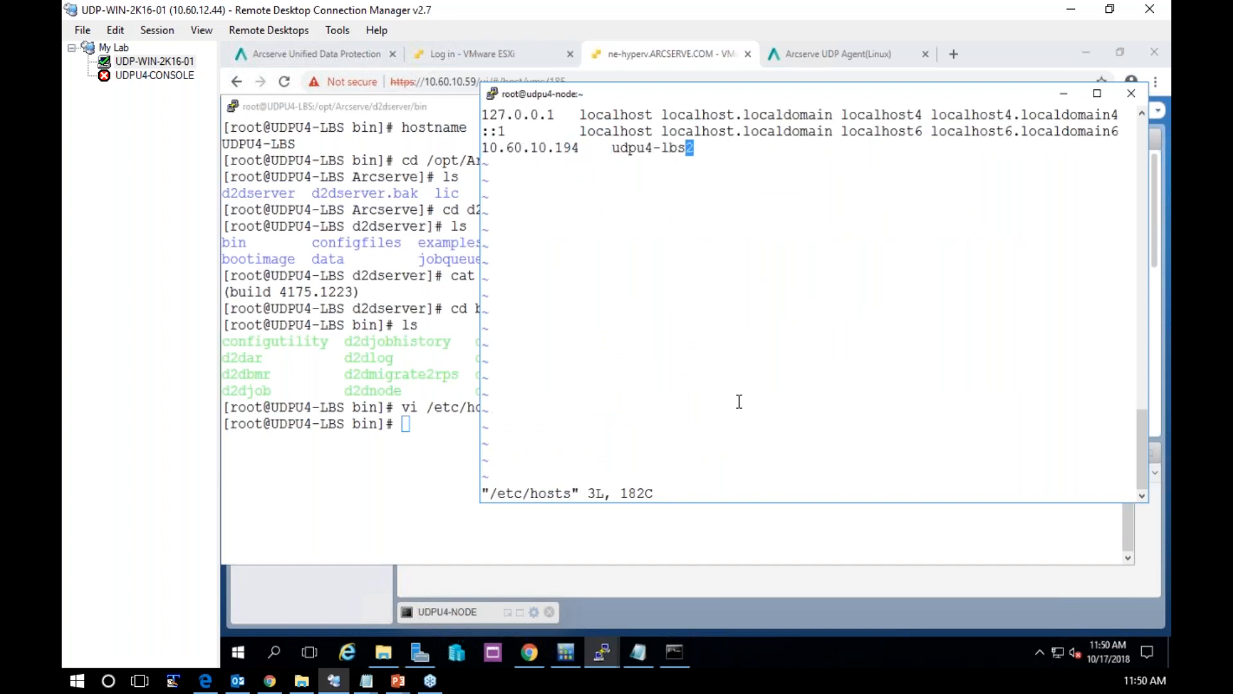
pyautogui.press('a')
pyautogui.press('Return')
pyautogui.write('10')
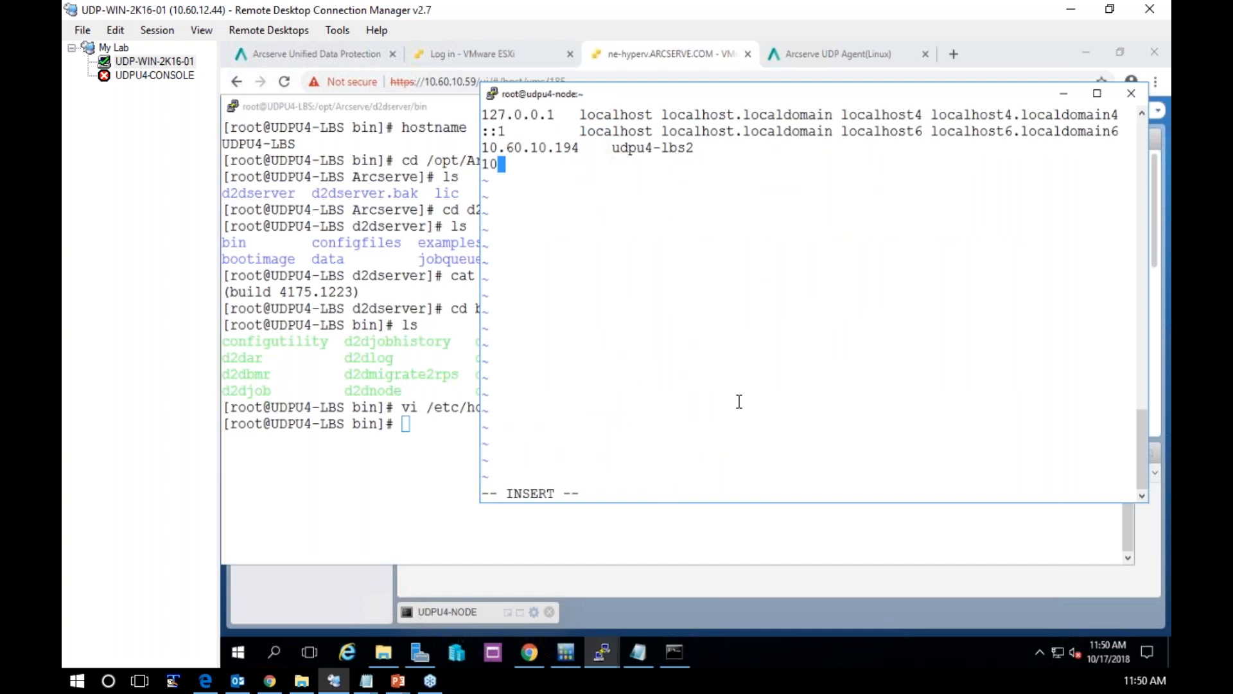
pyautogui.write('.60.13.35')
# Map 10.60.13.35 to the host name udpu4-lbs, and save and quit the hosts file with :wq!
pyautogui.press('Tab')
pyautogui.write('udpu4-')
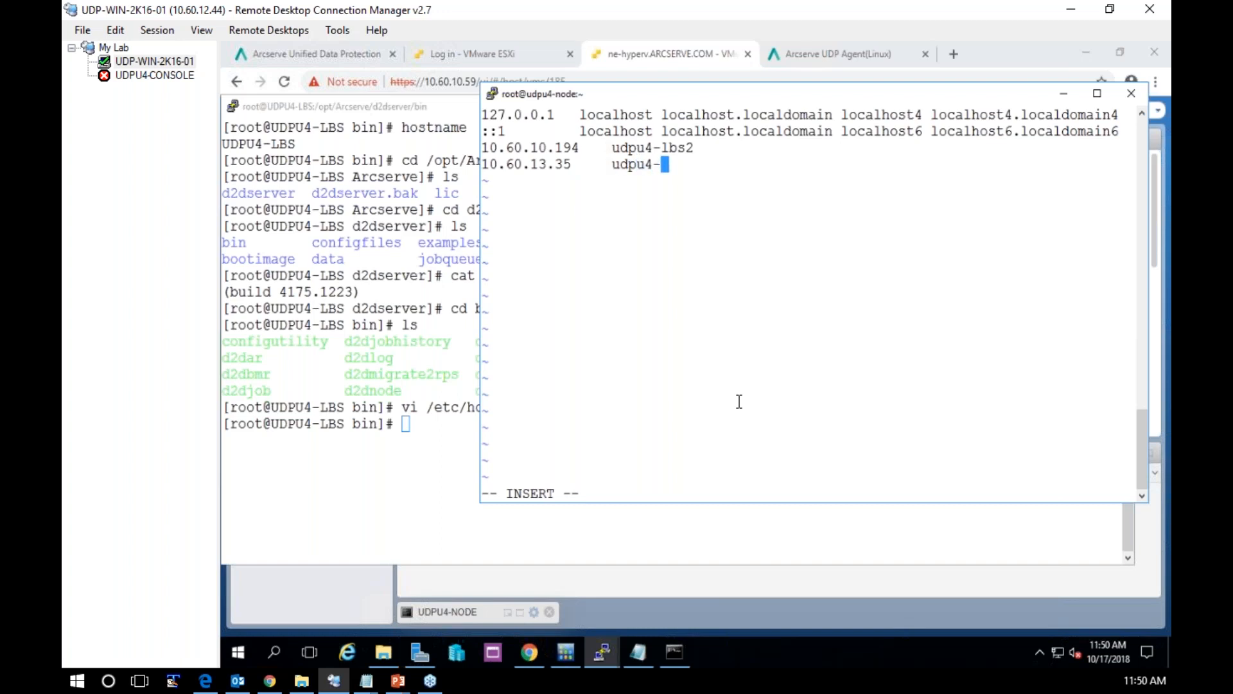
pyautogui.write('lbs')
pyautogui.press('Escape')
pyautogui.write(':wq!')
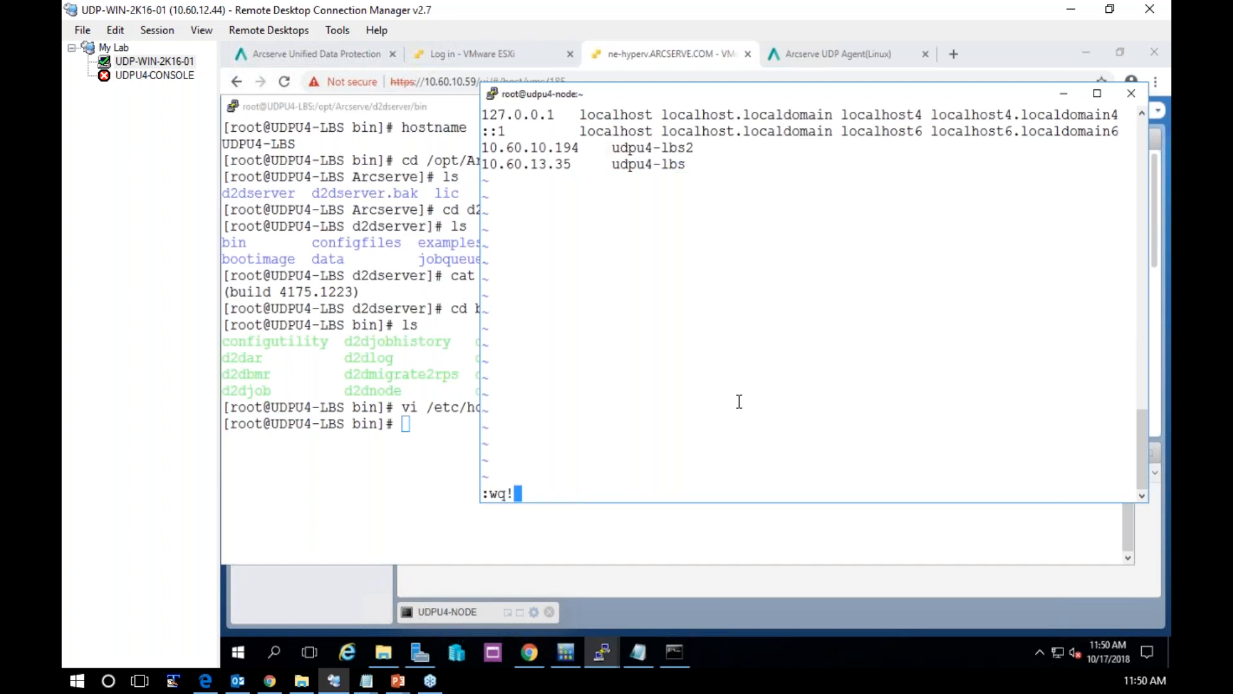
pyautogui.press('Return')
# On UDPU4-LBS, compose ./d2dnode --add=udpu4-node with a --user= option giving the node account's user name
pyautogui.click(354, 487)
pyautogui.write('.')
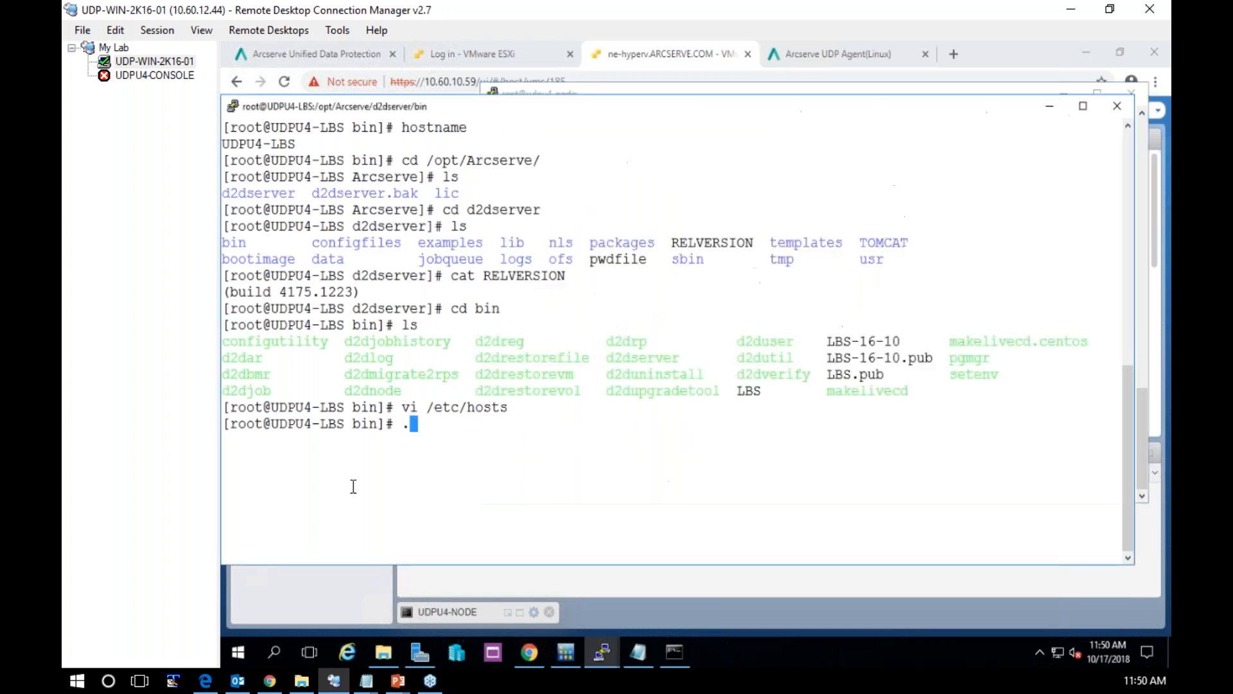
pyautogui.write('/d2dnode --')
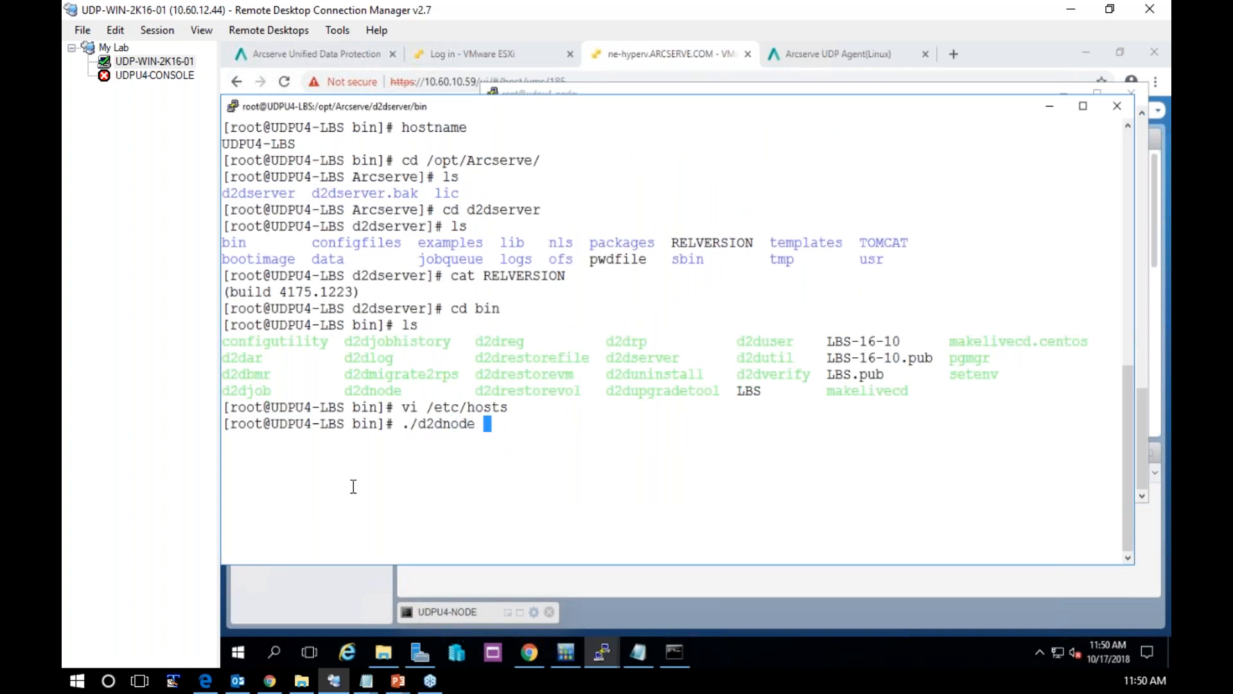
pyautogui.write('add')
pyautogui.press('BackSpace')
pyautogui.write('=udpu4')
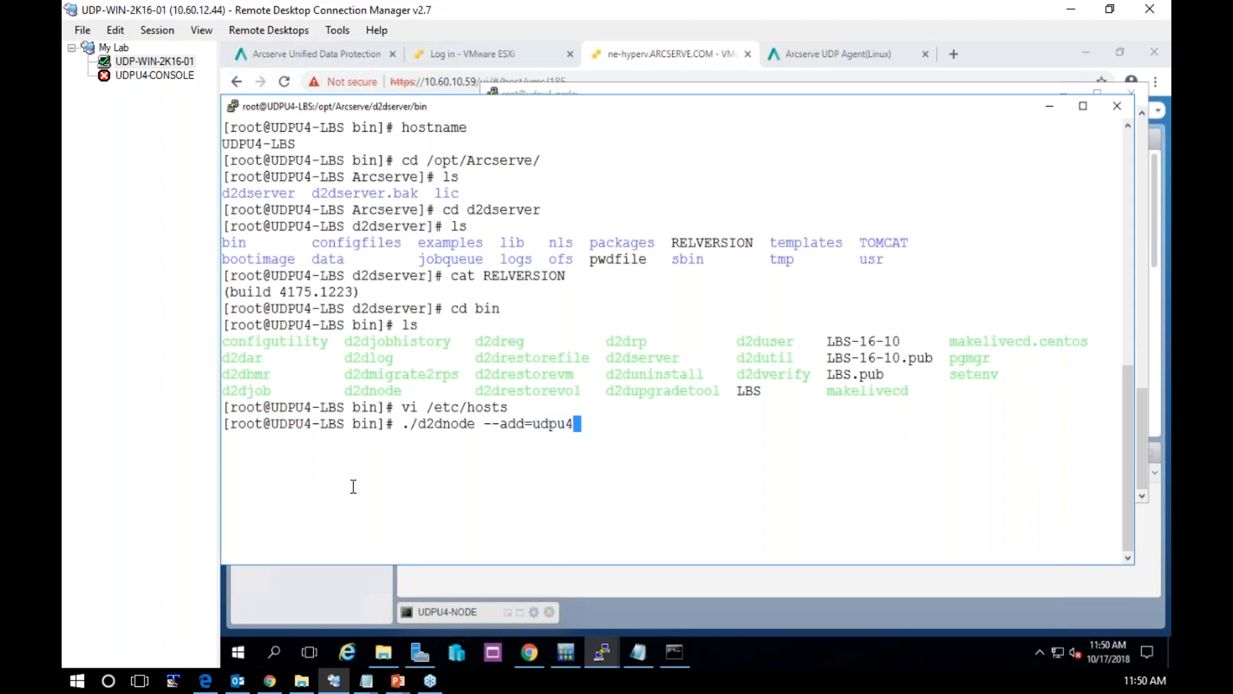
pyautogui.write('-node --user=jumani')
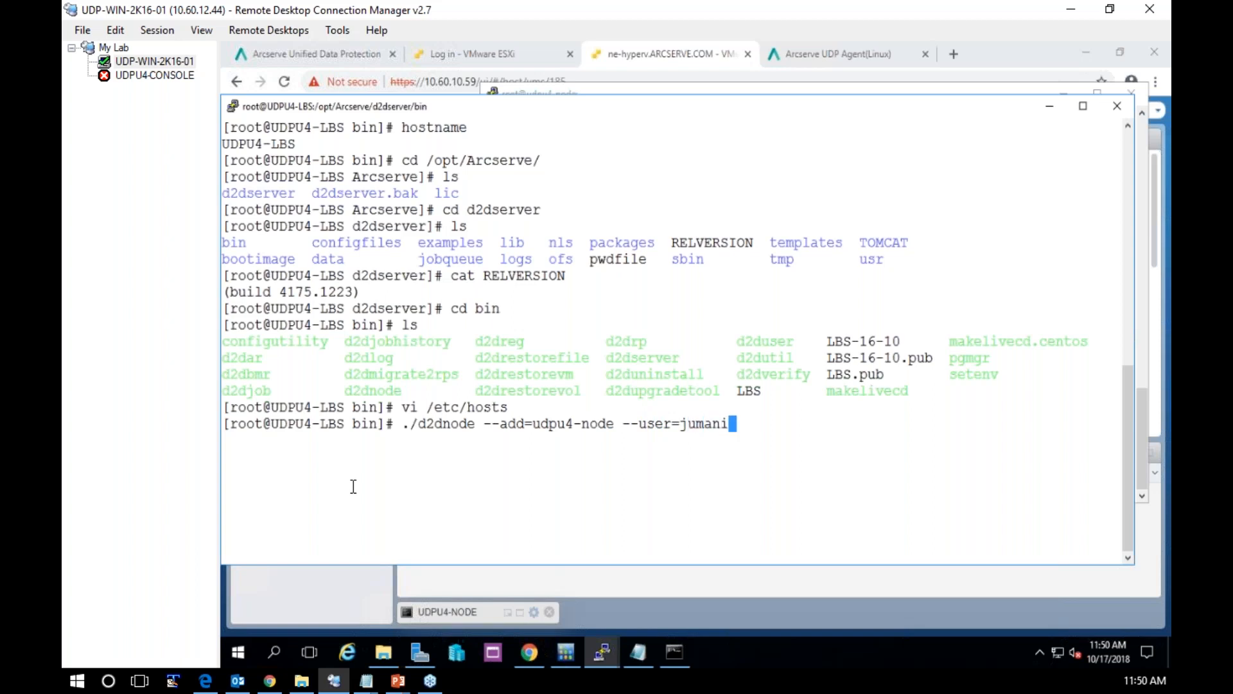
pyautogui.write(' --pwd=/opt/Ar')
# Append --pwd=/opt/Arcserve/d2dserver/templates/pwdfile to the d2dnode command and execute it
pyautogui.press('Tab')
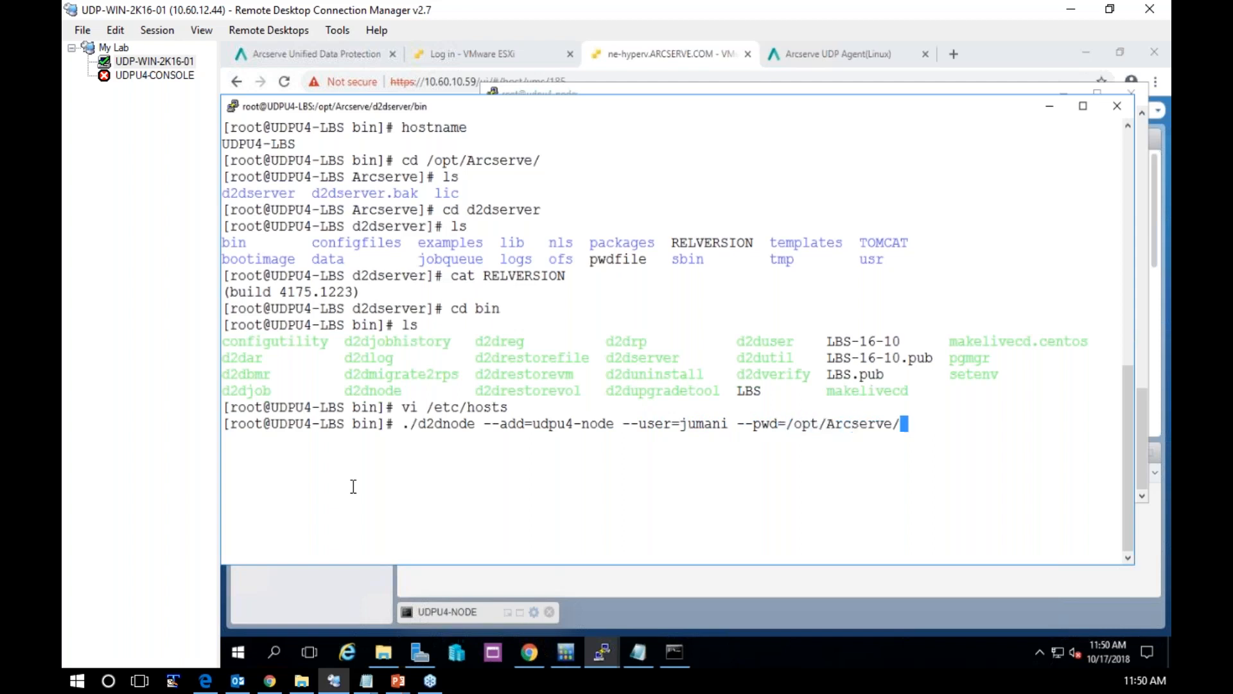
pyautogui.write('d2d')
pyautogui.press('Tab')
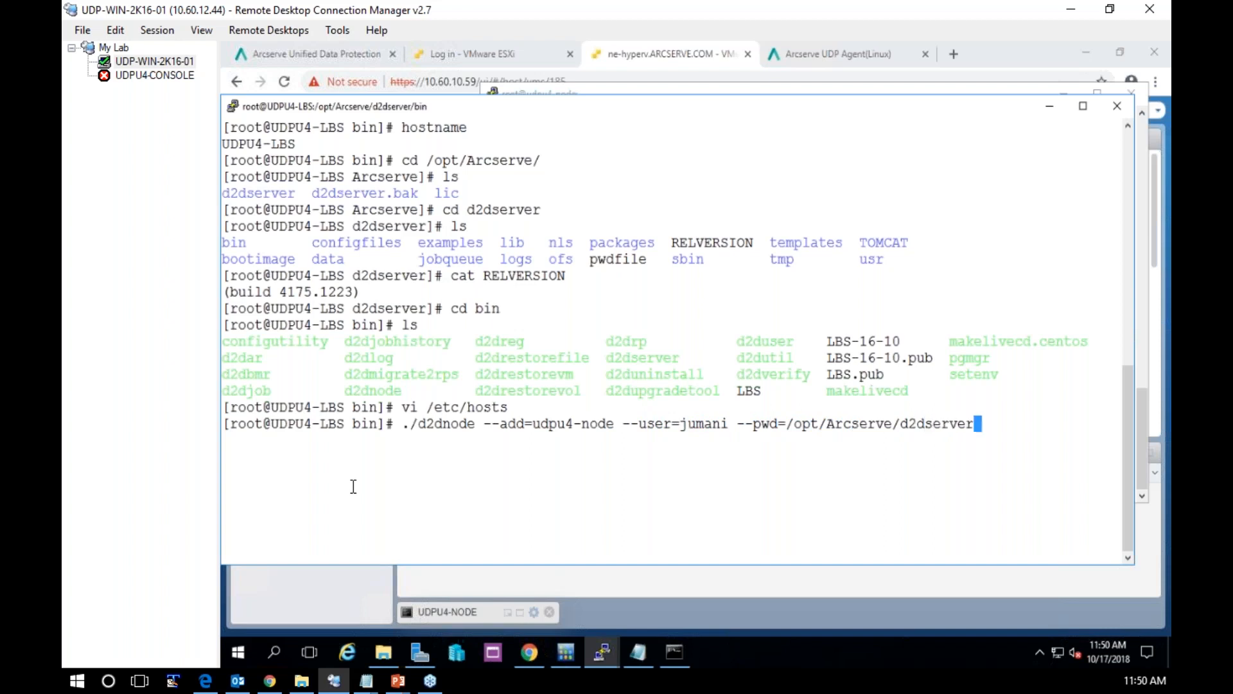
pyautogui.write('/tem')
pyautogui.press('Tab')
pyautogui.write('pwd')
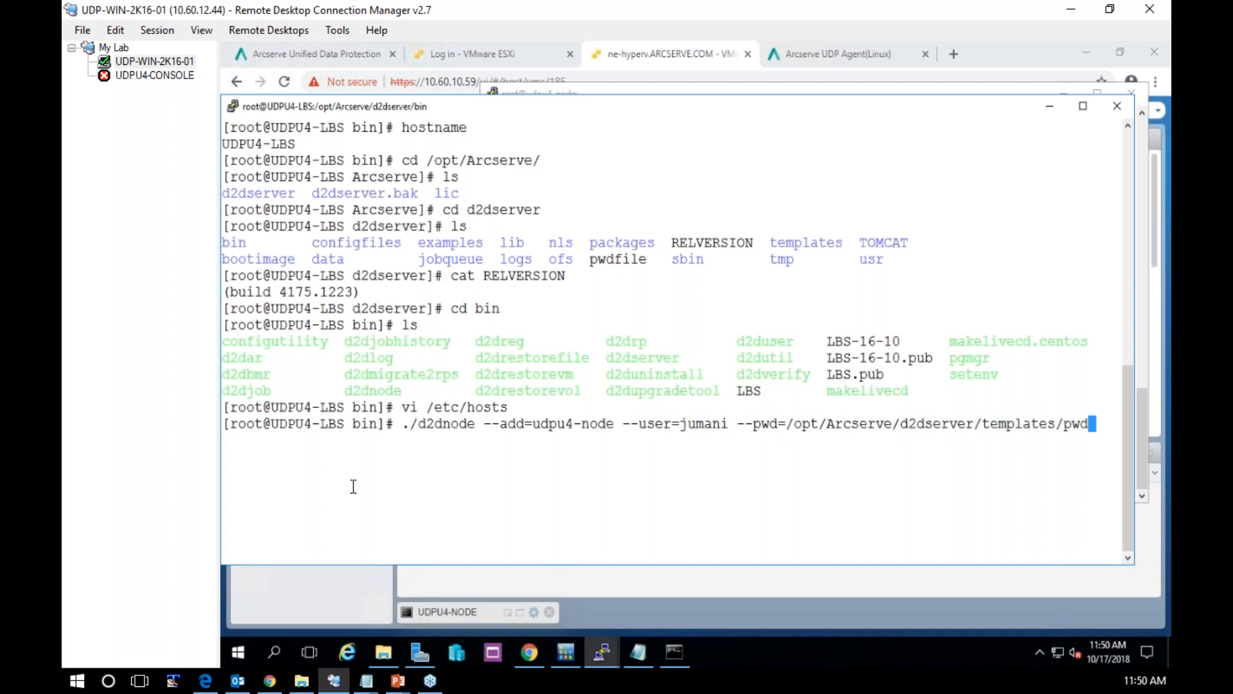
pyautogui.press('Tab')
pyautogui.press('Return')
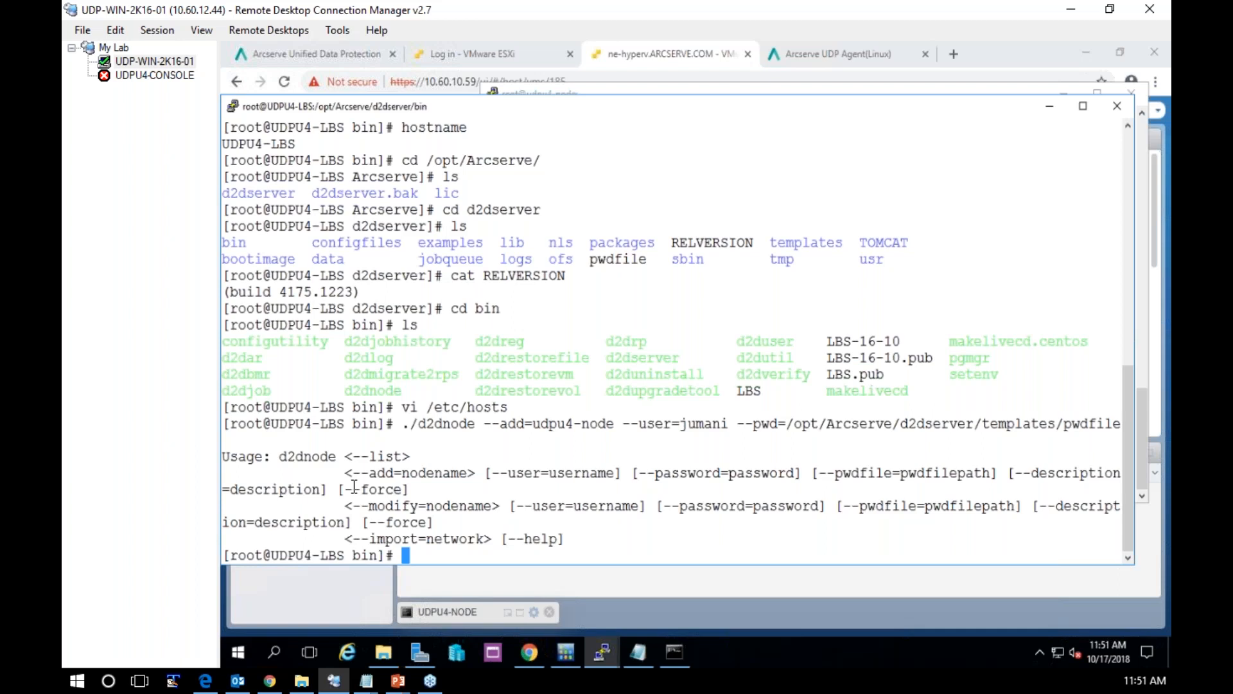
# Recall the d2dnode command, change the --pwd option to --pwdfile, and execute it again
pyautogui.press('Up')
pyautogui.press('Left')
pyautogui.press('Left')
pyautogui.press('Left')
pyautogui.press('Left')
pyautogui.press('Left')
pyautogui.press('Left')
pyautogui.press('Left')
pyautogui.press('Left')
pyautogui.press('Left')
pyautogui.press('Left')
pyautogui.press('Left')
pyautogui.press('Left')
pyautogui.press('Left')
pyautogui.press('Left')
pyautogui.press('Left')
pyautogui.press('Left')
pyautogui.press('Left')
pyautogui.press('Left')
pyautogui.press('Left')
pyautogui.press('Left')
pyautogui.press('Left')
pyautogui.write('file')
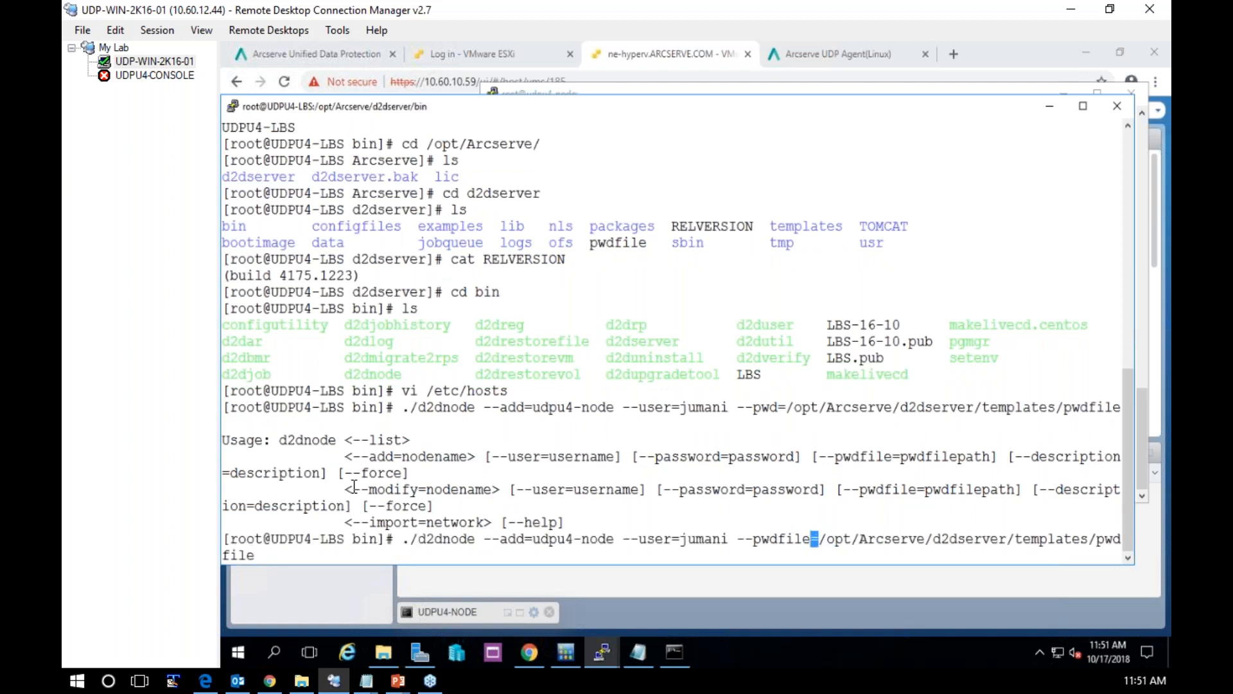
pyautogui.press('Return')
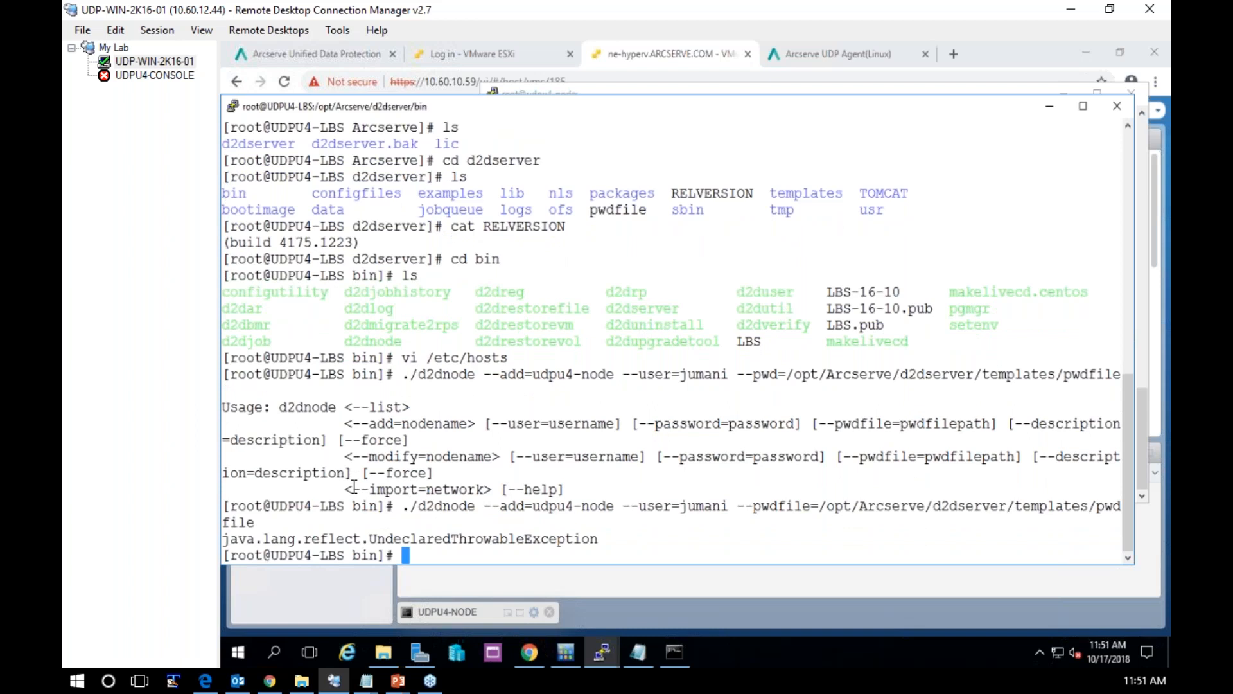
# List the bin directory and begin an ssh-copy-id -i command with the key LBS-16-10
pyautogui.write('ls')
pyautogui.press('Return')
pyautogui.write('ssh')
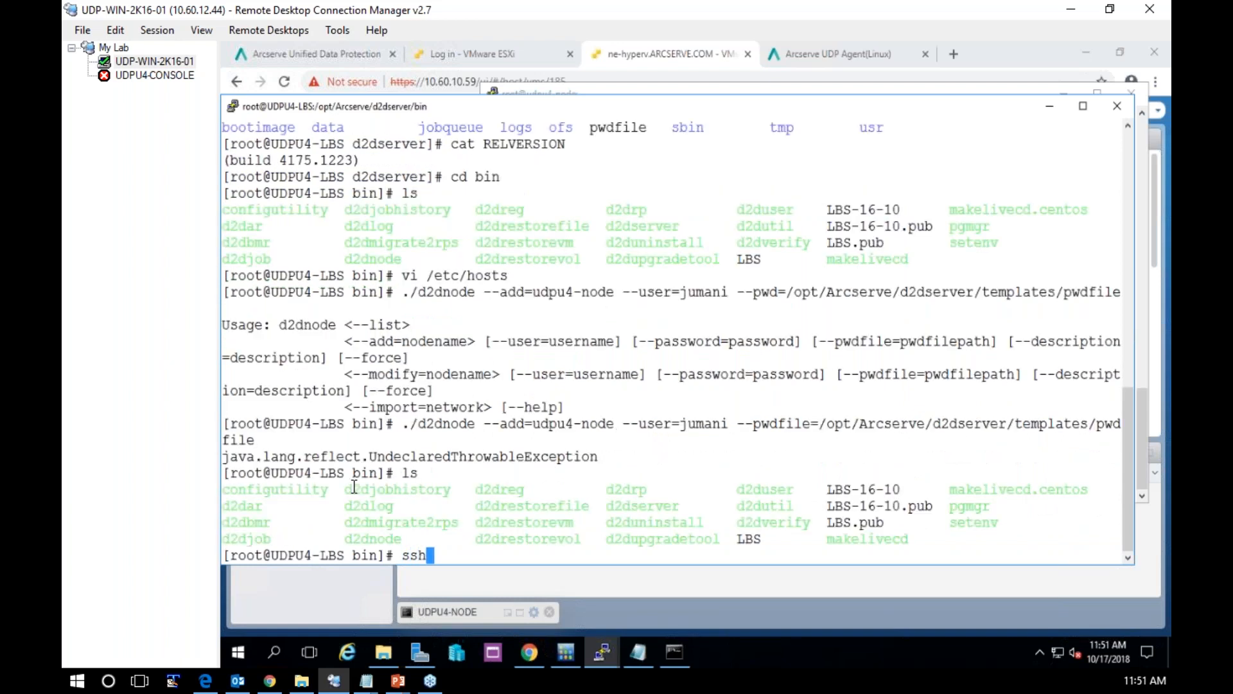
pyautogui.write('-copy-id -i')
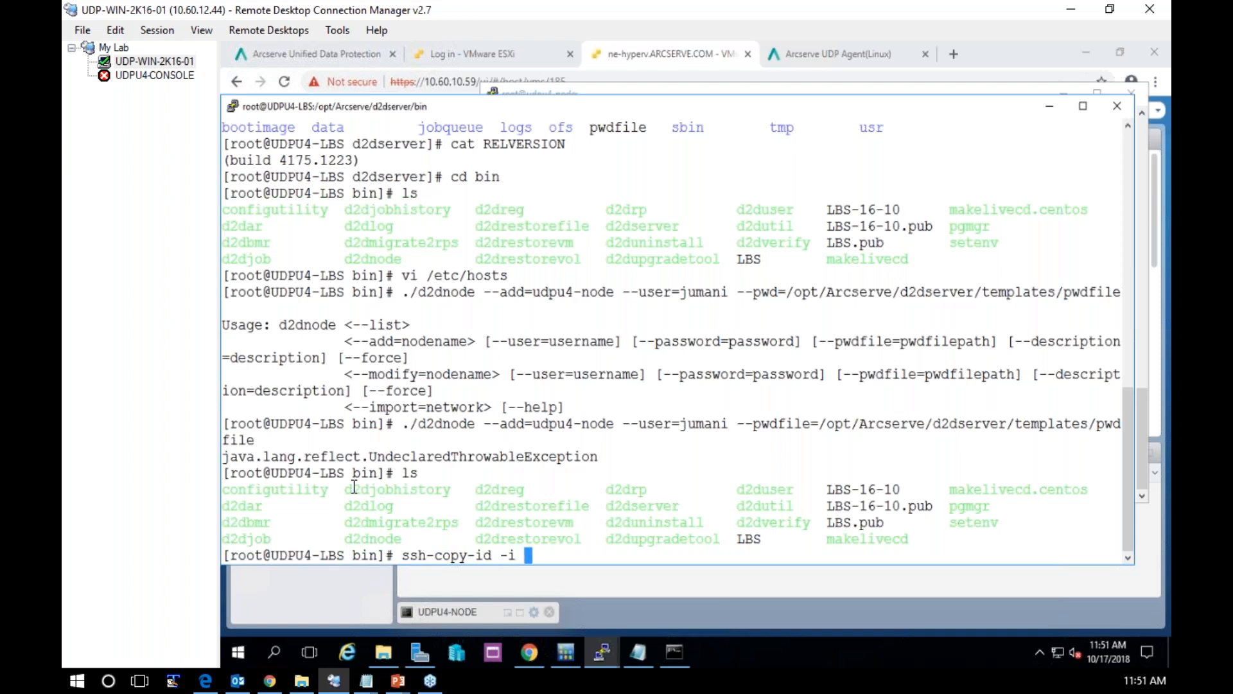
pyautogui.doubleClick(839, 488)
pyautogui.rightClick(839, 489)
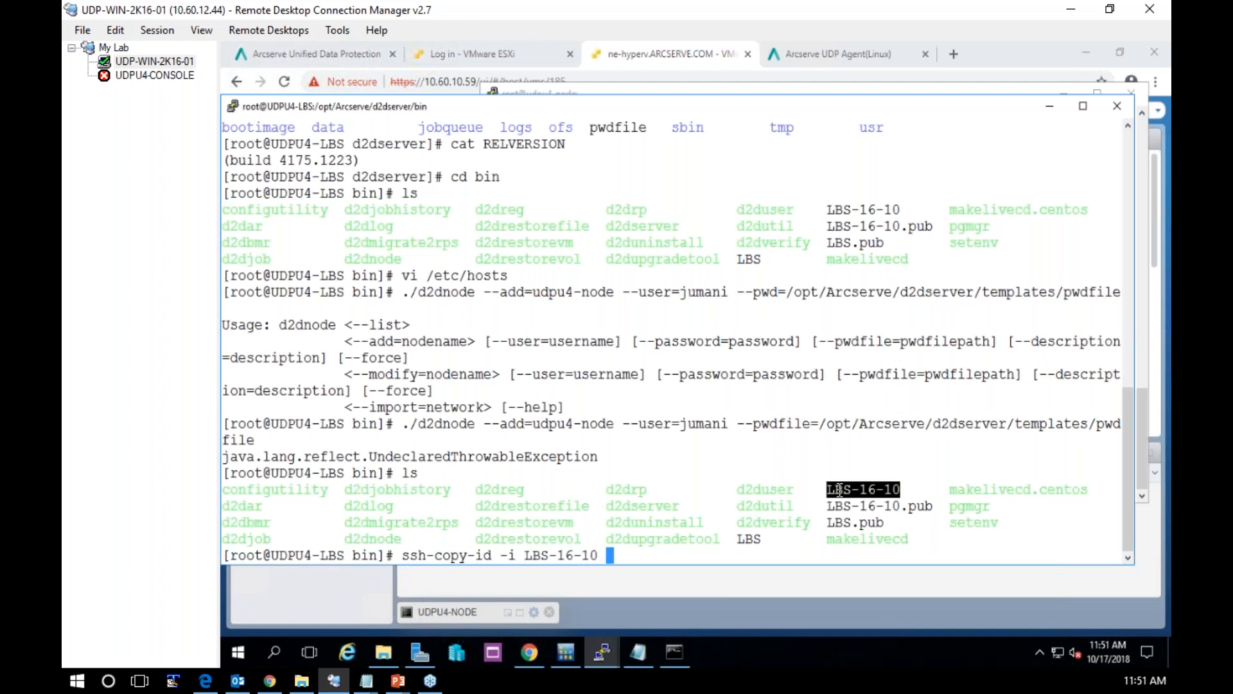
# Target the node account at udpu4-node in the ssh-copy-id command, execute it, accept the host with yes, and submit the account password
pyautogui.write('jumani@udpu4')
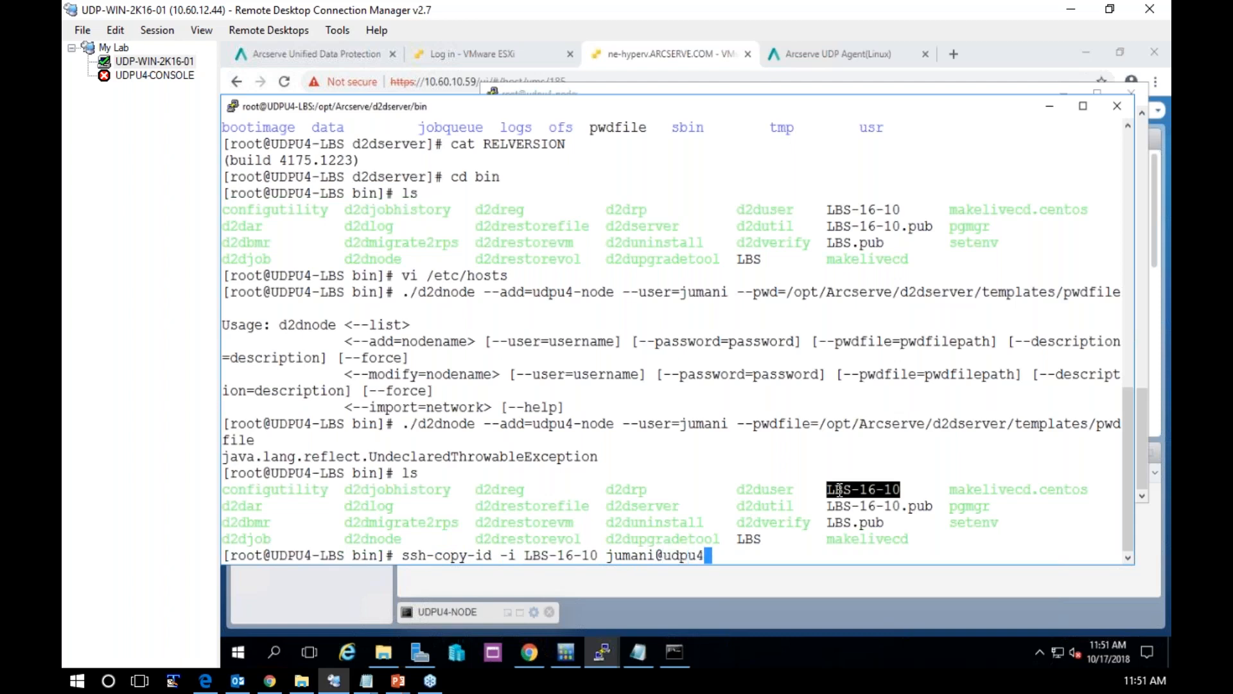
pyautogui.write('-node')
pyautogui.press('Return')
pyautogui.write('yes')
pyautogui.press('Return')
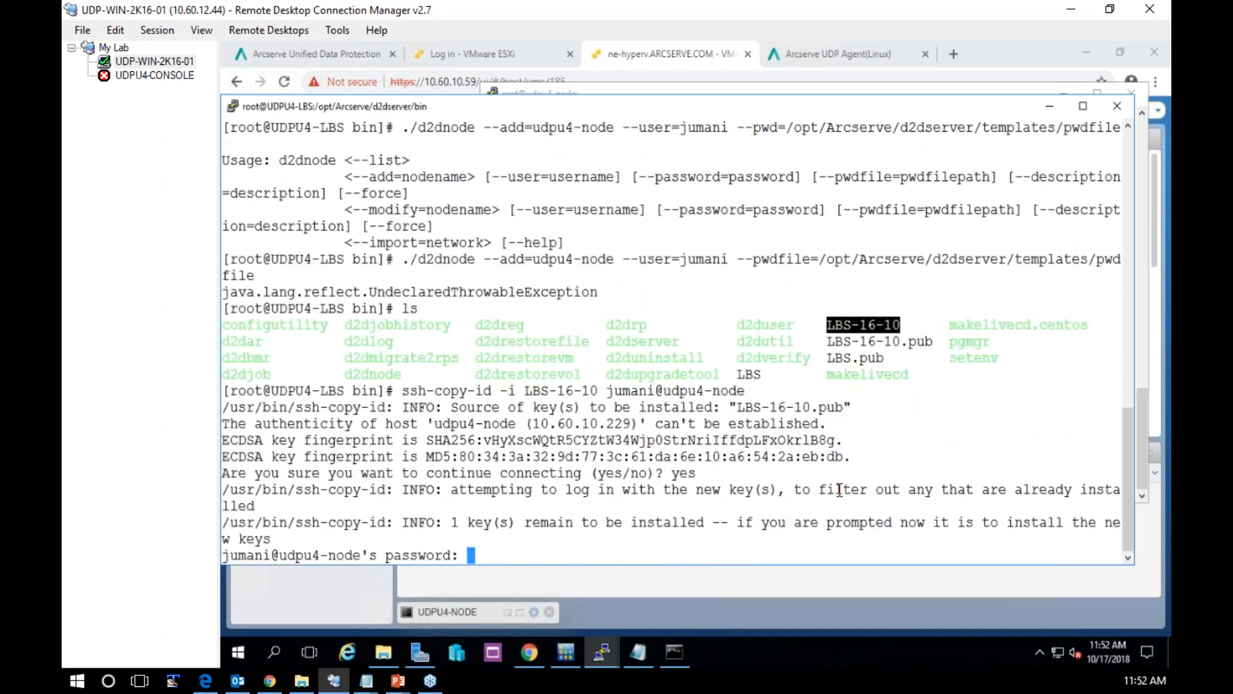
pyautogui.press('Return')
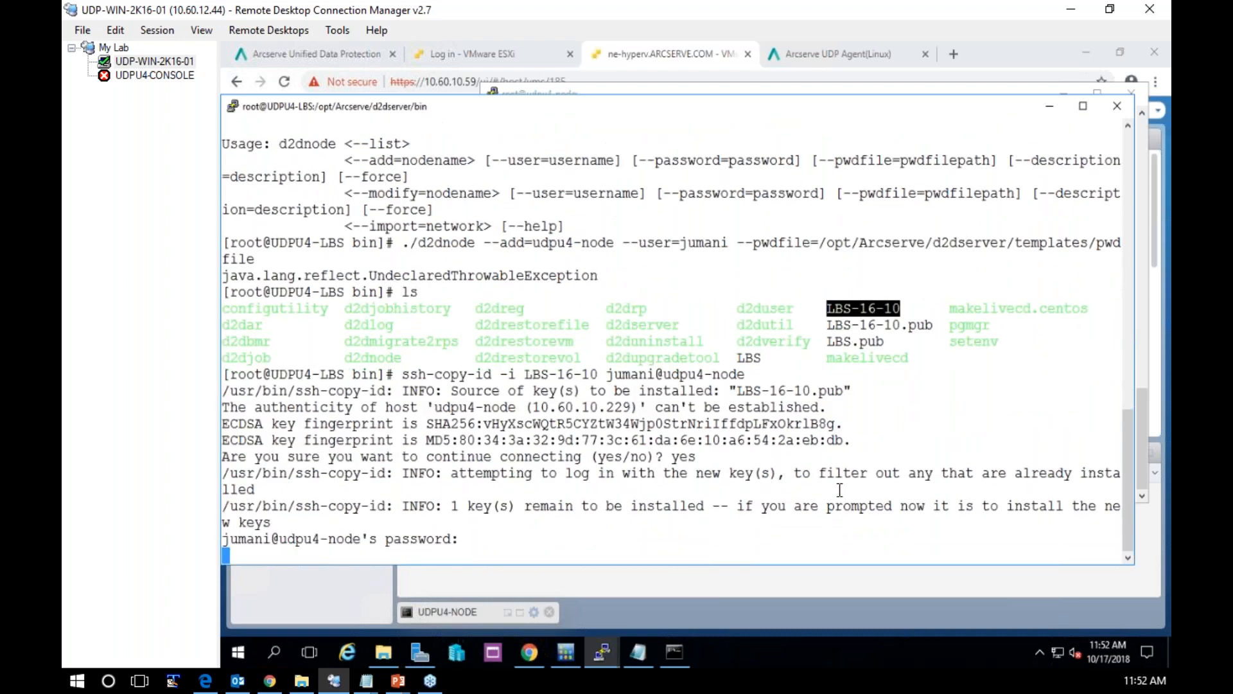
# Try again to add udpu4-node by rerunning the d2dnode command with the --pwdfile option
pyautogui.press('Up')
pyautogui.press('Up')
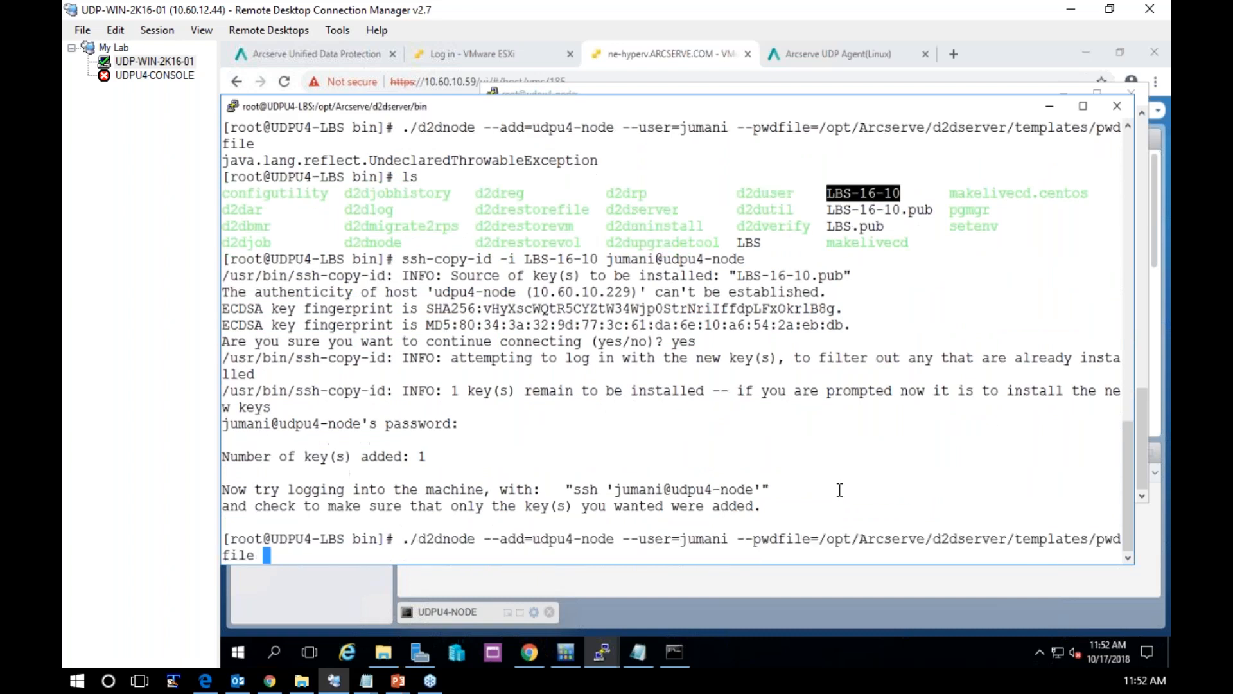
pyautogui.press('Return')
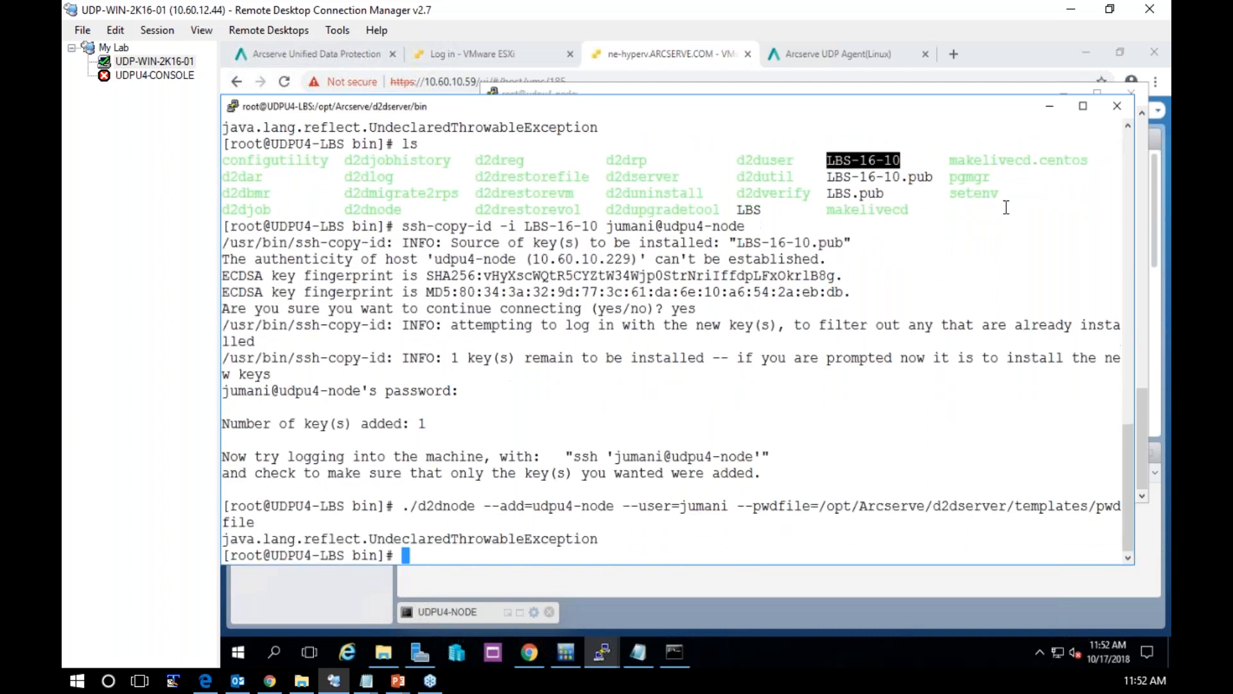
# Minimize both terminal windows, switch to the Arcserve UDP console, and open the Add Nodes dialog with Add Linux Node as the method
pyautogui.click(1052, 107)
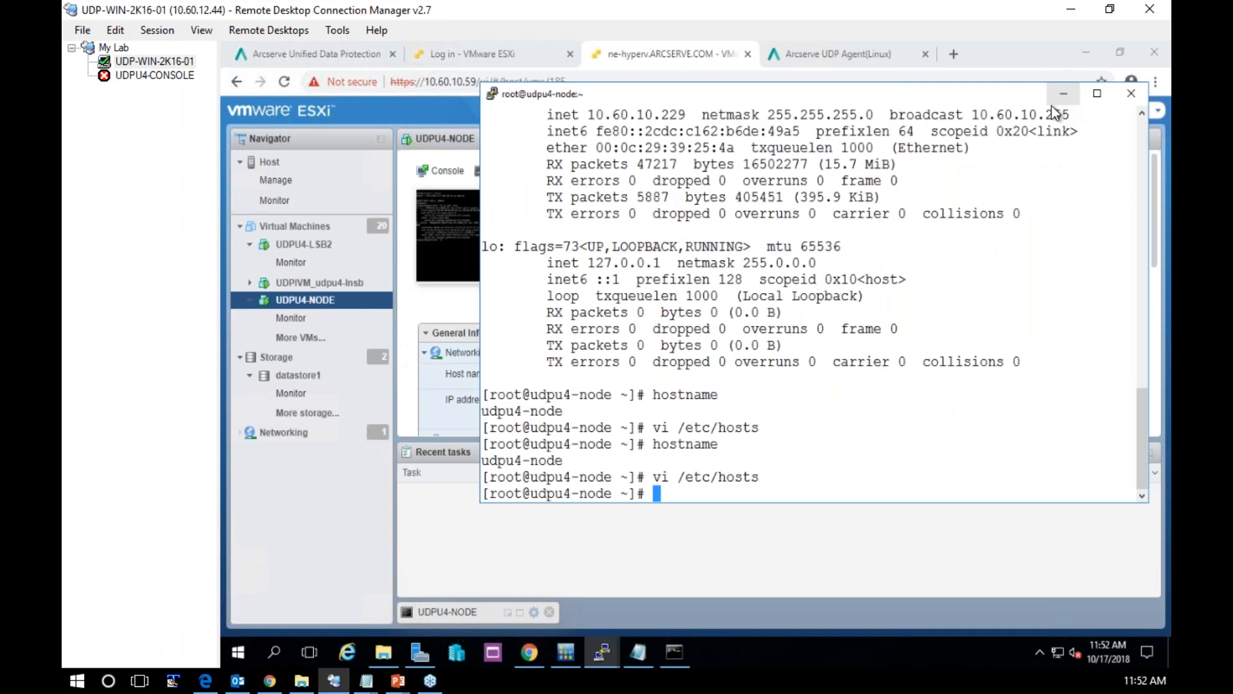
pyautogui.click(1062, 94)
pyautogui.click(306, 52)
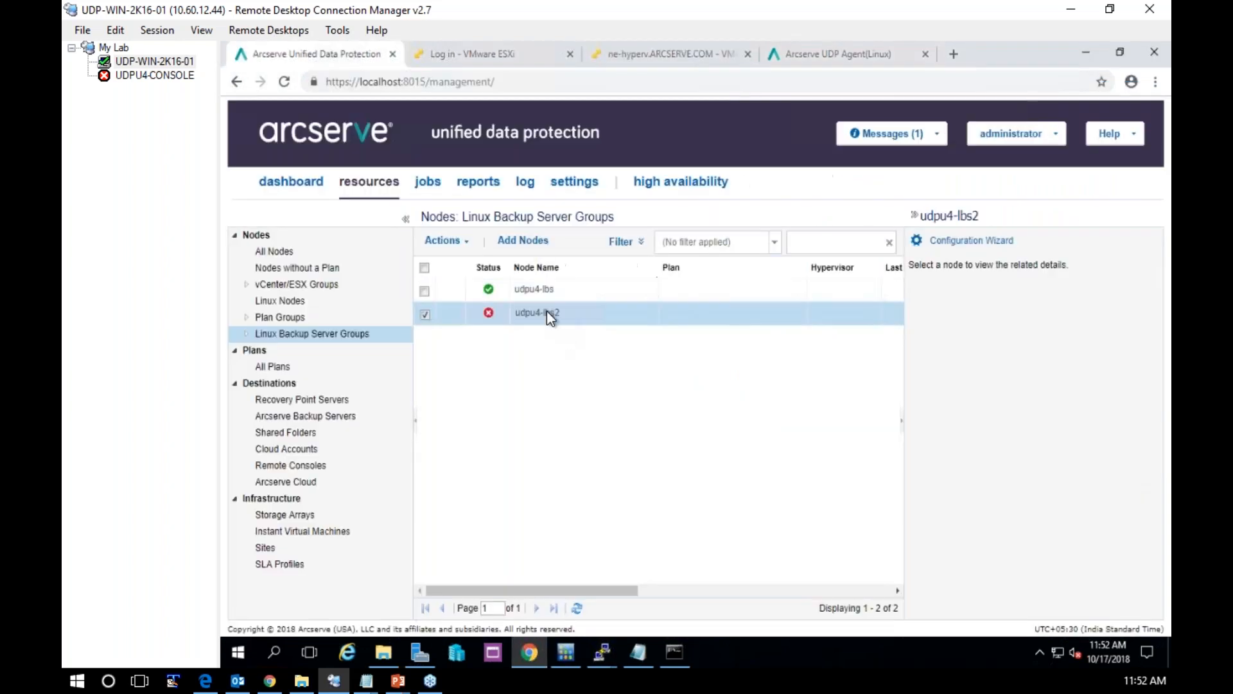
pyautogui.moveTo(488, 319)
pyautogui.click(531, 251)
pyautogui.click(495, 167)
pyautogui.click(449, 201)
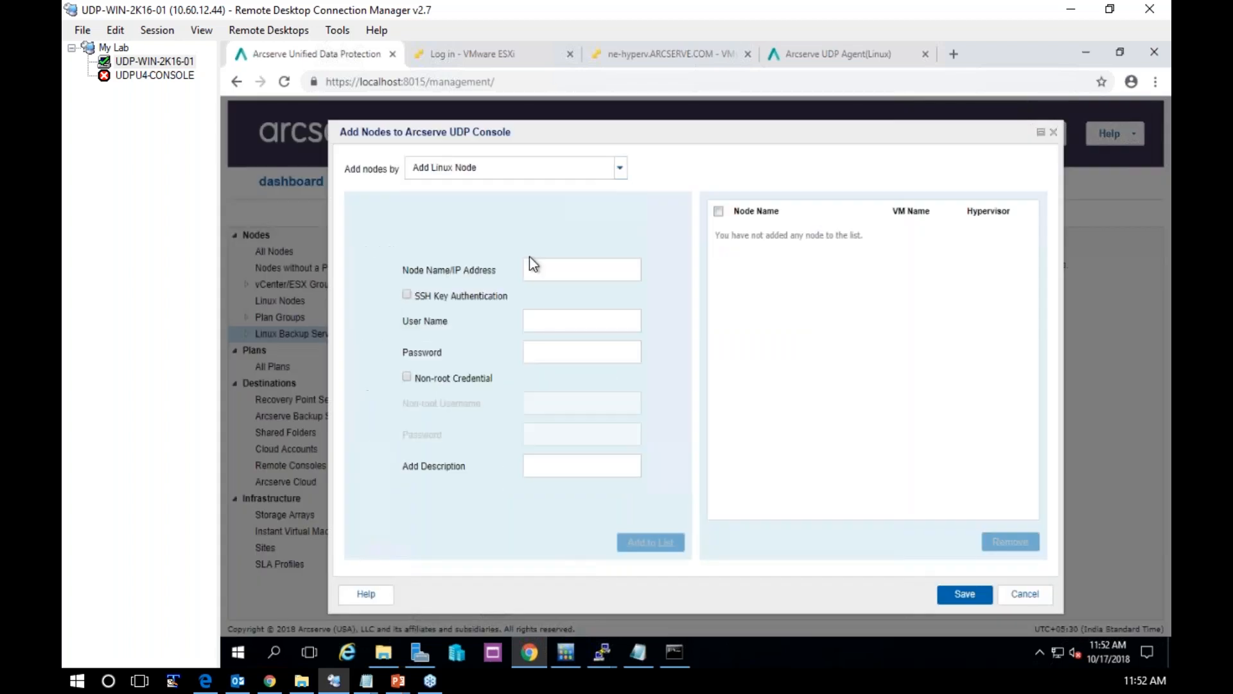
# Enter udpu4-node as the Linux node's name and root as its user name
pyautogui.write('udpu4-node')
pyautogui.press('Tab')
pyautogui.press('Tab')
pyautogui.write('root')
pyautogui.press('Tab')
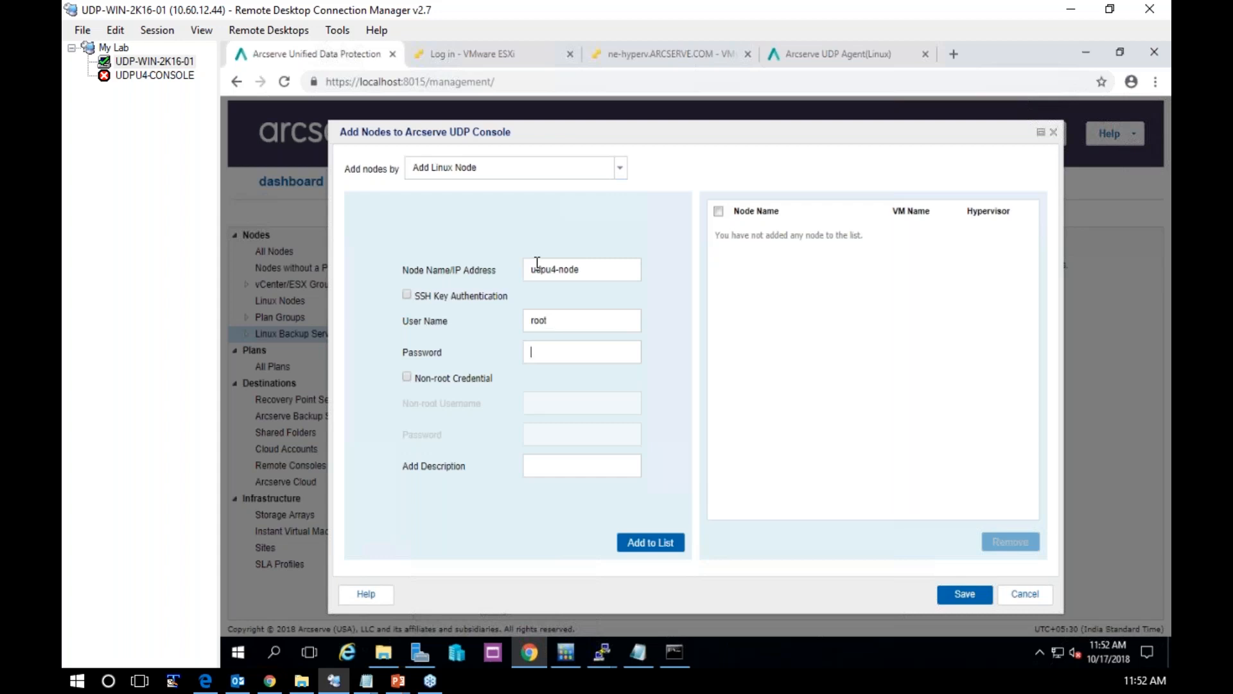
# Enter the root password, add udpu4-node to the list and save it, and select it among the Linux nodes
pyautogui.write('********')
pyautogui.click(642, 544)
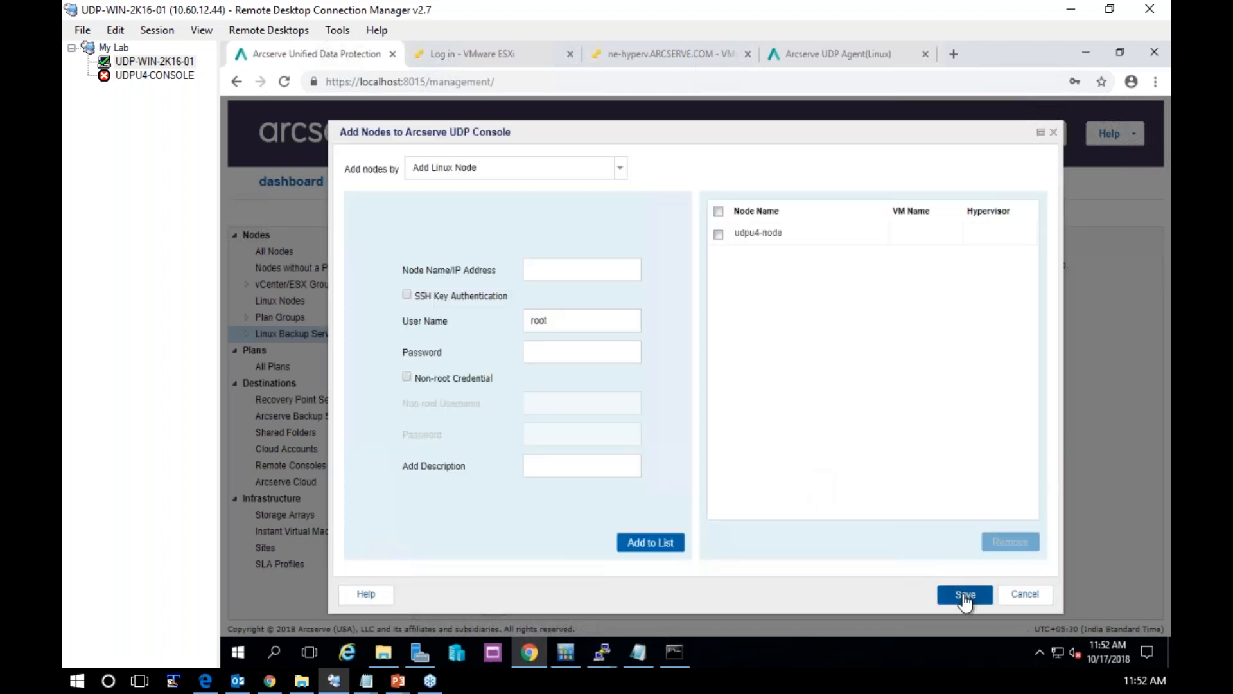
pyautogui.click(965, 594)
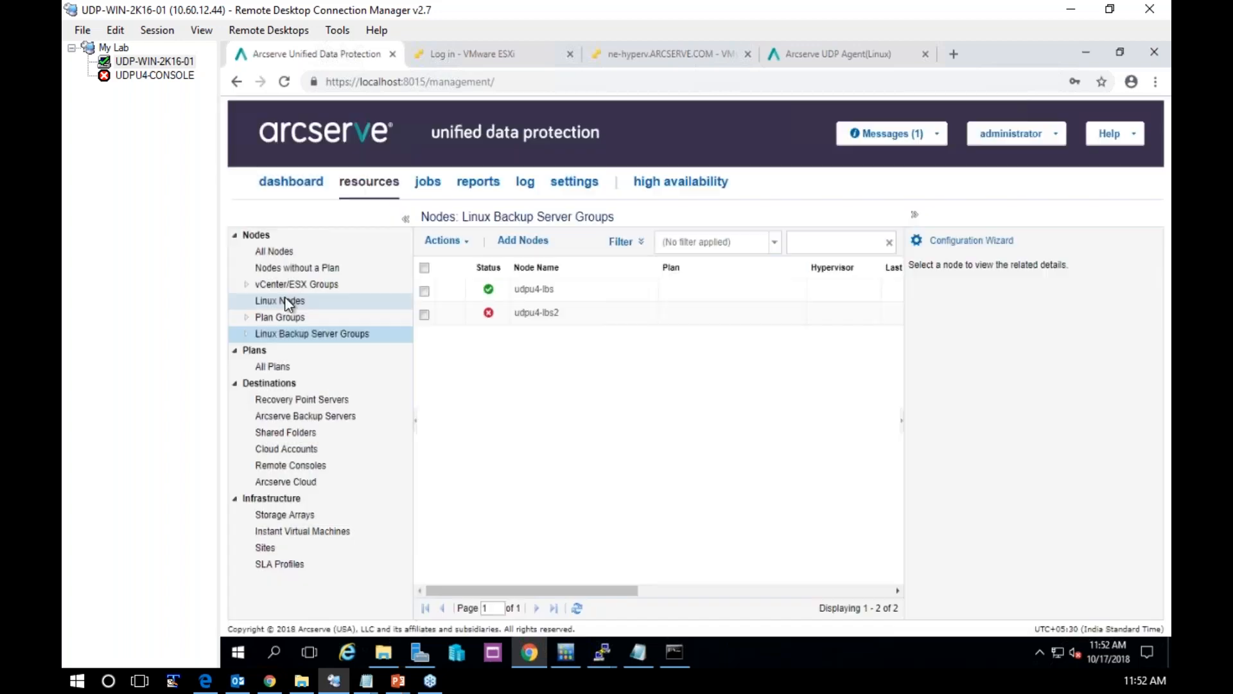
pyautogui.click(287, 302)
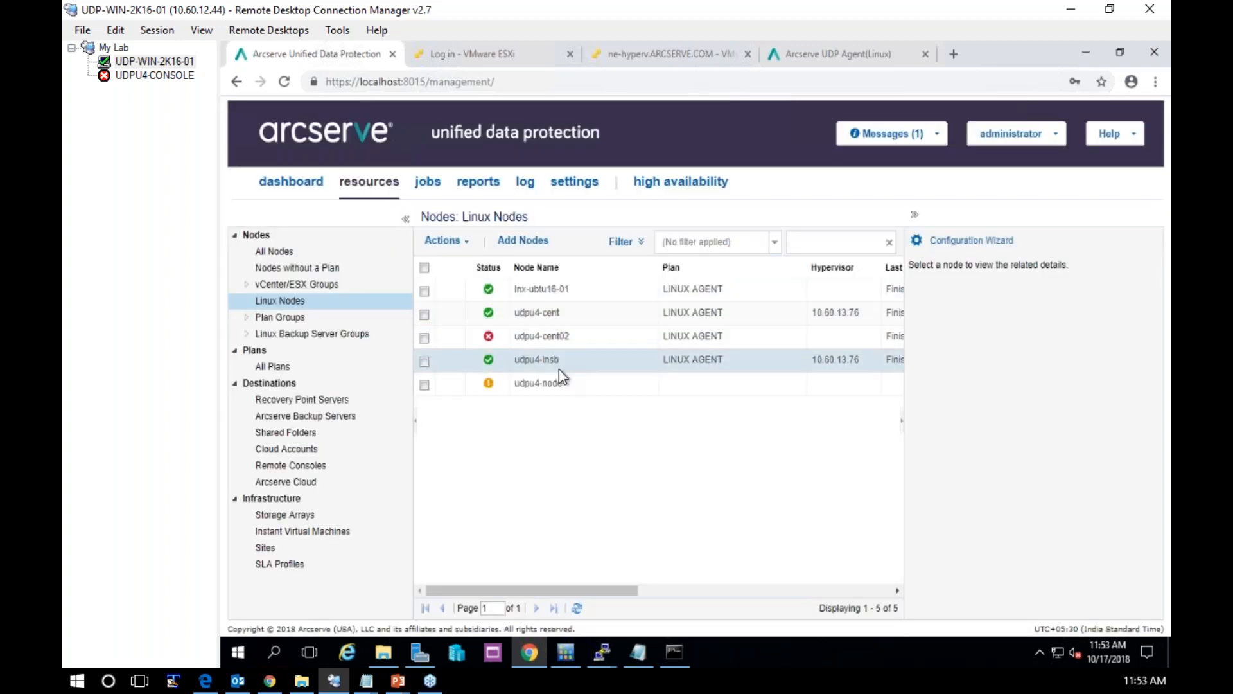
pyautogui.click(550, 384)
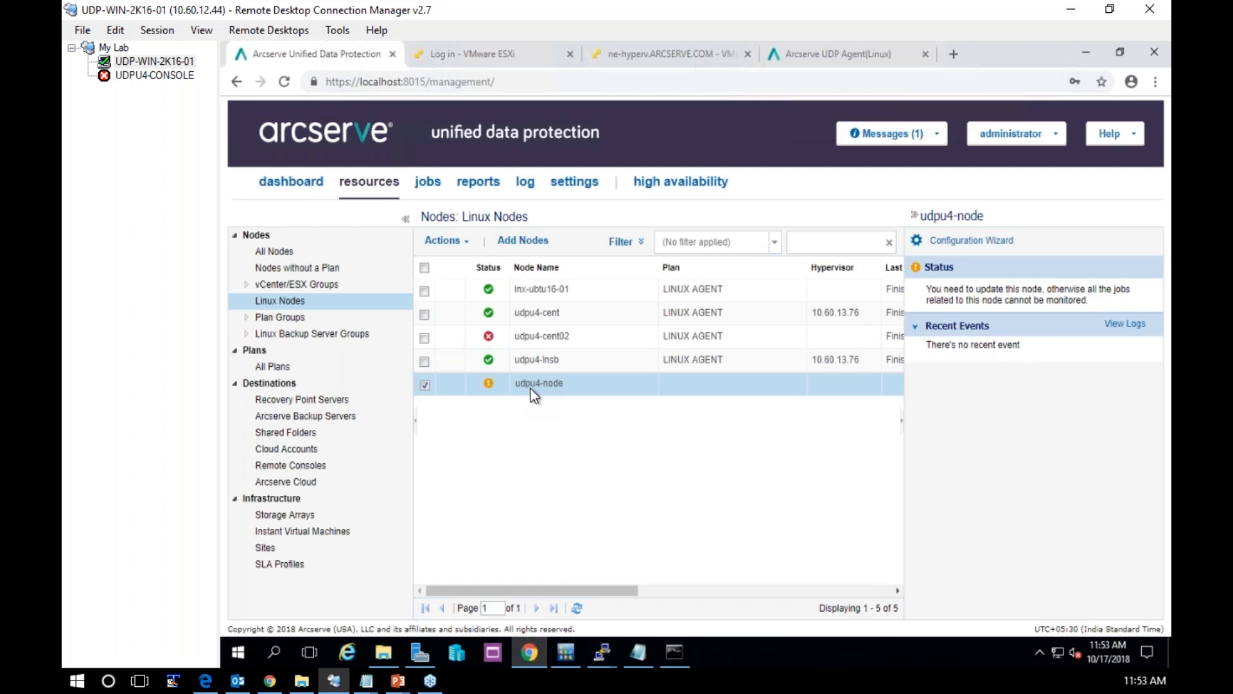
# Open the LINUX AGENT plan for modification and add udpu4-node to its protected source nodes
pyautogui.click(284, 369)
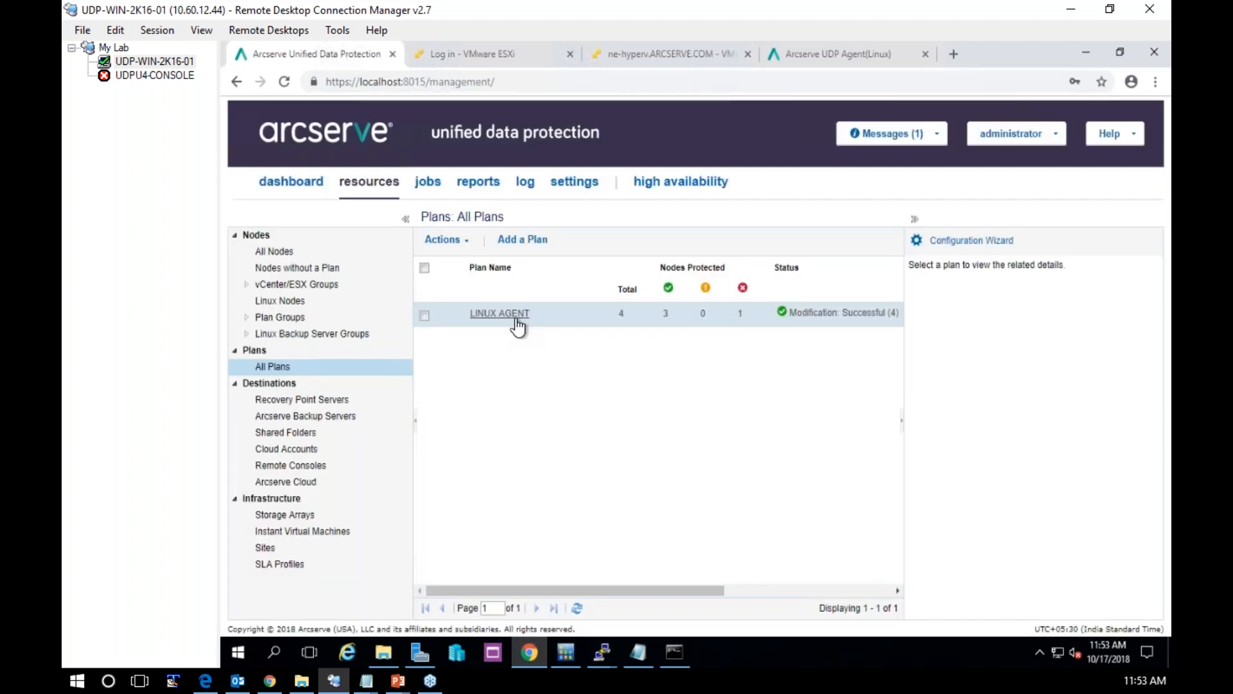
pyautogui.click(507, 313)
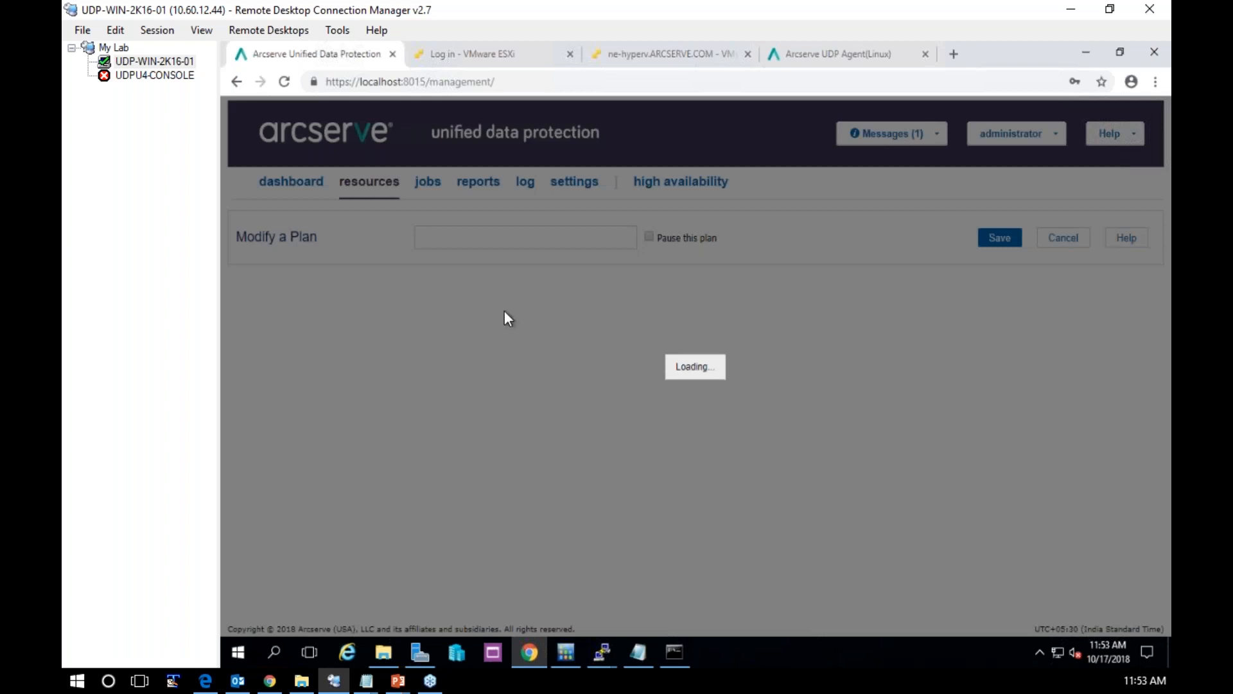
pyautogui.click(461, 428)
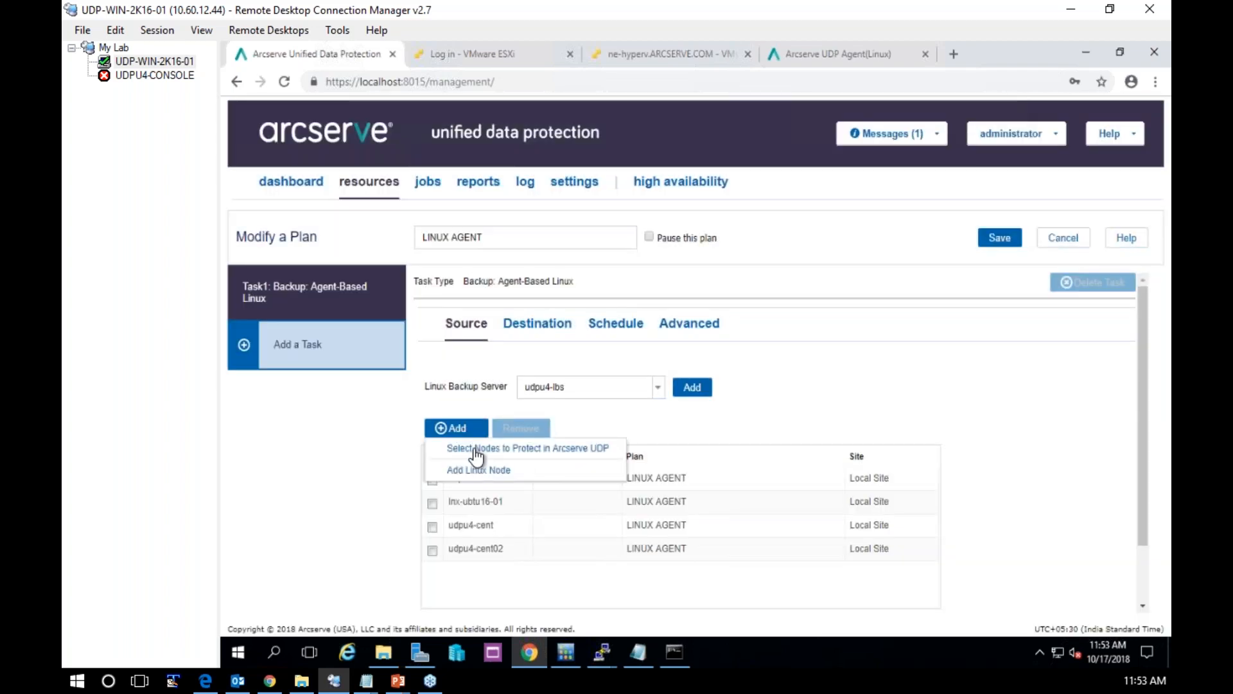
pyautogui.click(480, 460)
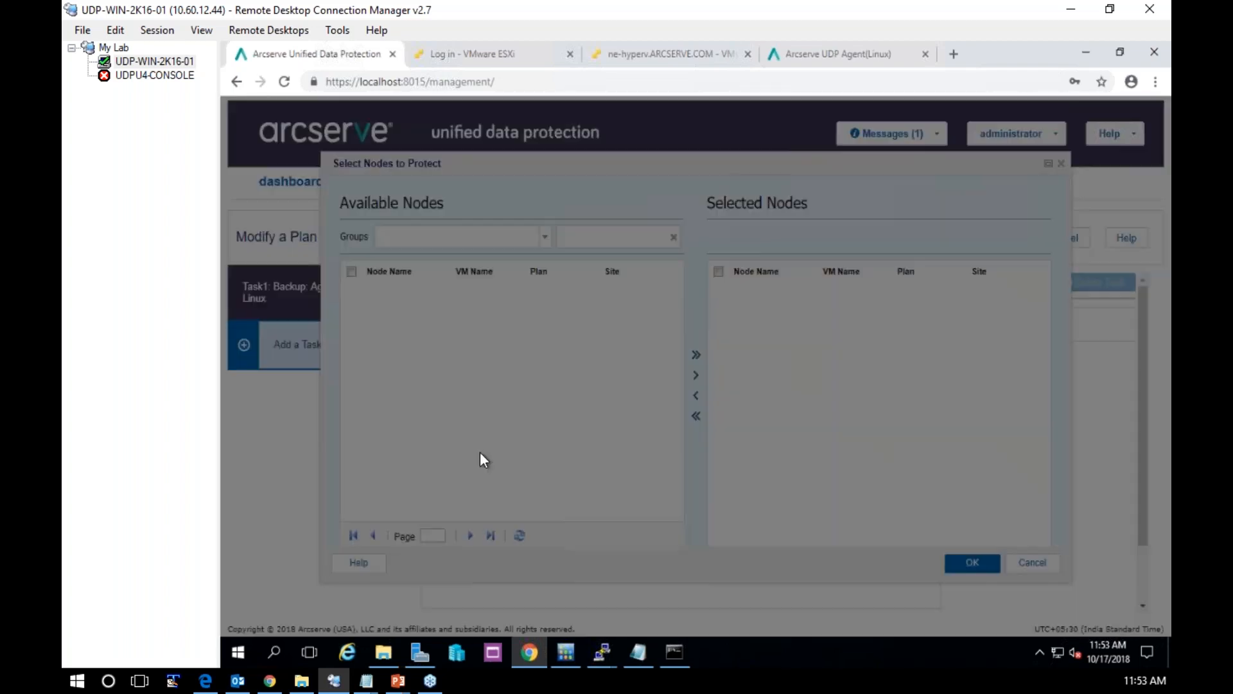
pyautogui.click(352, 391)
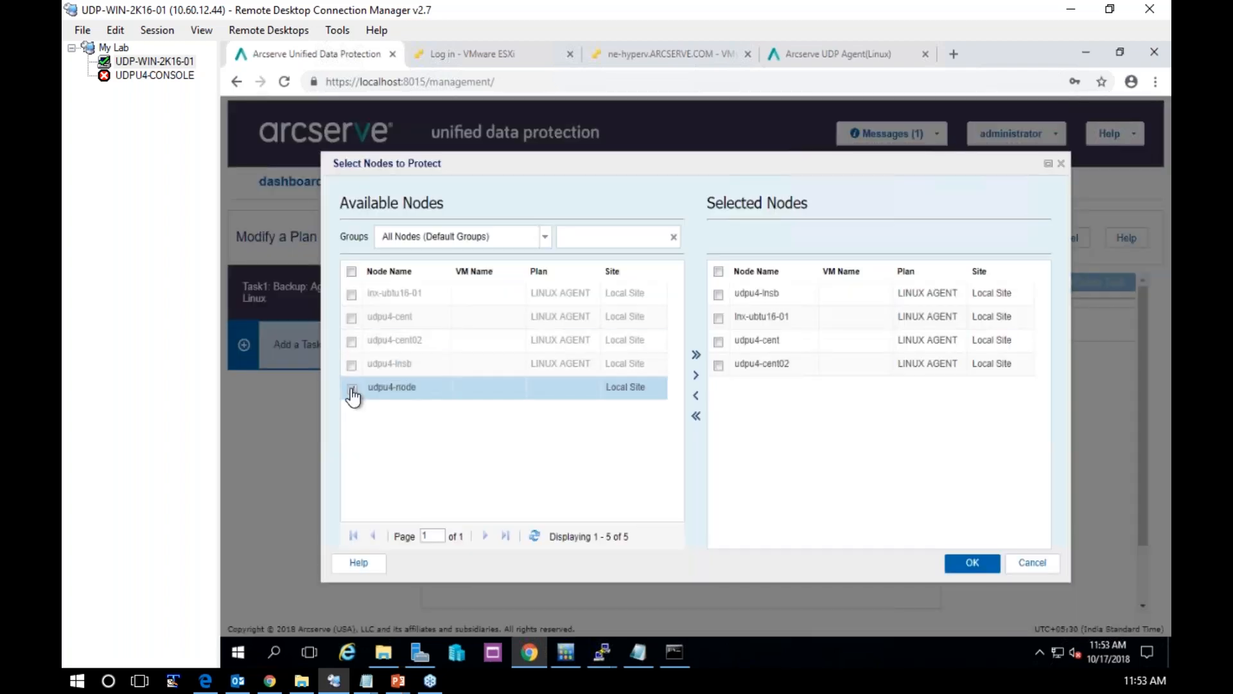
pyautogui.click(695, 375)
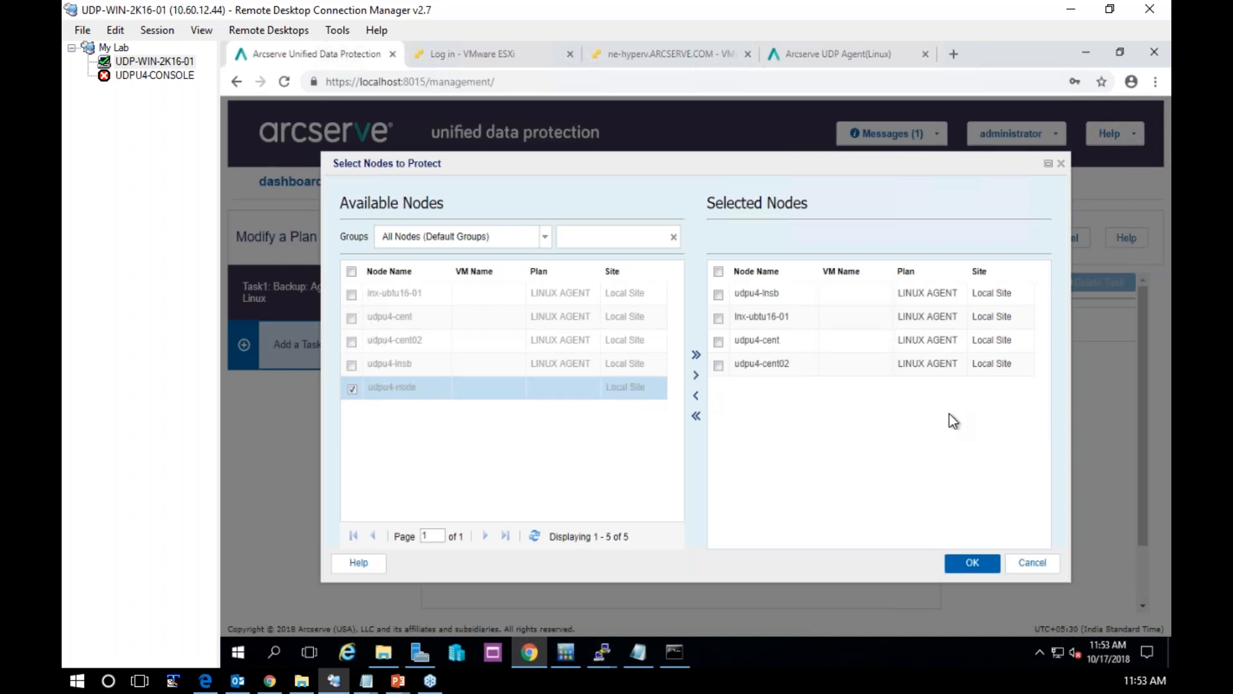
pyautogui.click(971, 565)
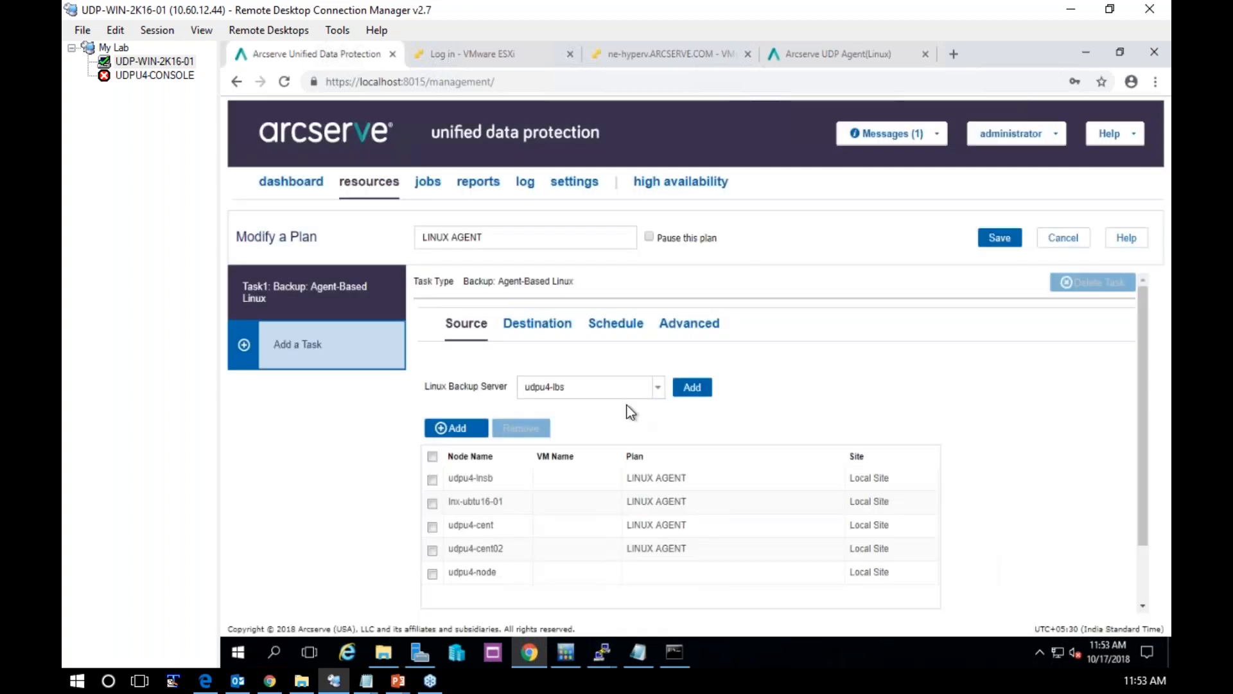
# Examine the plan's destination data store, backup schedule and recovery point retention settings
pyautogui.click(524, 329)
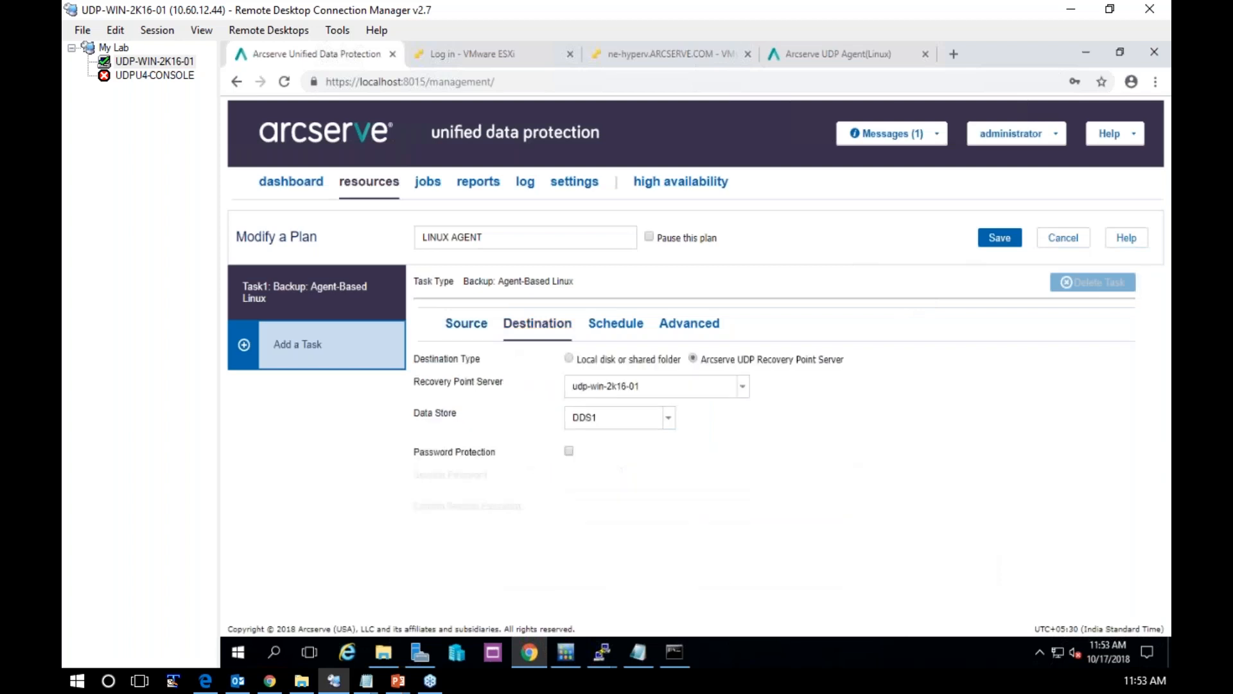
pyautogui.moveTo(607, 424)
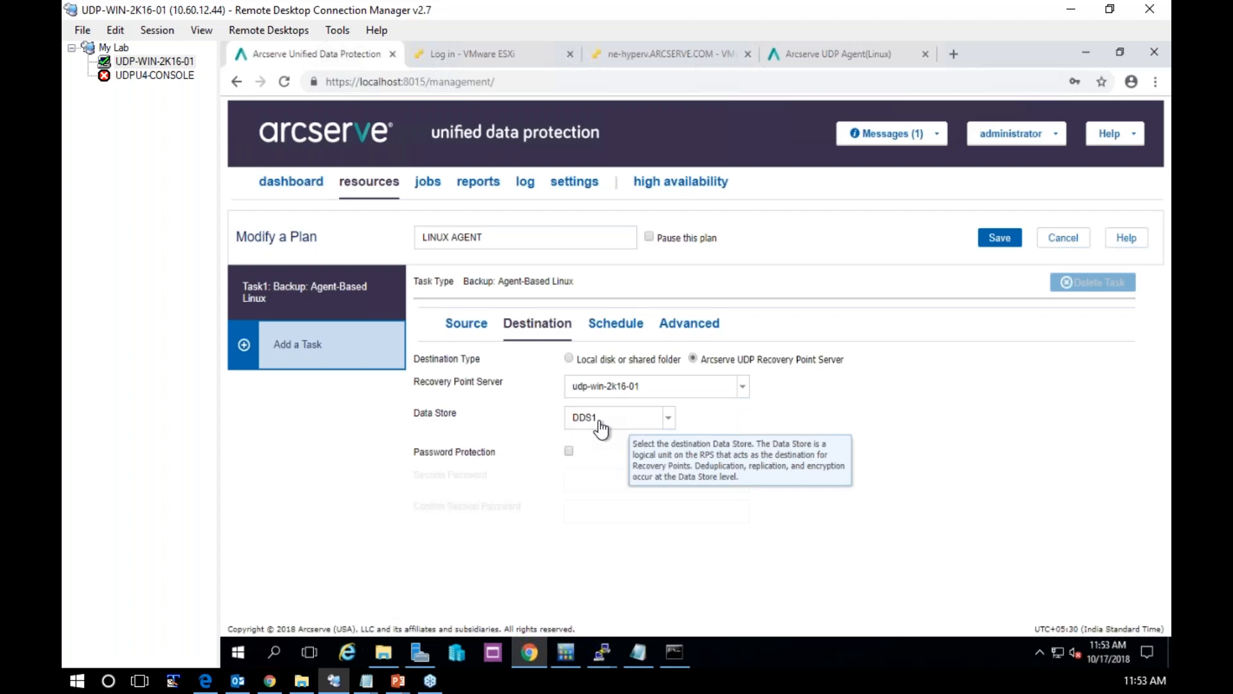
pyautogui.click(615, 323)
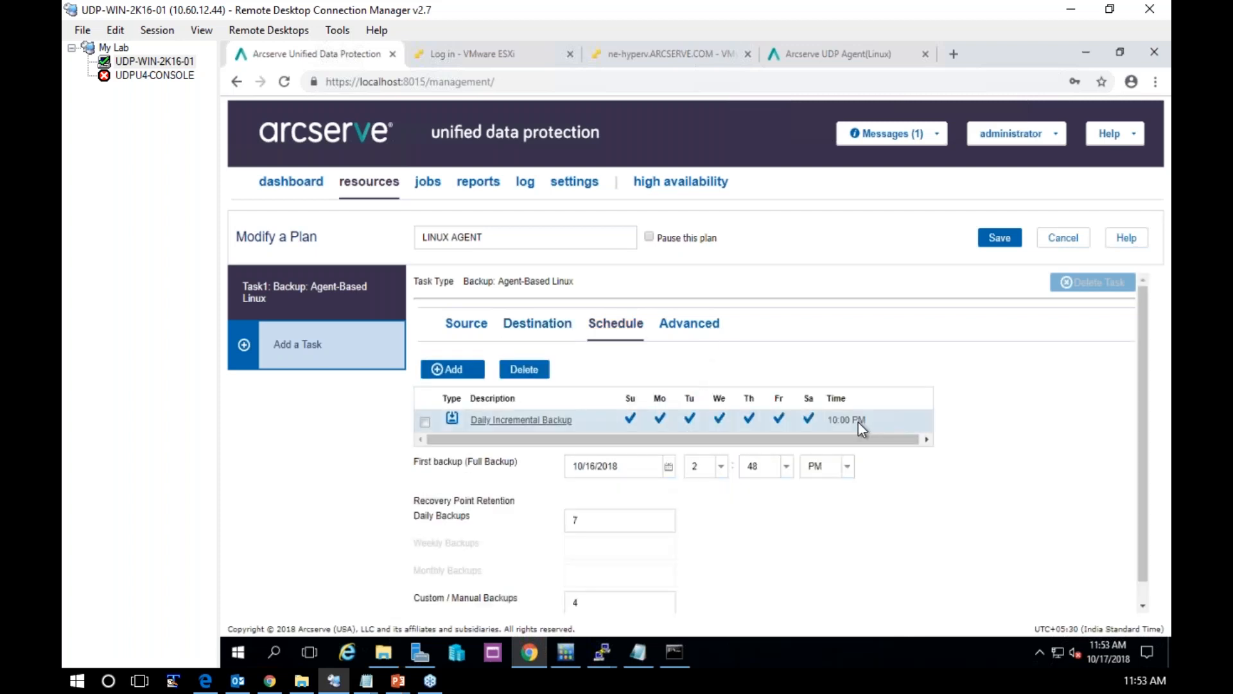
pyautogui.scroll(-1, 858, 422)
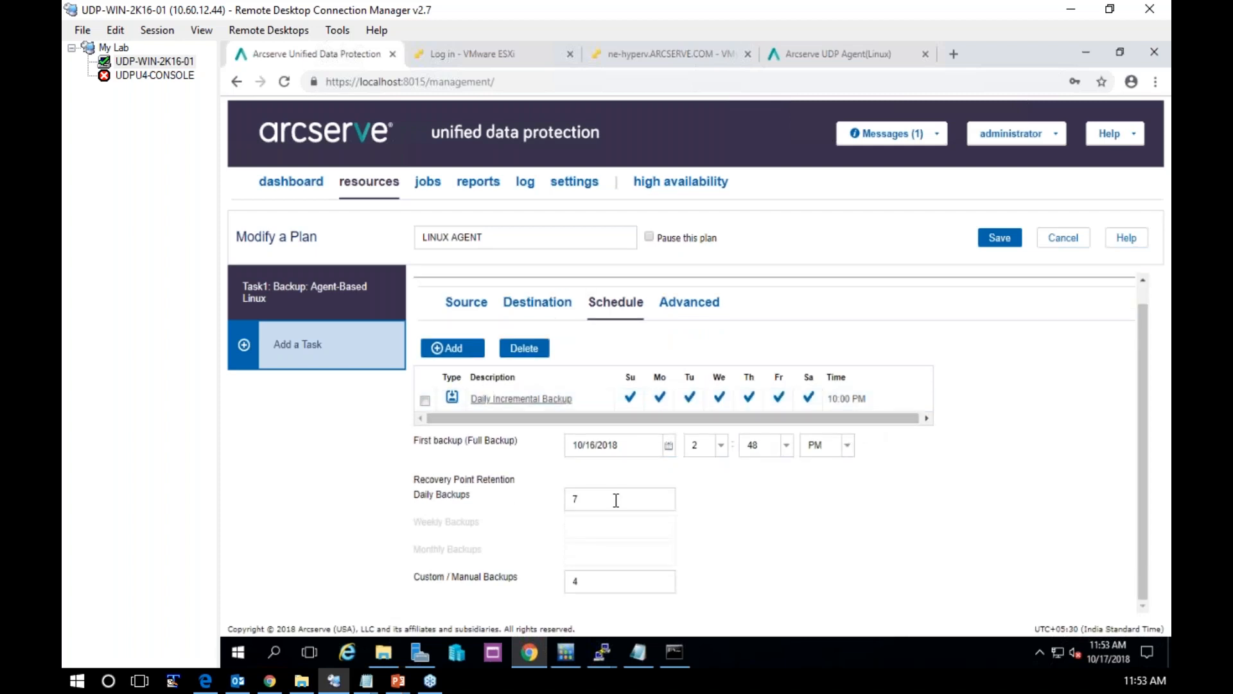
pyautogui.moveTo(616, 499); pyautogui.dragTo(526, 507)
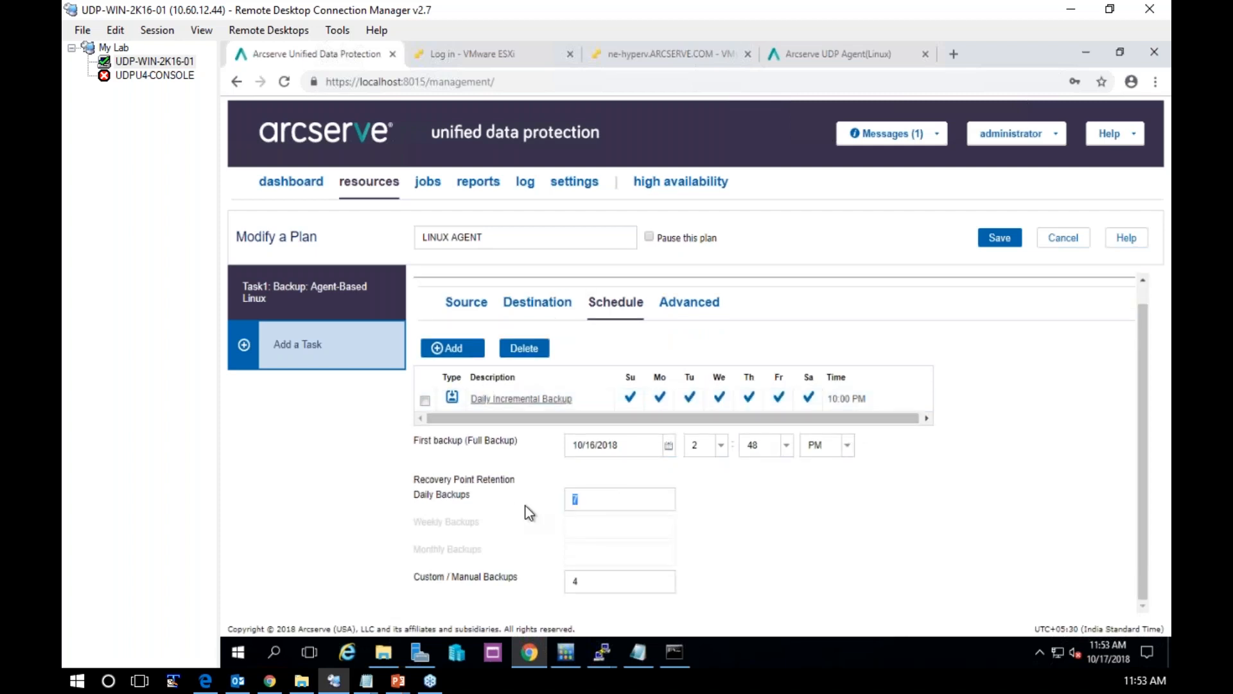
pyautogui.click(593, 584)
pyautogui.click(972, 561)
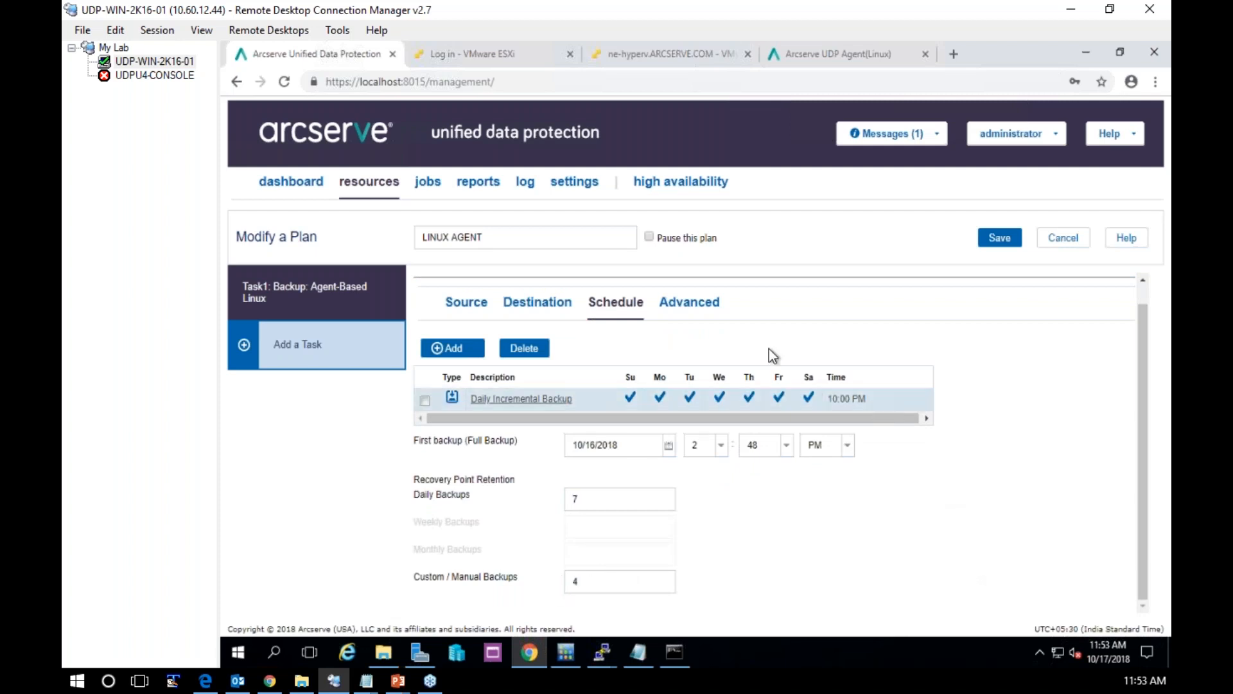
# Check the plan's pre/post script and email alert settings, and save the modified LINUX AGENT plan
pyautogui.click(696, 307)
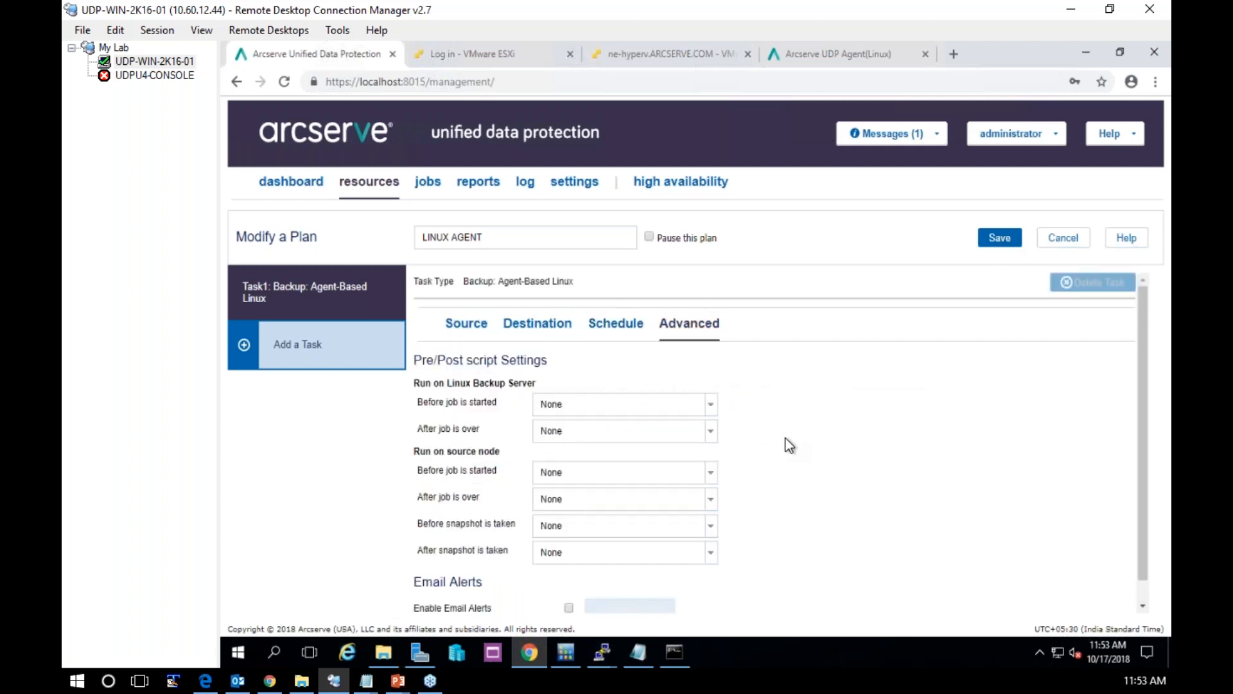
pyautogui.scroll(-1, 790, 445)
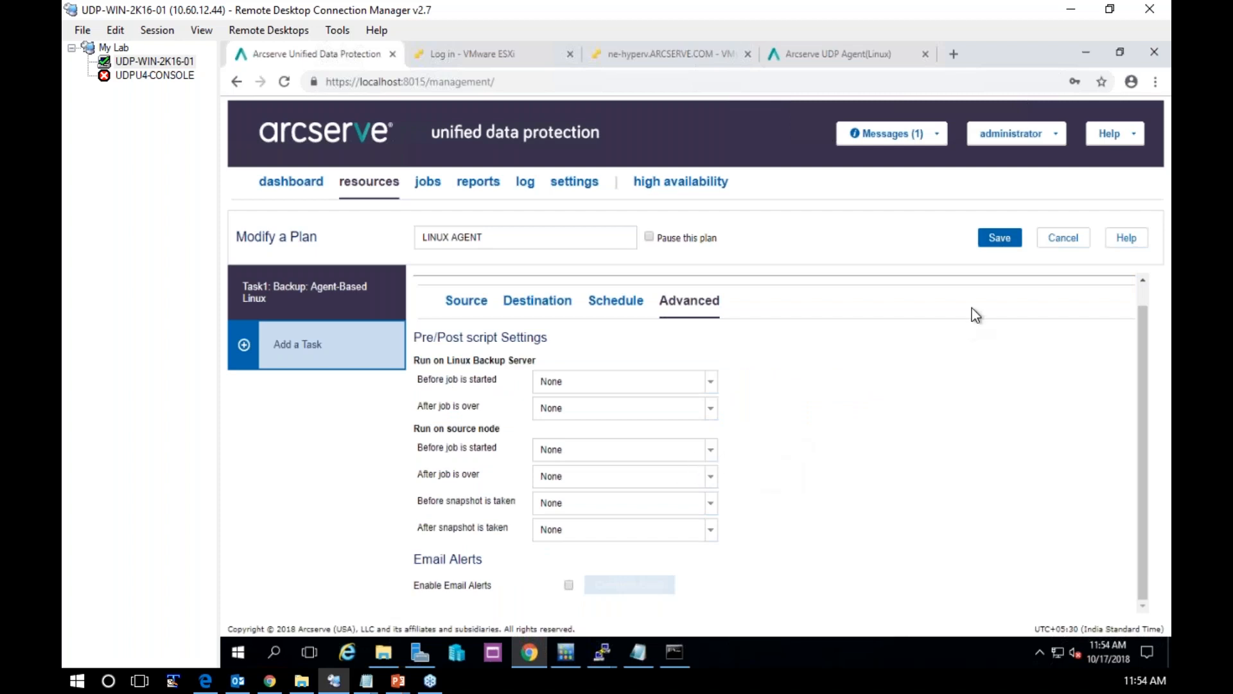
pyautogui.click(998, 241)
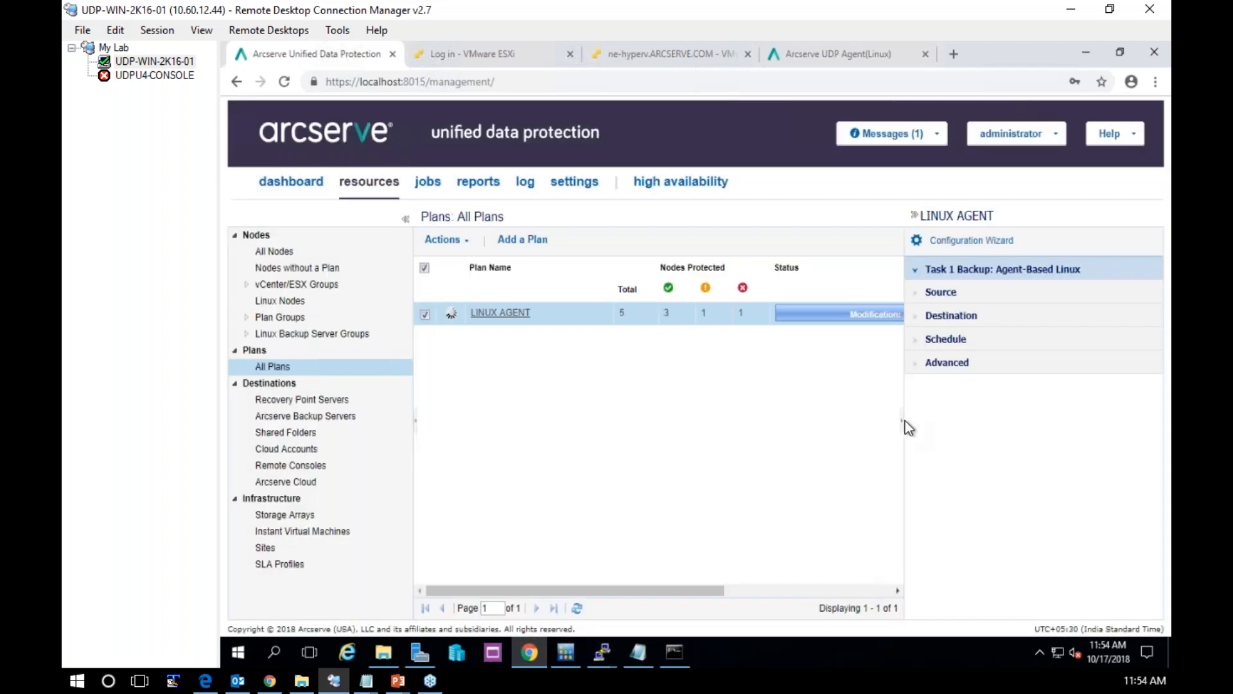
pyautogui.click(903, 421)
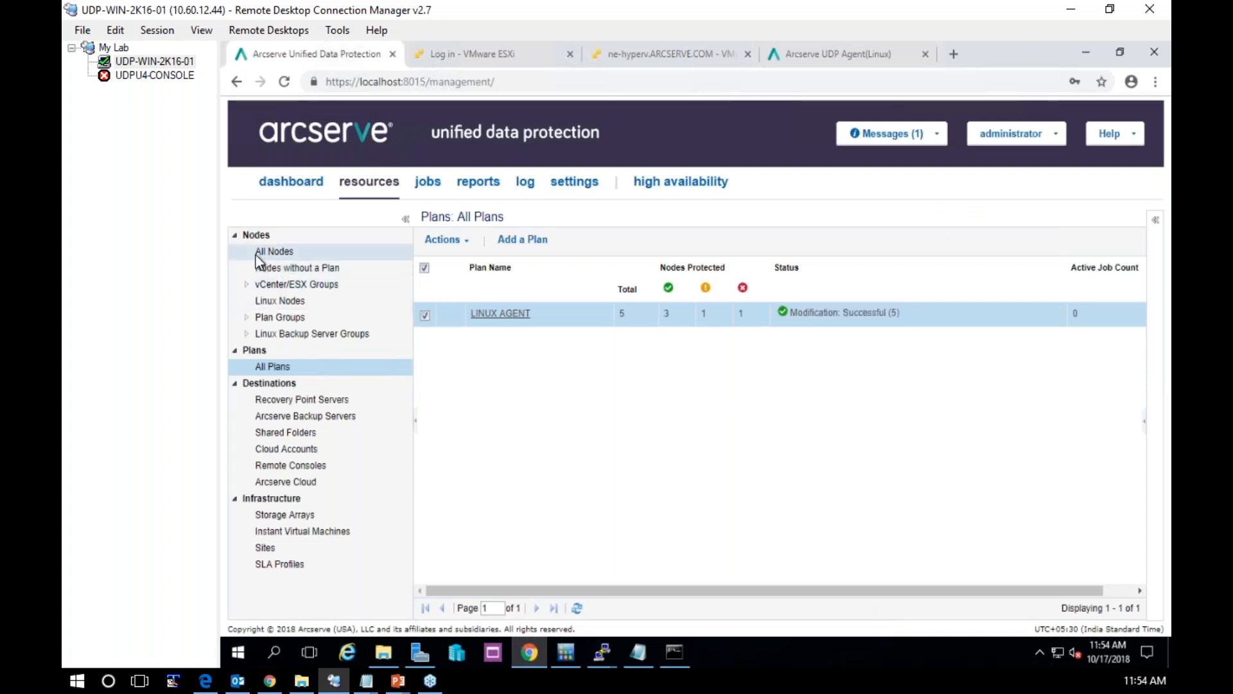
# Try to run a full backup of udpu4-node from the list of all nodes, and close the backup dialog
pyautogui.click(460, 312)
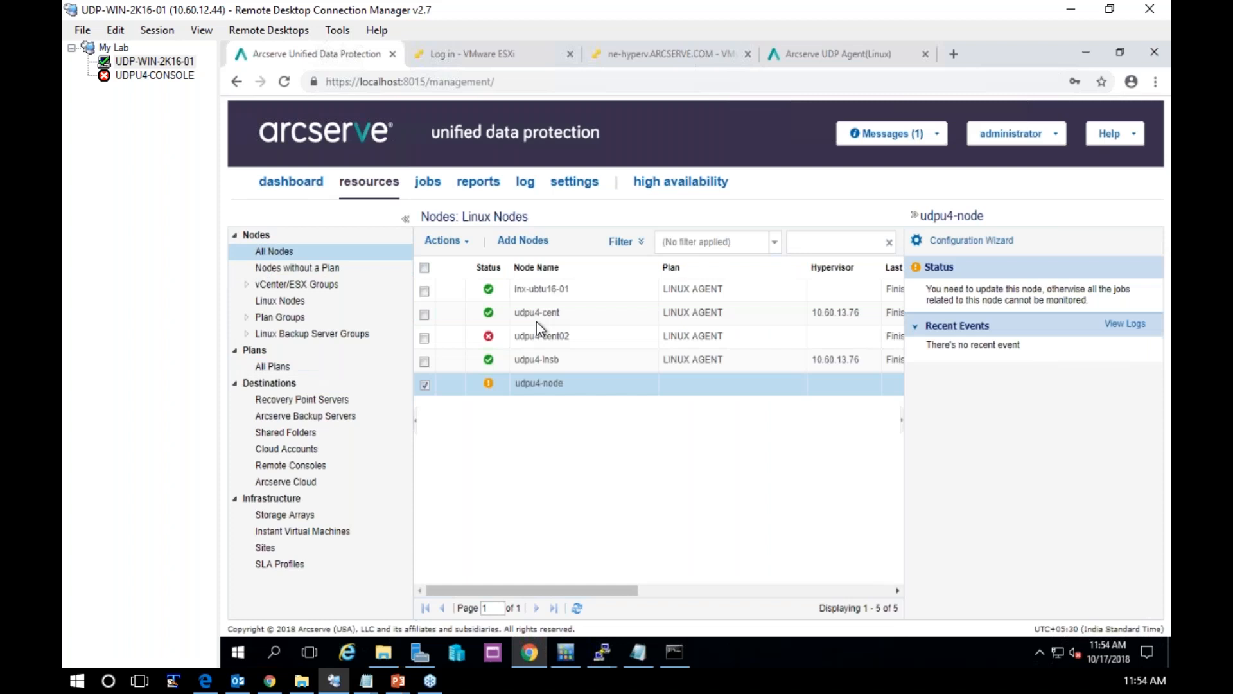
pyautogui.rightClick(541, 389)
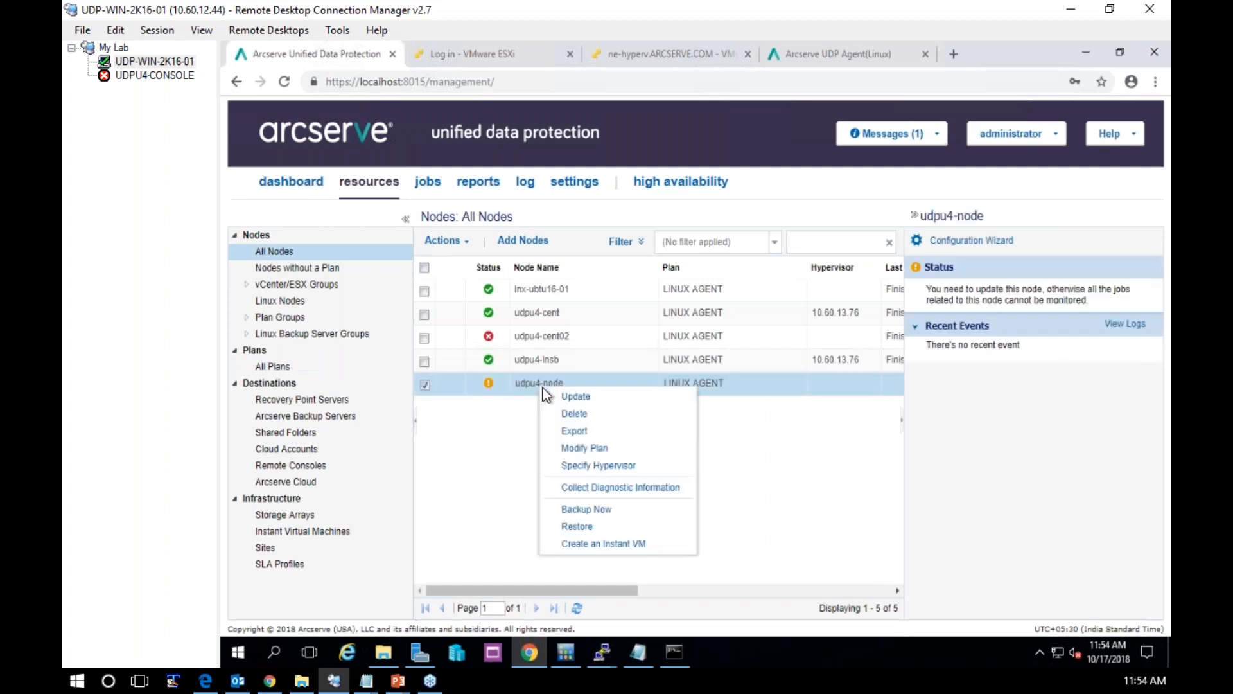
pyautogui.click(588, 511)
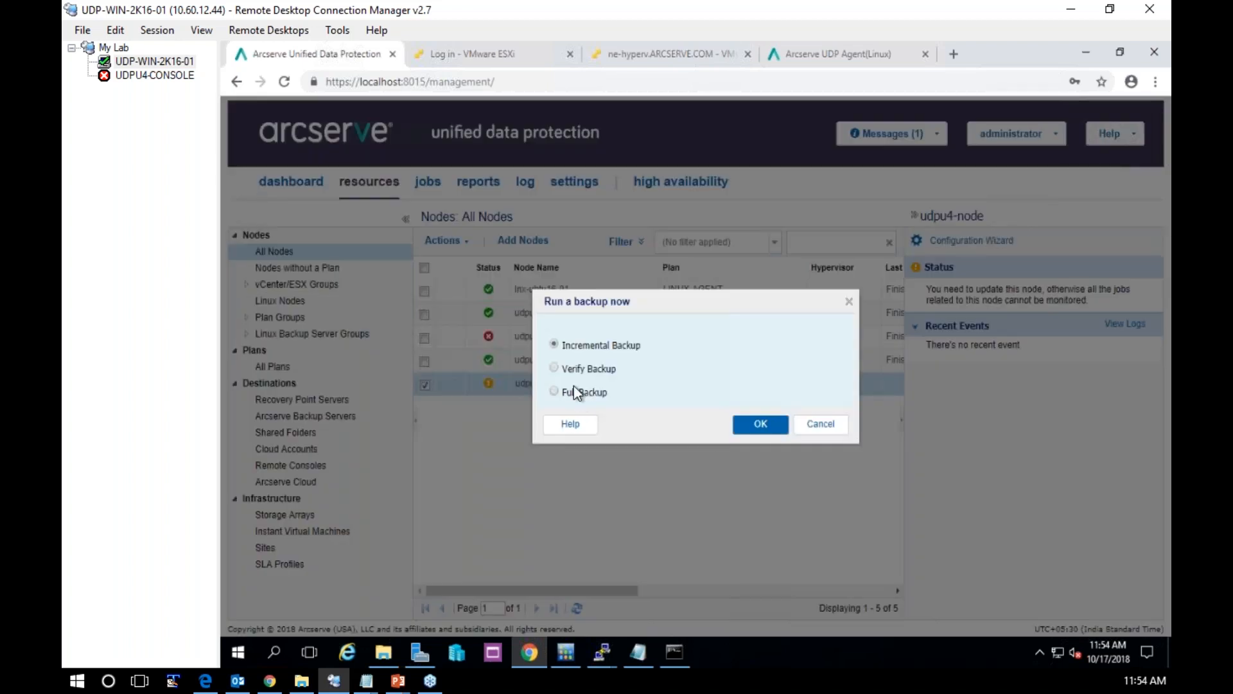
pyautogui.click(773, 429)
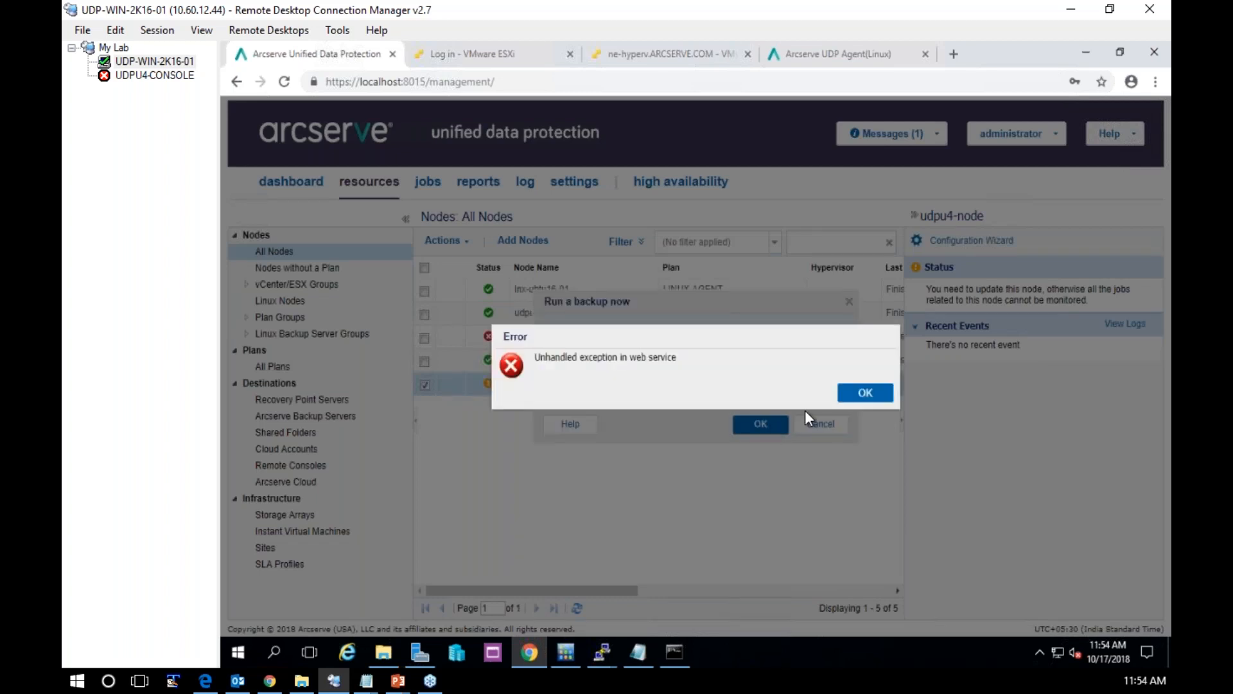
pyautogui.click(872, 393)
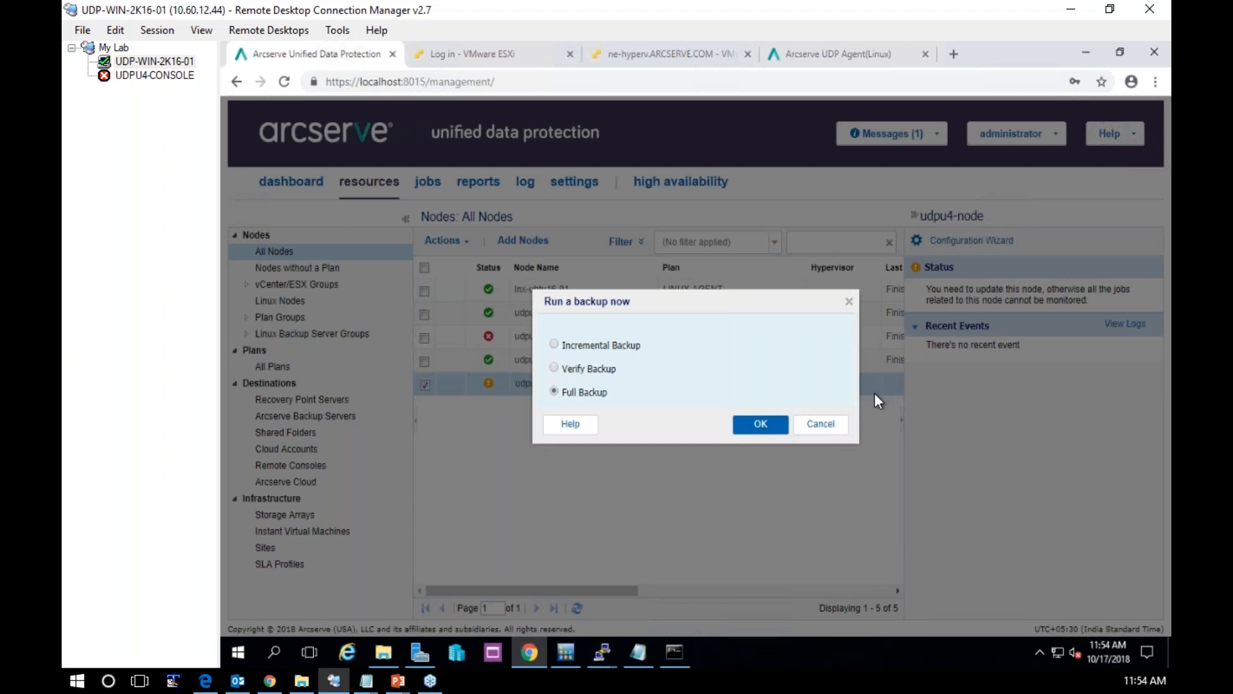
pyautogui.click(774, 422)
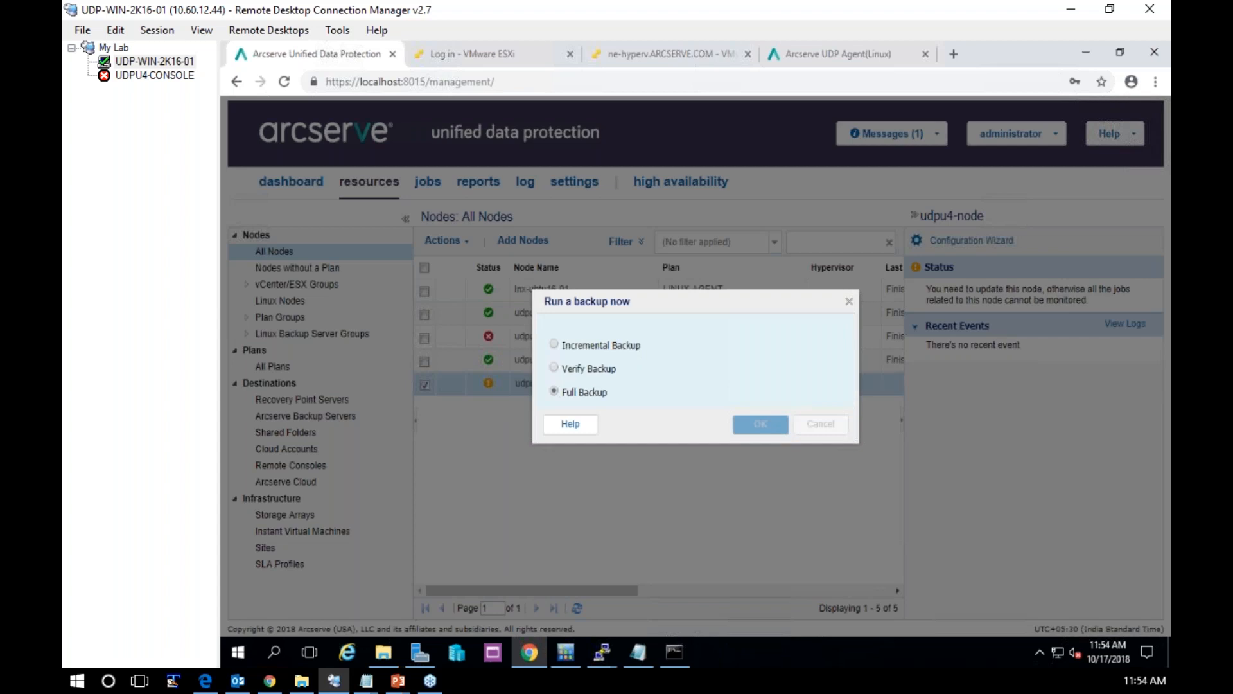
pyautogui.click(870, 393)
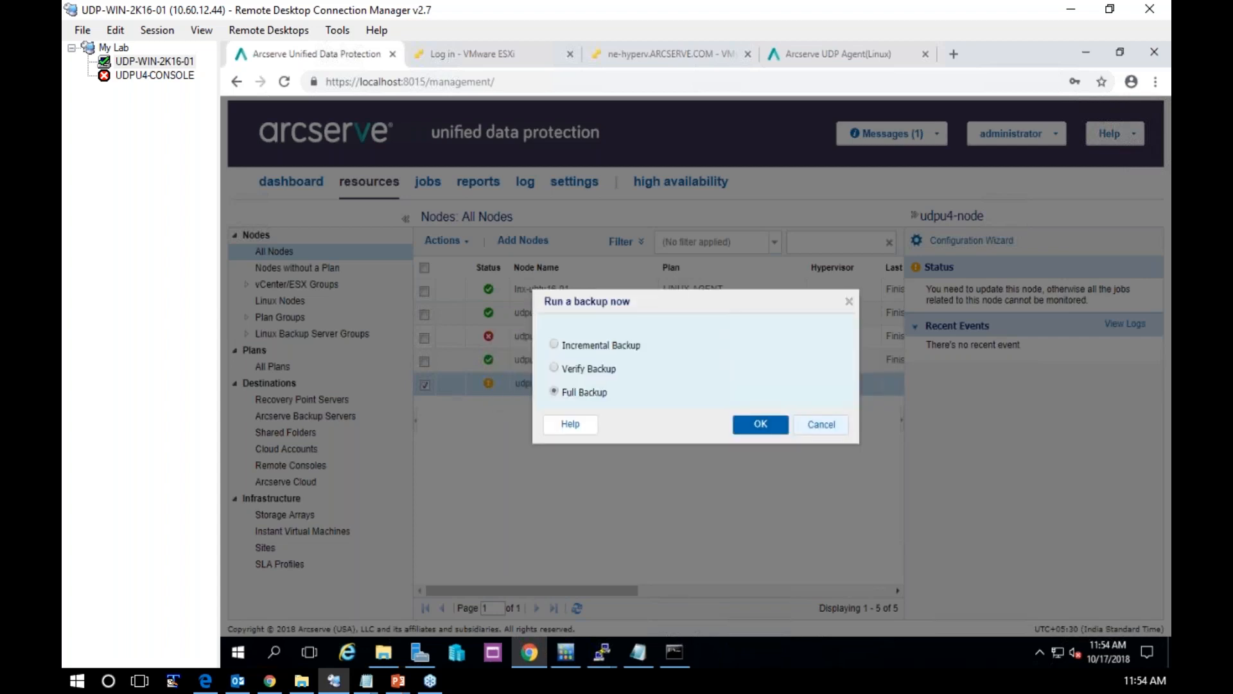
pyautogui.click(828, 425)
# Reload the console and try to run an incremental backup of udpu4-node, closing the backup dialog at the end
pyautogui.click(284, 83)
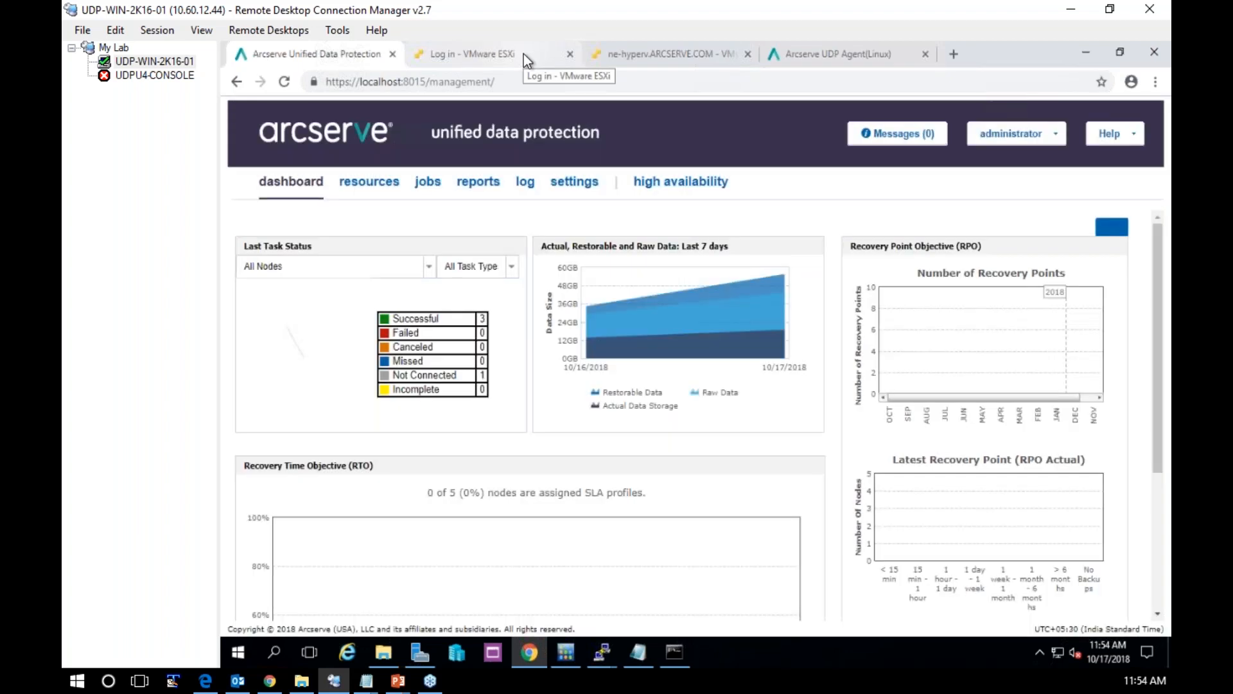
pyautogui.click(340, 186)
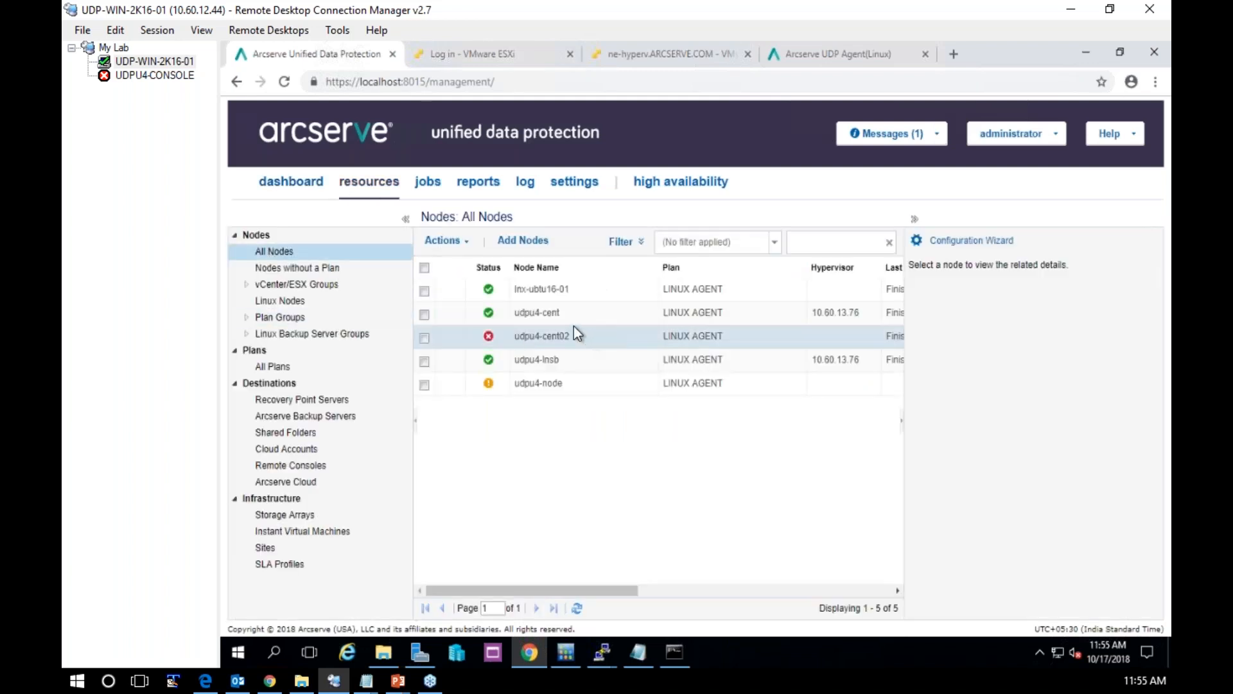
pyautogui.click(545, 388)
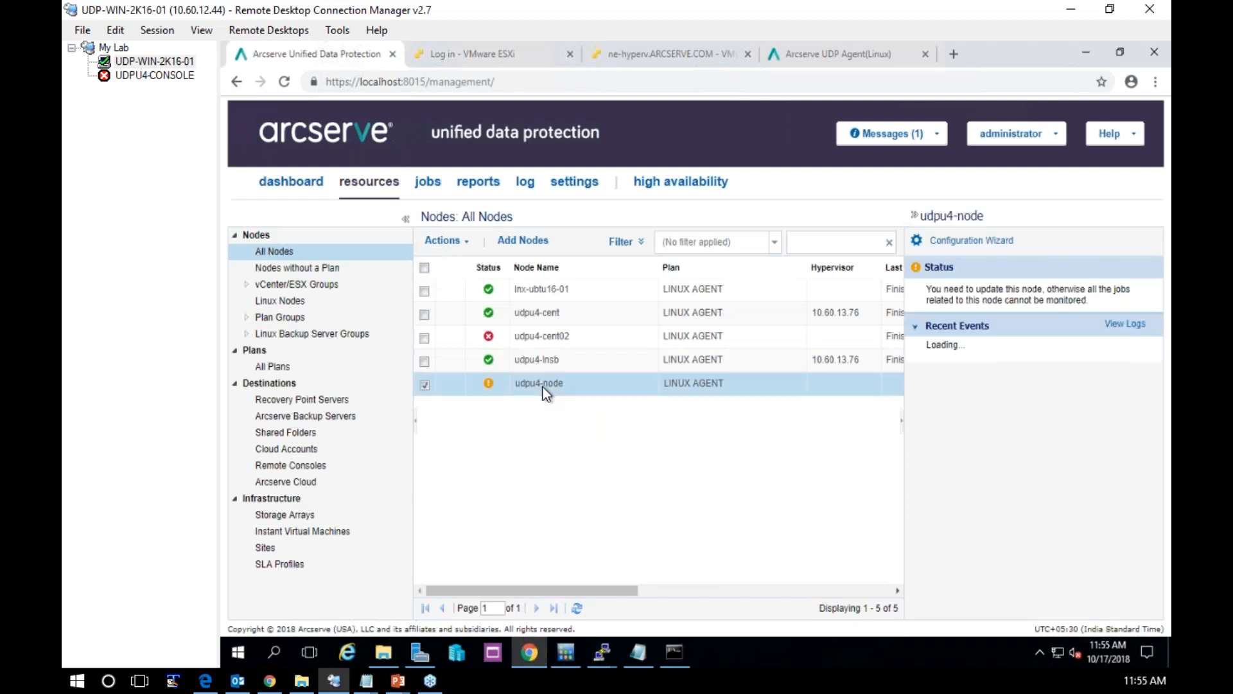
pyautogui.rightClick(543, 387)
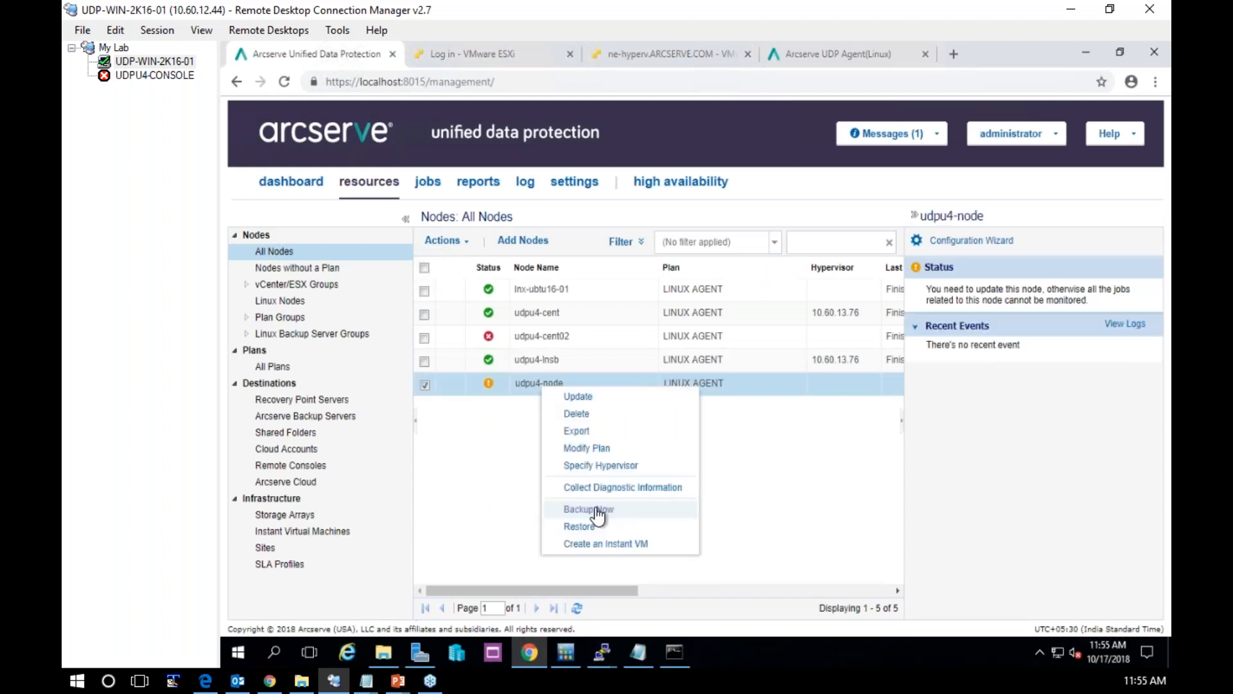
pyautogui.click(598, 511)
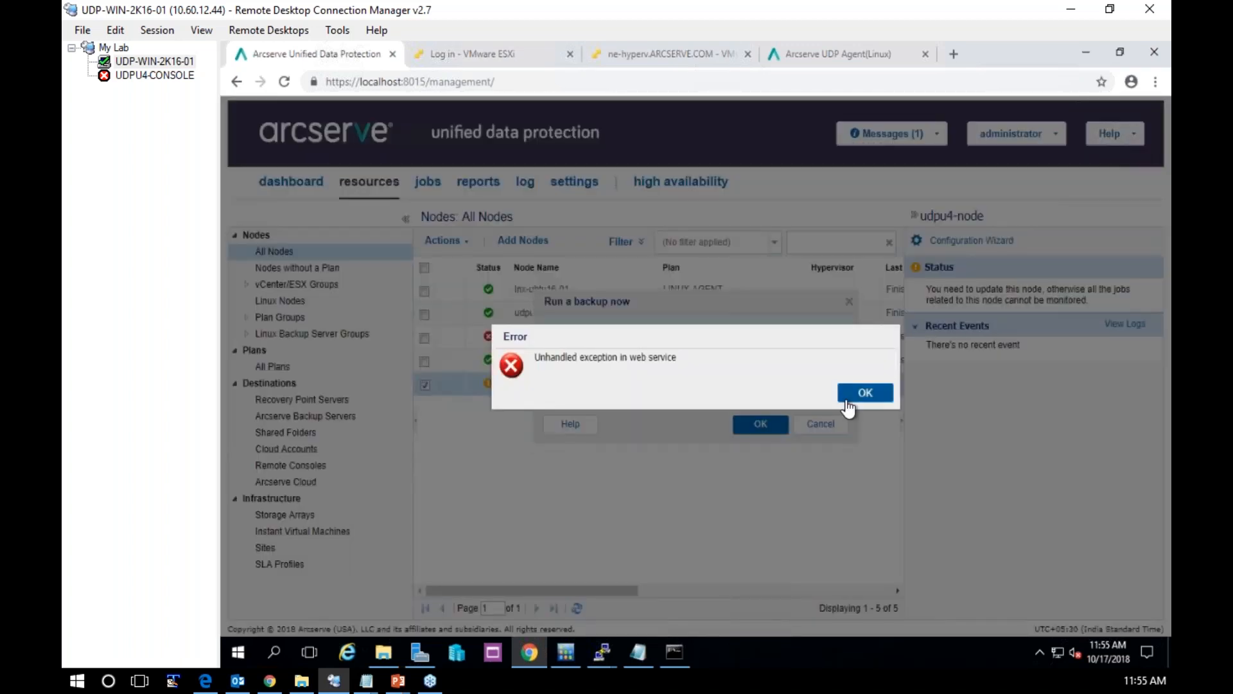
pyautogui.click(863, 395)
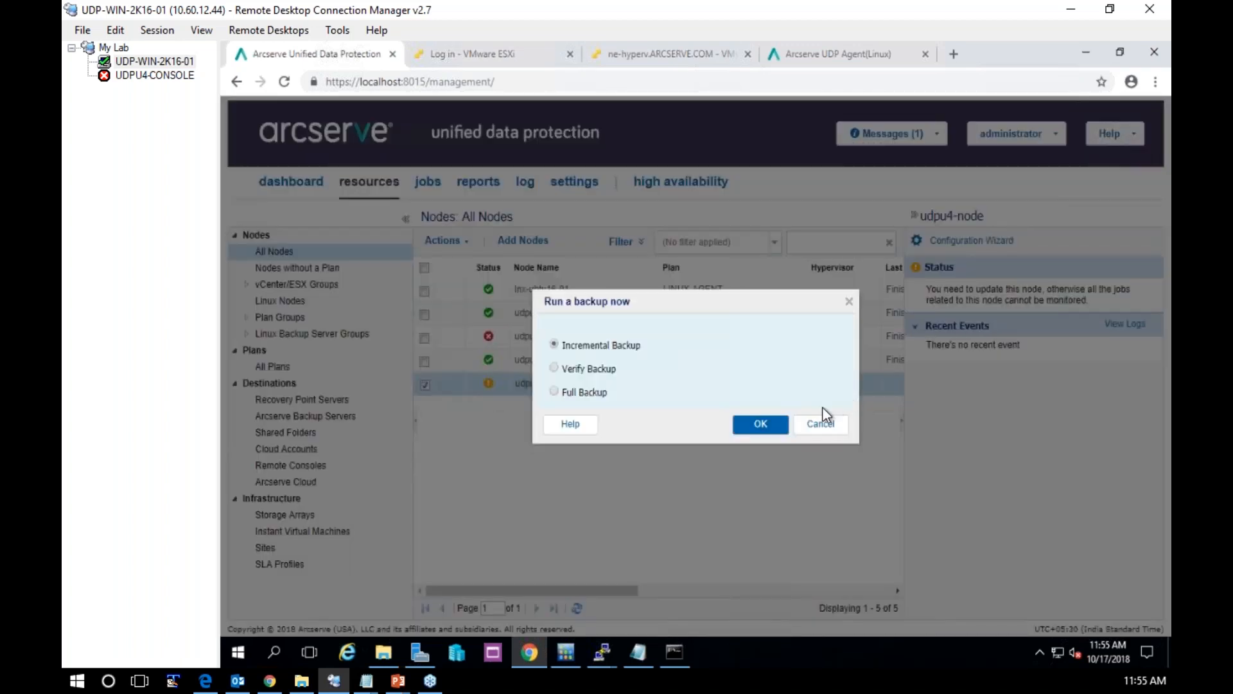
pyautogui.click(761, 424)
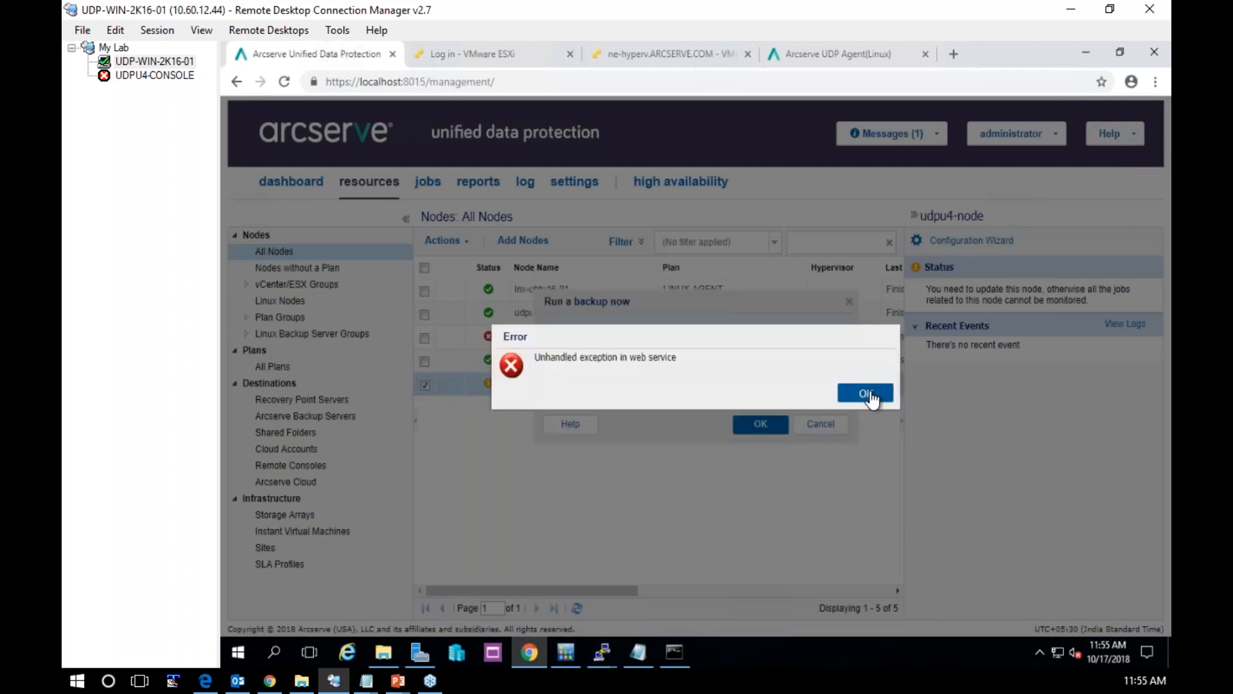
pyautogui.click(862, 395)
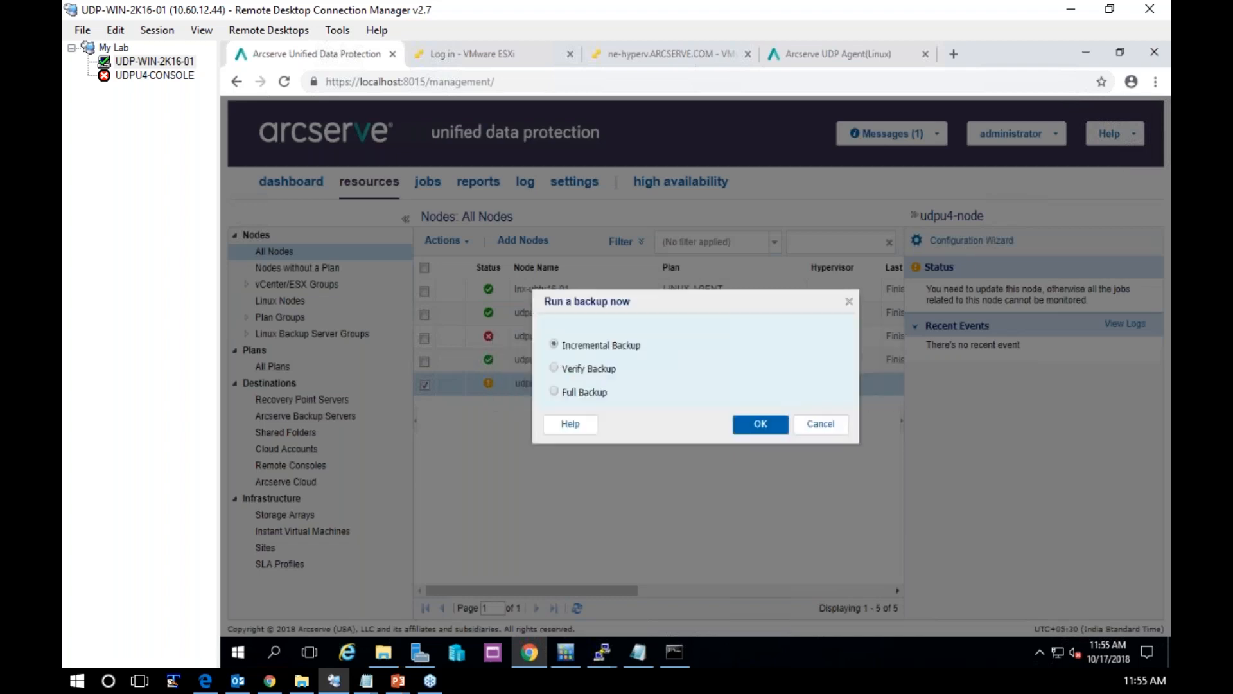
pyautogui.click(849, 307)
# View the status and recent backup events of the nodes lnx-ubtu16-01 and udpu4-lnsb
pyautogui.click(522, 291)
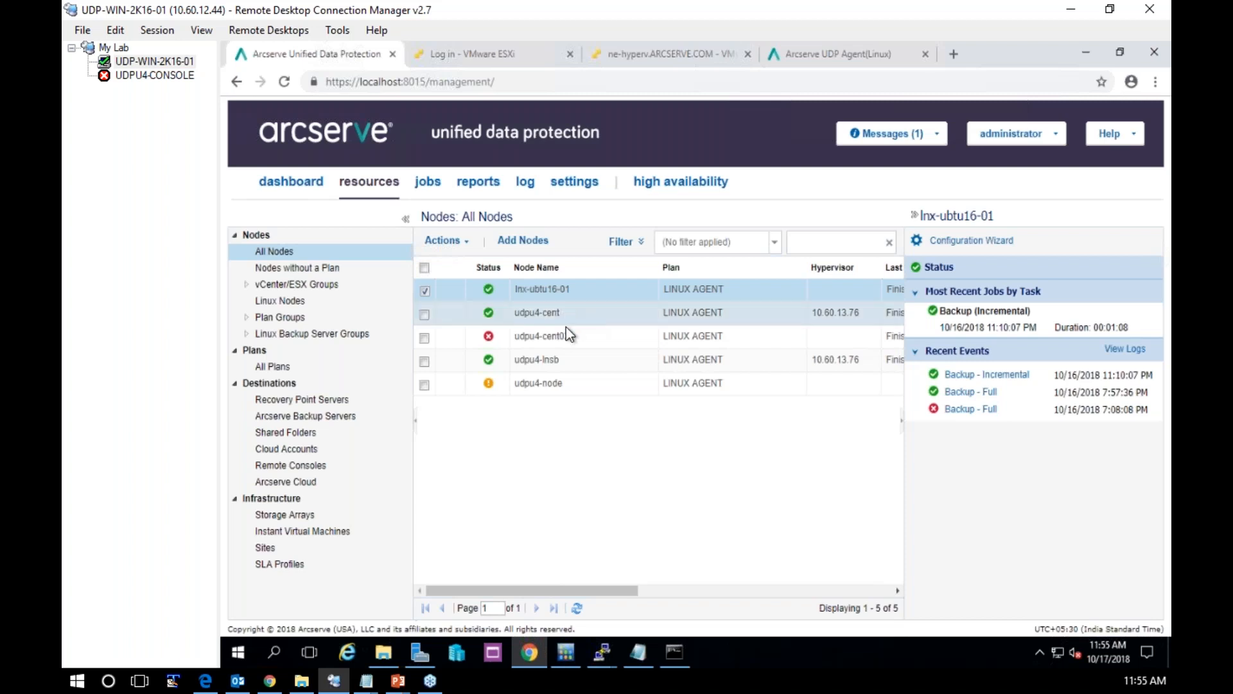
pyautogui.click(619, 364)
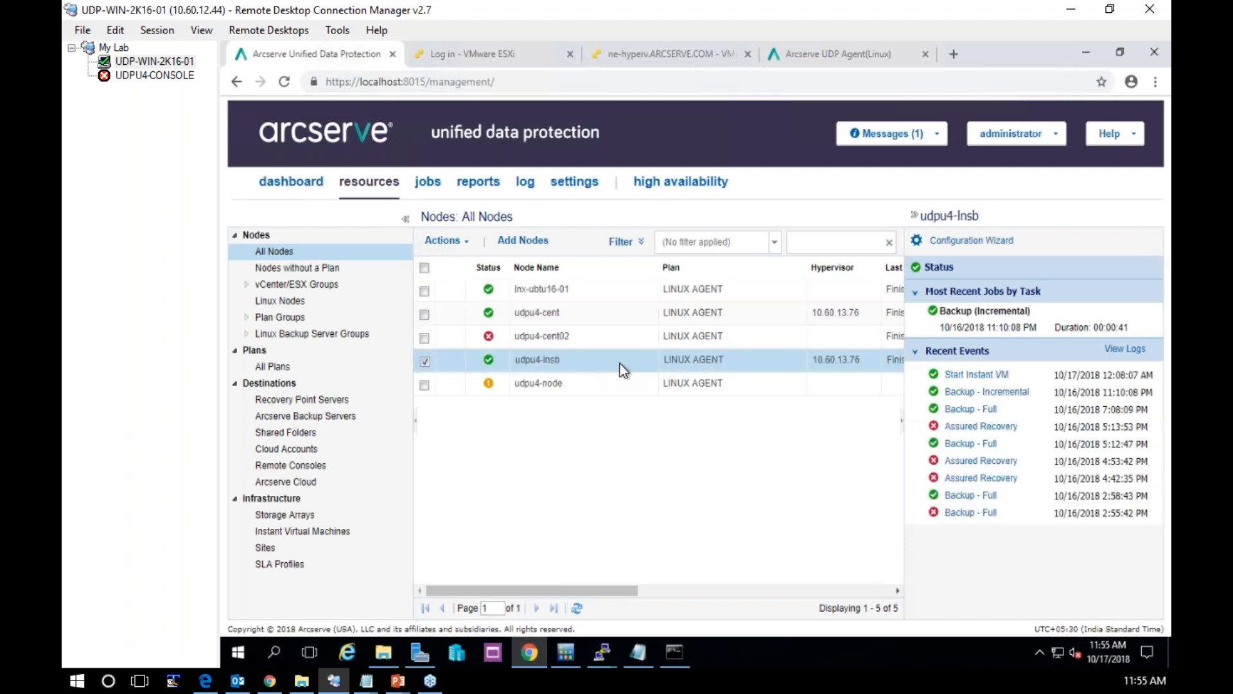
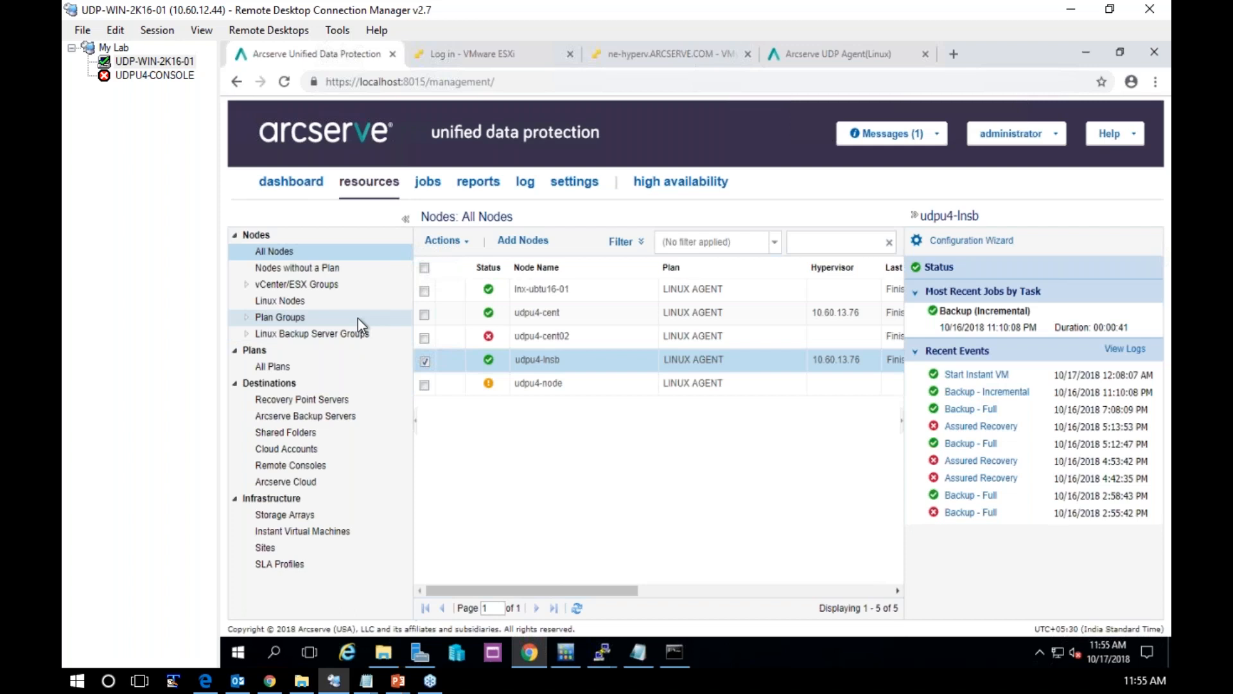
pyautogui.rightClick(535, 361)
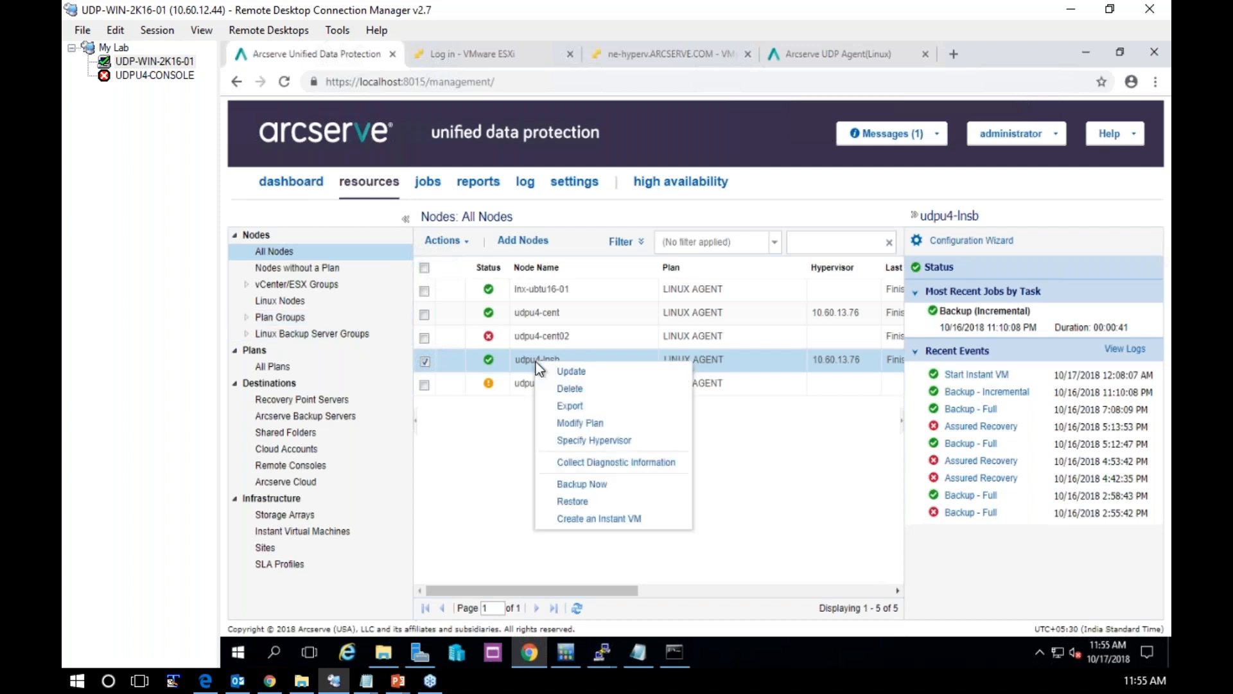
pyautogui.click(595, 503)
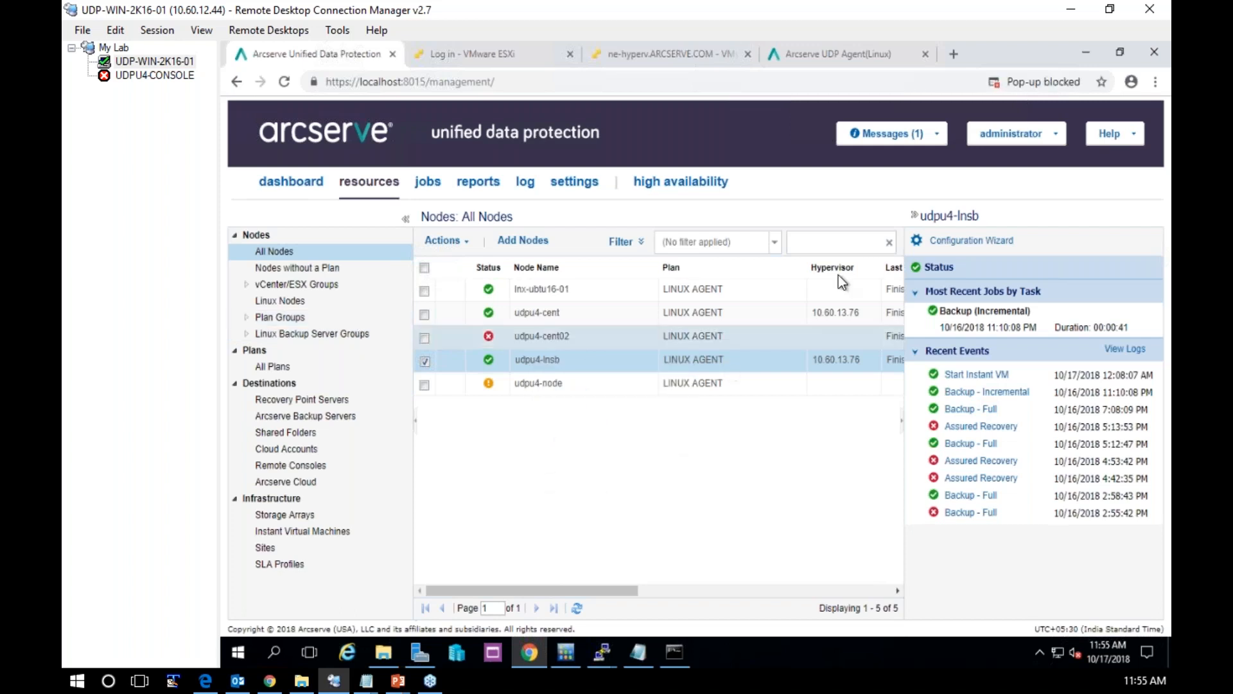
pyautogui.click(1035, 82)
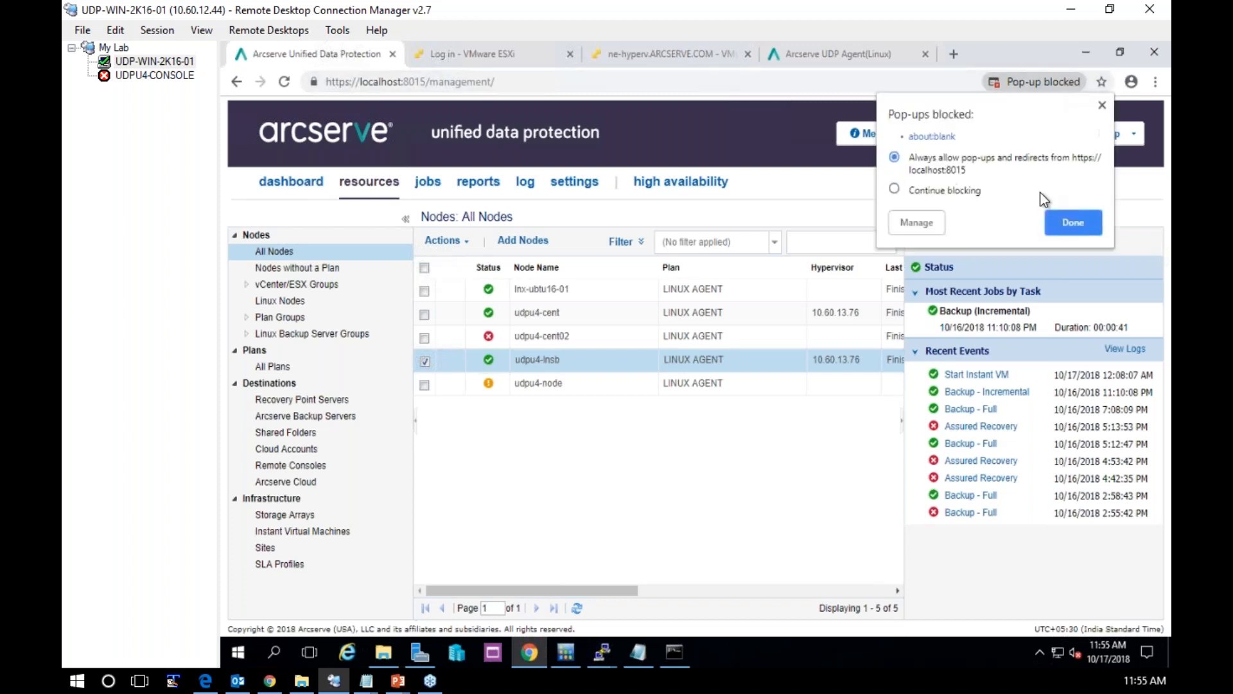
pyautogui.click(1073, 223)
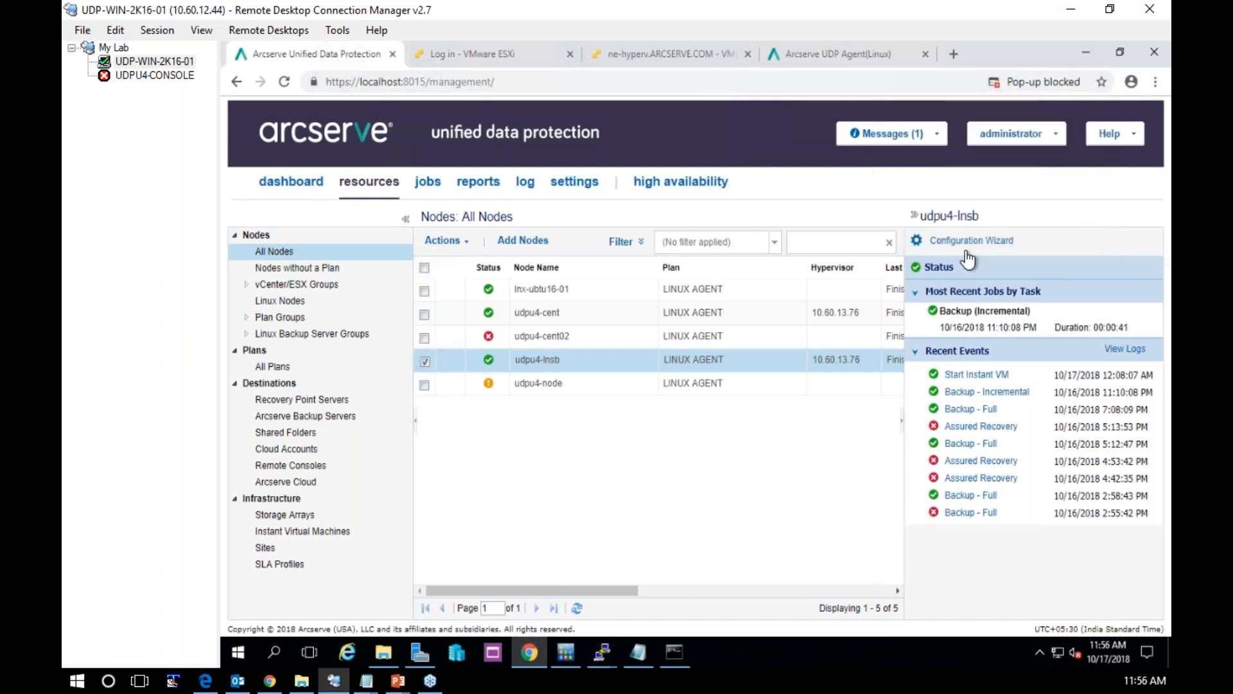
# Launch the restore of udpu4-lnsb again and proceed past the certificate warning to the udpu4-lbs backup server
pyautogui.rightClick(521, 360)
pyautogui.click(560, 505)
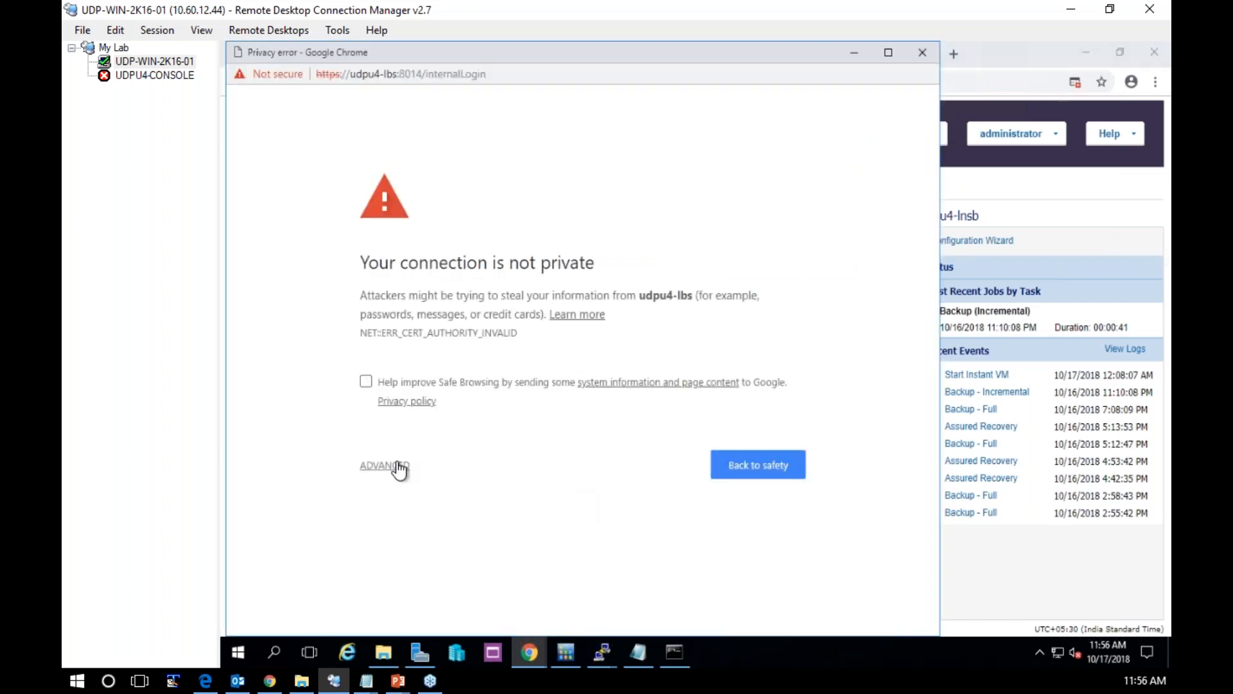
pyautogui.click(395, 465)
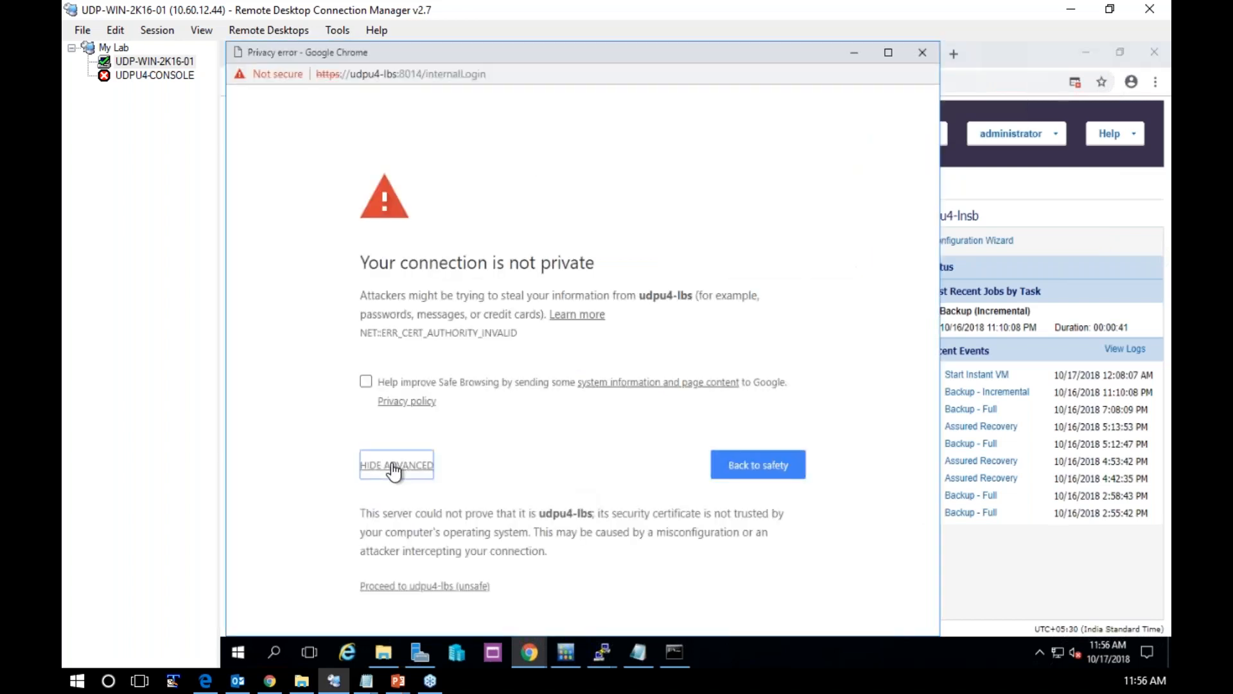
pyautogui.click(403, 592)
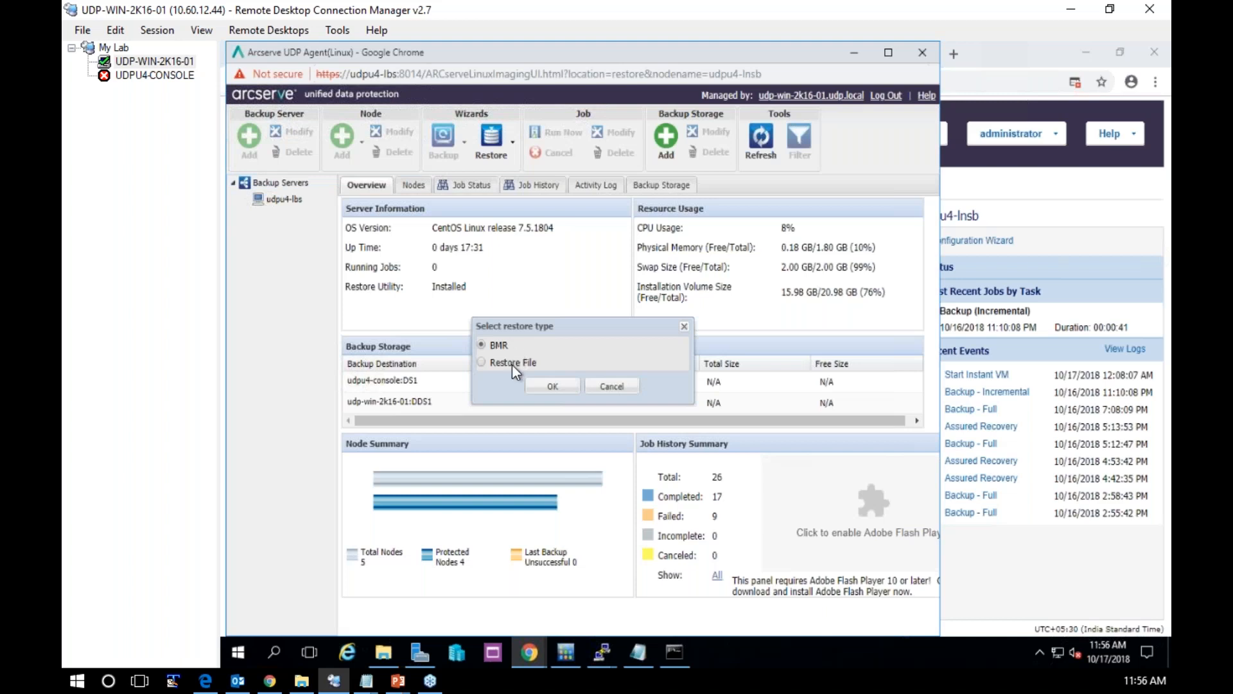
# Start a file restore and review the machines available in the recovery point selection, keeping udpu4-lnsb
pyautogui.click(511, 364)
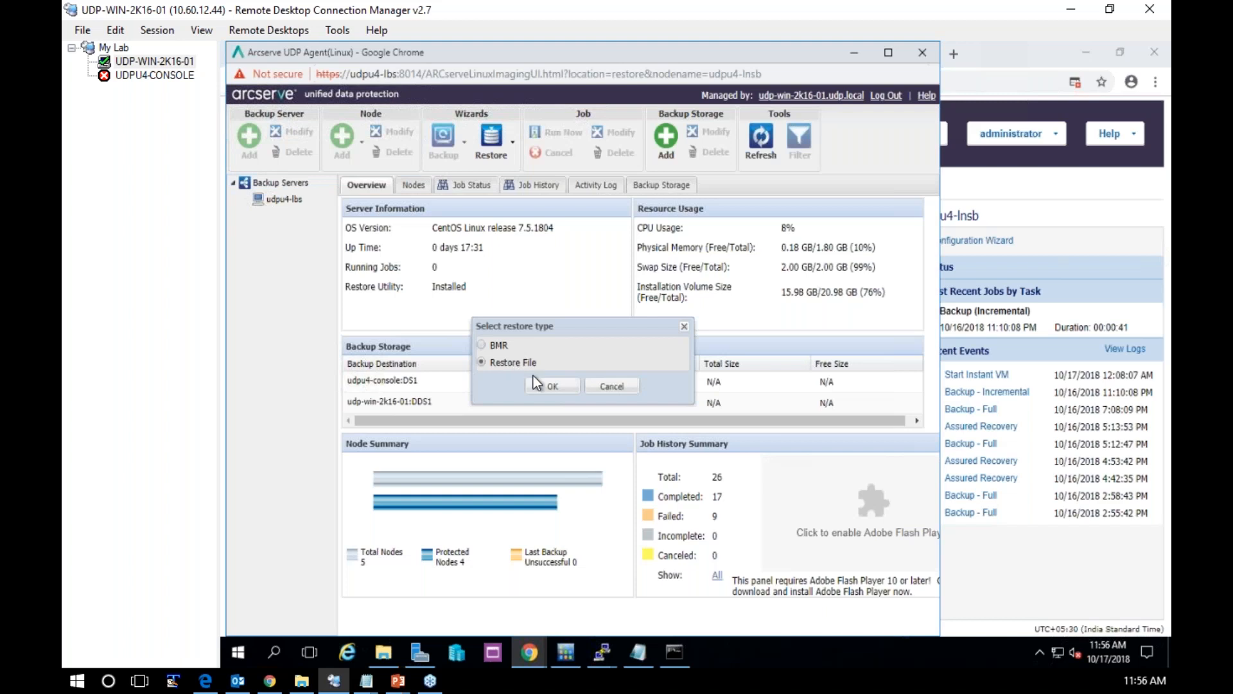
pyautogui.click(569, 390)
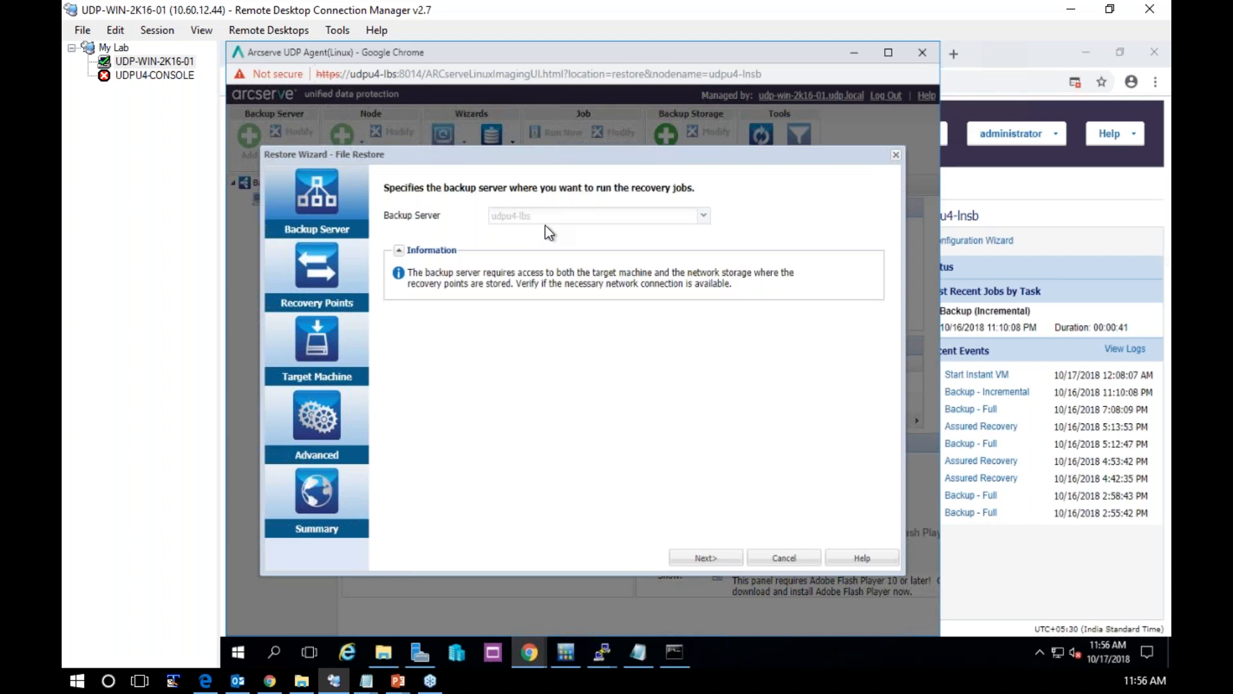
pyautogui.click(301, 281)
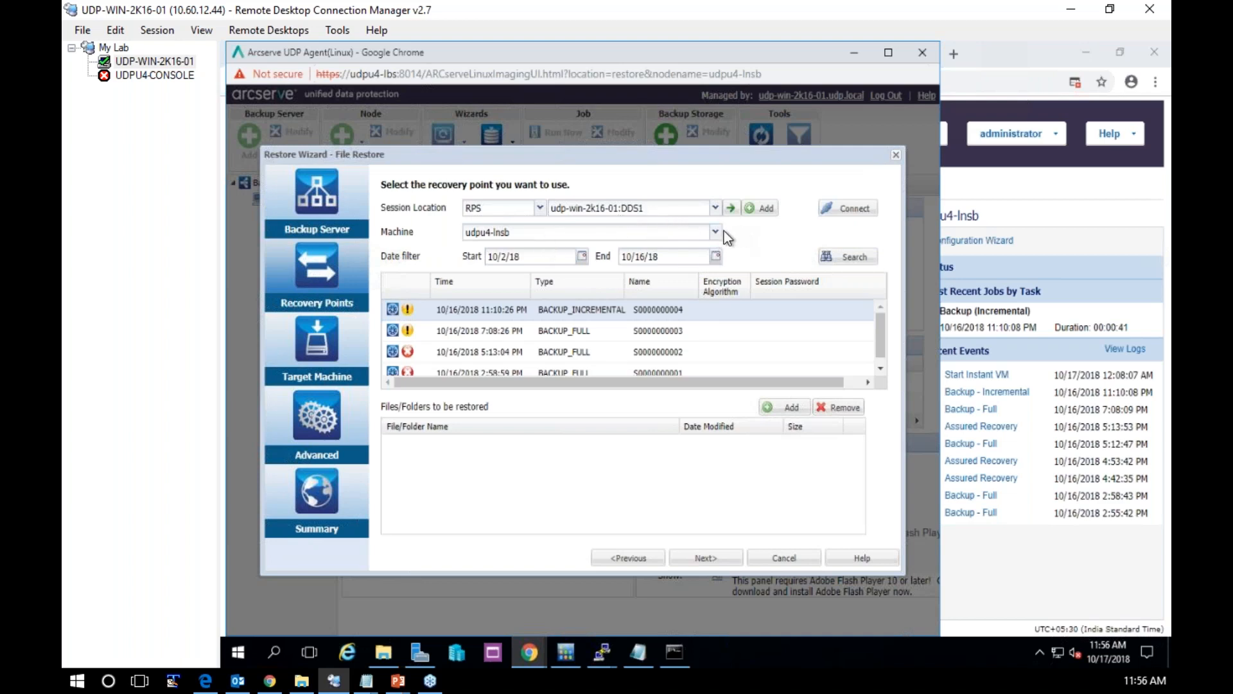
pyautogui.click(715, 233)
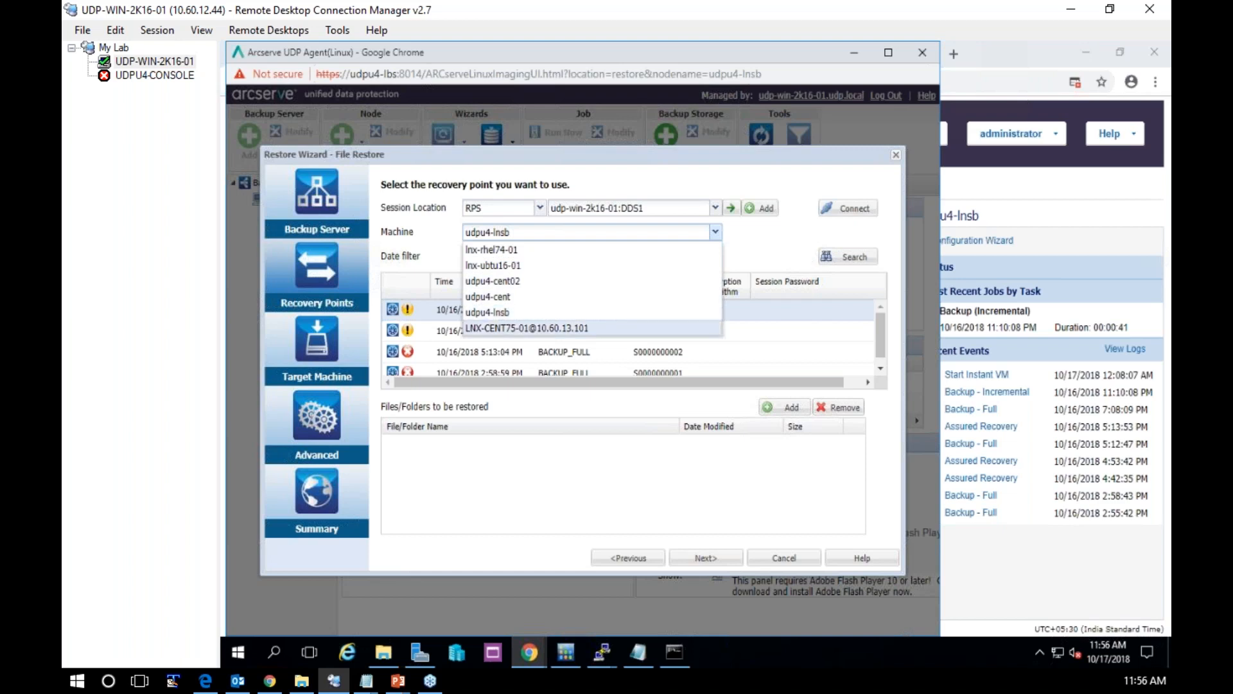
pyautogui.click(678, 237)
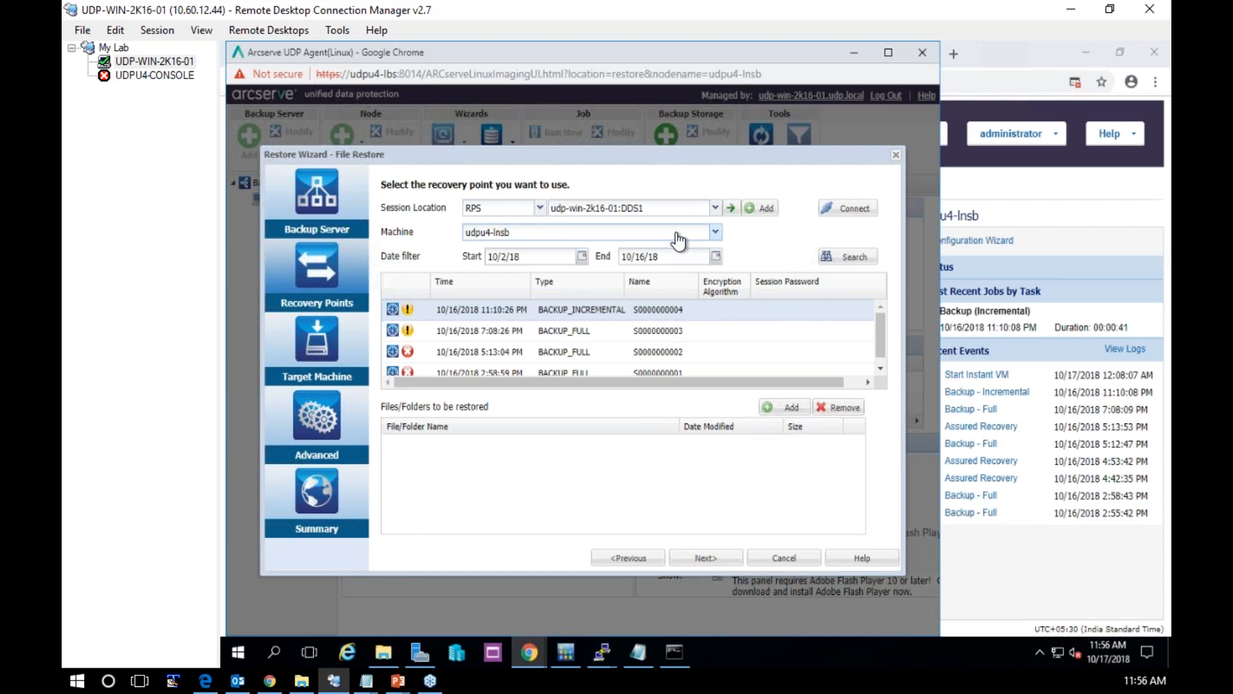
pyautogui.click(537, 241)
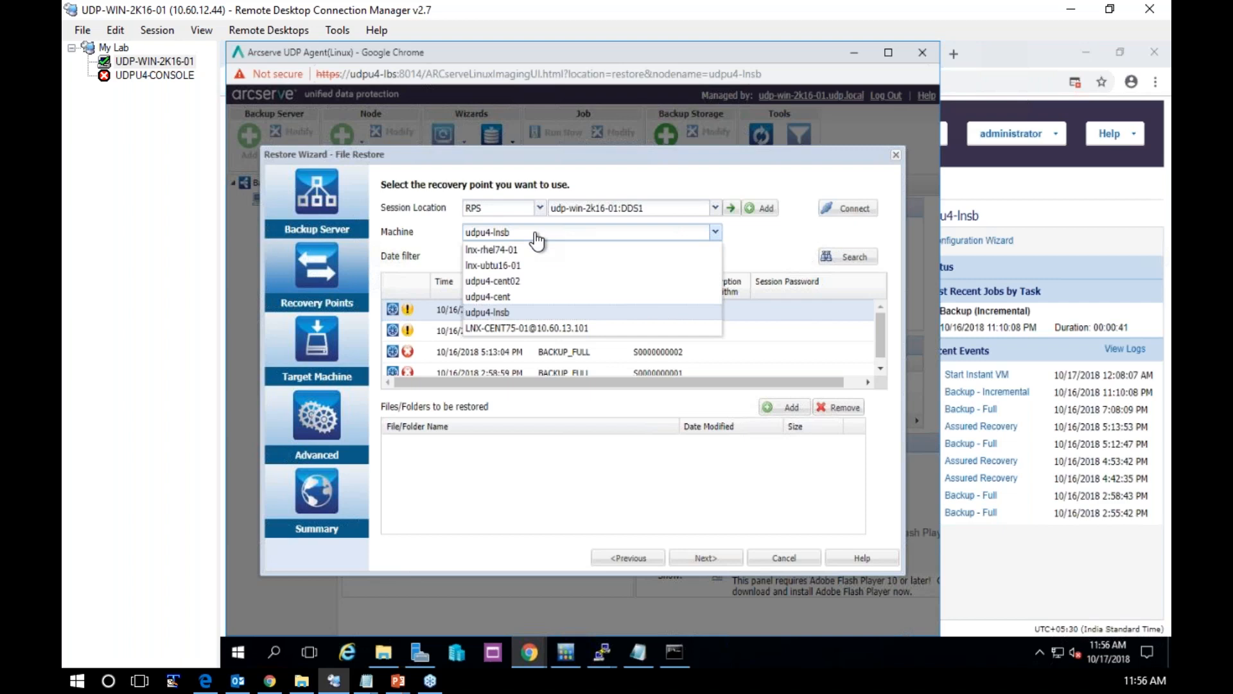
pyautogui.click(537, 241)
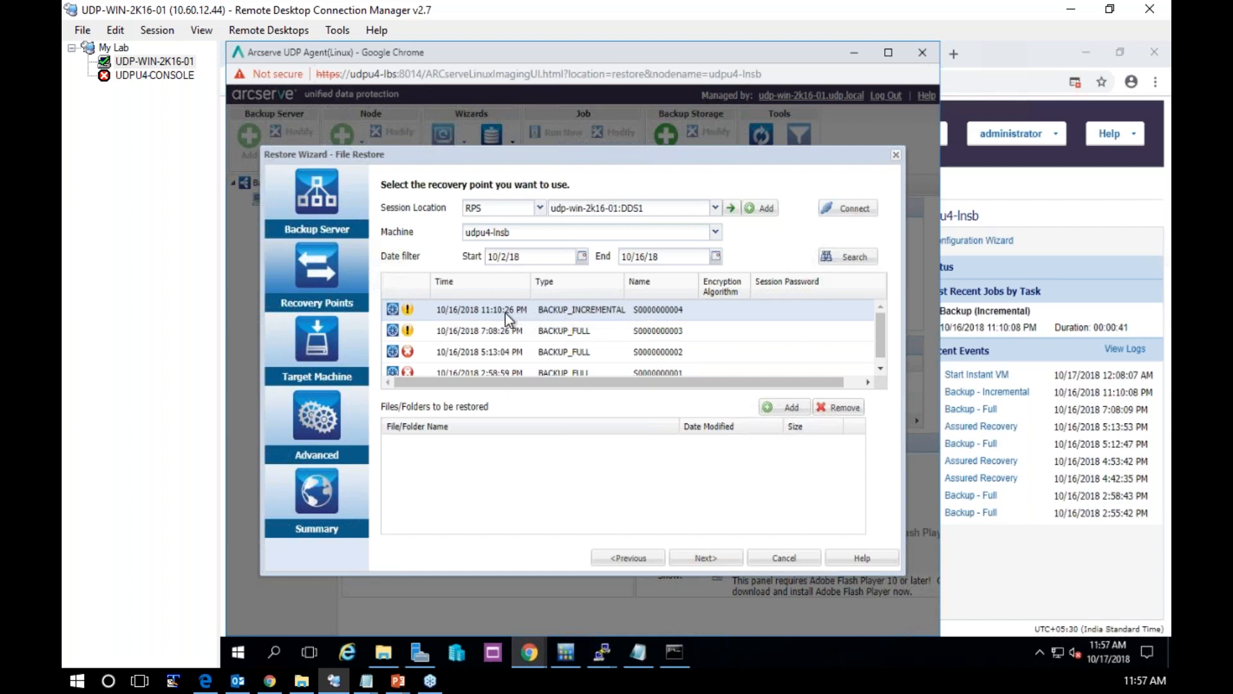
pyautogui.click(786, 408)
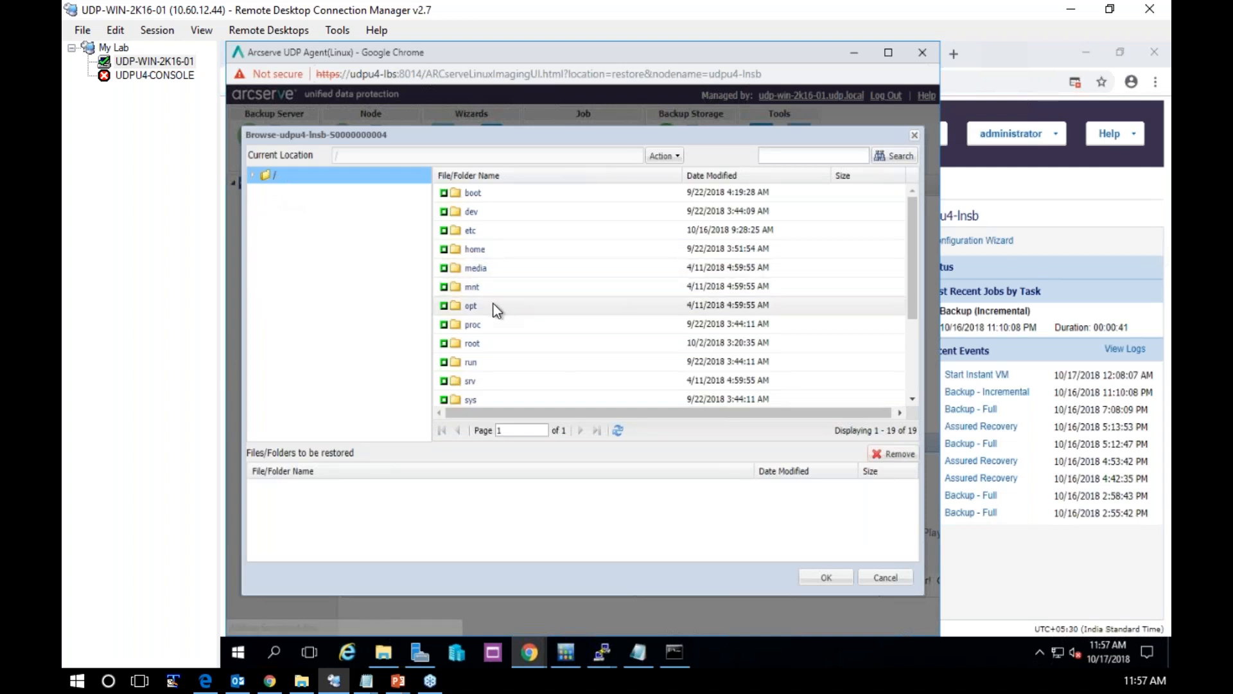
pyautogui.click(472, 309)
pyautogui.click(472, 307)
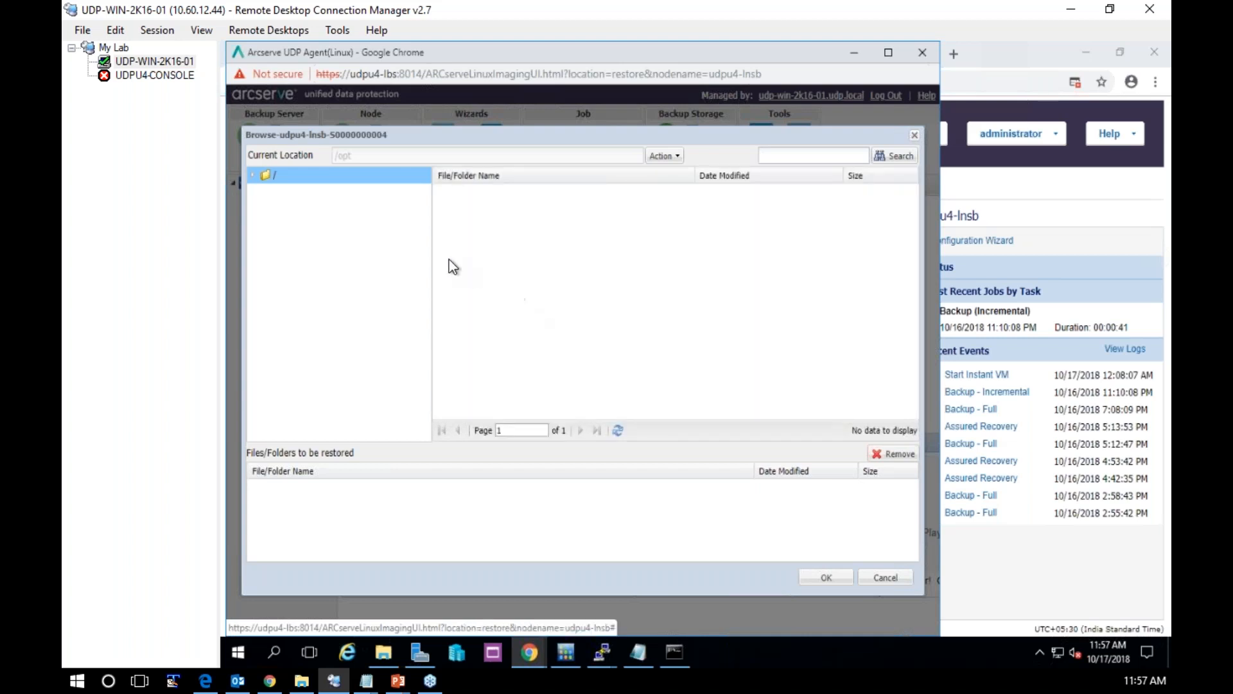
pyautogui.click(253, 175)
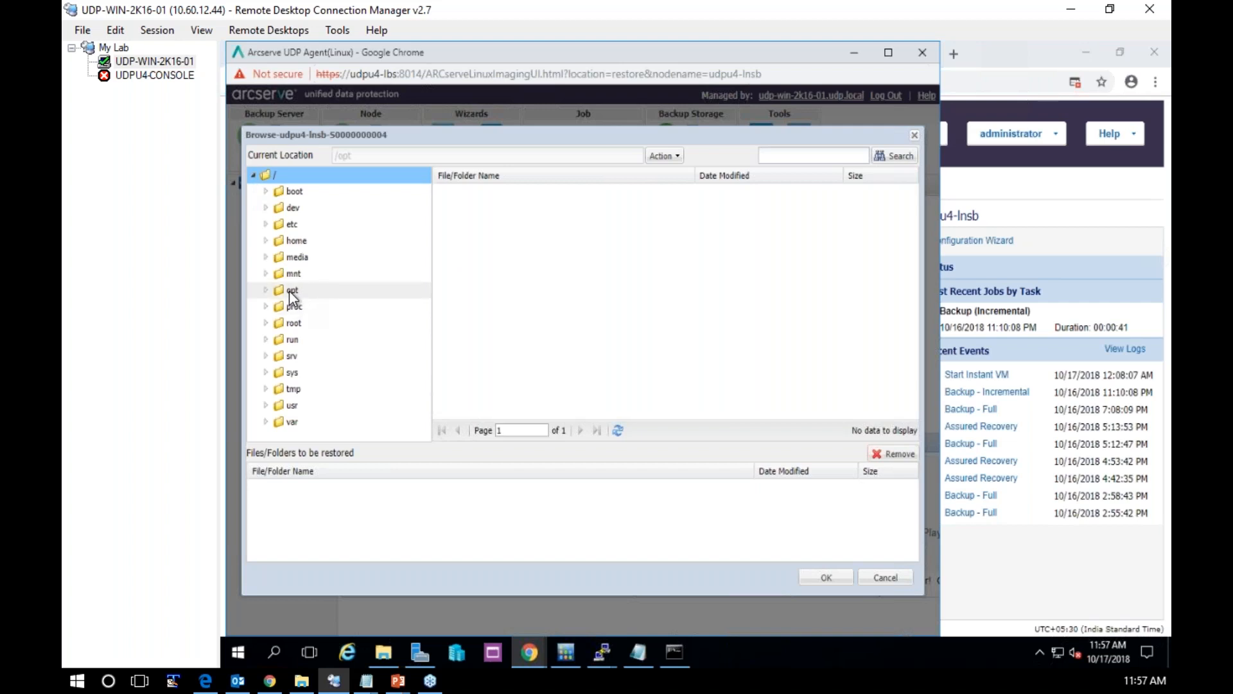
pyautogui.click(290, 292)
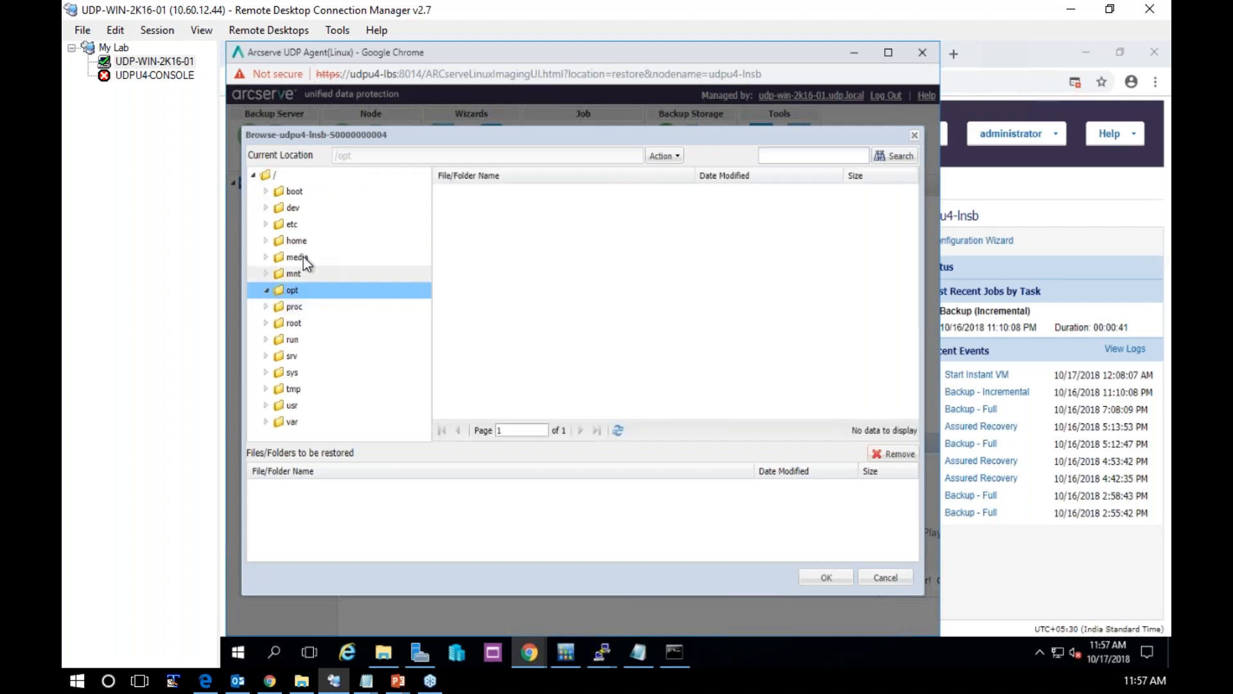
# Add the .bash_history file from the user's folder under /home to the files to restore
pyautogui.click(295, 241)
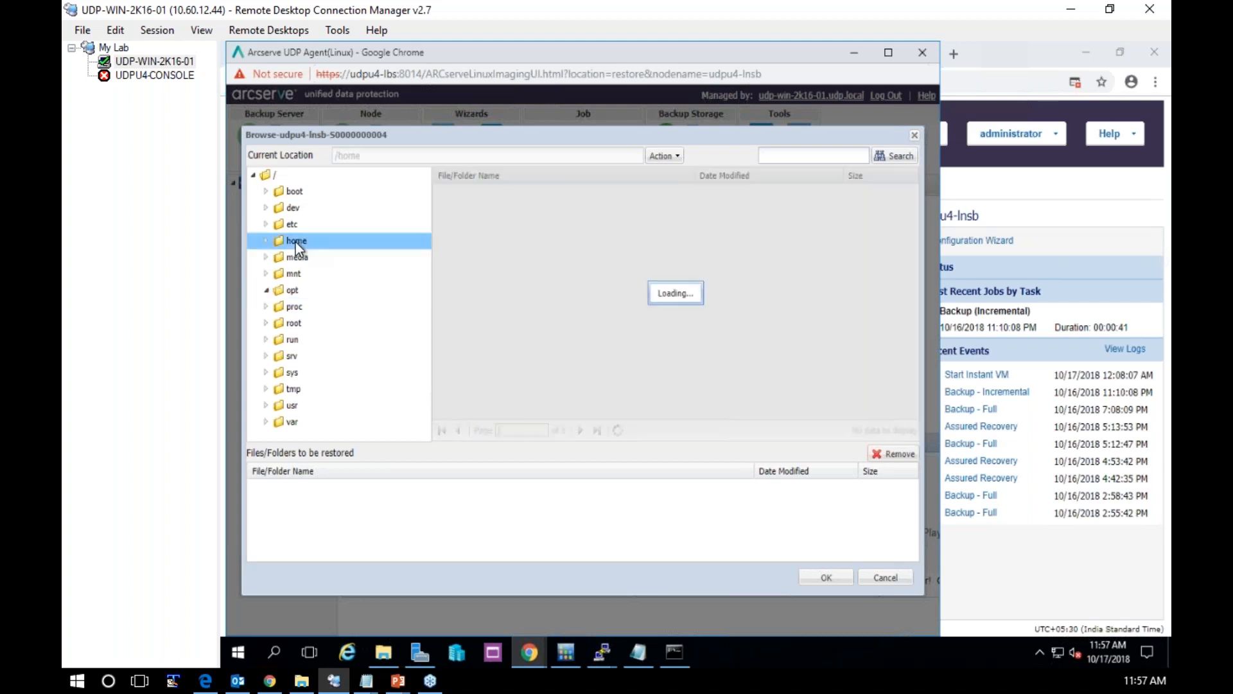
pyautogui.click(267, 241)
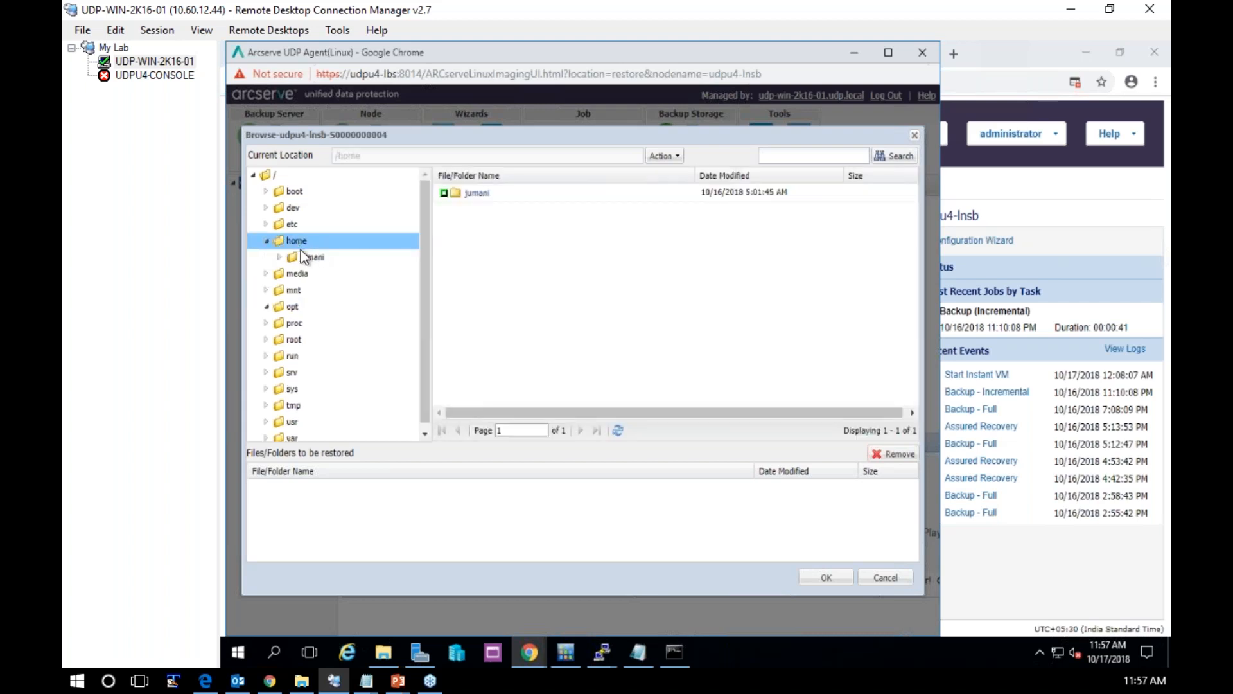
pyautogui.click(313, 257)
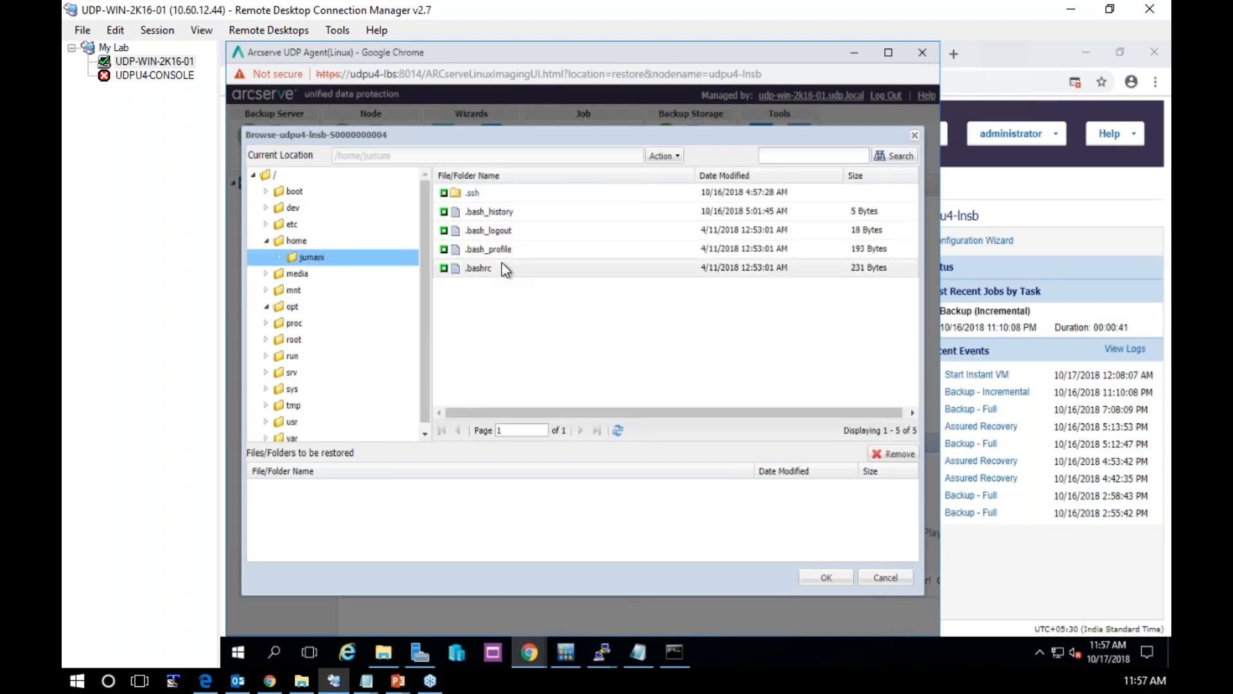
pyautogui.click(443, 212)
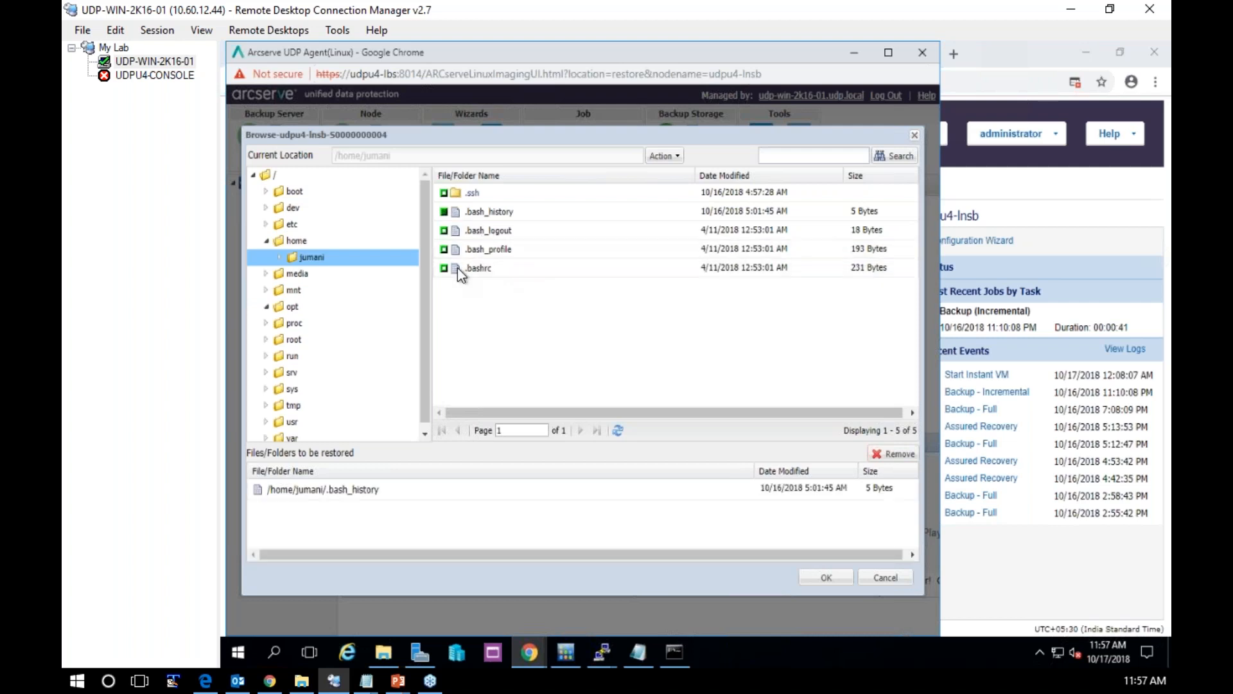
pyautogui.click(444, 231)
pyautogui.click(443, 230)
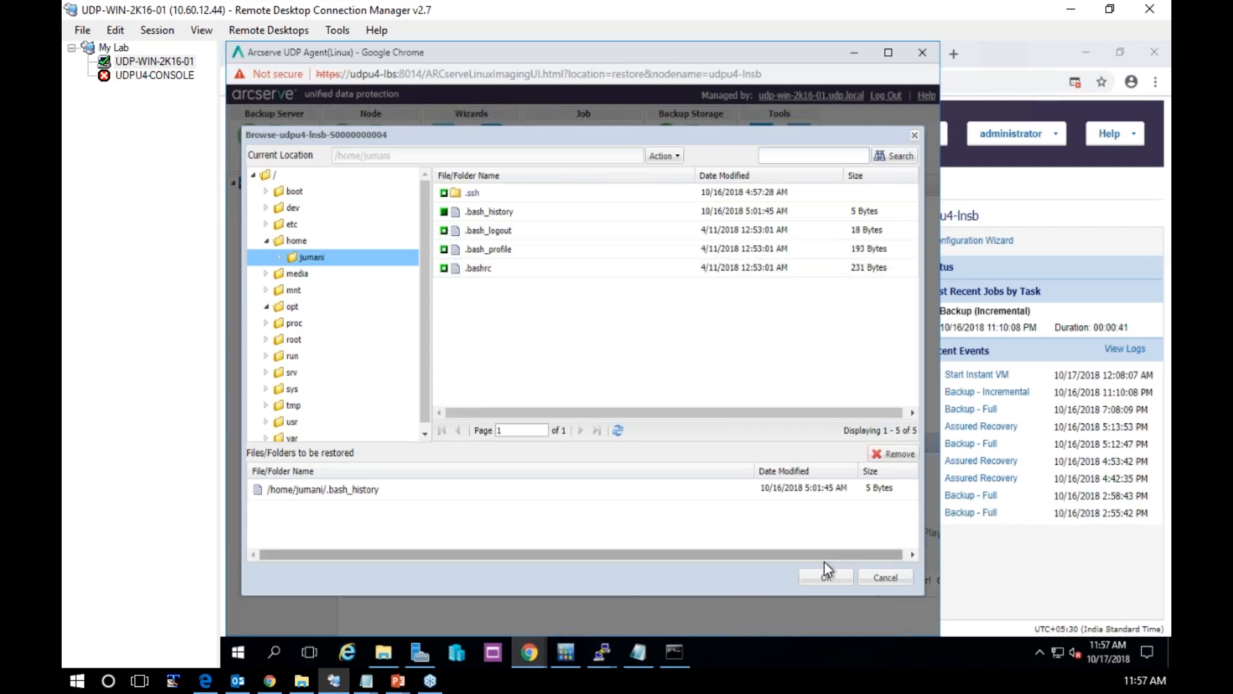
pyautogui.click(827, 578)
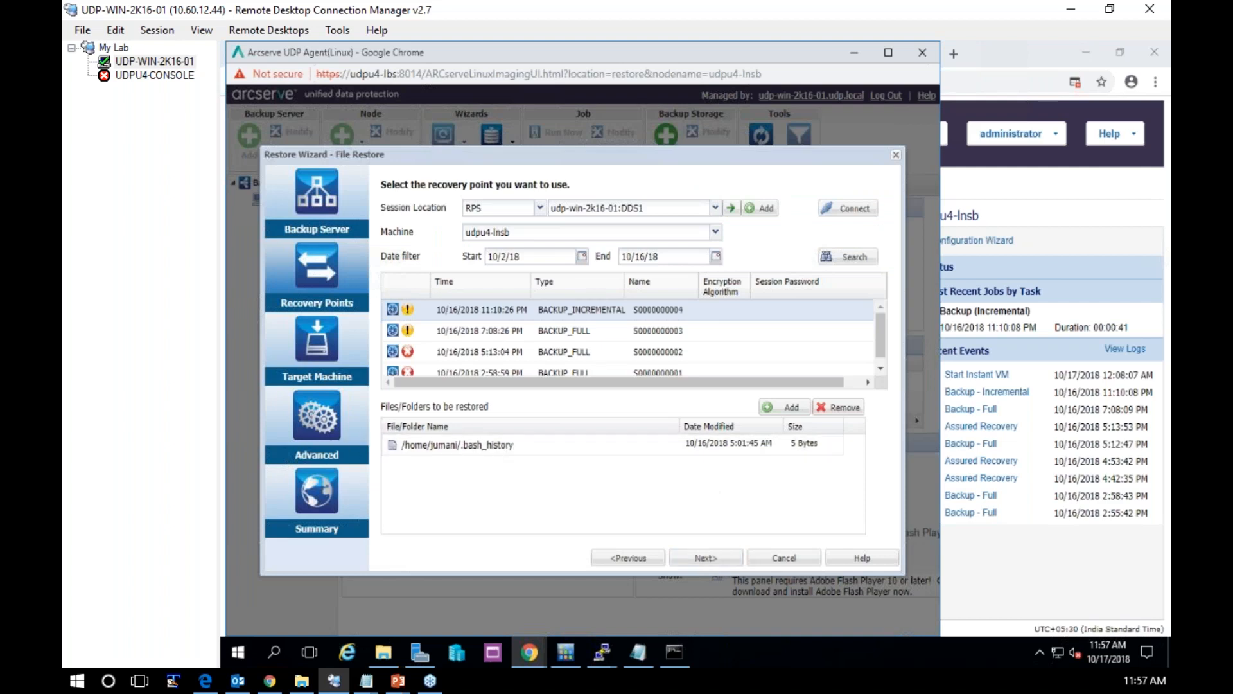
# Set the restore to an alternative location on udpu4-lnsb, entering root as user name and the account password
pyautogui.click(704, 559)
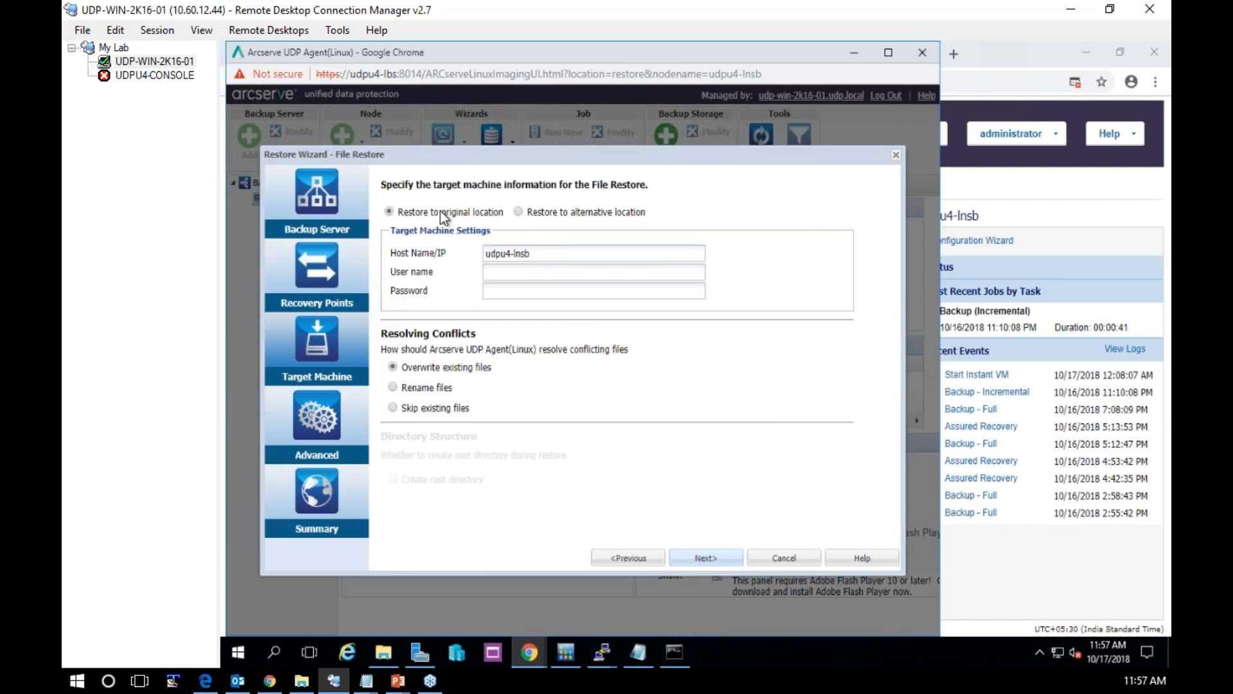
pyautogui.click(531, 213)
pyautogui.click(528, 272)
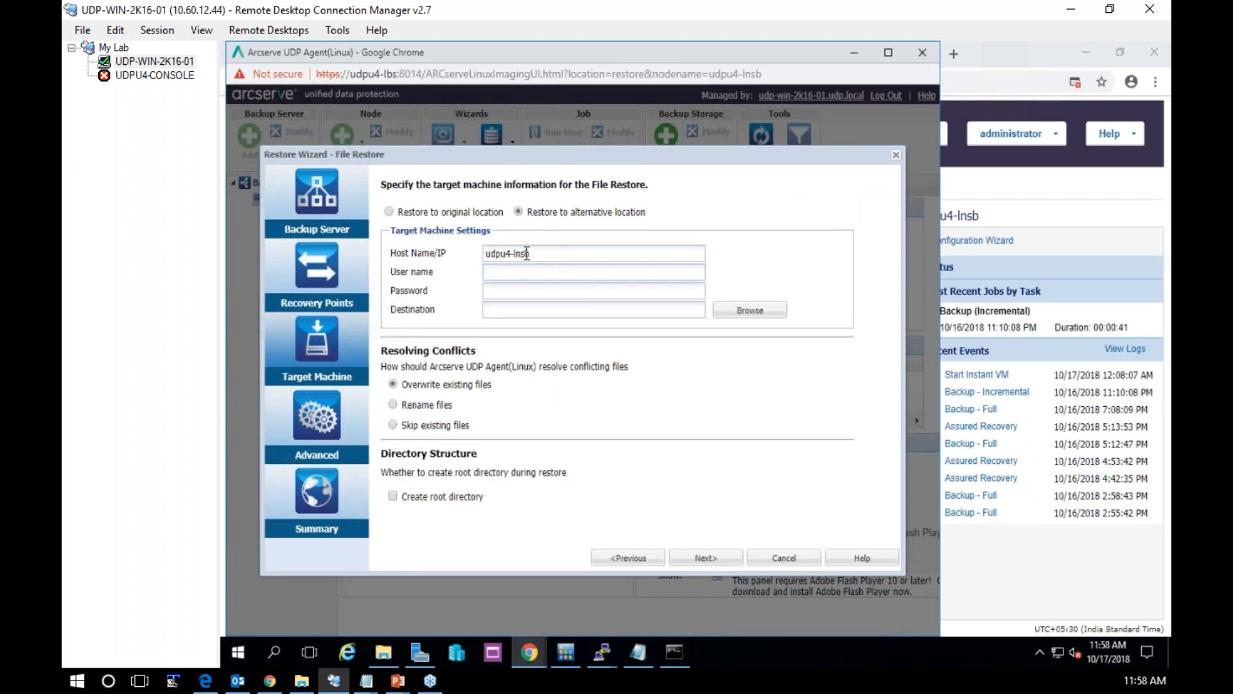
pyautogui.write('root')
pyautogui.press('Tab')
pyautogui.write('********')
pyautogui.press('Tab')
# Browse the target machine for a destination and create a folder named test-restore under /tmp
pyautogui.click(757, 314)
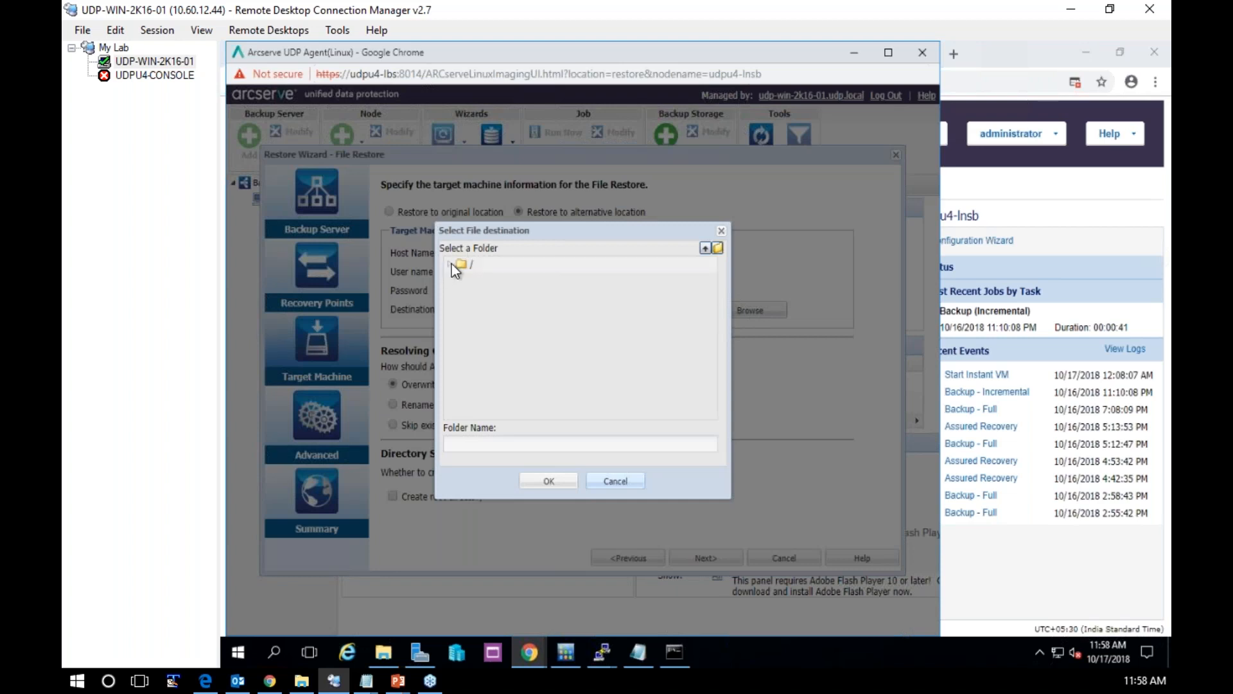
pyautogui.click(451, 264)
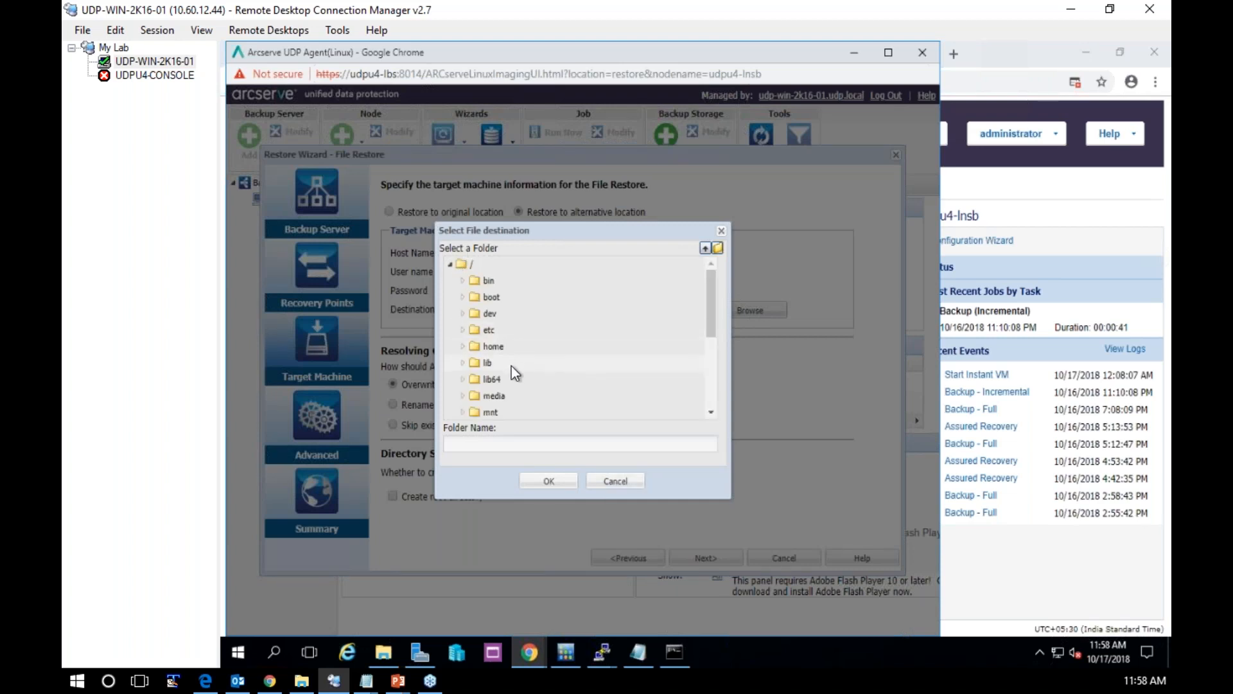
pyautogui.scroll(-3, 514, 373)
pyautogui.click(488, 377)
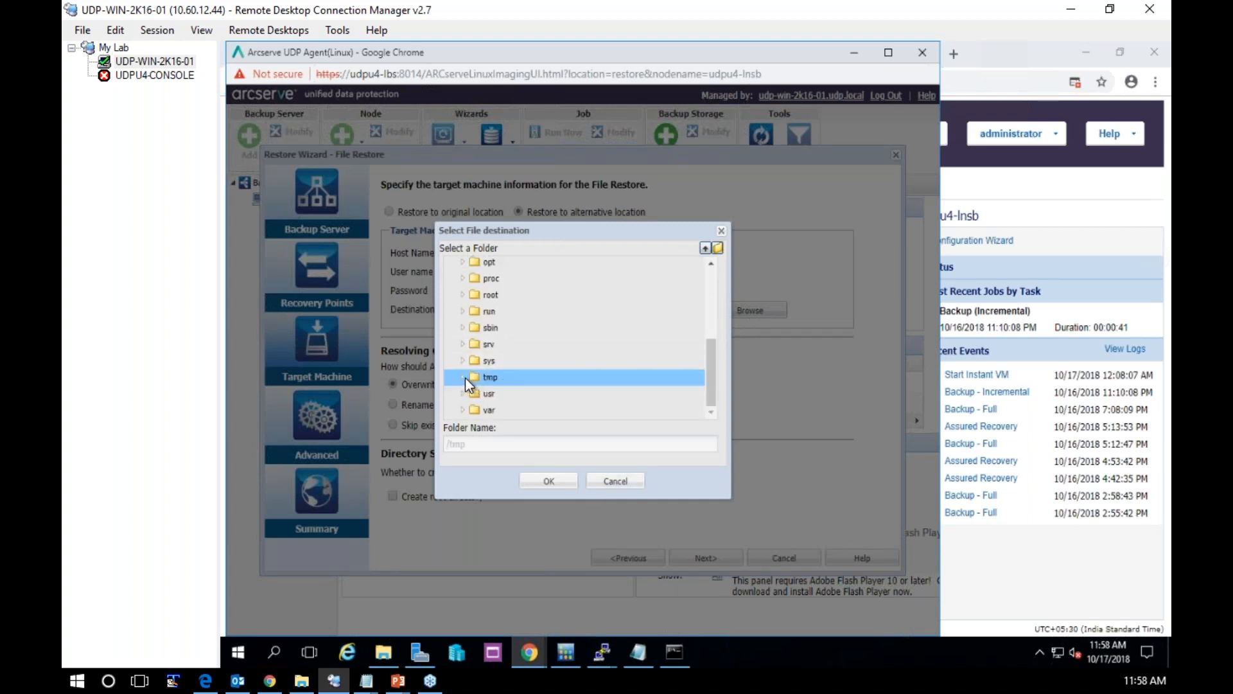
pyautogui.click(462, 377)
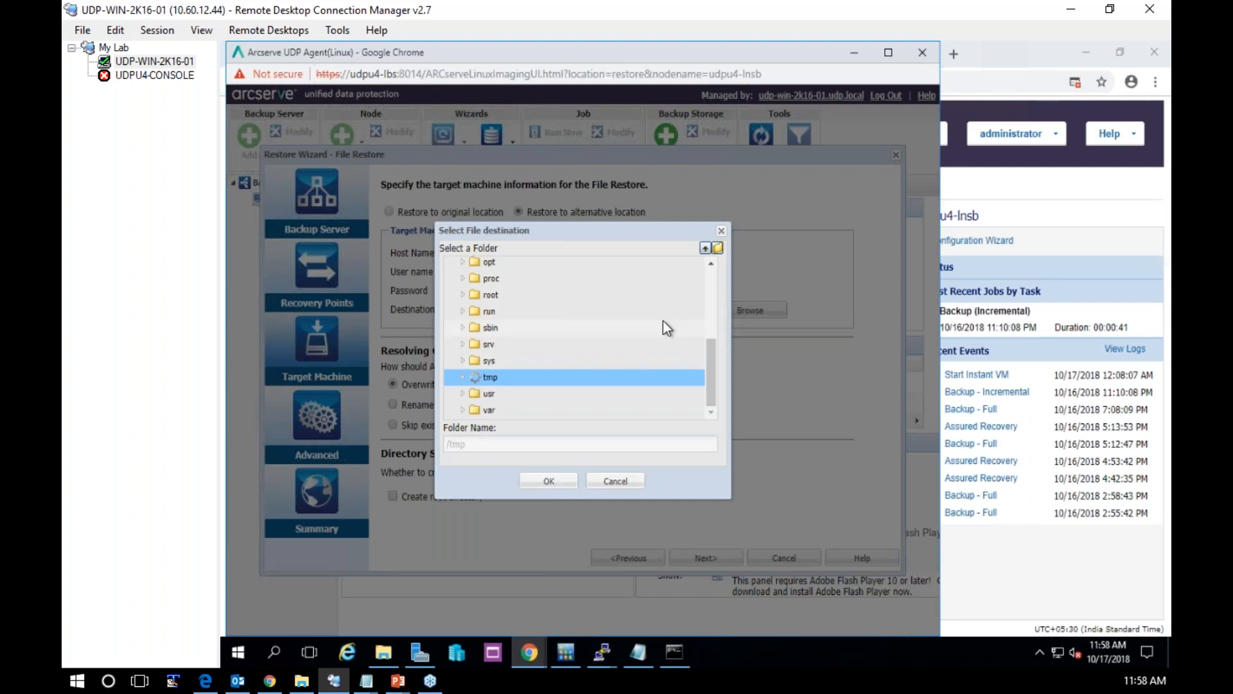
pyautogui.click(718, 249)
pyautogui.write('te')
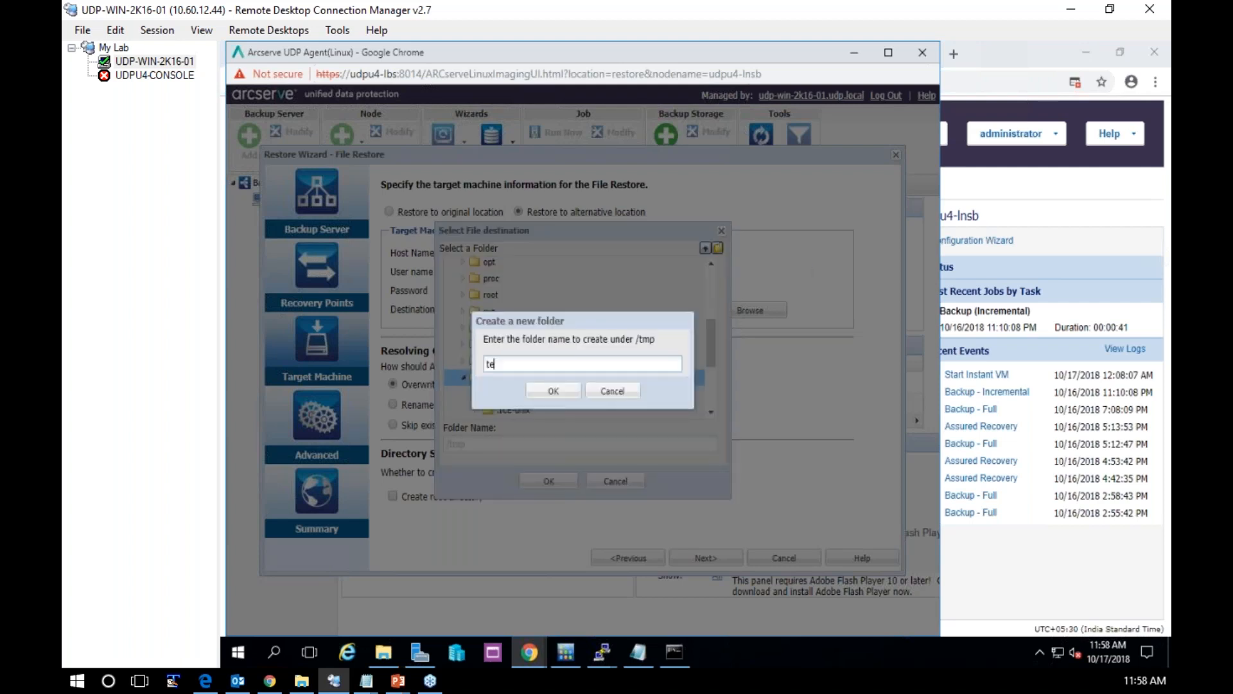
pyautogui.write('st-restore')
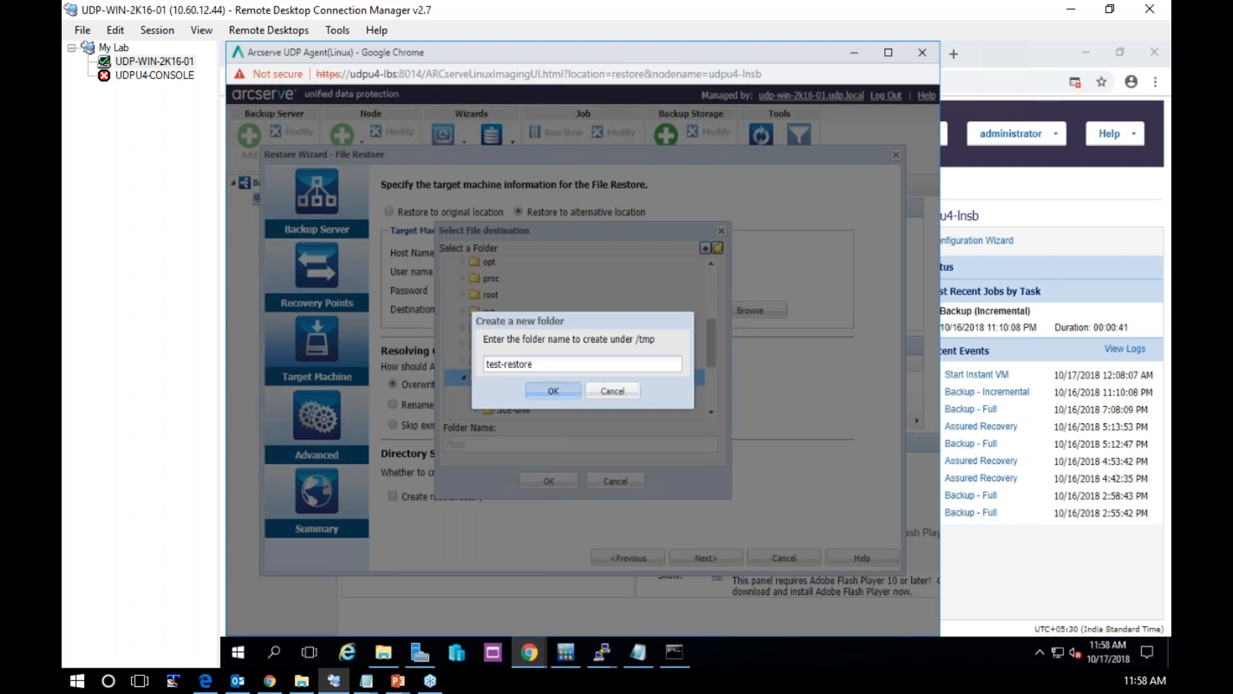
pyautogui.click(553, 390)
# Choose the test-restore folder under /tmp as the destination for the restored file
pyautogui.click(463, 378)
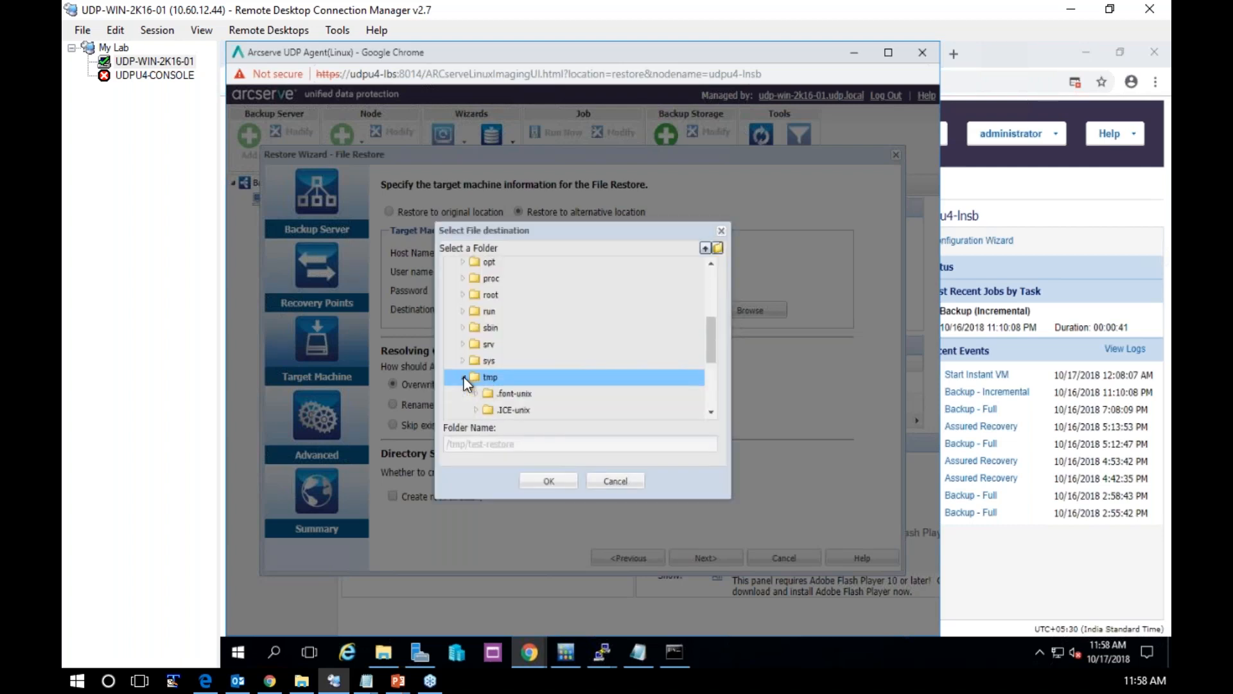
pyautogui.scroll(-2, 530, 401)
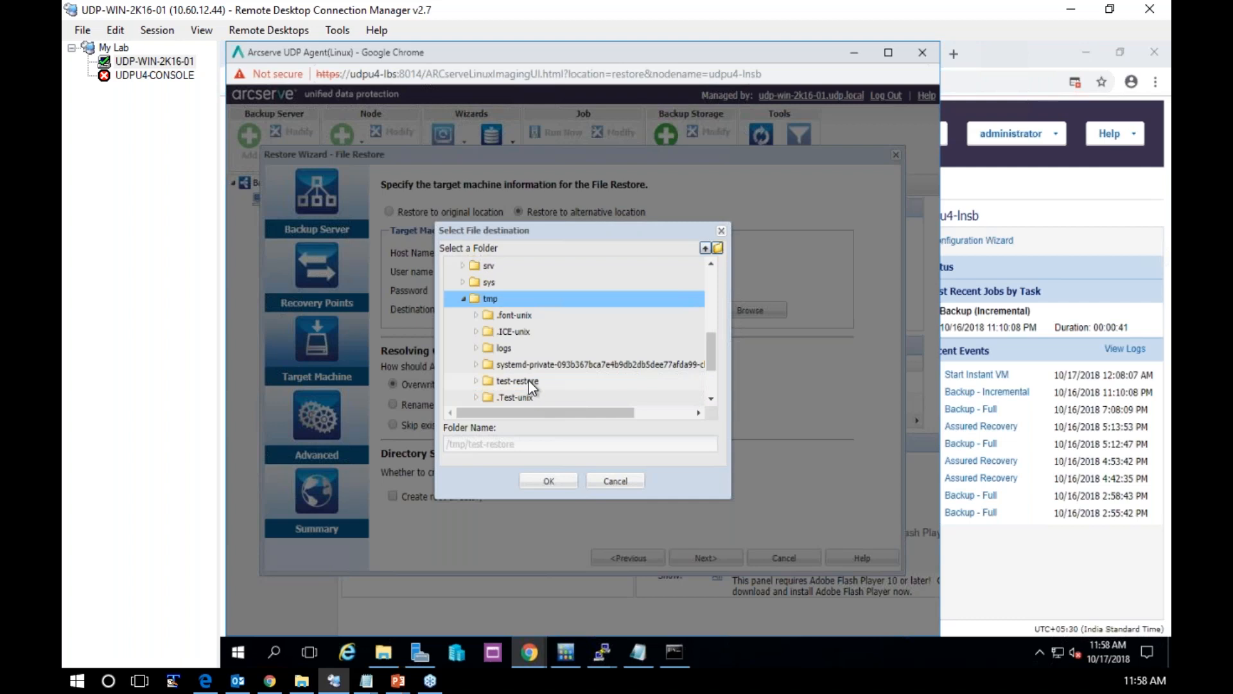
pyautogui.click(529, 381)
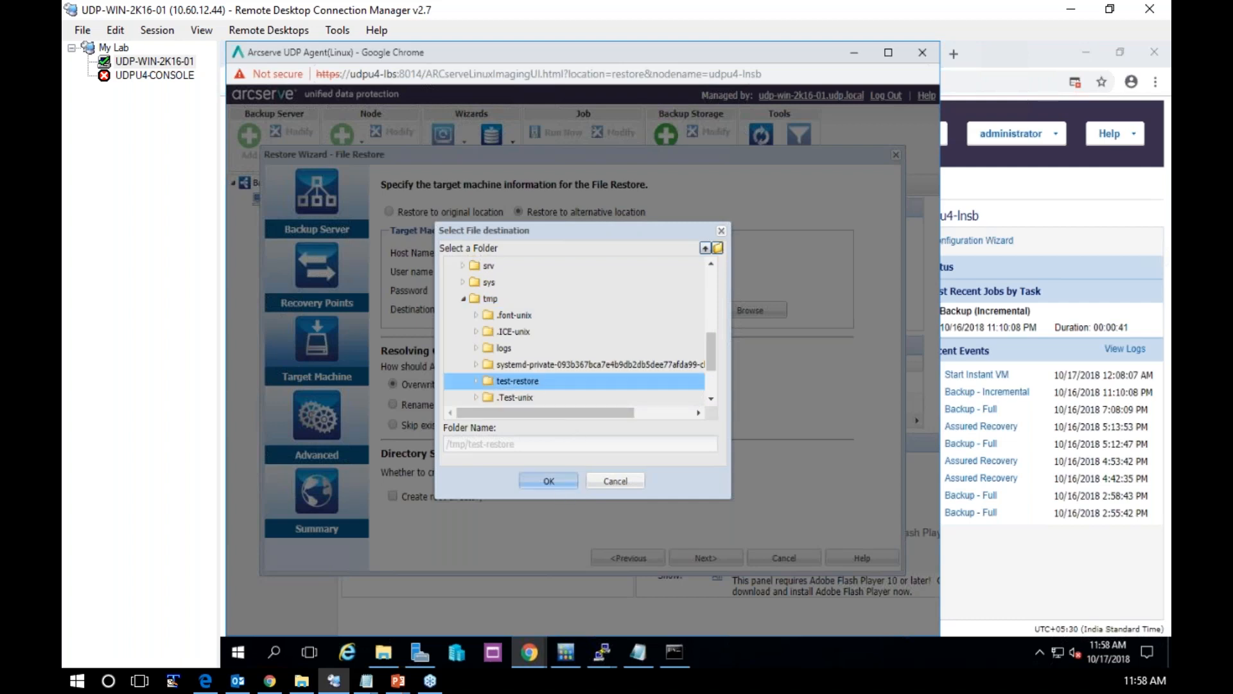
pyautogui.click(548, 480)
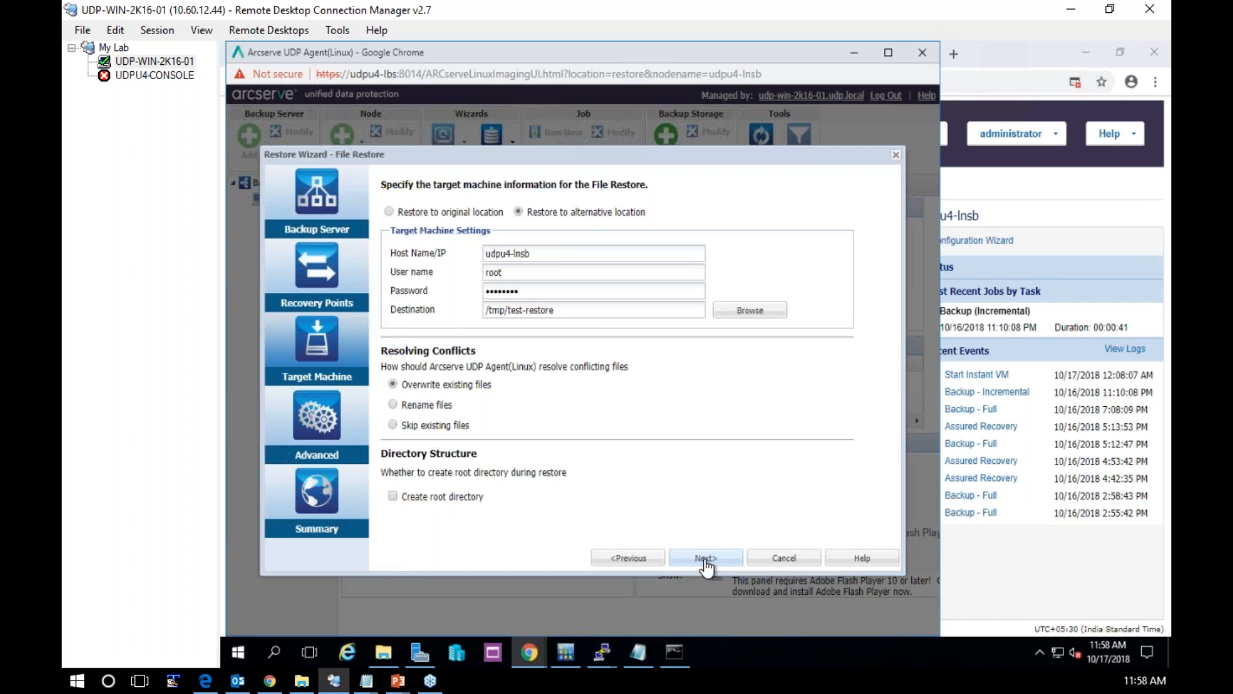
# Validate the target machine settings and submit the file restore job with the default job name
pyautogui.click(706, 561)
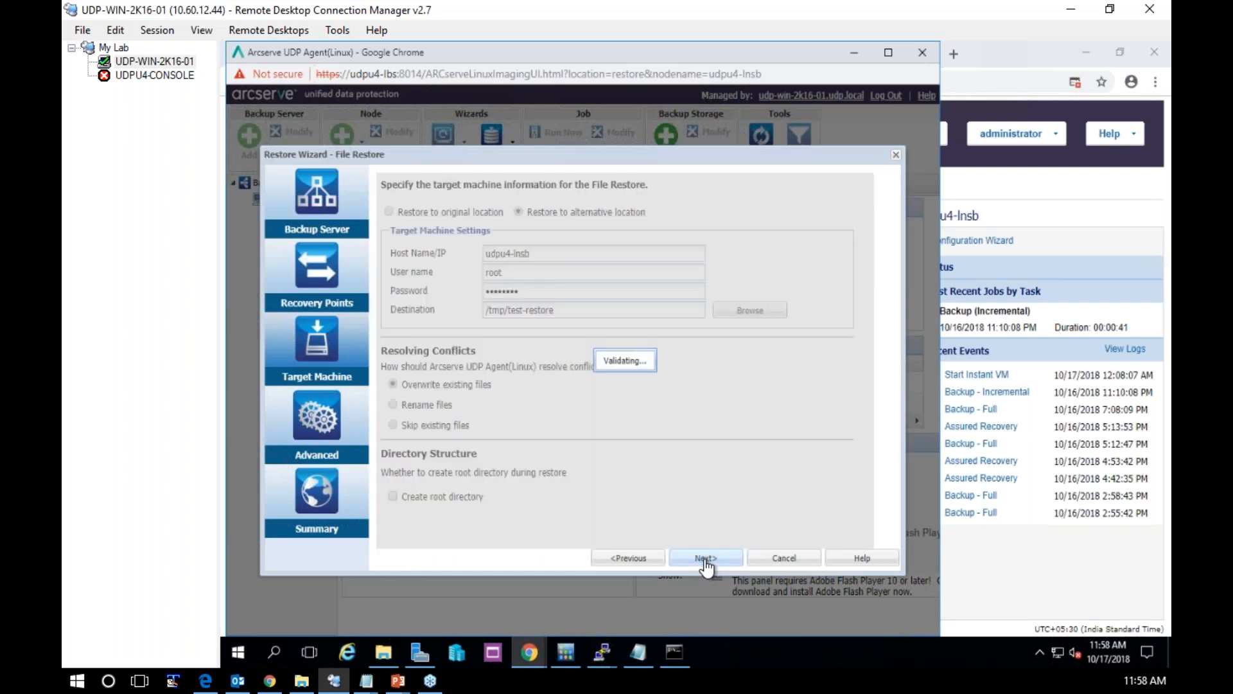
pyautogui.click(706, 560)
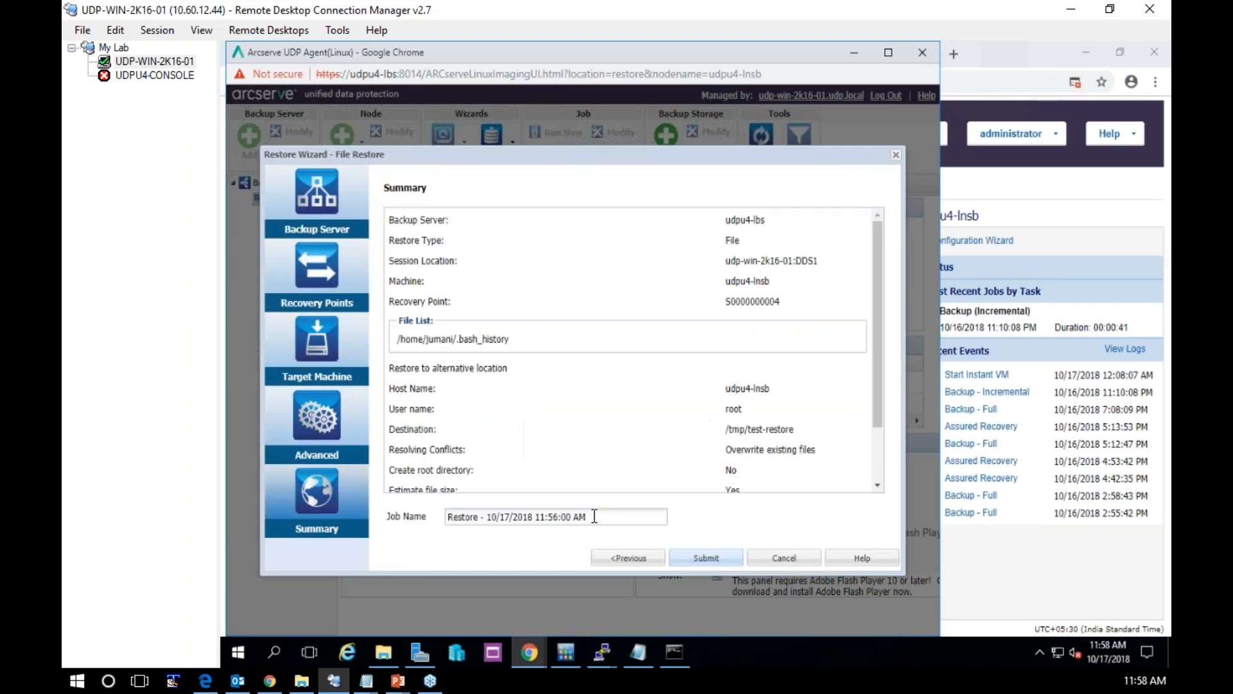
pyautogui.click(705, 558)
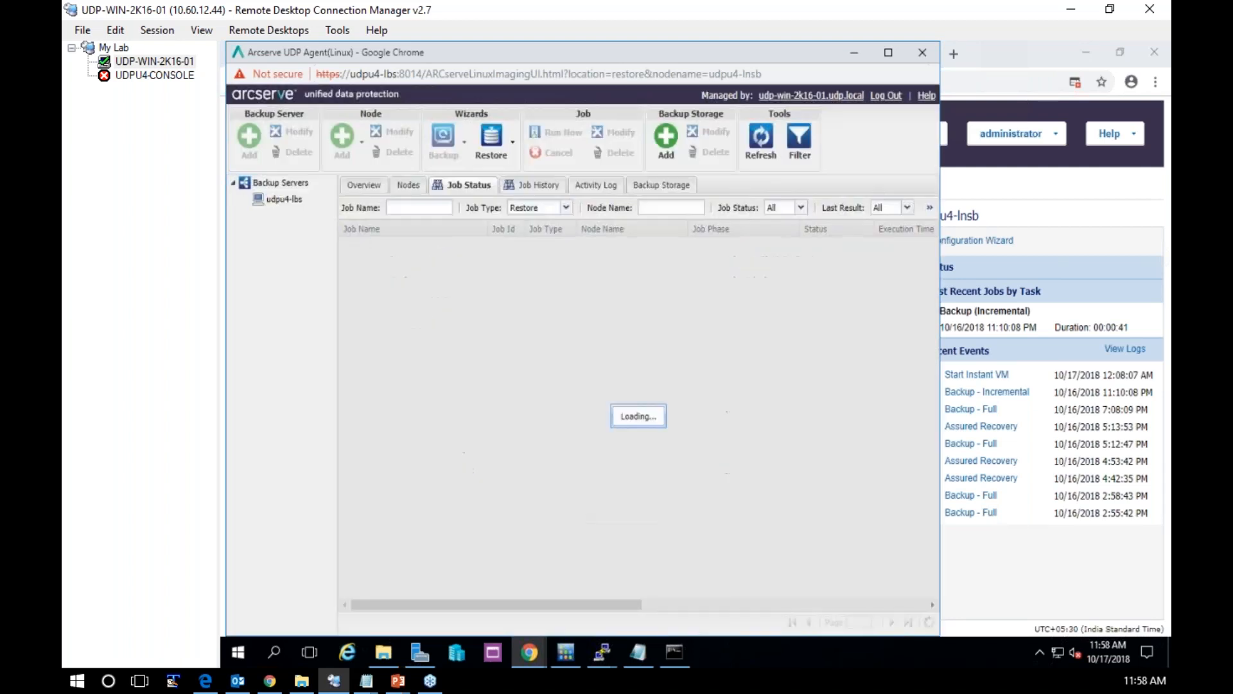
# Check the restore job's status and review its messages in the activity log of the Linux backup server
pyautogui.click(438, 272)
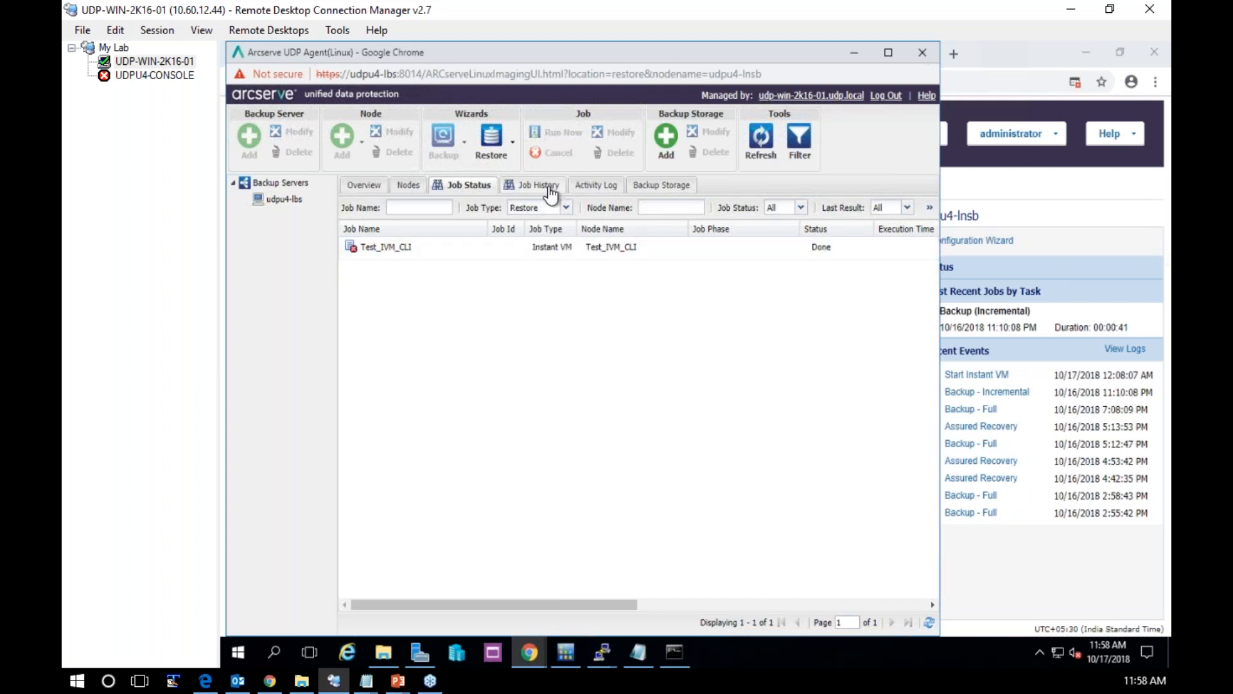
pyautogui.click(612, 192)
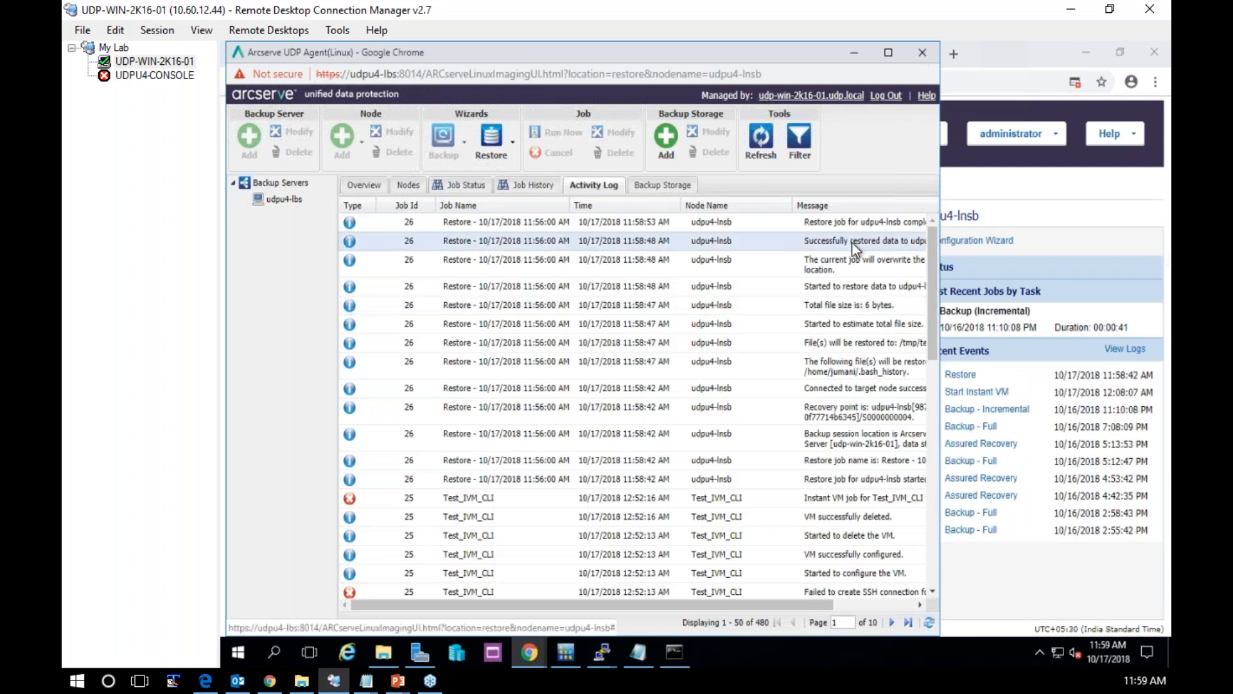
pyautogui.click(862, 58)
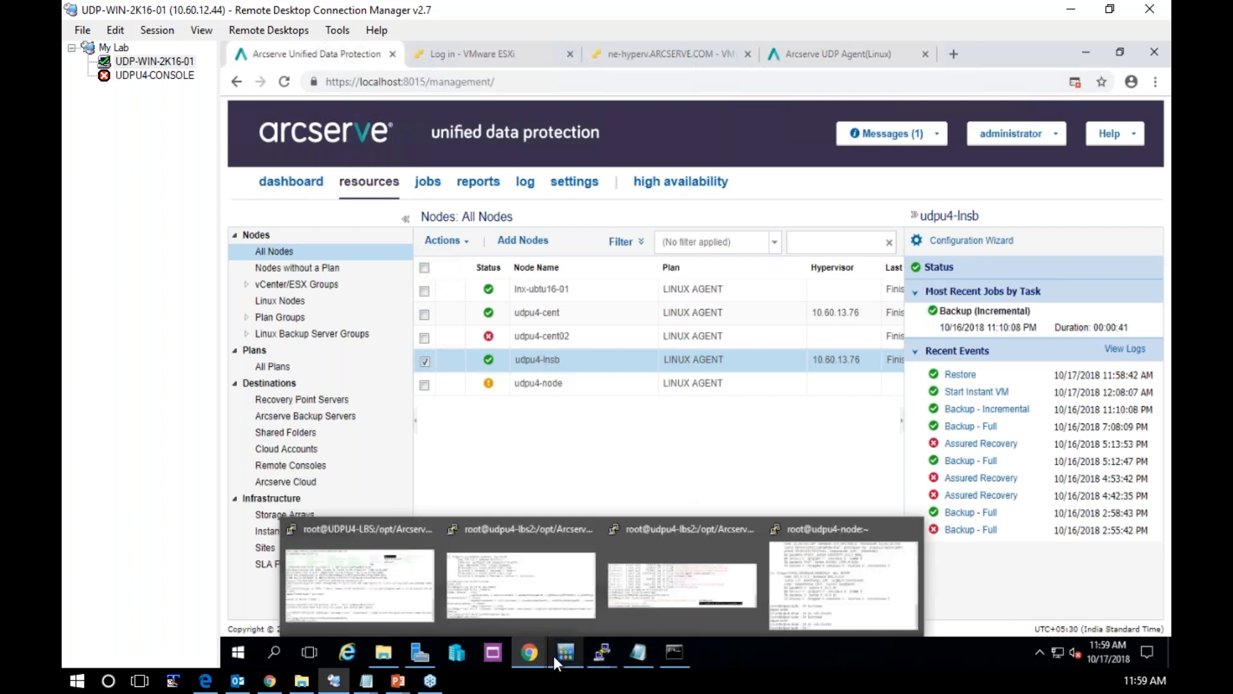
pyautogui.moveTo(530, 653)
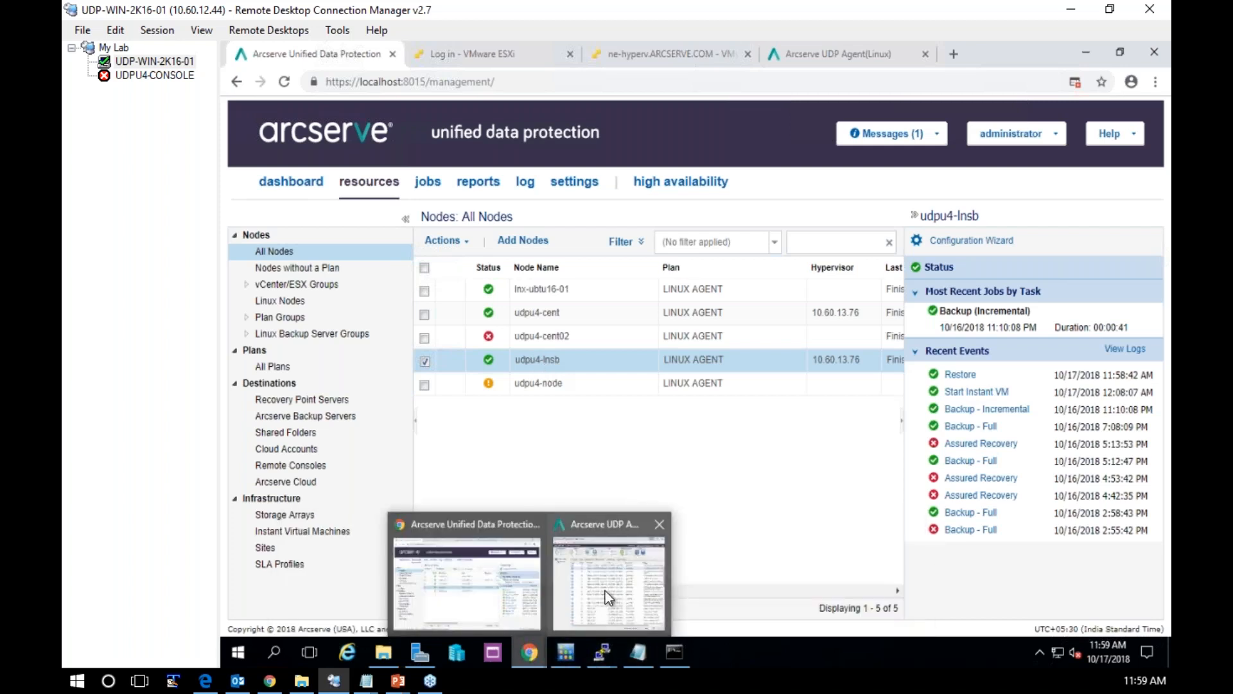
pyautogui.moveTo(605, 591)
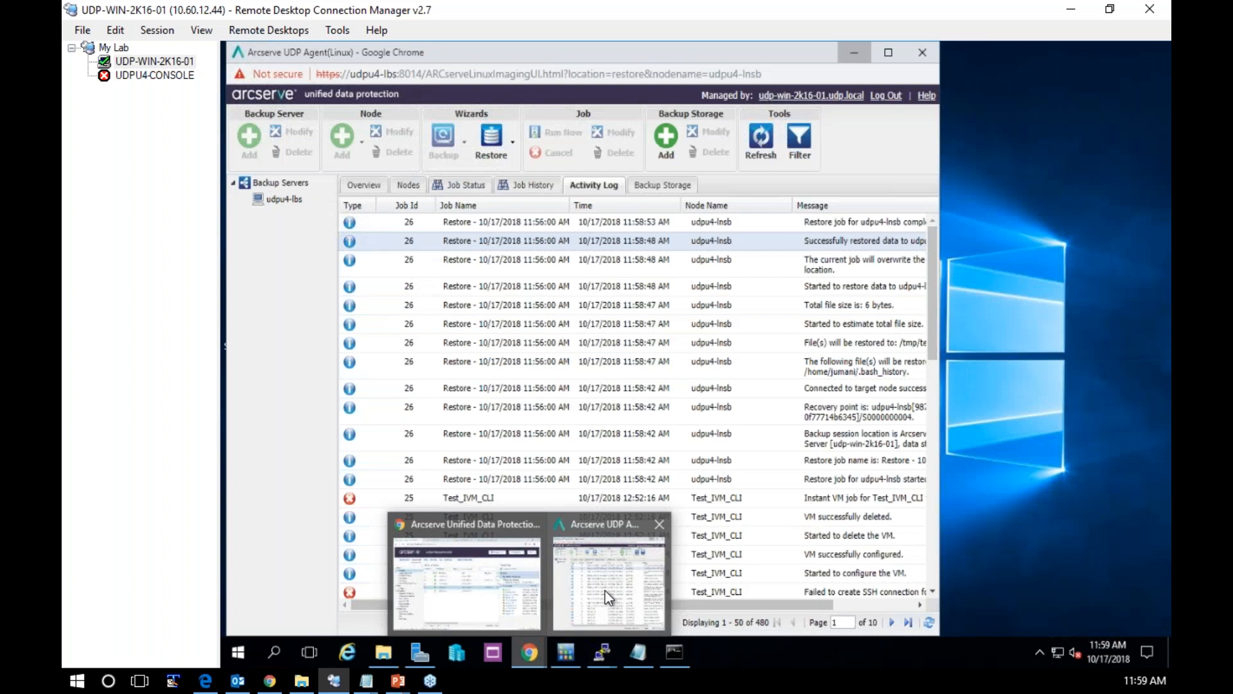
pyautogui.click(606, 596)
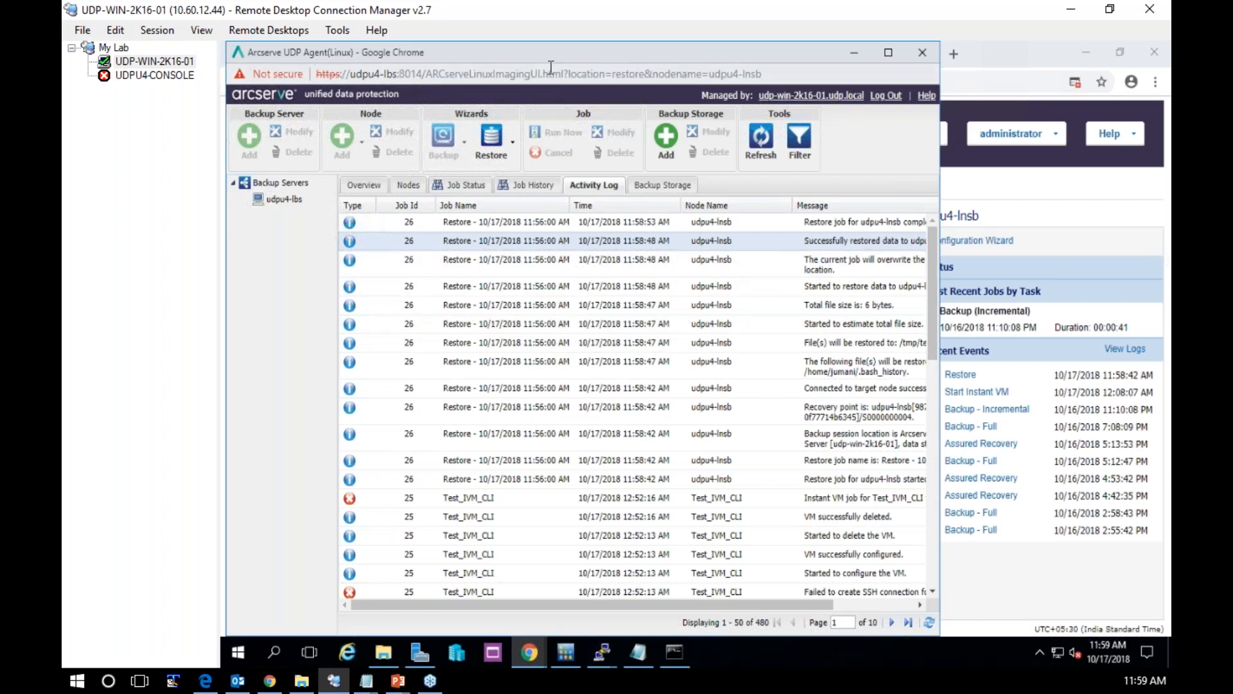
# Switch to the VMware ESXi login page at 10.60.13.76 and try to log in as root
pyautogui.click(1013, 58)
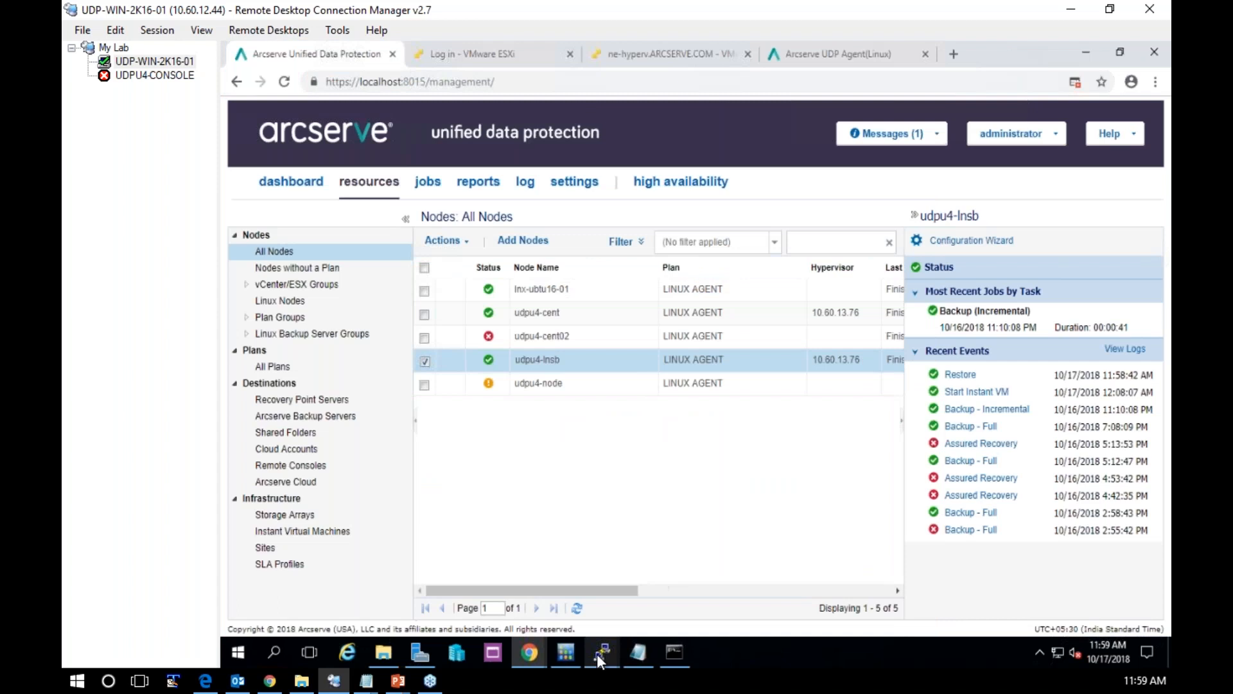
pyautogui.moveTo(603, 653)
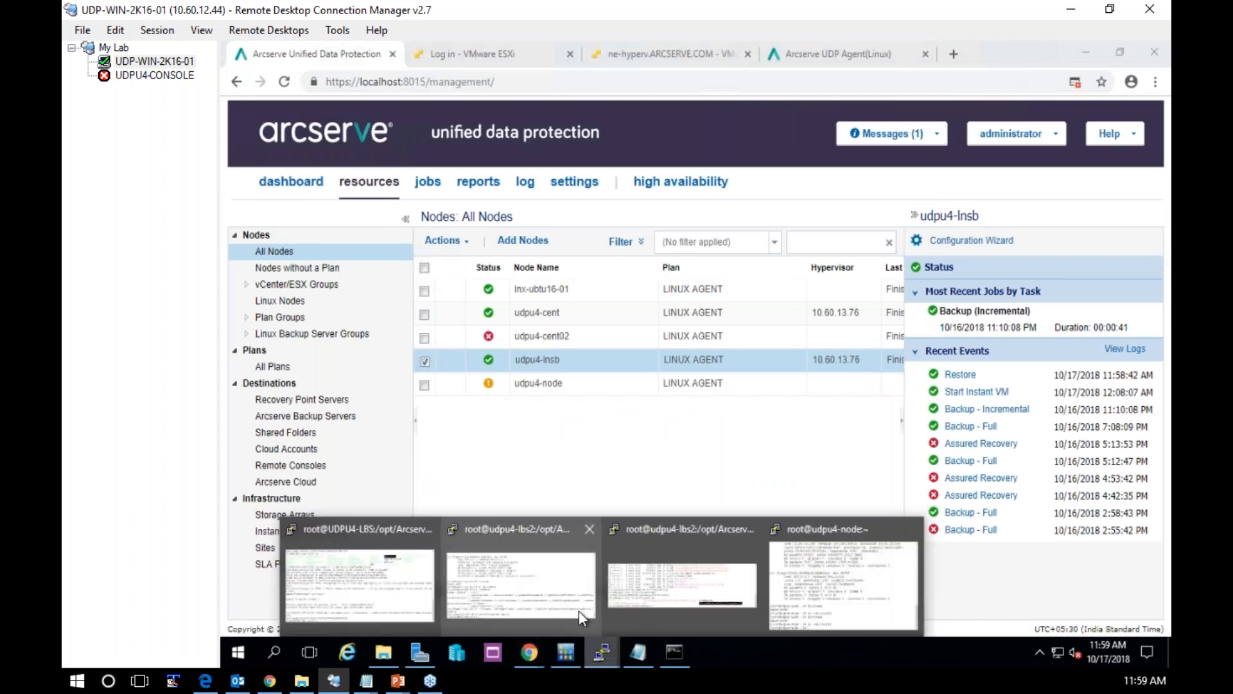
pyautogui.moveTo(579, 610)
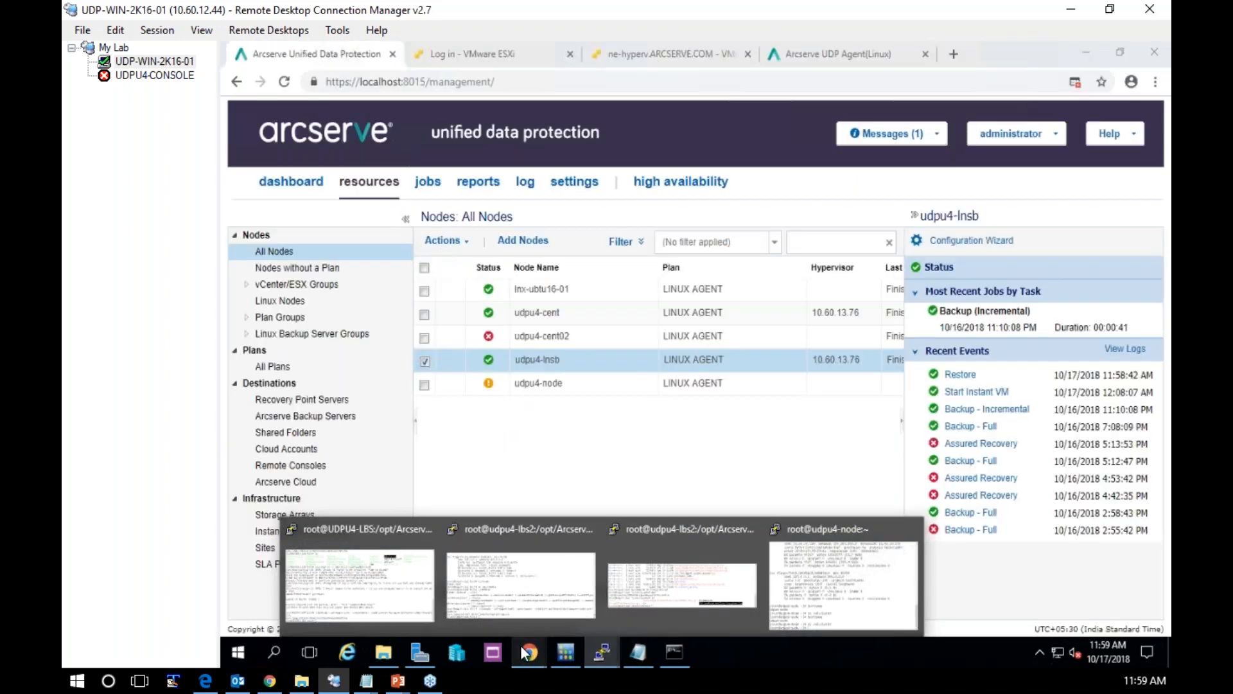
pyautogui.click(528, 652)
pyautogui.write('root')
pyautogui.press('Return')
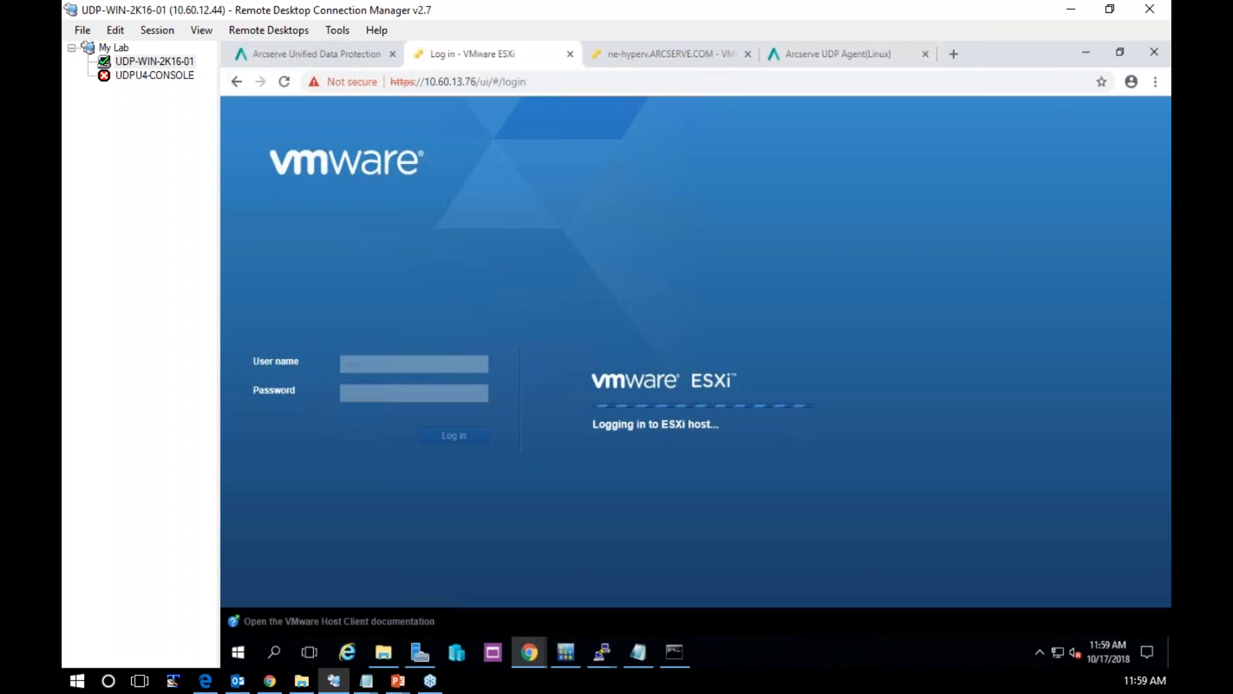
# Switch to the PuTTY session on UDPU4-LBS and connect by ssh to udpu4-lnsb with the user's account and password
pyautogui.click(604, 650)
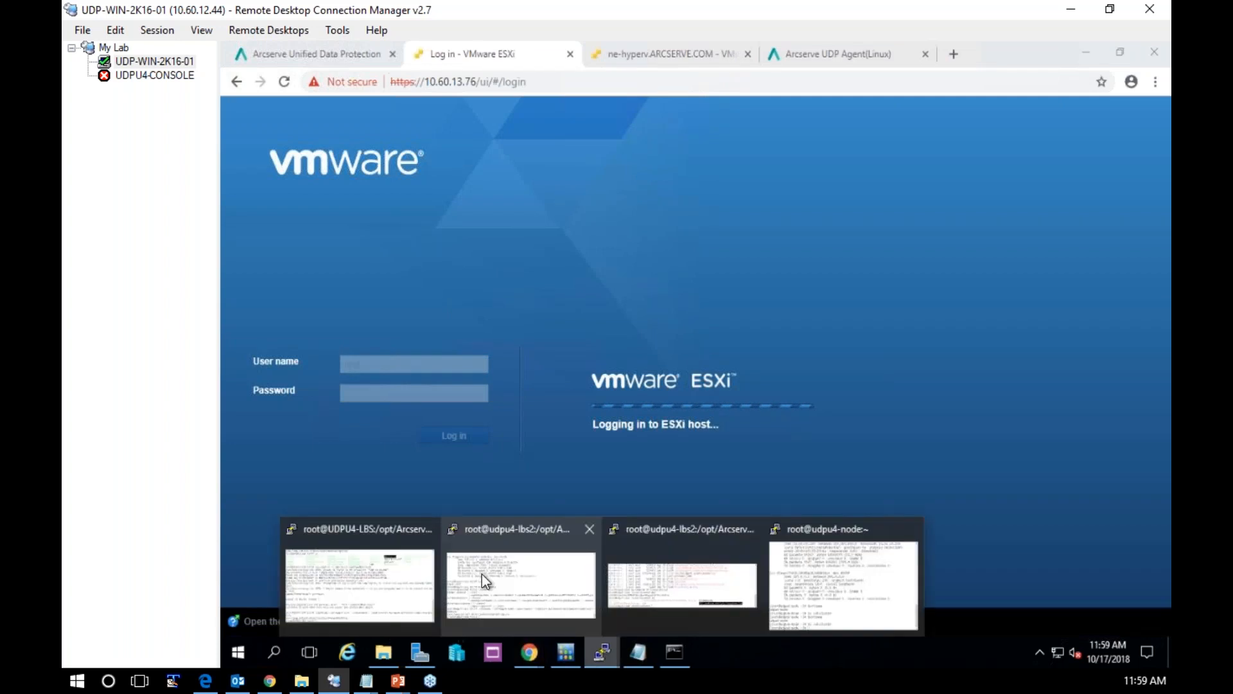
pyautogui.moveTo(481, 573)
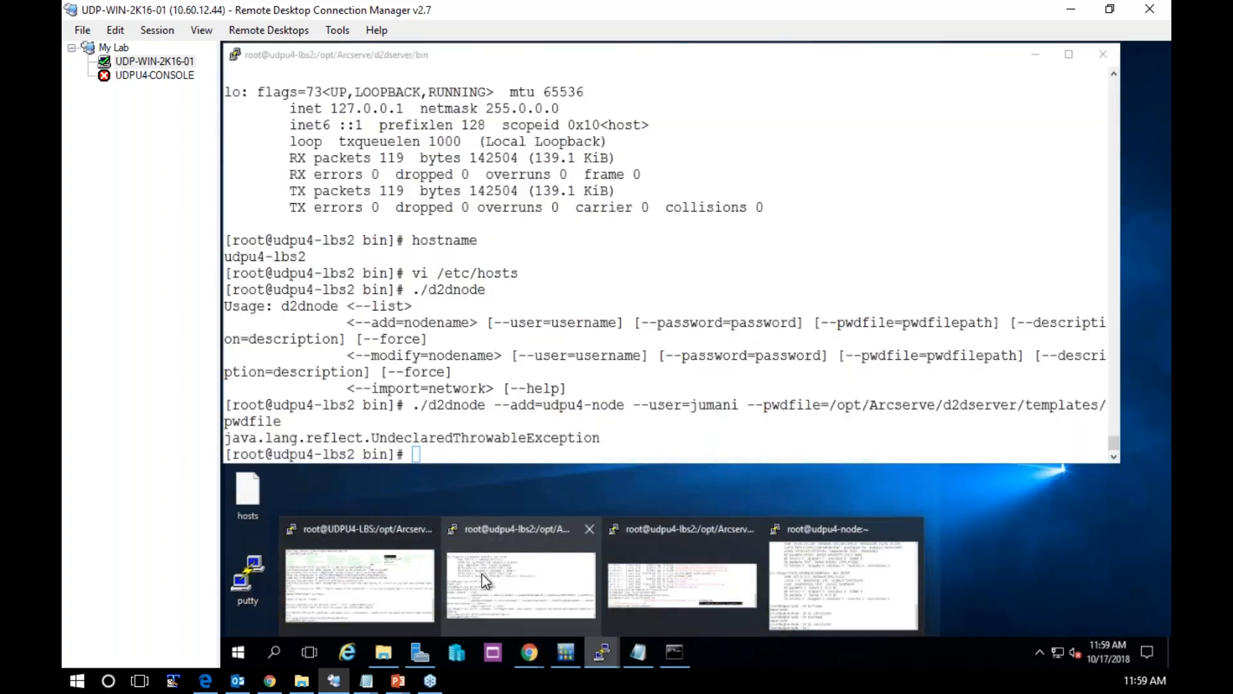
pyautogui.click(360, 581)
pyautogui.write('ssh jumani@udpu')
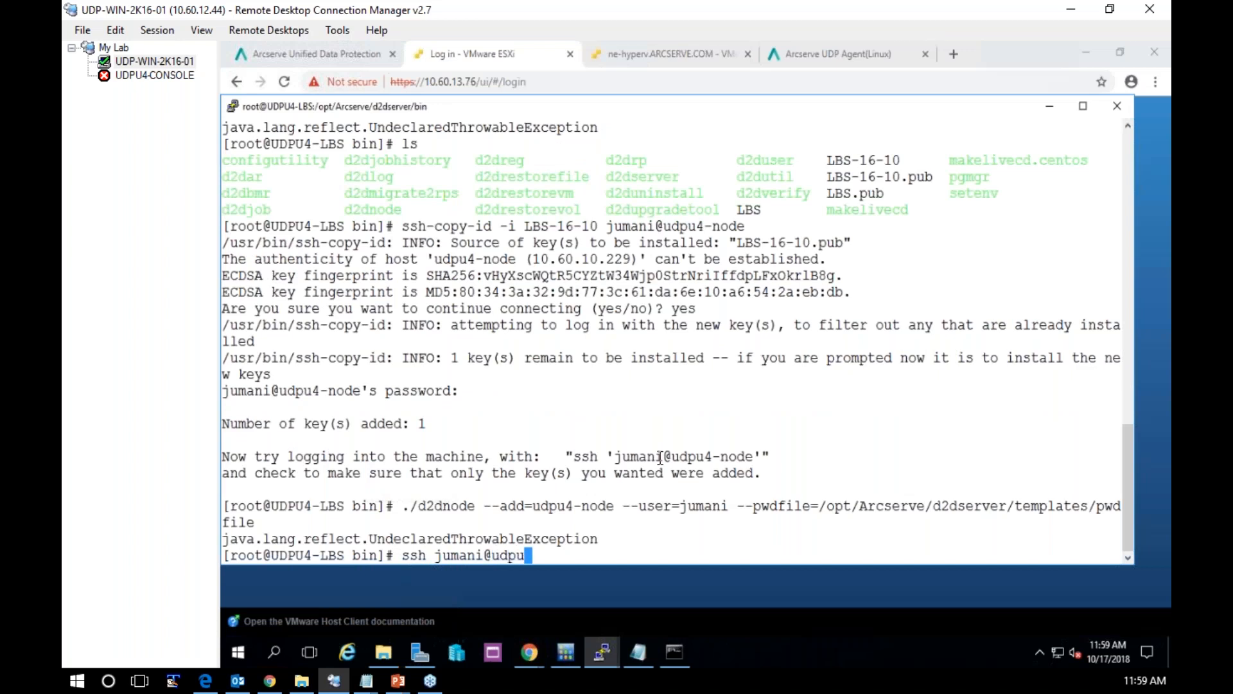
pyautogui.write('4-lnsb')
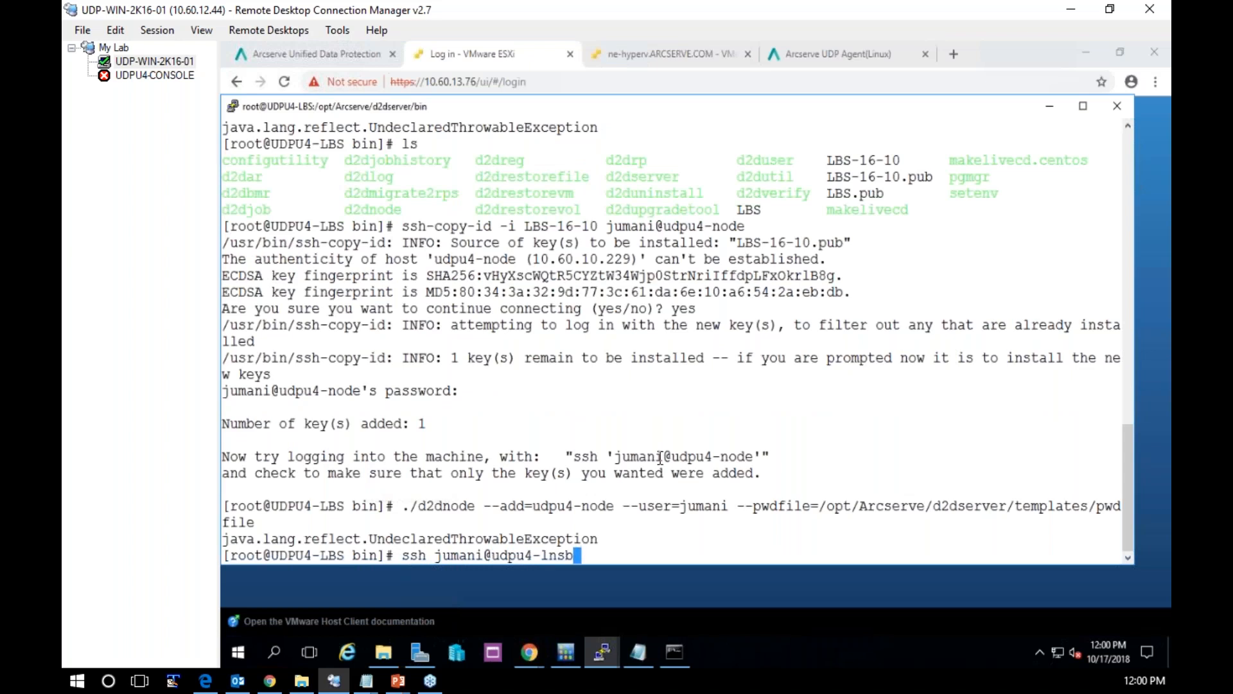
pyautogui.press('Return')
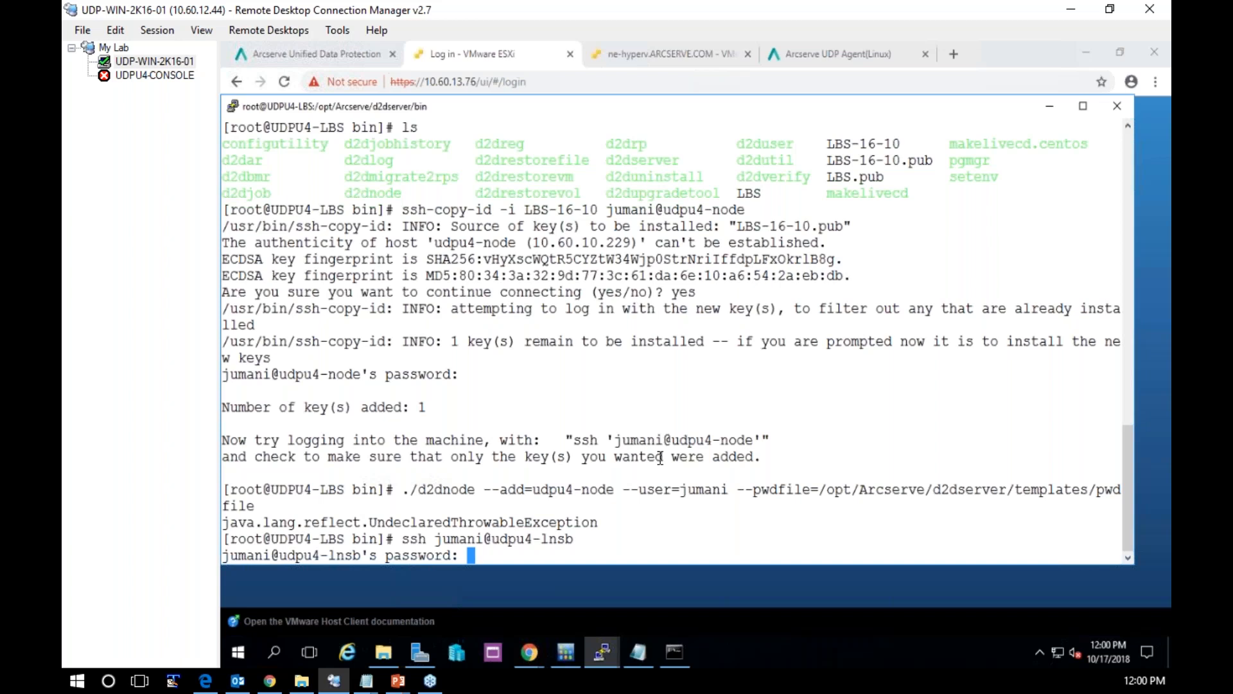
pyautogui.press('Return')
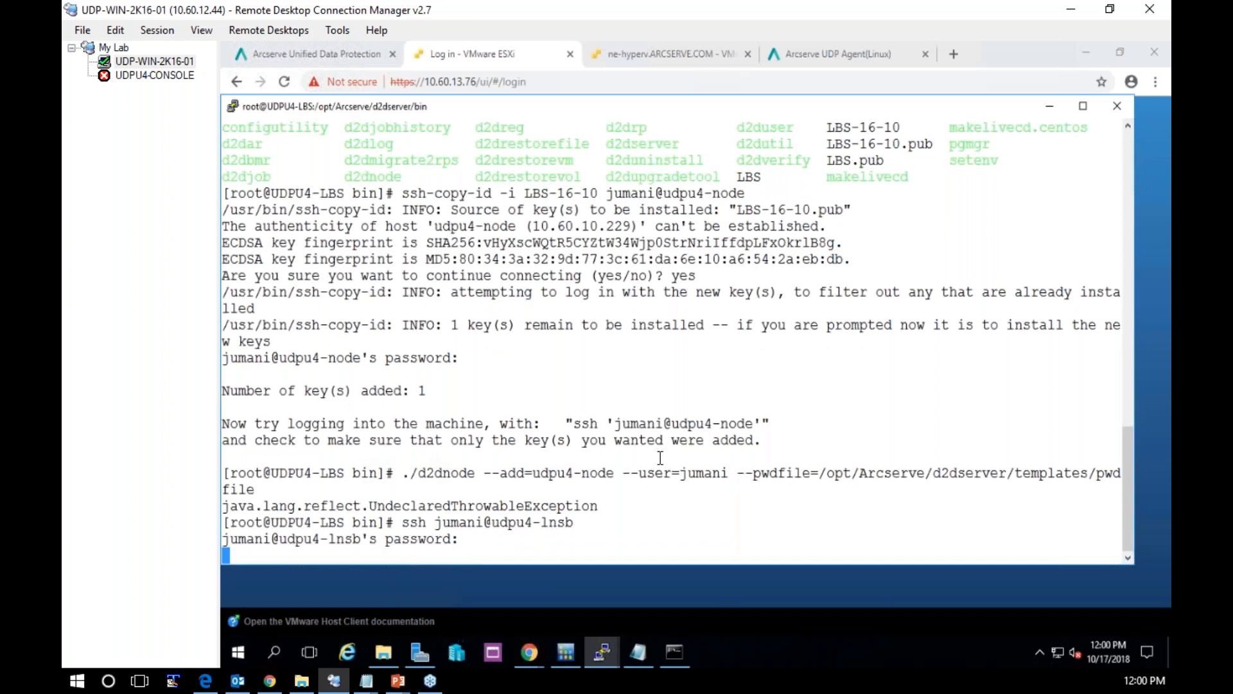
# Become root on udpu4-lnsb with "sudo su -", entering the account password
pyautogui.write('sudo su -')
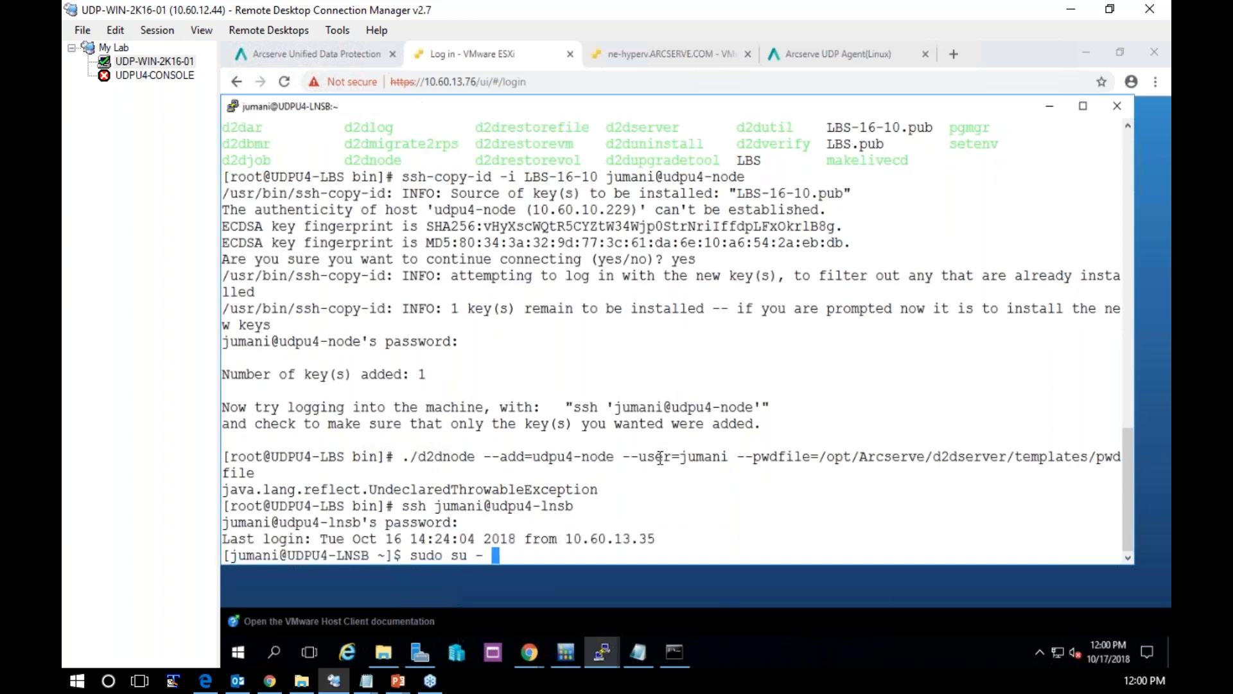
pyautogui.press('Return')
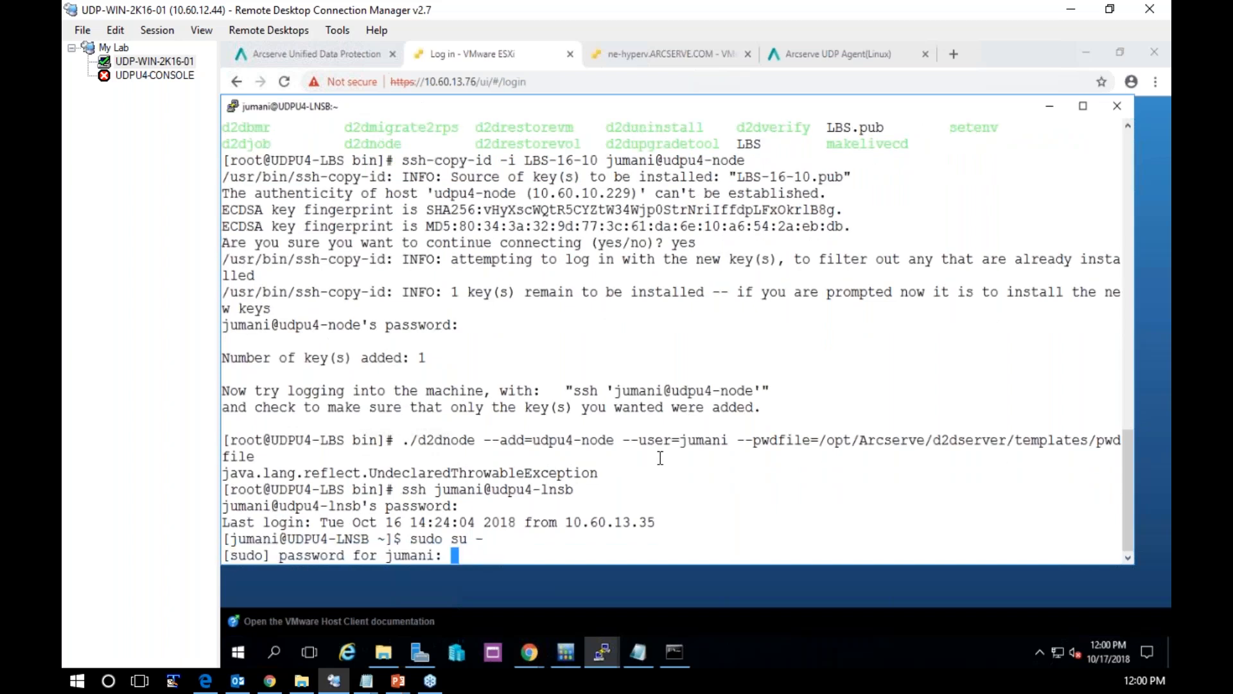
pyautogui.press('Return')
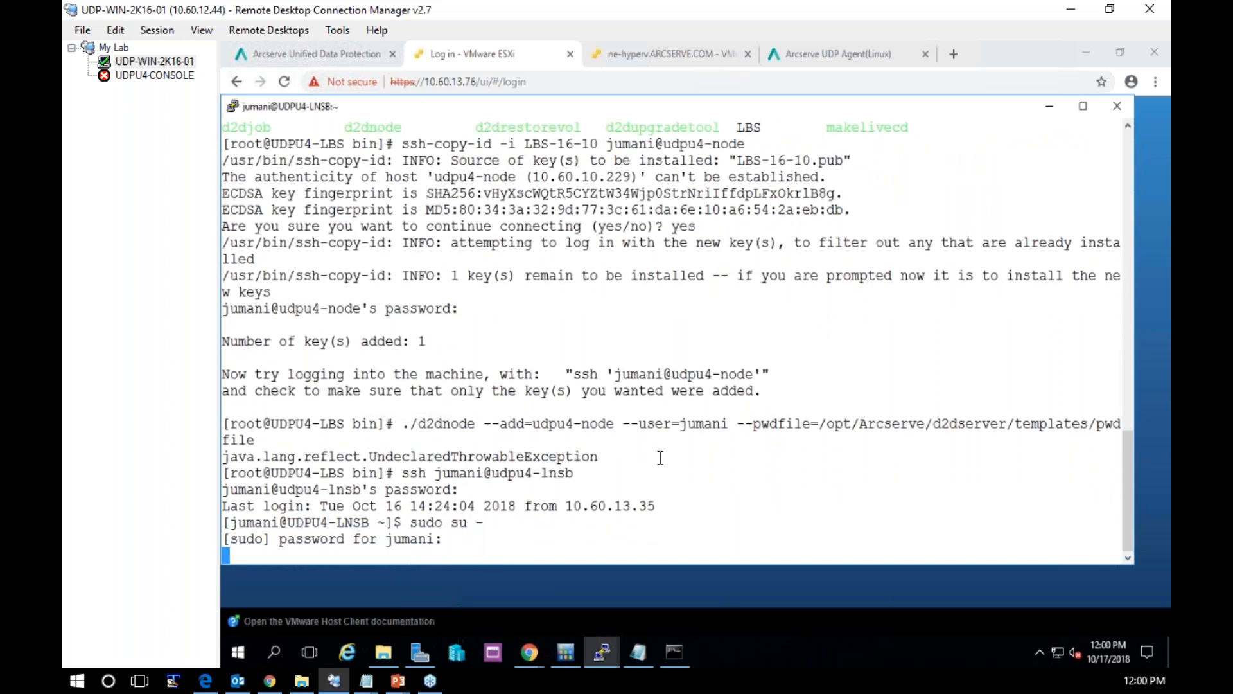
# List the contents of /tmp, change into test-restore and list all its files with "ls -al" to verify the restore
pyautogui.write('cd /t')
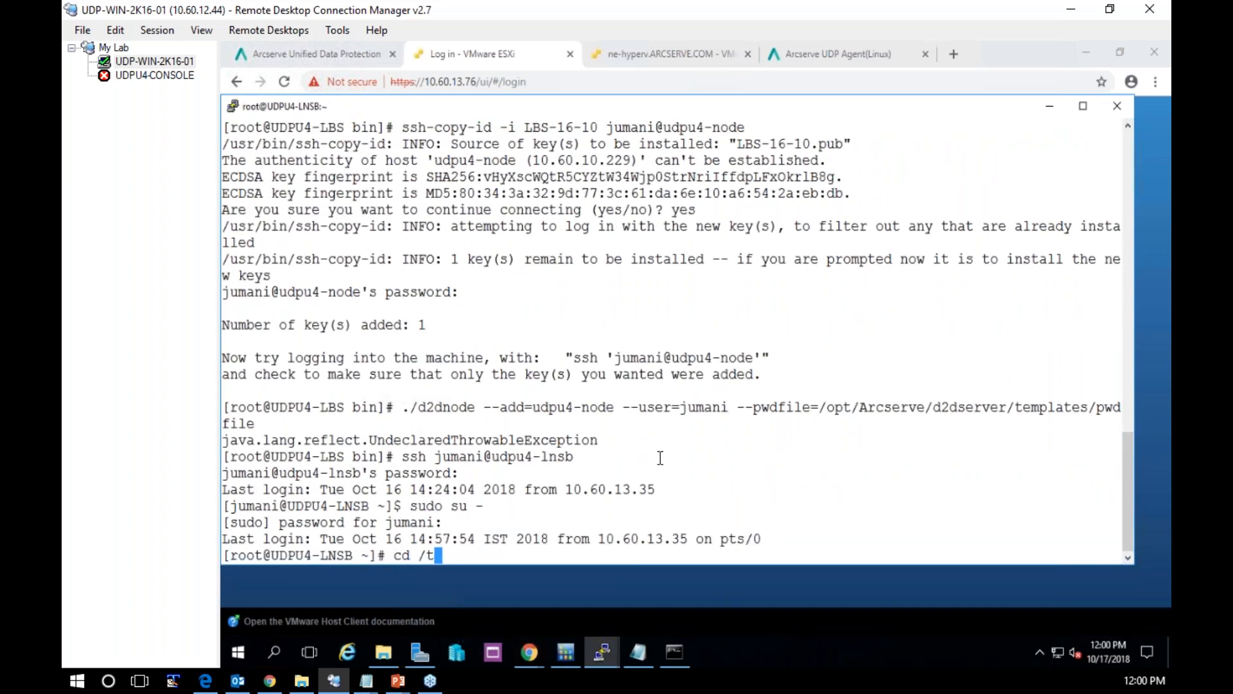
pyautogui.write('mp')
pyautogui.press('Return')
pyautogui.write('ls')
pyautogui.press('Return')
pyautogui.write('cd test')
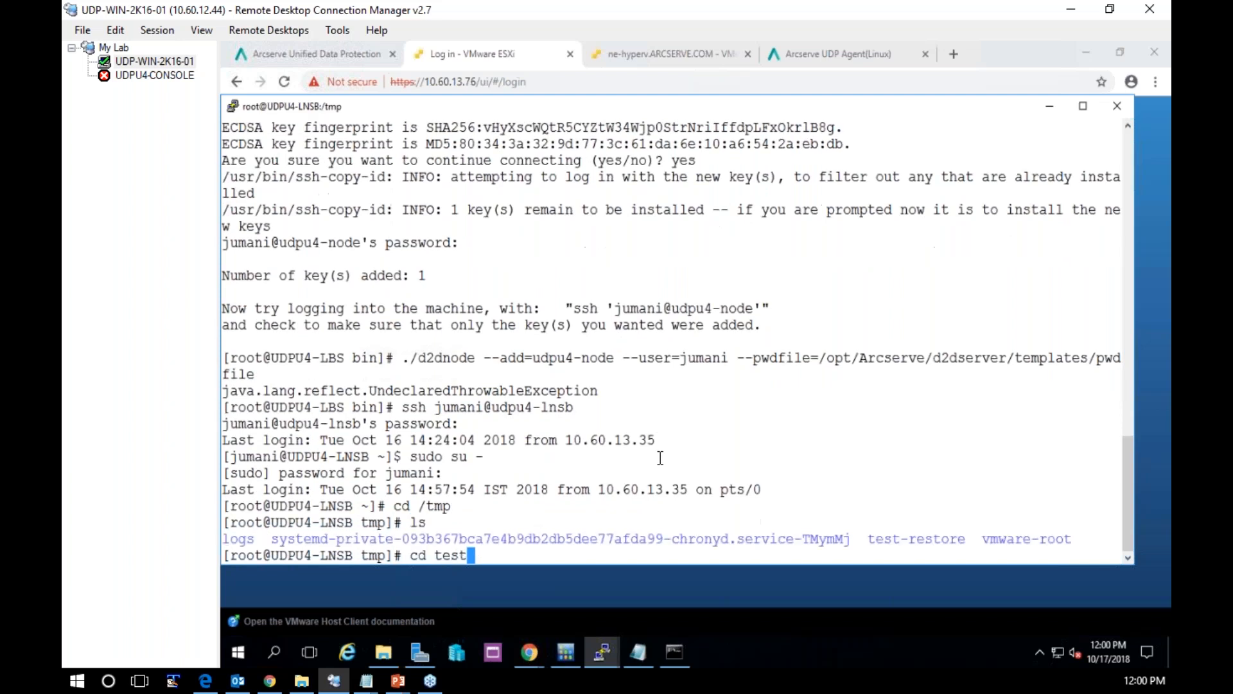
pyautogui.press('Tab')
pyautogui.press('Return')
pyautogui.write('ls -al')
pyautogui.press('Return')
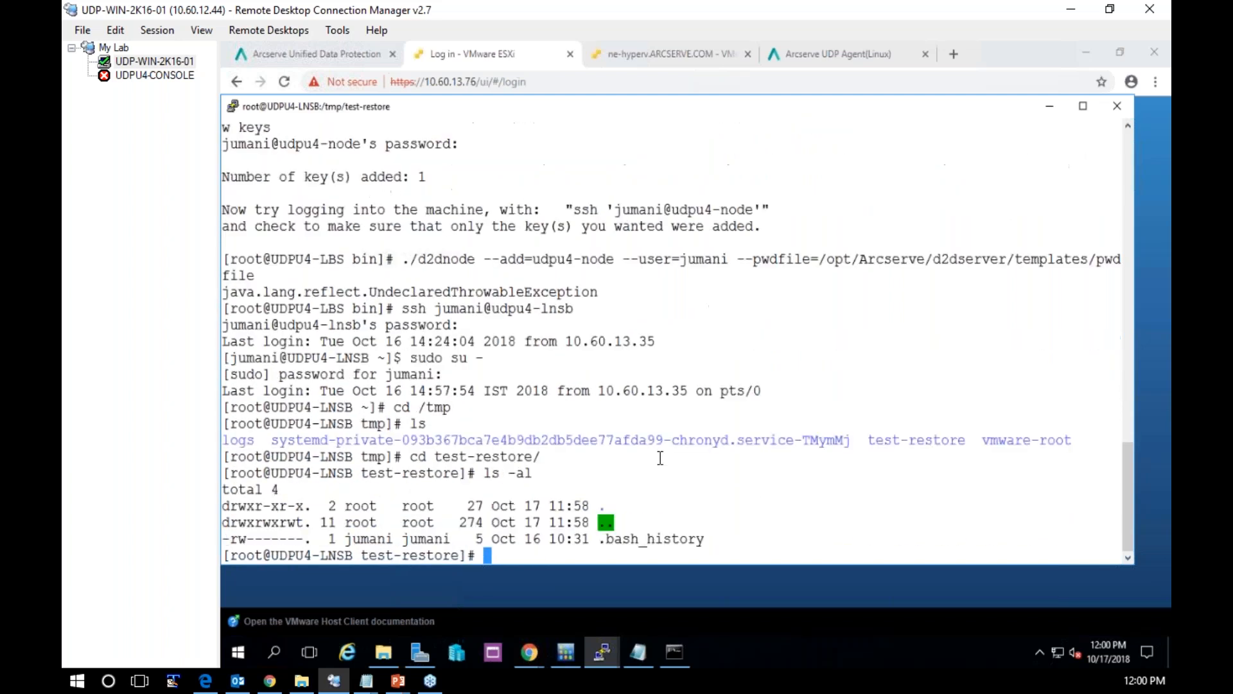
# Return to the VMware ESXi login page and log in as root with the account password
pyautogui.click(1050, 106)
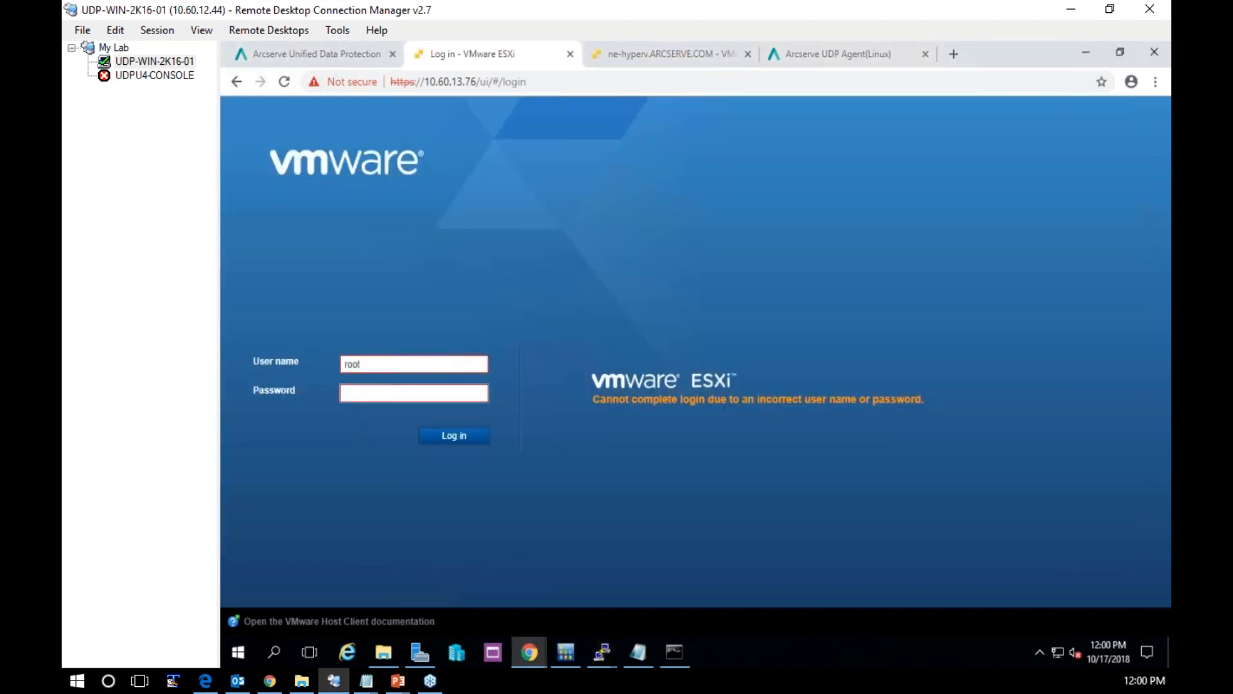
pyautogui.write('***********')
pyautogui.press('Return')
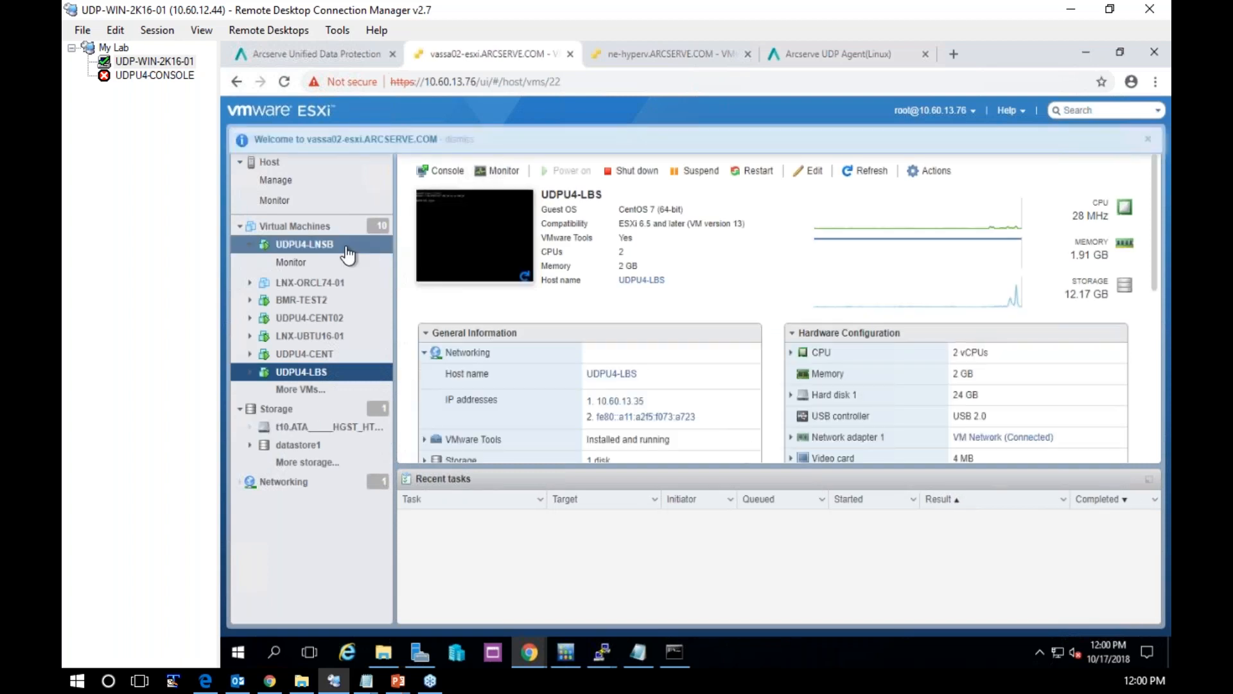
# Start creating a new virtual machine on the ESXi host and name it BMR-LIVE-TEST
pyautogui.click(300, 229)
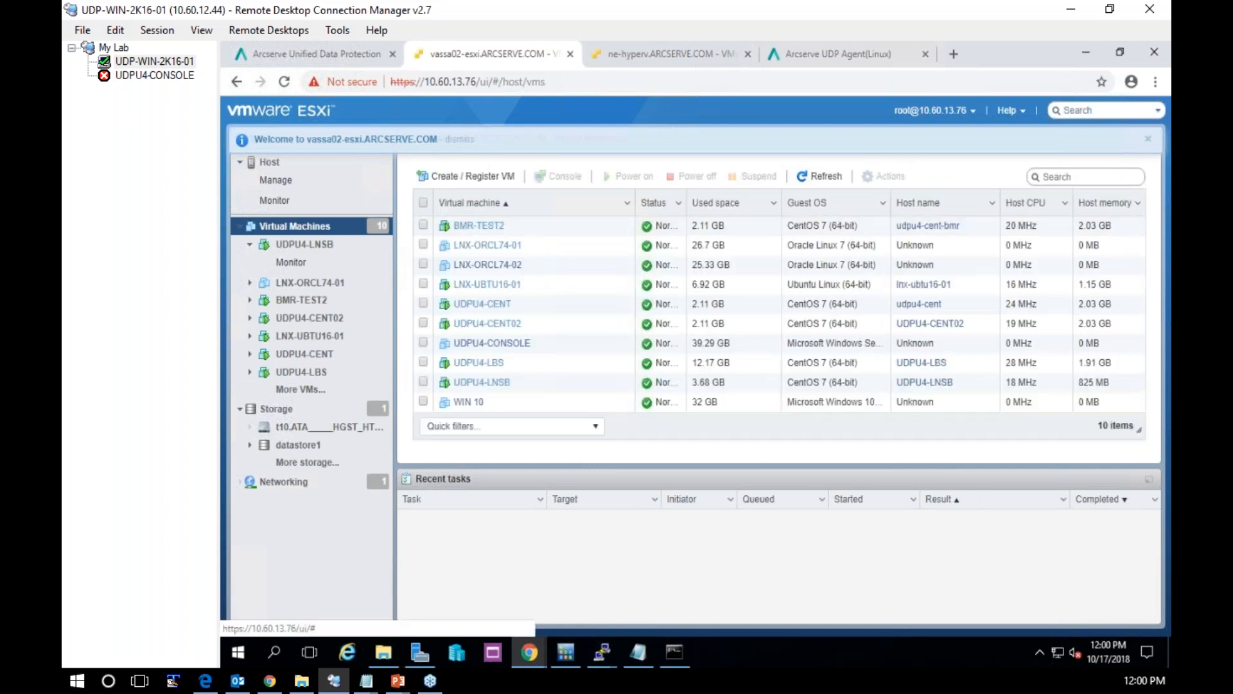
pyautogui.click(473, 177)
pyautogui.click(888, 565)
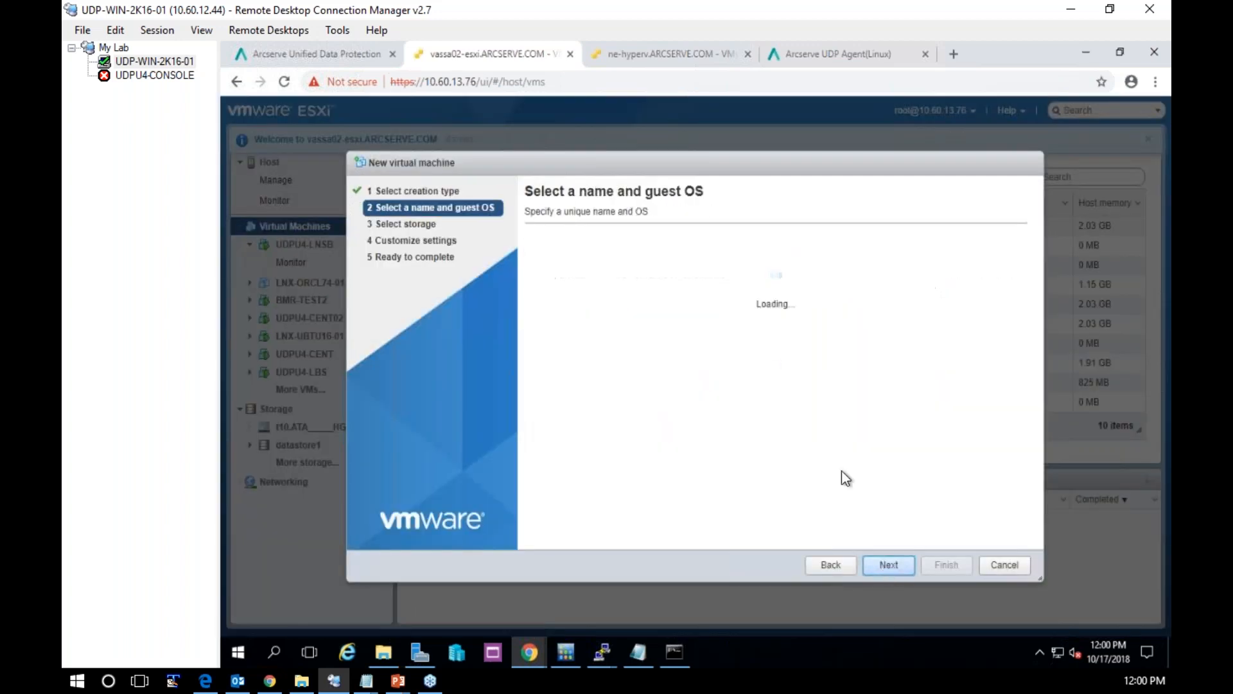
pyautogui.write('BMR-L')
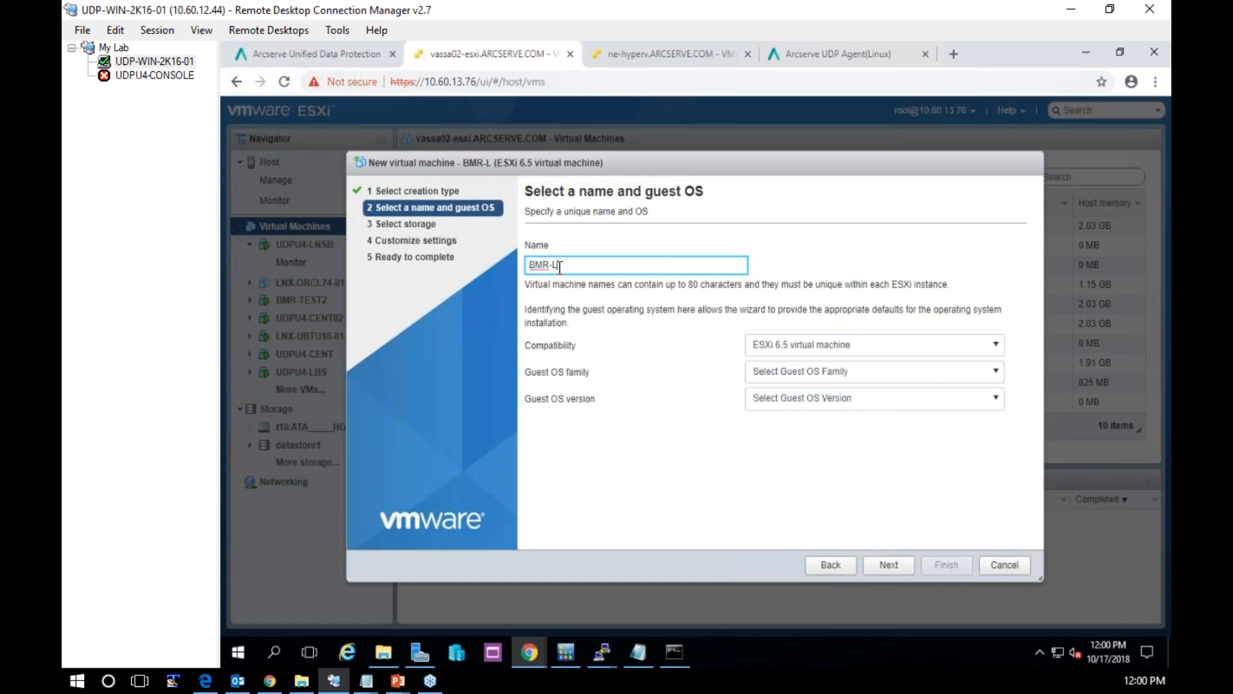
pyautogui.write('IVE-TEST')
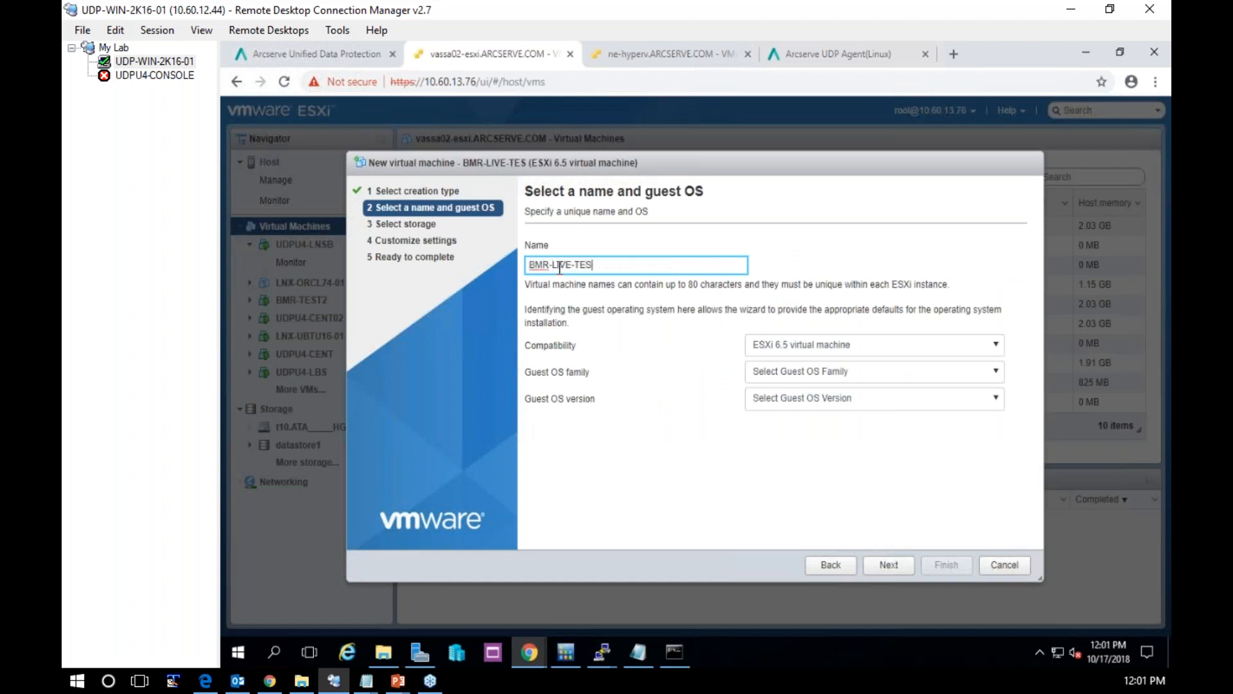
# Set the guest OS family to Linux and version to CentOS 7 (64-bit), and keep the default storage
pyautogui.click(847, 380)
pyautogui.click(798, 414)
pyautogui.click(798, 398)
pyautogui.scroll(-1, 815, 490)
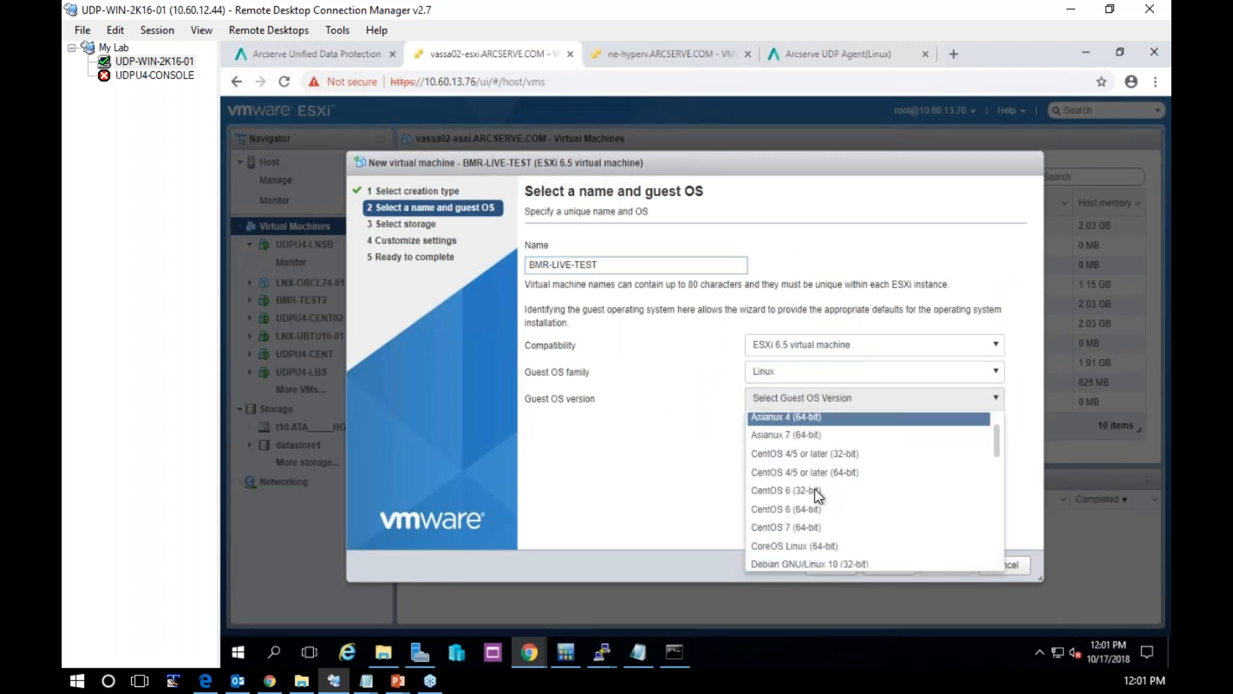
pyautogui.click(815, 527)
pyautogui.click(903, 569)
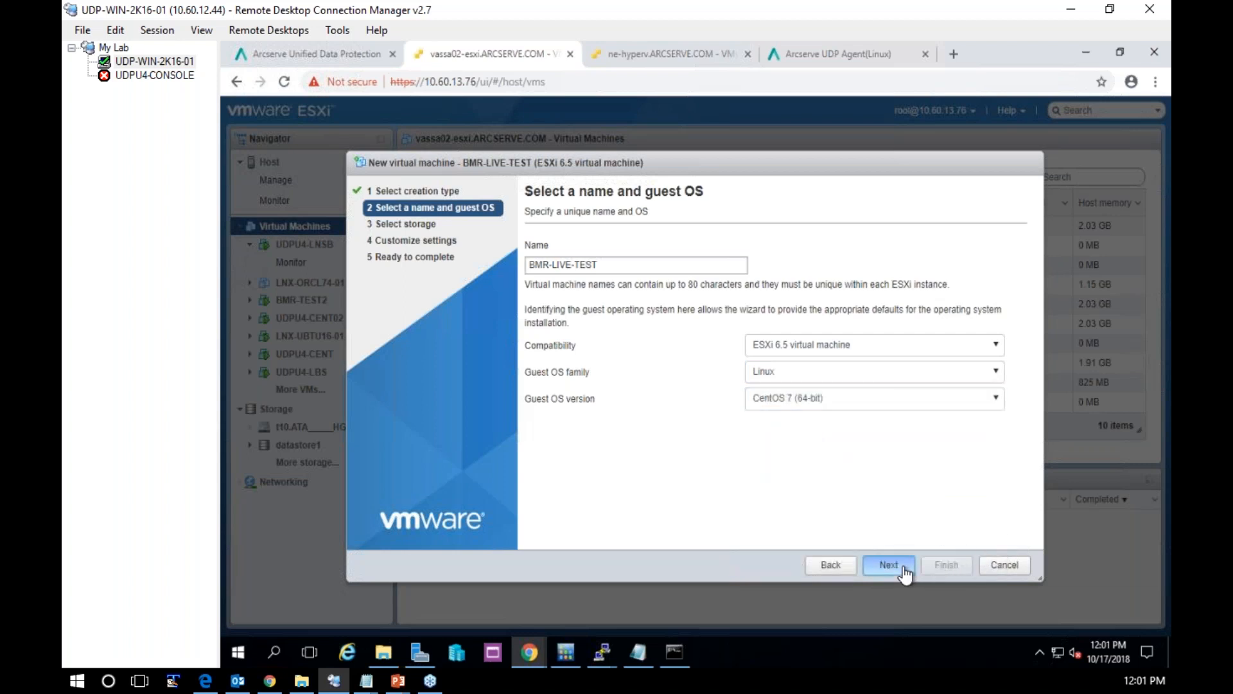
pyautogui.click(890, 567)
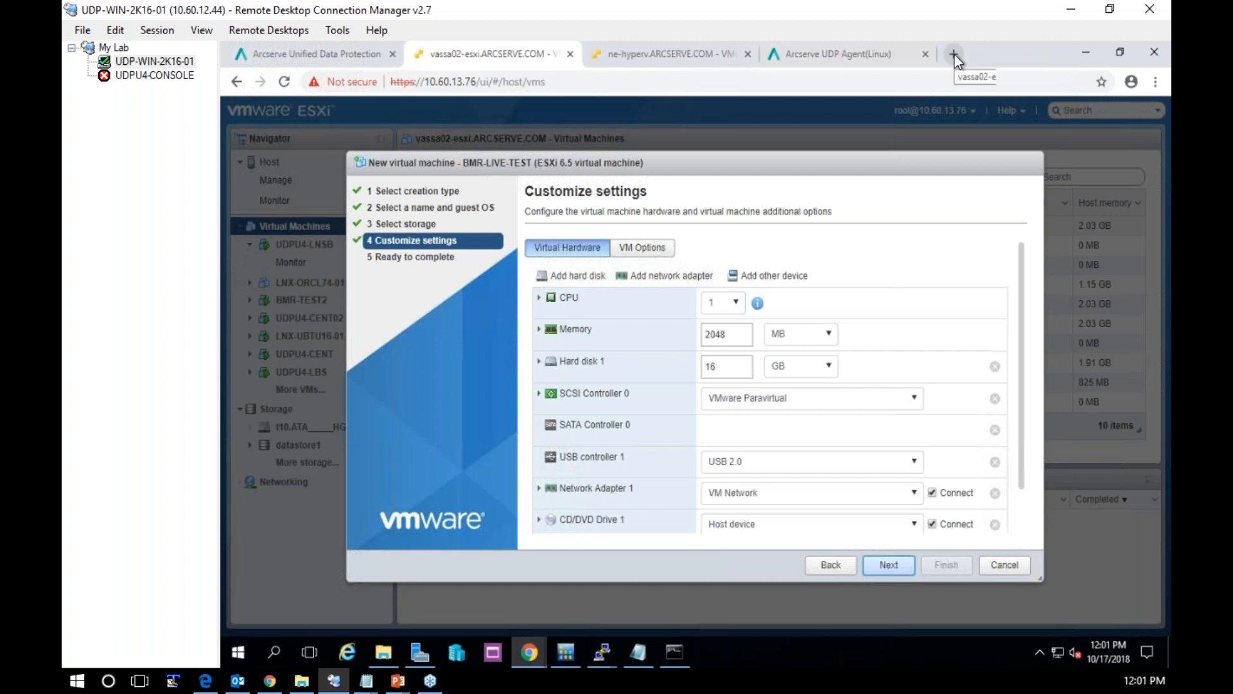
# Open the ESXi host's virtual machines page in a second browser tab and check the hard disk size of UDPU4-LNSB
pyautogui.click(587, 81)
pyautogui.hotkey('ctrl', 'c')
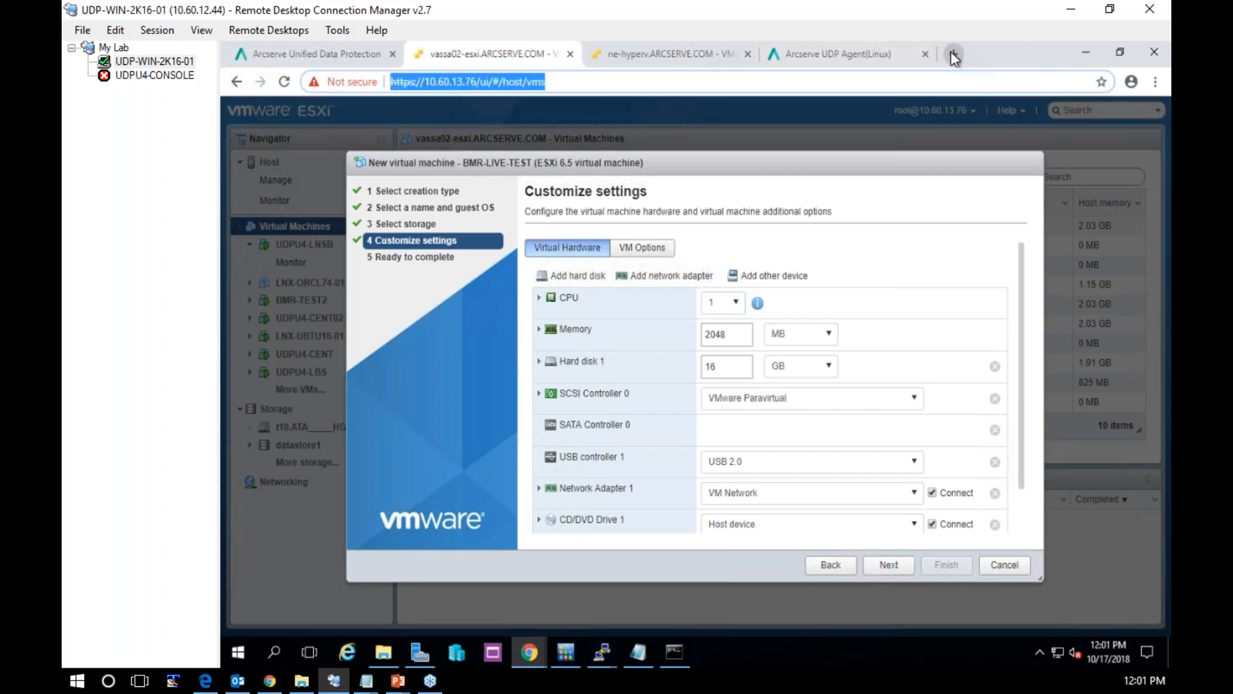
pyautogui.click(951, 52)
pyautogui.hotkey('ctrl', 'v')
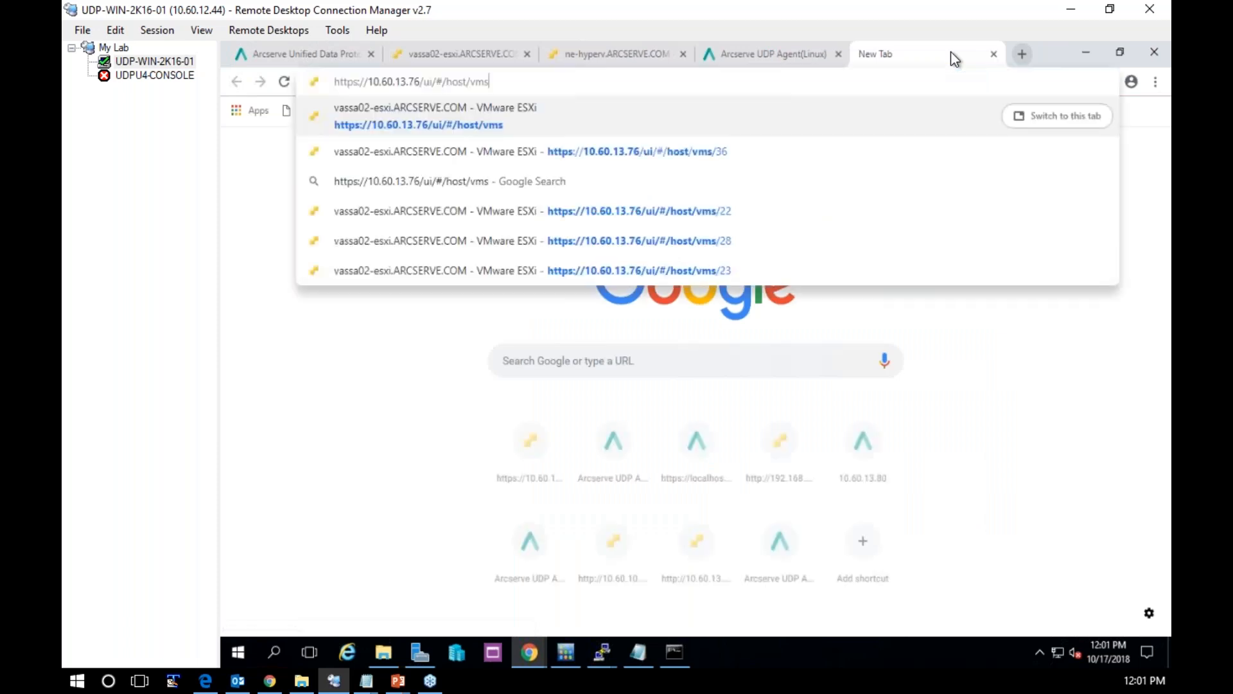
pyautogui.press('Return')
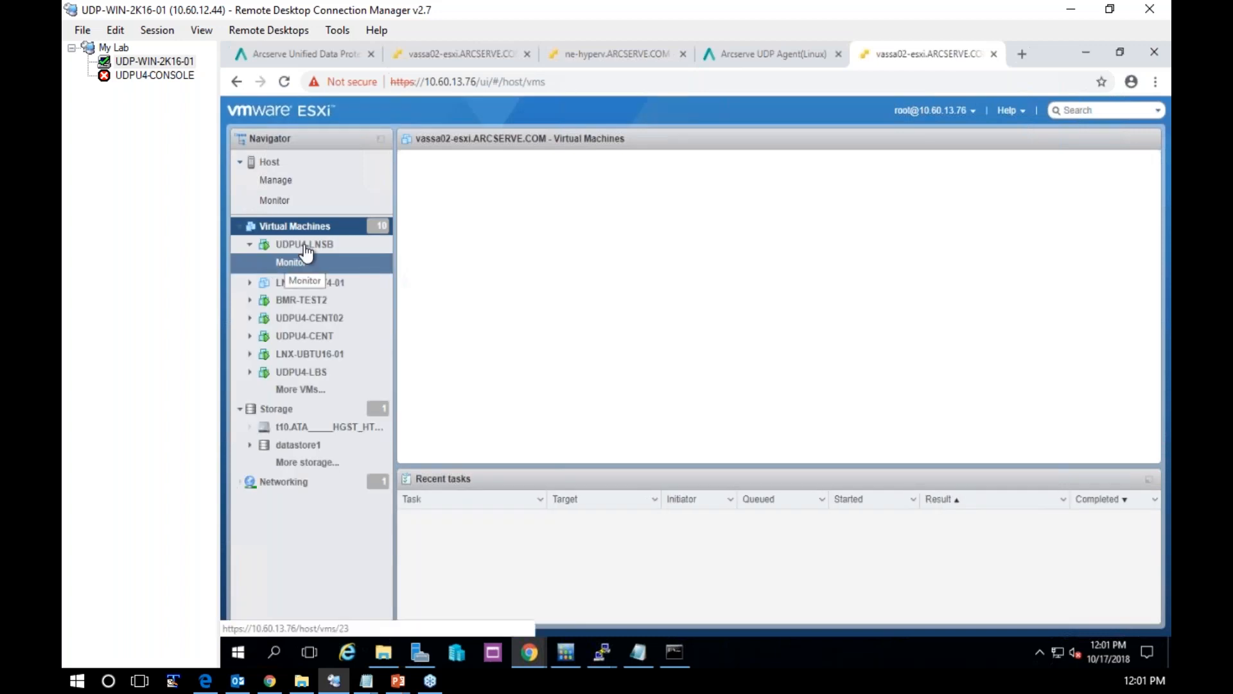
pyautogui.click(306, 248)
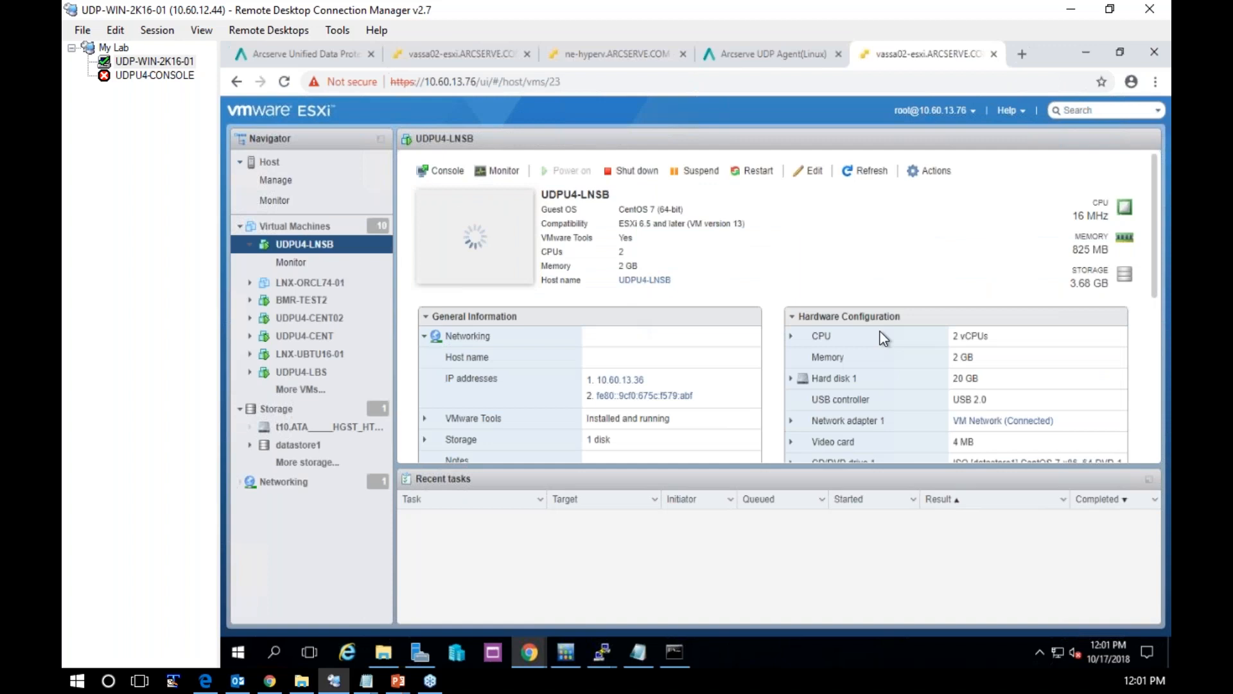
pyautogui.moveTo(987, 396); pyautogui.dragTo(945, 397)
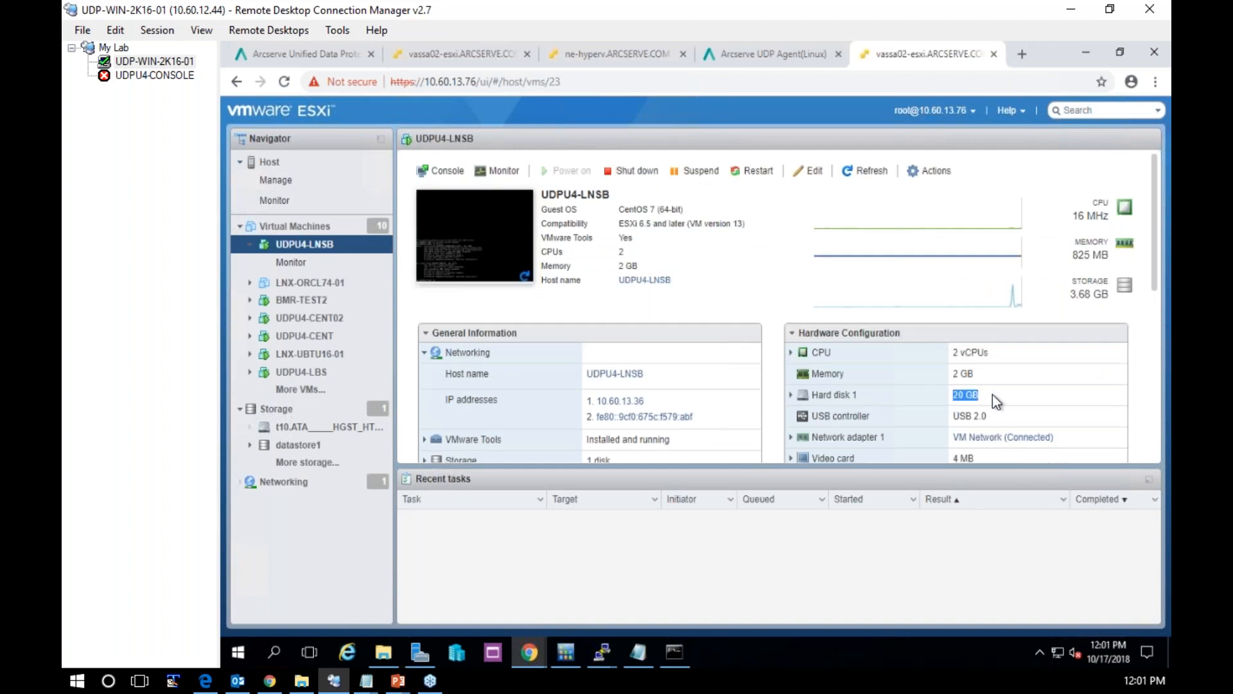
# Return to the new virtual machine wizard and make hard disk 1 a 20 GB thin-provisioned disk
pyautogui.click(465, 52)
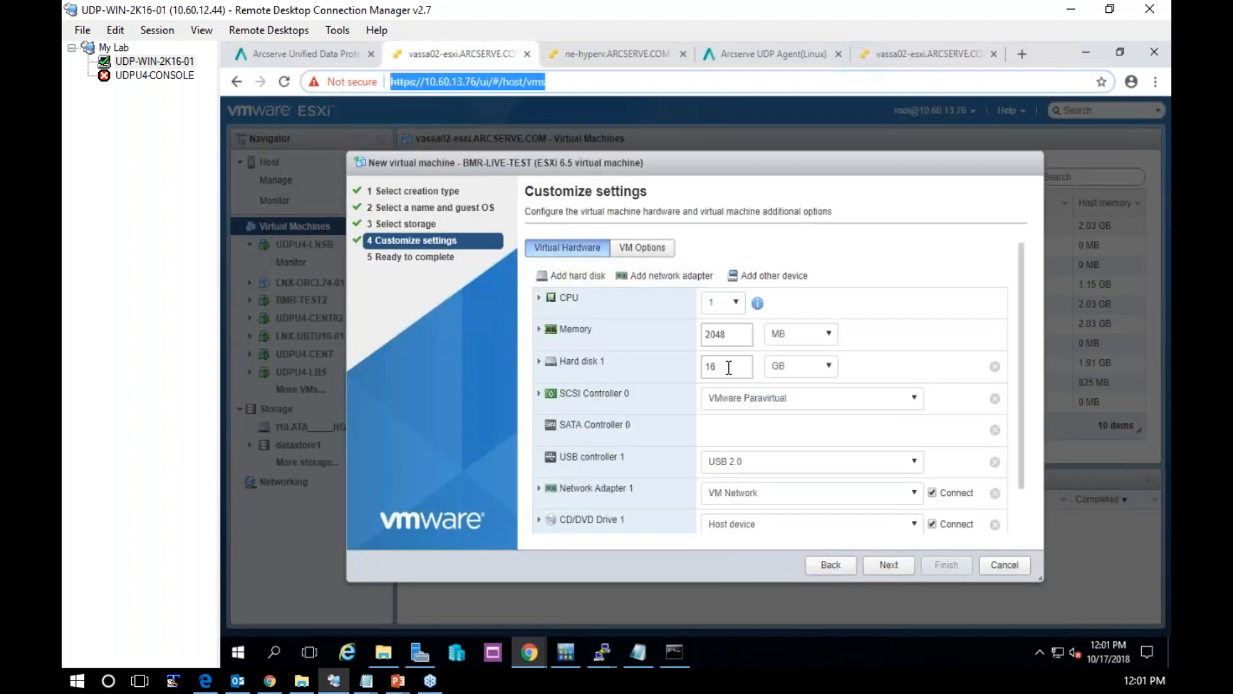
pyautogui.doubleClick(728, 367)
pyautogui.write('20')
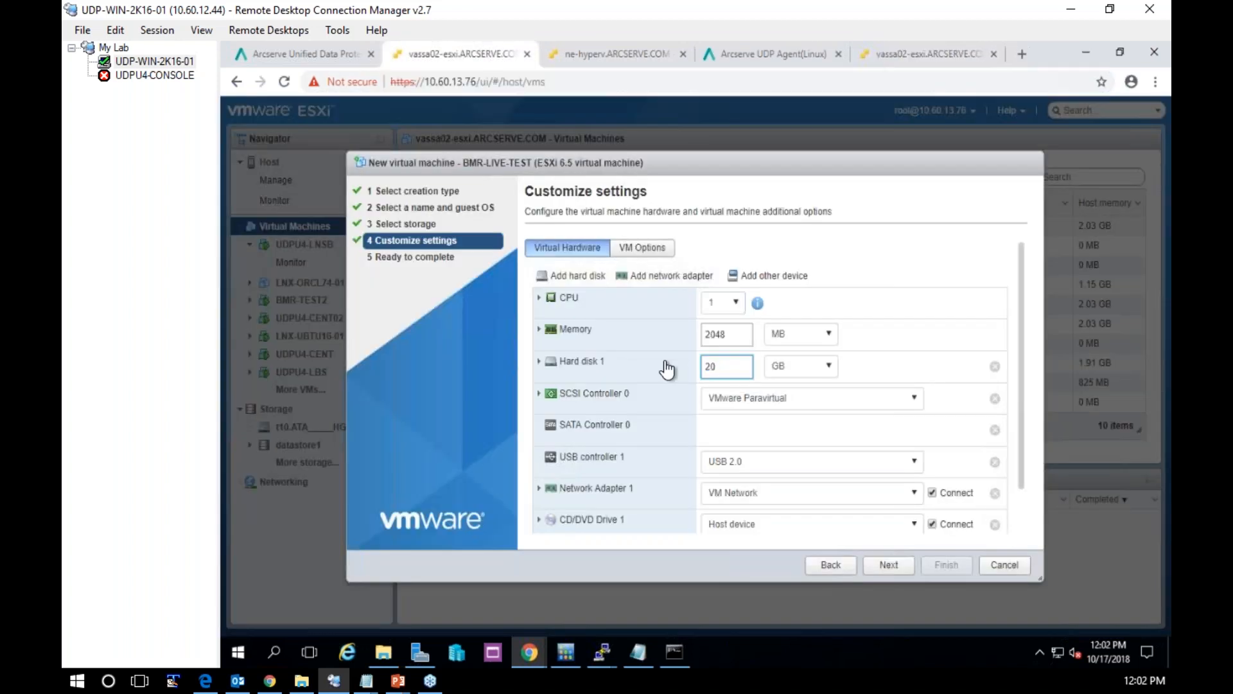
pyautogui.click(539, 362)
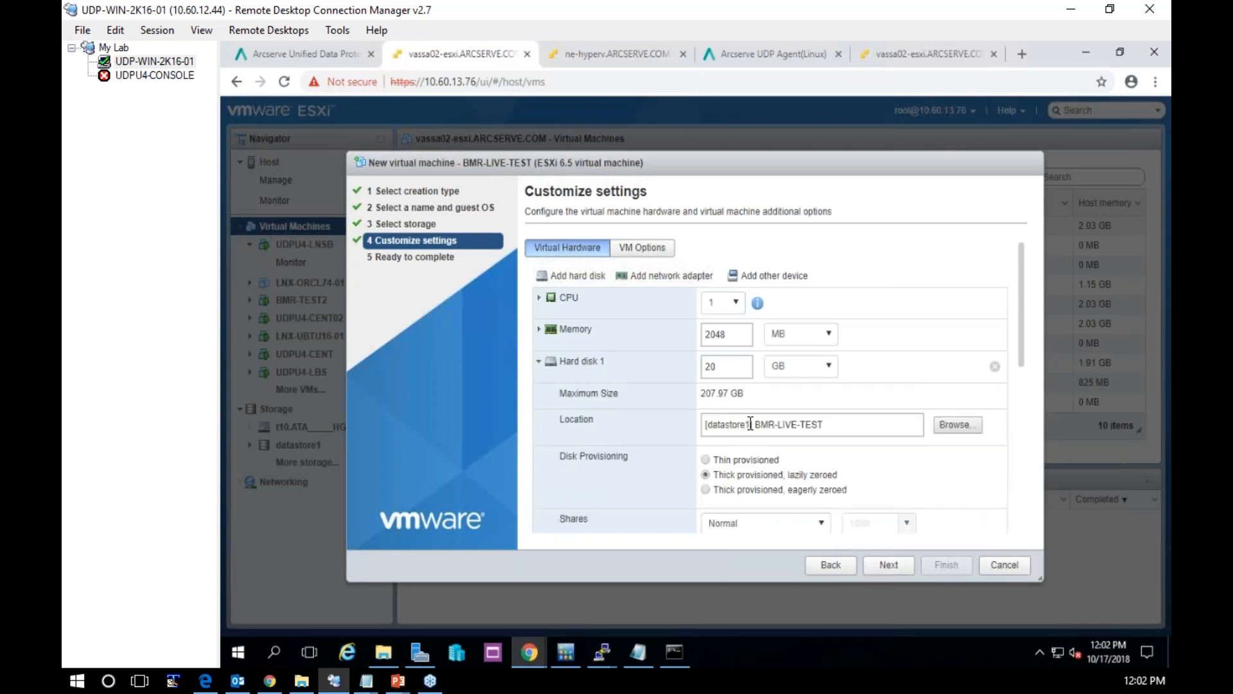
pyautogui.click(706, 460)
pyautogui.click(540, 362)
# Attach the datastore image U4_UDP_Agent_Linux-LiveCD.iso to CD/DVD Drive 1 and finish creating the virtual machine
pyautogui.scroll(-1, 770, 475)
pyautogui.click(769, 478)
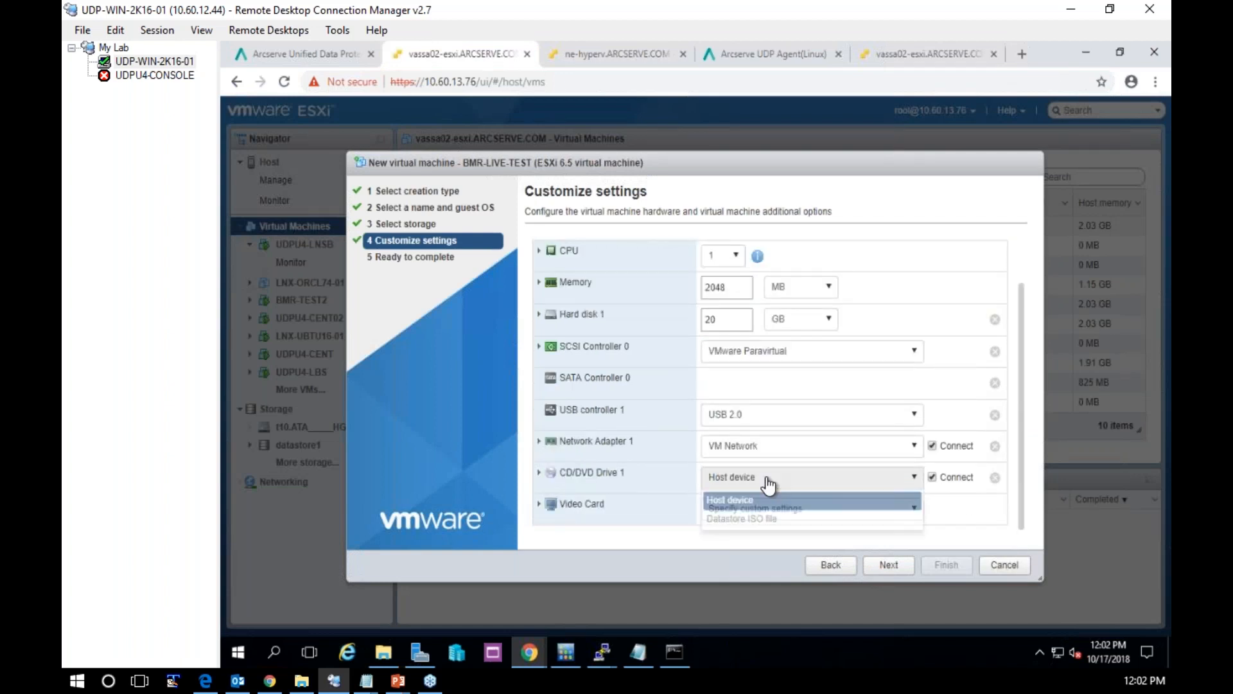
pyautogui.click(759, 515)
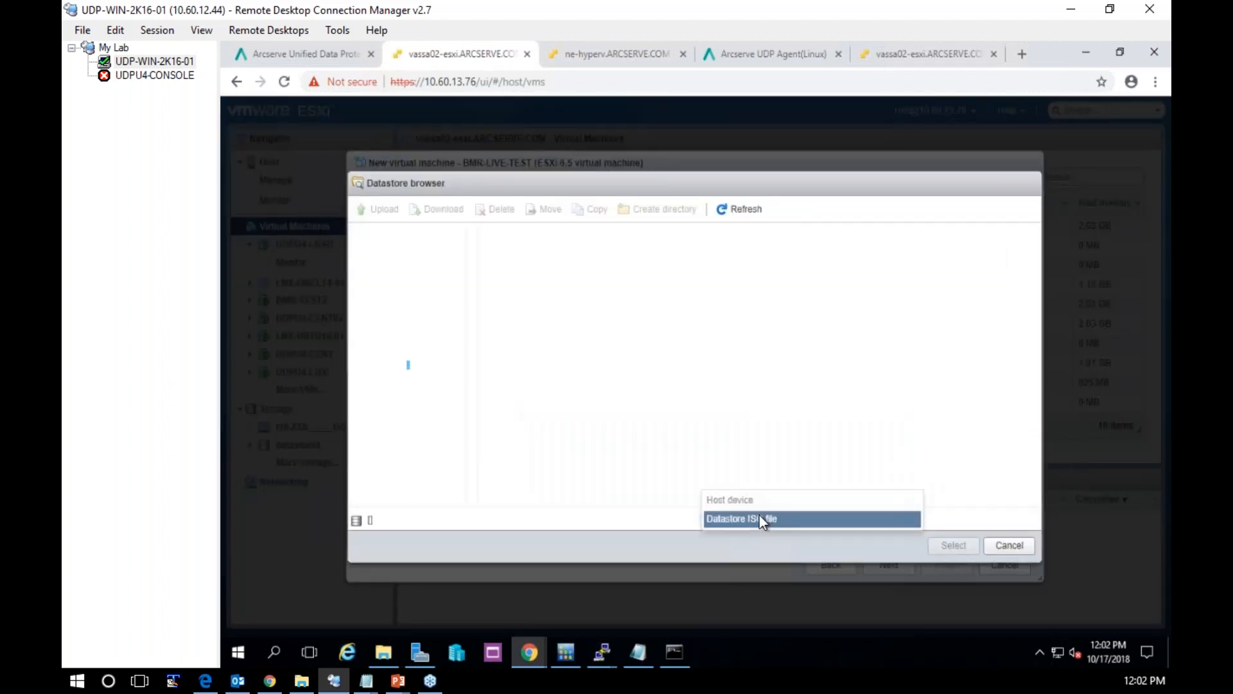
pyautogui.click(632, 494)
pyautogui.scroll(-10, 632, 485)
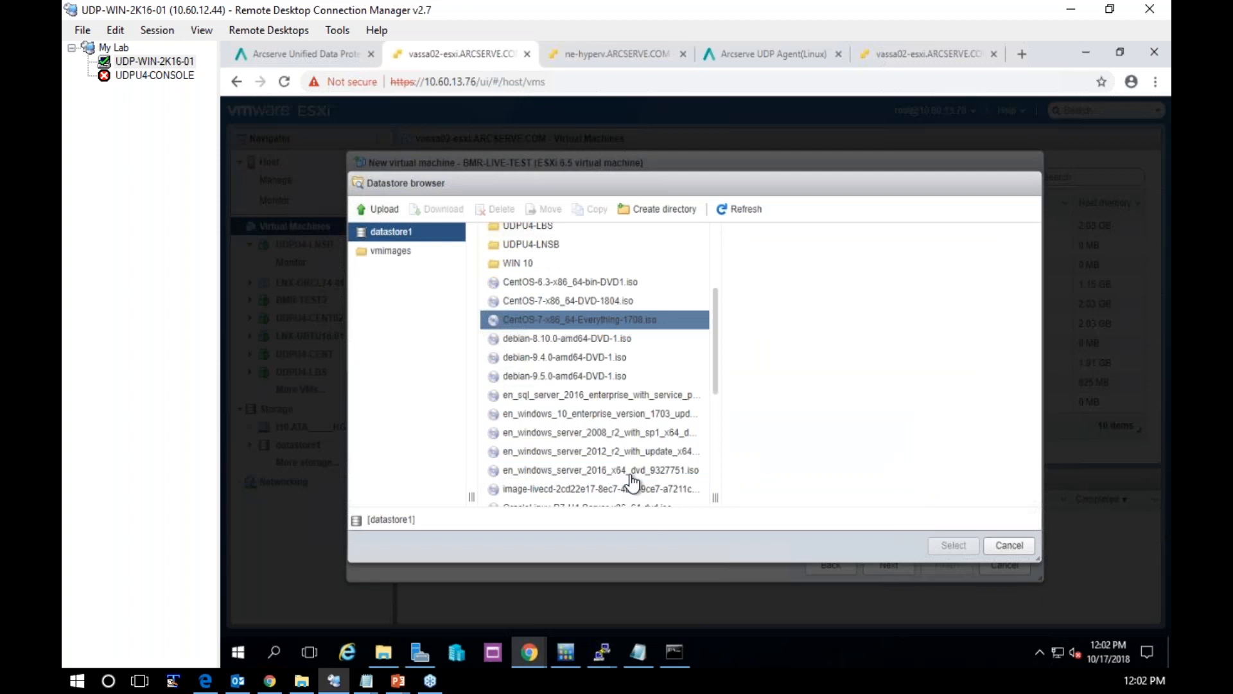
pyautogui.click(633, 479)
pyautogui.click(605, 403)
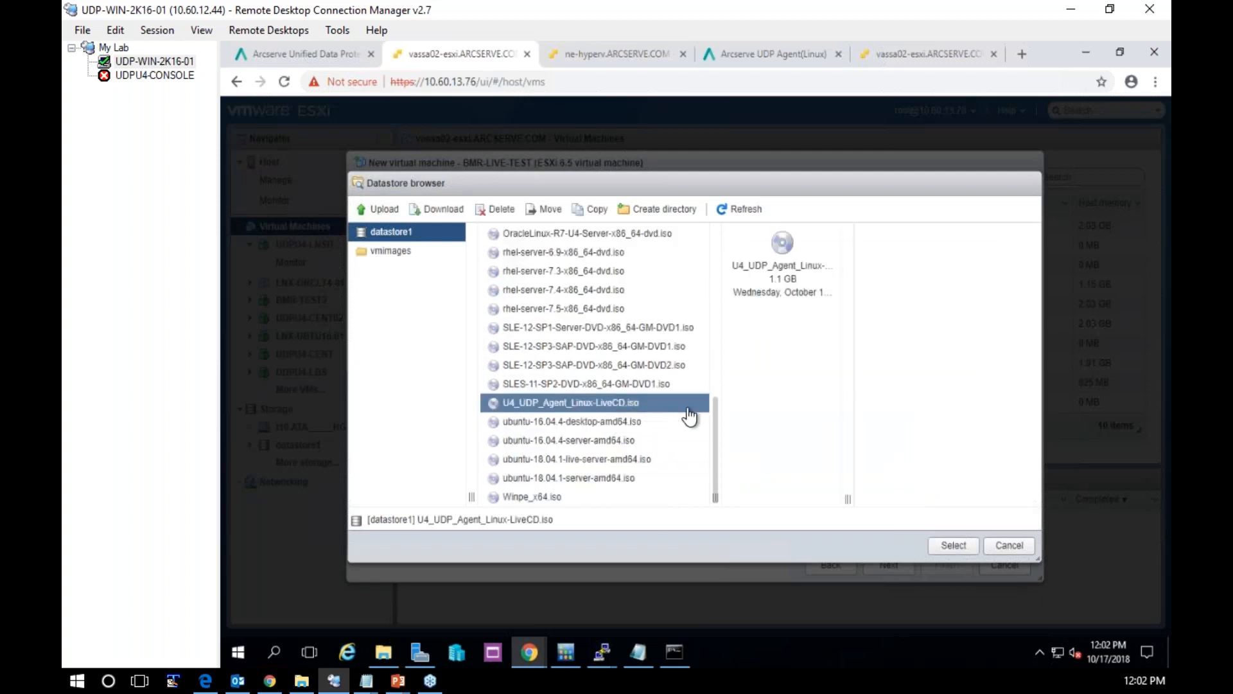
pyautogui.click(953, 546)
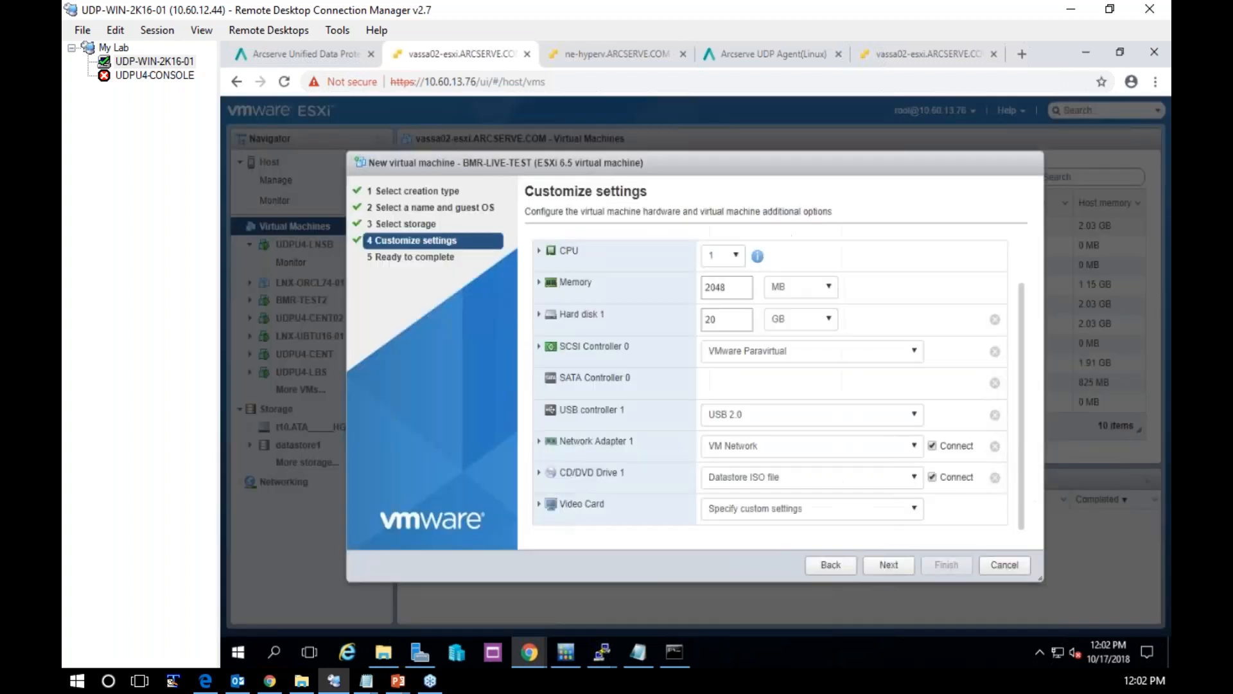
pyautogui.click(890, 565)
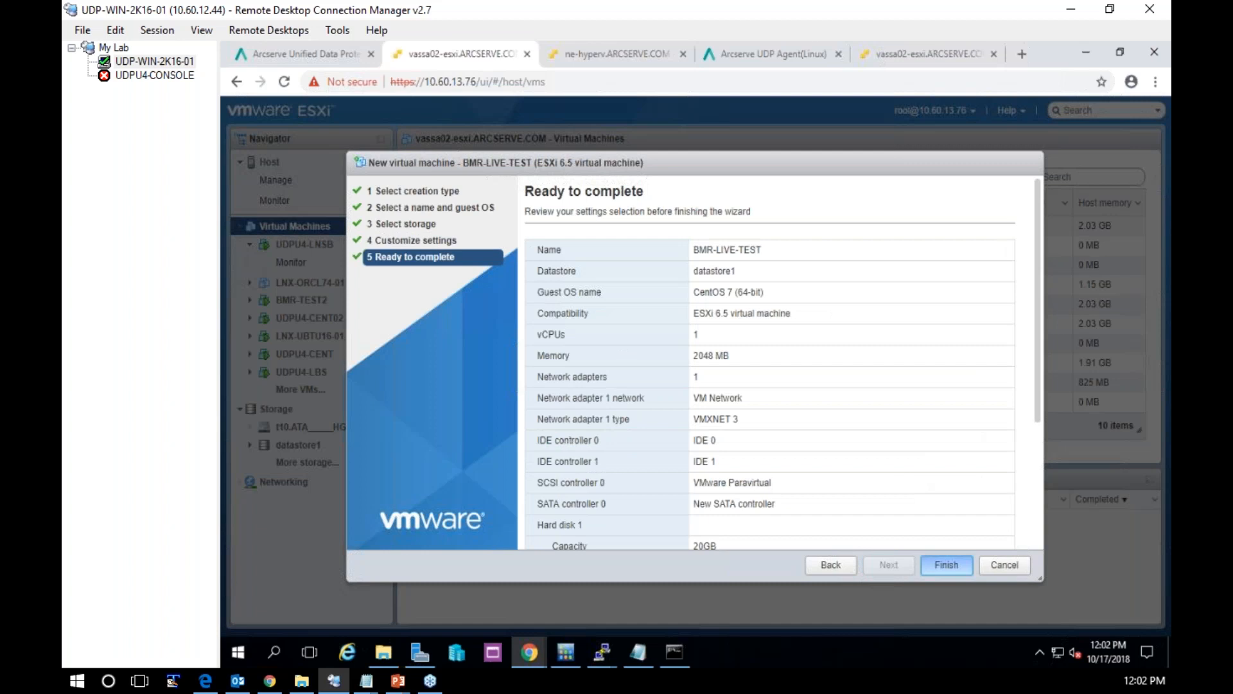
pyautogui.click(946, 565)
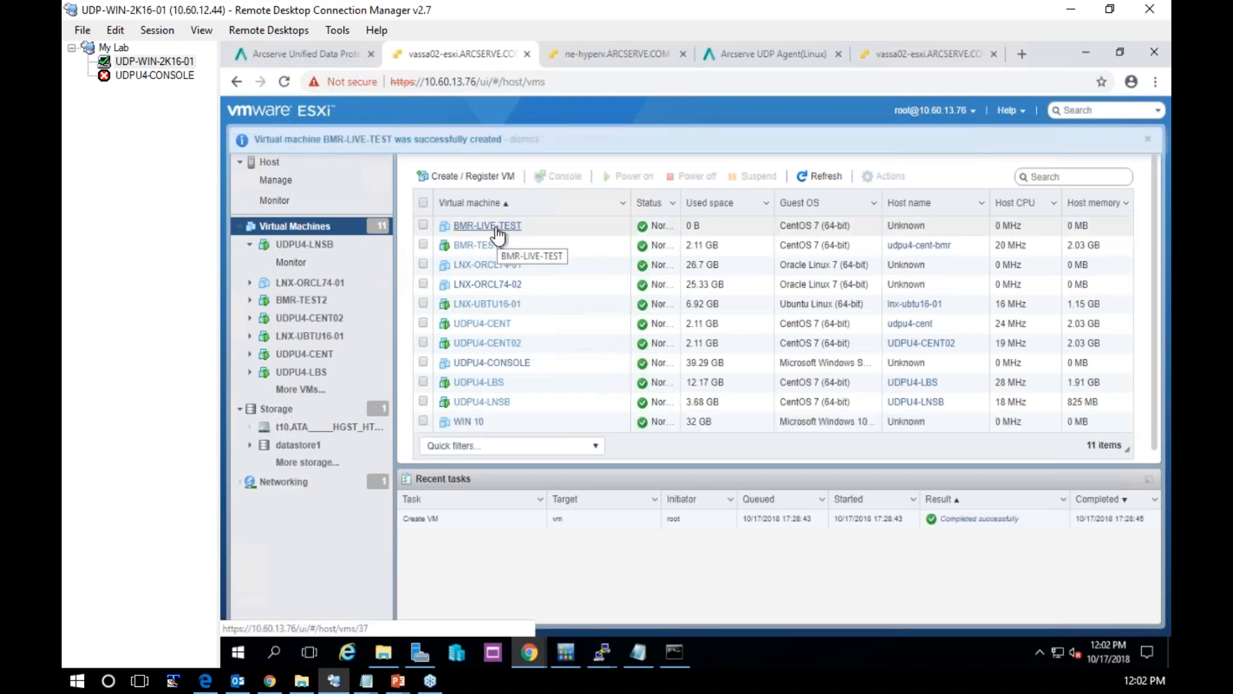
# Power on BMR-LIVE-TEST and open its console, moving the console window aside
pyautogui.click(497, 230)
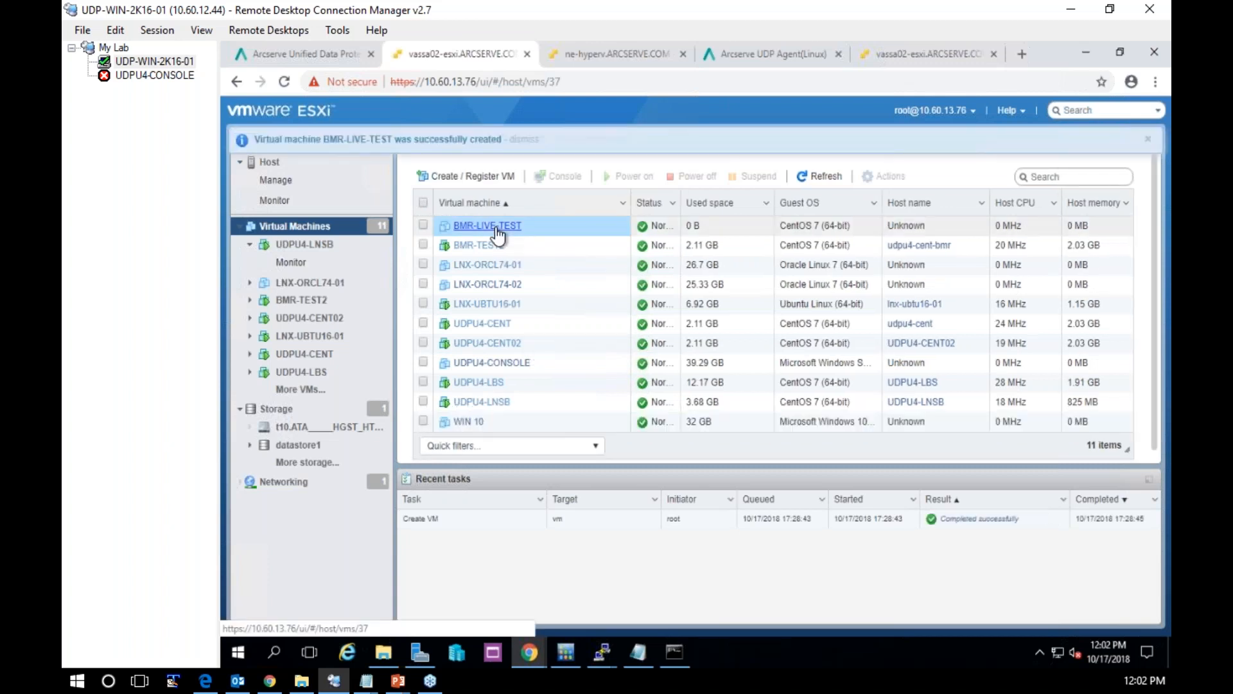
pyautogui.click(497, 236)
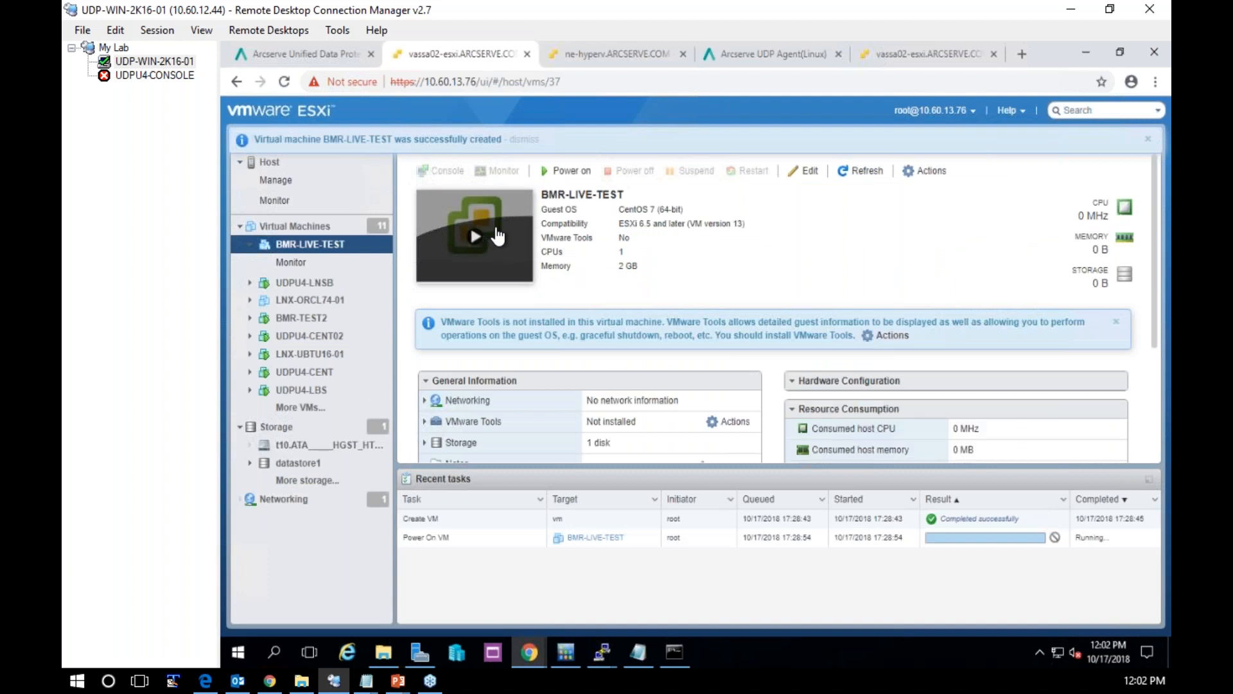
pyautogui.click(497, 236)
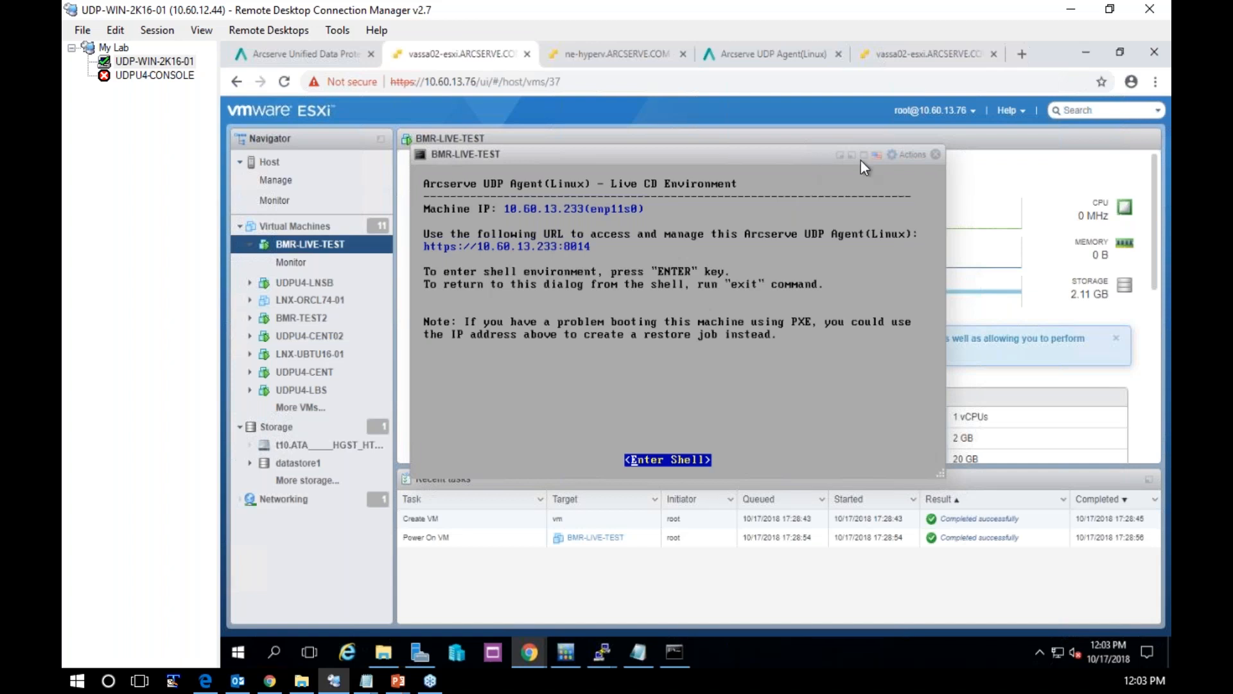
pyautogui.moveTo(861, 161); pyautogui.dragTo(977, 162)
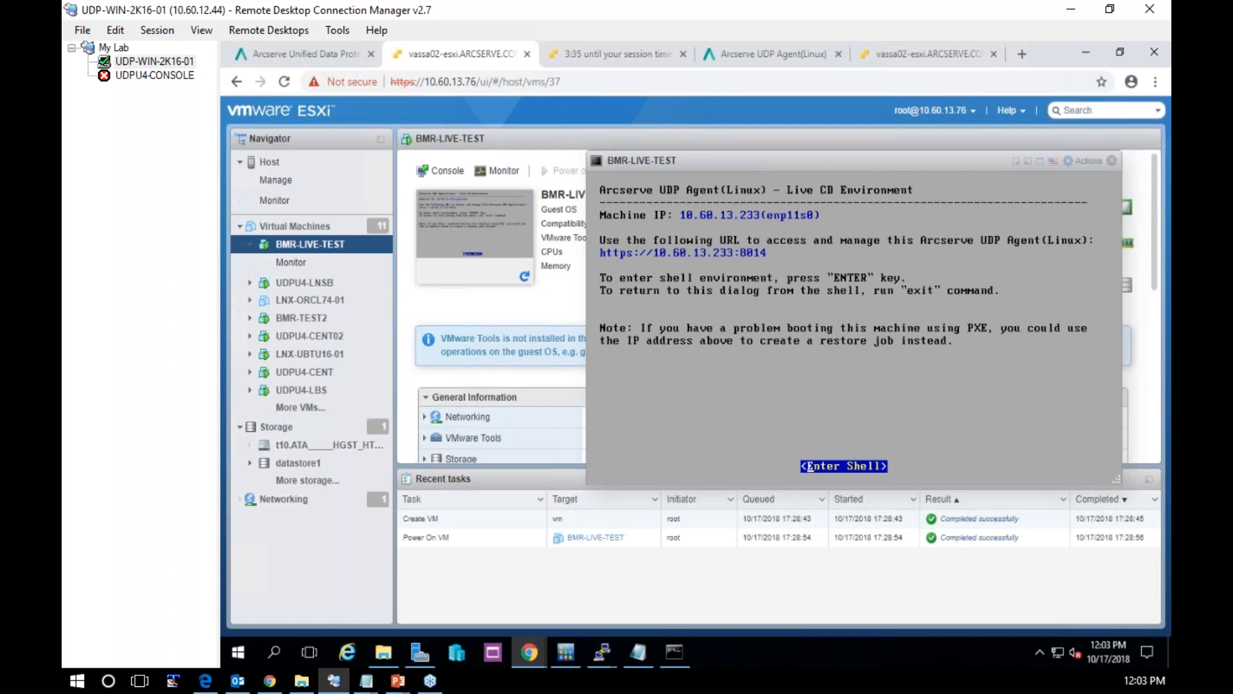
pyautogui.click(1021, 54)
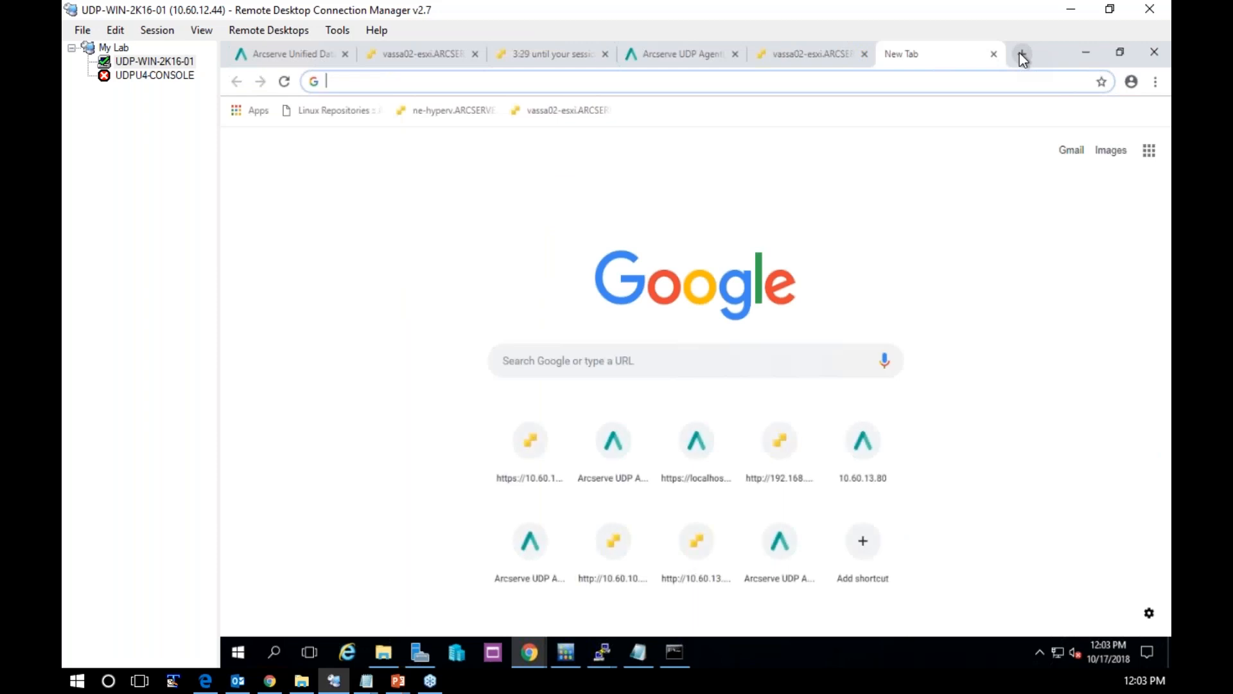
pyautogui.write('https://10')
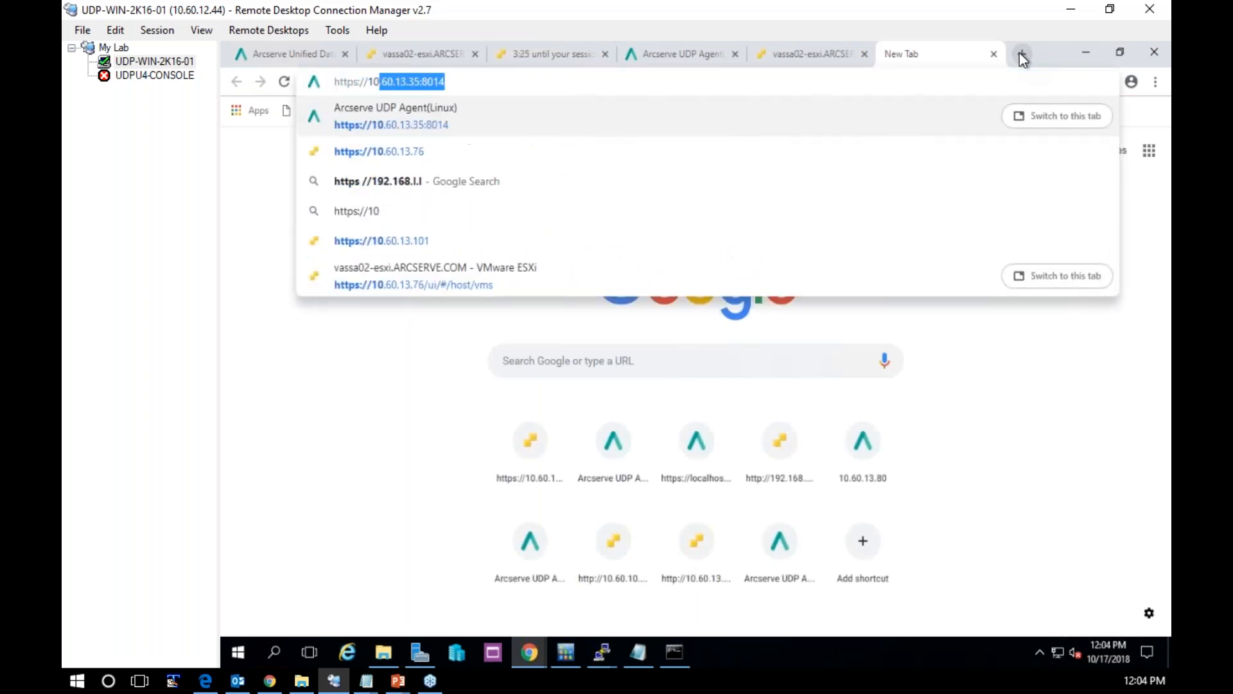
pyautogui.write('.60.13.')
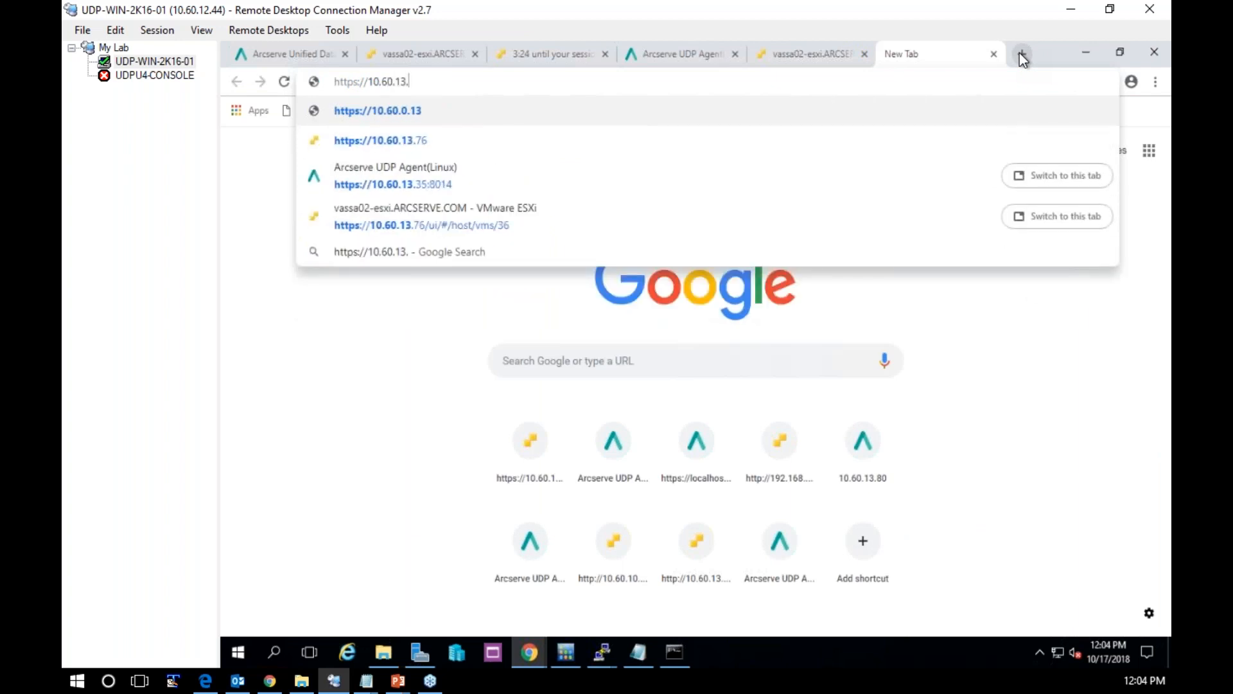
pyautogui.write('233:8014')
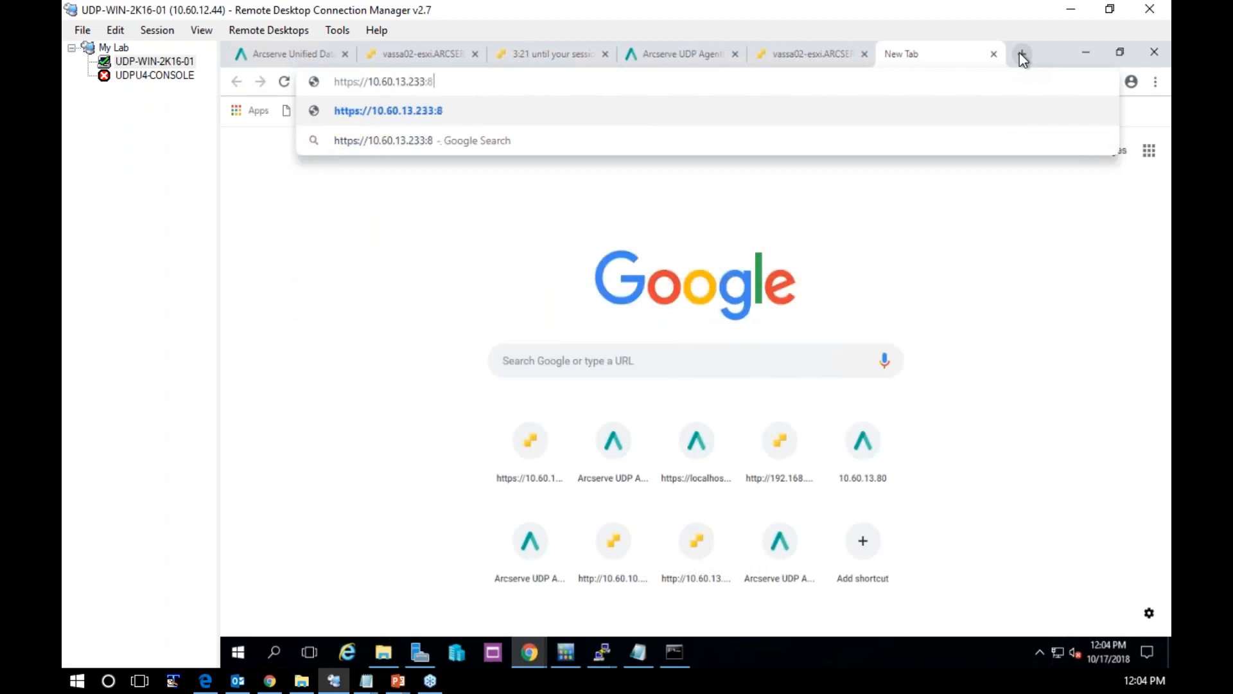
pyautogui.press('Return')
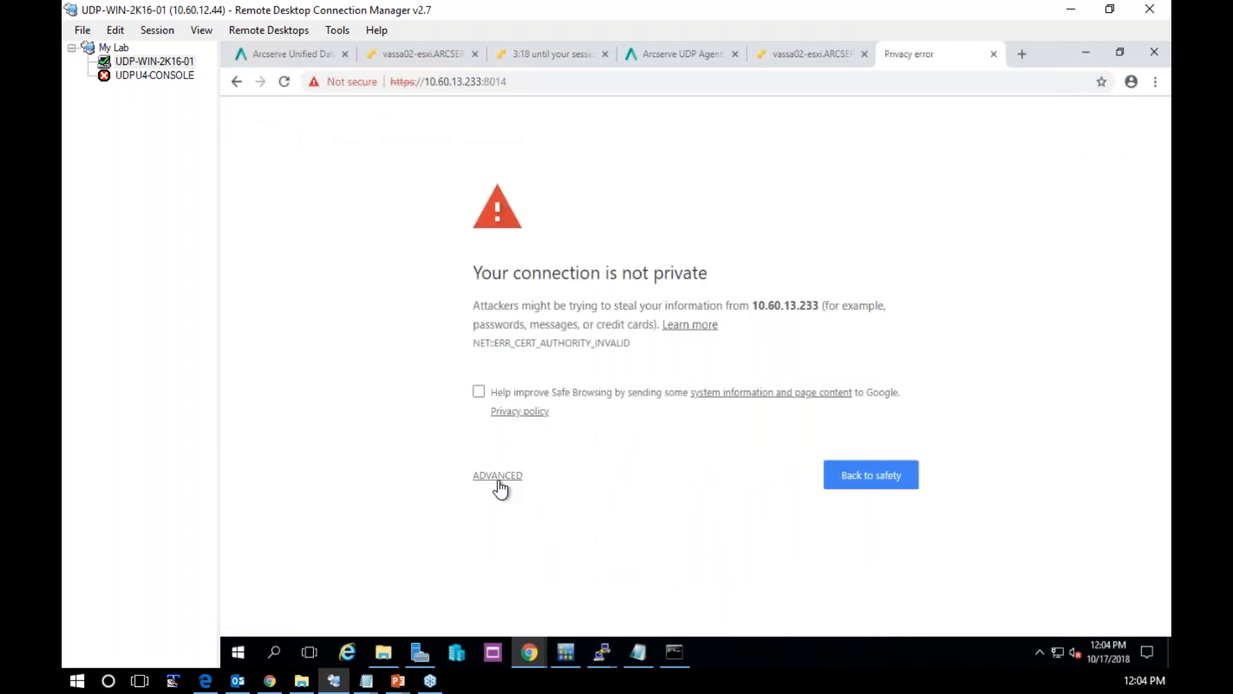
pyautogui.click(499, 478)
pyautogui.click(502, 599)
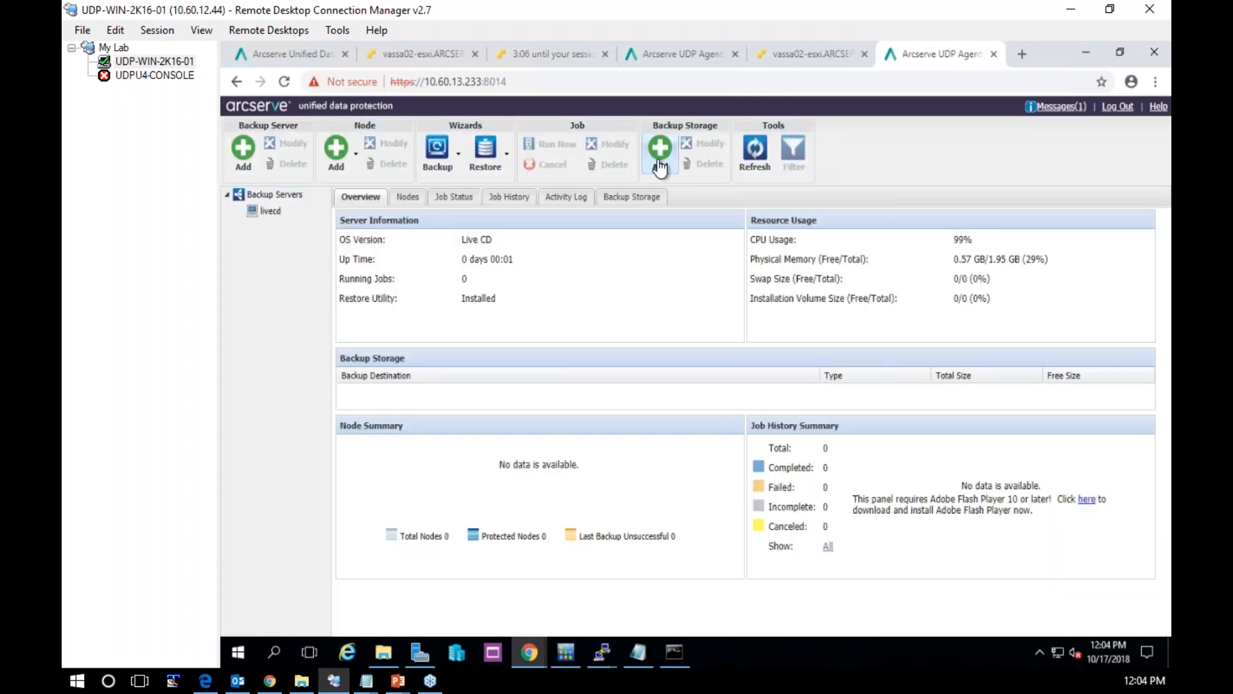
# Start adding a backup storage on the livecd server and set its type to RPS
pyautogui.click(659, 166)
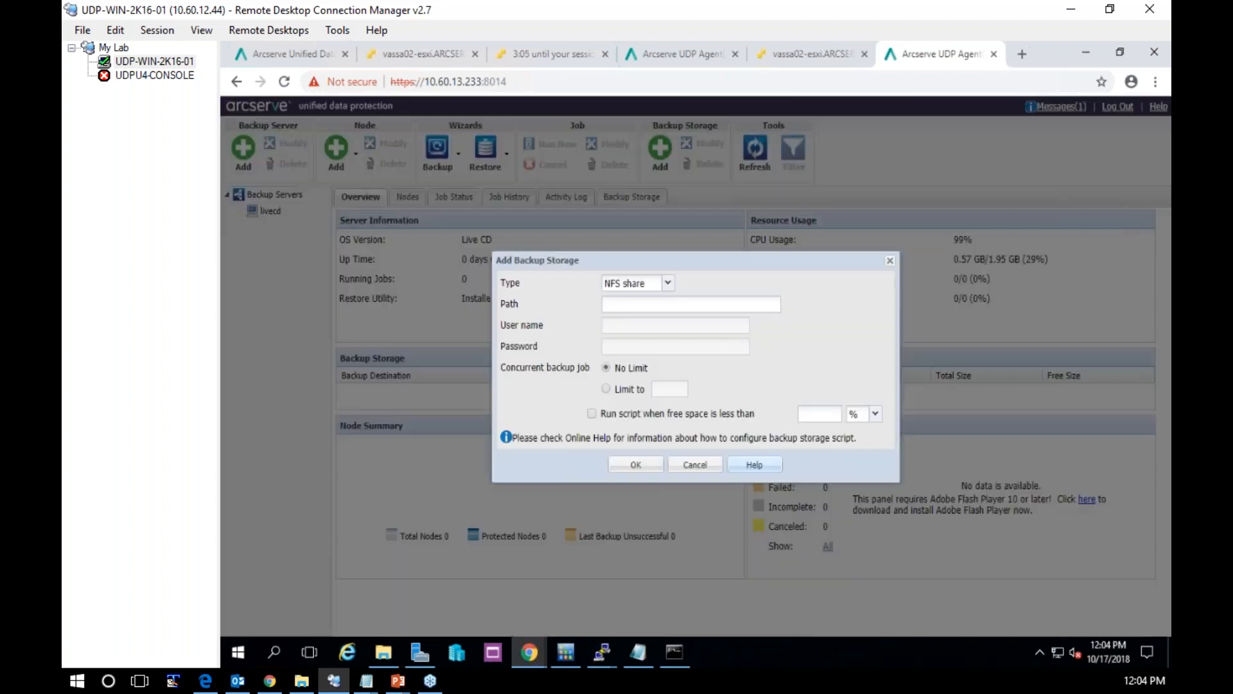
pyautogui.click(668, 288)
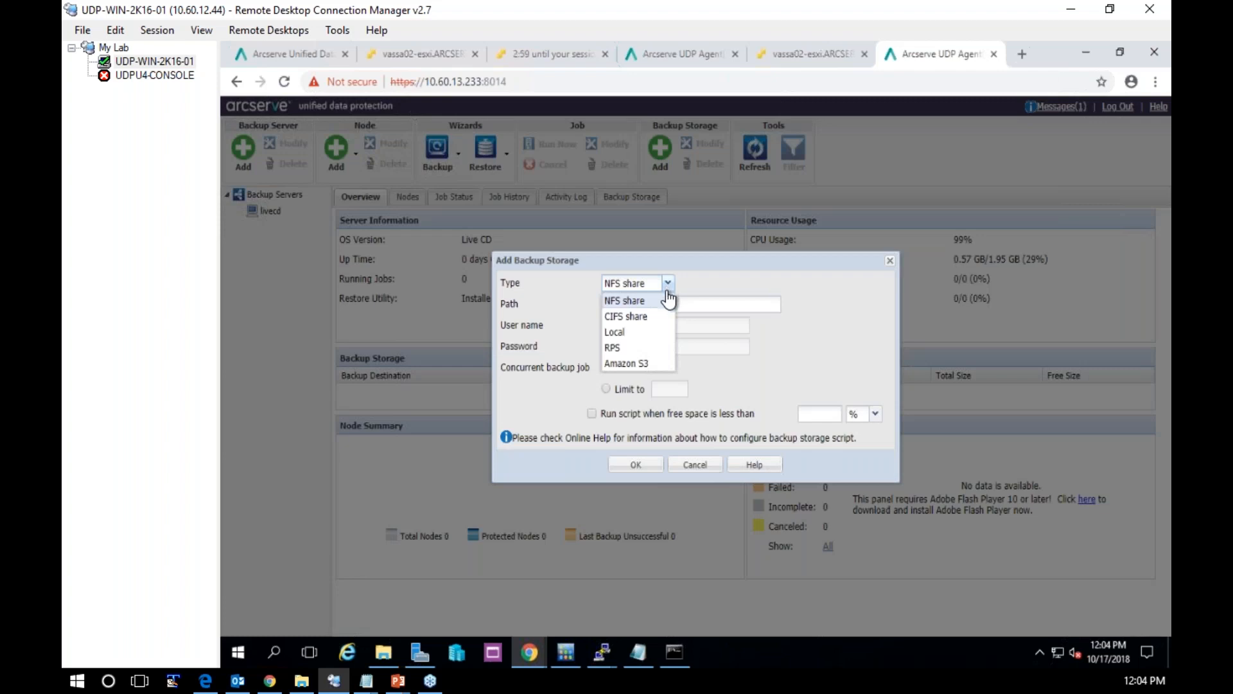
pyautogui.click(624, 350)
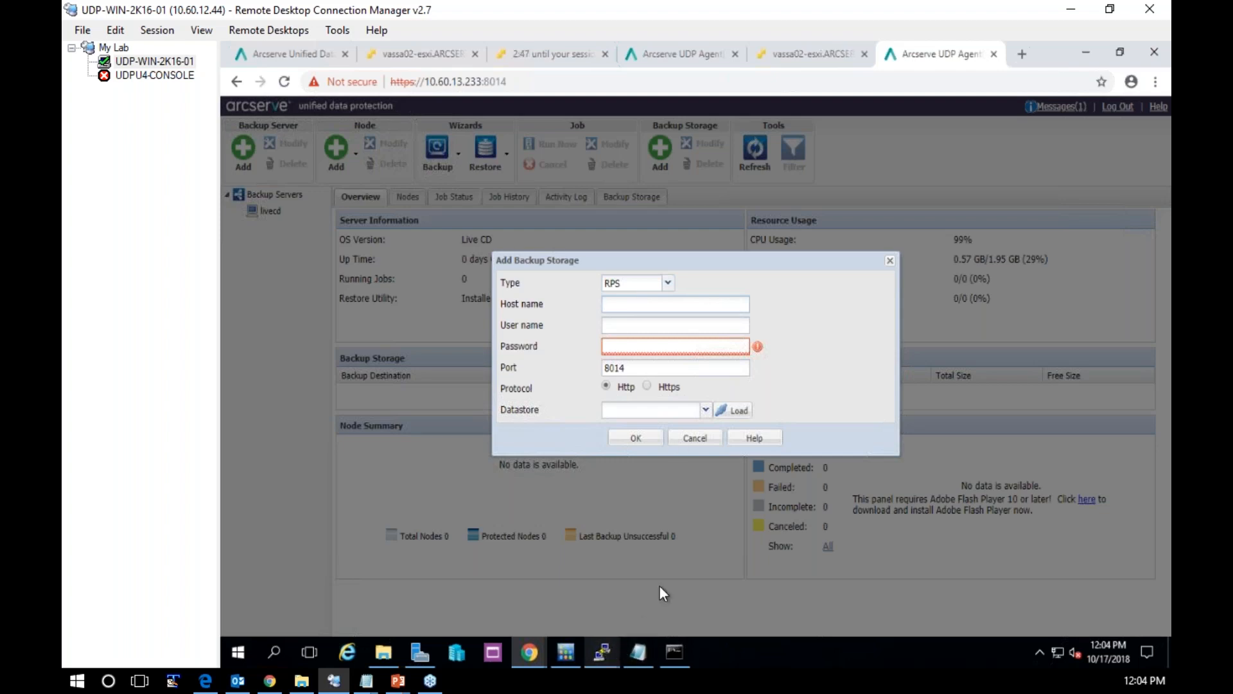
# Return to the BMR-LIVE-TEST console, enter its shell and open the hosts file with "vi /etc/hosts"
pyautogui.moveTo(602, 651)
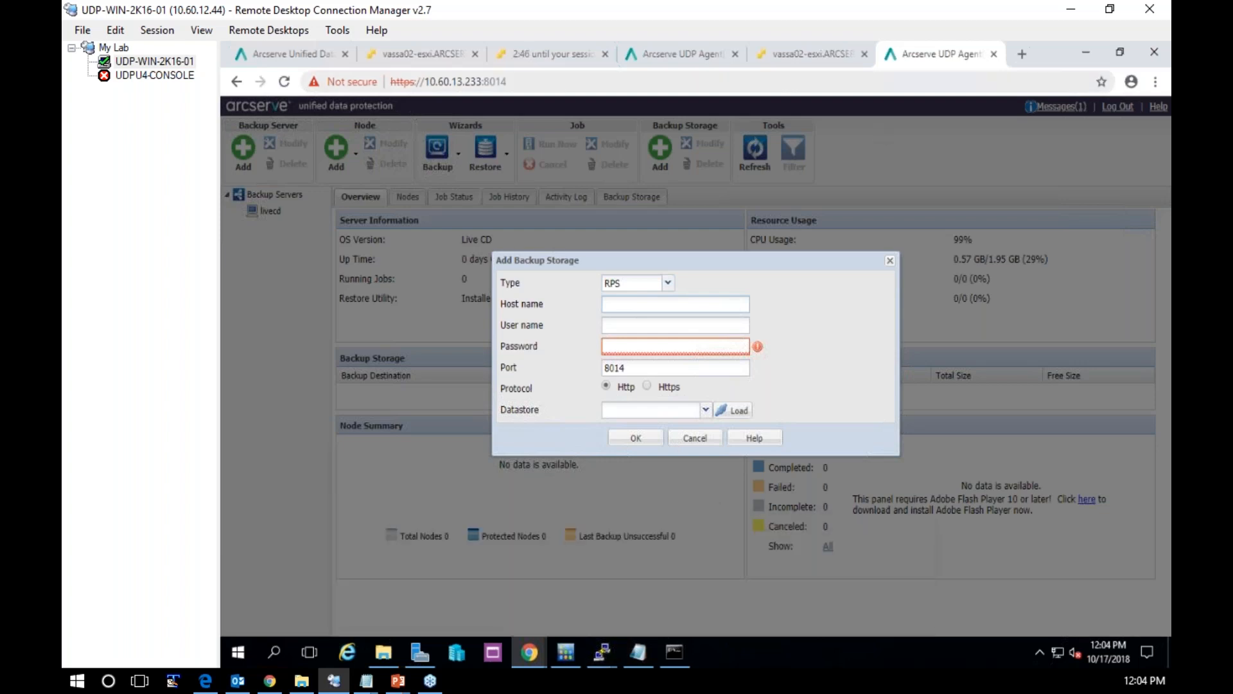
pyautogui.click(430, 56)
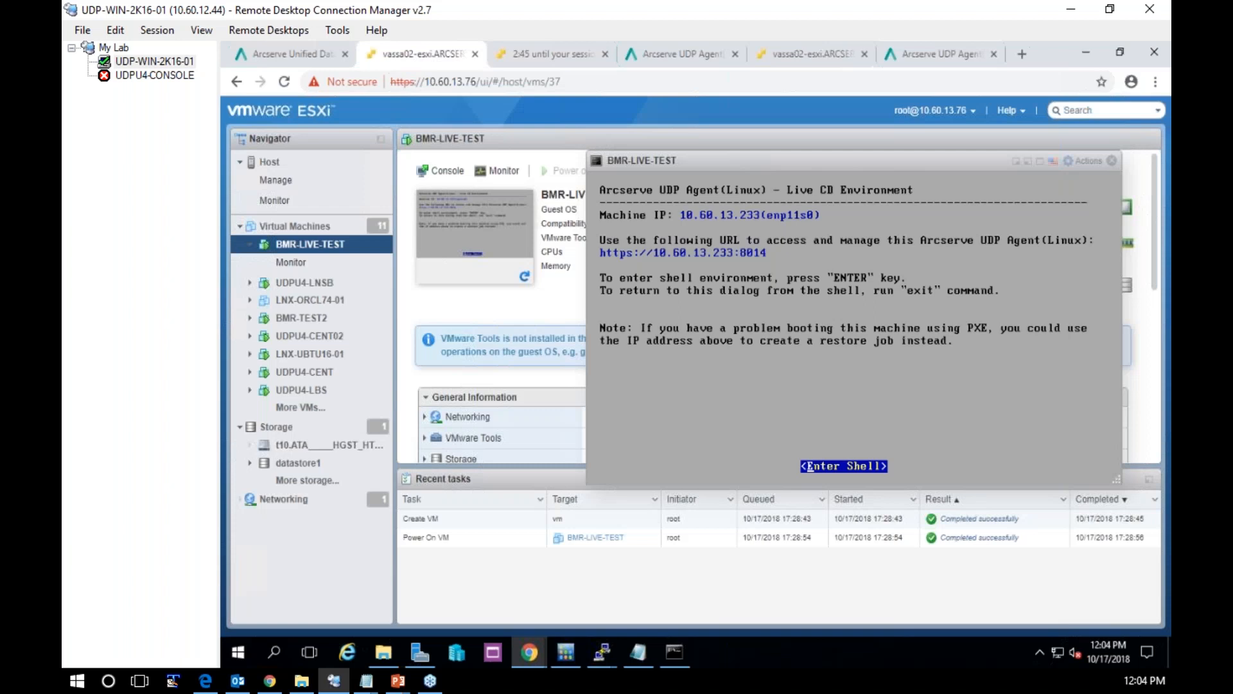
pyautogui.press('Return')
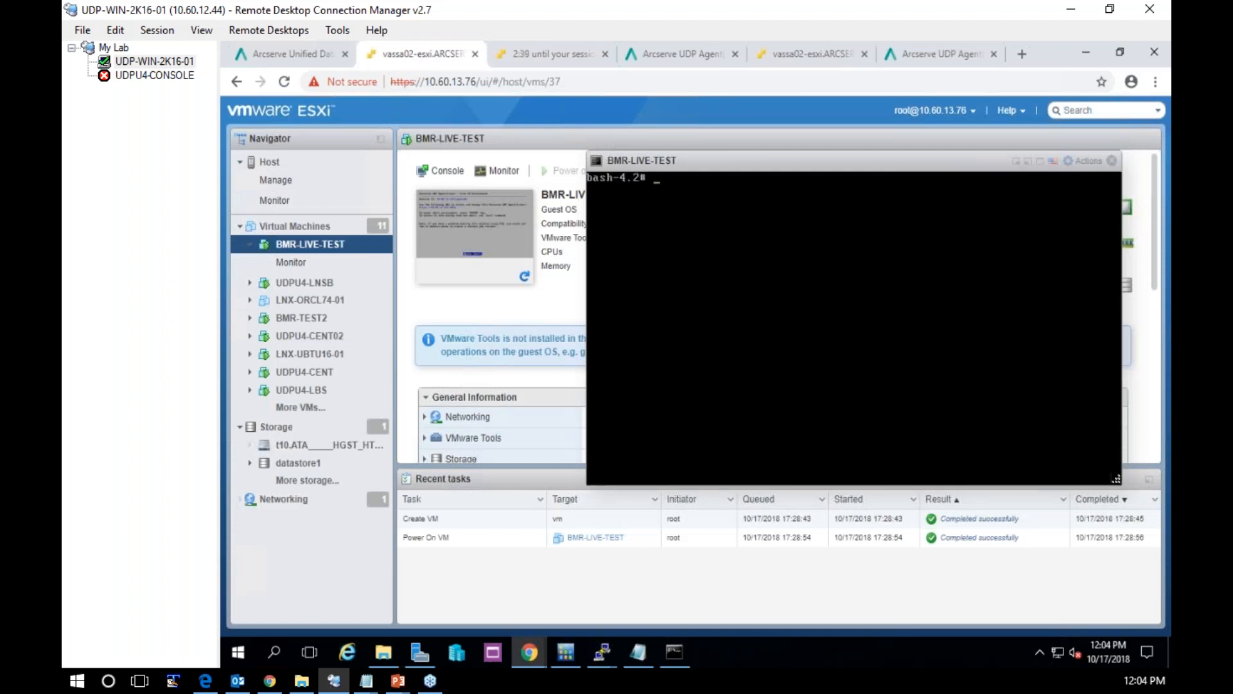
pyautogui.write('vi /etc/hosts')
pyautogui.press('Return')
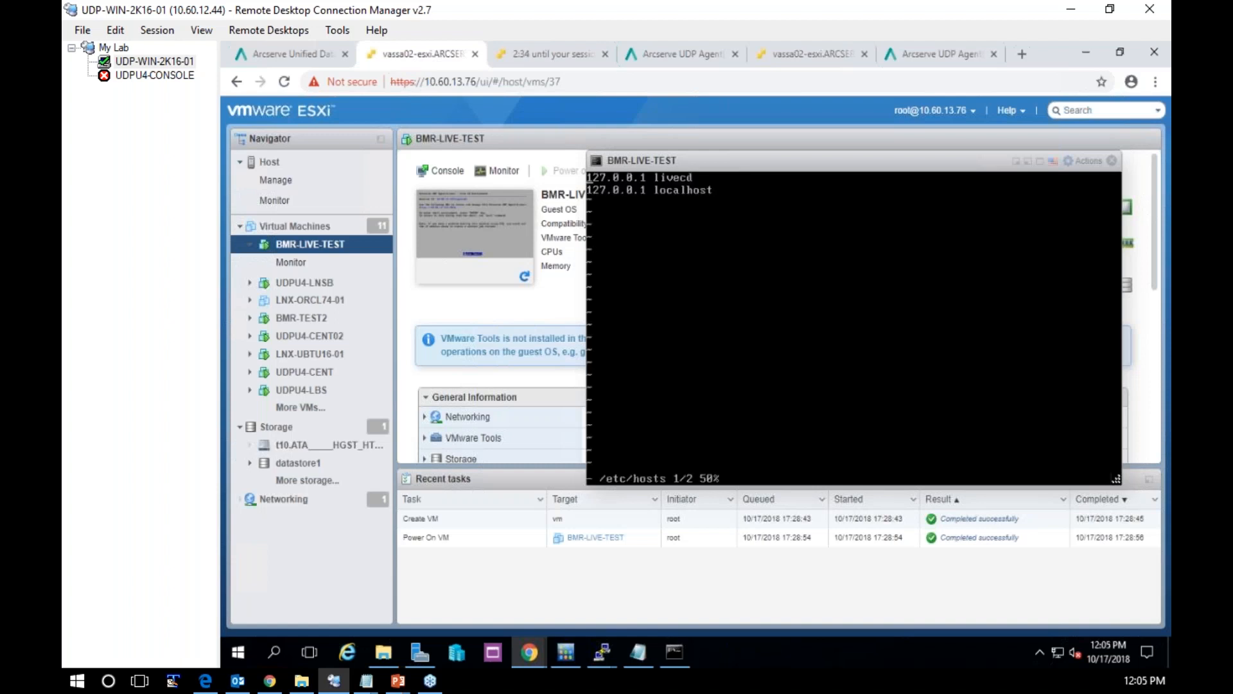
# Start a new line at the end of the hosts file with 10.60.12.44, checking the address against the ipconfig output
pyautogui.press('Down')
pyautogui.hotkey('shift', 'a')
pyautogui.press('Return')
pyautogui.write('10')
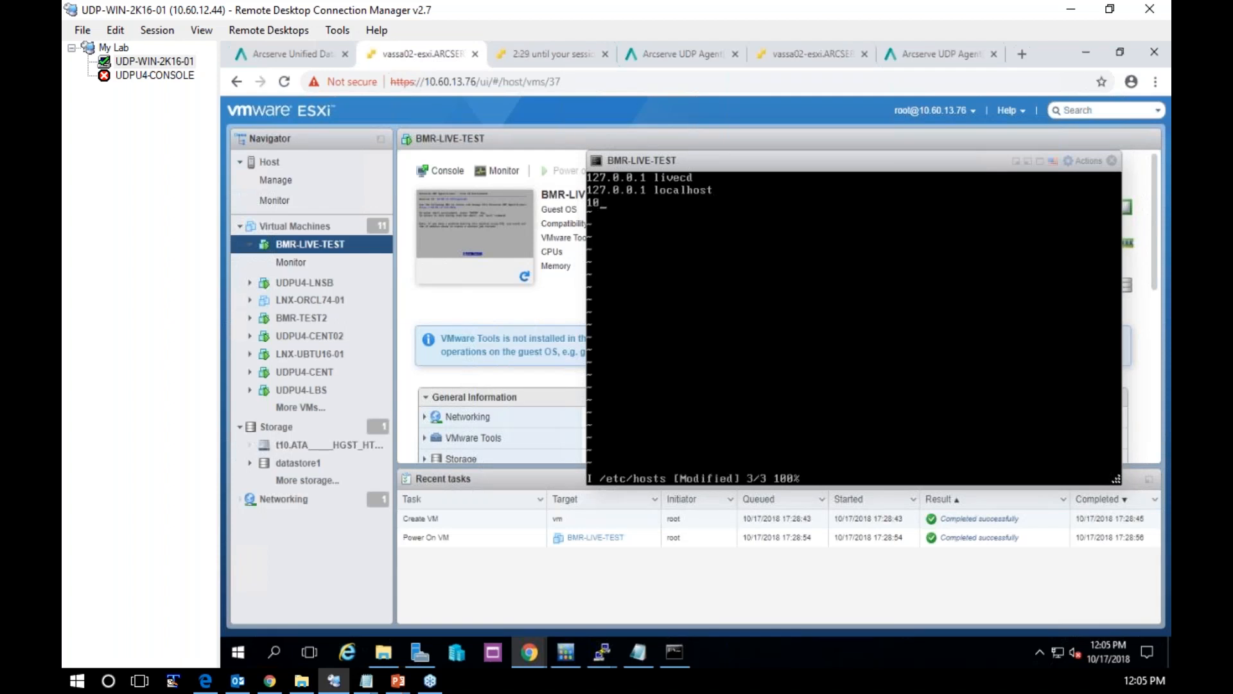
pyautogui.write('.60.12.44')
pyautogui.click(672, 646)
pyautogui.click(599, 344)
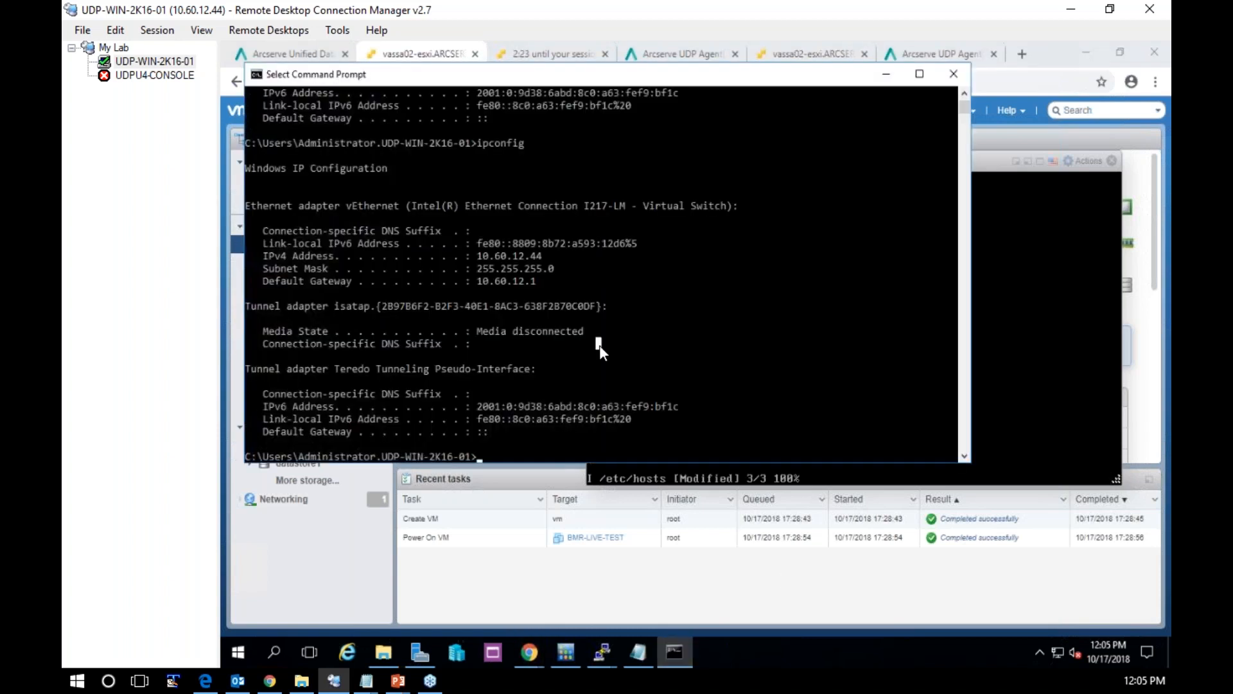
pyautogui.click(887, 76)
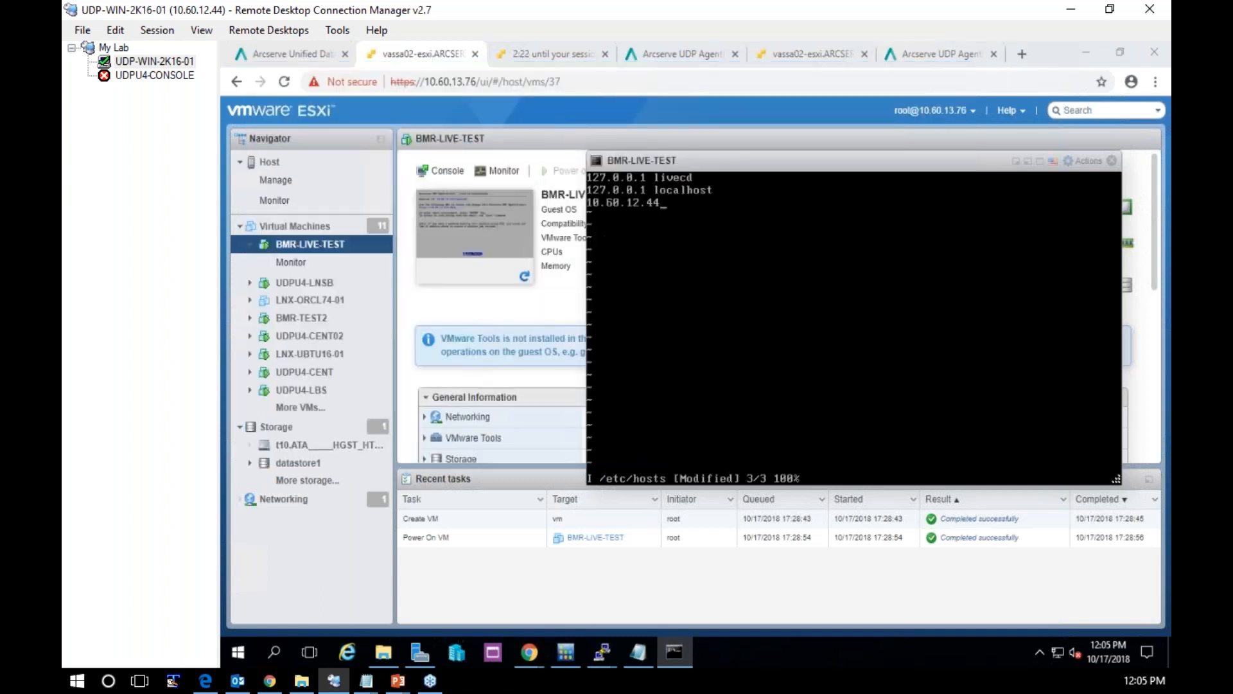
pyautogui.click(747, 164)
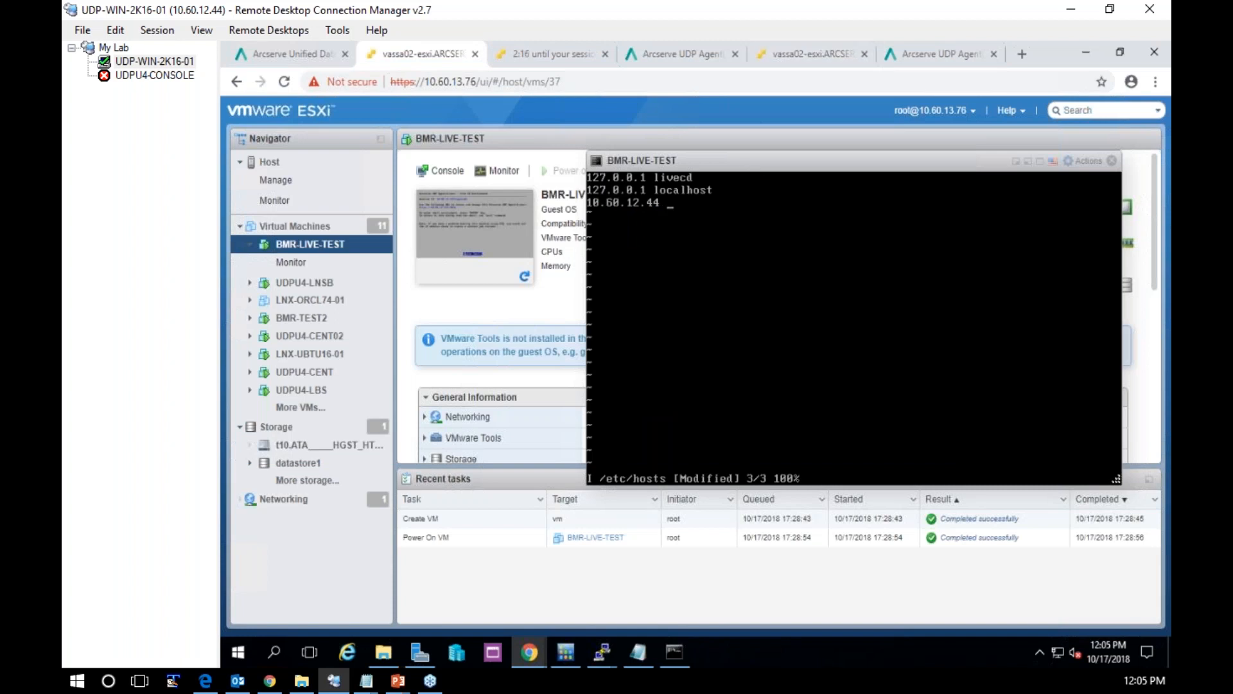
# Complete the new hosts entry with the names udp-win-2k16-01.udp.local and udp-win-2k16-01
pyautogui.write('udp-win2')
pyautogui.press('BackSpace')
pyautogui.write('-2k16-01.udp.local       ')
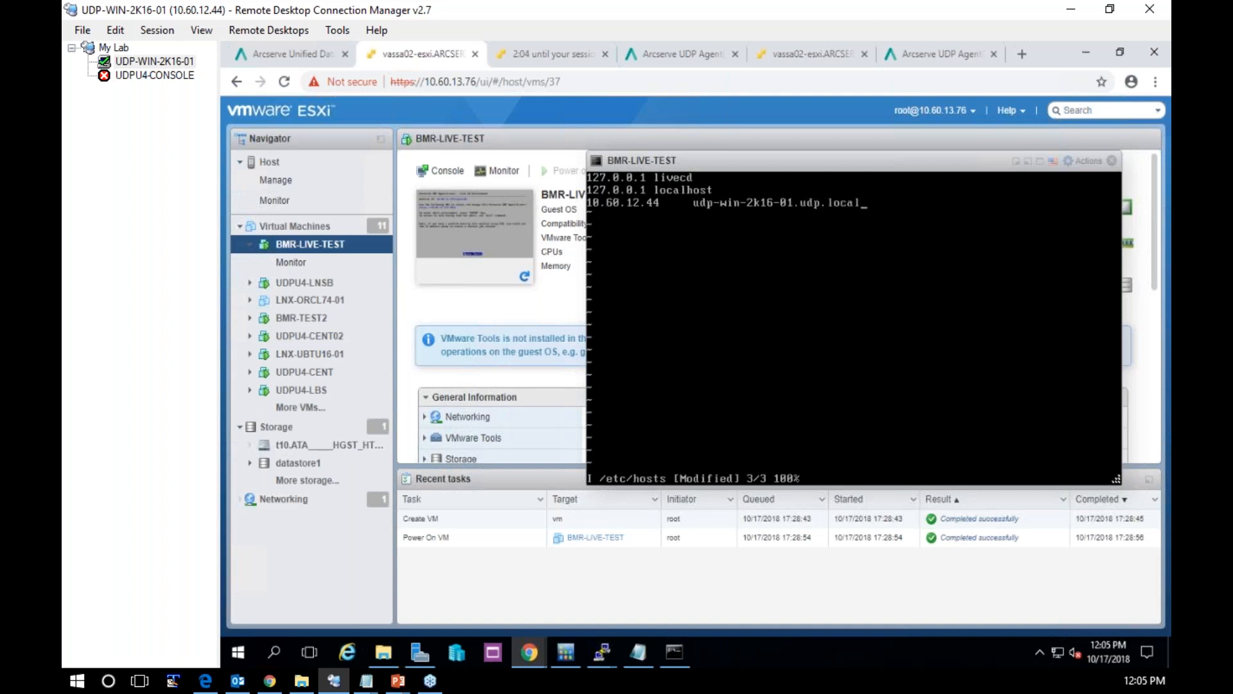
pyautogui.write('udp-win-2k16-01')
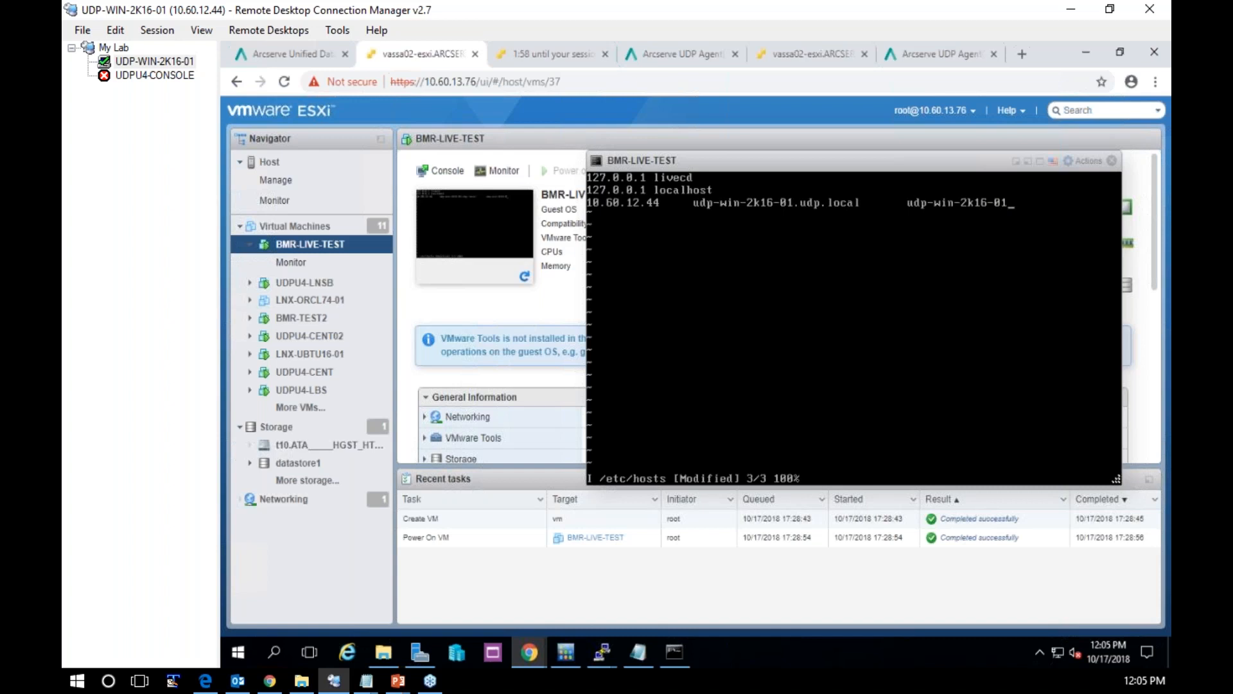
# Save the hosts file with ":wq!" and exit the shell back to the Live CD screen
pyautogui.press('Escape')
pyautogui.write(':wq!')
pyautogui.press('Return')
pyautogui.write('exit')
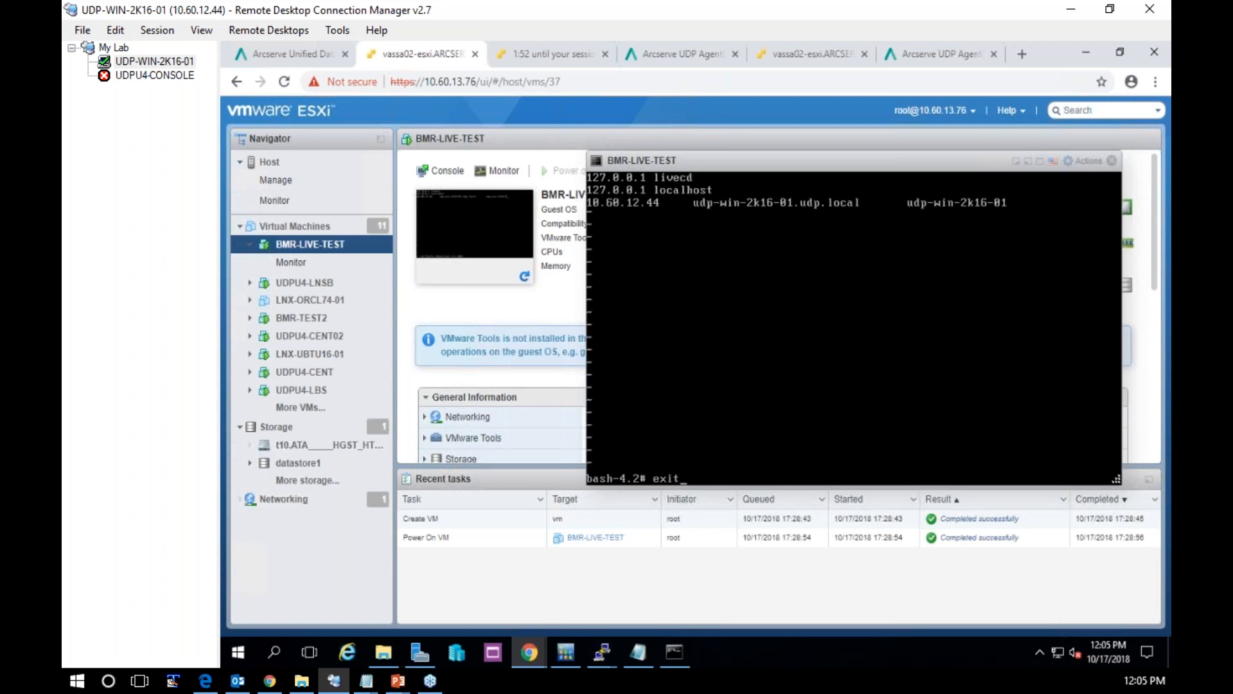
pyautogui.press('Return')
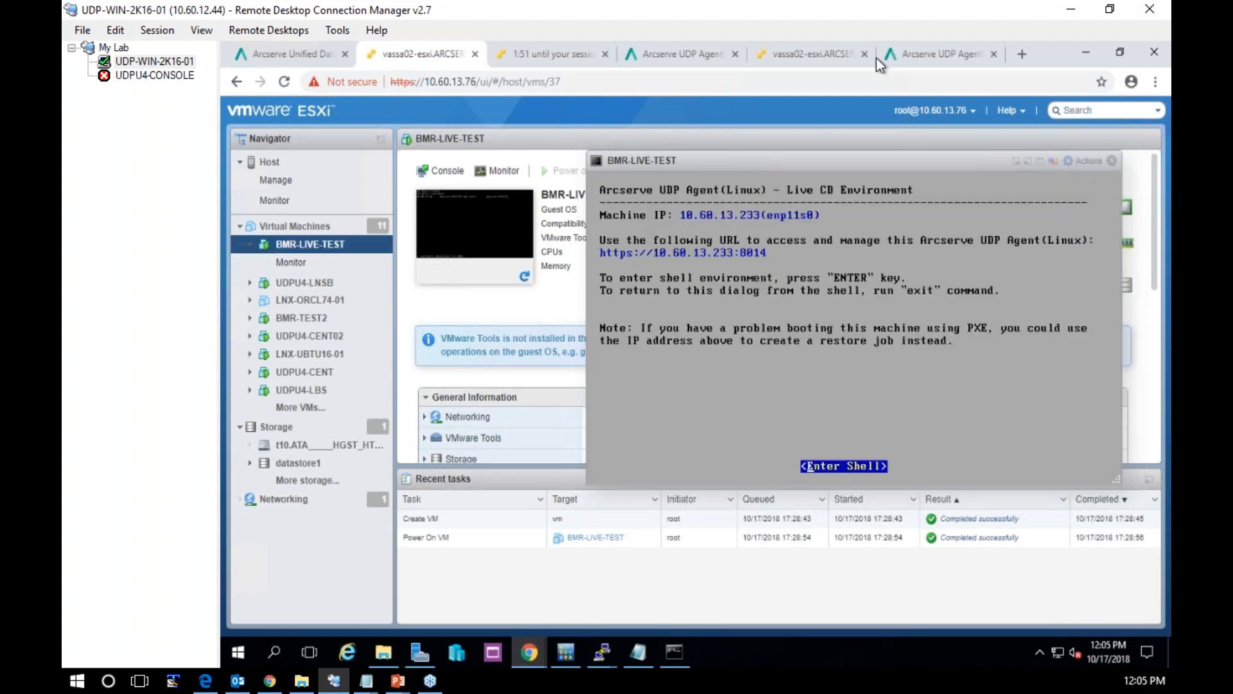
# Return to the livecd web console and fill in the RPS storage: host udp-win2k16-01, user administrator, the account password and protocol Https
pyautogui.click(950, 53)
pyautogui.click(626, 303)
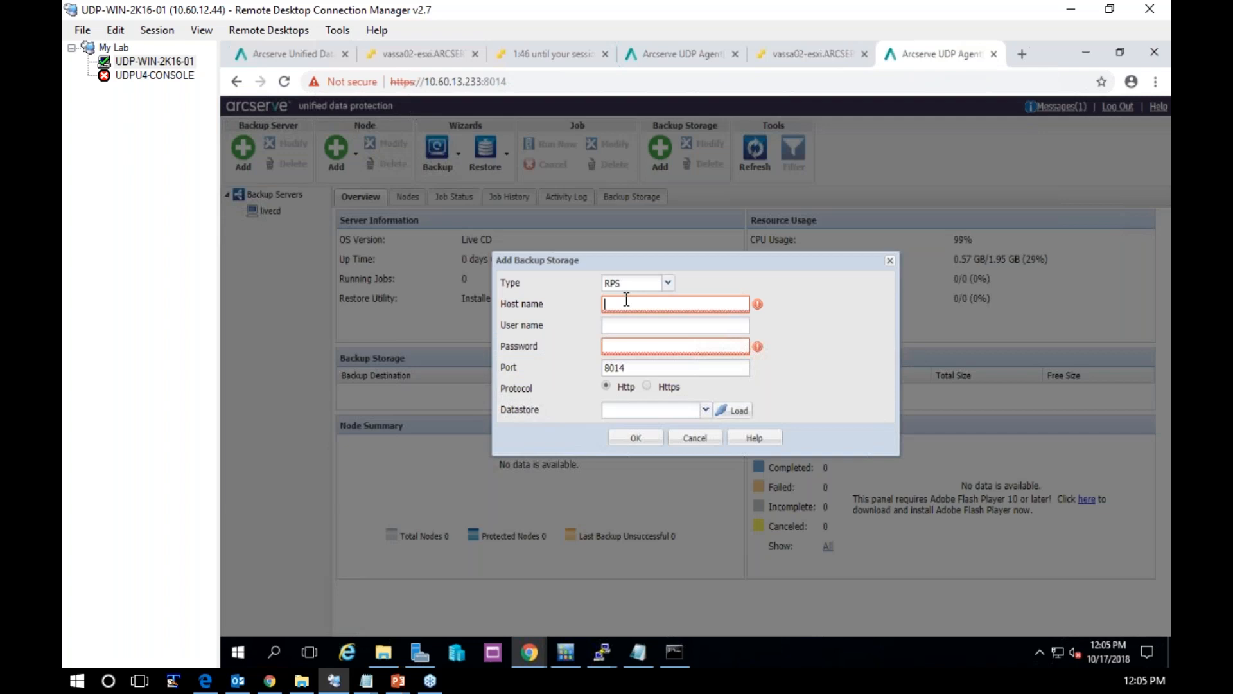
pyautogui.write('udp-win2k16-01')
pyautogui.press('Tab')
pyautogui.write('administrator')
pyautogui.press('Tab')
pyautogui.write('******')
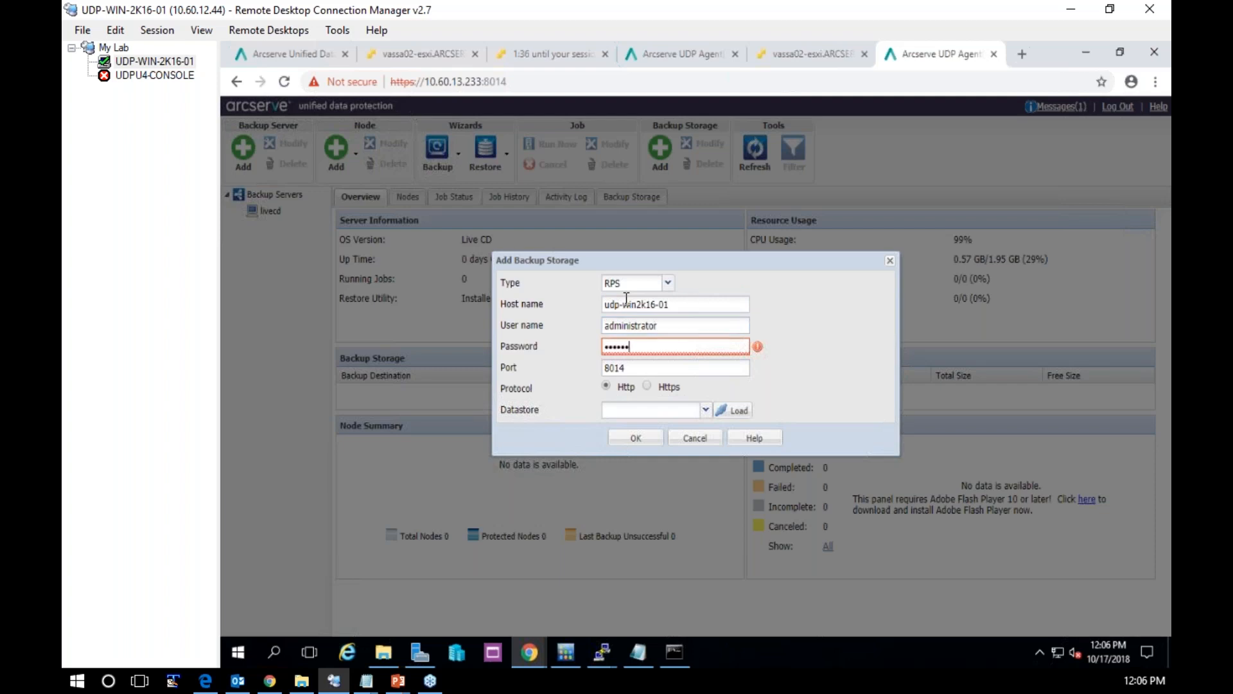
pyautogui.press('BackSpace')
pyautogui.write('**')
pyautogui.click(647, 386)
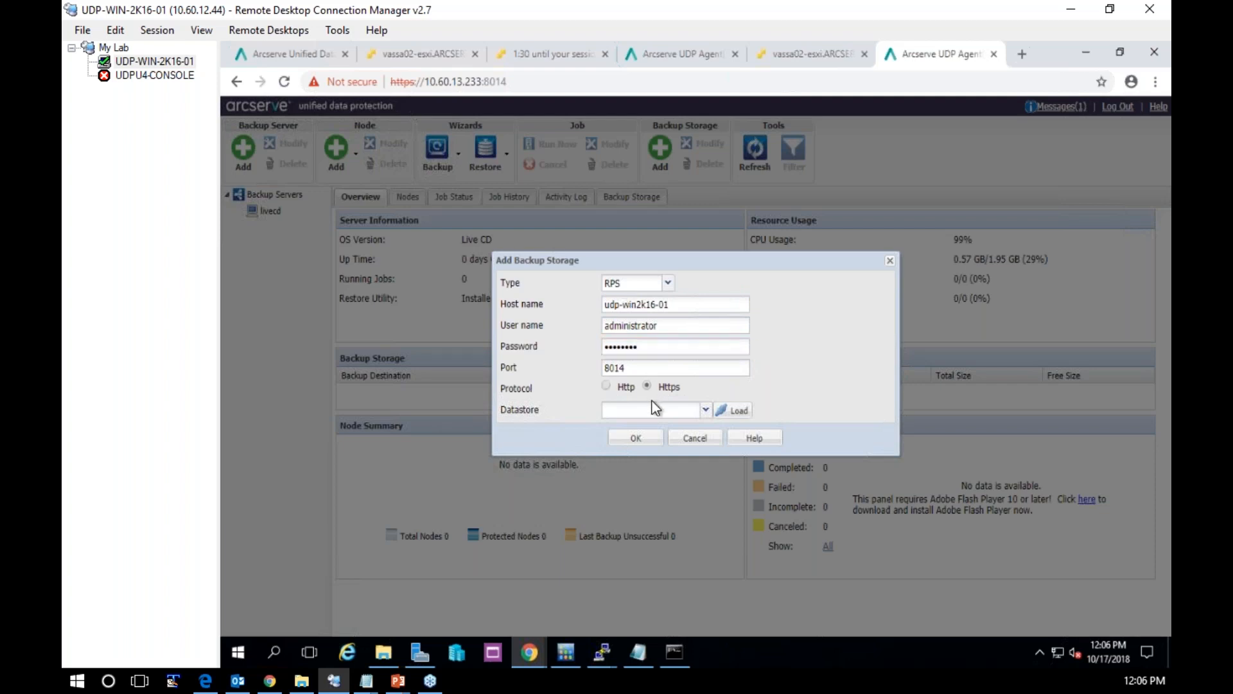
# Try to load the RPS datastores, including with the host name extended to udp-win2k16-01.udp.local
pyautogui.click(738, 414)
pyautogui.click(688, 306)
pyautogui.write('.udp.loc')
pyautogui.write('al')
pyautogui.click(736, 414)
pyautogui.click(702, 395)
pyautogui.click(668, 283)
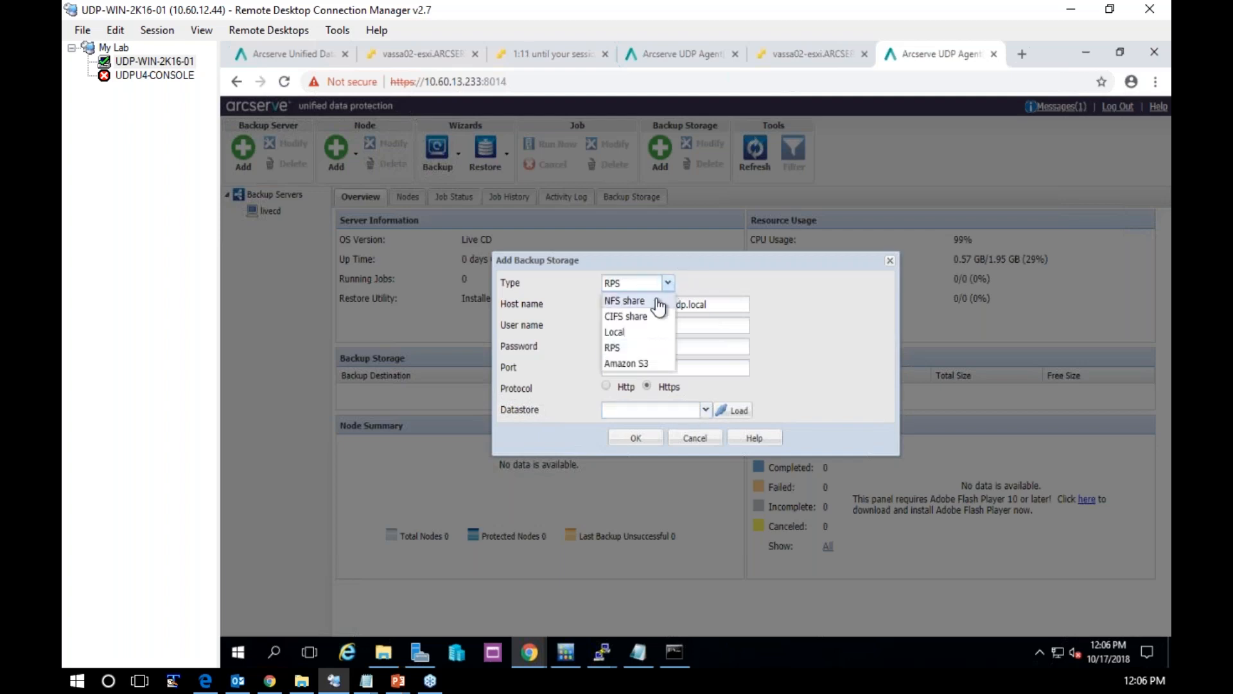
pyautogui.click(633, 347)
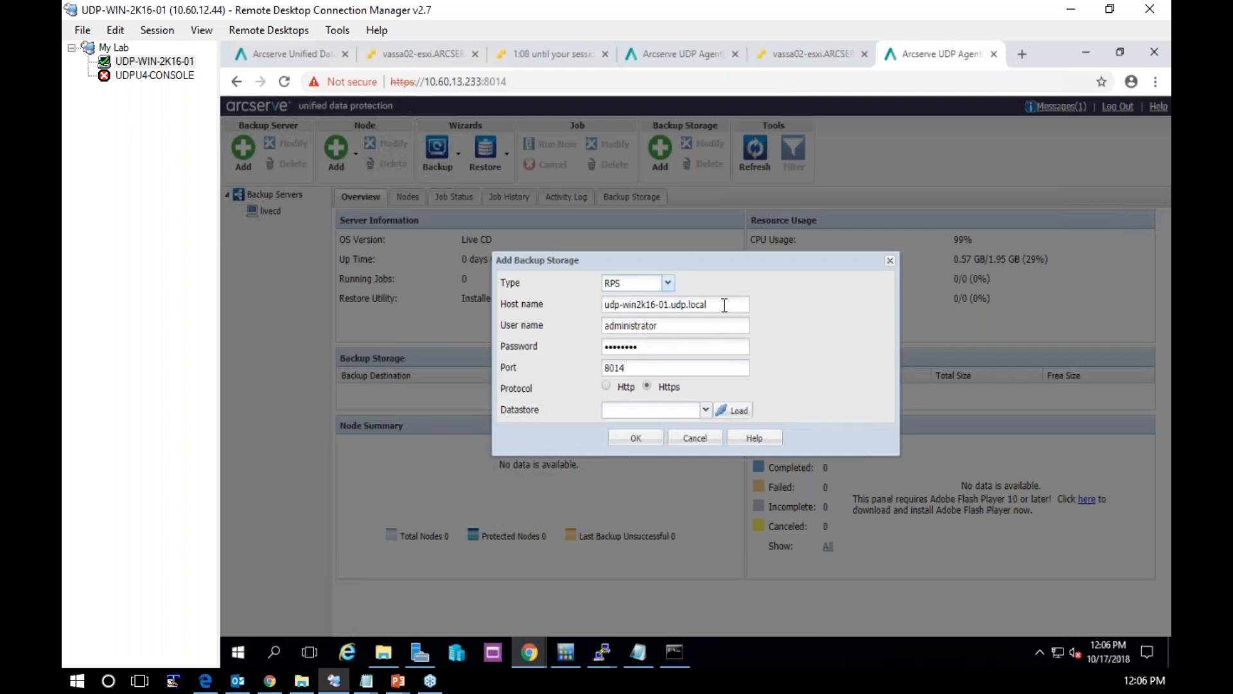
# Replace the storage host name with 10.60.12.44 and re-enter the account password
pyautogui.moveTo(725, 305); pyautogui.dragTo(562, 310)
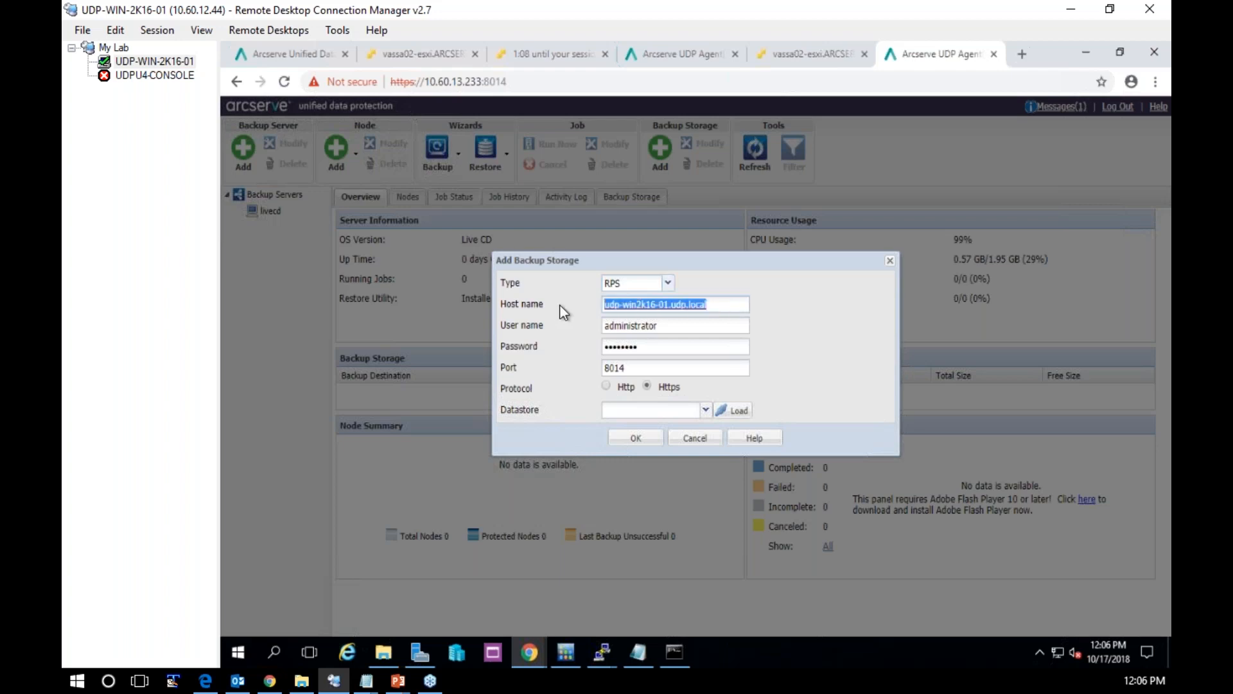
pyautogui.write('10.60.12.4')
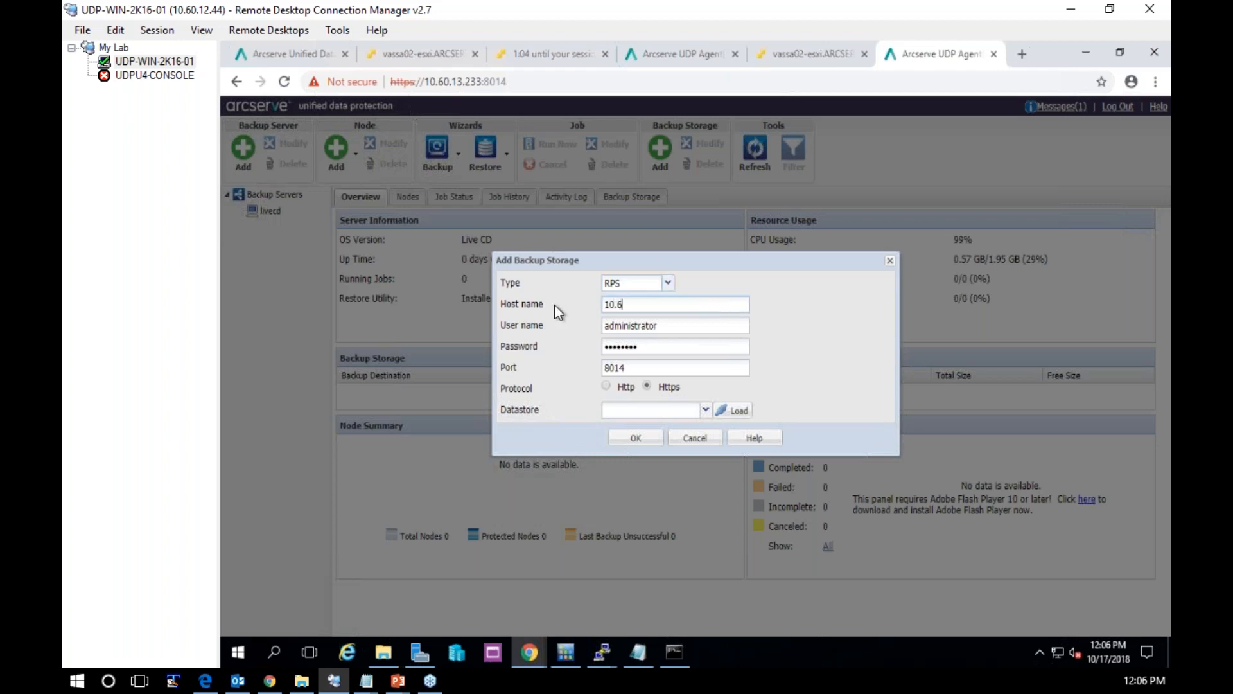
pyautogui.write('4')
pyautogui.moveTo(660, 351); pyautogui.dragTo(543, 353)
pyautogui.write('********')
# Load the datastores, choose DDS1 and add it as the backup storage
pyautogui.click(737, 416)
pyautogui.click(639, 417)
pyautogui.click(635, 429)
pyautogui.click(634, 440)
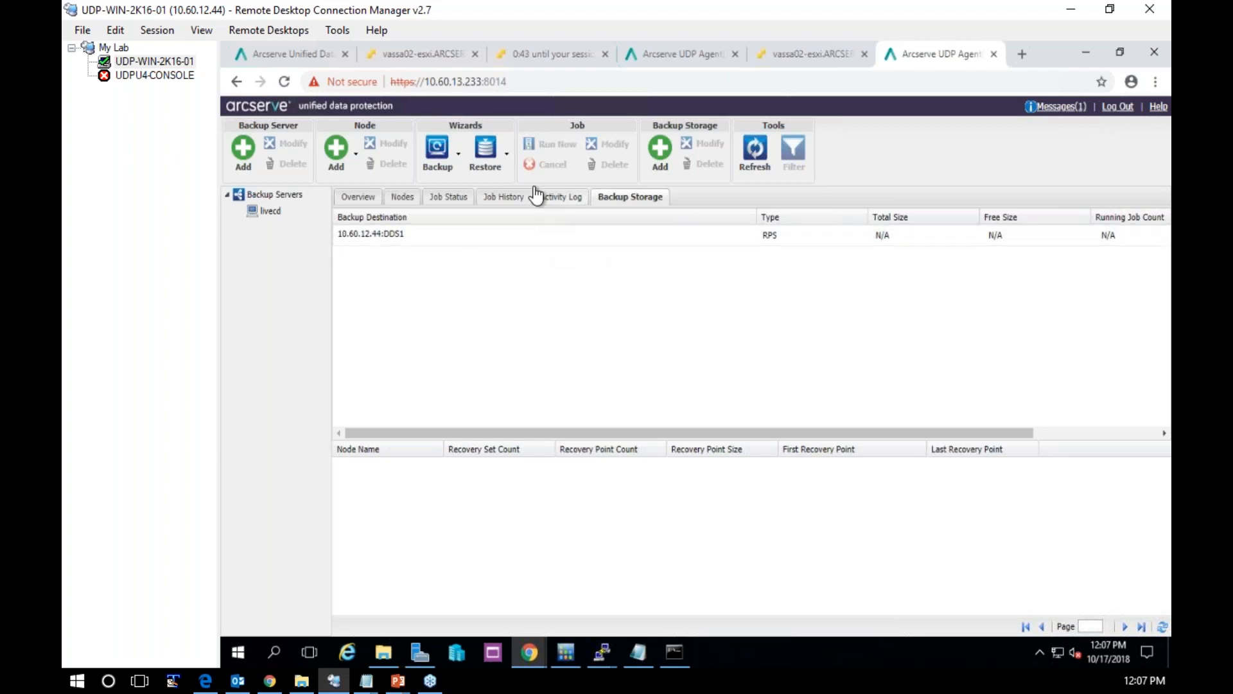
# Start a Bare Metal Recovery (BMR) restore and connect to the RPS session location 10.60.12.44:DDS1
pyautogui.click(505, 160)
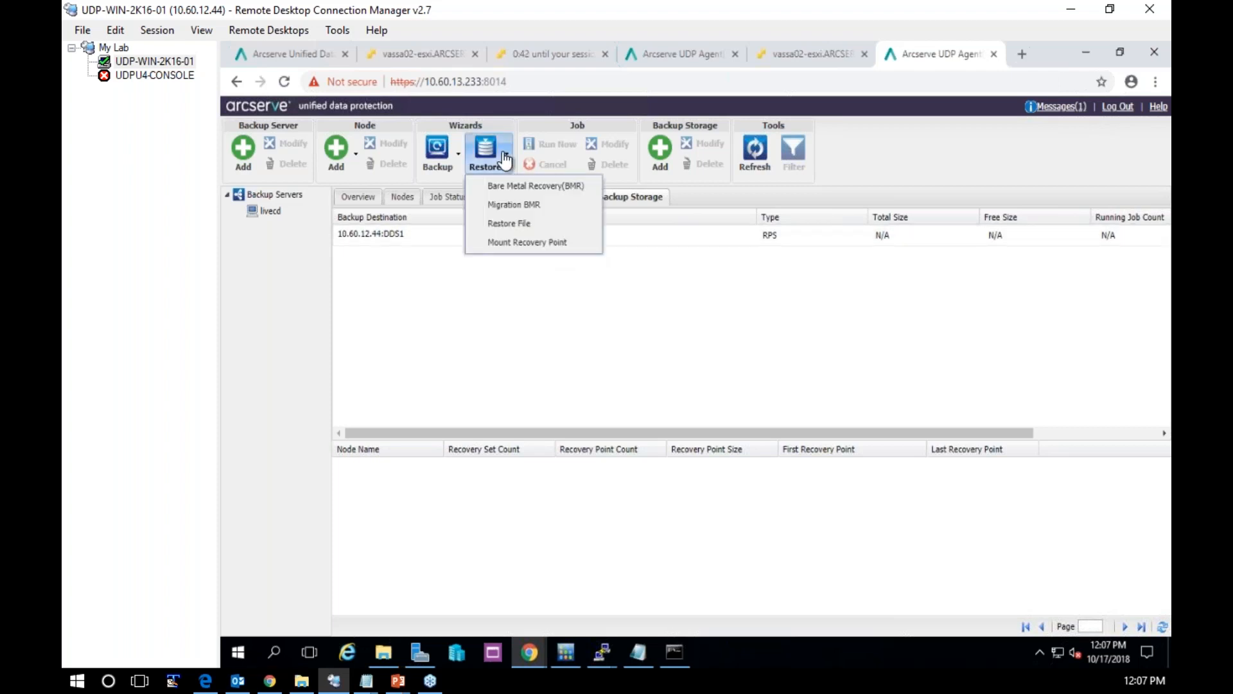
pyautogui.click(520, 187)
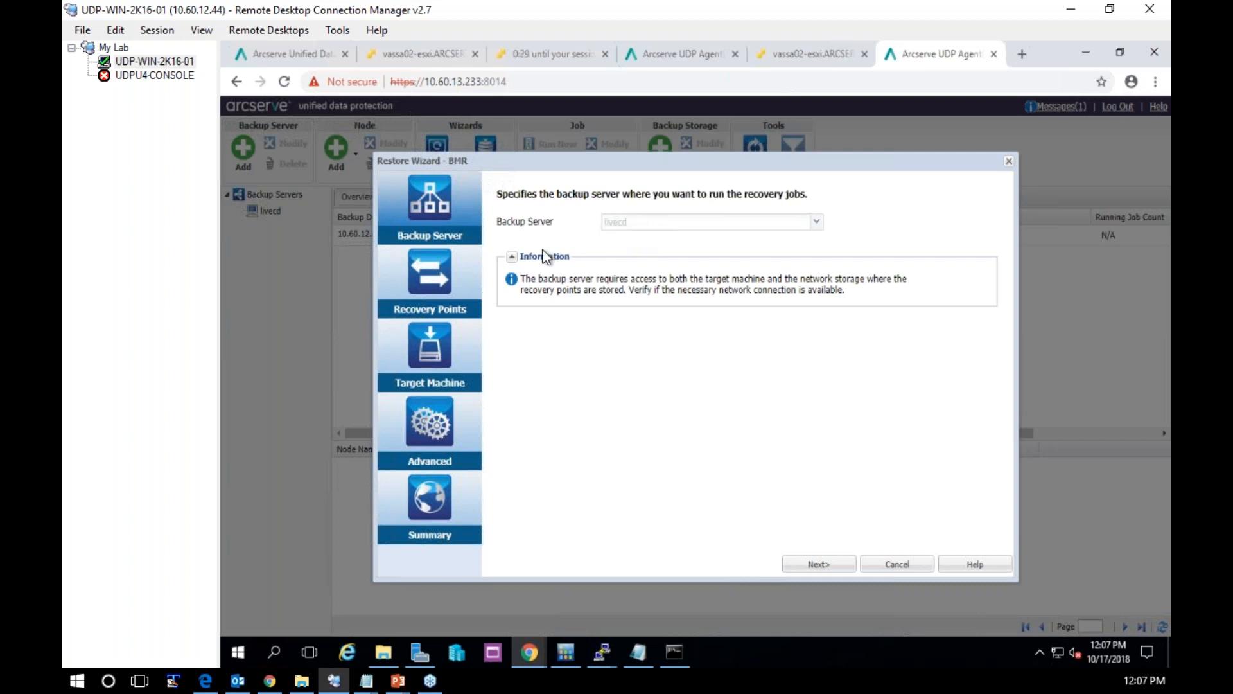
pyautogui.click(421, 295)
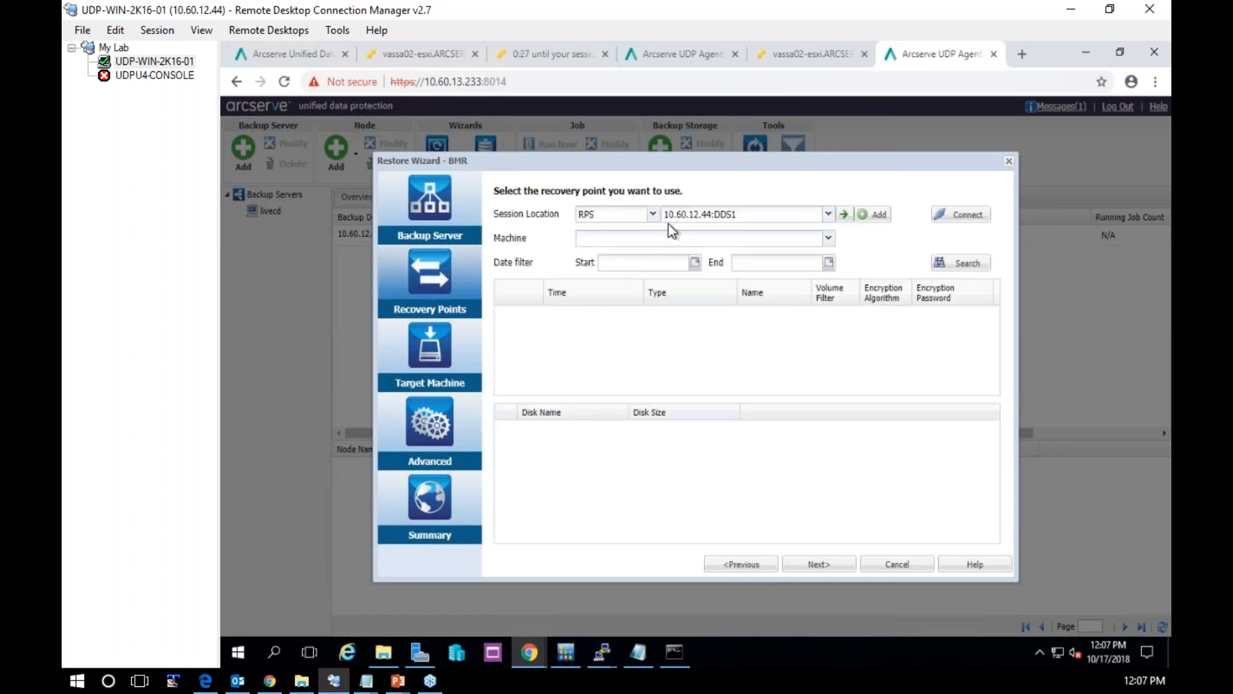
pyautogui.click(965, 216)
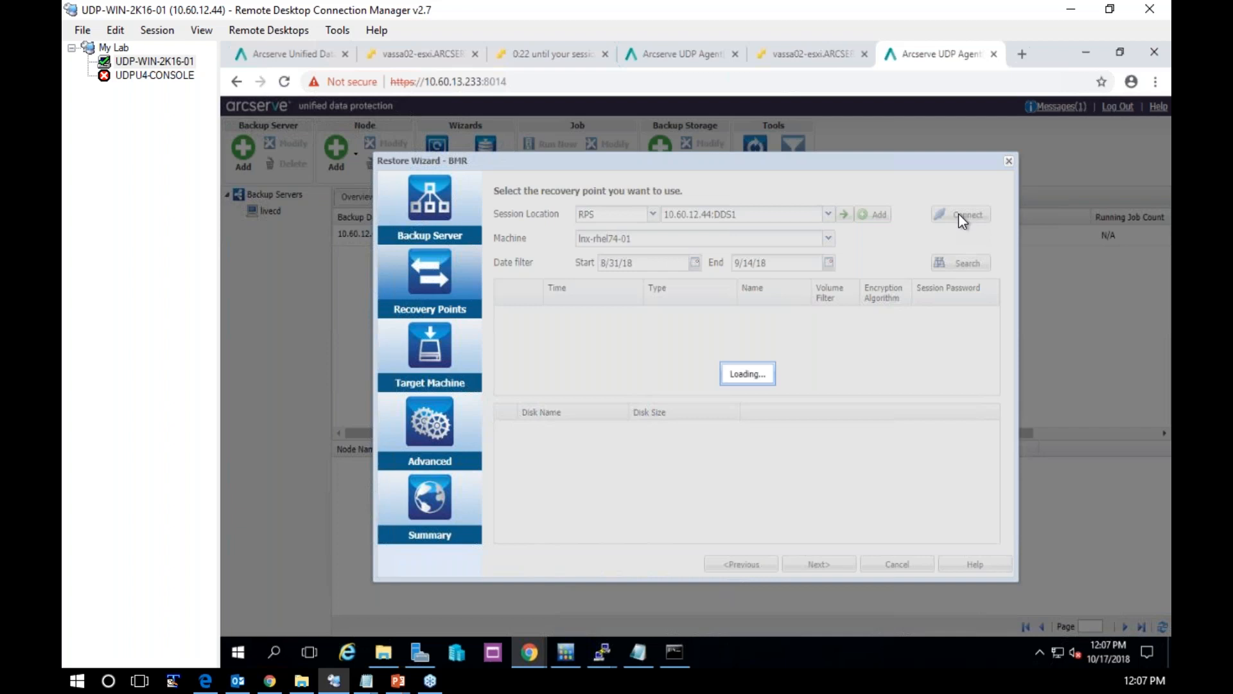
pyautogui.click(827, 238)
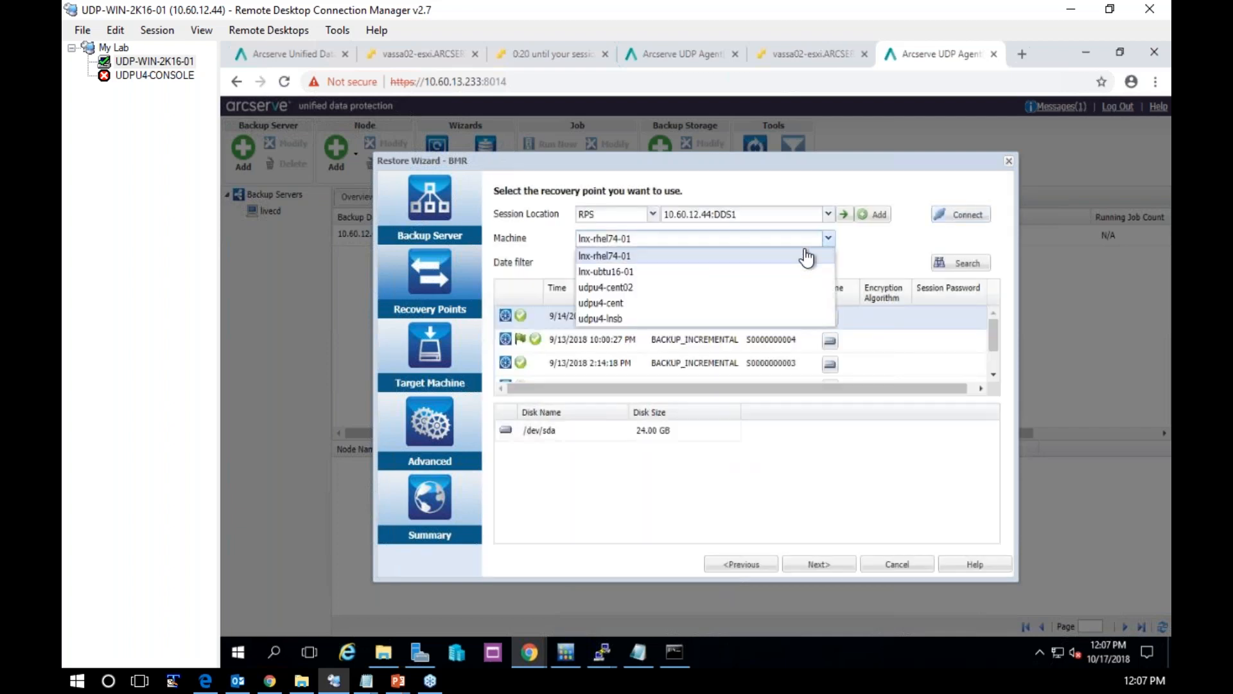
pyautogui.click(638, 319)
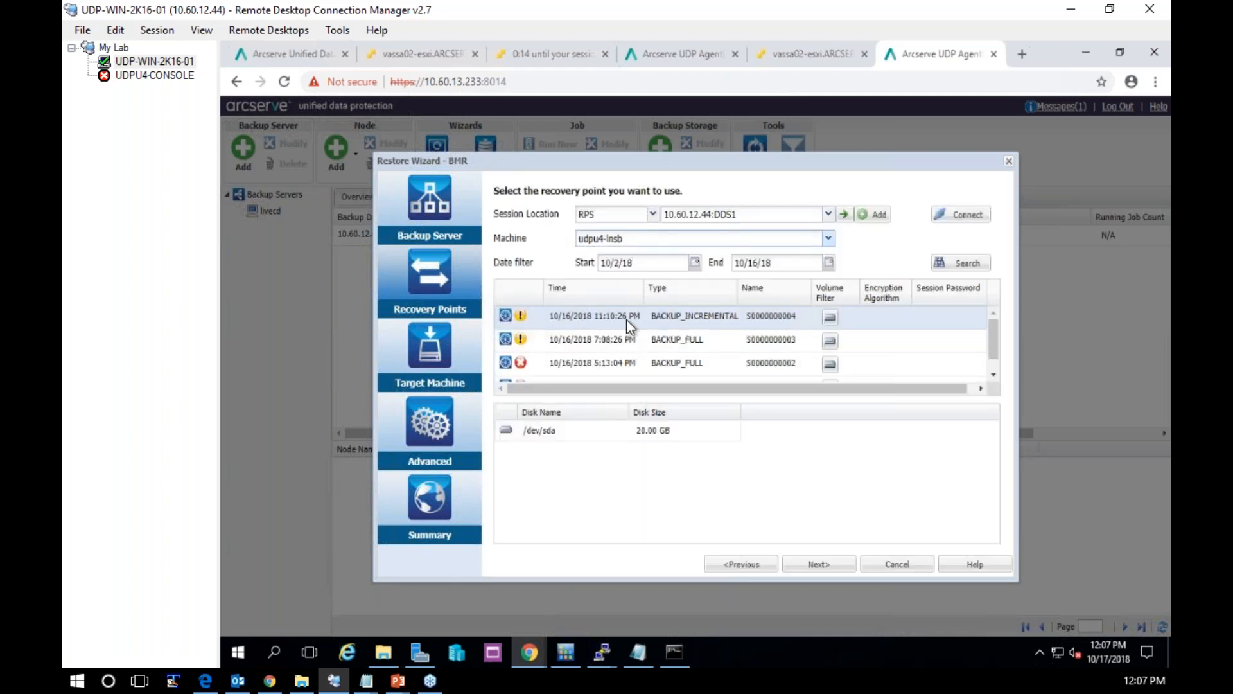
pyautogui.moveTo(834, 327)
pyautogui.click(831, 318)
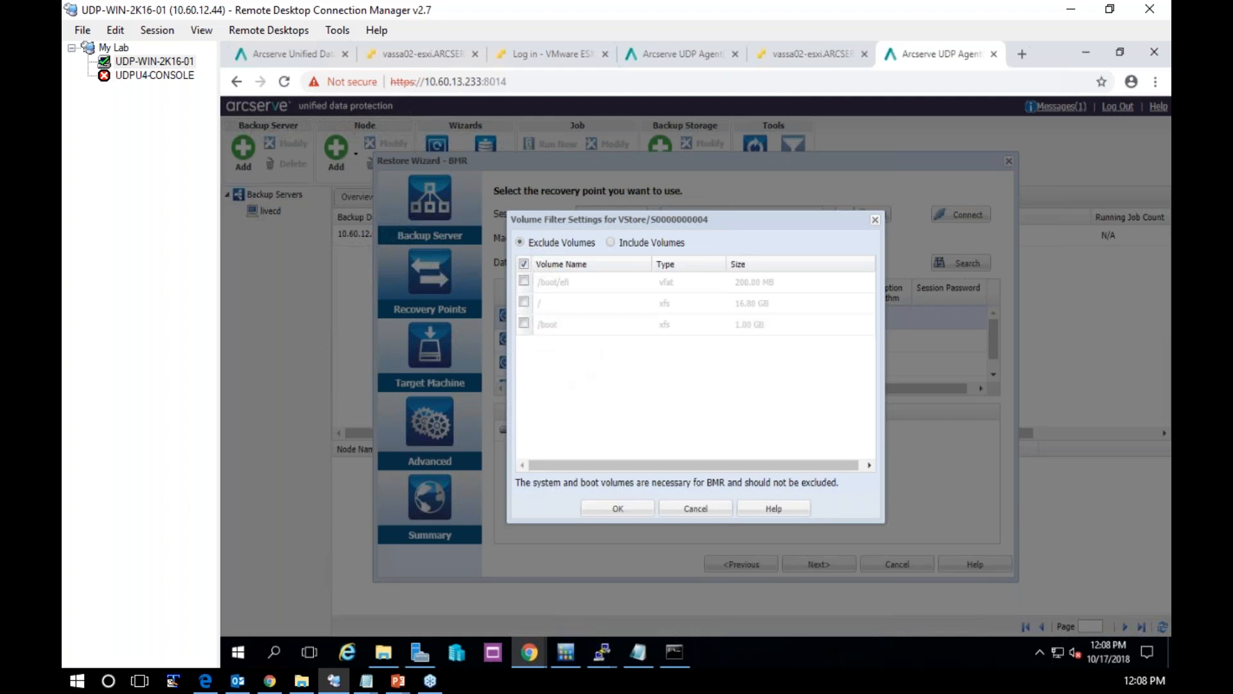
pyautogui.click(618, 508)
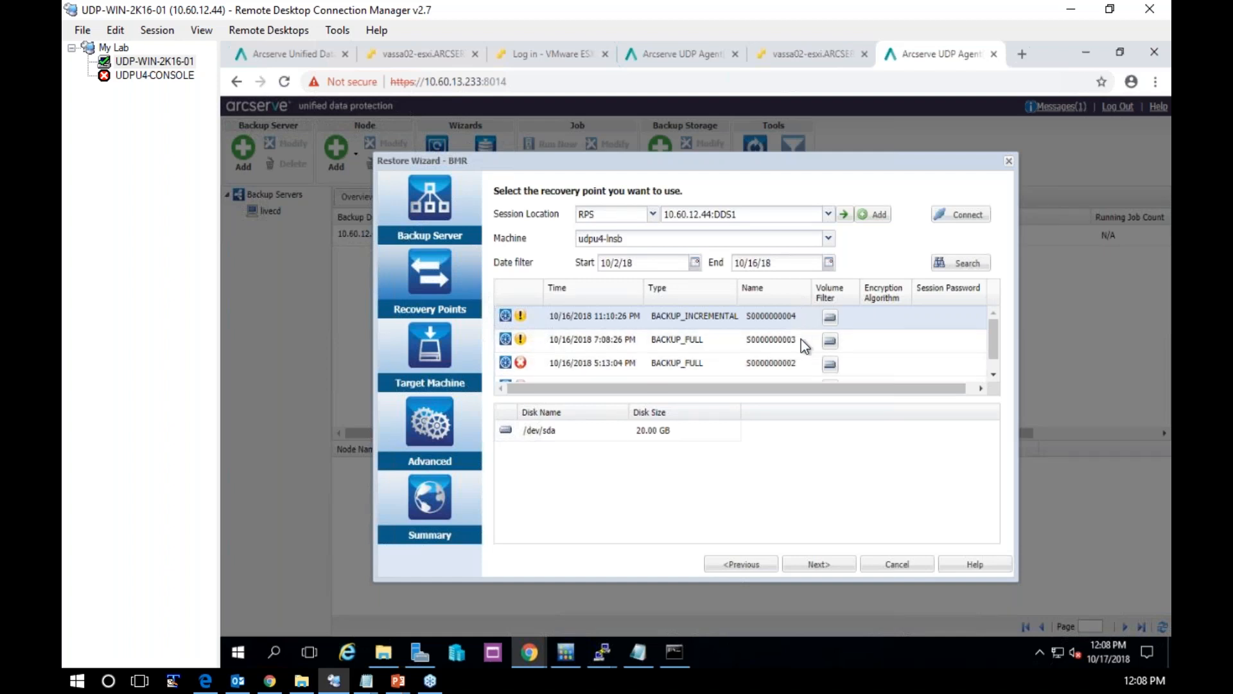
pyautogui.click(819, 564)
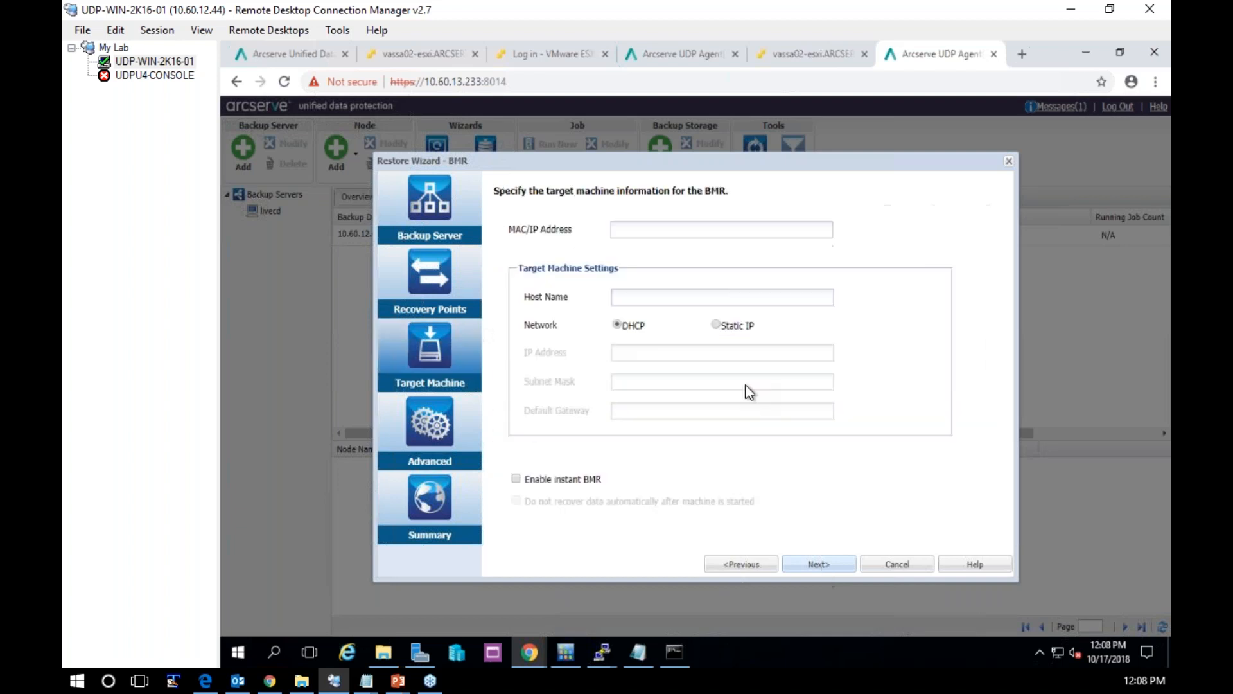
# Set the target machine's address to 10.60.13.233, as shown in its console, and its host name to udpu4-lnsb-bmr
pyautogui.click(620, 228)
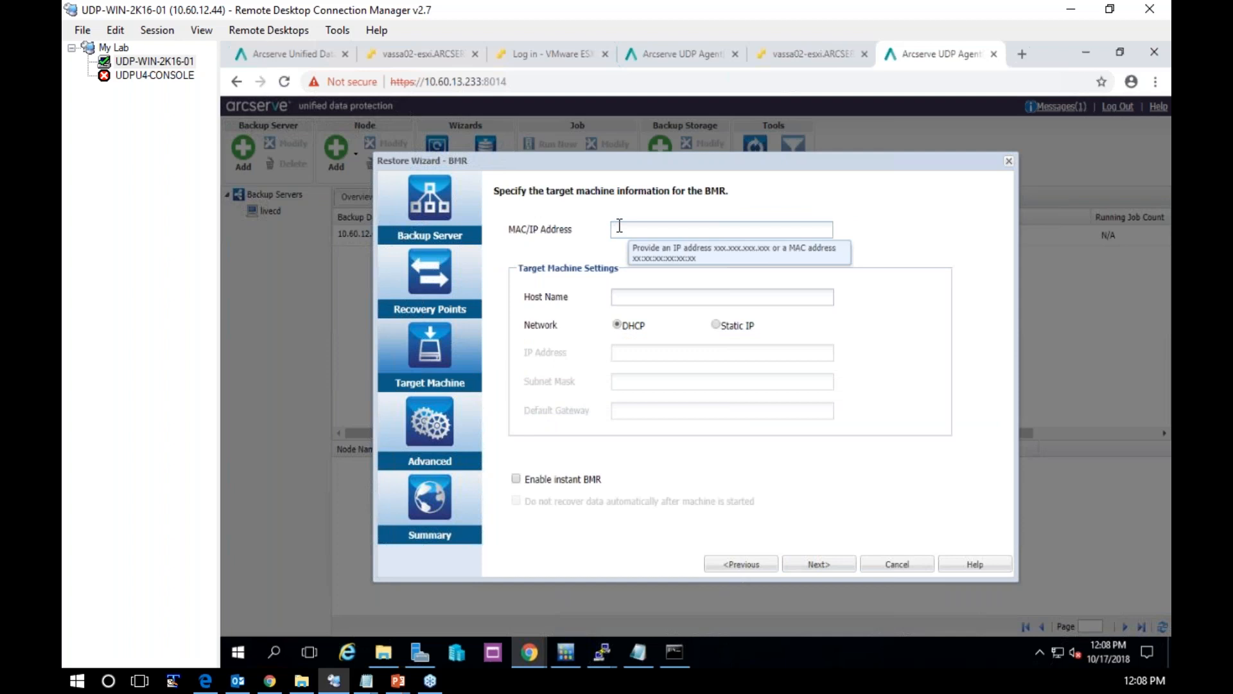
pyautogui.click(425, 57)
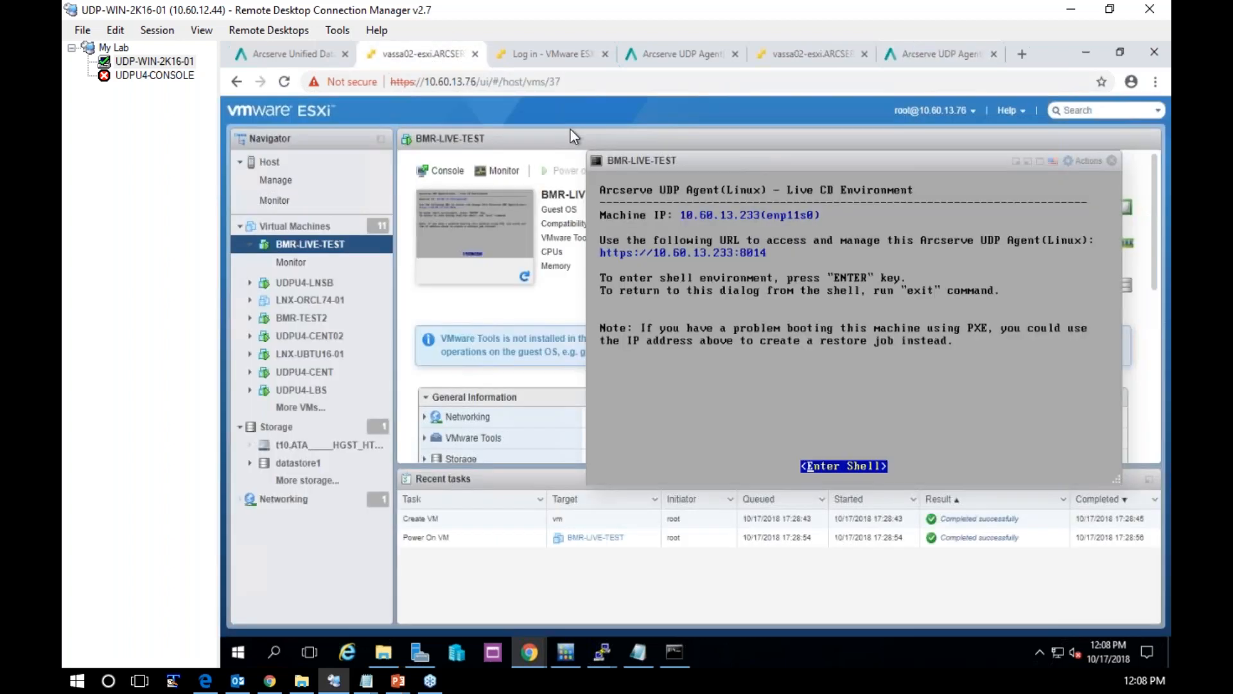
pyautogui.click(945, 62)
pyautogui.write('10.')
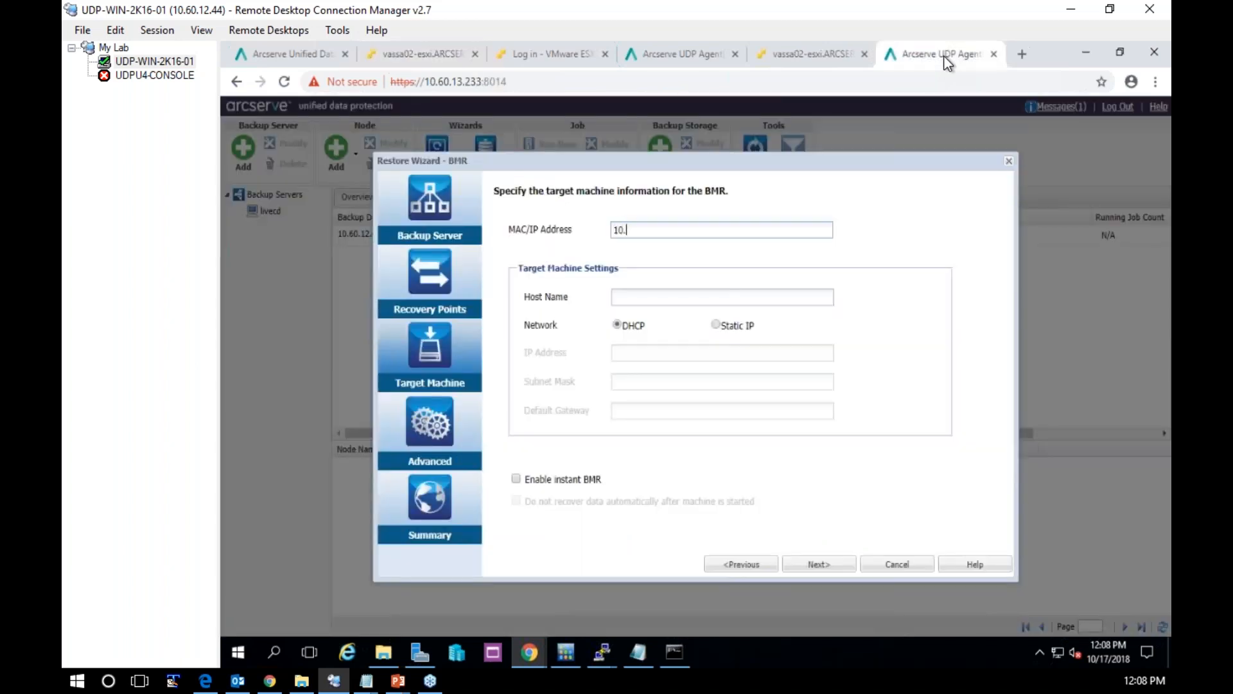
pyautogui.write('60.13.233')
pyautogui.write('udpu4')
pyautogui.write('-ins')
pyautogui.write('b')
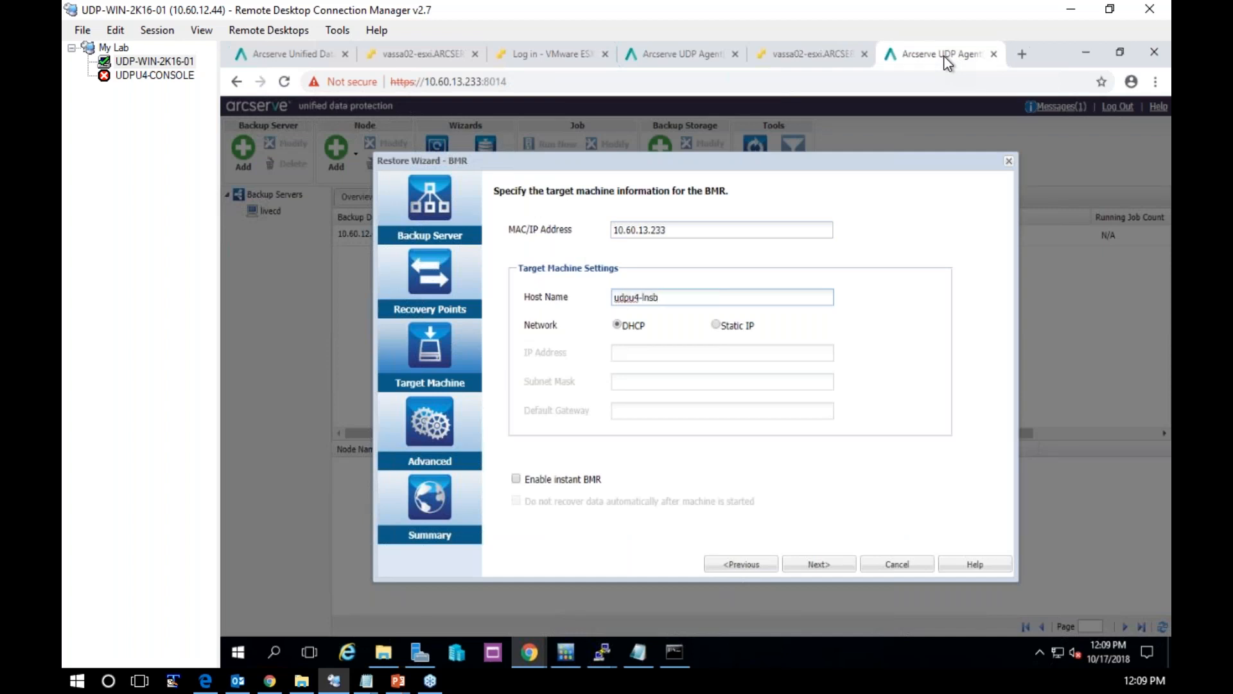
pyautogui.write('-bmr')
pyautogui.click(820, 564)
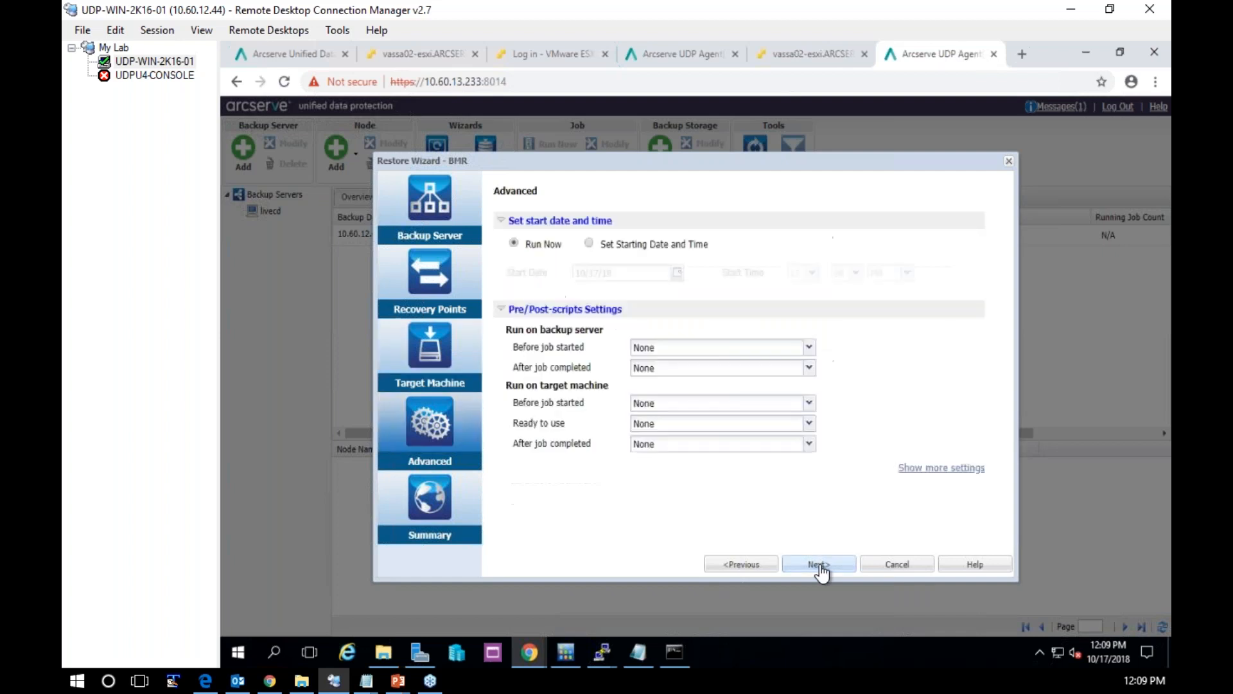
# Keep the default advanced settings, review the summary, submit the job "BMR - udpu4-lnsb-bmr" and select it in the job status list
pyautogui.click(820, 565)
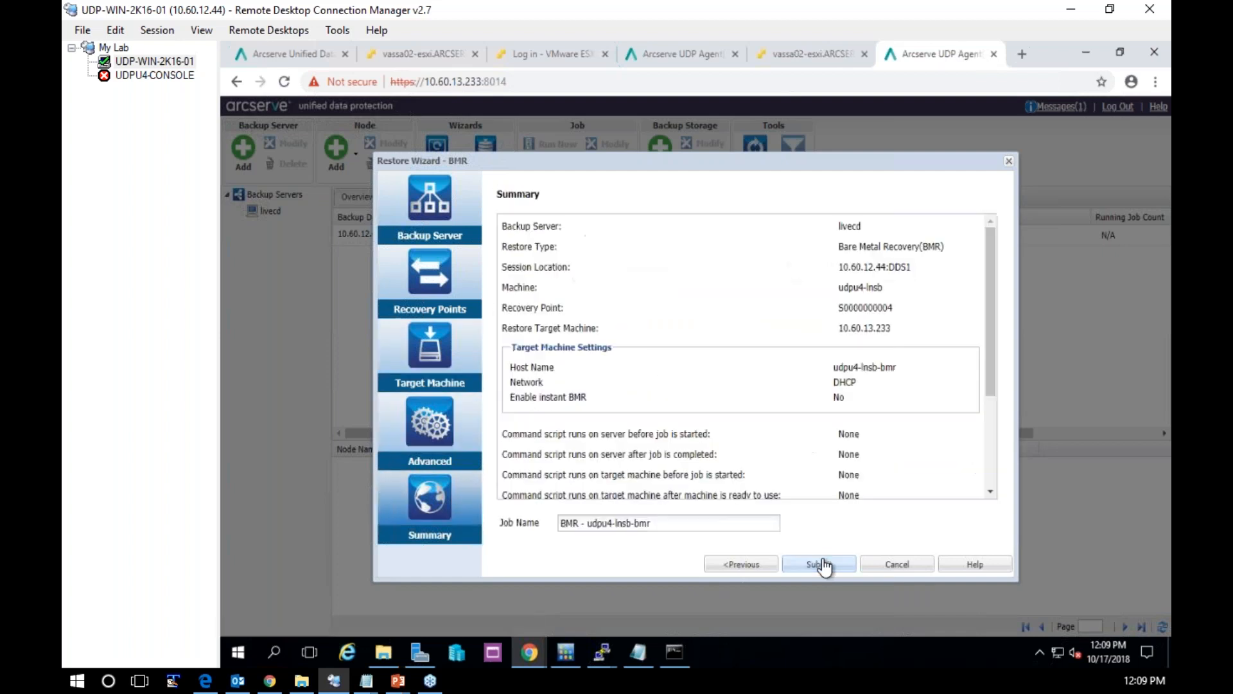
pyautogui.moveTo(668, 526); pyautogui.dragTo(556, 523)
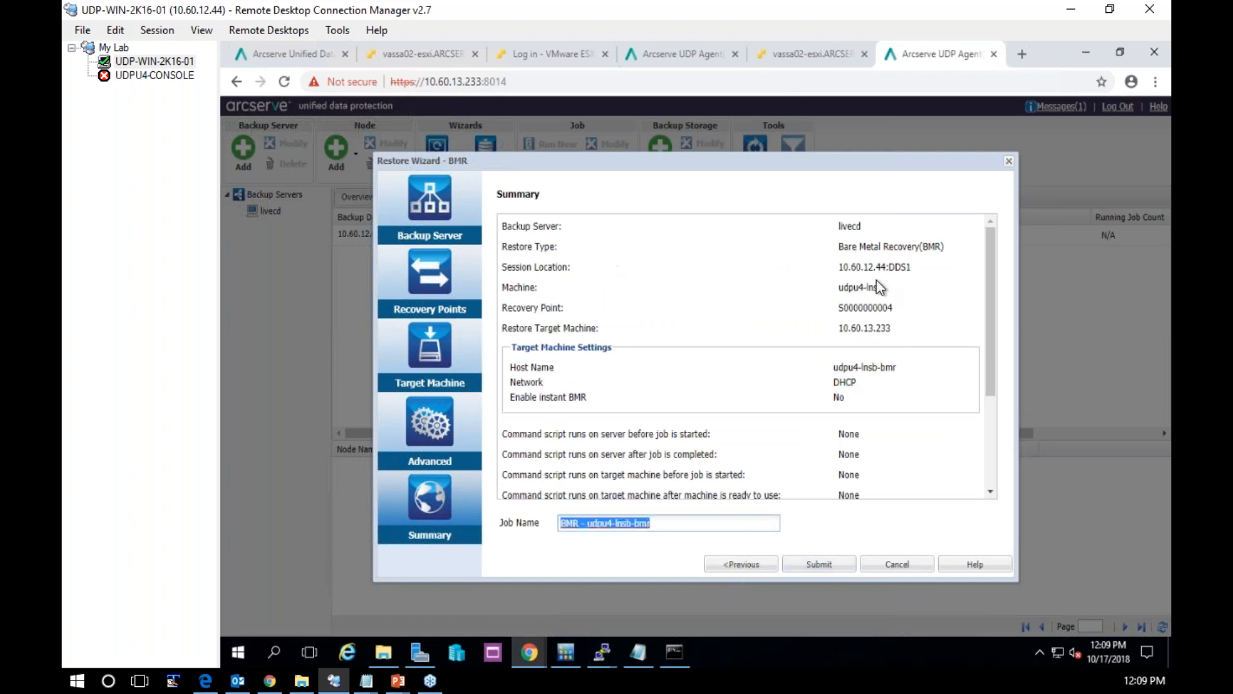
pyautogui.moveTo(851, 266); pyautogui.dragTo(883, 287)
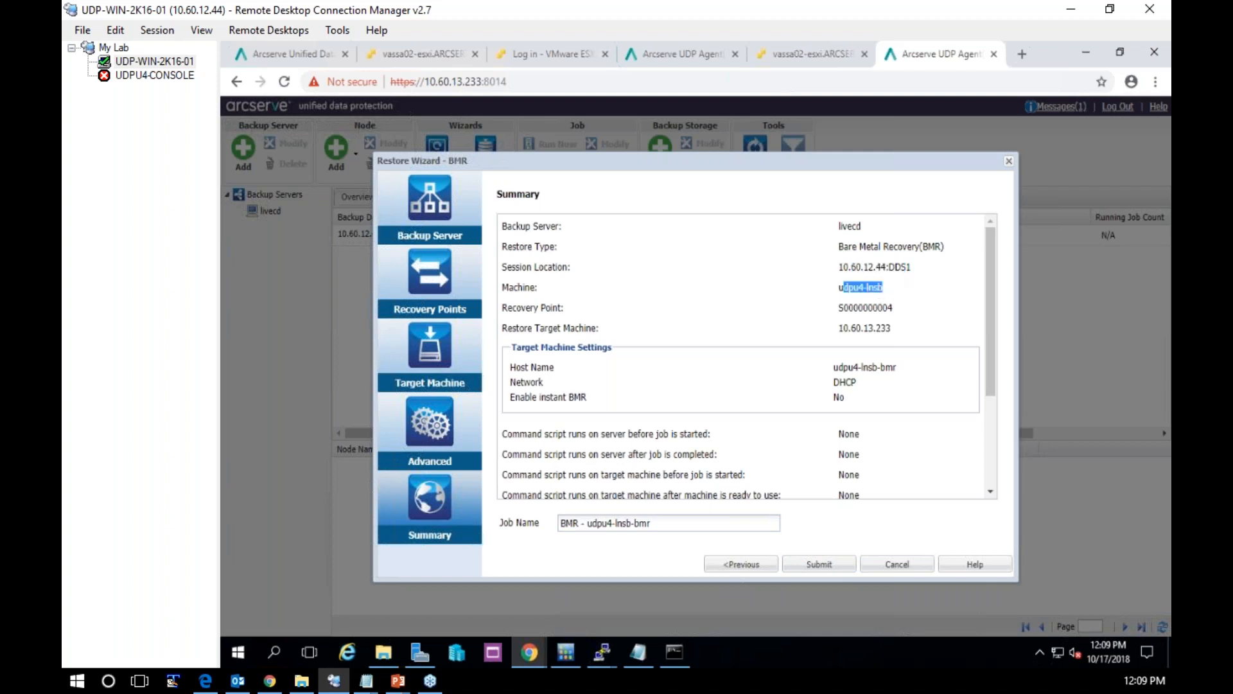
pyautogui.moveTo(891, 328); pyautogui.dragTo(852, 328)
pyautogui.click(819, 564)
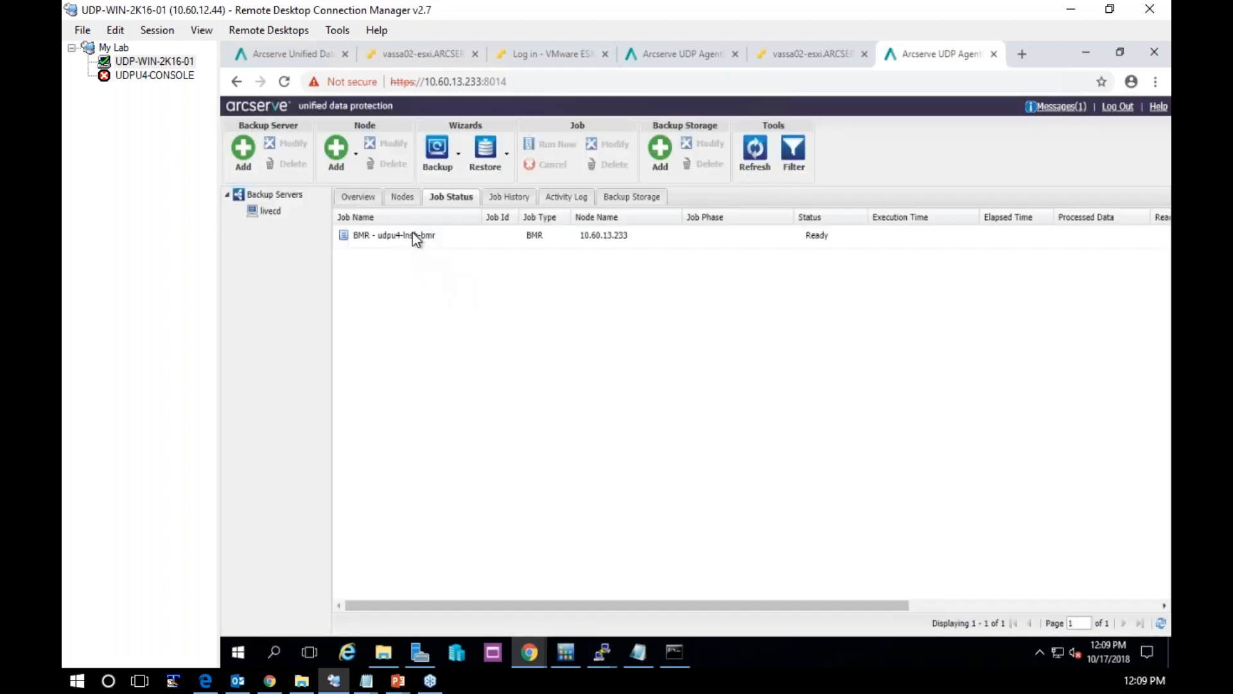
pyautogui.click(413, 235)
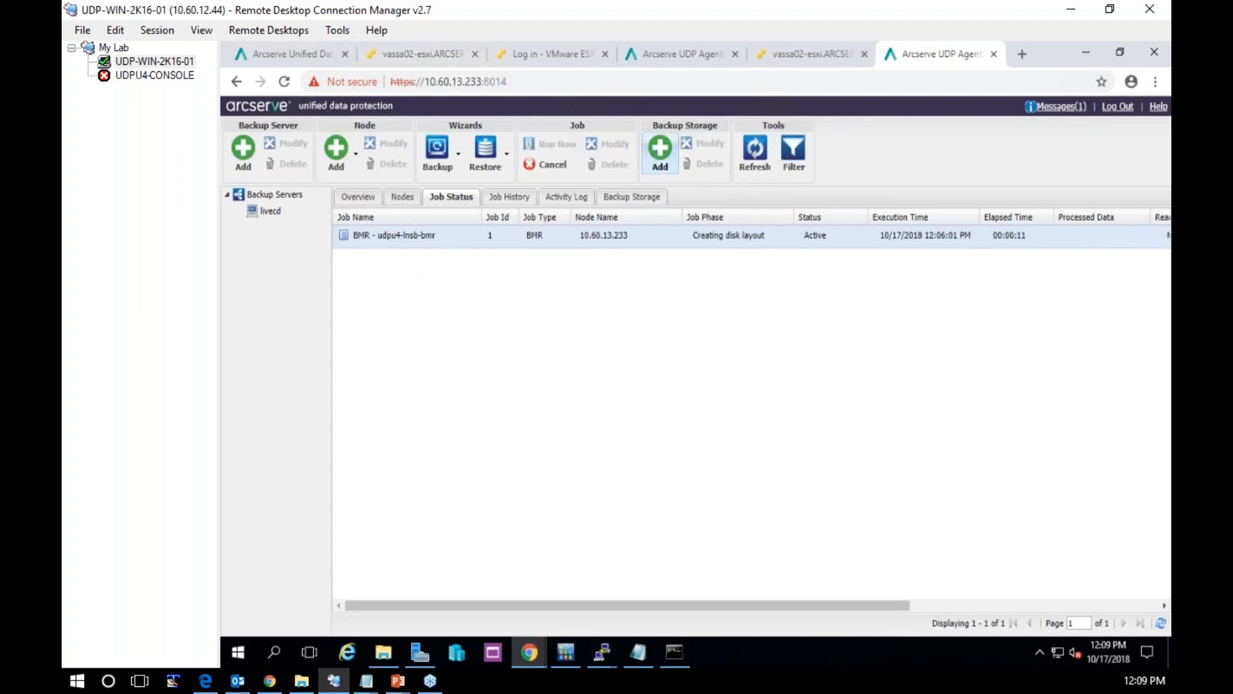
# Check the BMR-LIVE-TEST console, then examine the Linux agent's activity log for the job "BMR - udpu4-lnsb-bmr"
pyautogui.click(439, 61)
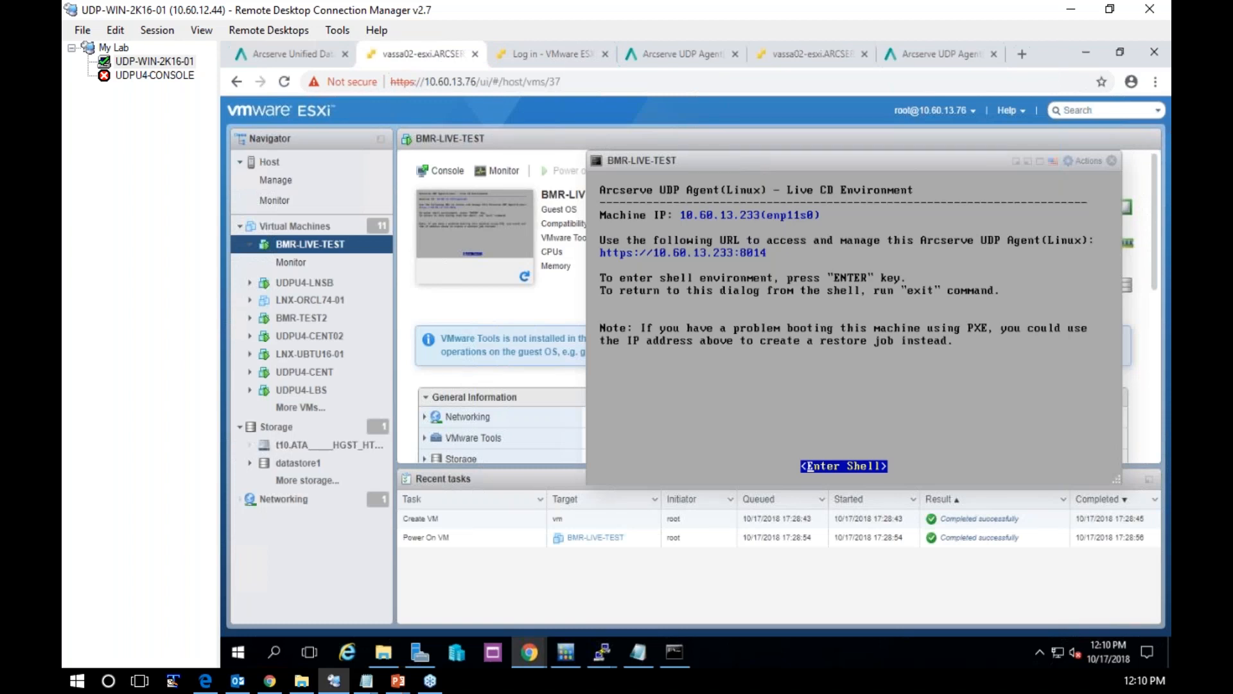
pyautogui.click(942, 64)
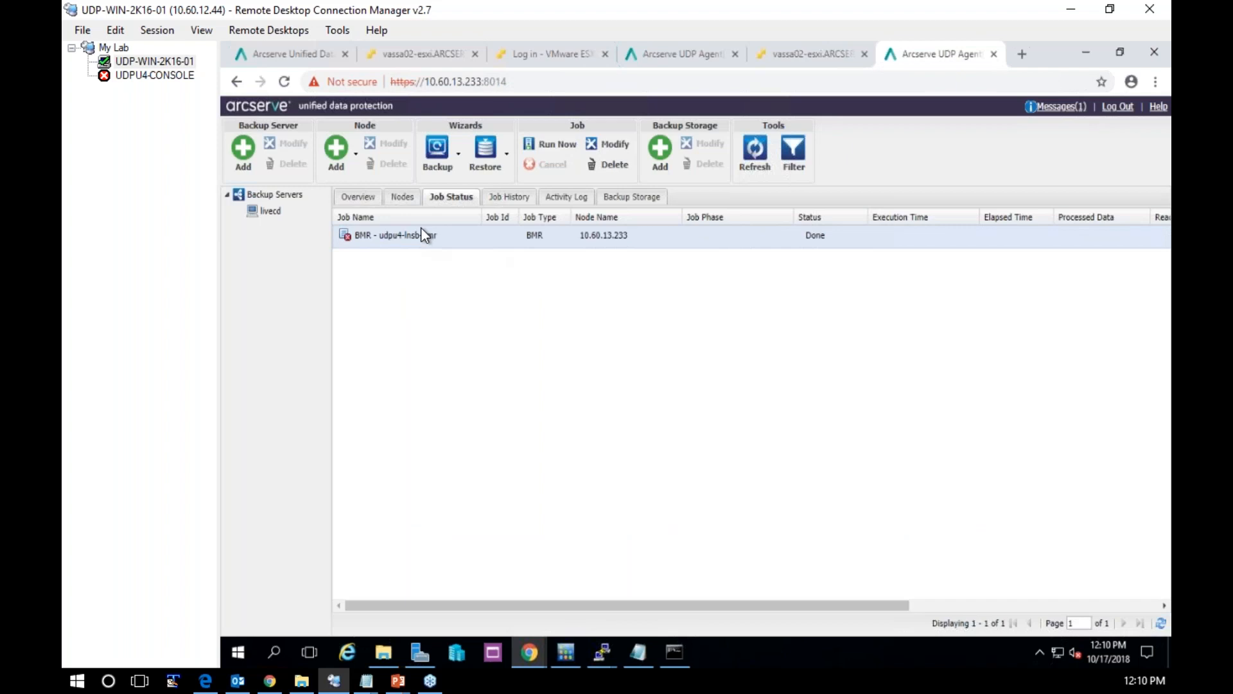
pyautogui.click(520, 204)
pyautogui.click(565, 200)
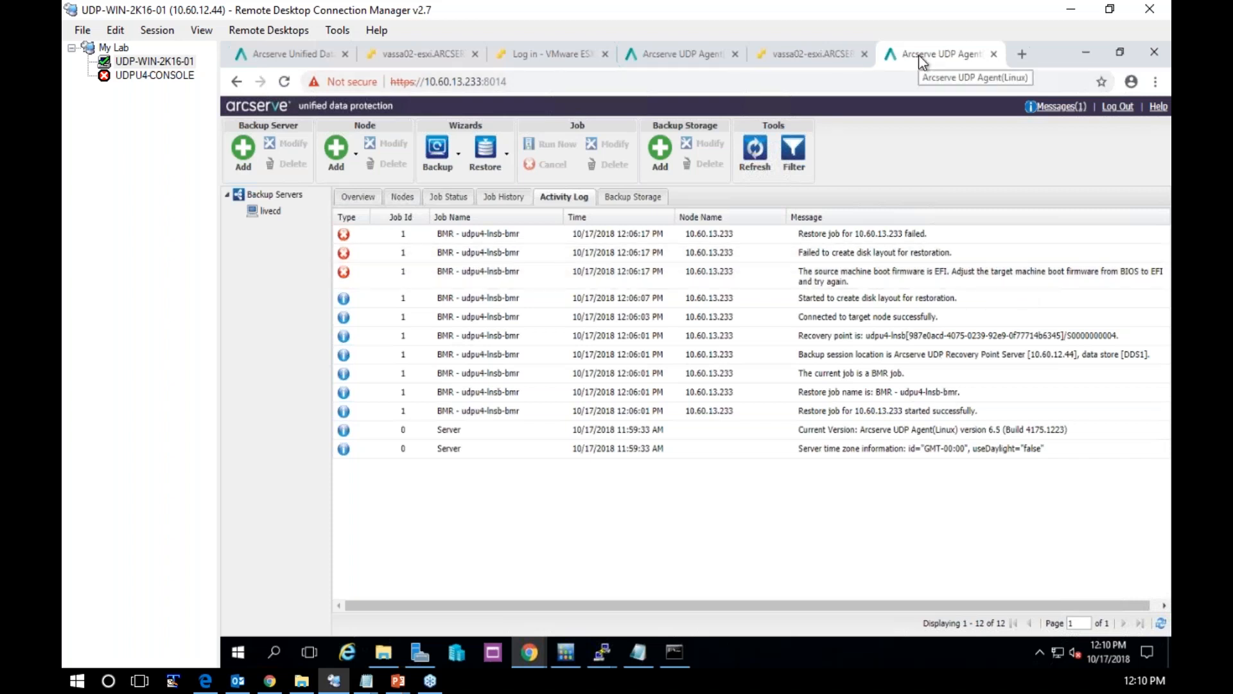
# Close the console of BMR-LIVE-TEST on the ESXi host and power off that virtual machine
pyautogui.click(441, 55)
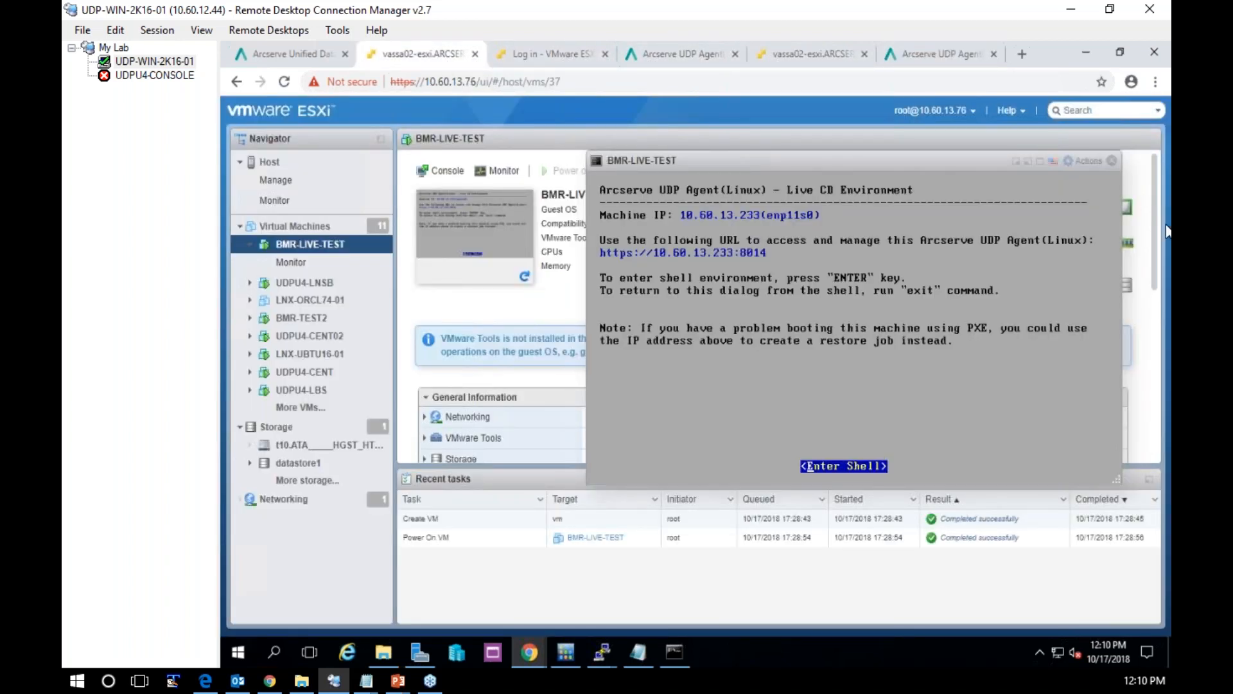
pyautogui.click(1112, 162)
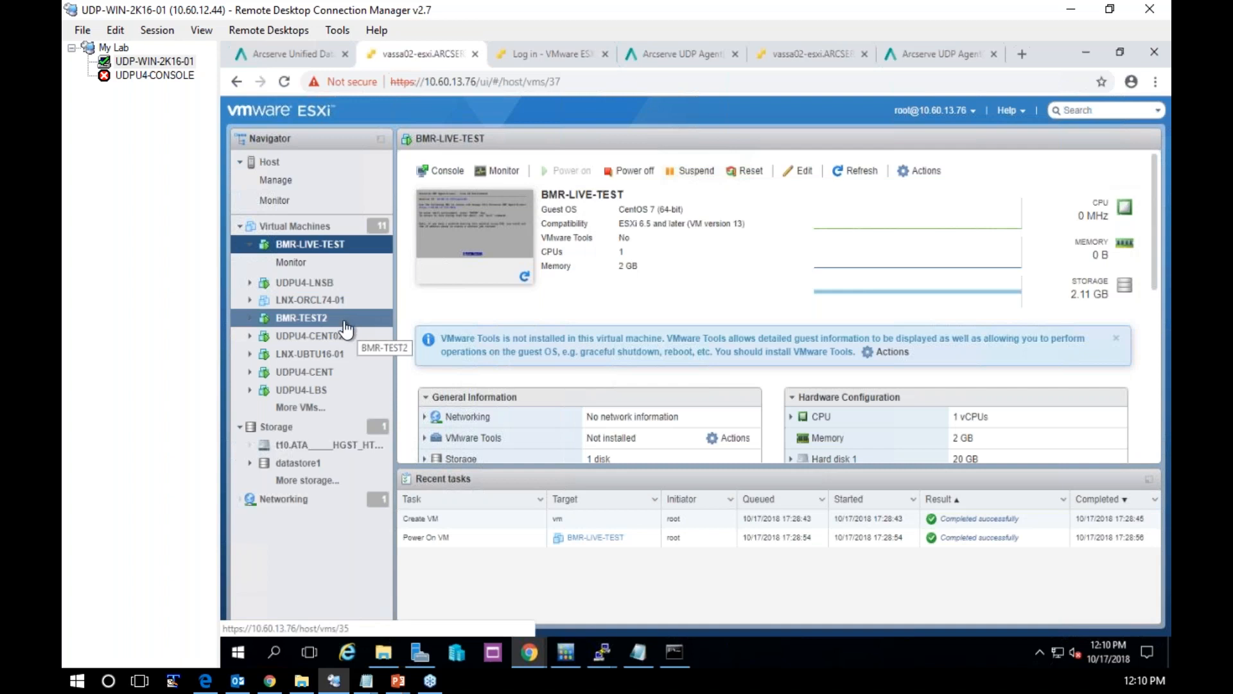
pyautogui.click(303, 229)
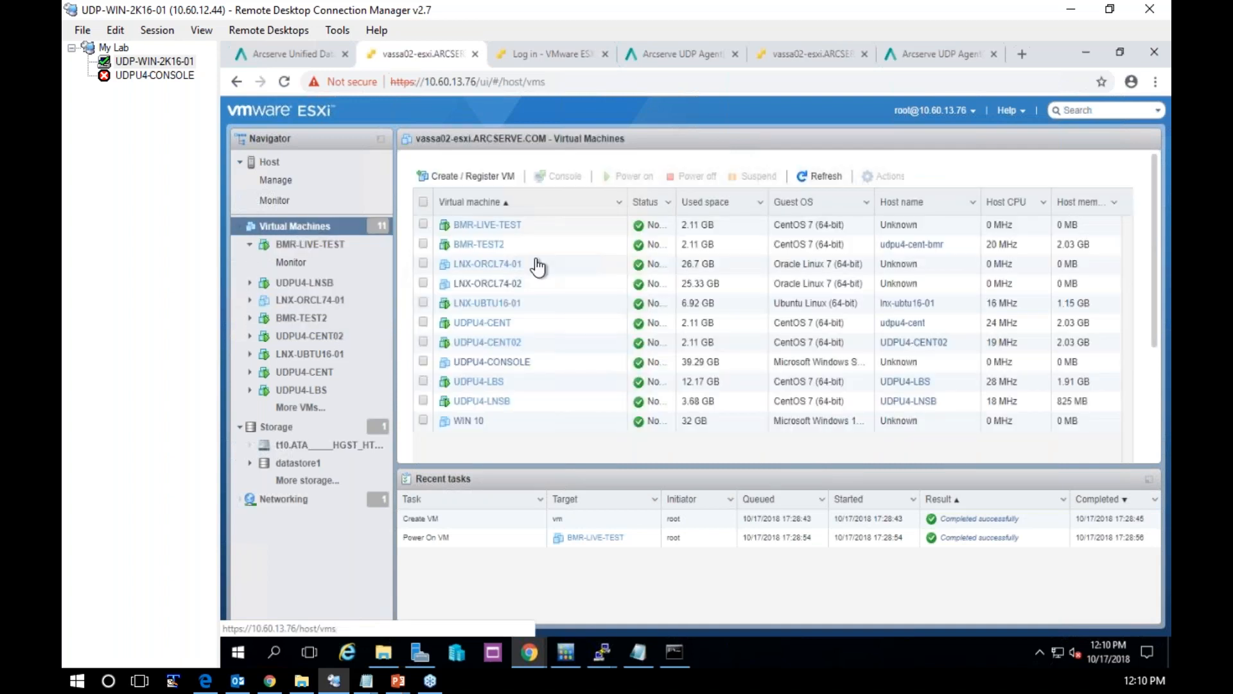
pyautogui.click(487, 226)
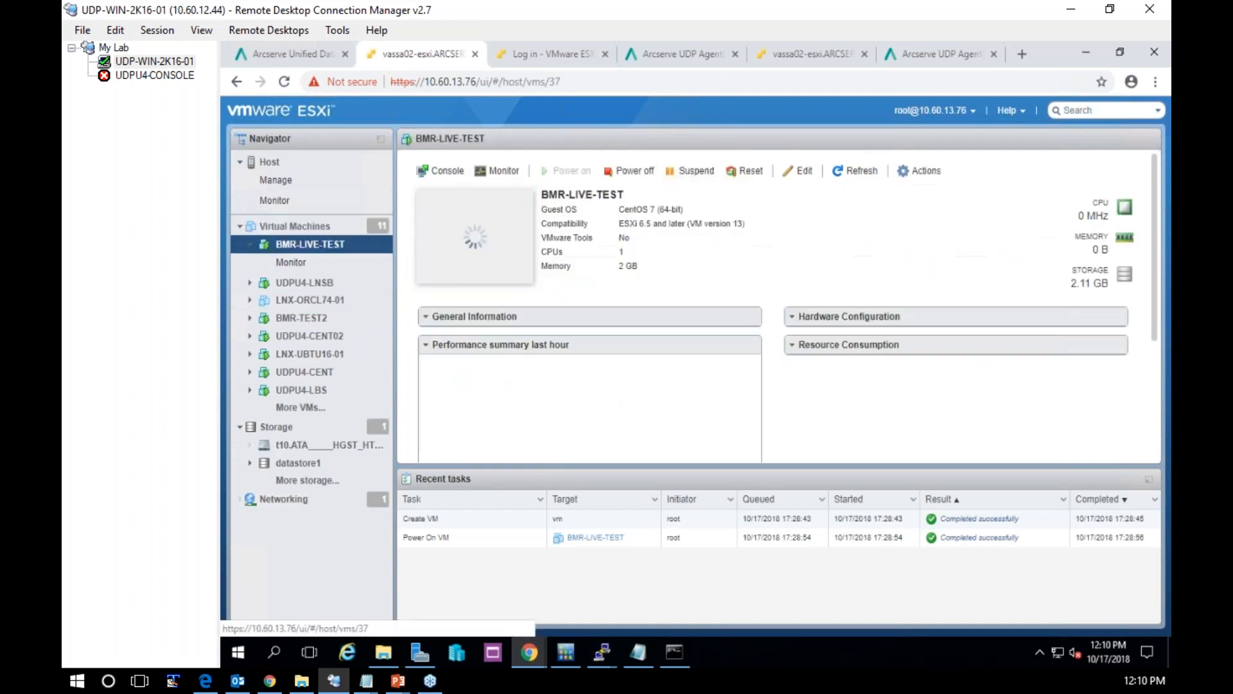
pyautogui.click(627, 173)
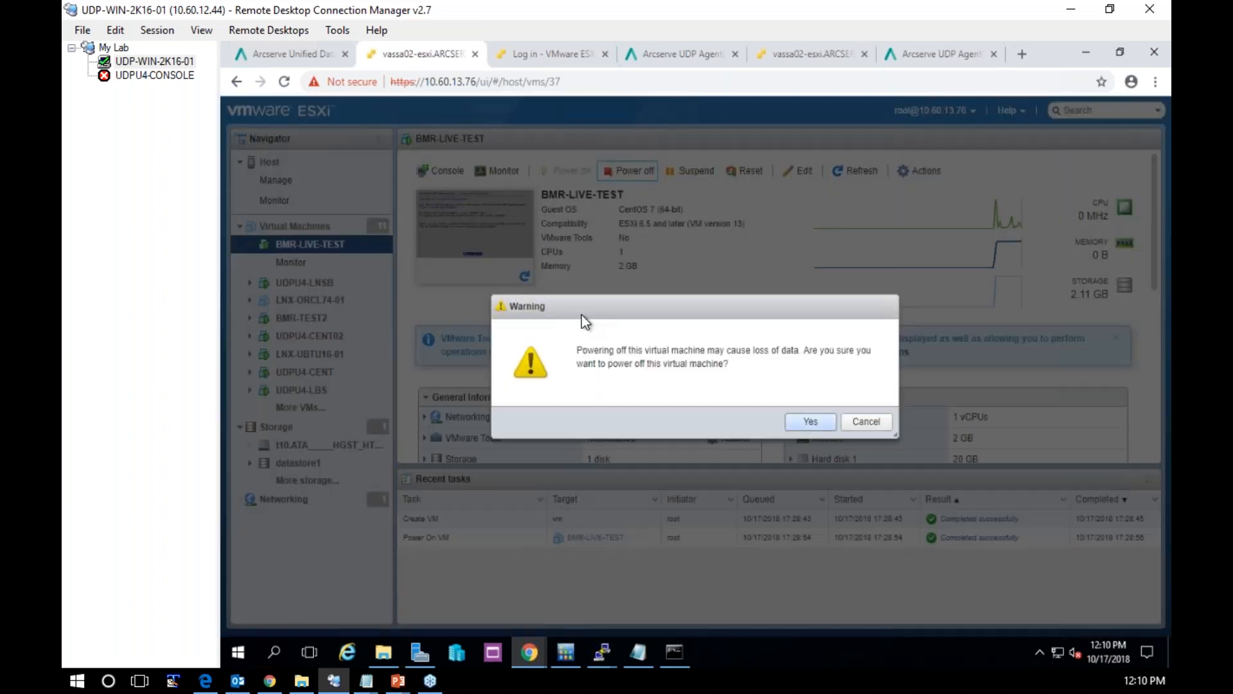
pyautogui.press('Return')
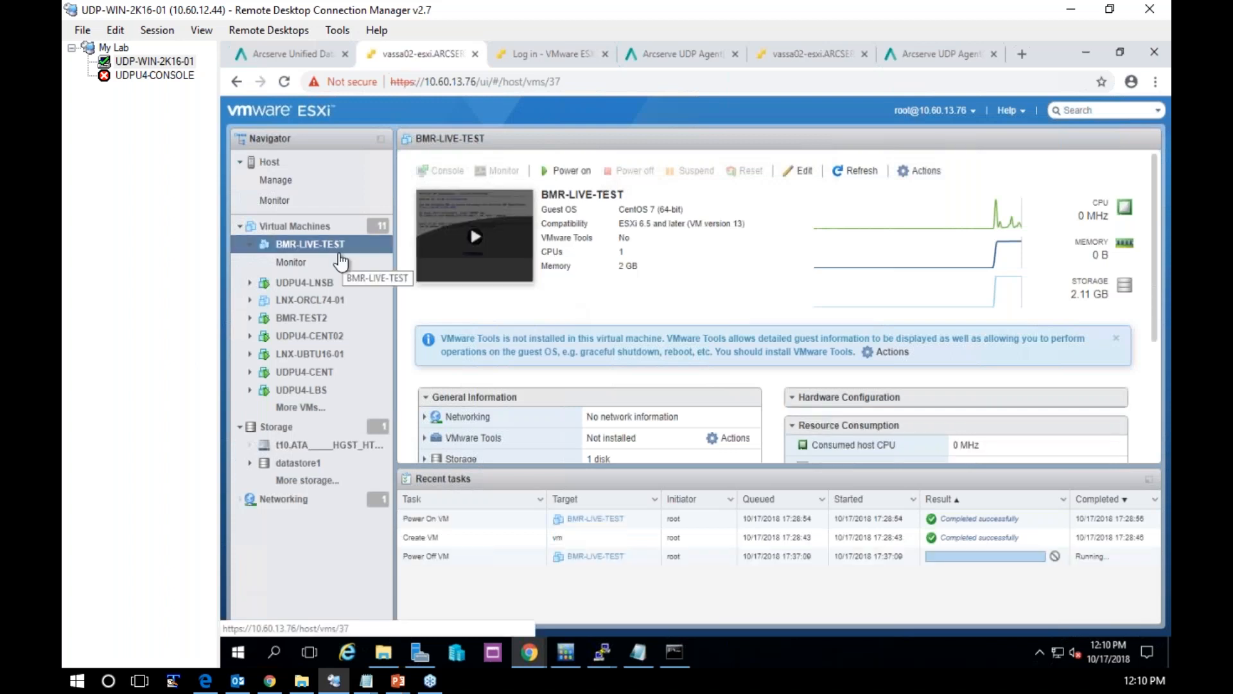
# Change the boot firmware of BMR-LIVE-TEST to EFI in its boot options and save the settings
pyautogui.click(797, 170)
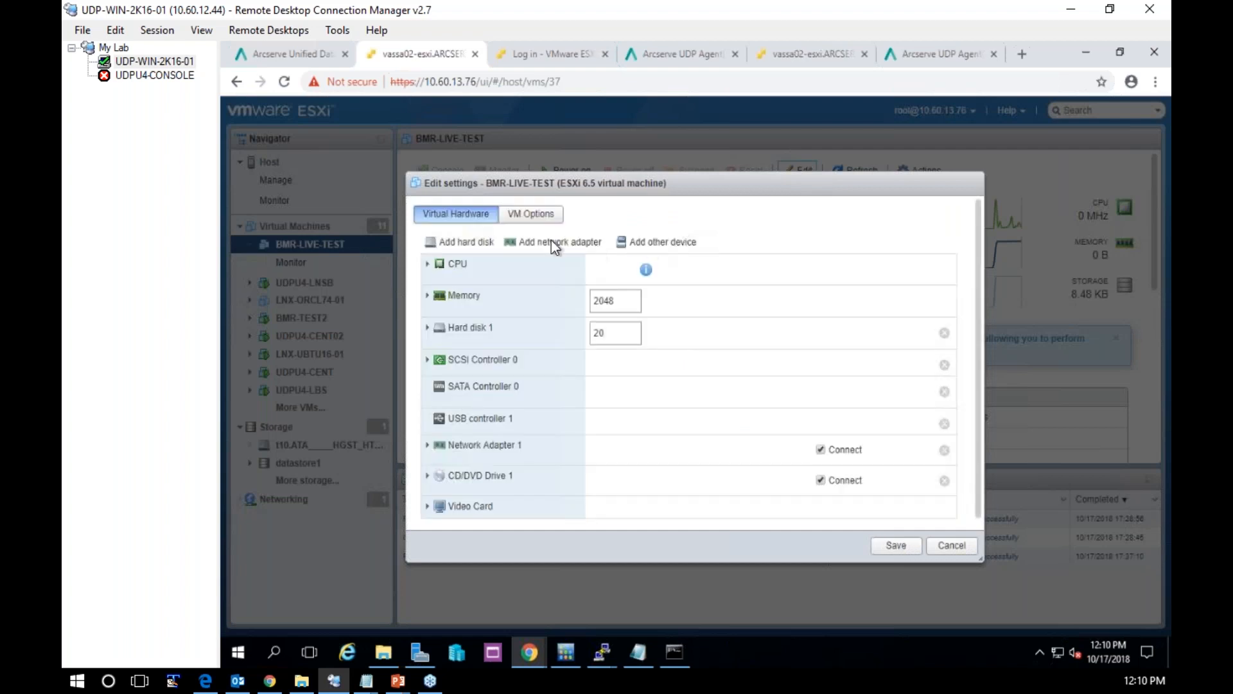
pyautogui.click(512, 218)
pyautogui.click(430, 406)
pyautogui.scroll(-3, 685, 392)
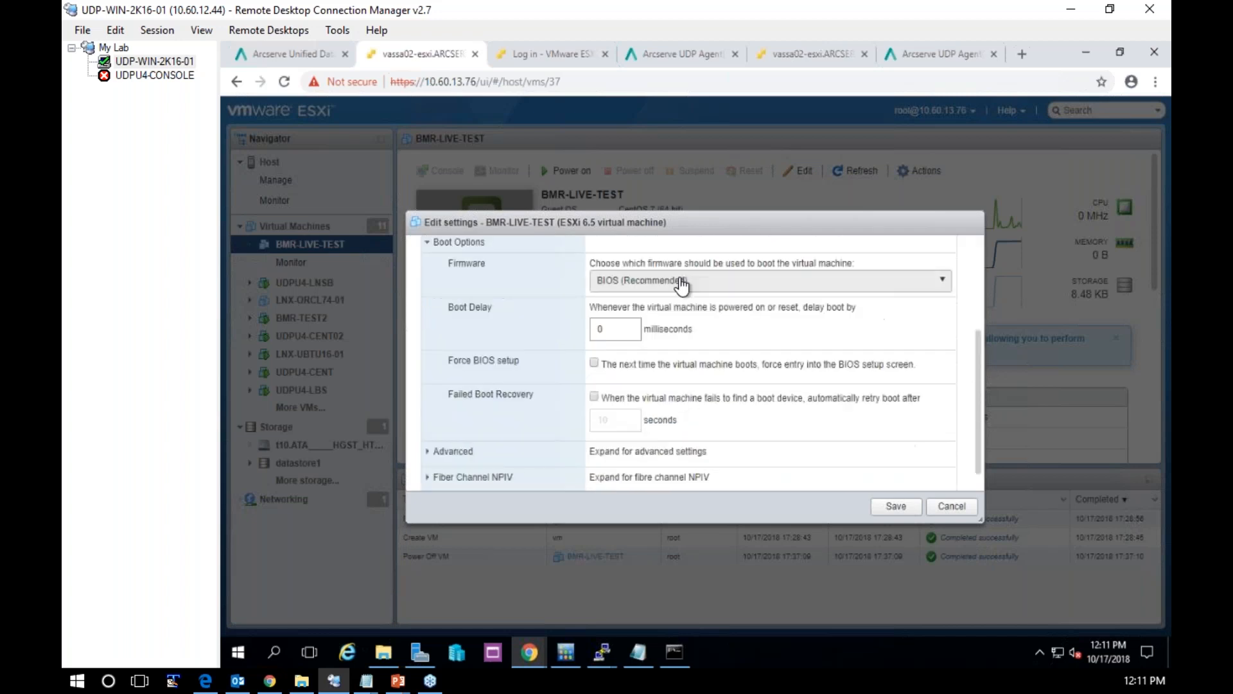
pyautogui.click(682, 284)
pyautogui.click(655, 323)
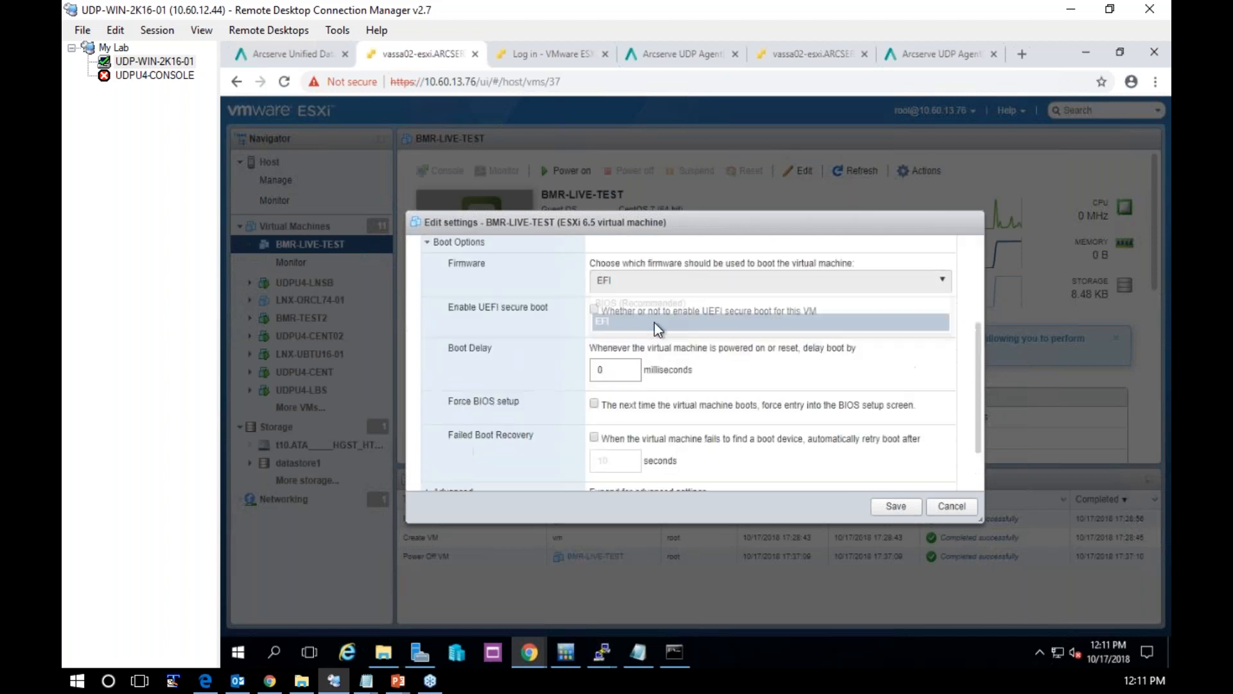
pyautogui.click(896, 507)
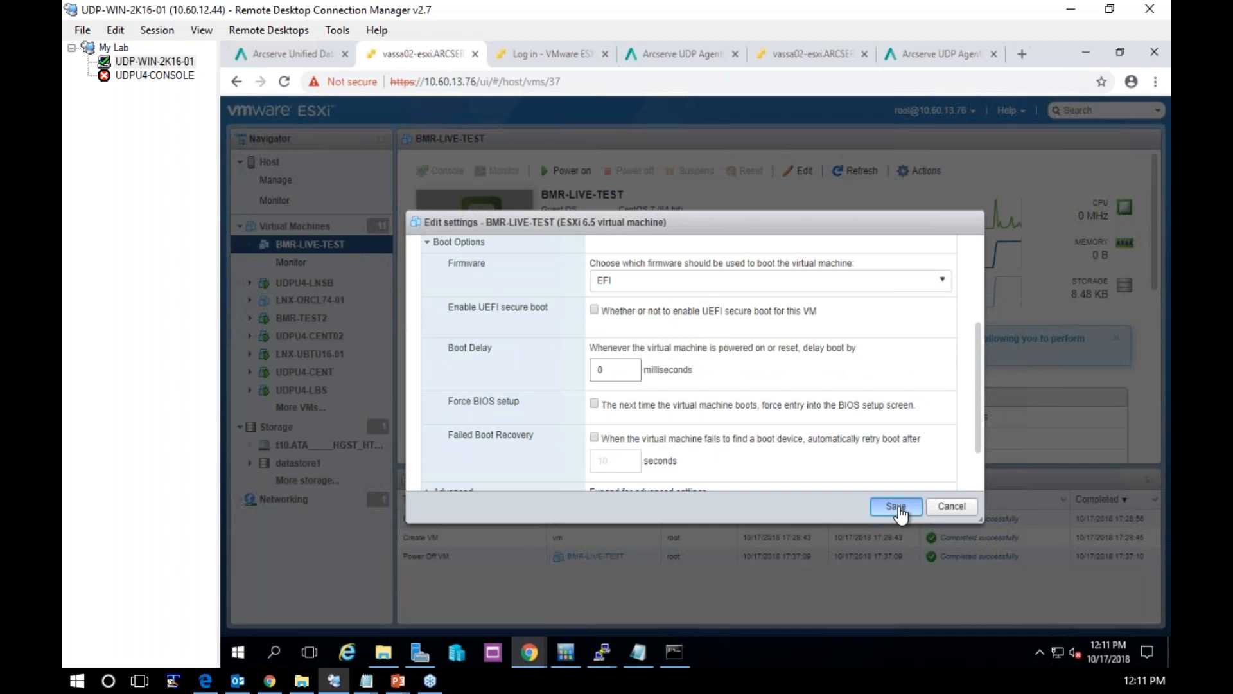
pyautogui.click(896, 507)
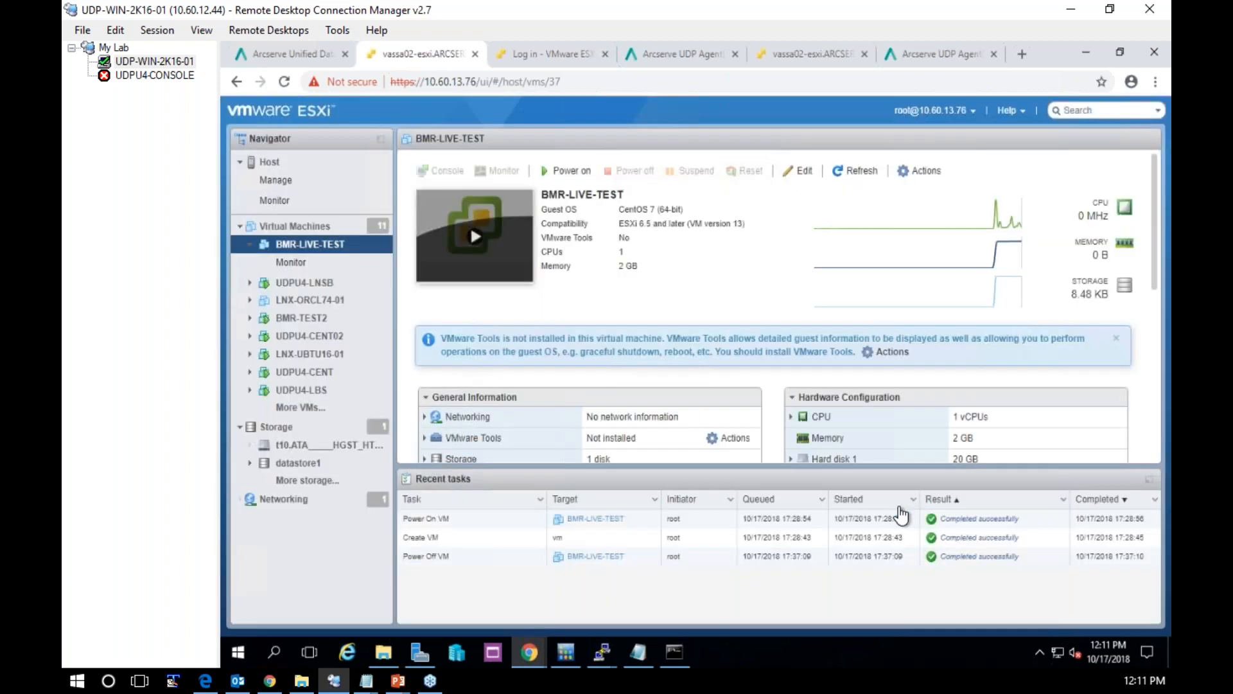
# Power on BMR-LIVE-TEST and watch its console until the Live CD environment has loaded
pyautogui.click(475, 244)
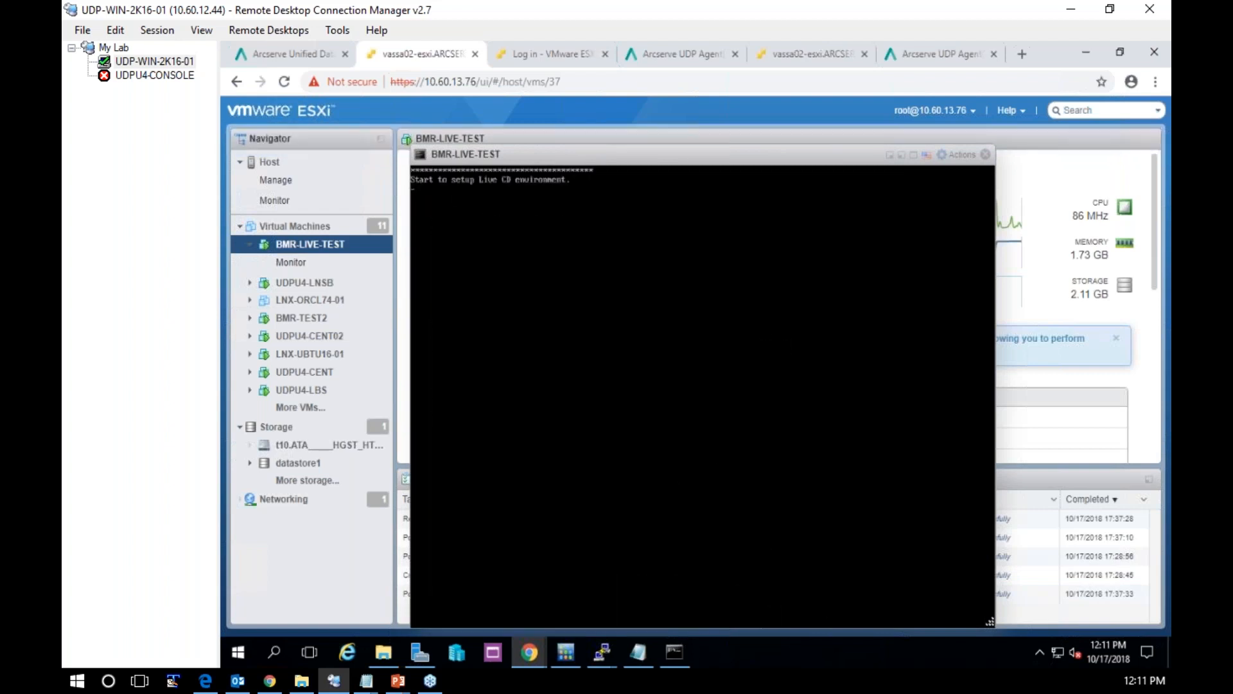
pyautogui.click(942, 60)
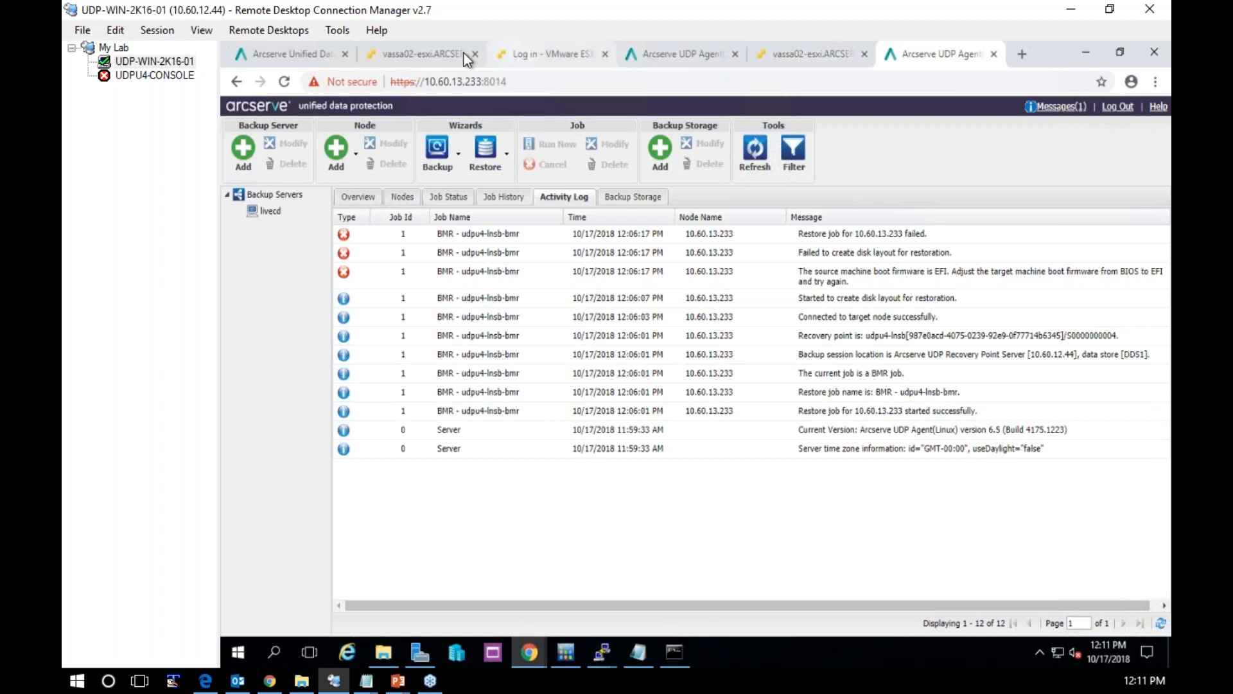
pyautogui.click(414, 55)
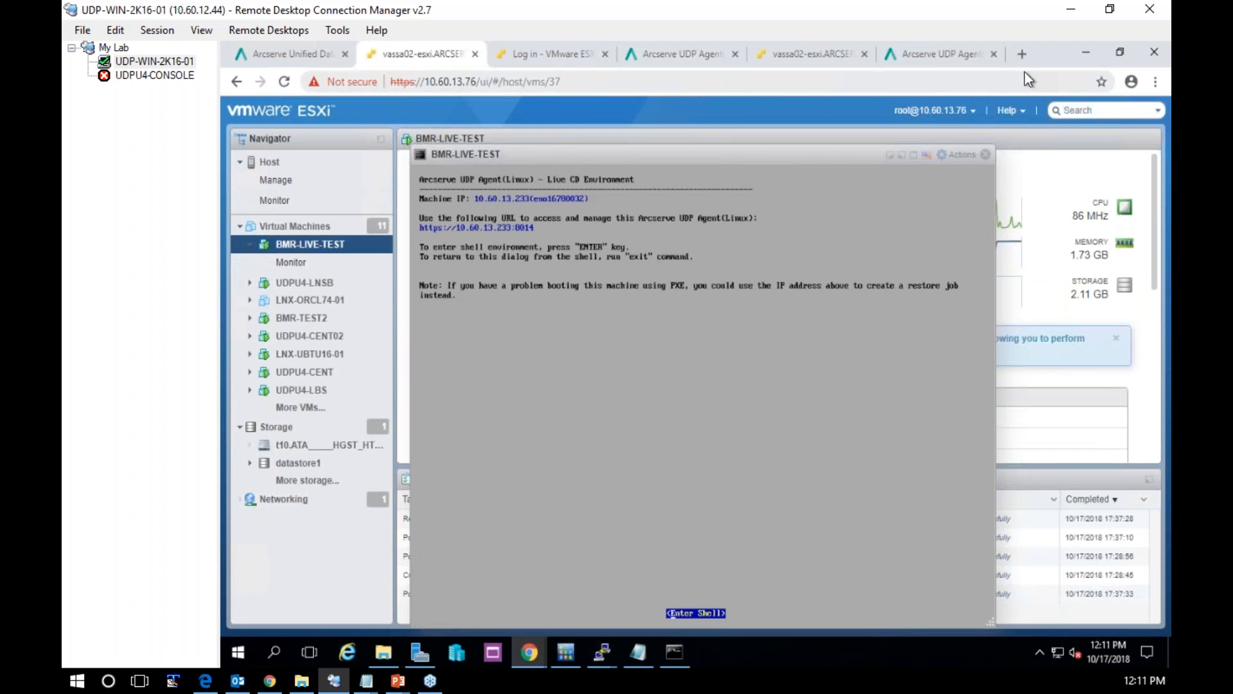
# Start a Bare Metal Recovery (BMR) restore in the Live CD's agent page and set the session location type to RPS
pyautogui.click(930, 58)
pyautogui.click(486, 151)
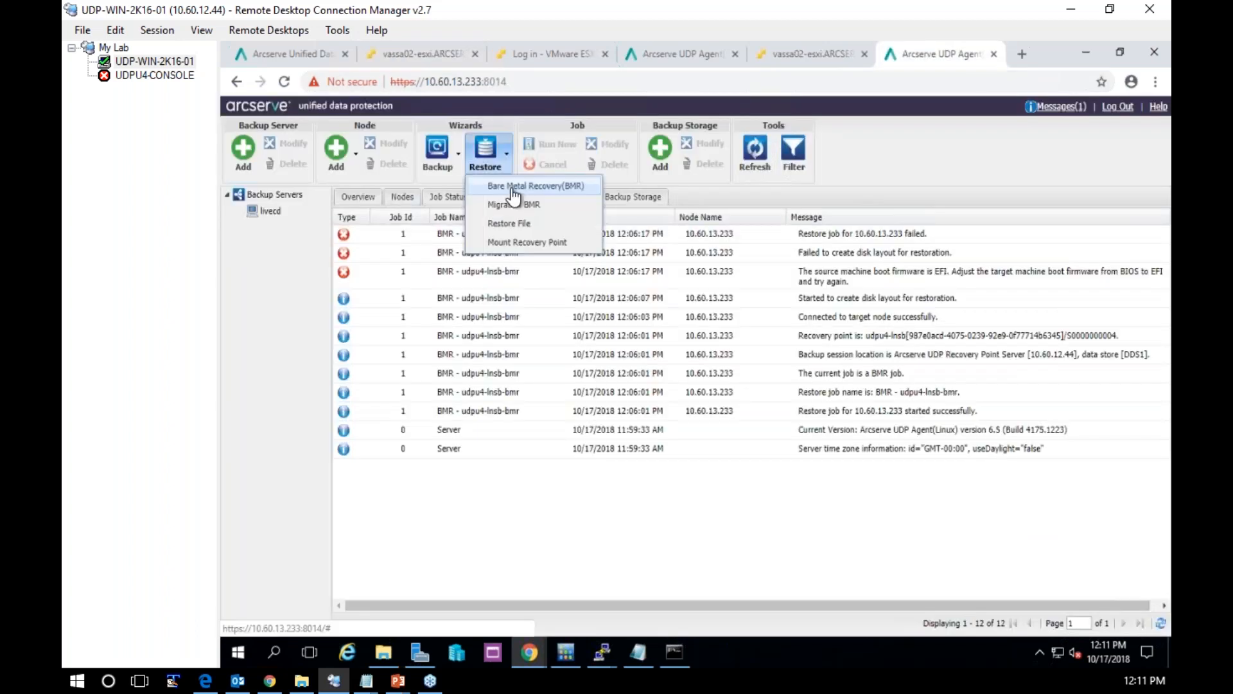
pyautogui.click(514, 189)
pyautogui.click(436, 285)
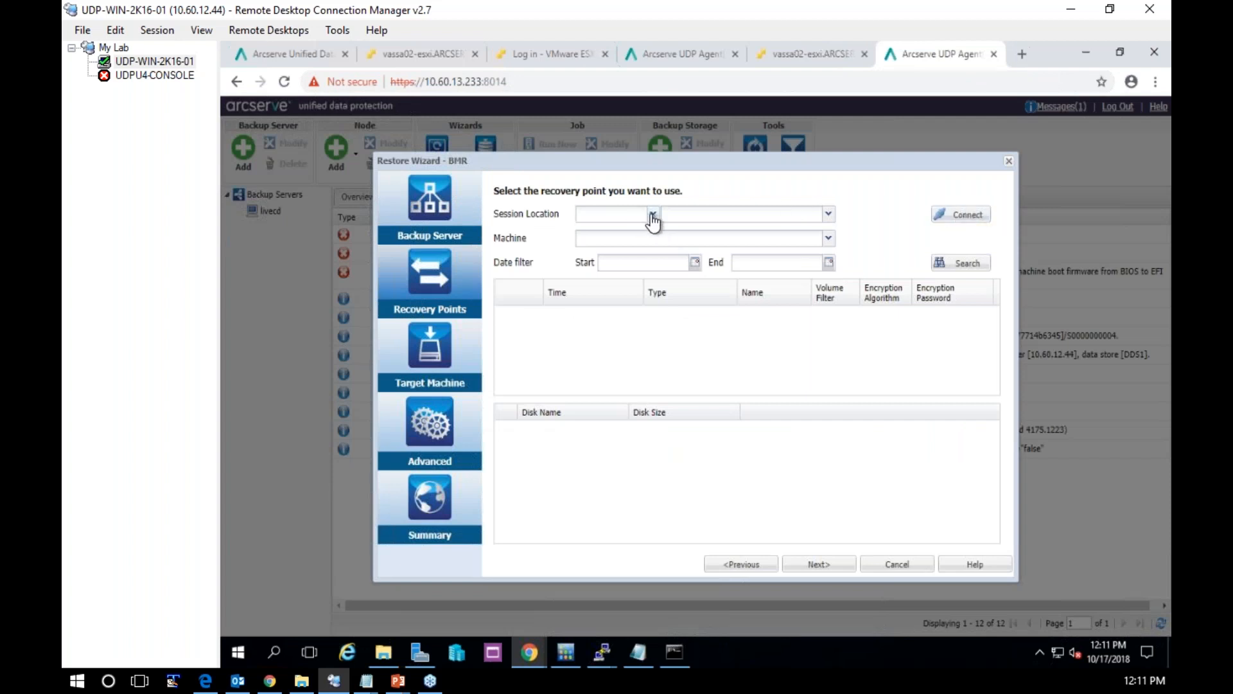
pyautogui.click(647, 216)
pyautogui.click(600, 239)
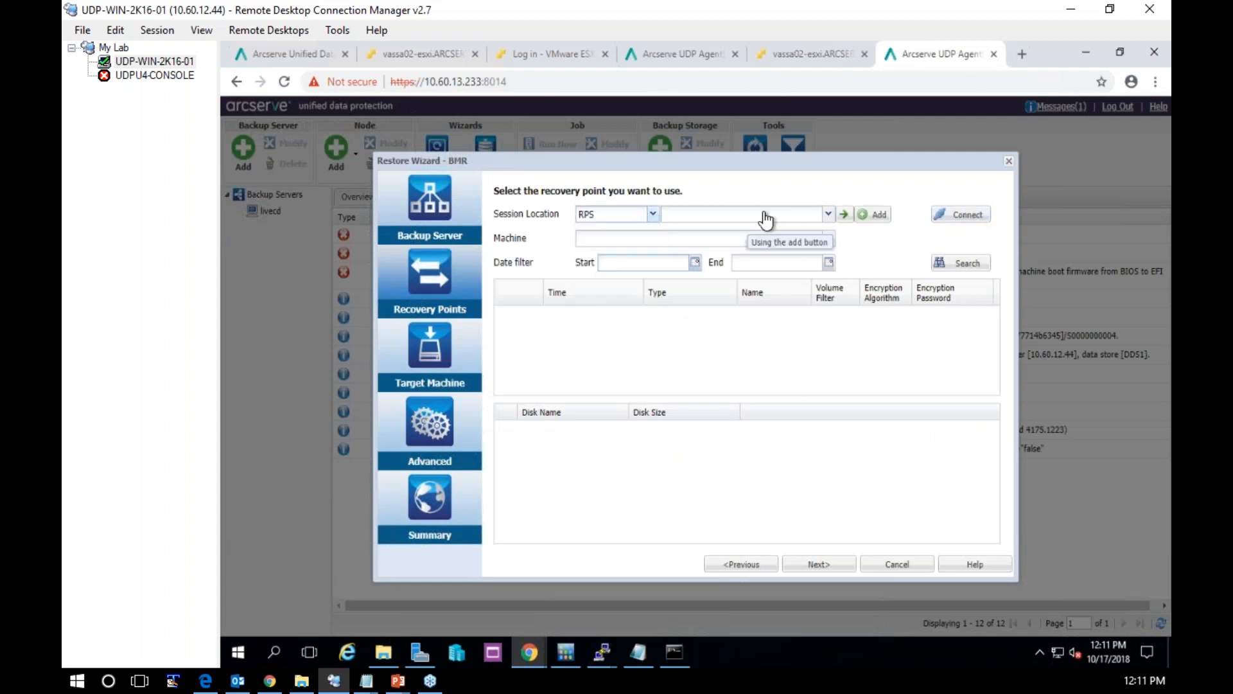
# Try to add recovery point server 10.60.12.44 as the session location, entering a user name and the account password
pyautogui.click(874, 216)
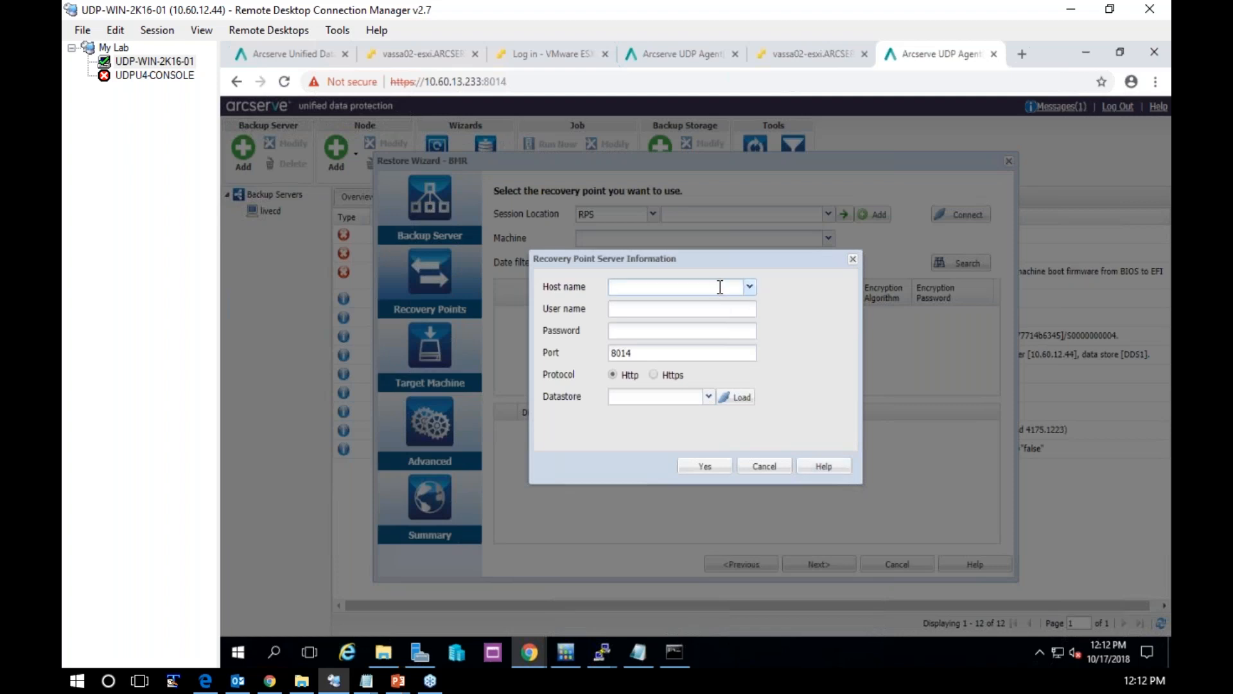
pyautogui.write('10.60.12.44')
pyautogui.press('Tab')
pyautogui.write('root')
pyautogui.press('Tab')
pyautogui.write('•••')
pyautogui.hotkey('shift', 'Tab')
pyautogui.write('ad,om')
pyautogui.press('BackSpace')
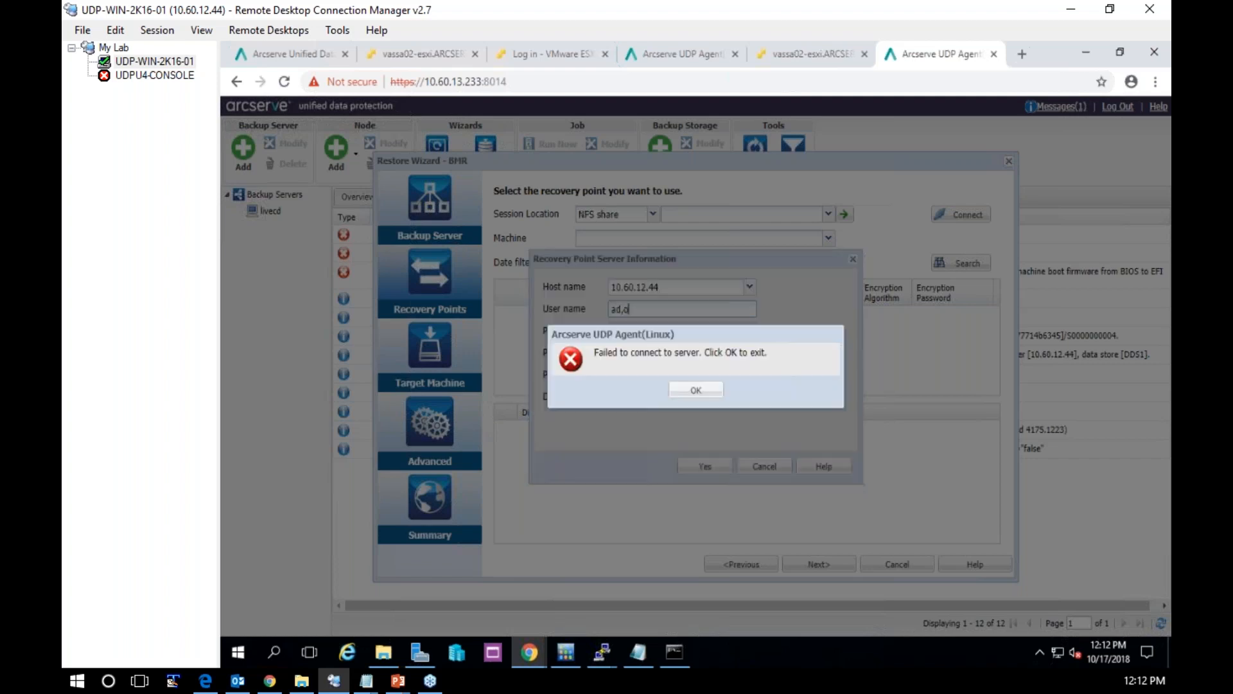
pyautogui.click(697, 393)
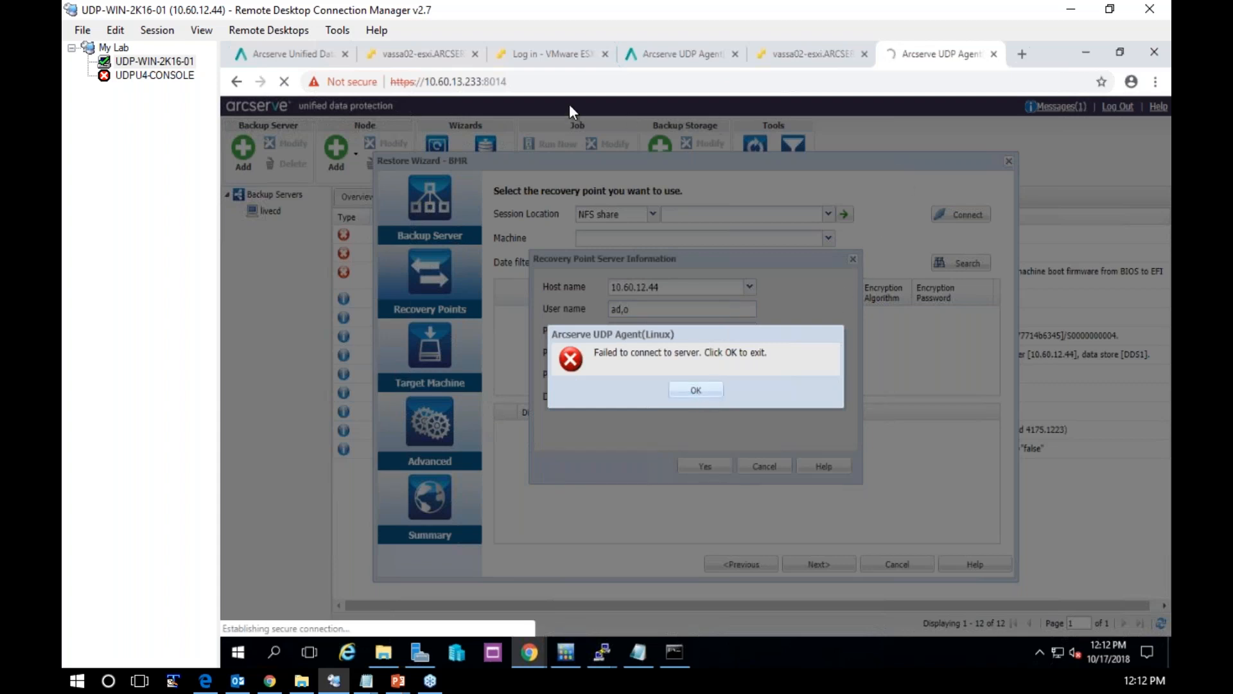
# Reload the agent page at 10.60.13.233:8014 and proceed past the browser's certificate warning
pyautogui.click(522, 80)
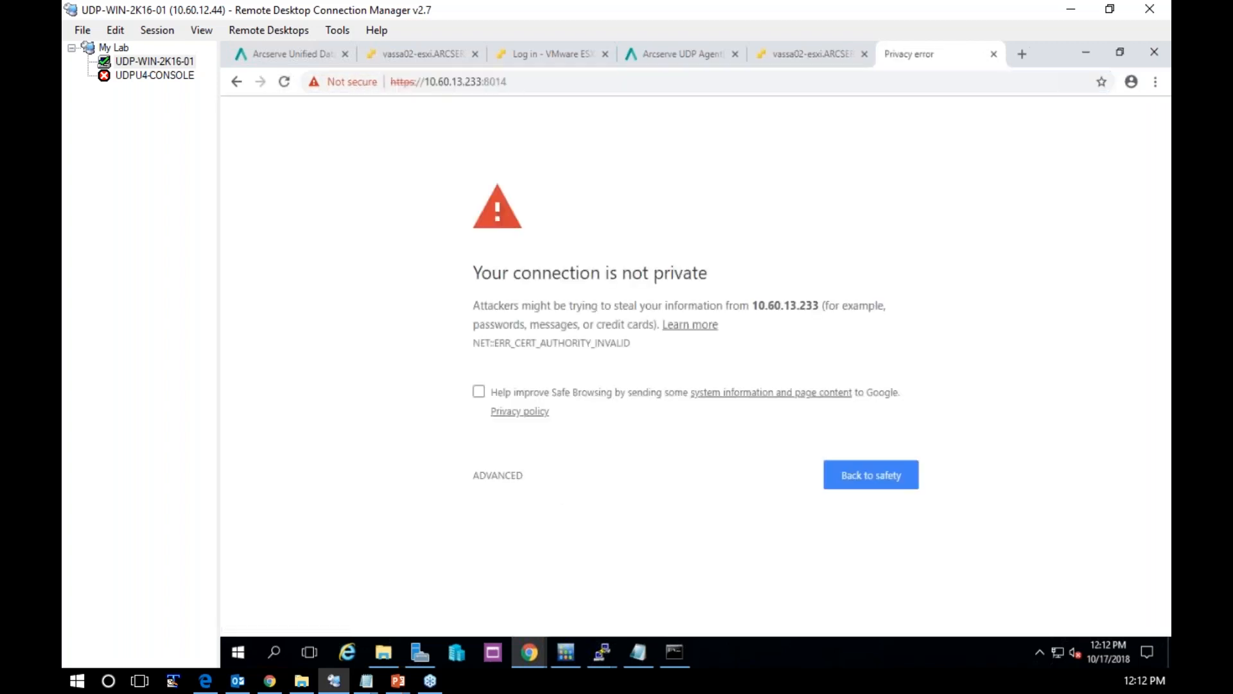
pyautogui.click(498, 474)
pyautogui.click(505, 598)
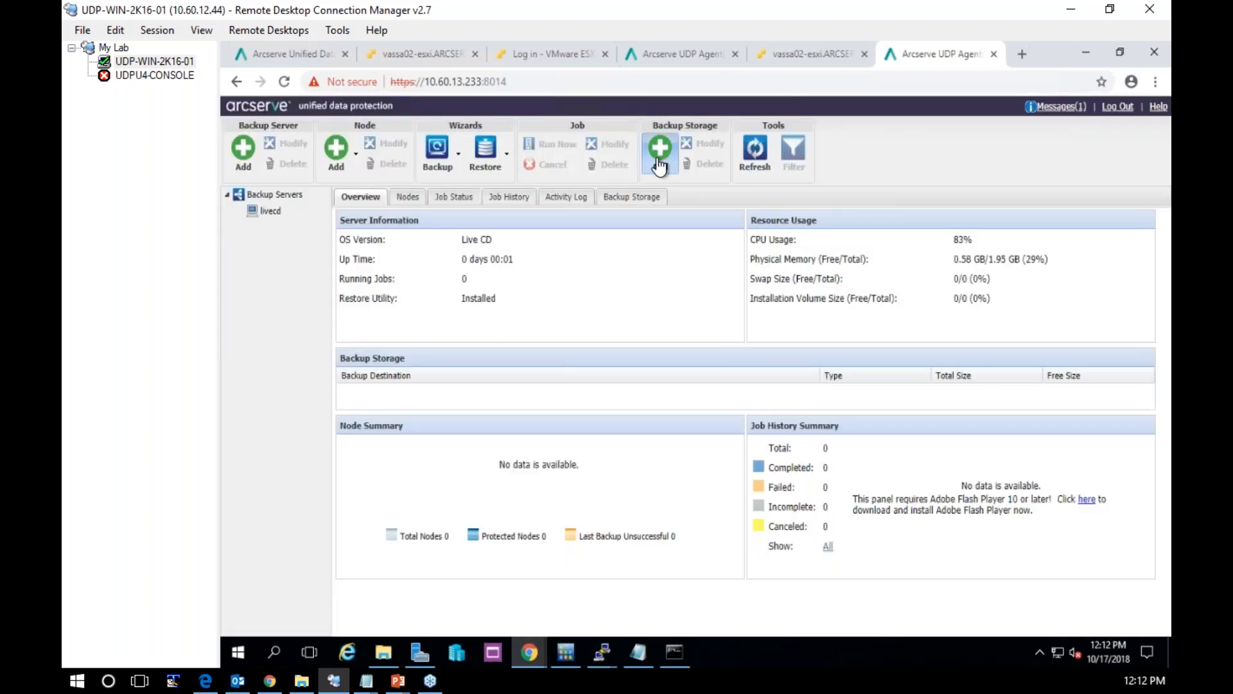
# Begin adding a backup storage of type RPS with host name 10.60.12.44
pyautogui.click(660, 164)
pyautogui.click(667, 283)
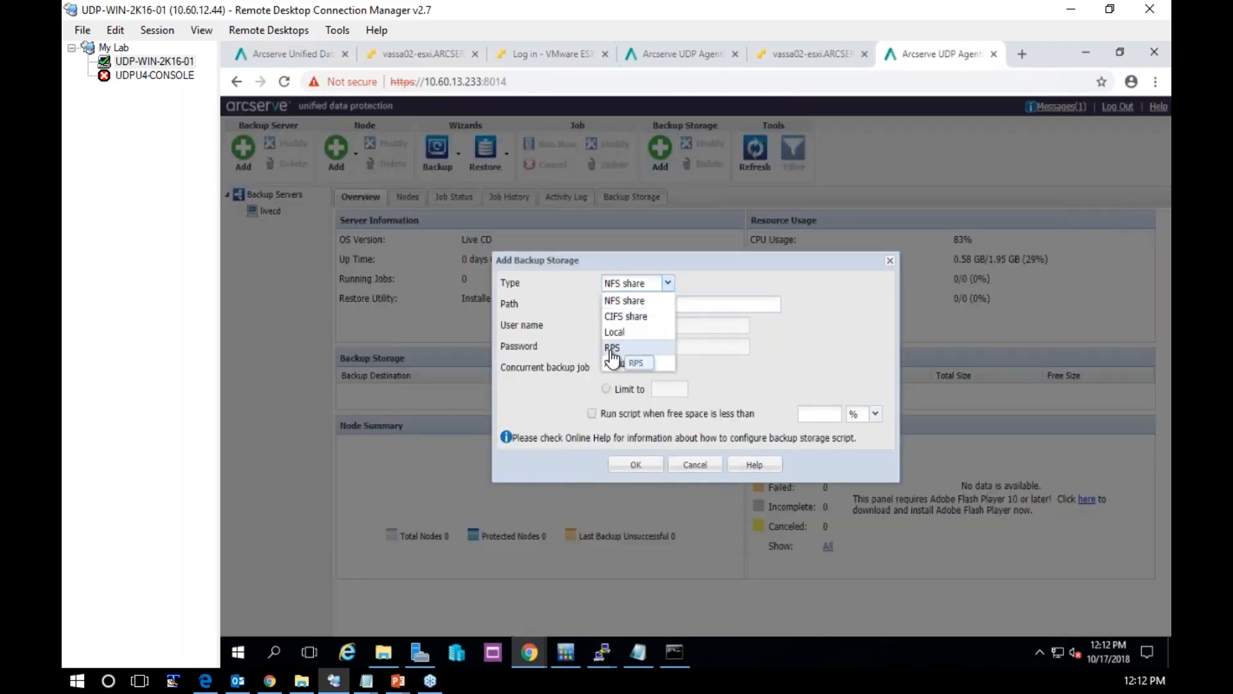
pyautogui.click(617, 356)
pyautogui.click(640, 301)
pyautogui.write('10.60.')
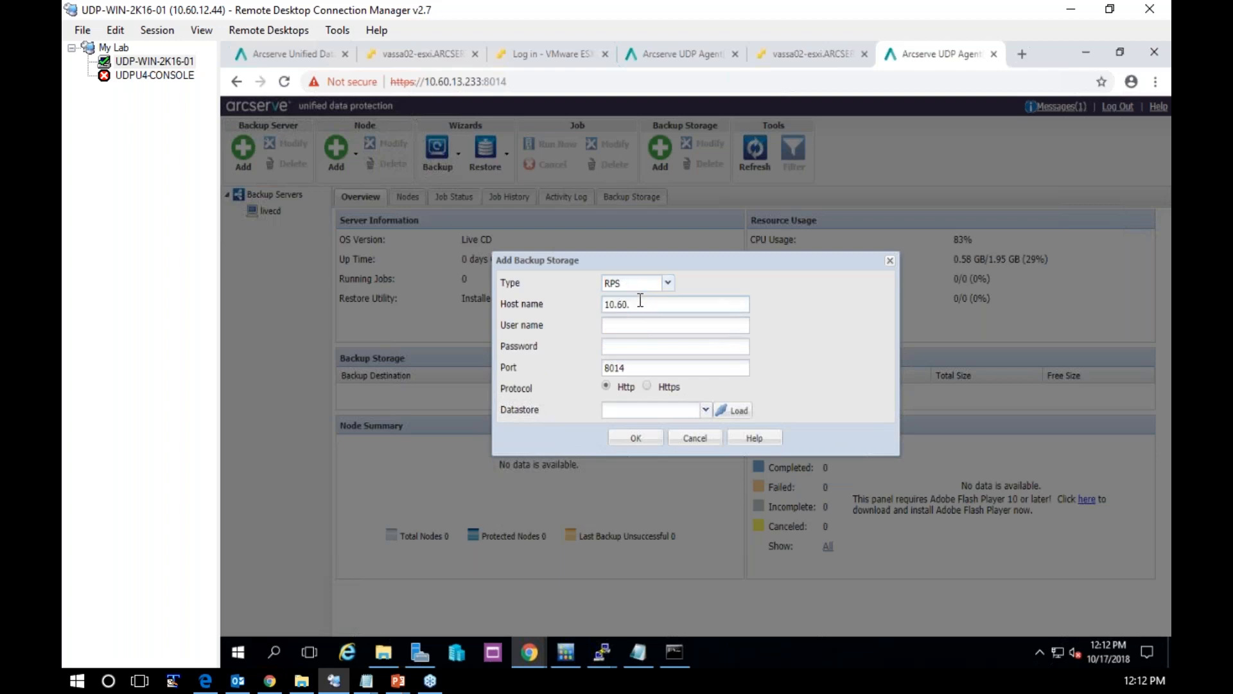
pyautogui.write('12.44')
# Enter user name administrator and the account password for the RPS, choose Https, and save the storage with datastore DDS1
pyautogui.press('Tab')
pyautogui.write('administrator')
pyautogui.write('********')
pyautogui.click(646, 385)
pyautogui.click(637, 439)
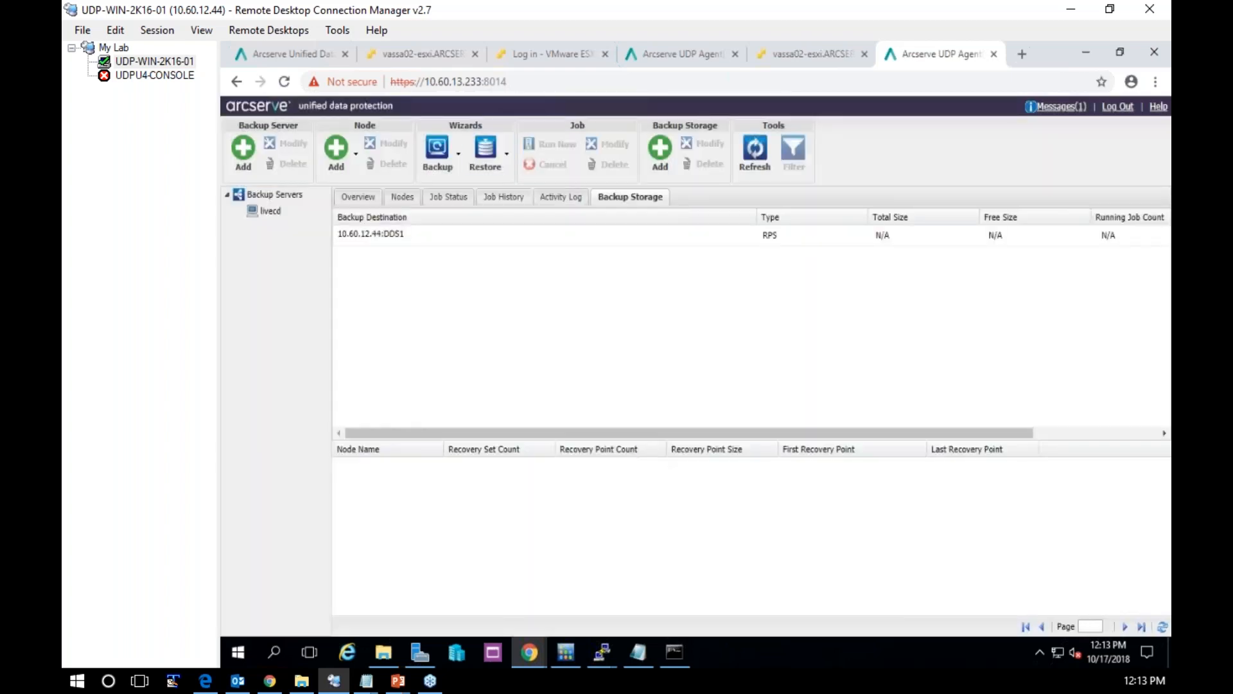
# Start a new Bare Metal Recovery (BMR) restore and connect to the RPS session location 10.60.12.44:DDS1
pyautogui.click(486, 153)
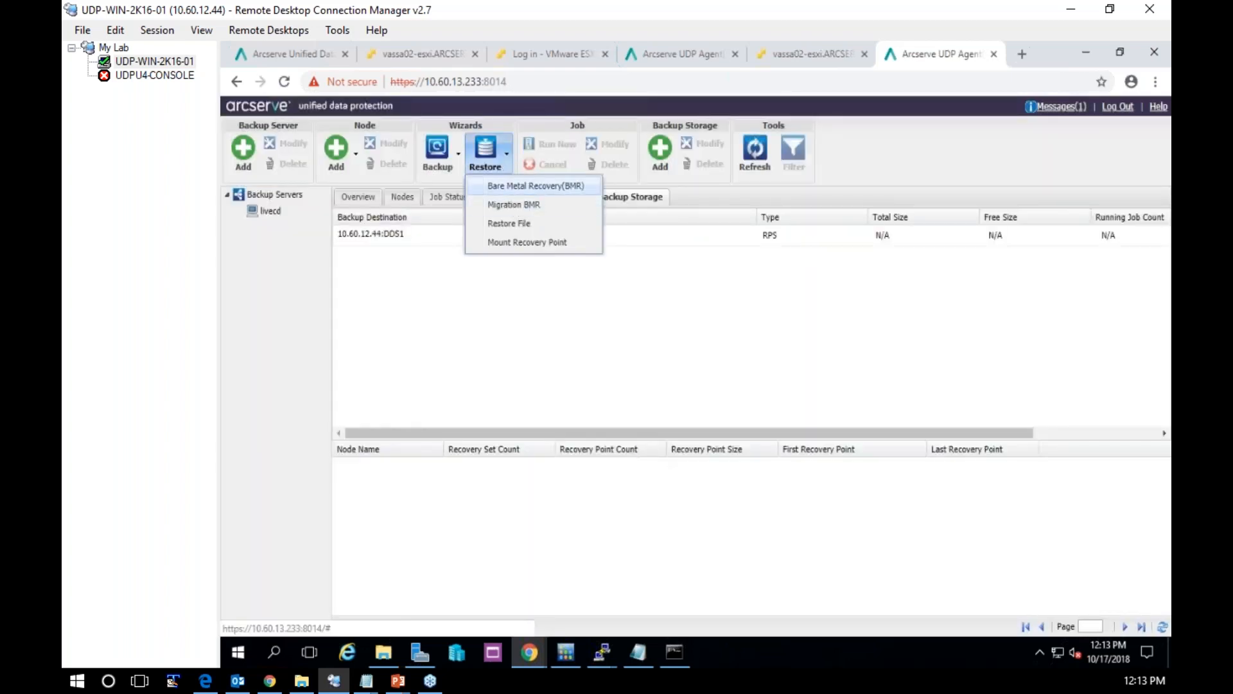
pyautogui.click(535, 186)
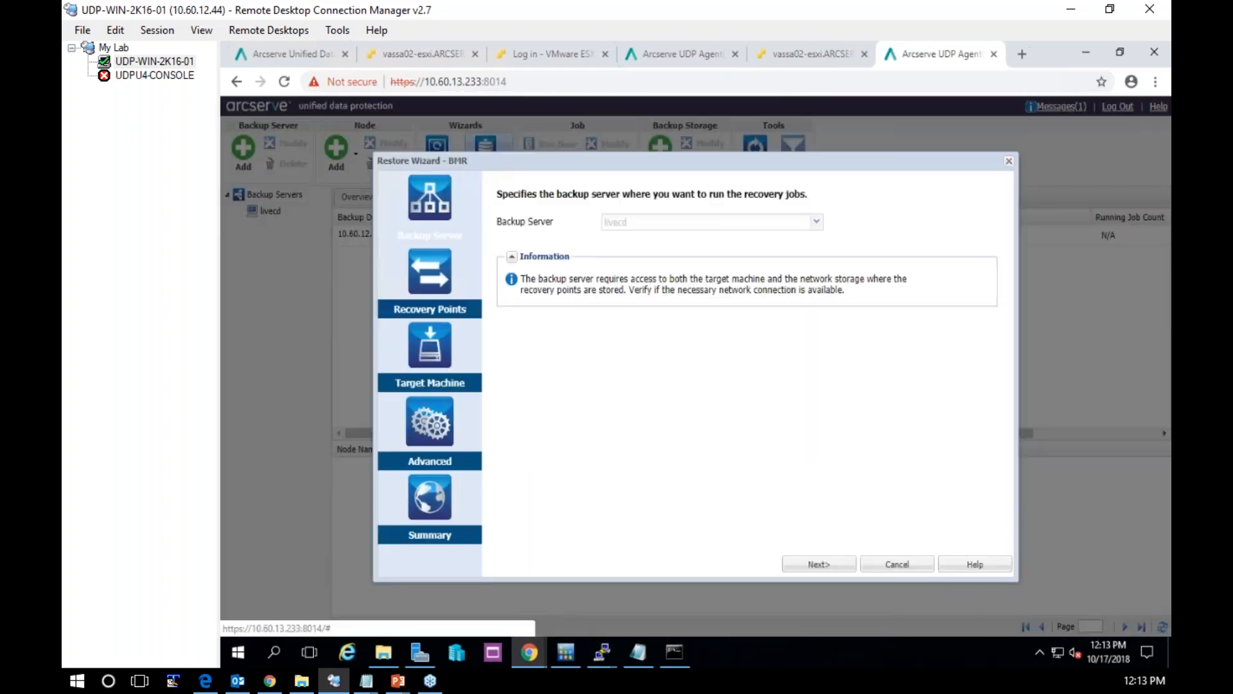
pyautogui.click(437, 289)
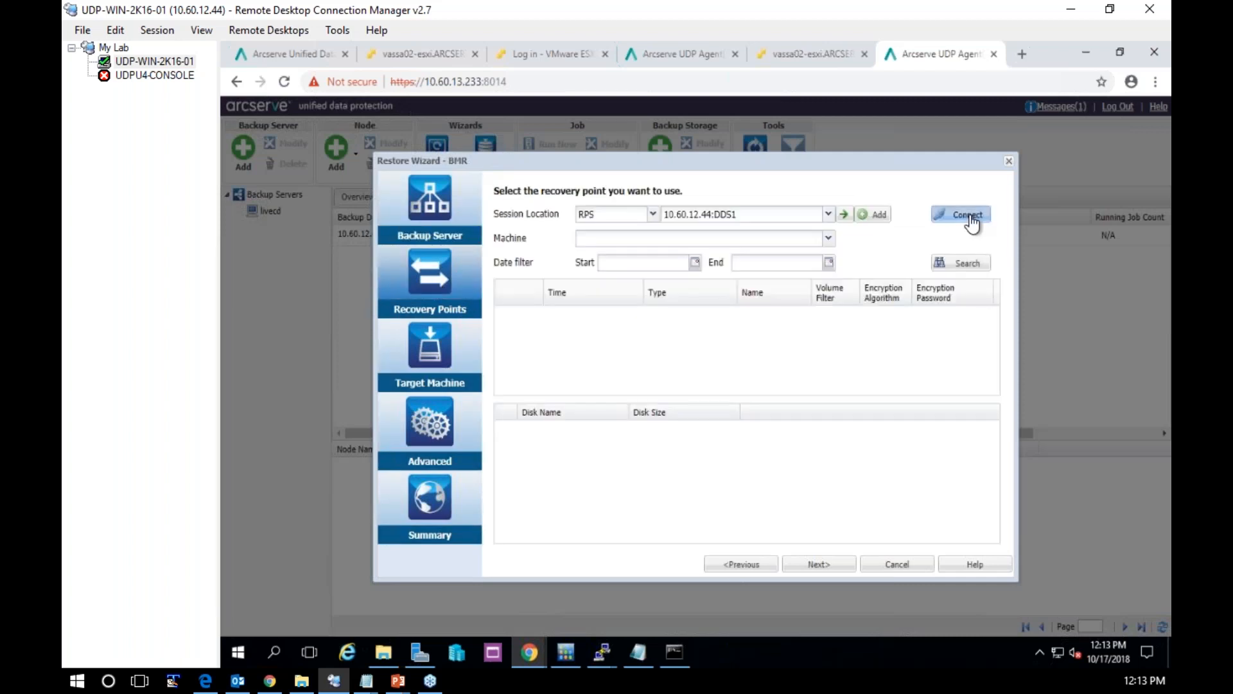
pyautogui.click(967, 217)
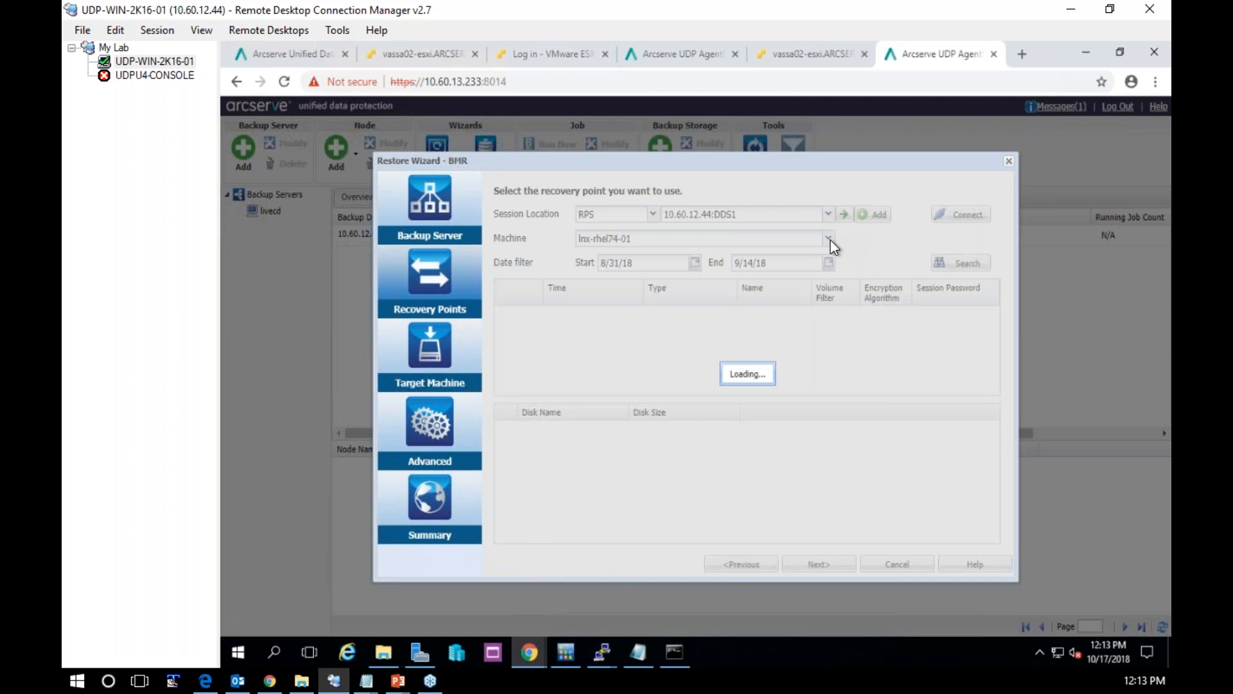
pyautogui.click(828, 238)
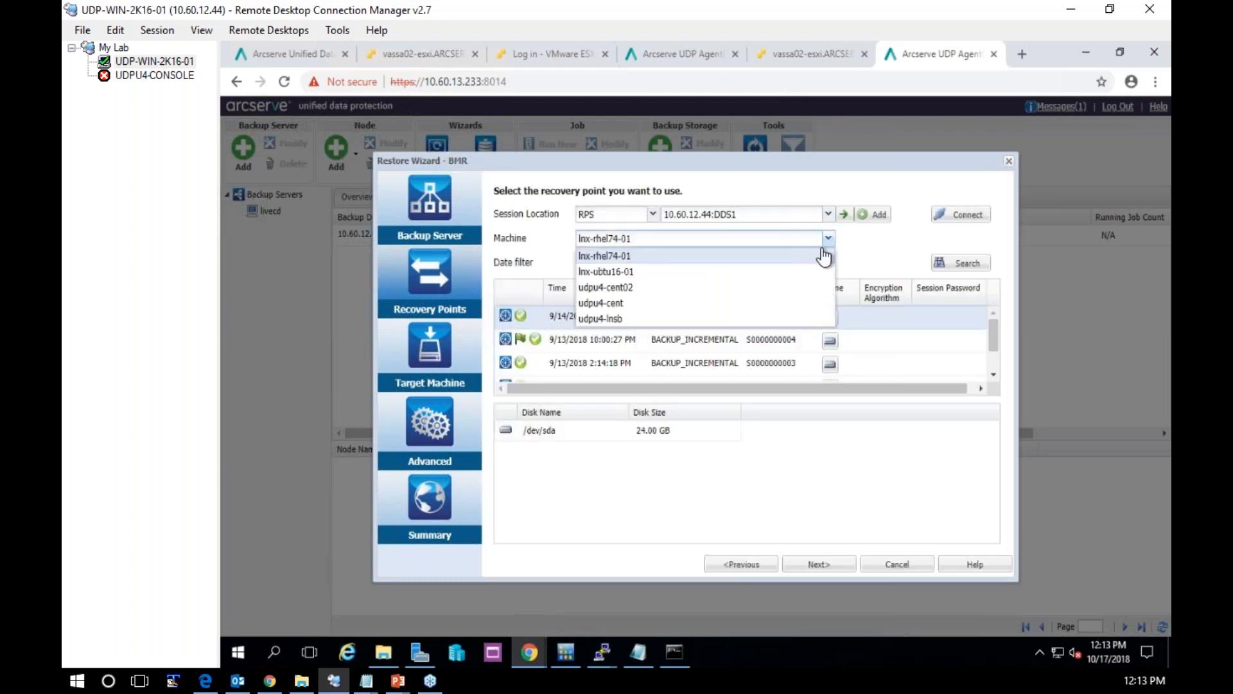
pyautogui.click(601, 319)
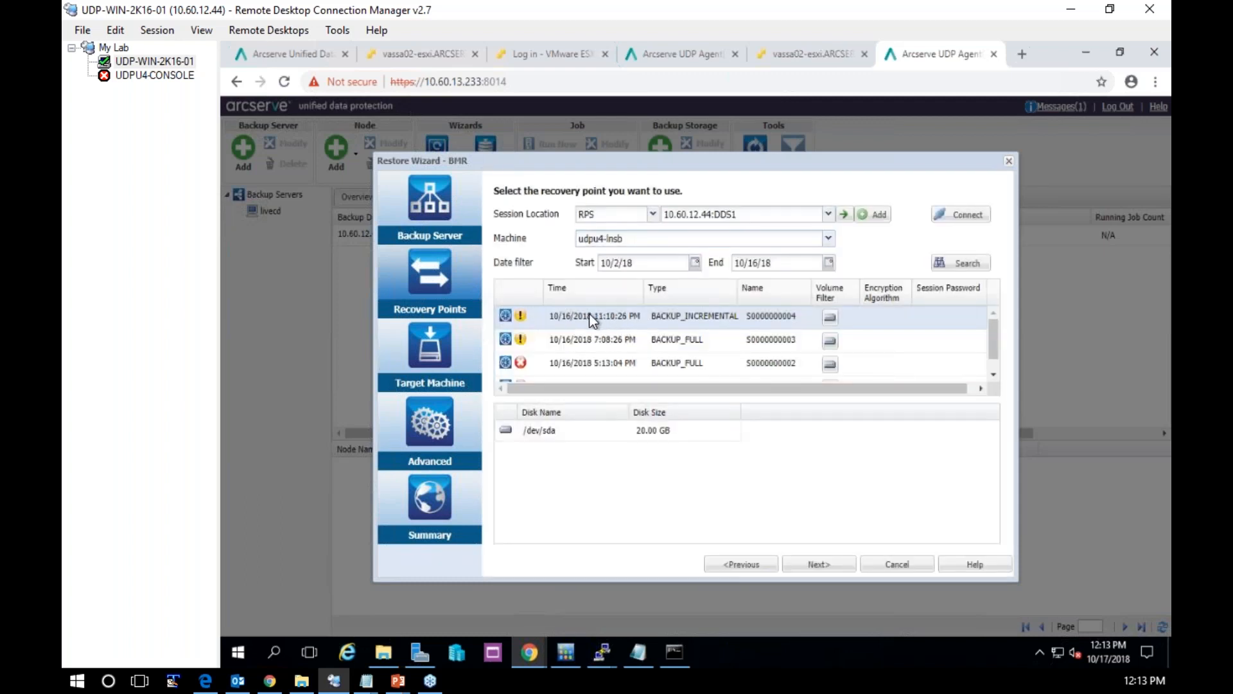
pyautogui.click(813, 567)
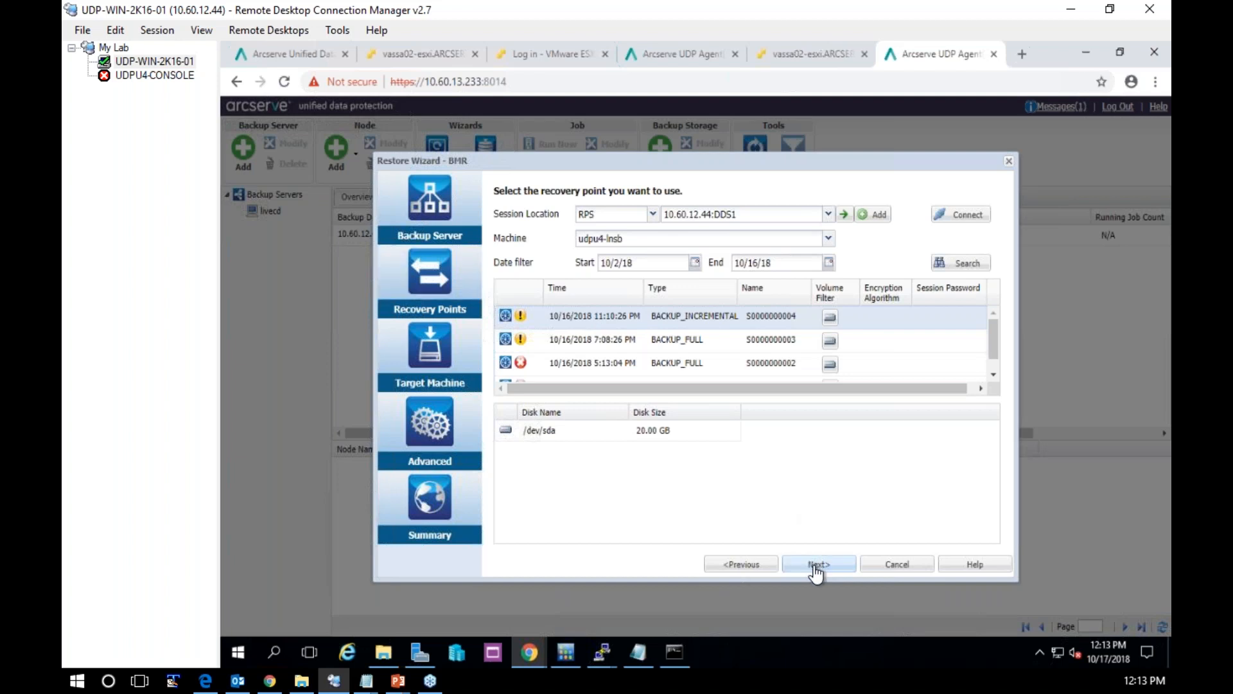
# Specify 10.60.13.233 as the IP address of the BMR target machine
pyautogui.click(661, 230)
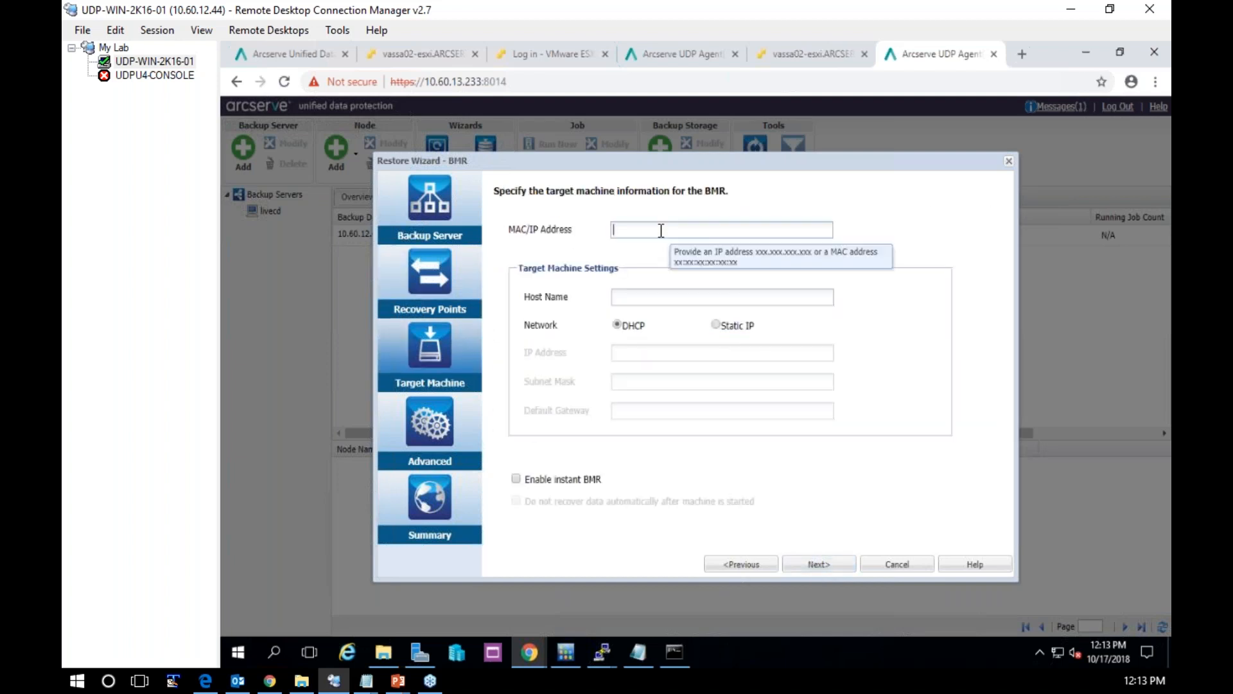
pyautogui.write('10.60.13.233')
pyautogui.press('Tab')
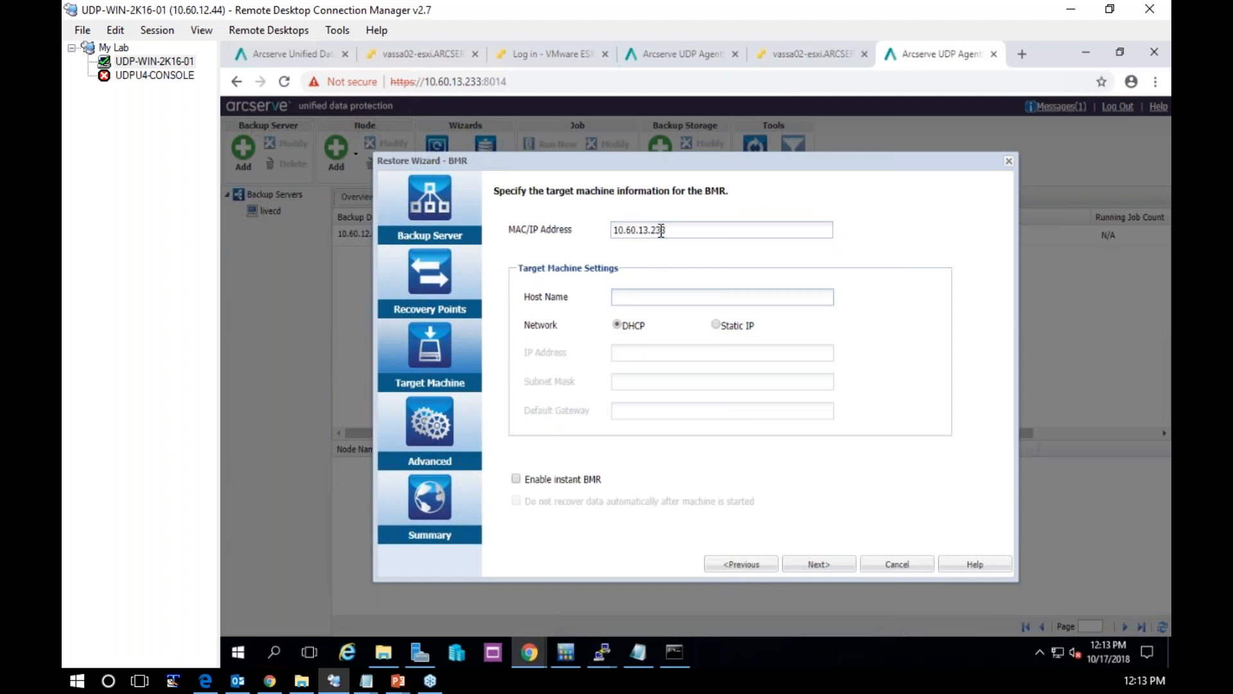
# Set the target host name to udpu4-lnsb-bmr and submit the BMR job, leaving the remaining settings at their defaults
pyautogui.write('udpu4-lnsb-bmr')
pyautogui.click(817, 565)
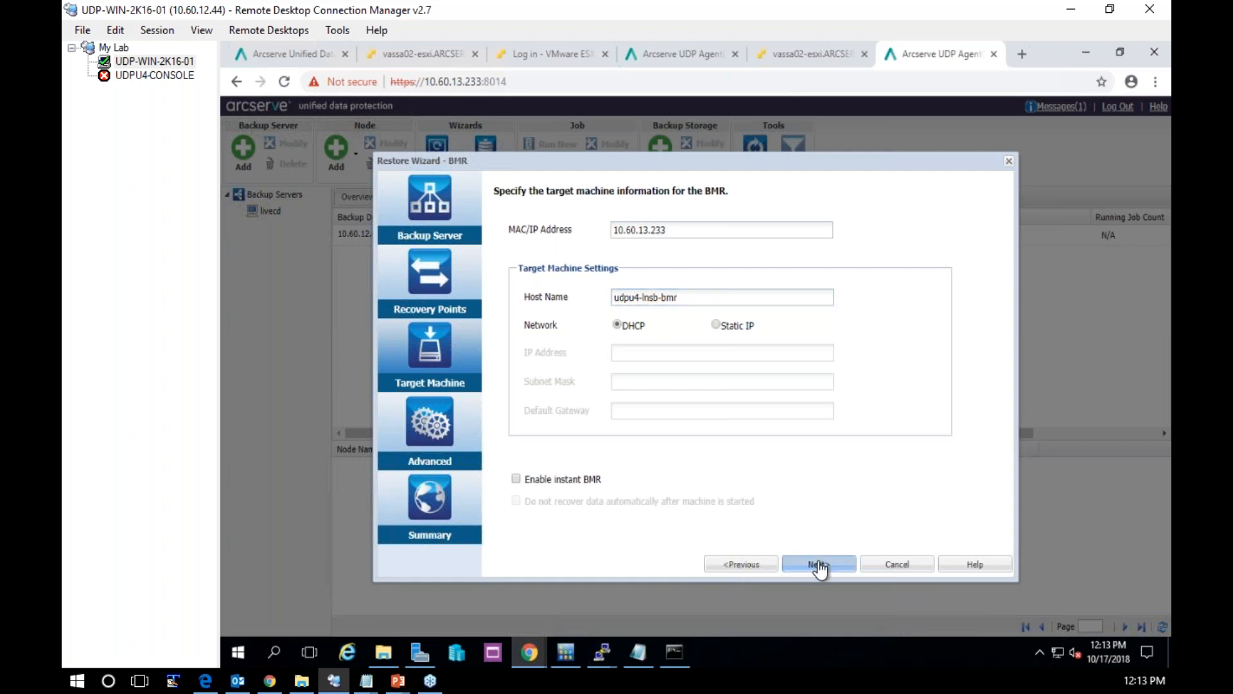
pyautogui.click(818, 565)
pyautogui.click(818, 566)
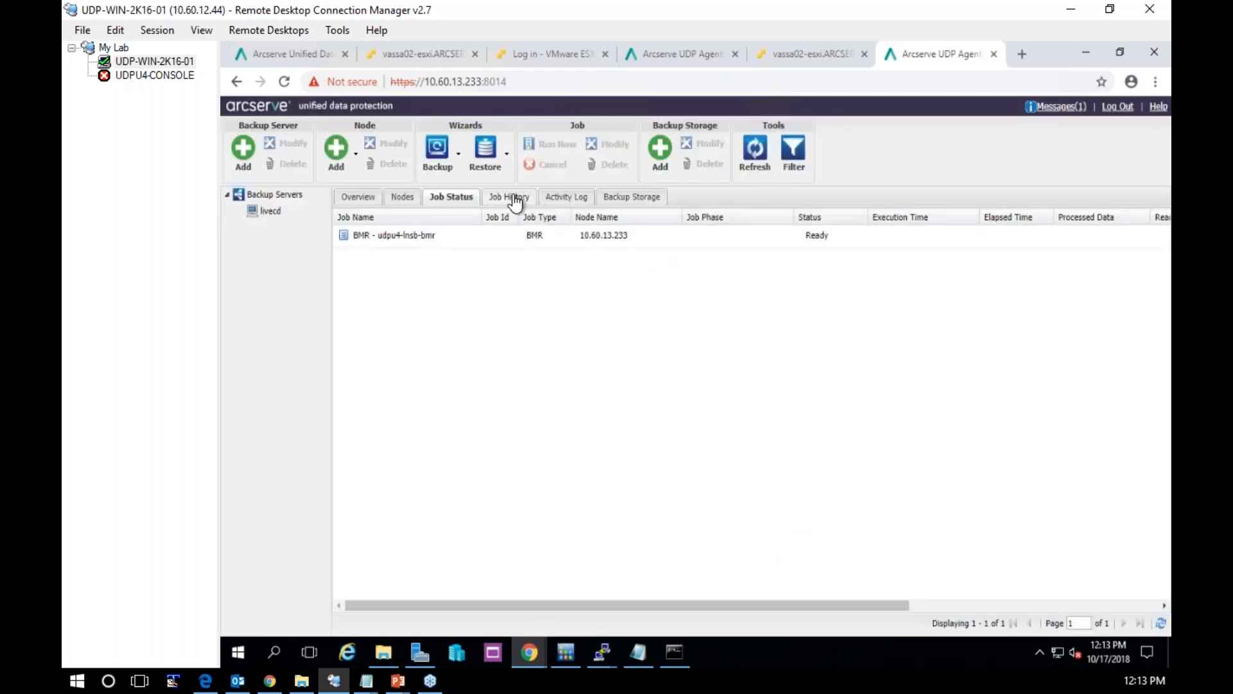
# Check the BMR job's progress in the refreshed activity log and job status
pyautogui.click(567, 198)
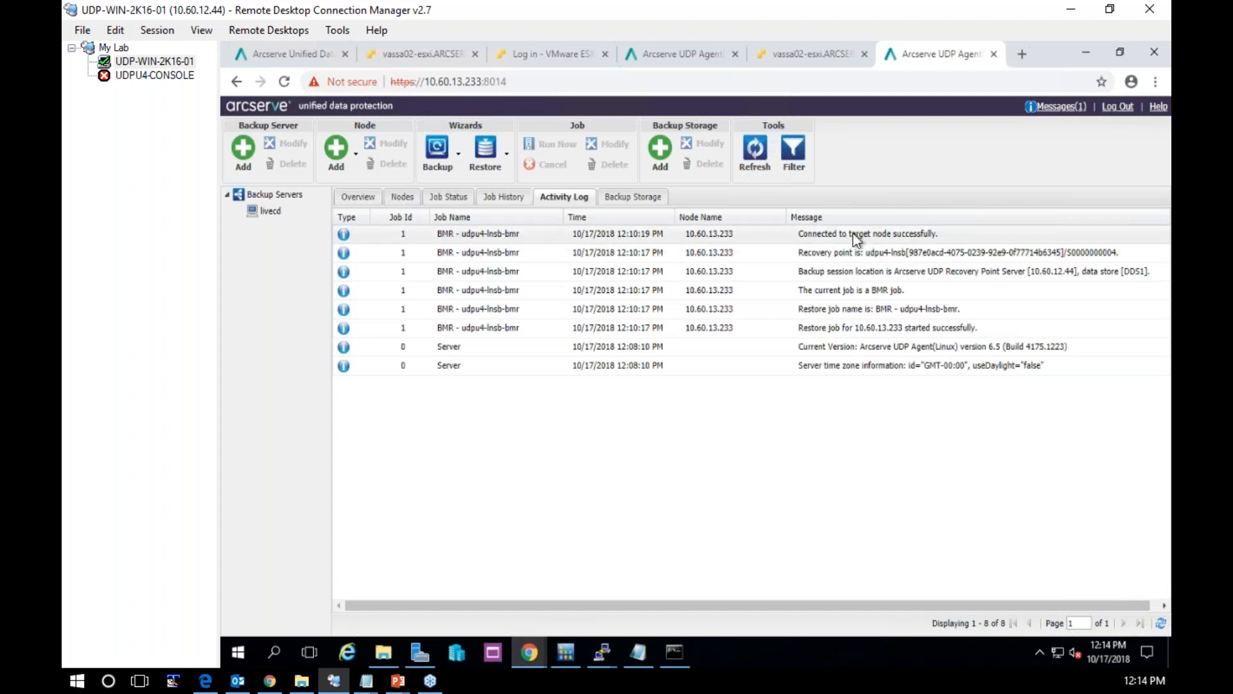
pyautogui.click(755, 151)
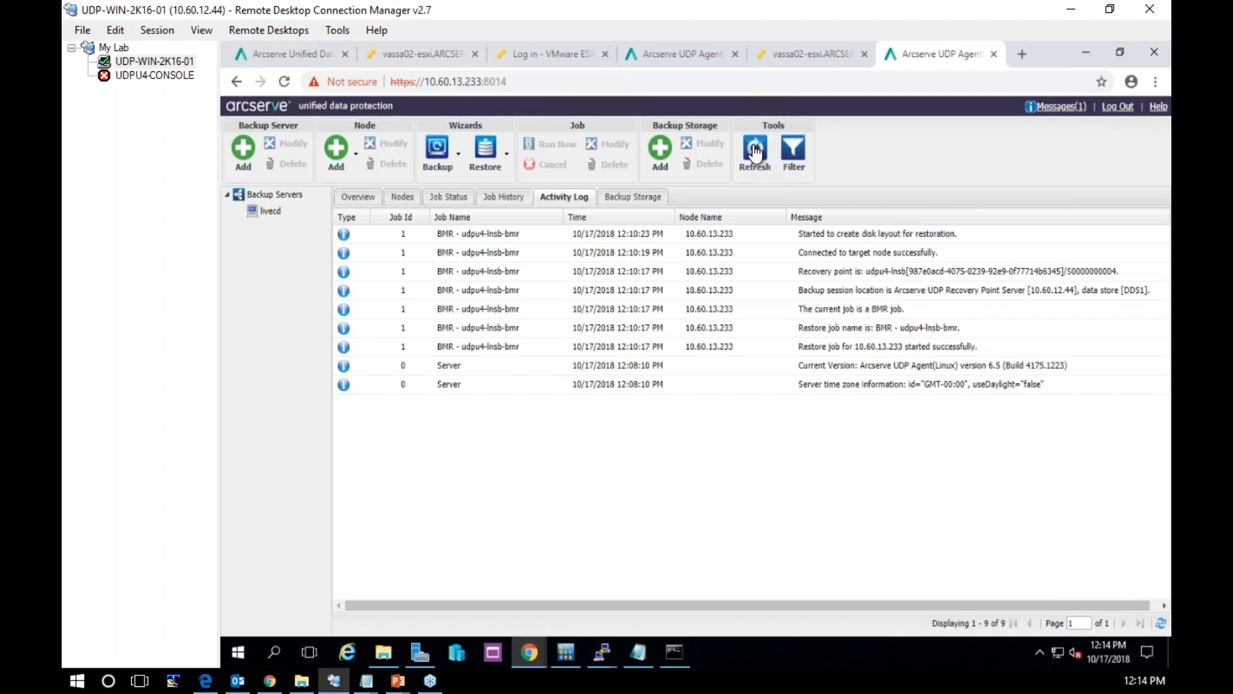
pyautogui.click(450, 196)
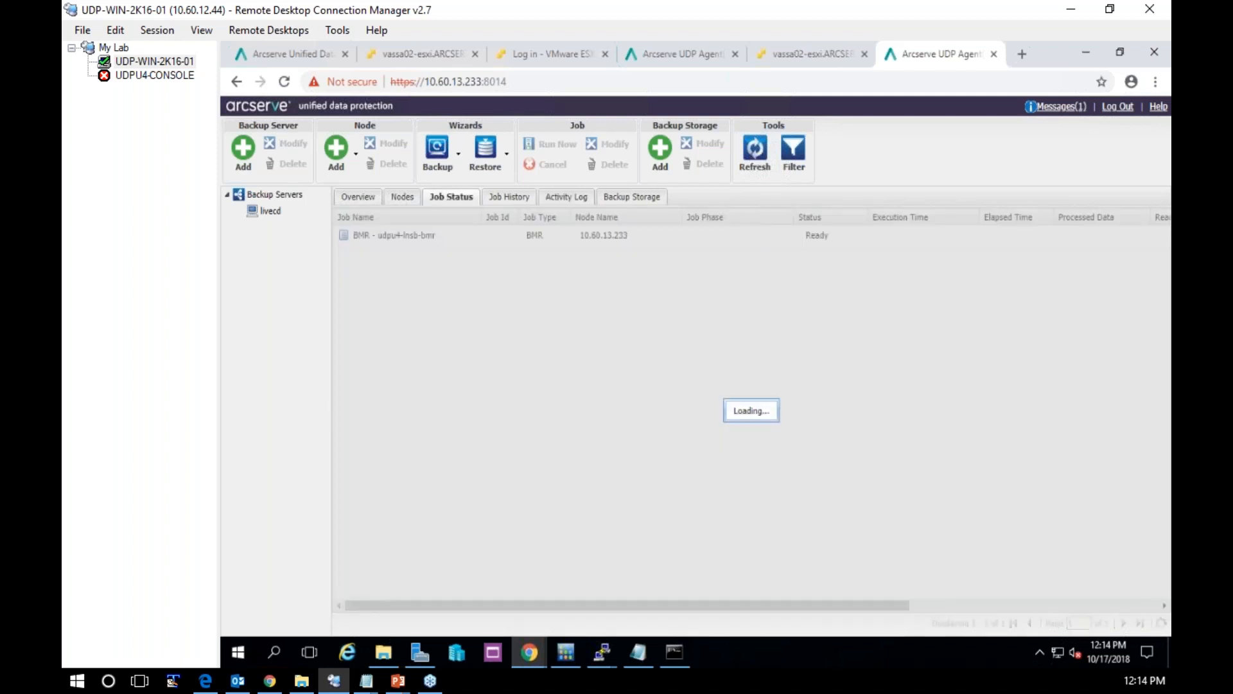
pyautogui.click(750, 238)
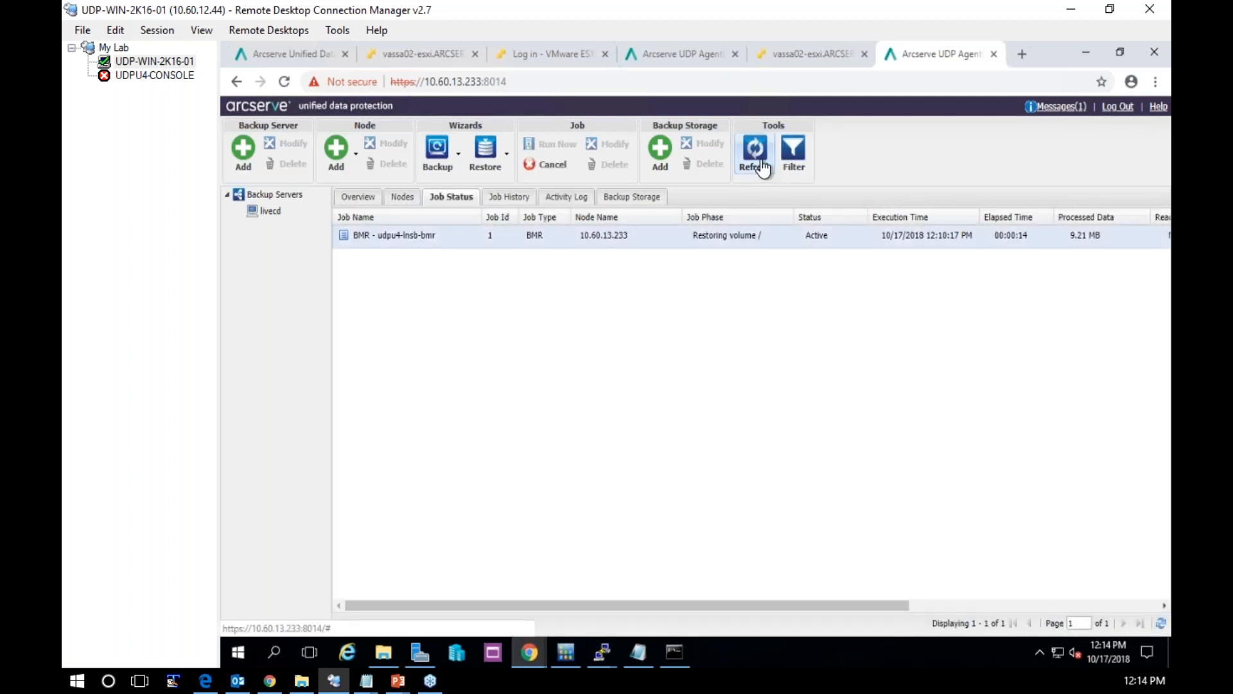
pyautogui.click(762, 168)
pyautogui.click(762, 168)
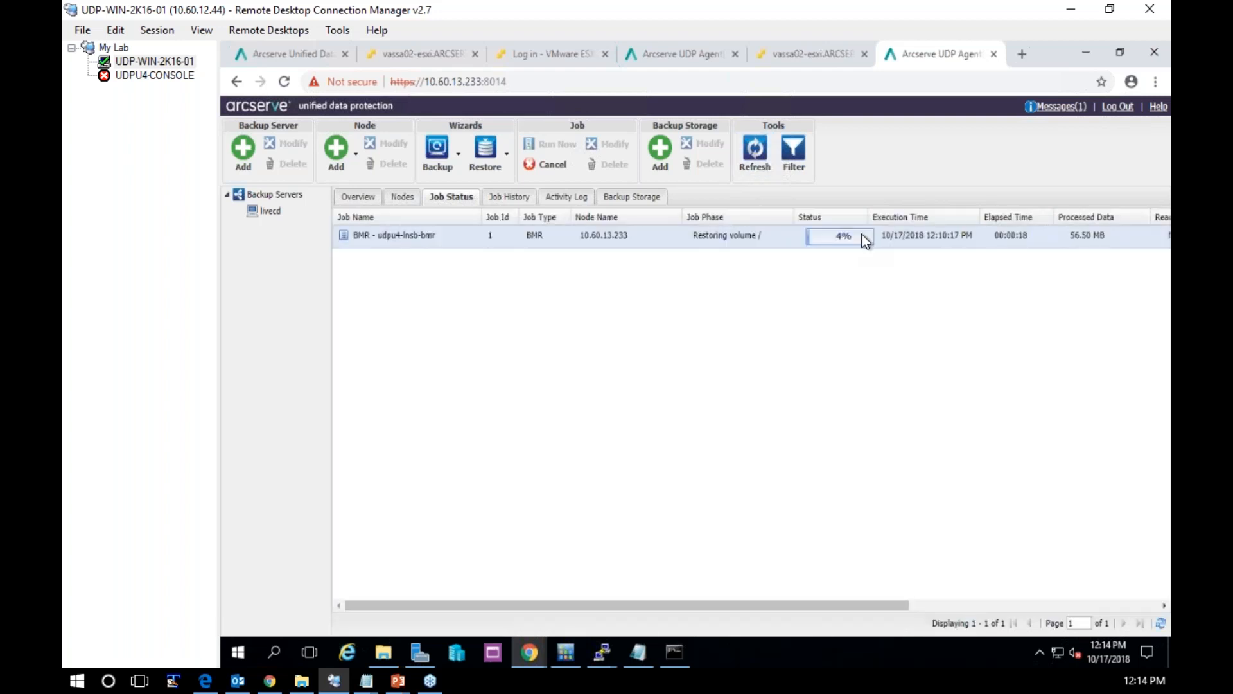
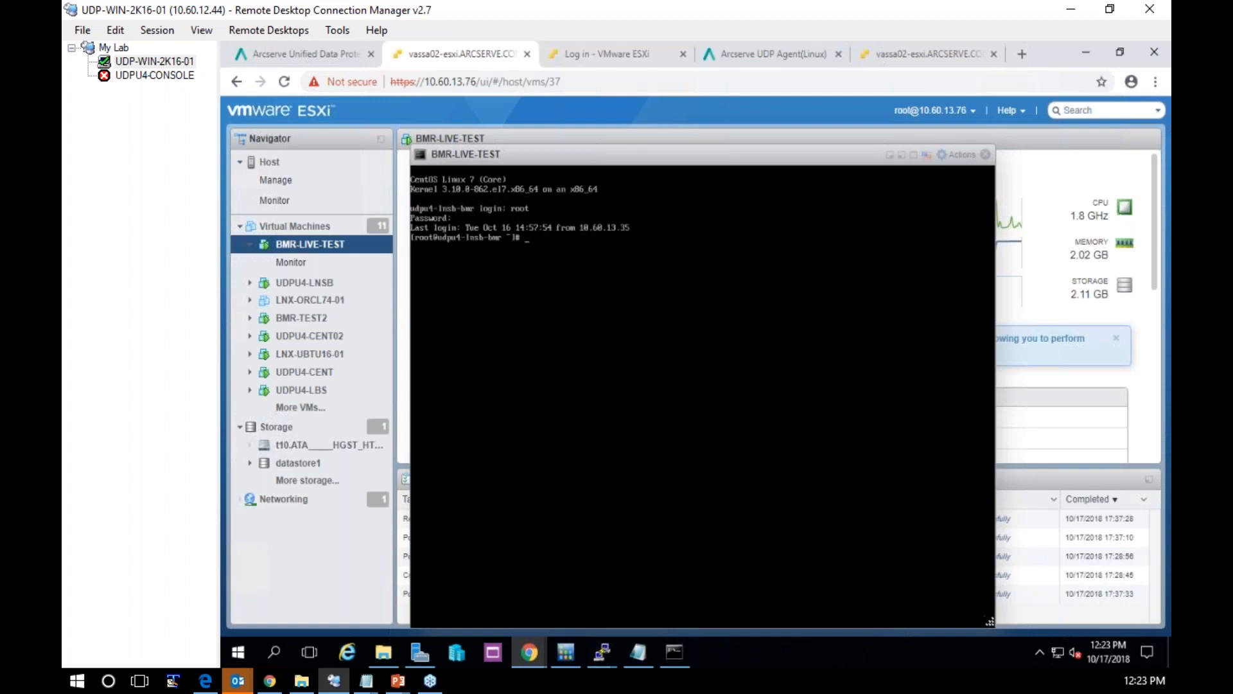
# Check the restored machine's network addresses with ip addr show and its host name with hostname in the BMR-LIVE-TEST console
pyautogui.write('if')
pyautogui.write('p')
pyautogui.write(' addr sho')
pyautogui.write('w')
pyautogui.press('Return')
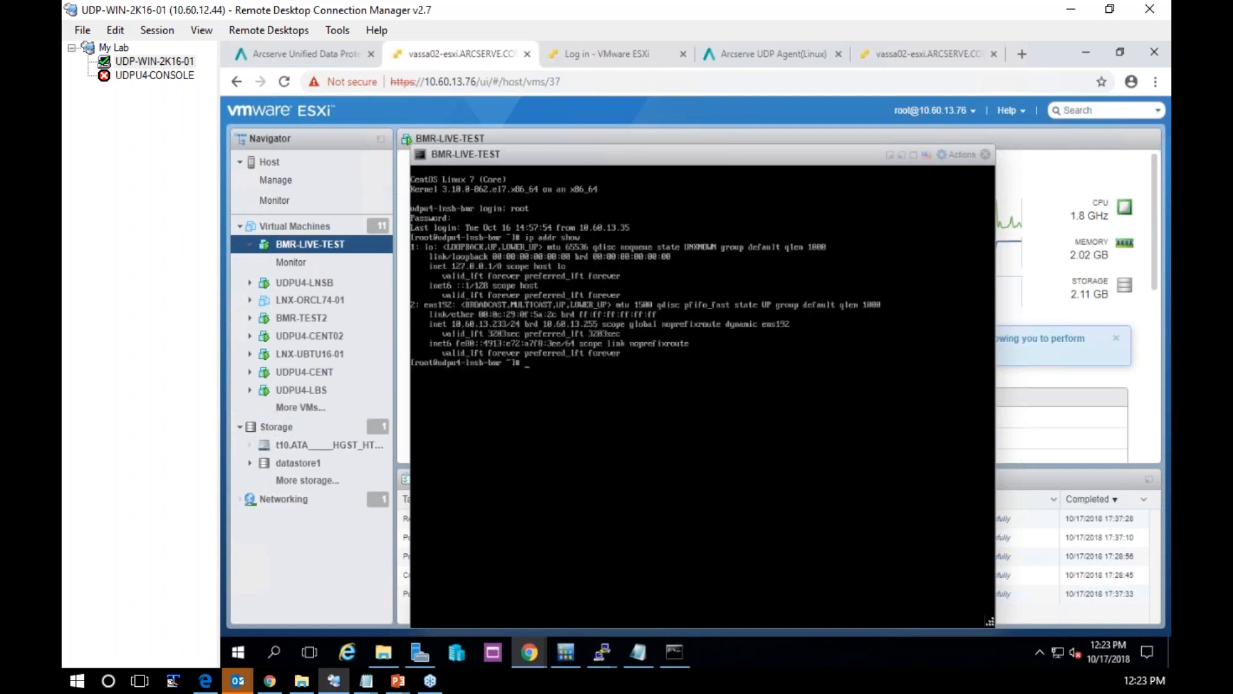
pyautogui.write('hostname')
pyautogui.press('Return')
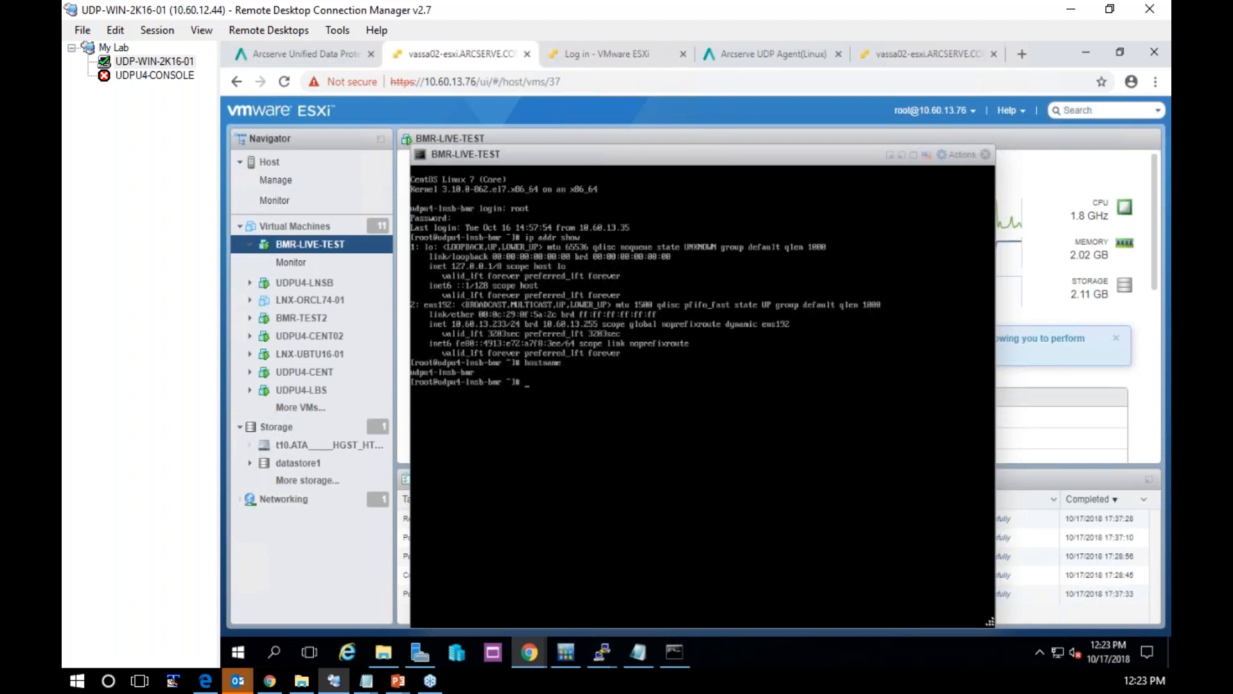